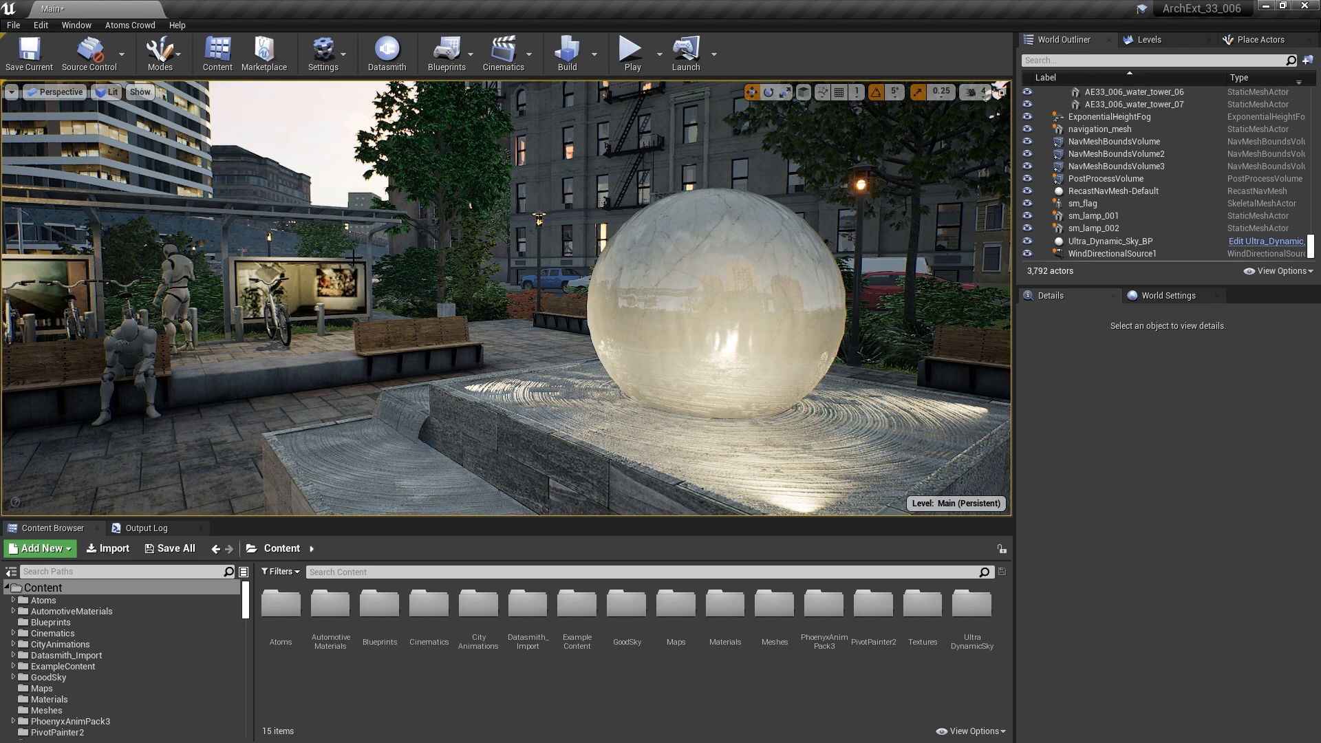
Open the parent material AE33_006_fountain_water2 of the fountain's water sphere for editing.
click(731, 303)
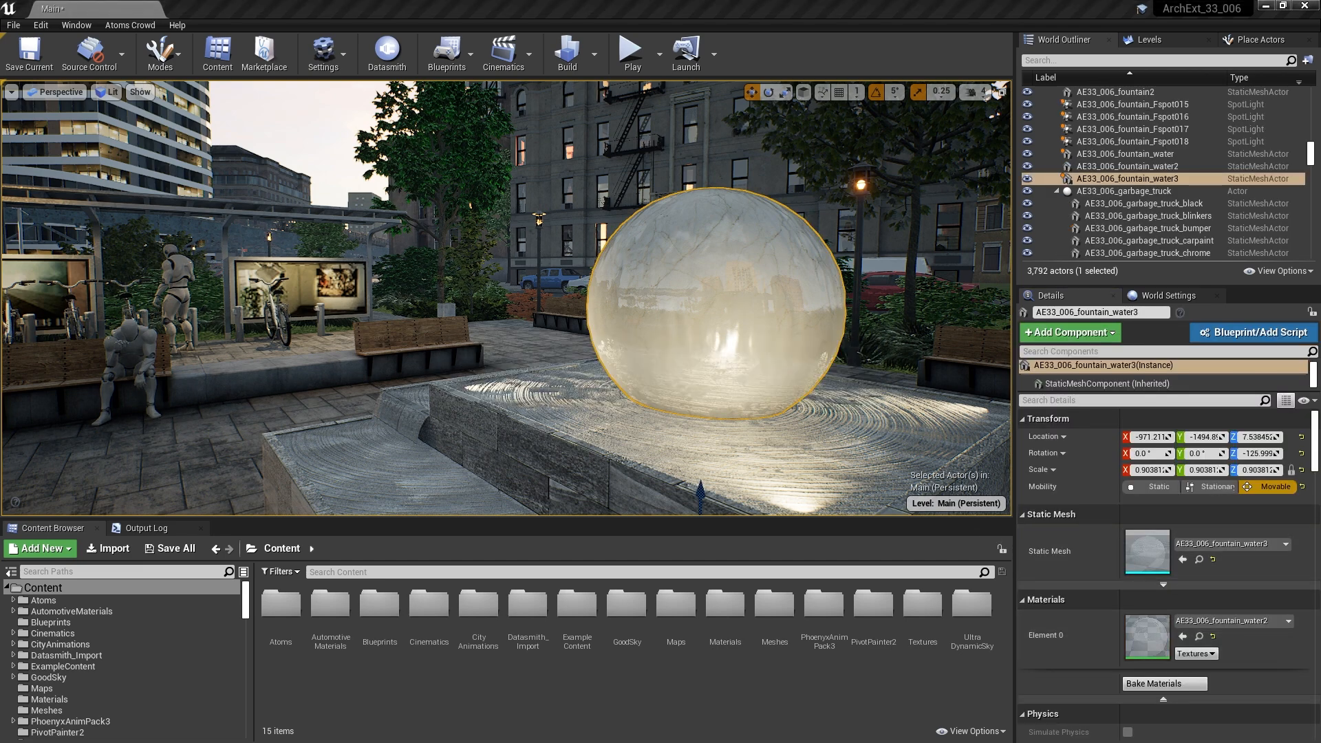
double_click(1147, 637)
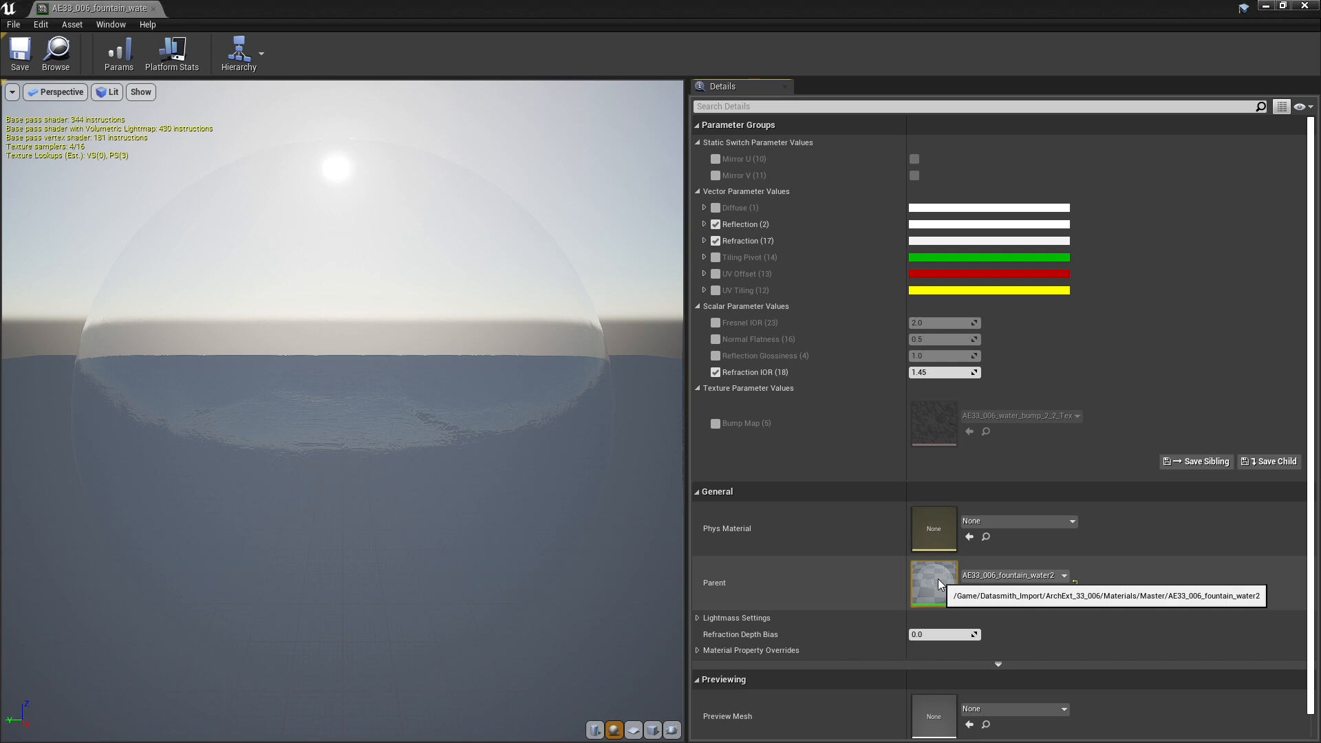
double_click(933, 583)
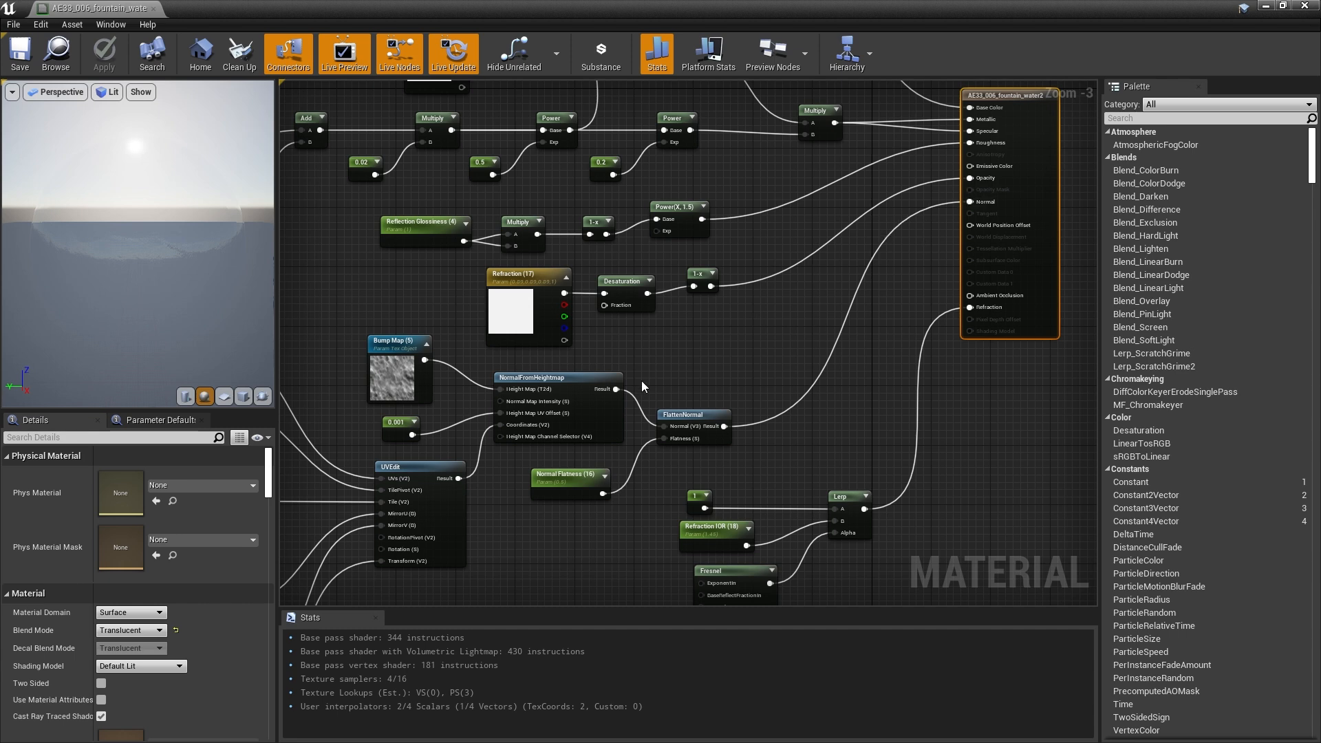
Add a Panner node to the material graph and connect its output to the UVEdit node's Transform input.
right_drag(712, 350, 887, 264)
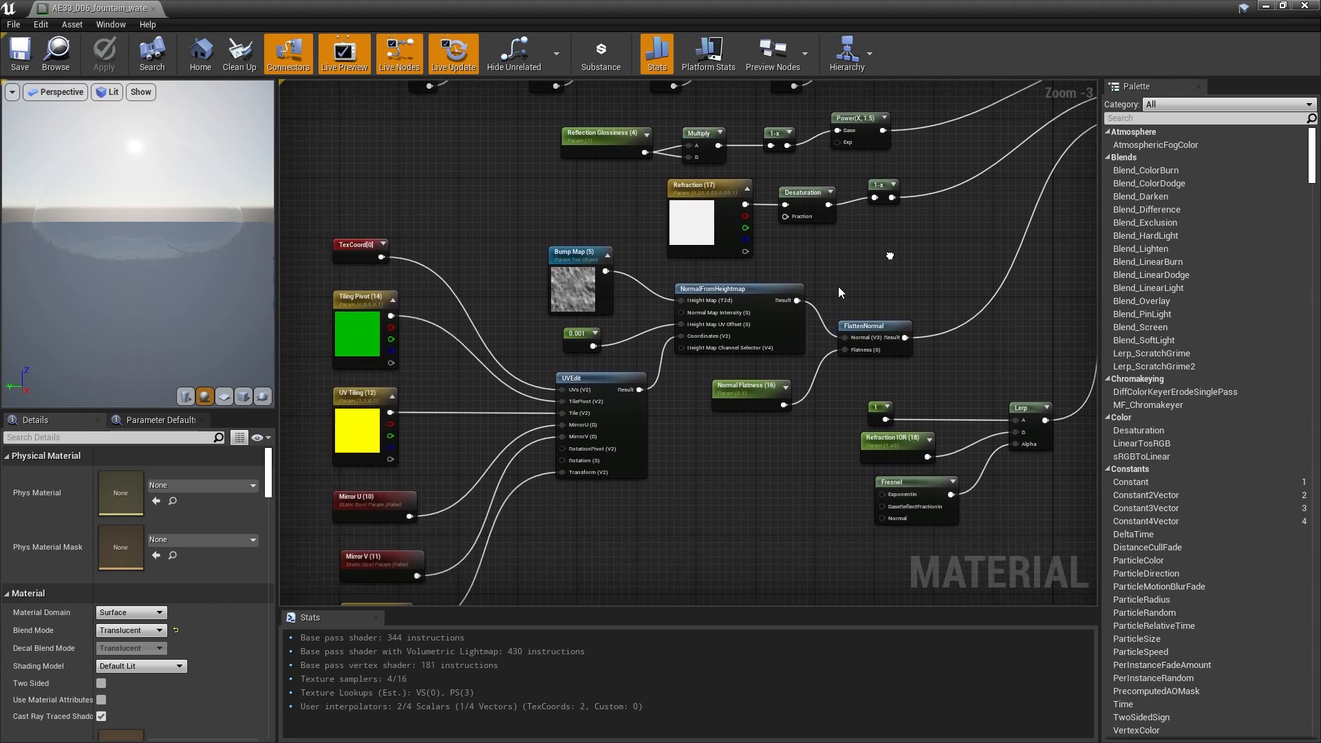
scroll(719, 320, up, 2)
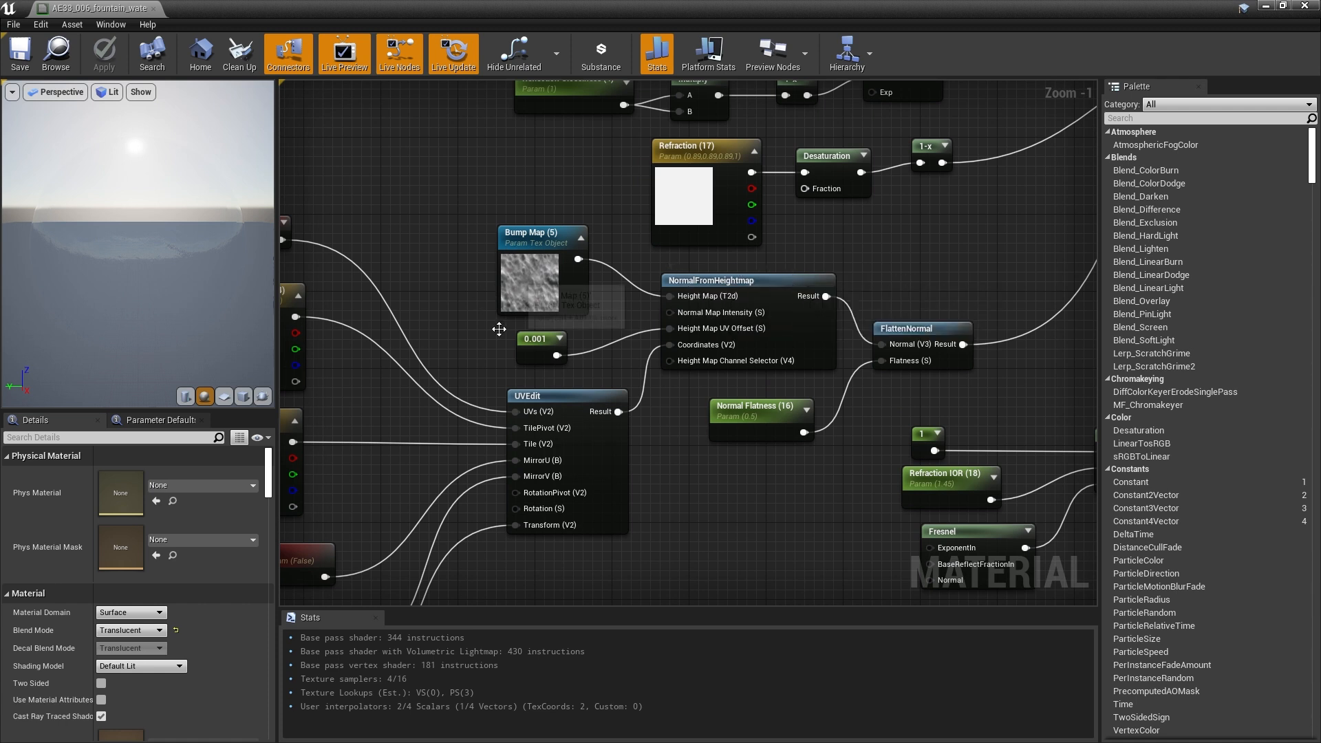
right_drag(672, 439, 747, 426)
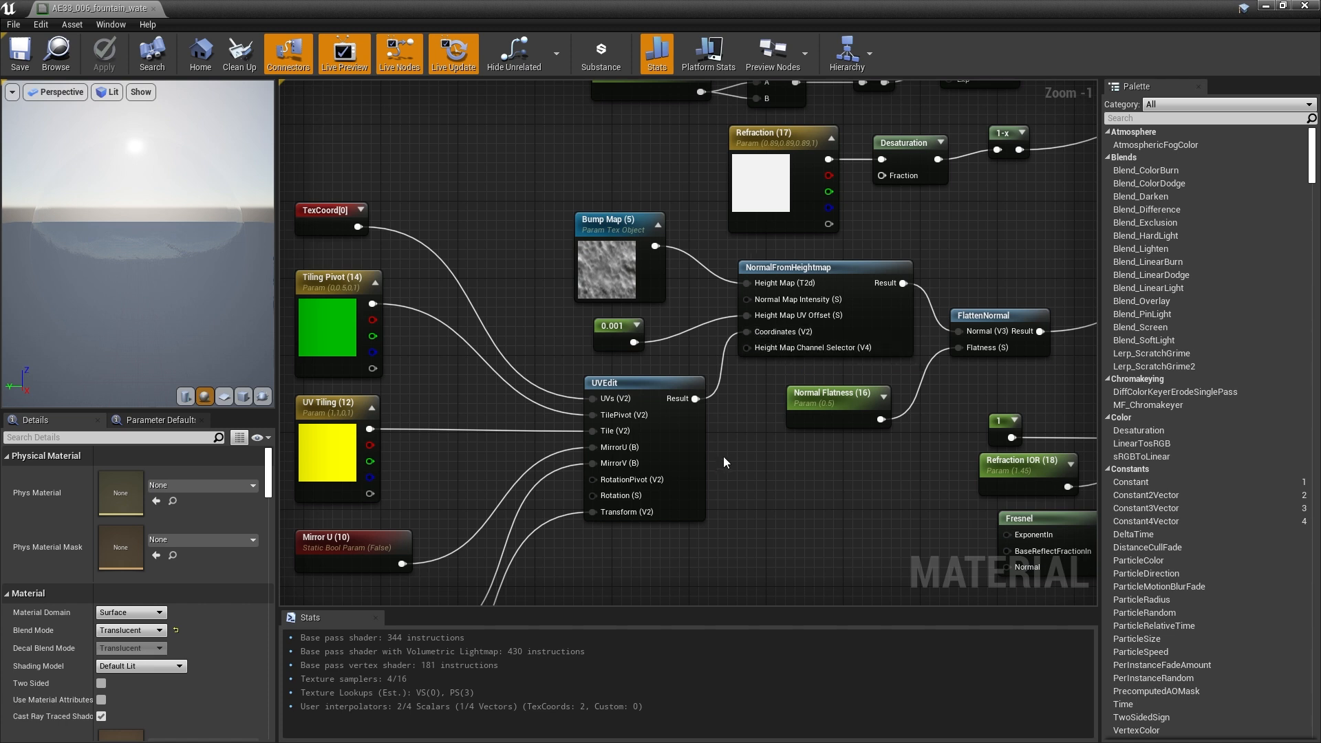
right_drag(732, 454, 835, 370)
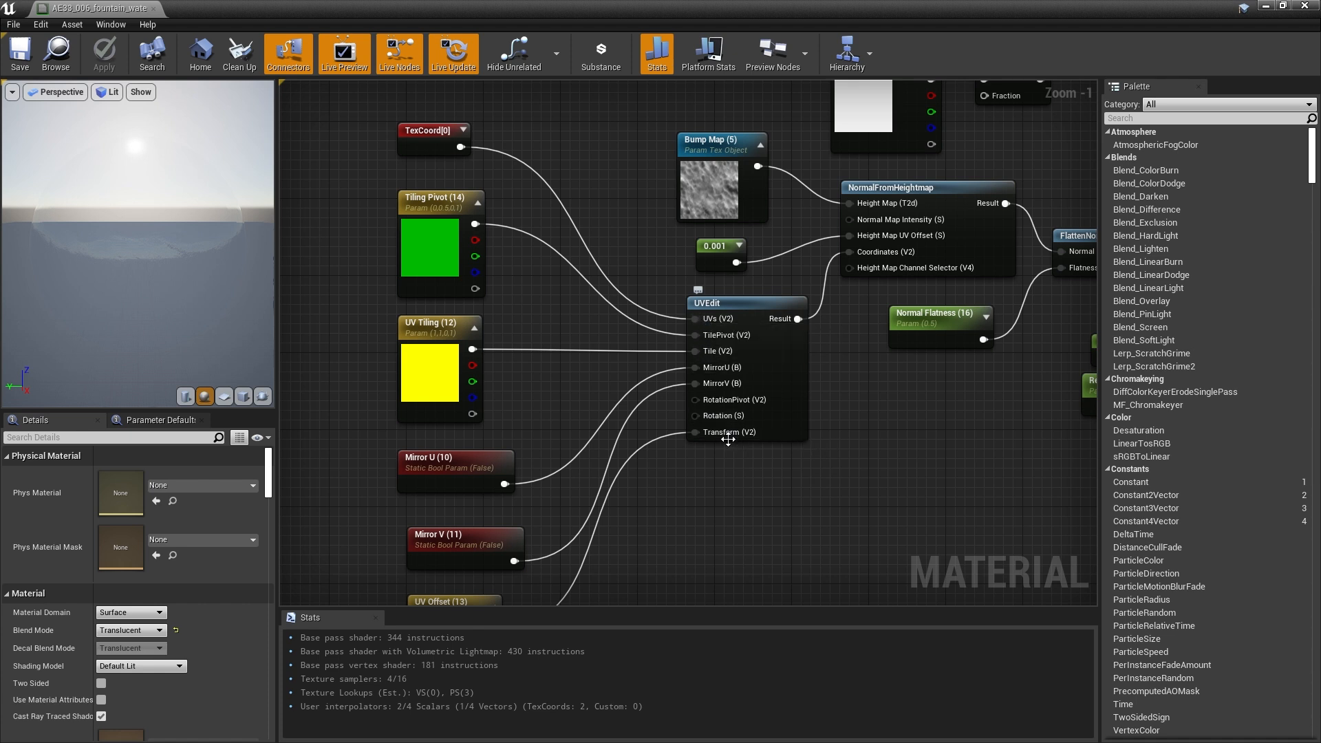
right_drag(728, 439, 729, 412)
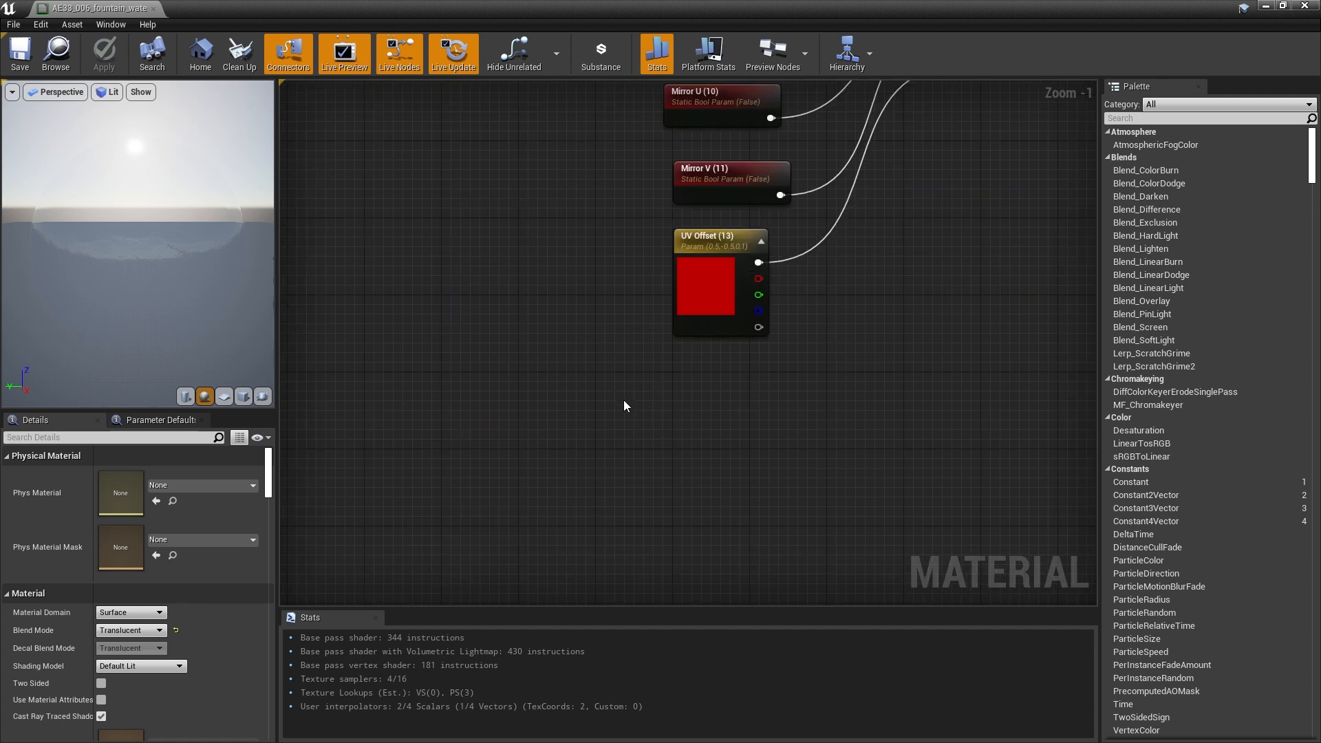
click(624, 390)
drag(669, 391, 697, 377)
right_drag(697, 377, 605, 578)
drag(602, 567, 844, 244)
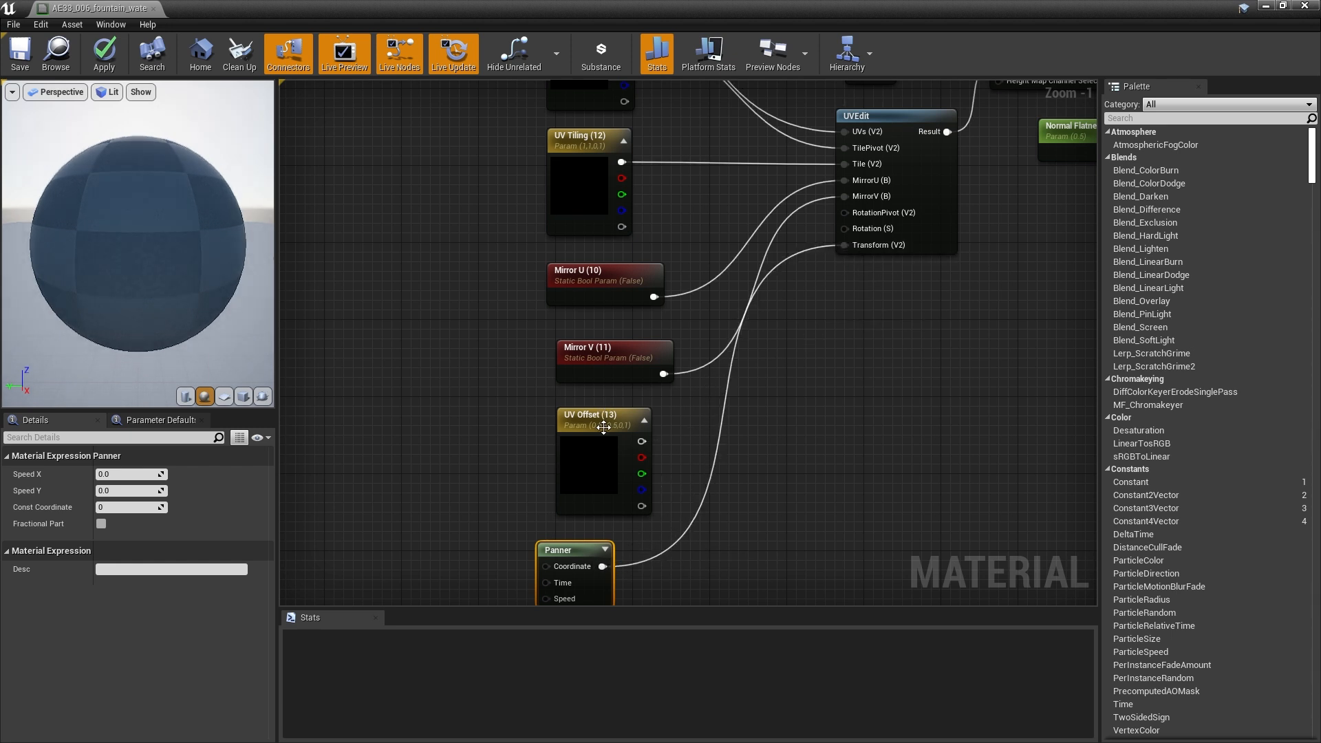
Delete the disconnected UV Offset parameter and move the Panner into its place below Mirror V.
drag(603, 427, 593, 425)
key(Delete)
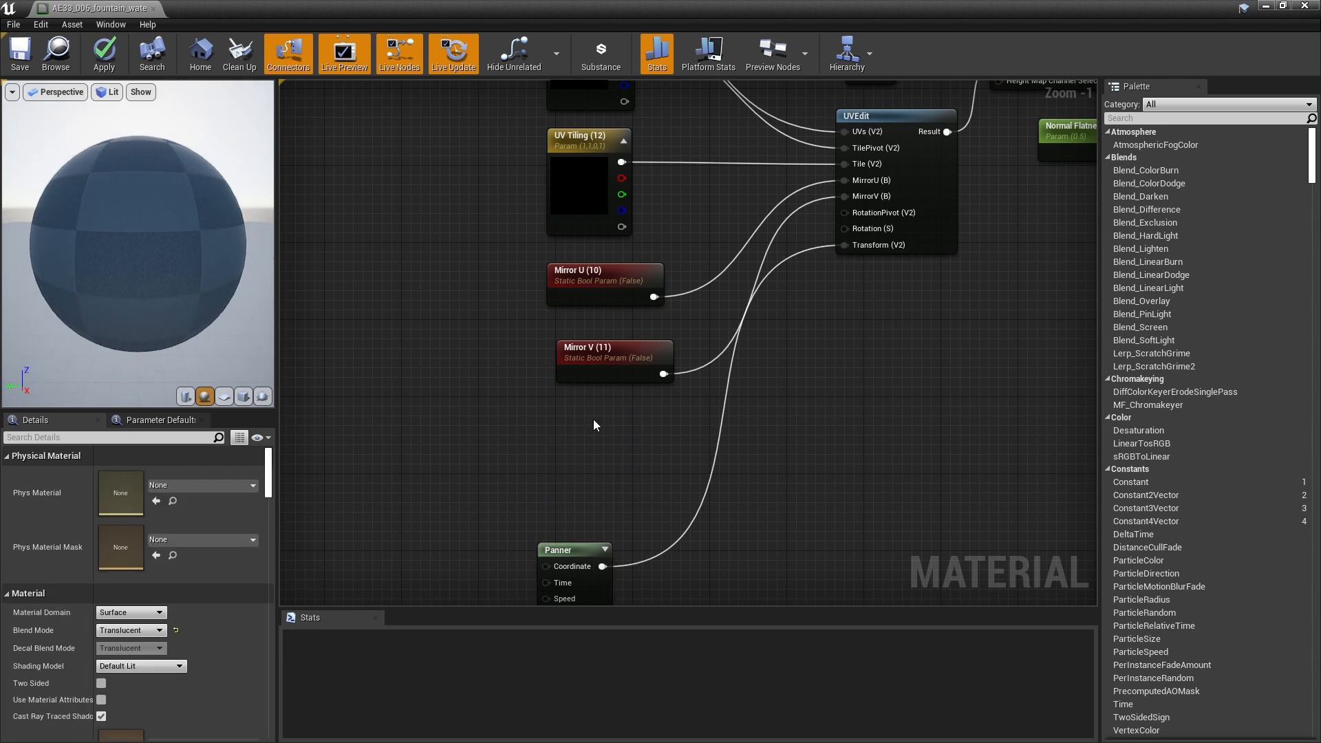
right_drag(593, 418, 625, 353)
drag(597, 482, 645, 383)
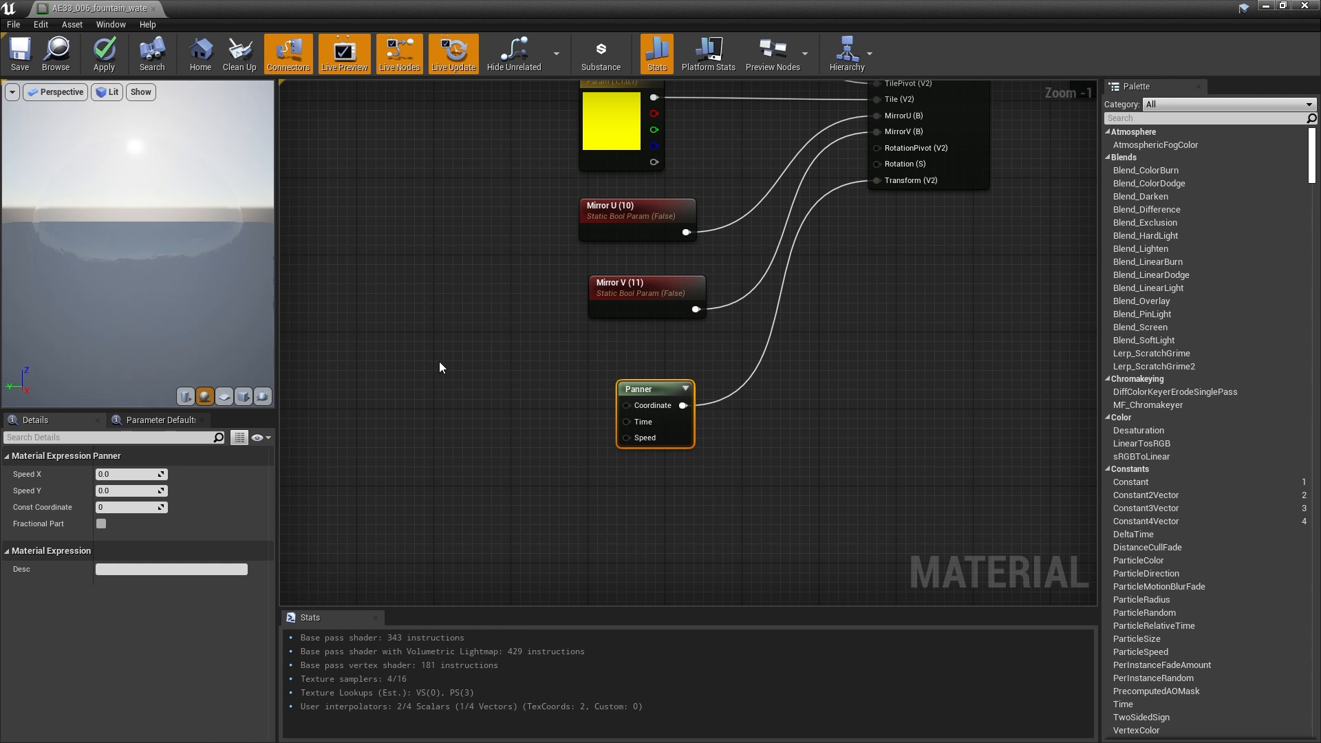
Add a TexCoord and a Time node and connect them to the Panner's Coordinate and Time inputs.
click(447, 365)
drag(510, 385, 627, 407)
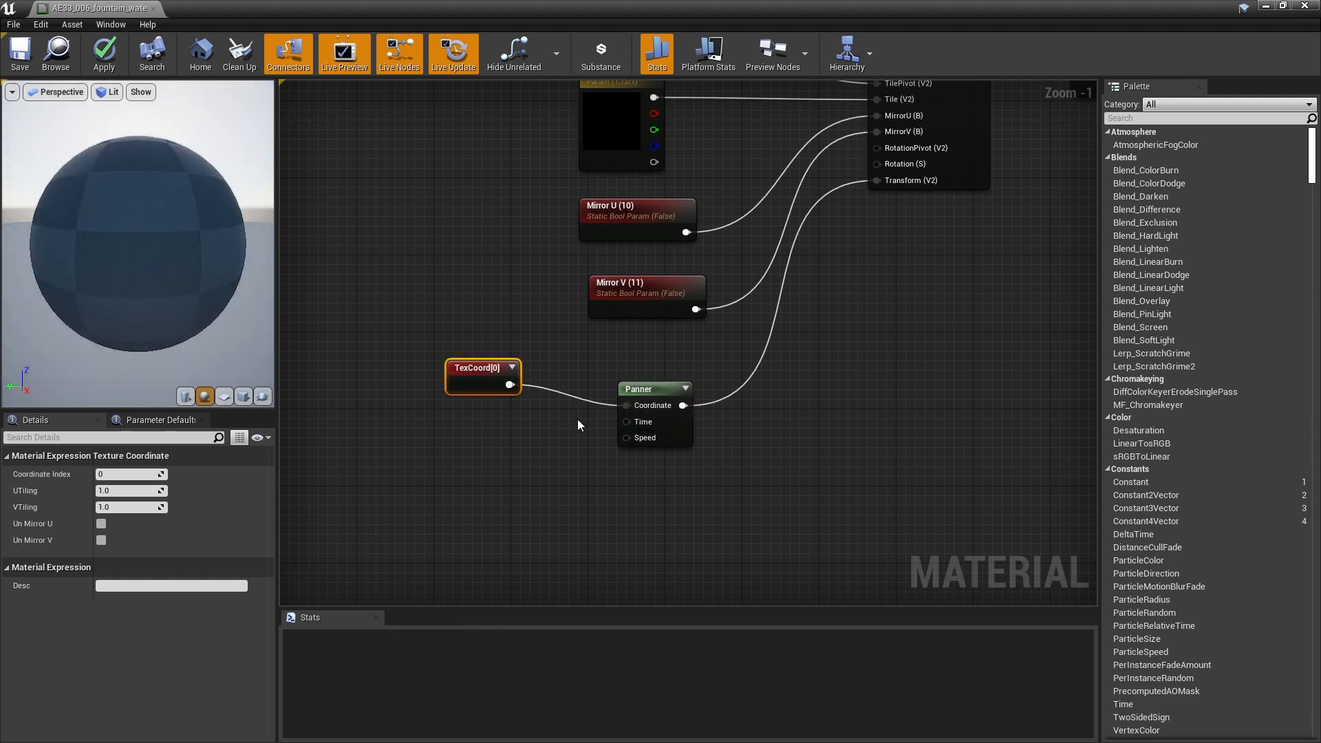
right_click(451, 421)
text(time)
key(Return)
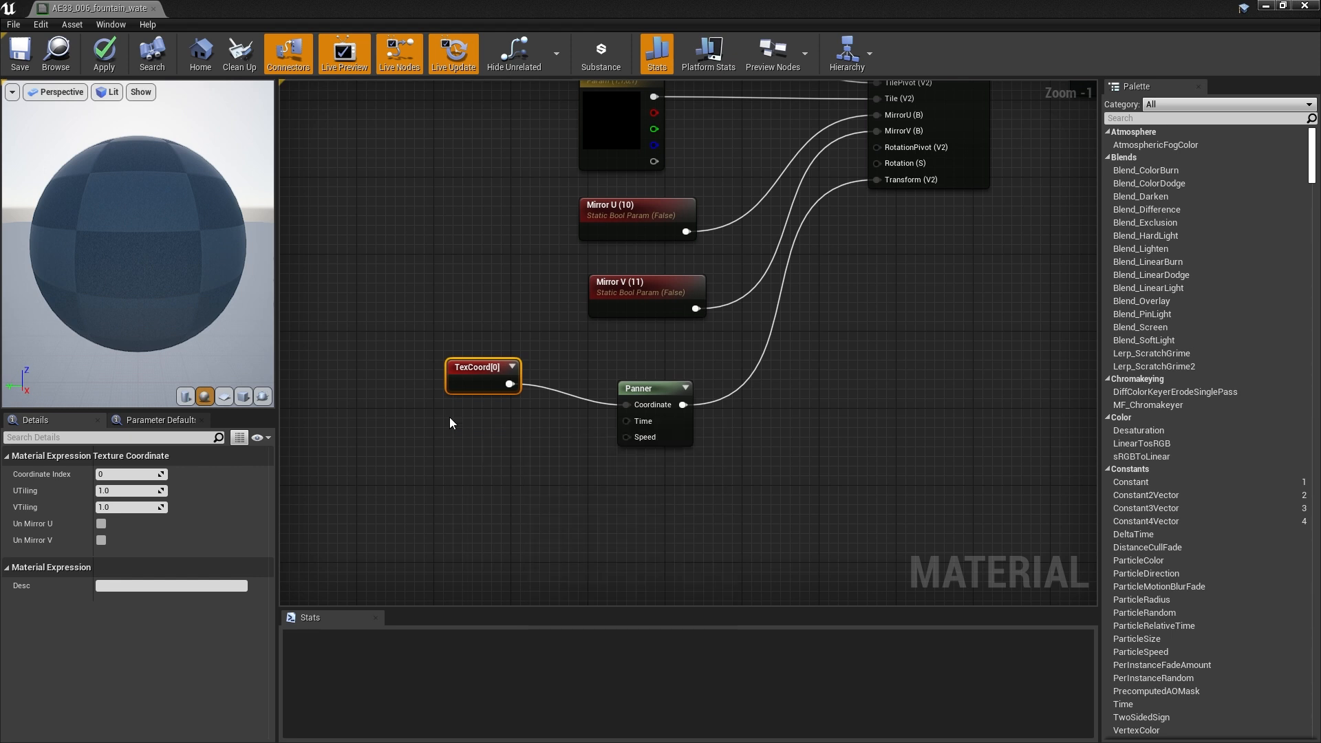
drag(507, 453, 687, 441)
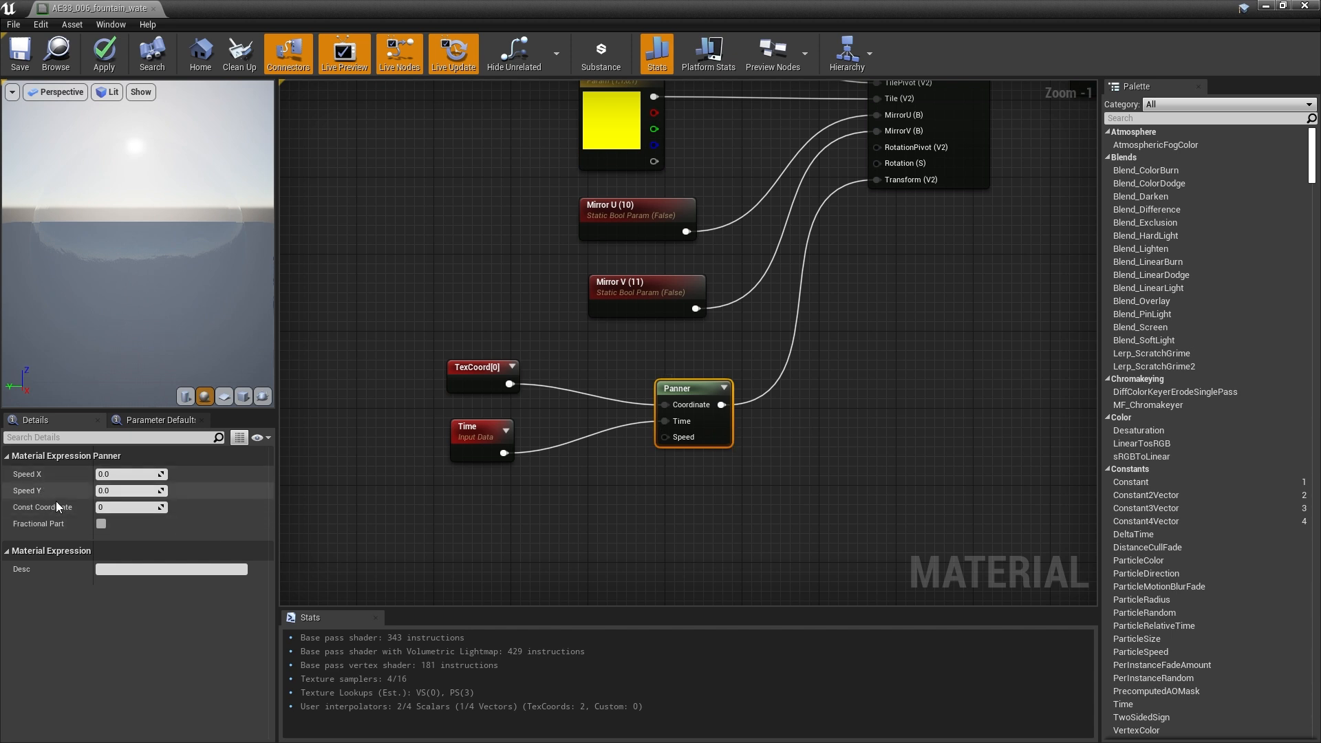
Add two Constant nodes, combine them with an AppendVector node and connect the result to the Panner's Speed input.
click(482, 501)
click(491, 558)
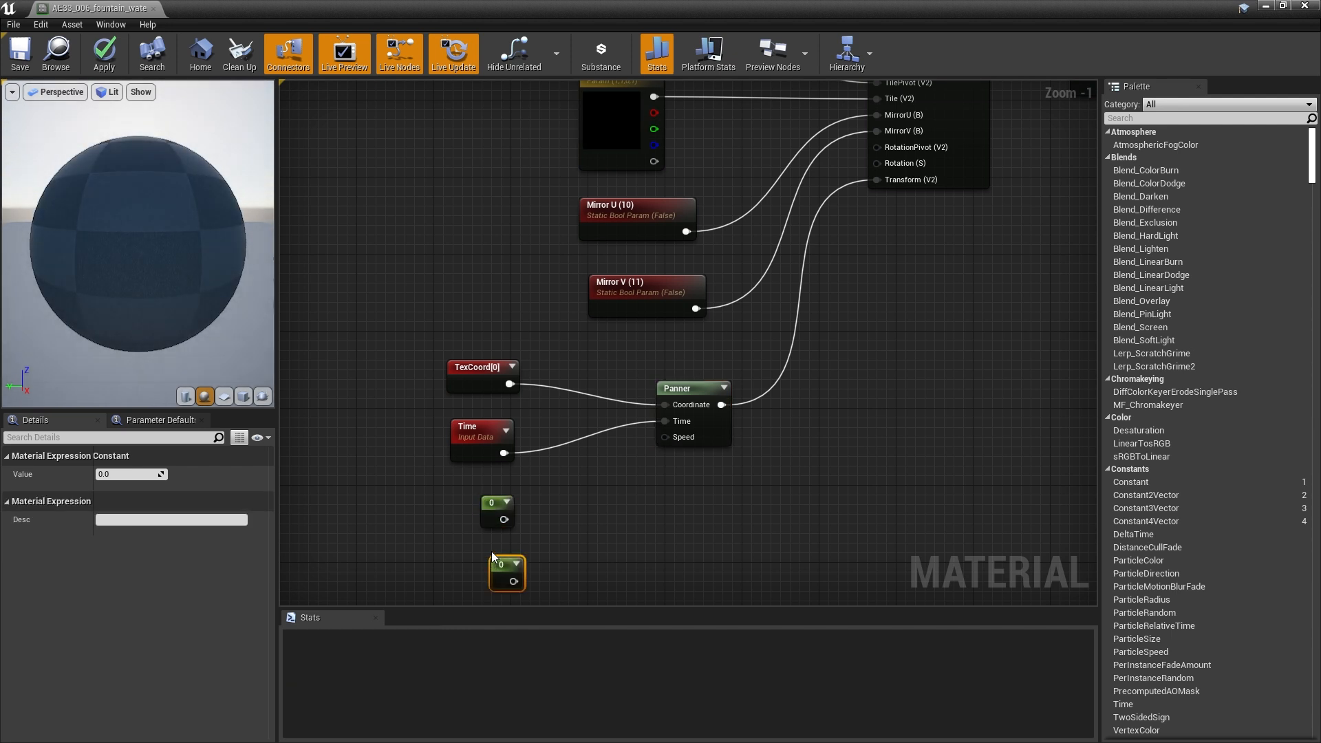
drag(504, 519, 586, 503)
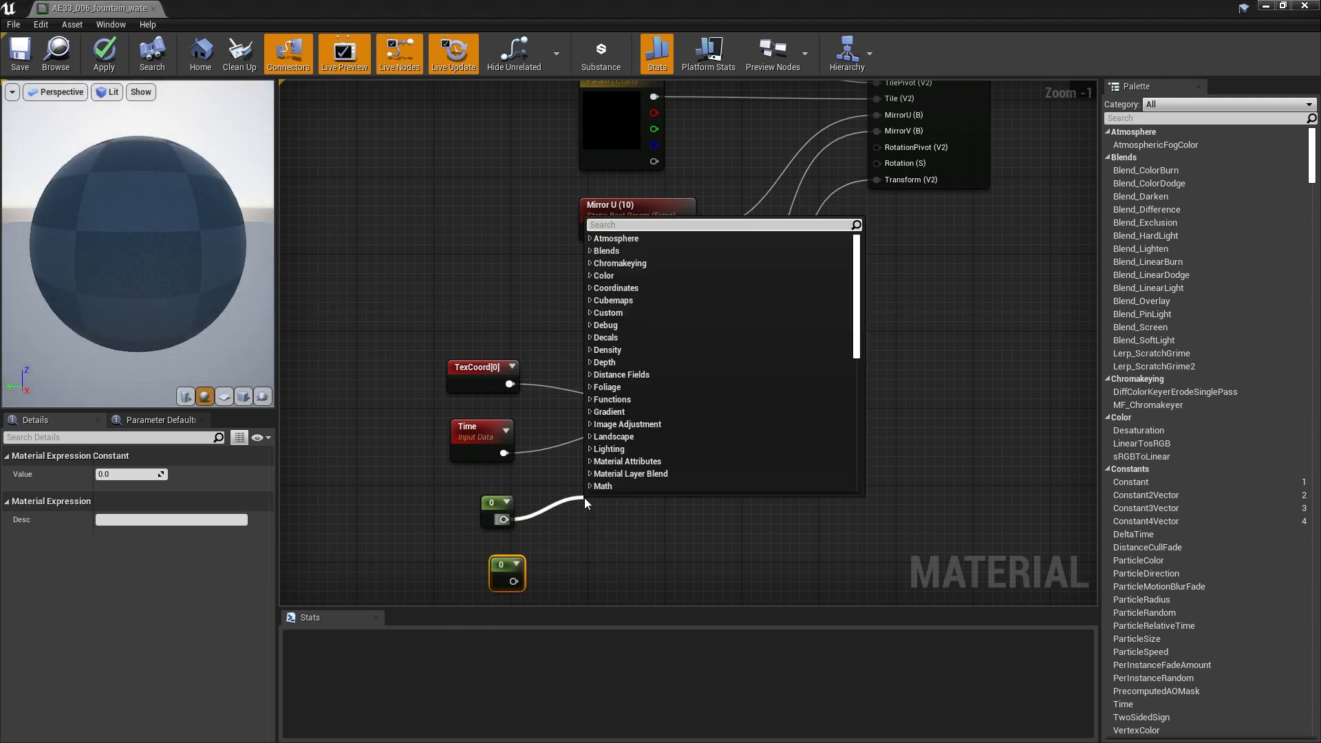
text(append)
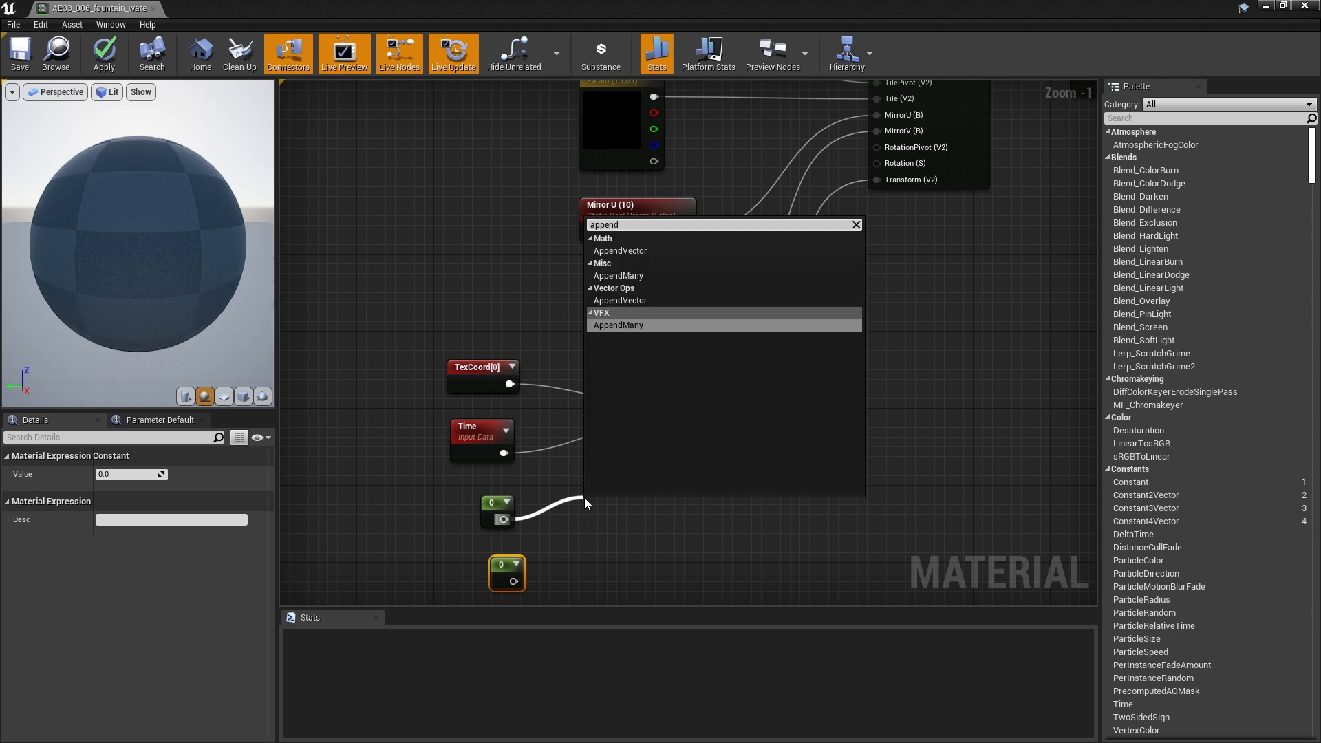
click(620, 300)
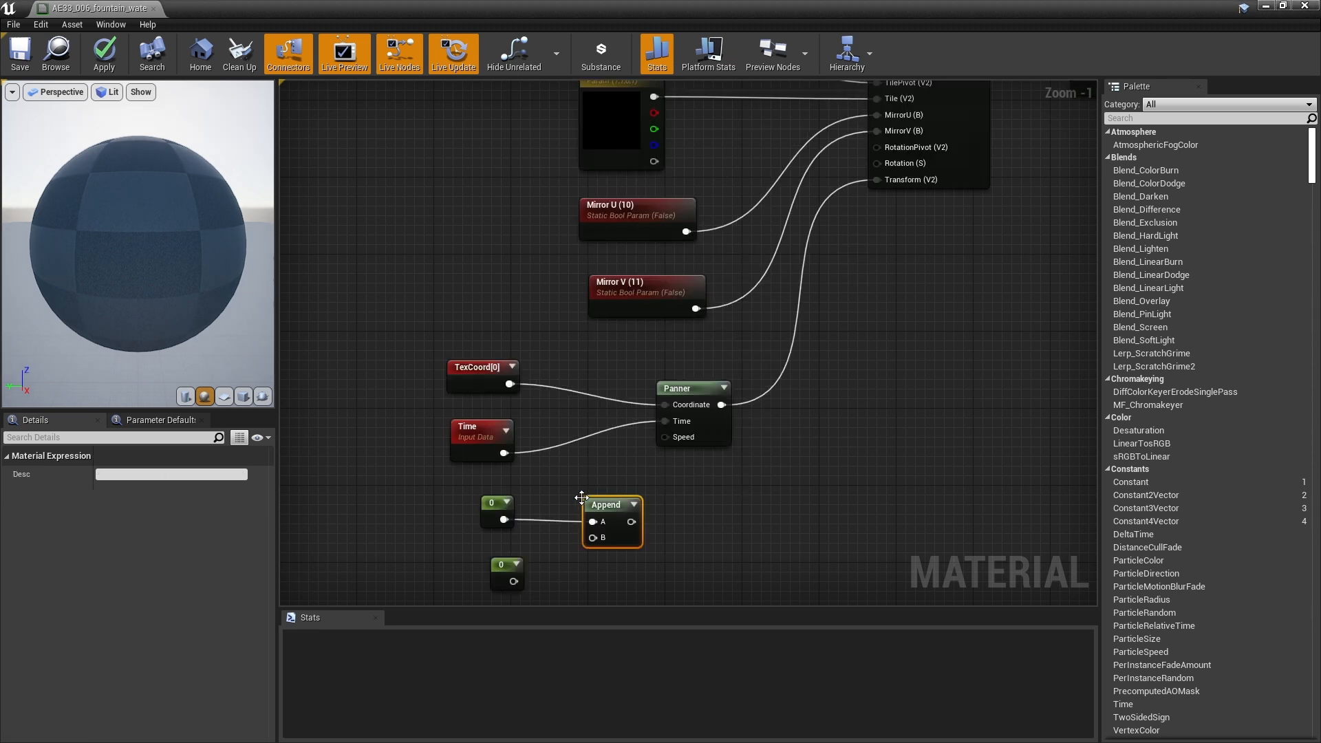
drag(513, 582, 665, 437)
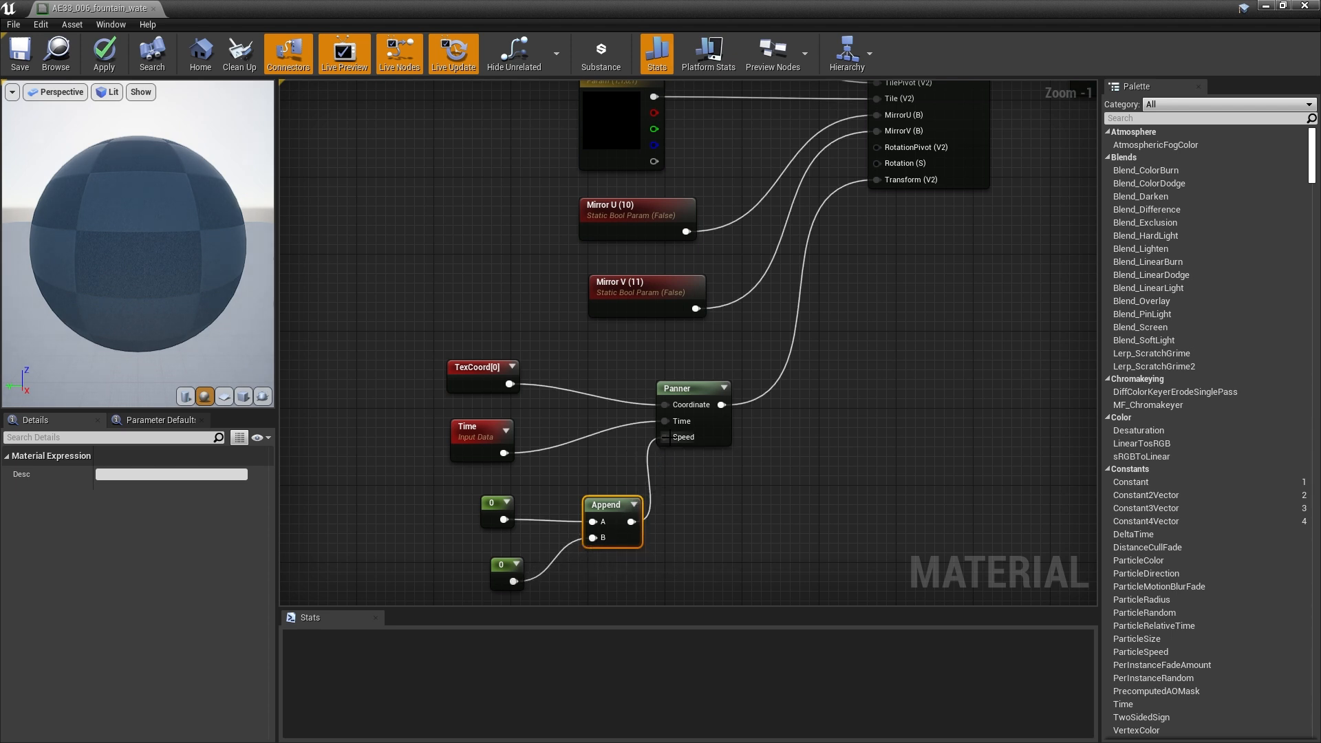
Arrange the Append node and the two constants compactly below the Time node.
drag(598, 510, 574, 491)
right_drag(487, 509, 556, 463)
drag(556, 463, 528, 445)
drag(571, 522, 534, 492)
Convert the two constants feeding Append into parameters named Speed X and Speed Y.
right_click(528, 441)
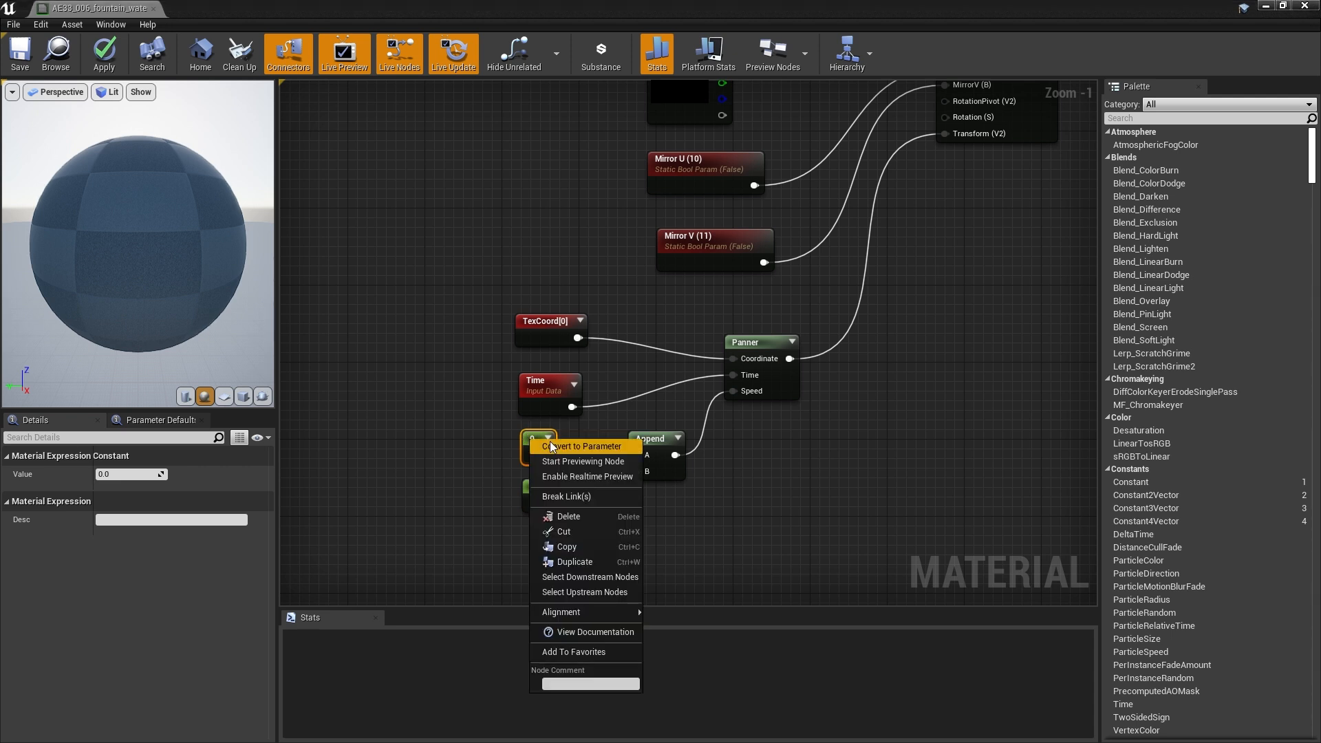
click(573, 448)
text(Speed X)
key(Return)
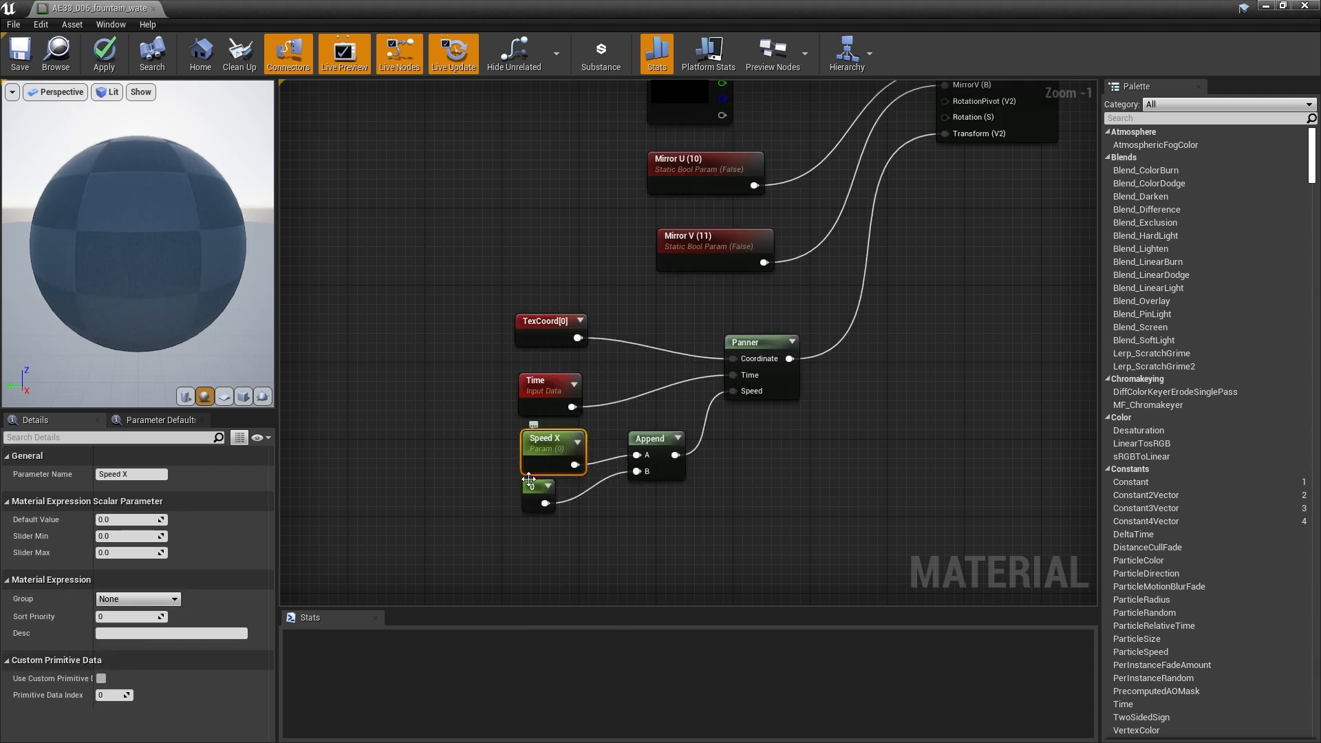
click(537, 488)
right_click(537, 488)
click(571, 494)
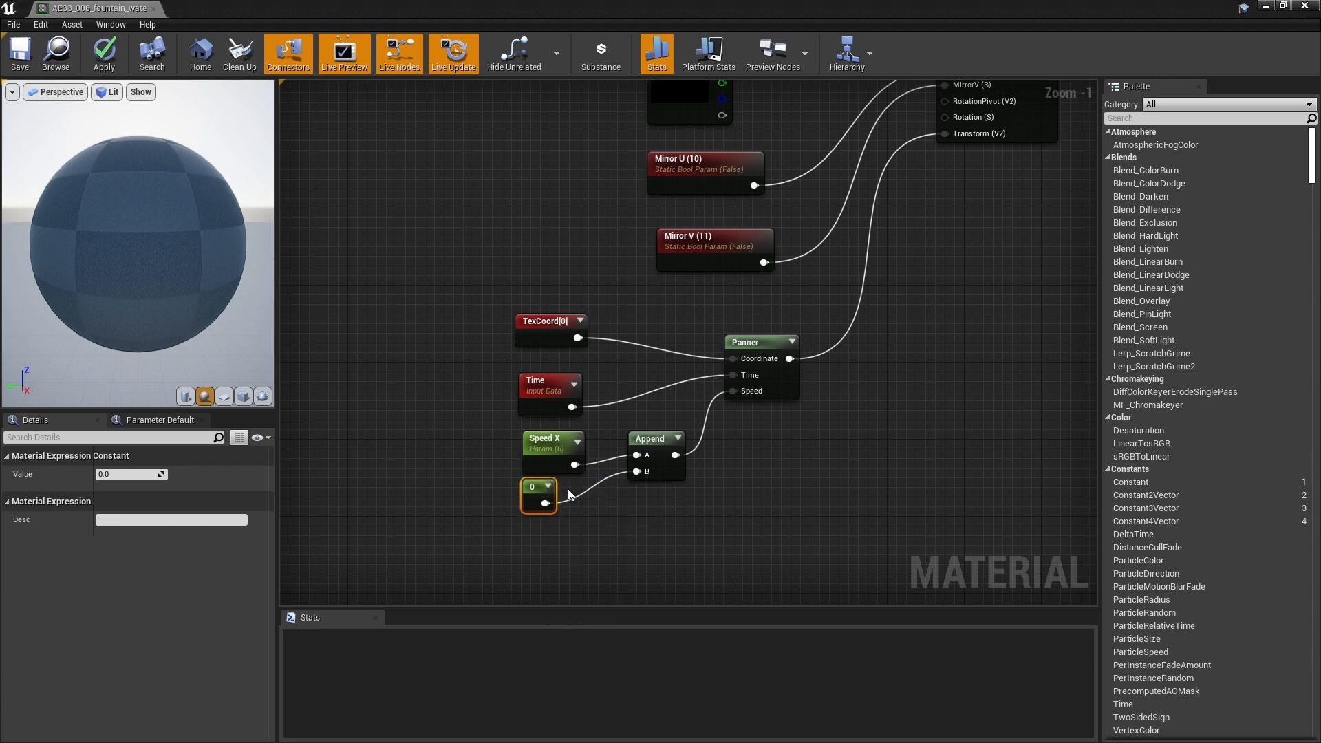
text(Spe)
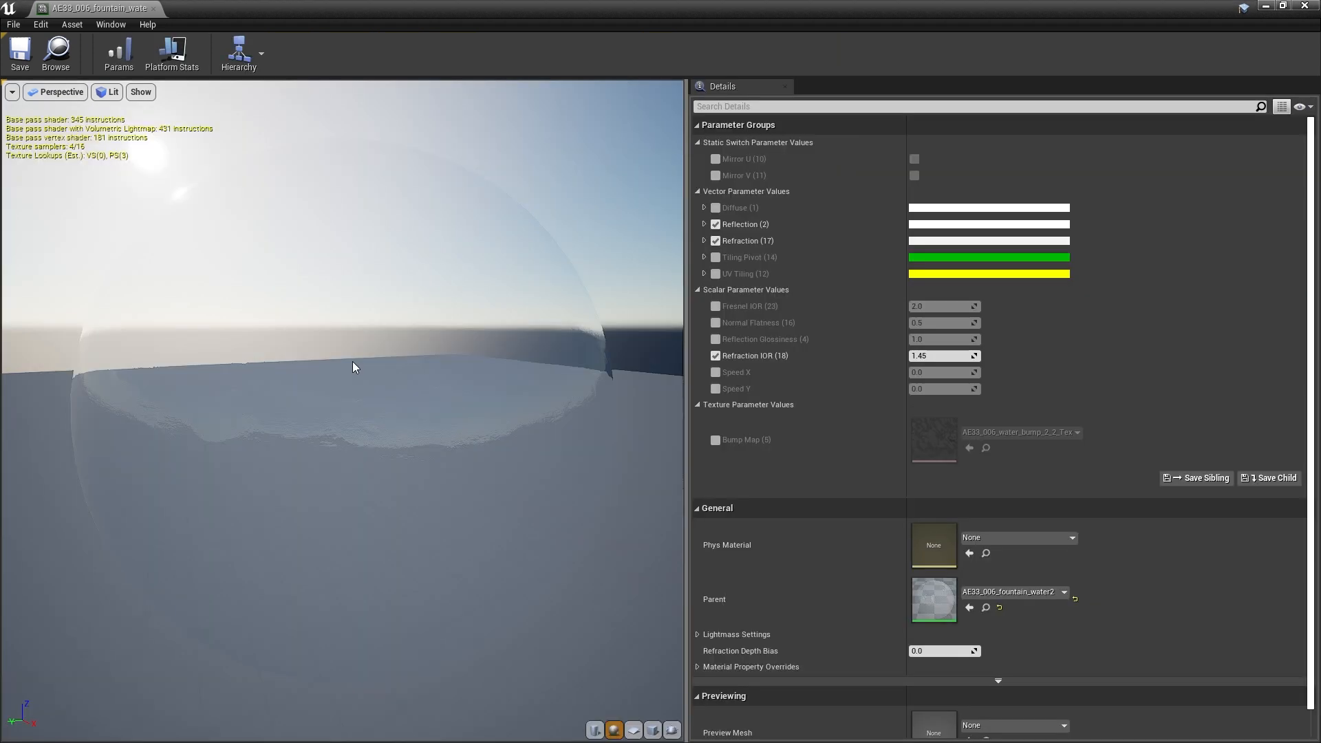
Override Speed X and Speed Y in the fountain water material instance and set both to 0.5.
click(716, 373)
click(715, 390)
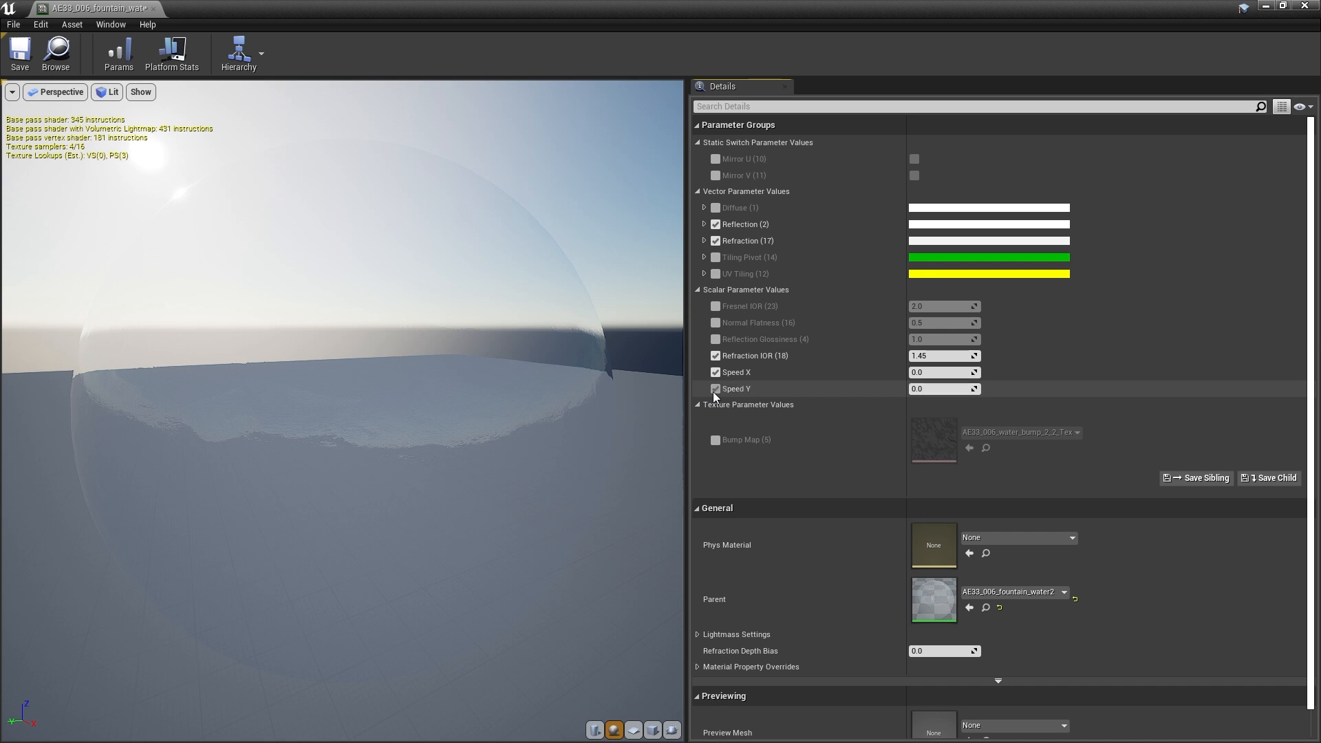
click(943, 372)
text(.5)
key(Tab)
text(.5)
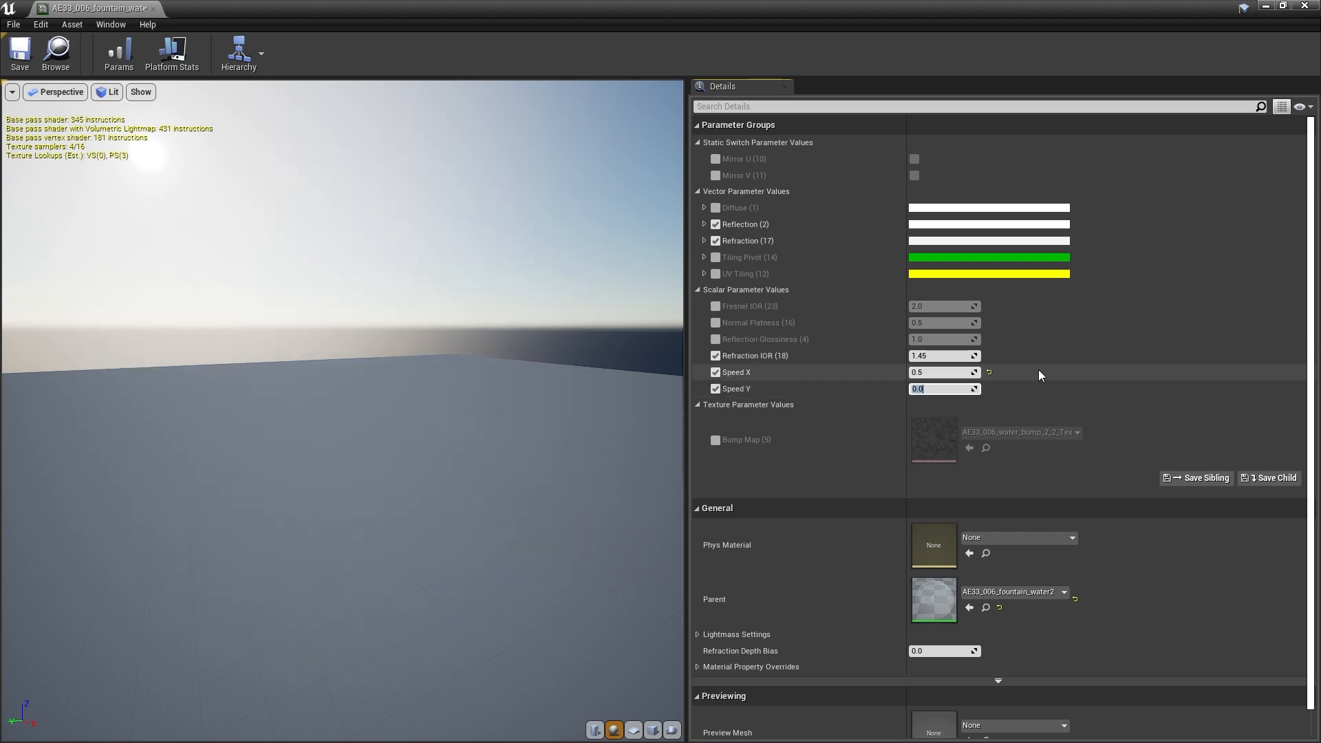
key(Tab)
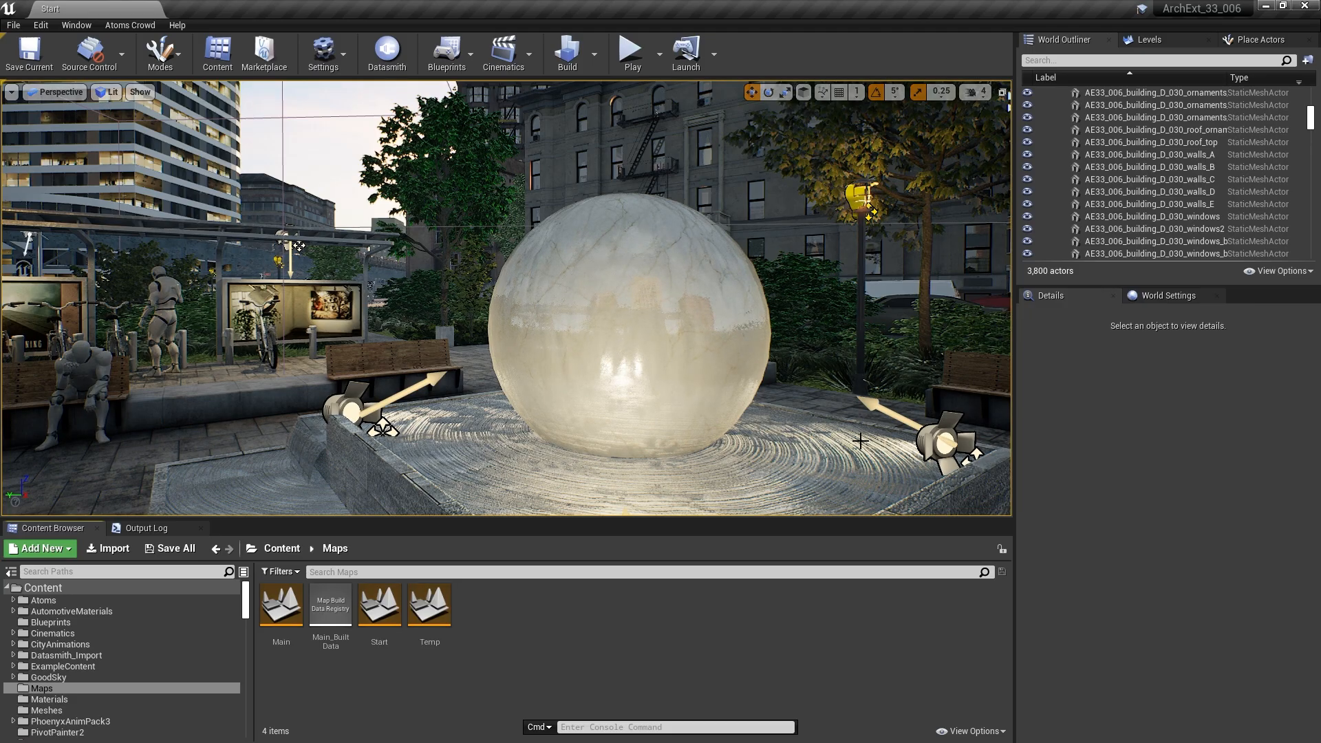
Examine the water surface of the fountain sphere from several nearby angles in the level.
mouse_move(751, 441)
right_down()
mouse_move(826, 438)
mouse_move(821, 474)
mouse_move(819, 444)
mouse_move(755, 438)
right_up()
key(w)
key(a)
key(w)
key(d)
key(s)
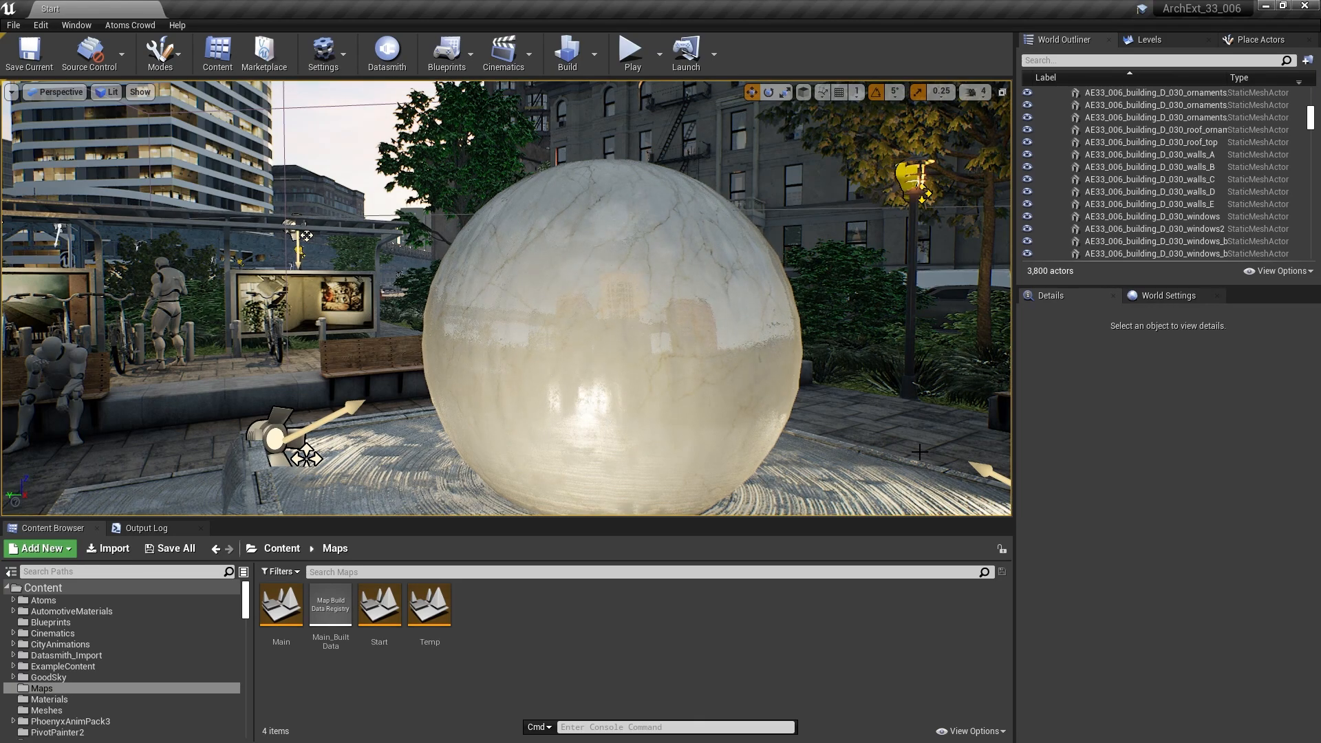
key(w)
right_drag(919, 452, 838, 444)
Open the material of the middle amber lamp on the nearest overhead traffic light for editing.
click(710, 218)
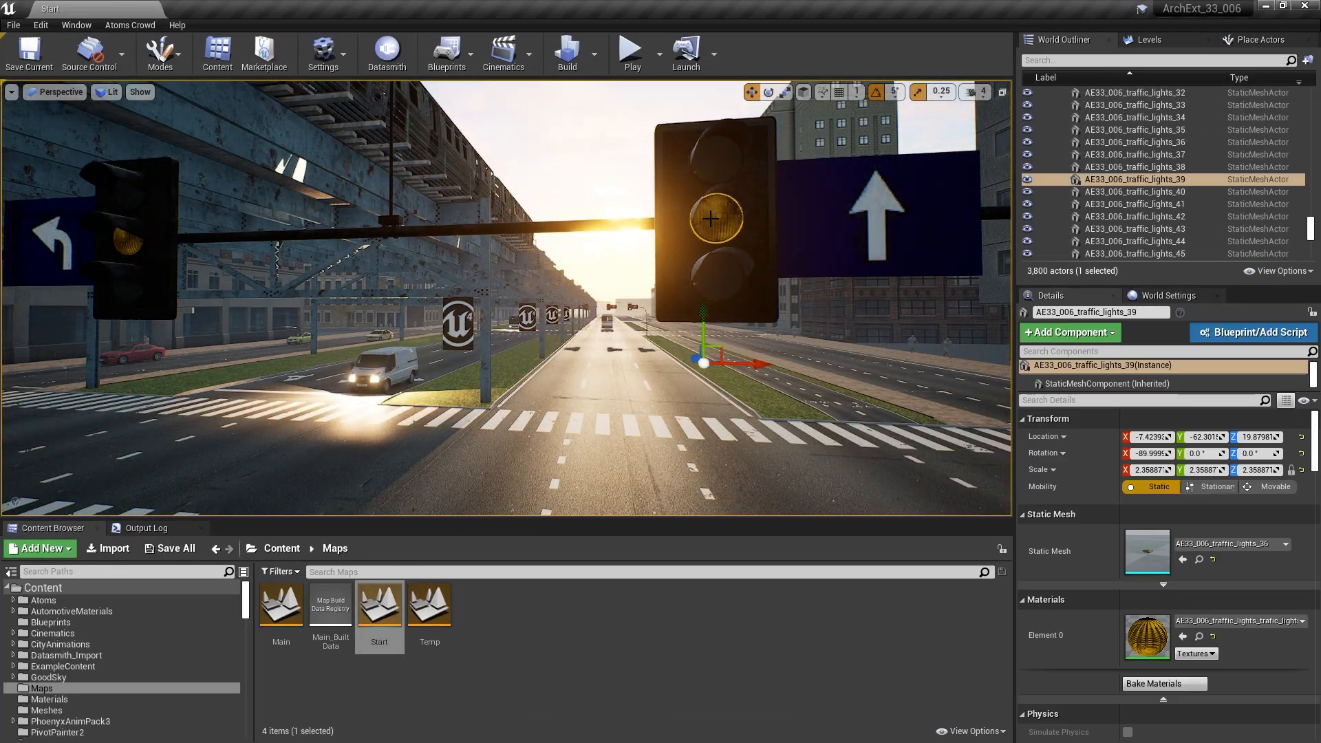
double_click(1148, 636)
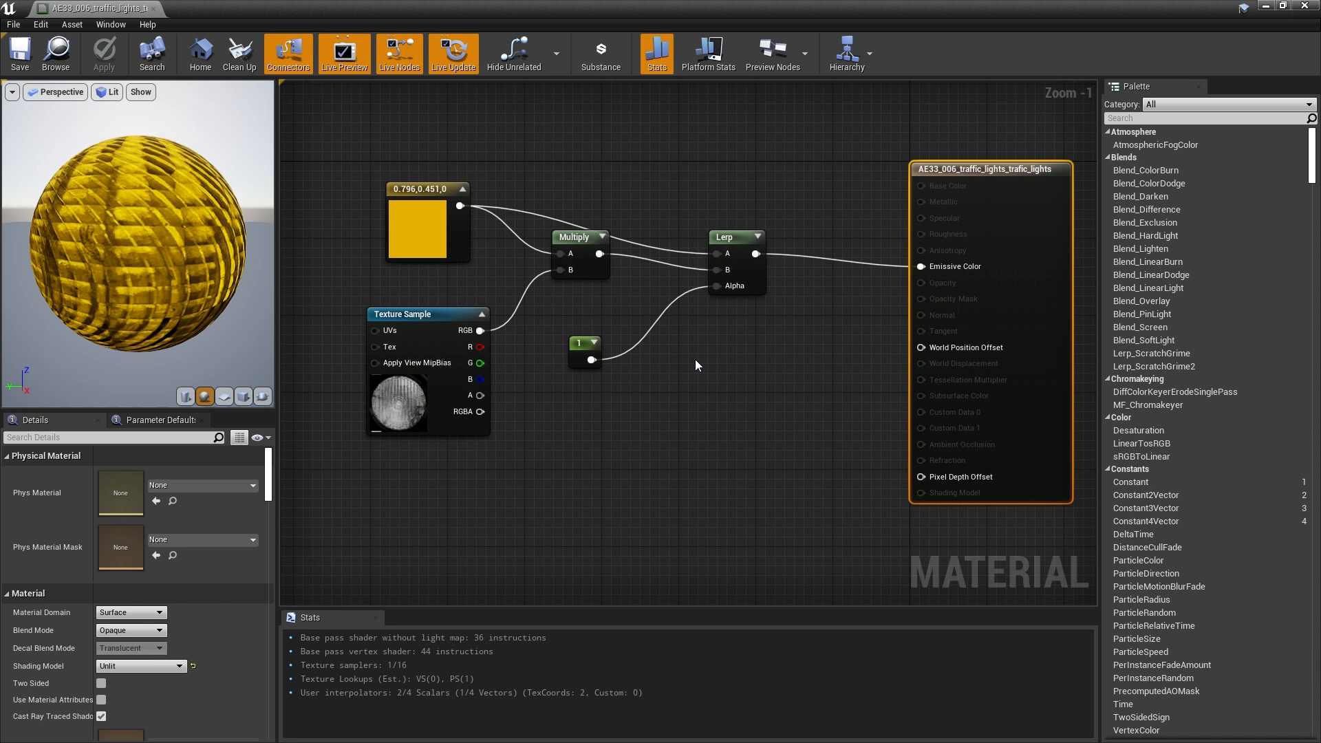
Add a Sine node and a Time node below the Texture Sample and connect Time to the Sine input.
right_drag(695, 360, 721, 283)
right_click(546, 436)
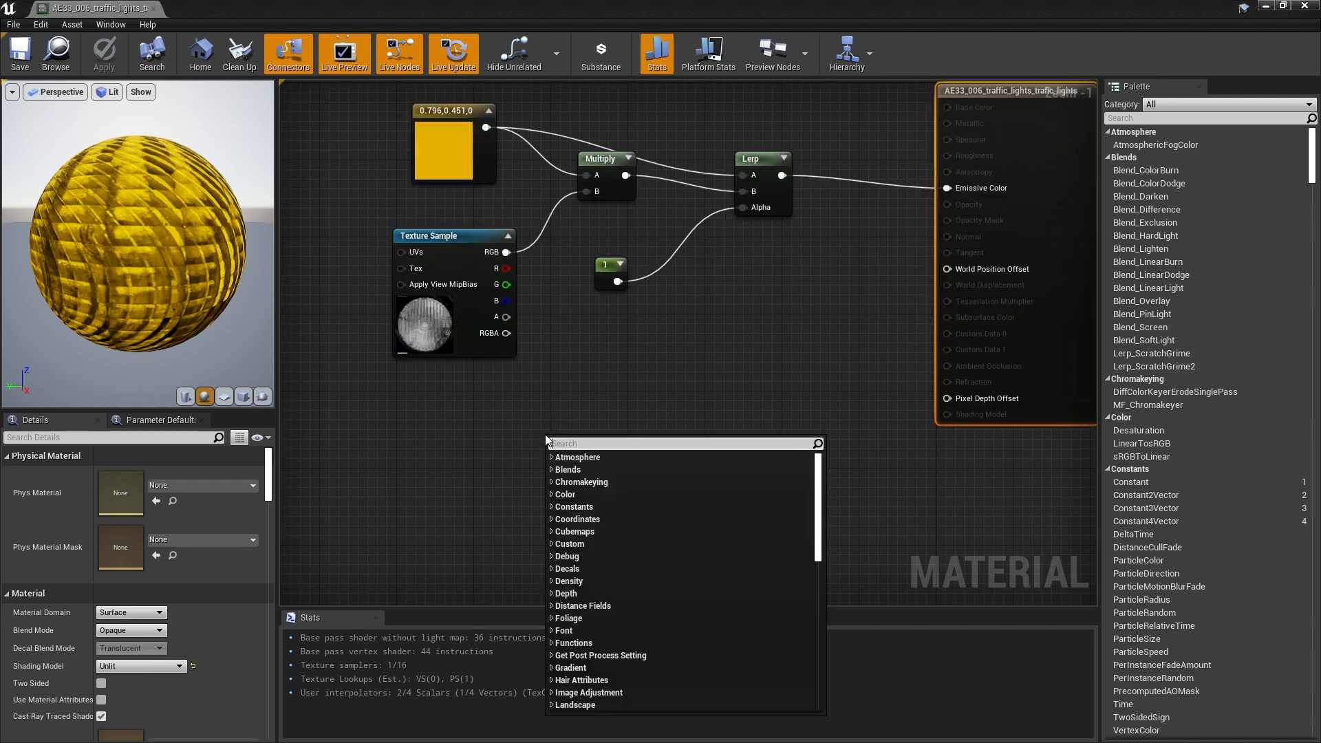
text(sine)
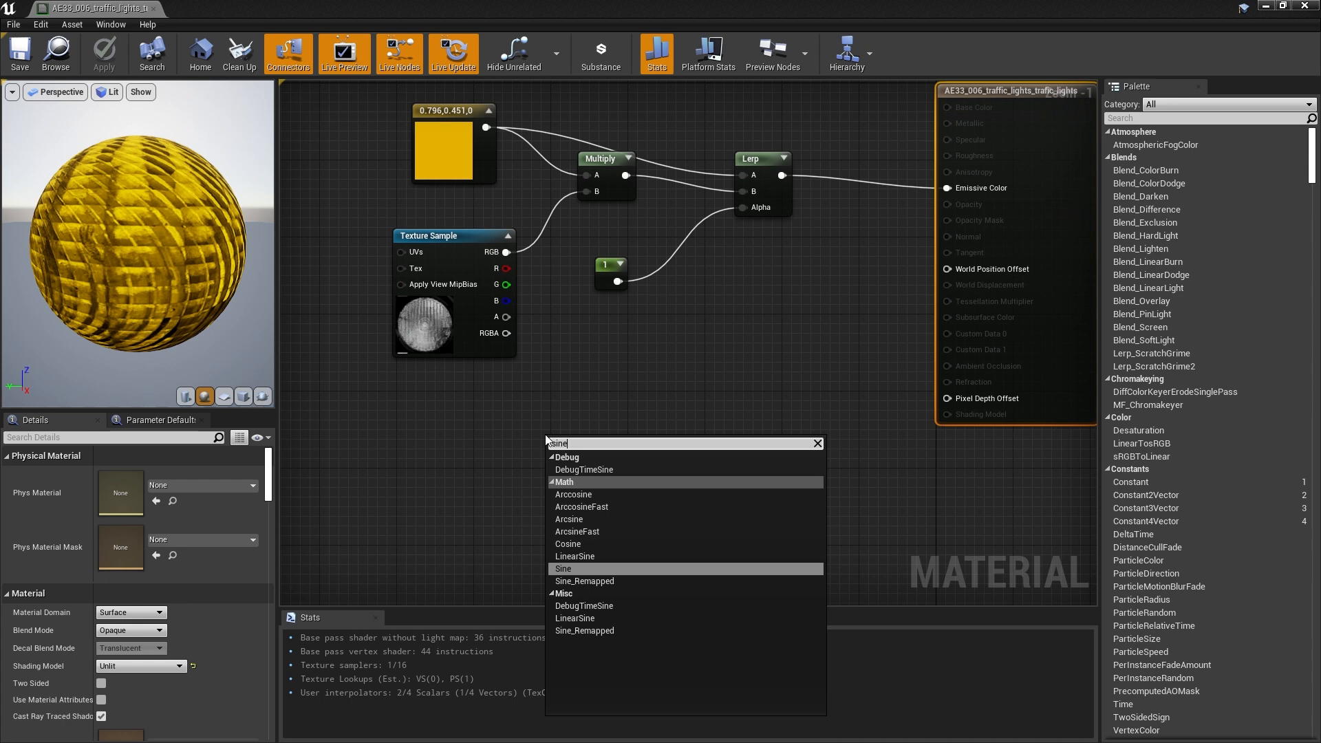
key(Return)
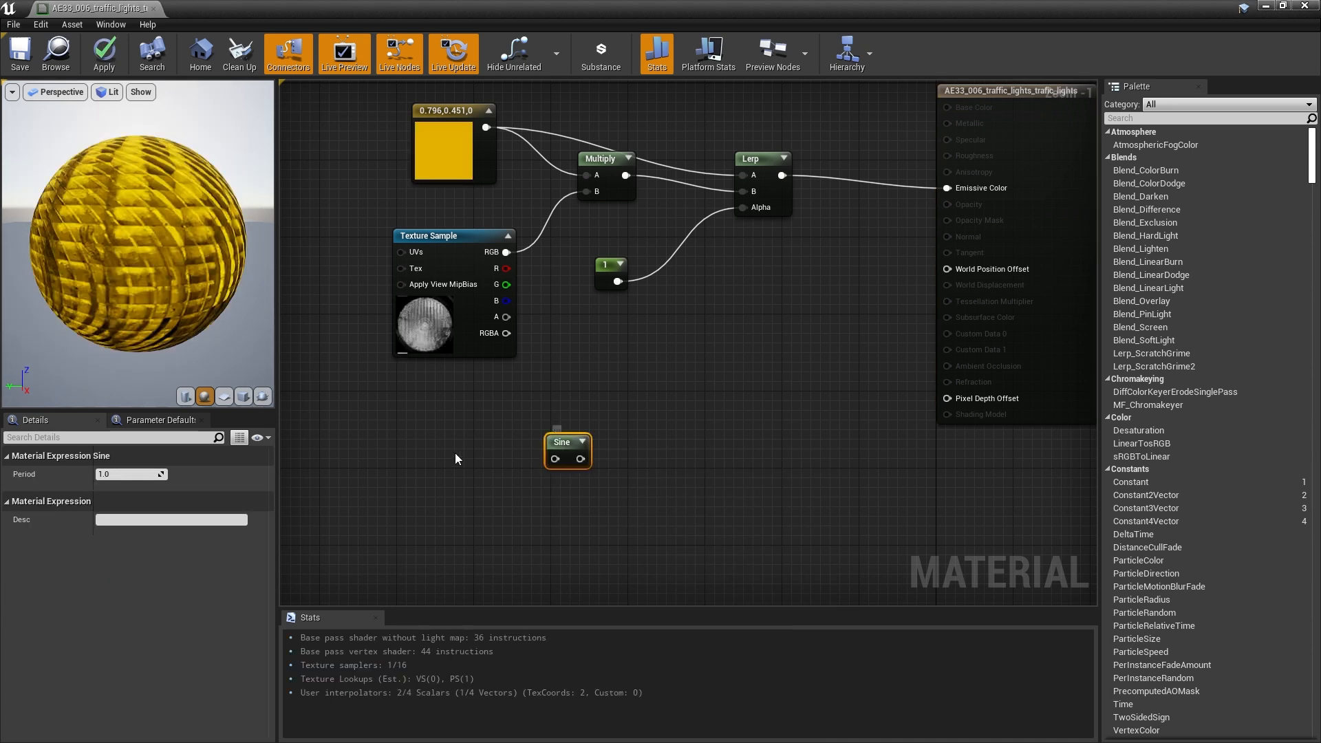
right_click(456, 459)
text(time)
key(Return)
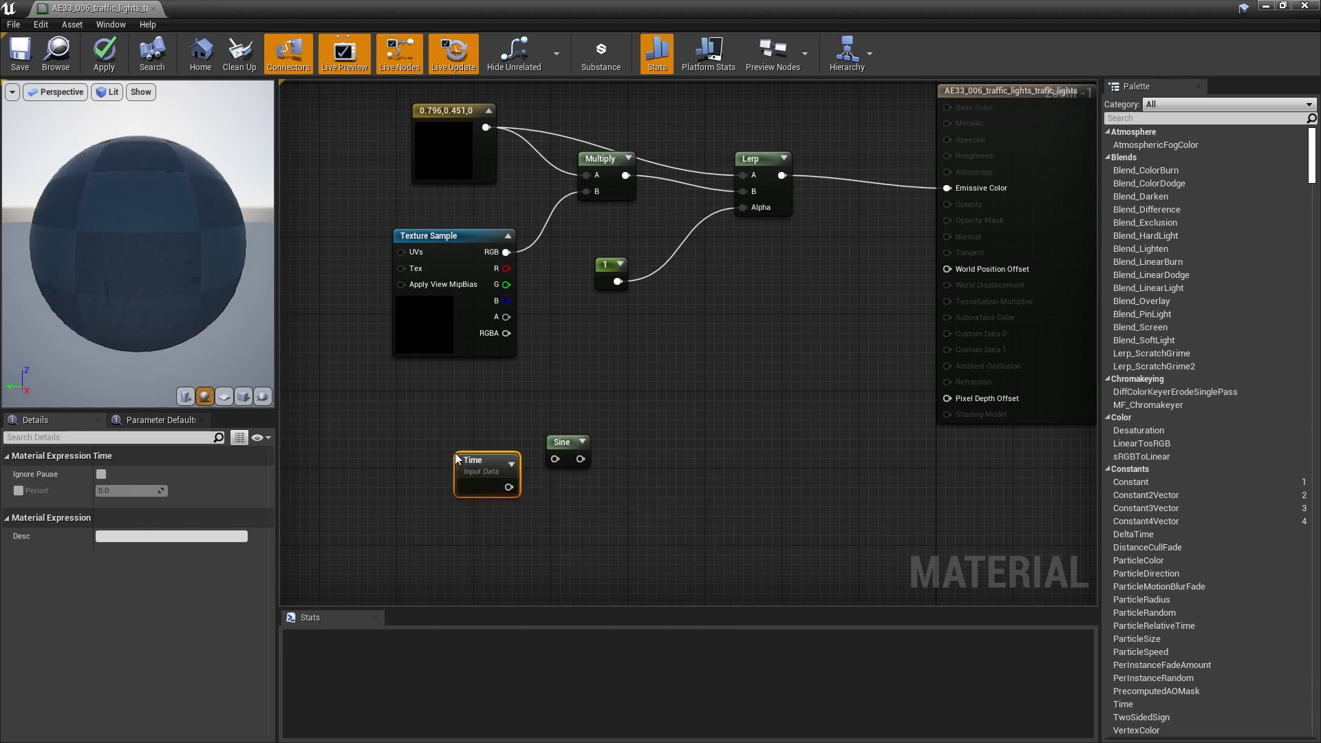
drag(512, 485, 532, 479)
Add a Divide node fed by the Sine output, keeping its divisor at 2, and place it beside the Sine node.
drag(531, 479, 672, 460)
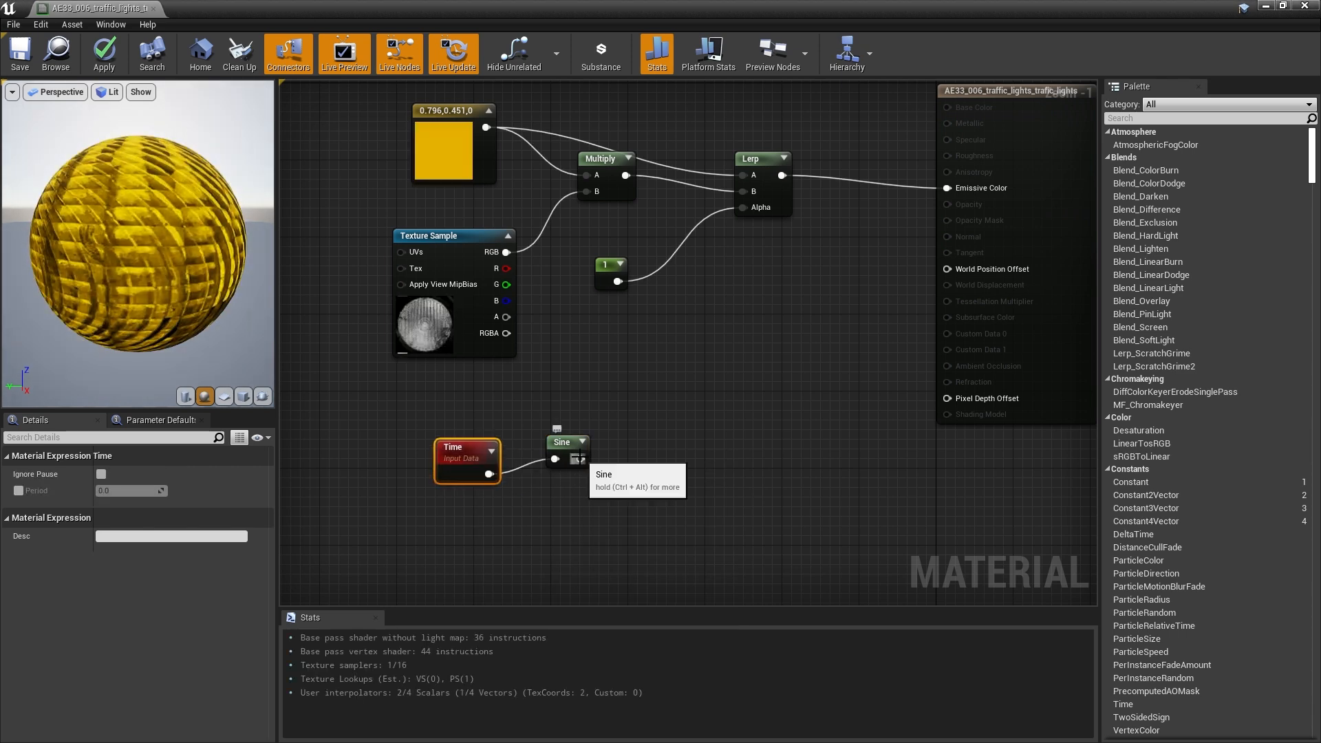
text(divide)
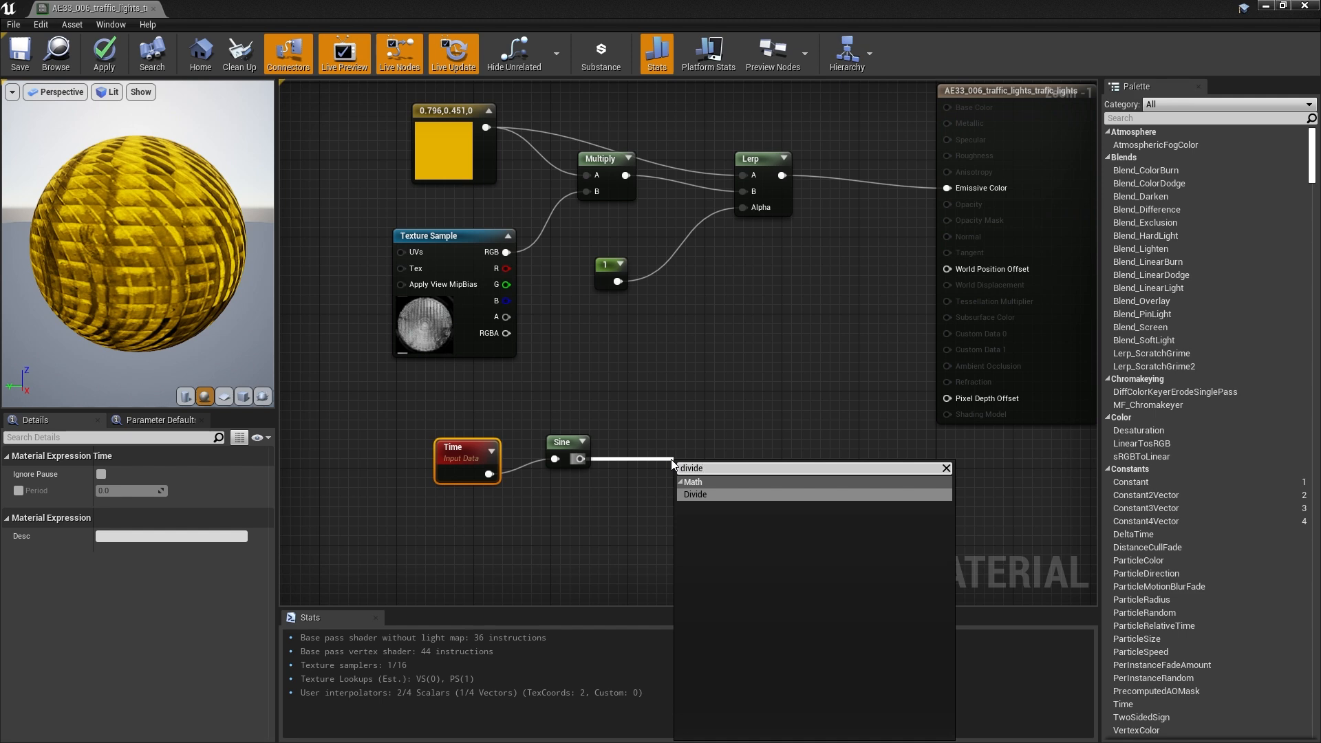
key(Return)
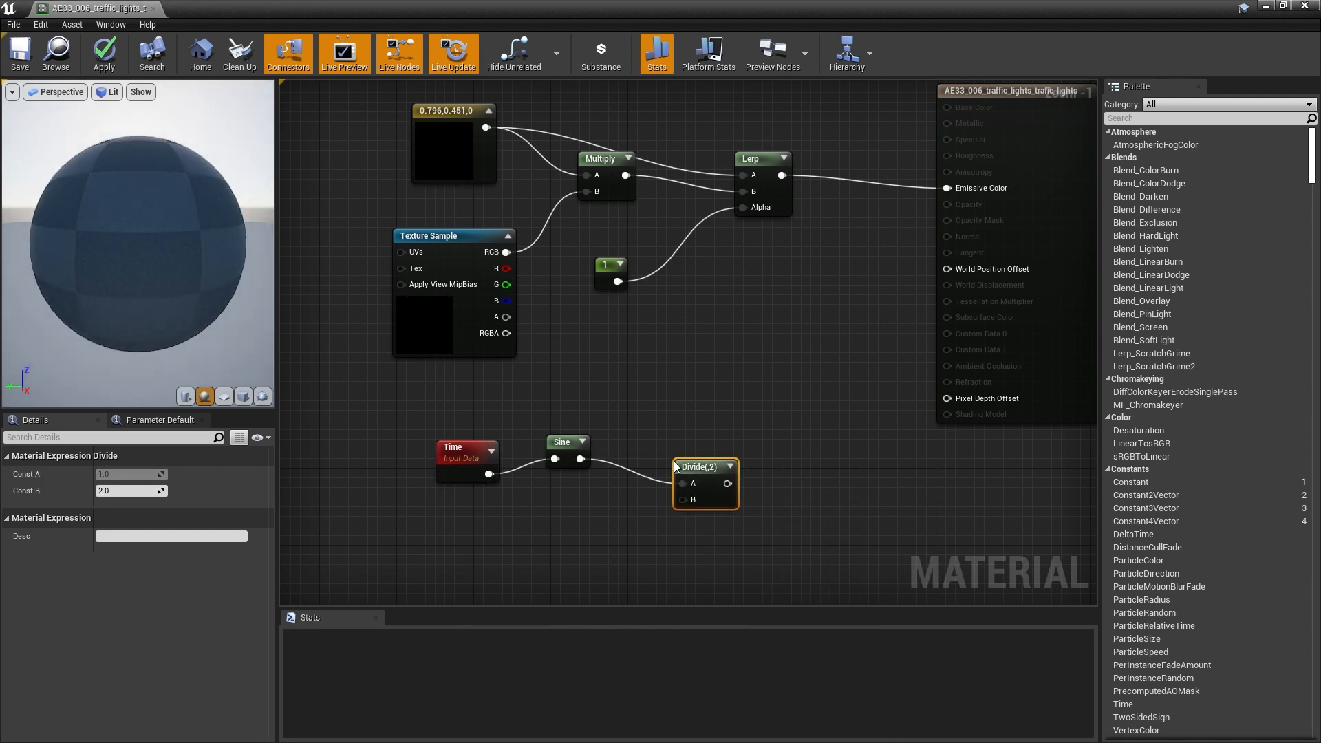
drag(673, 467, 628, 447)
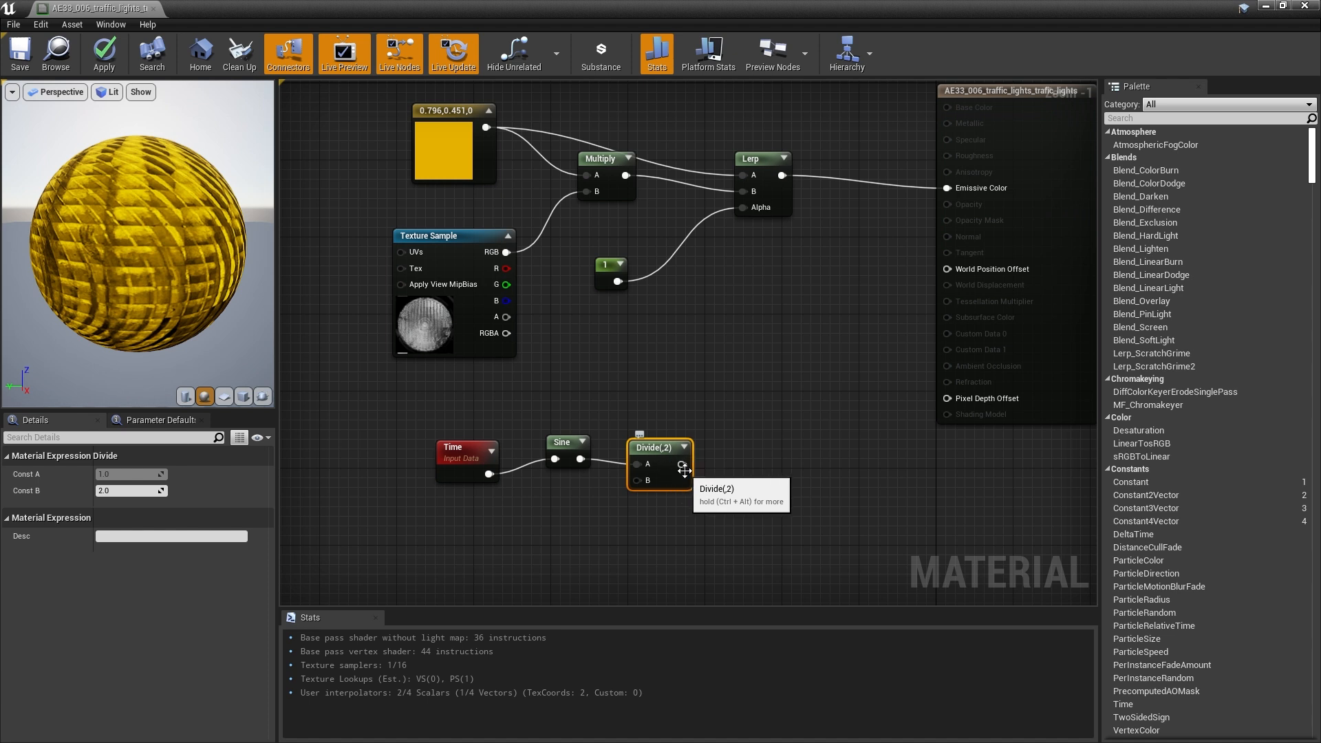
Add a Multiply node that combines the Lerp and Divide outputs and connect its result to Emissive Color.
drag(681, 464, 841, 307)
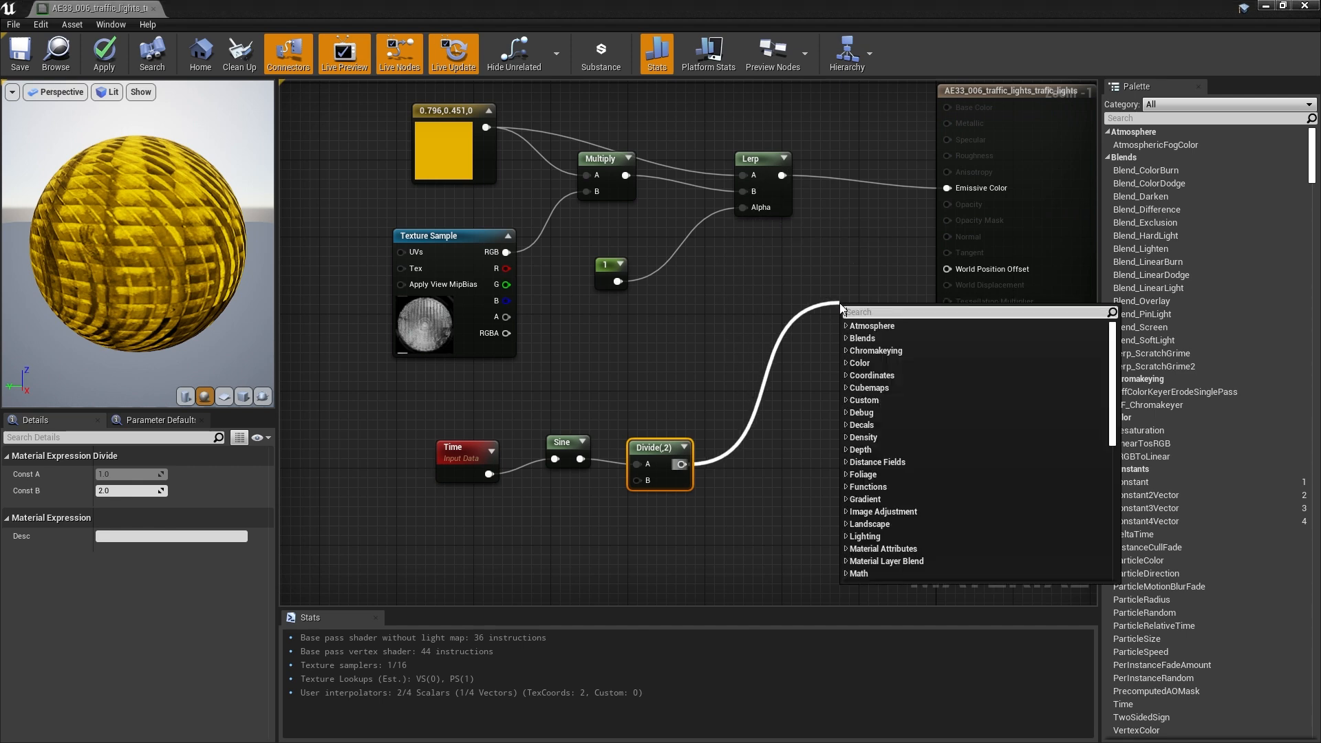
text(multiply)
key(Return)
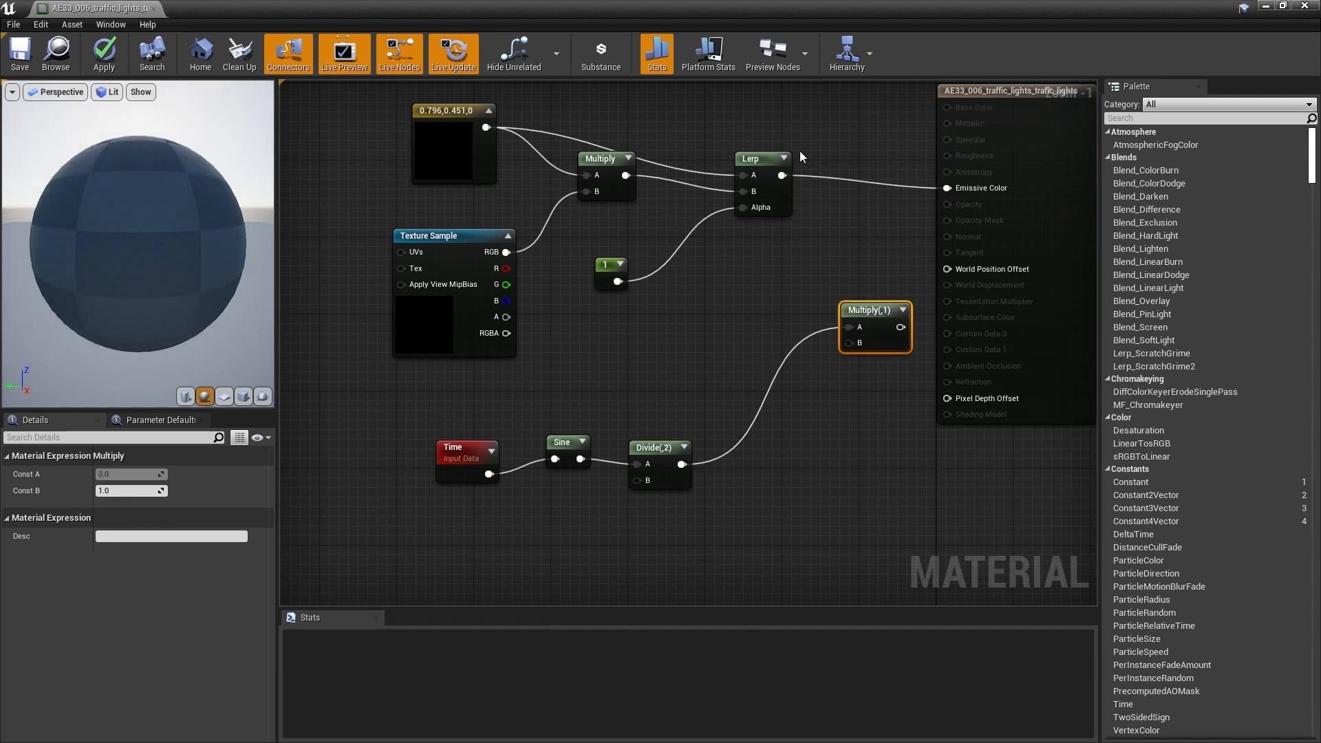
drag(783, 174, 853, 329)
drag(682, 465, 948, 187)
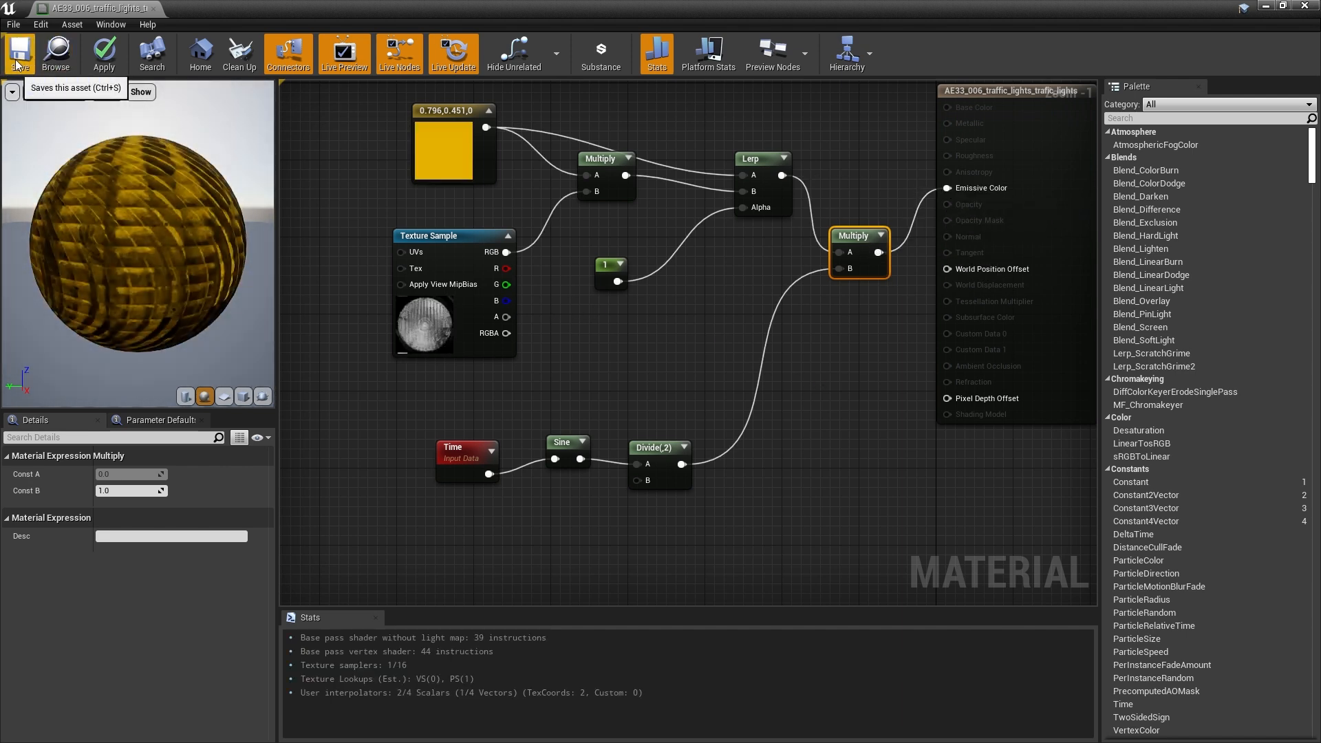
drag(117, 289, 210, 293)
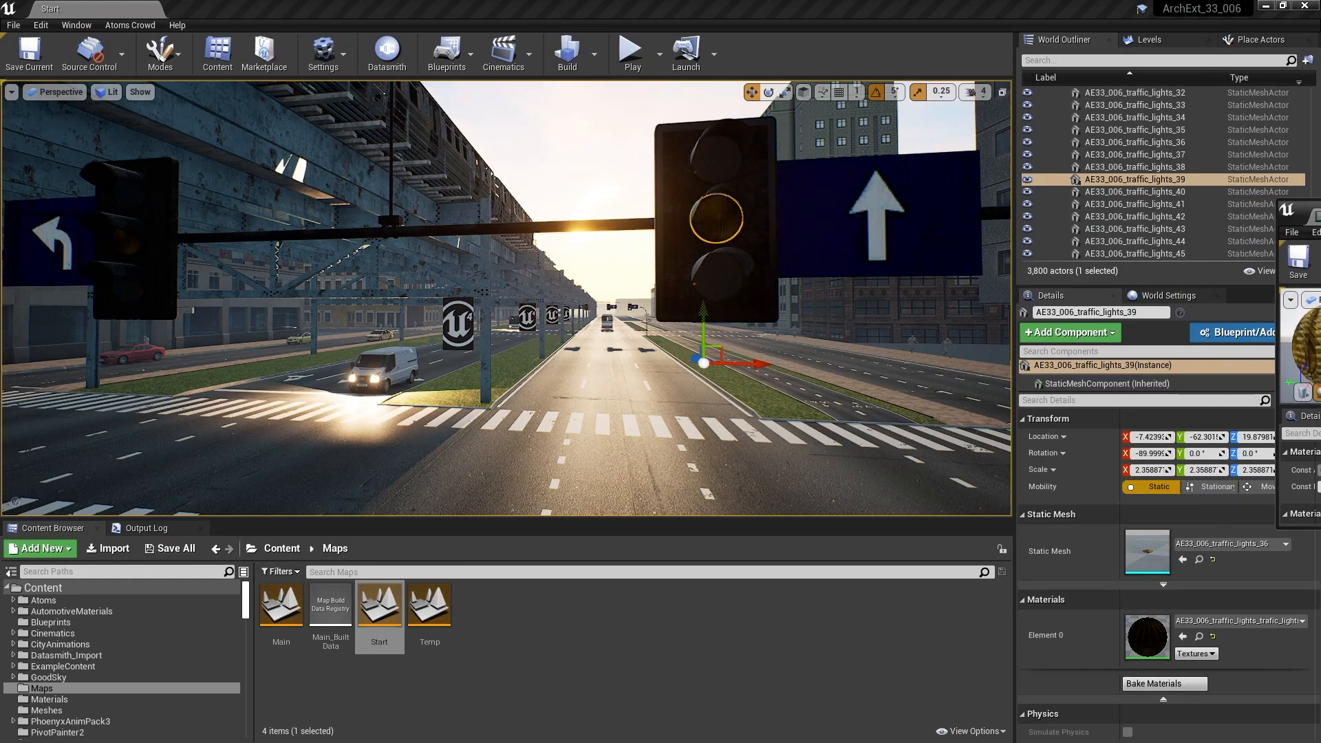
Insert another Multiply node between the Divide output and input B of the emissive Multiply in the traffic light material.
drag(1320, 208, 618, 227)
double_click(645, 228)
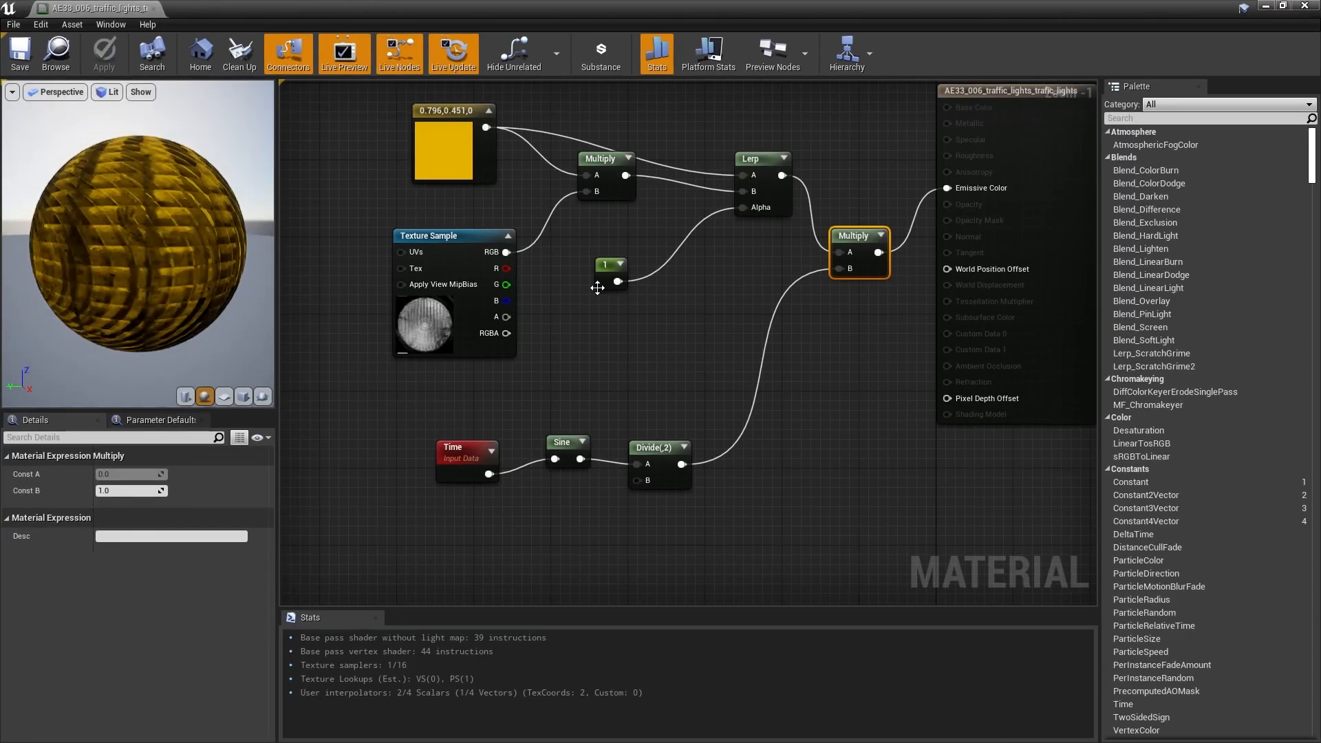
right_drag(857, 390, 818, 385)
drag(641, 459, 743, 408)
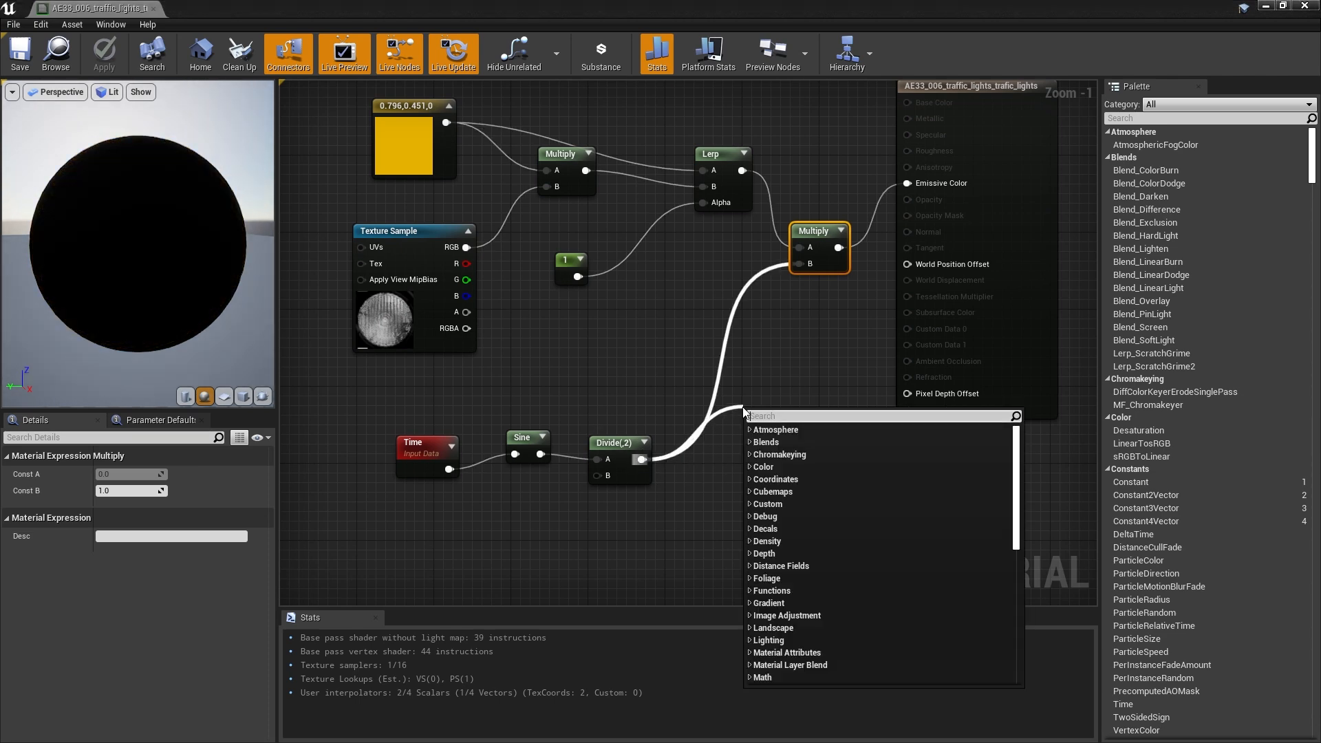
text(mul)
key(Return)
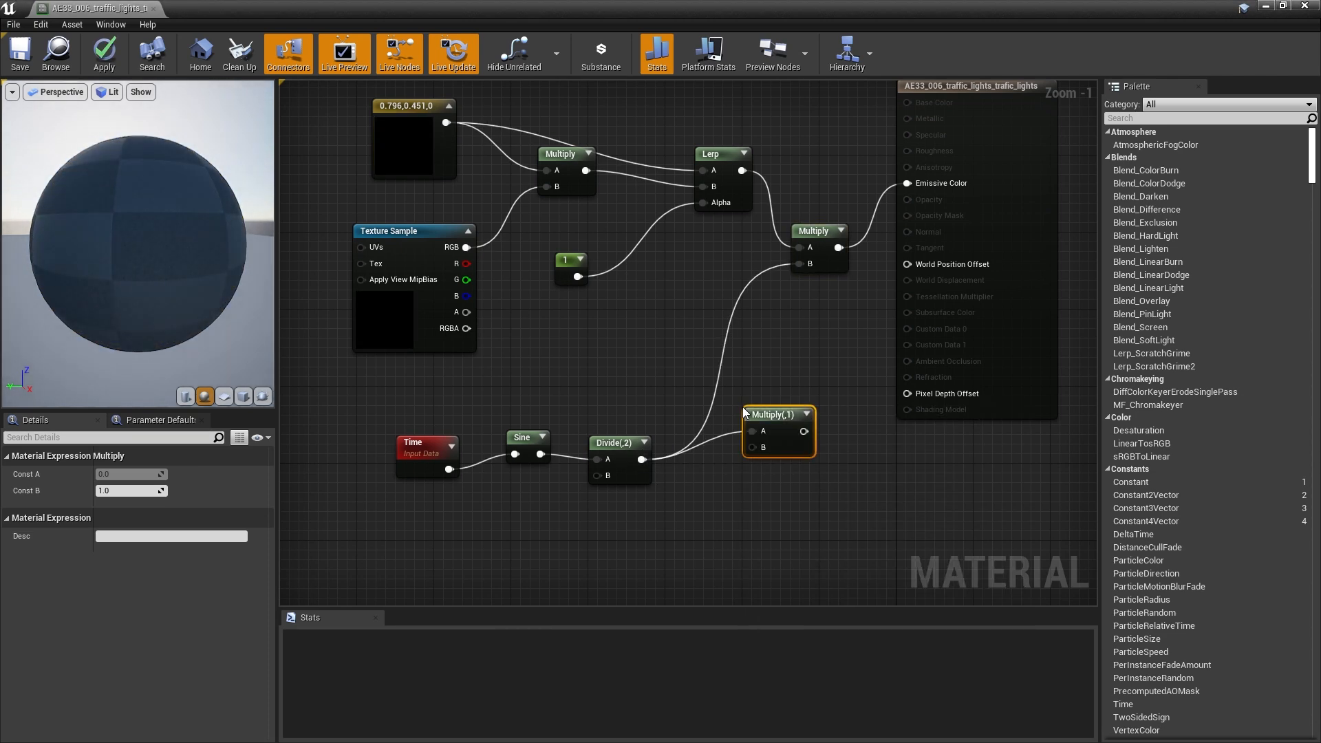
drag(803, 430, 799, 263)
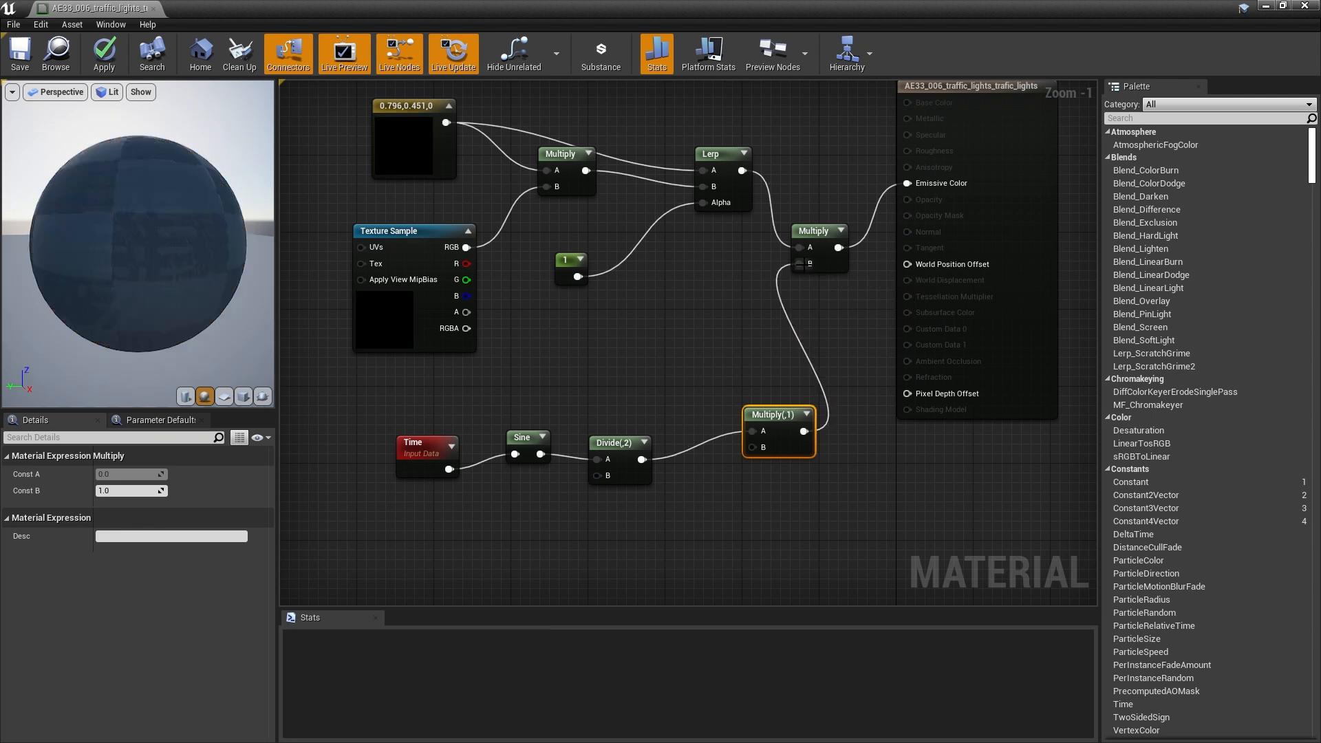
drag(755, 421, 745, 440)
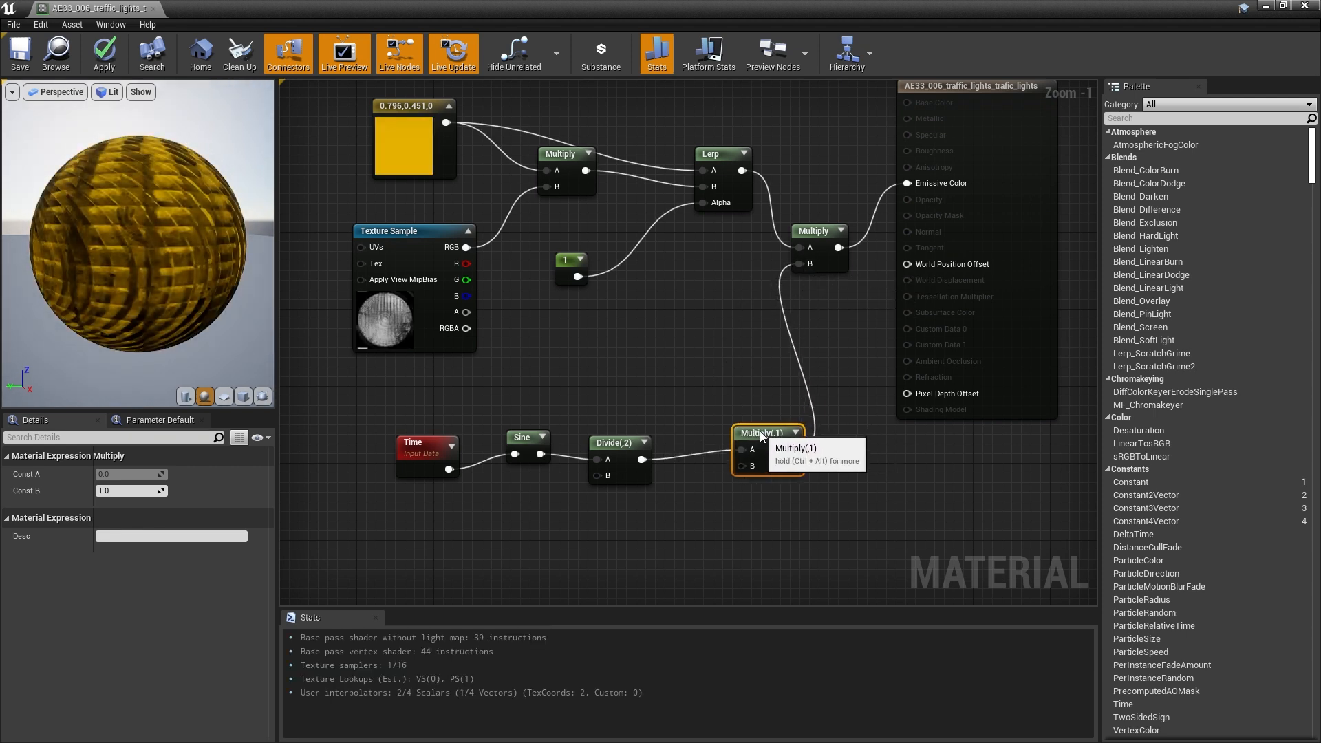
Add a constant connected to input B of the lower Multiply and convert it to a parameter named Brightness.
click(660, 517)
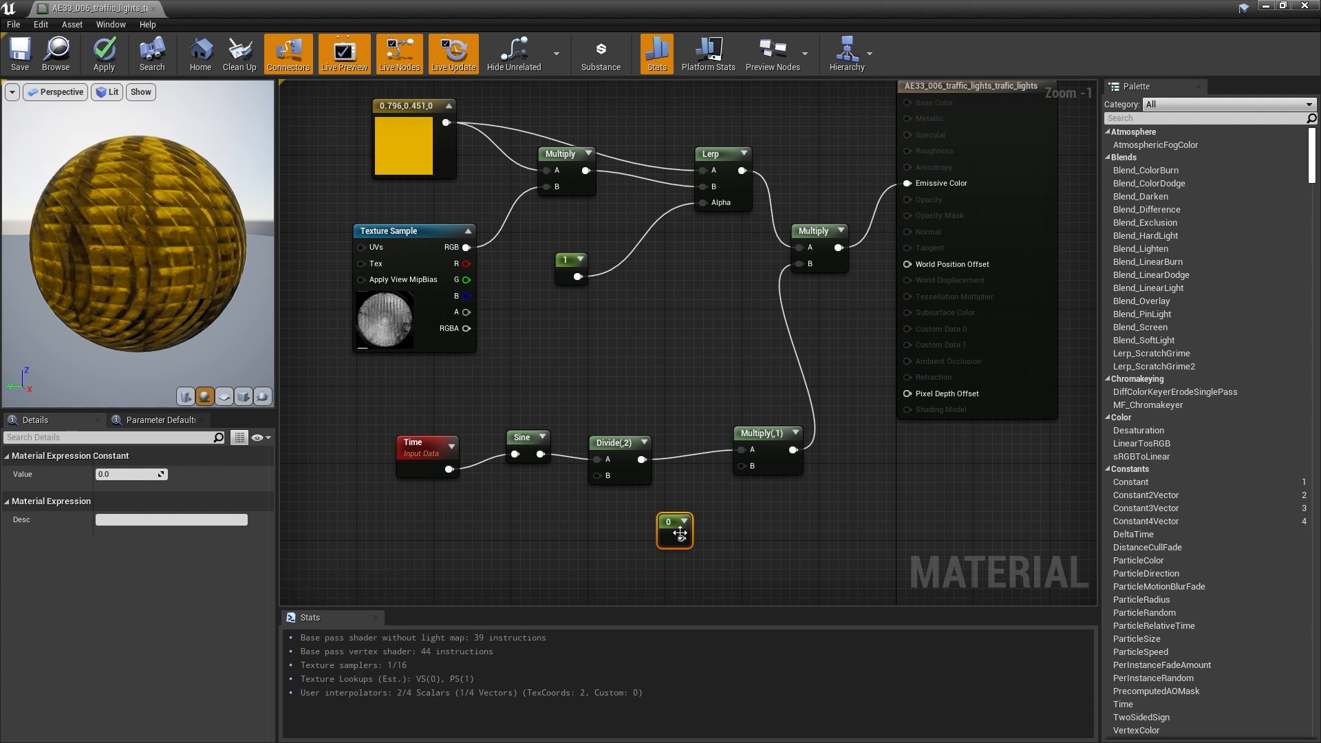
drag(682, 539, 742, 467)
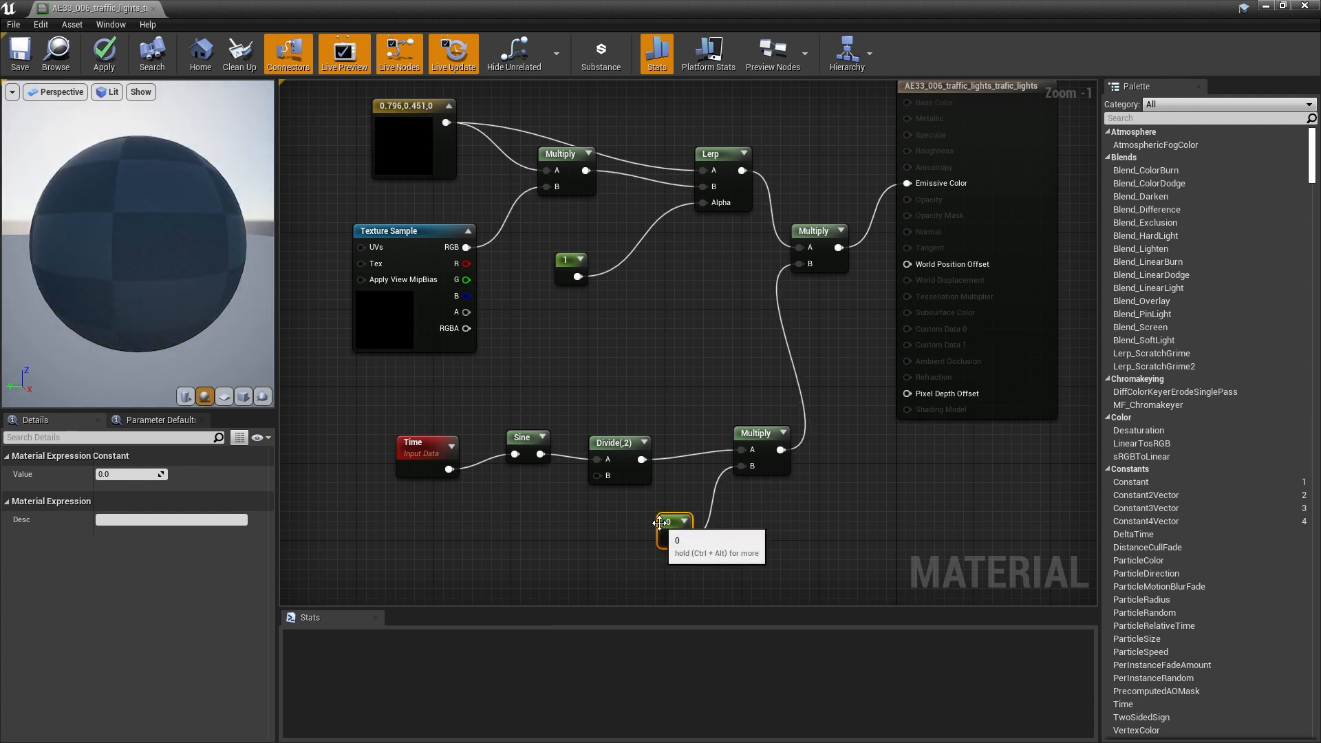
right_click(666, 529)
click(717, 282)
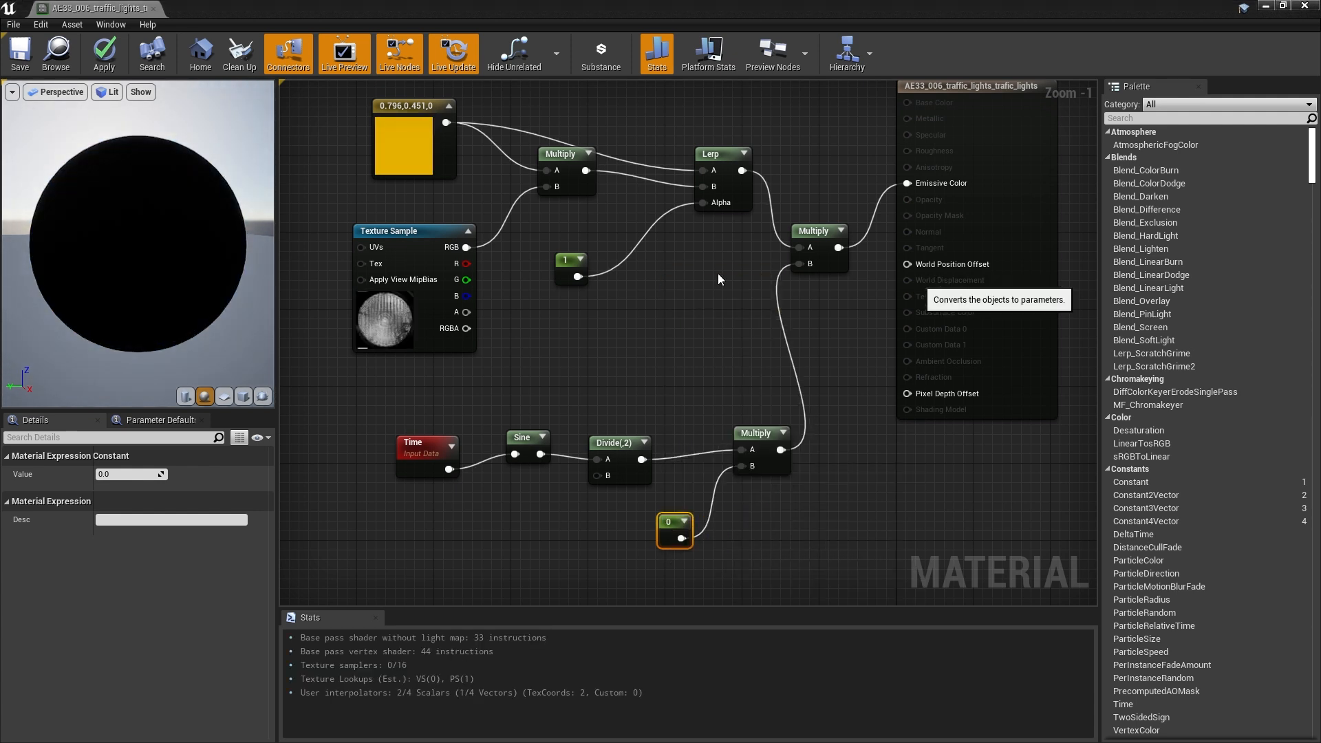
text(Brightness)
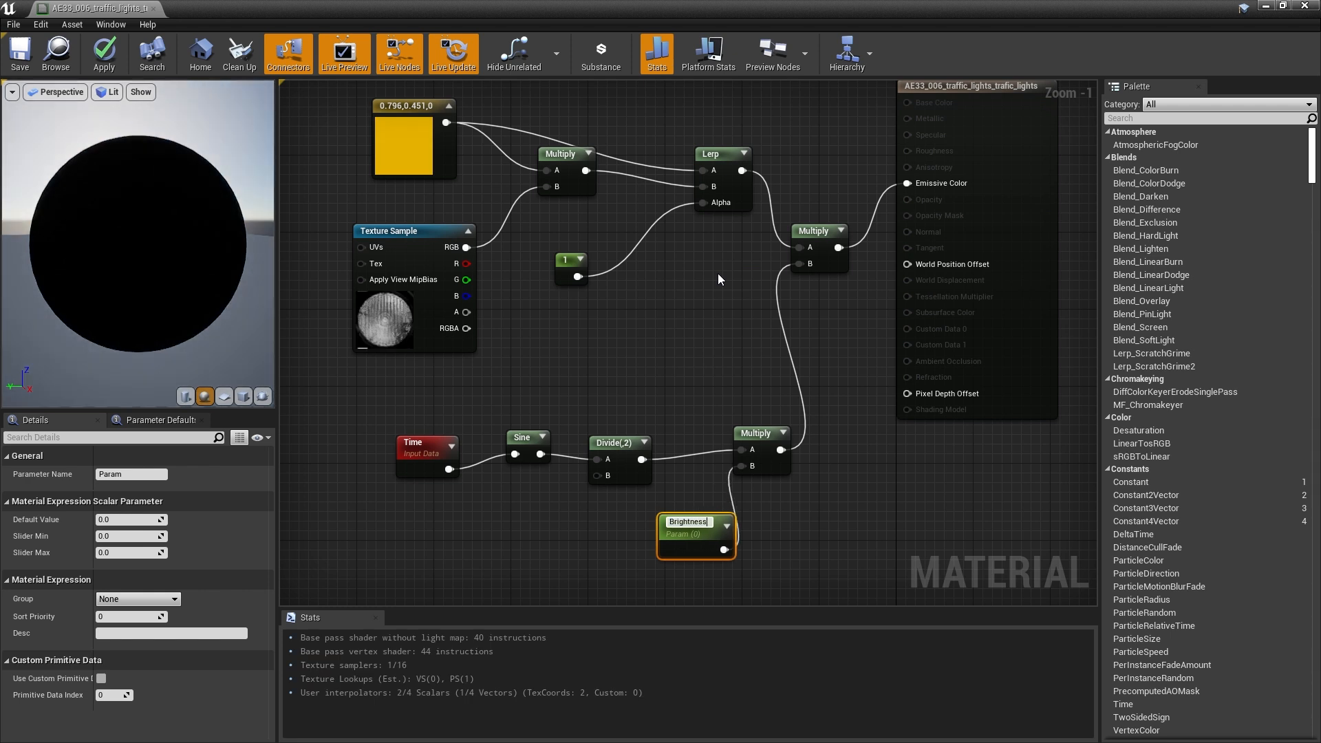
key(Return)
Set the Brightness parameter's default value to 50 and place its node under the Divide node.
click(155, 519)
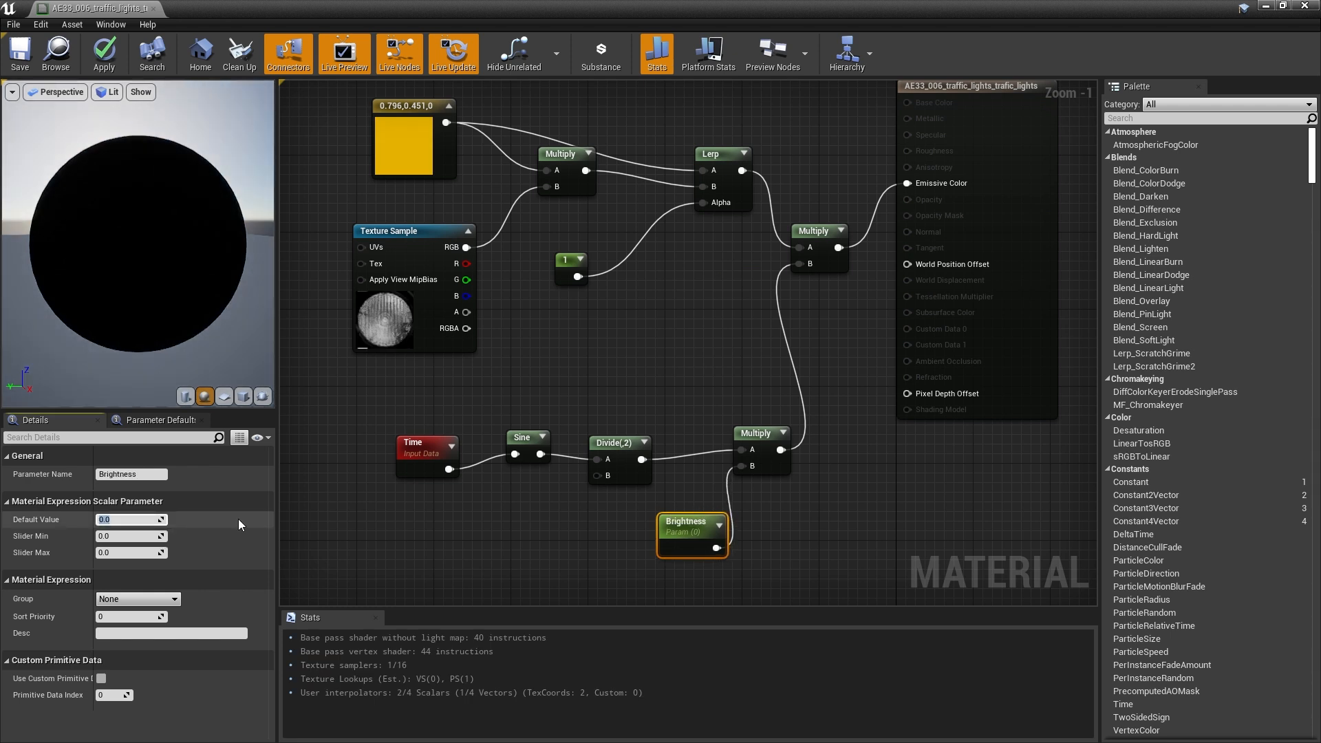
text(50)
key(Return)
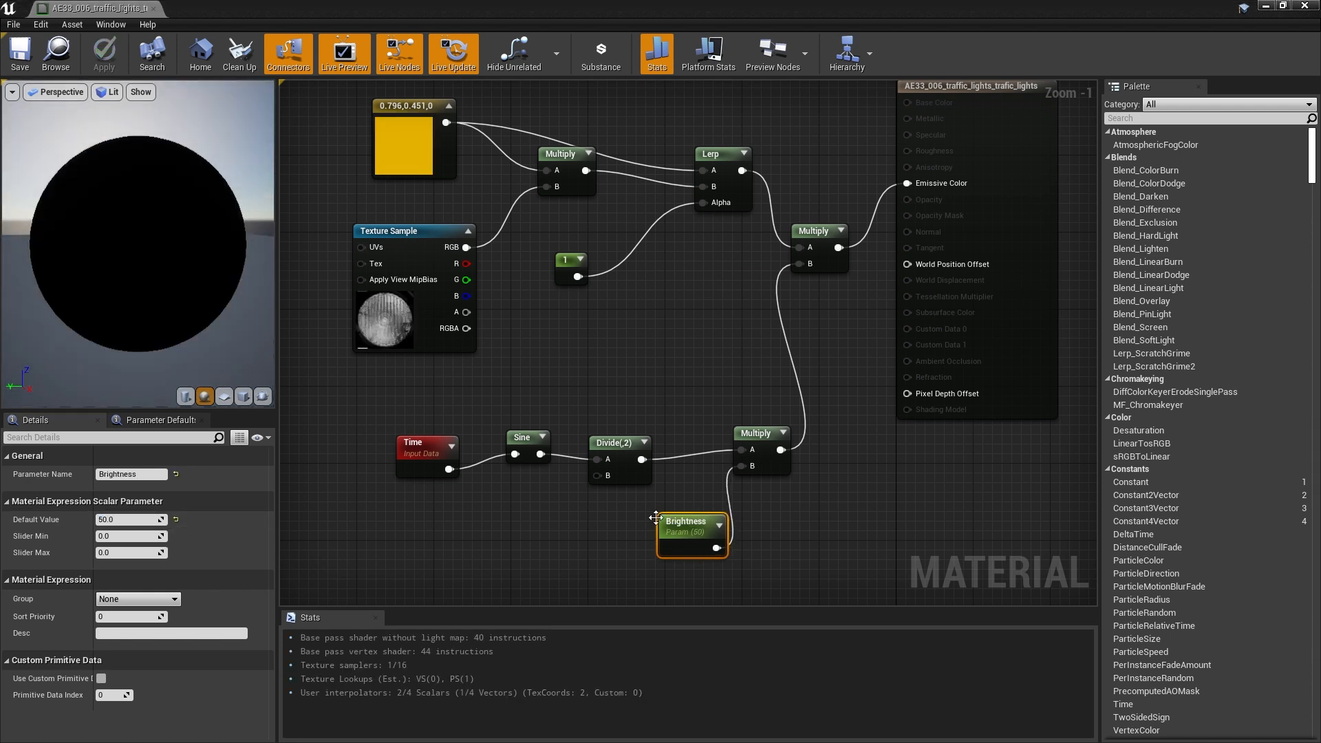
drag(691, 526, 613, 525)
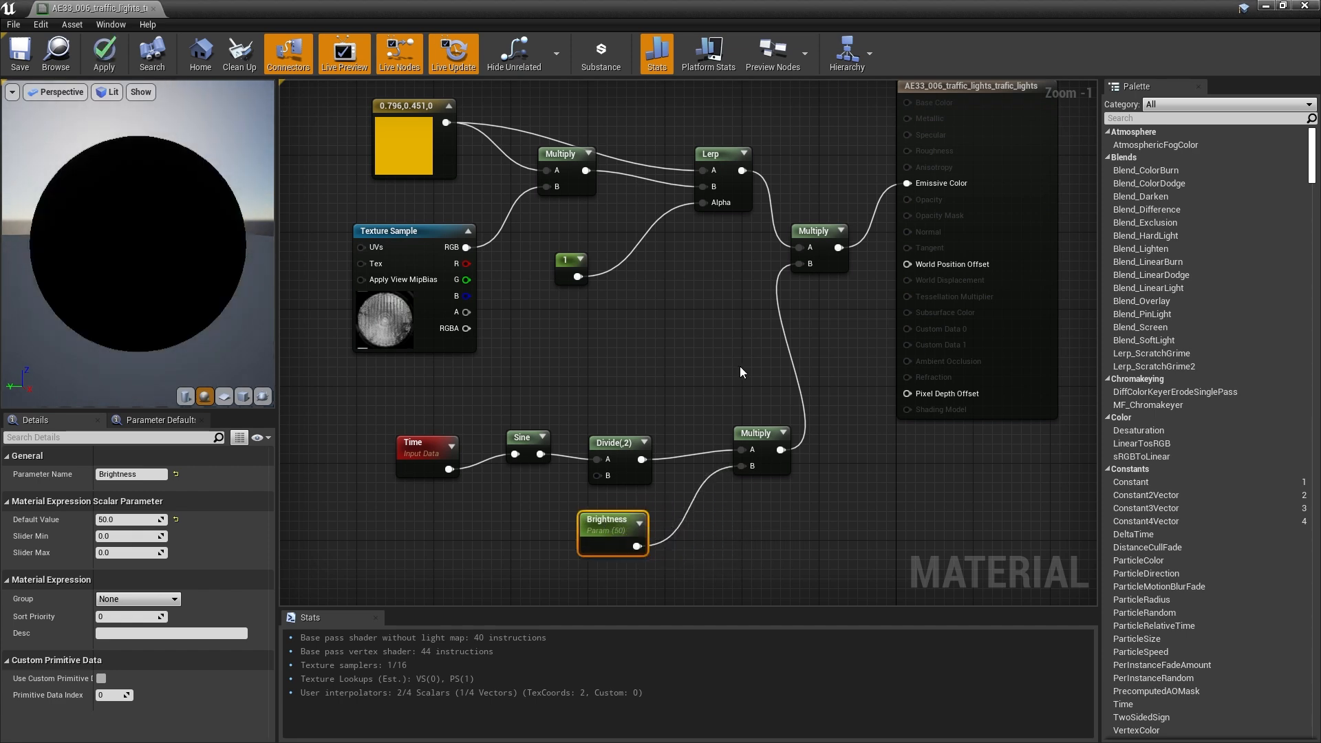
Close the material and check the blinking amber lamp in the level from farther back.
click(1305, 5)
key(s)
right_drag(594, 355, 587, 353)
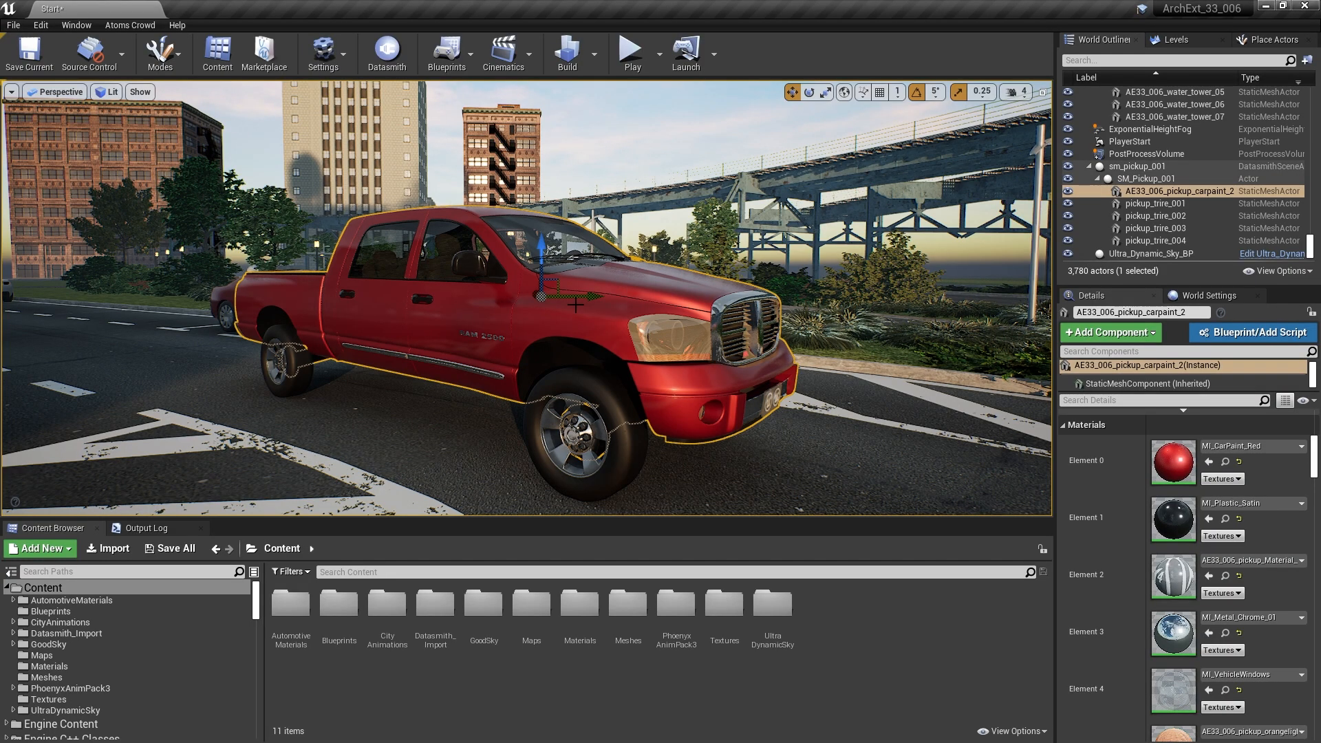
Check how the red pickup is divided into parts by test-moving its body, undoing that move, and selecting the front and rear tires.
drag(539, 242, 525, 174)
key(ctrl+z)
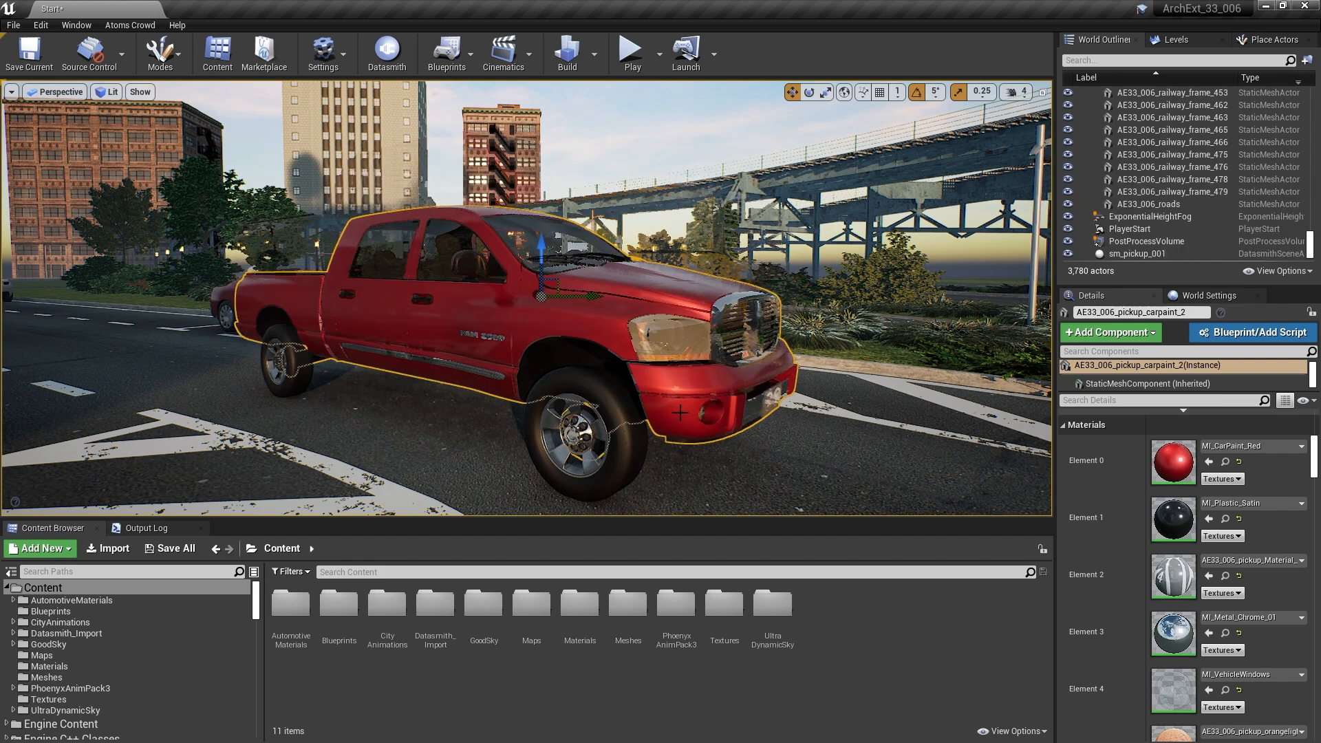
click(535, 390)
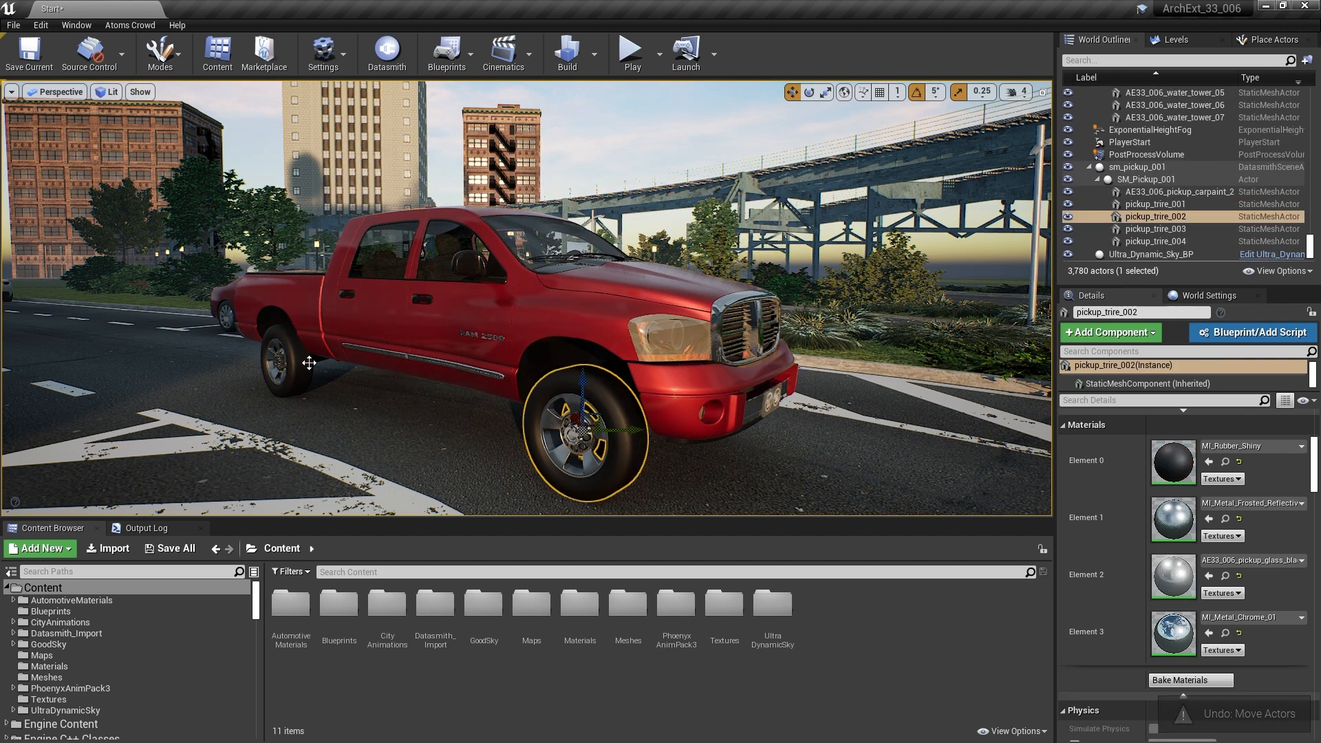
click(282, 359)
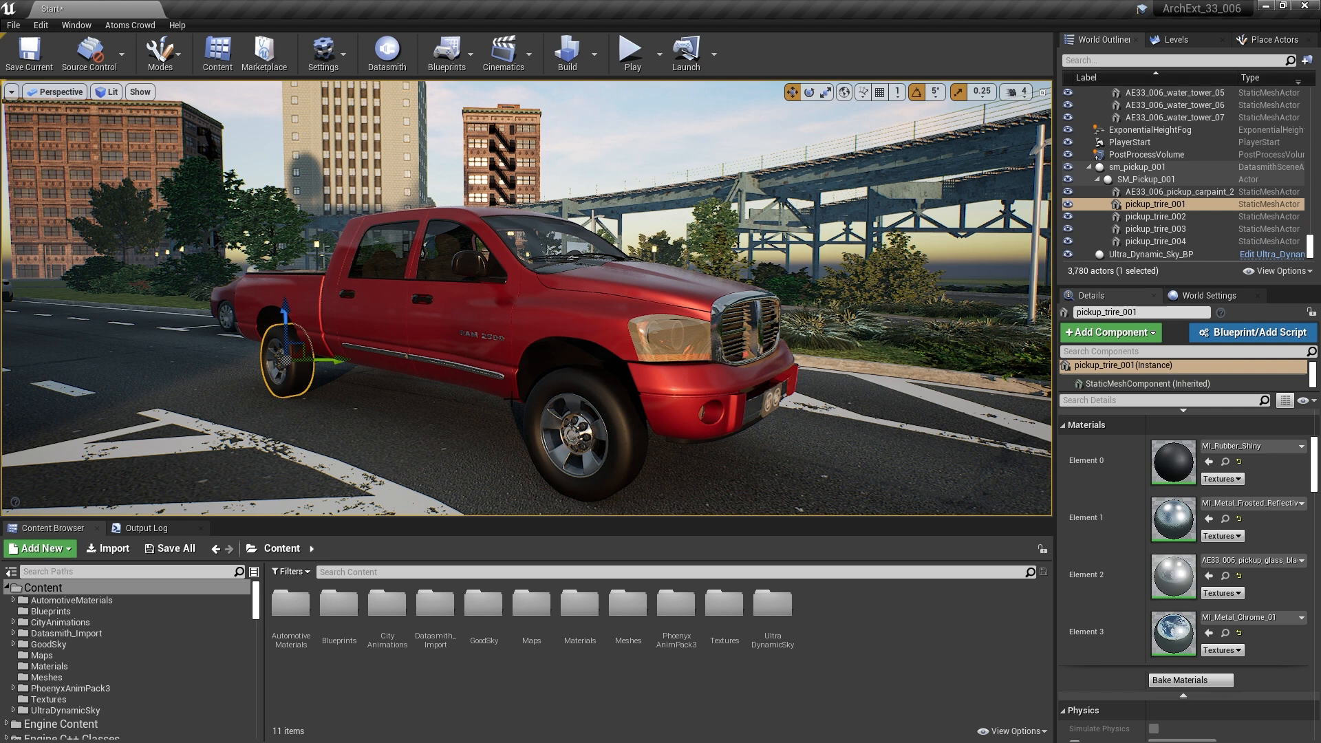
Create a Blueprint class with Actor as parent in the Blueprints folder and name it BP_truck_001.
click(50, 611)
right_click(418, 620)
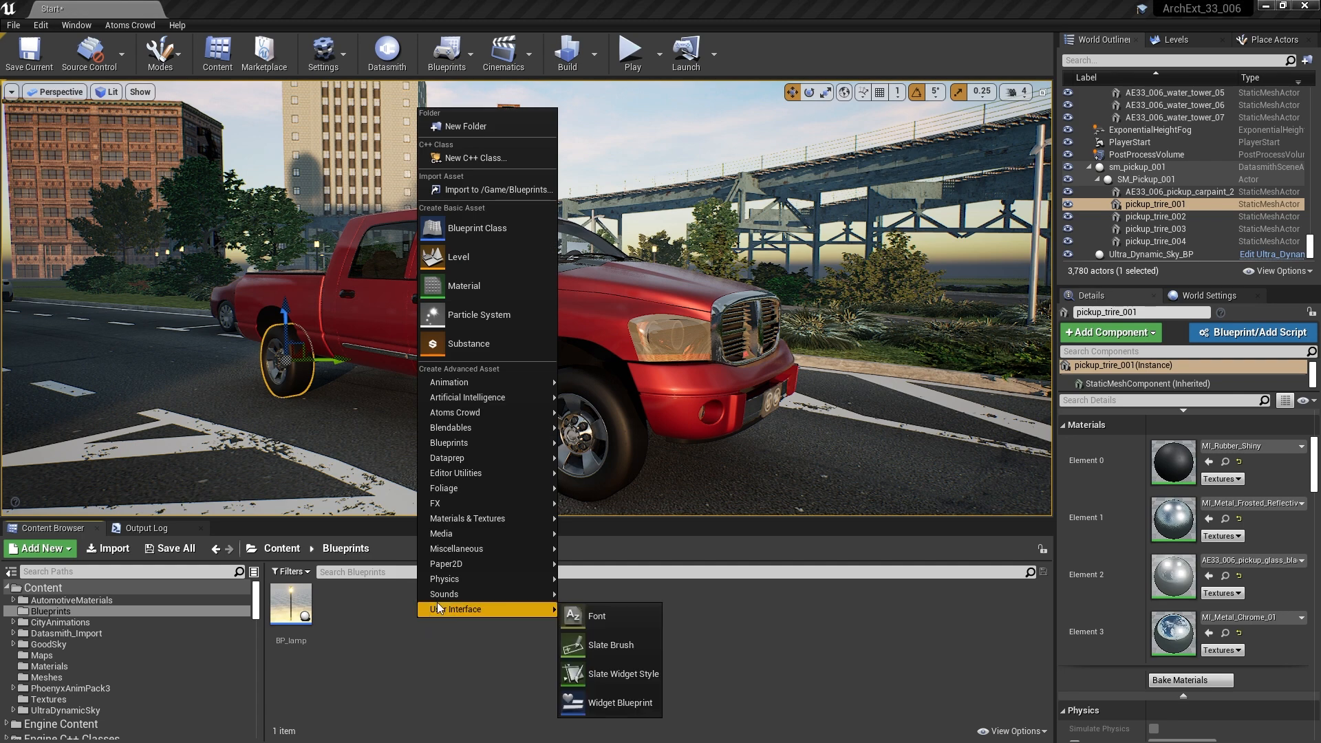
click(472, 234)
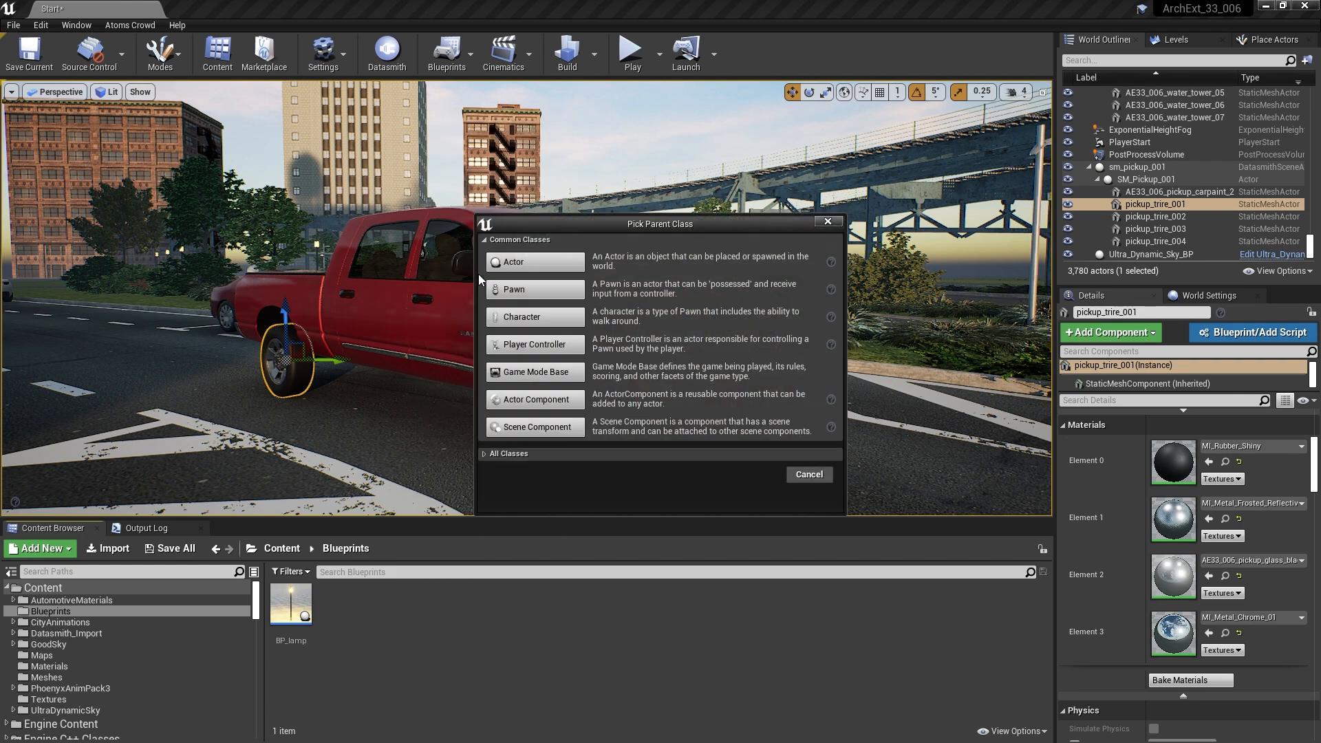
click(516, 260)
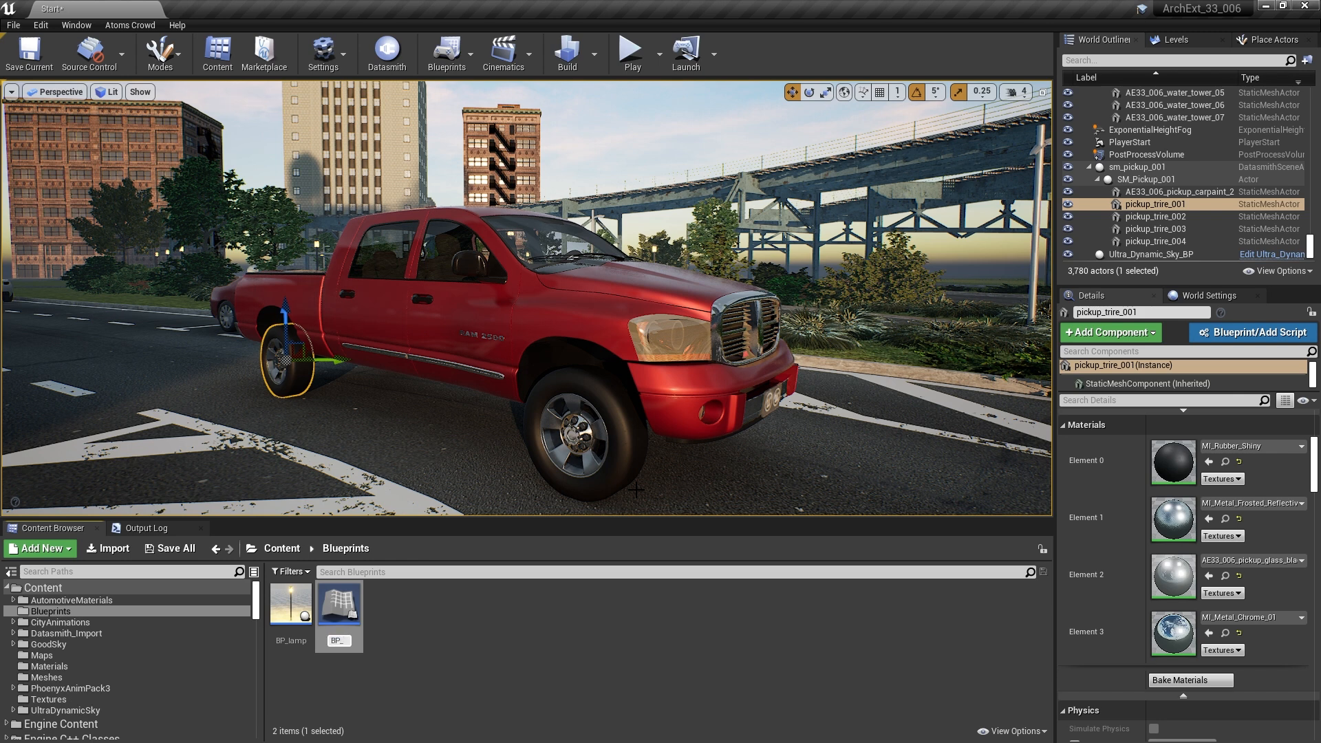
text(BP_truck_001)
key(Return)
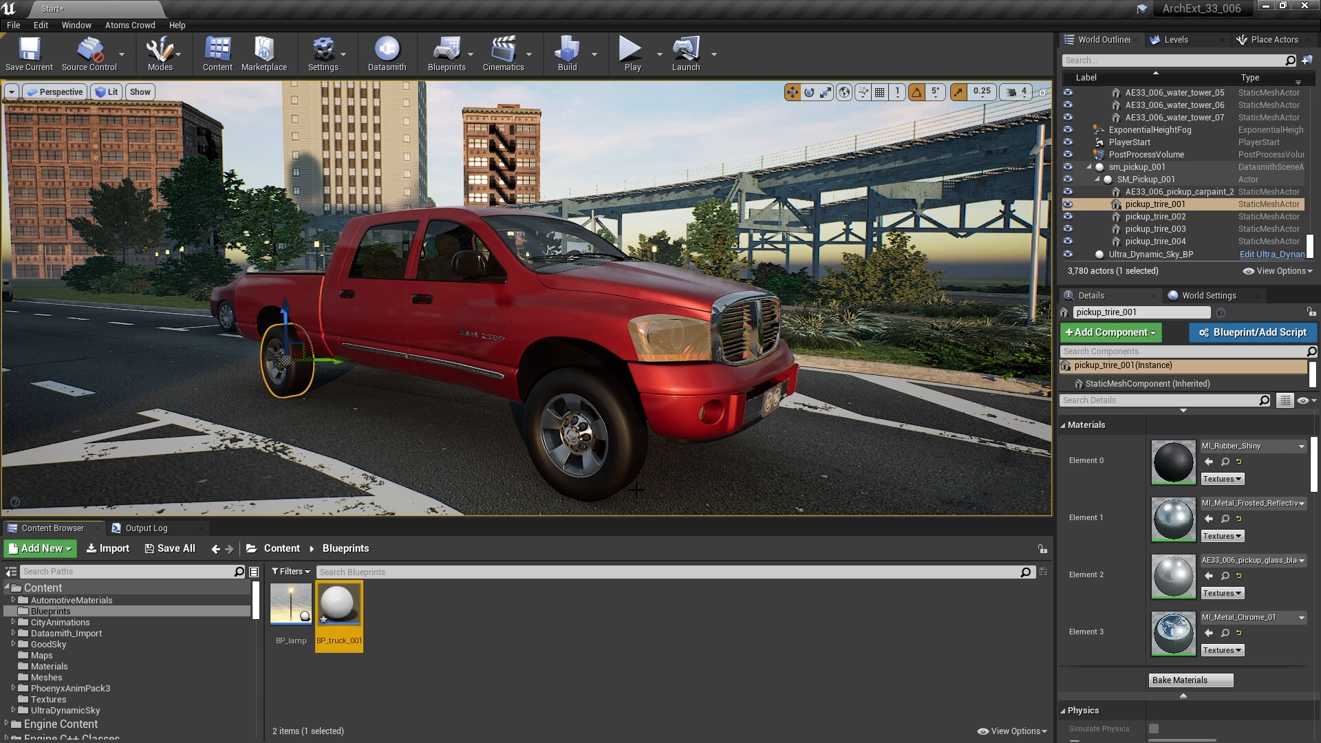
Open BP_truck_001, locate the pickup body's mesh asset from the level, and add it to the blueprint as a component.
double_click(350, 602)
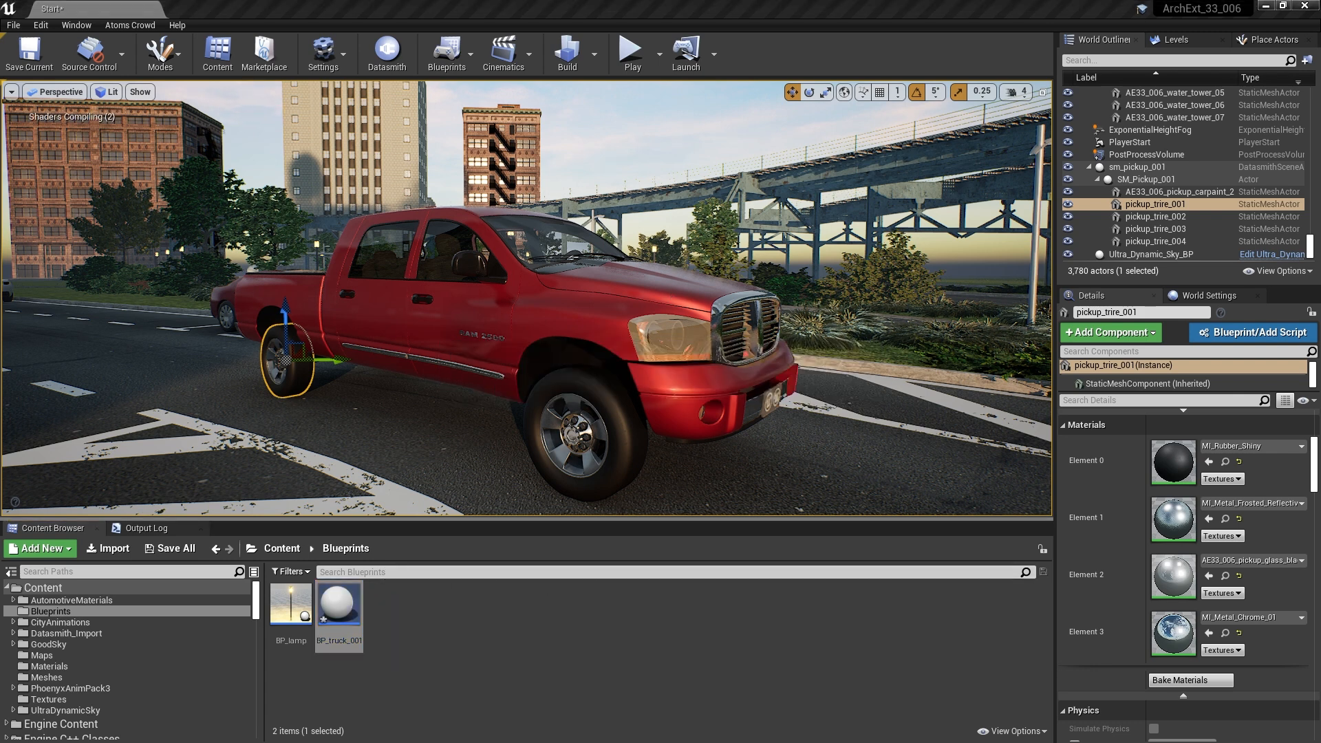
click(671, 293)
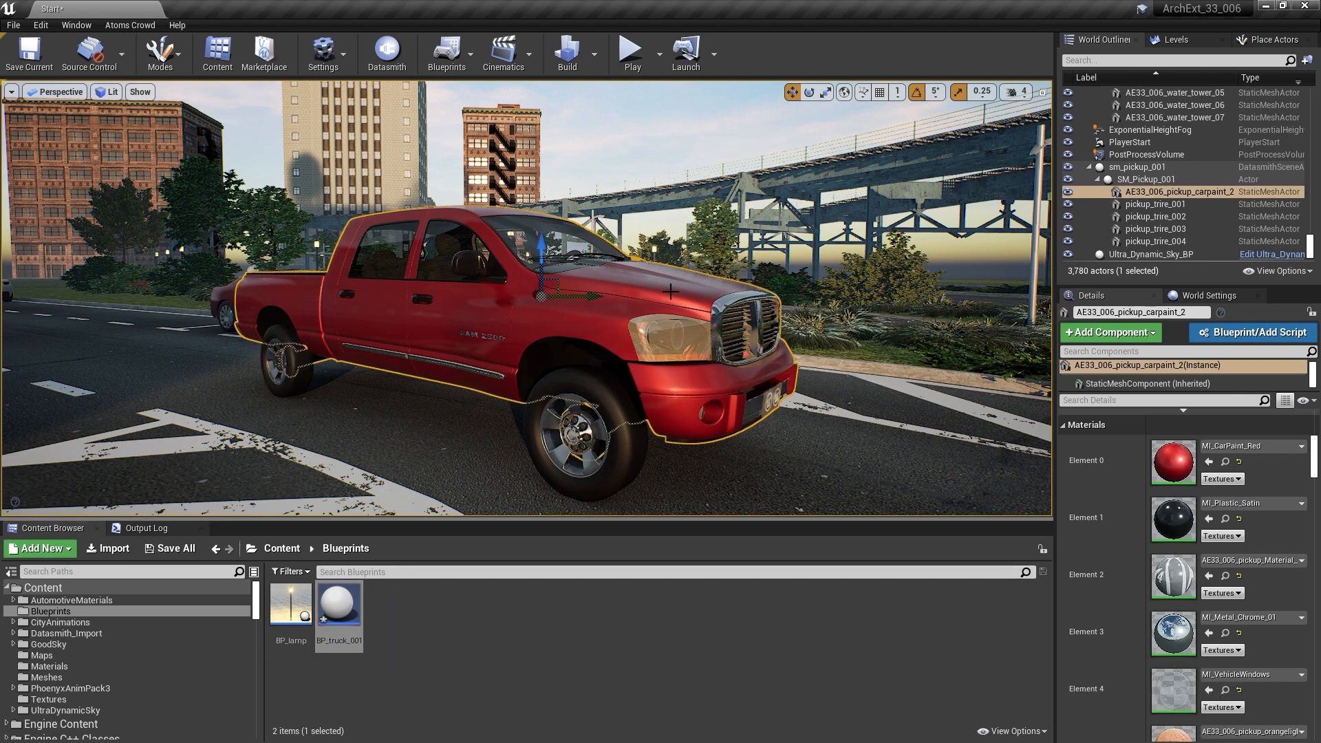
right_click(1147, 194)
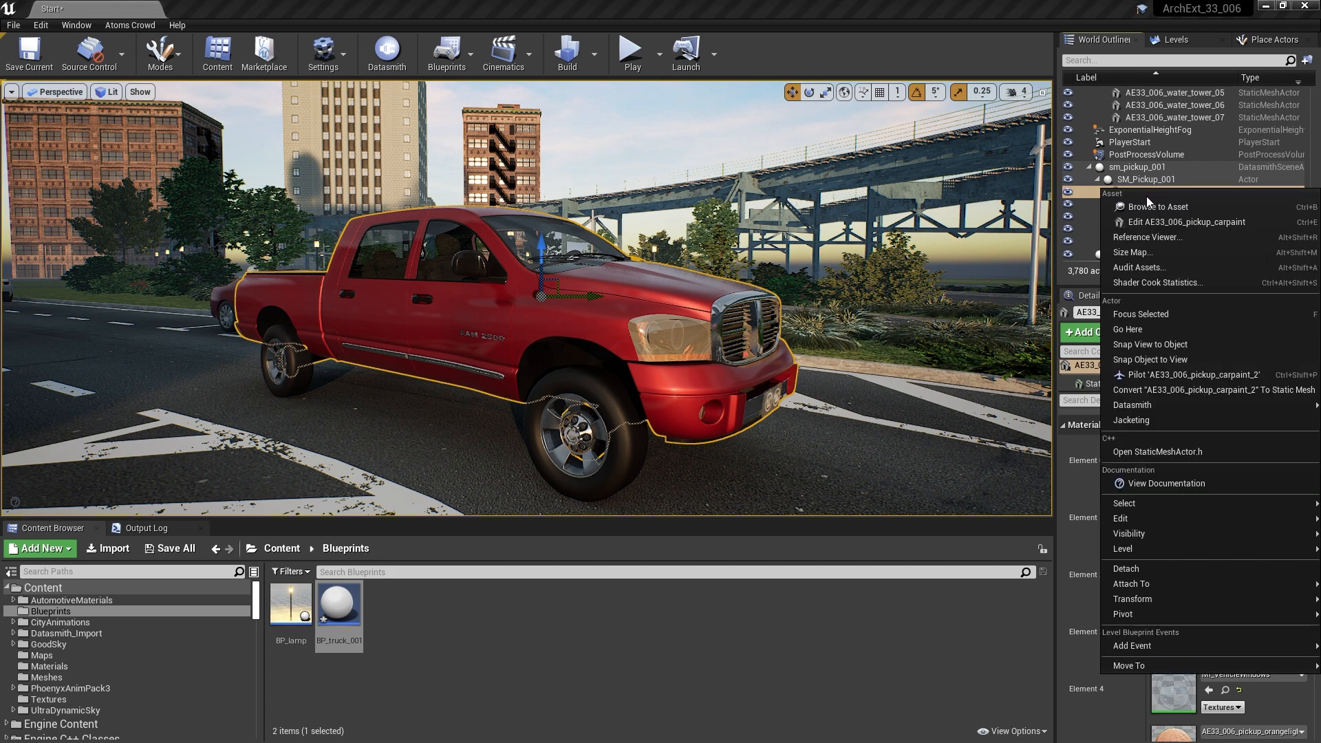
click(1156, 206)
drag(274, 604, 706, 346)
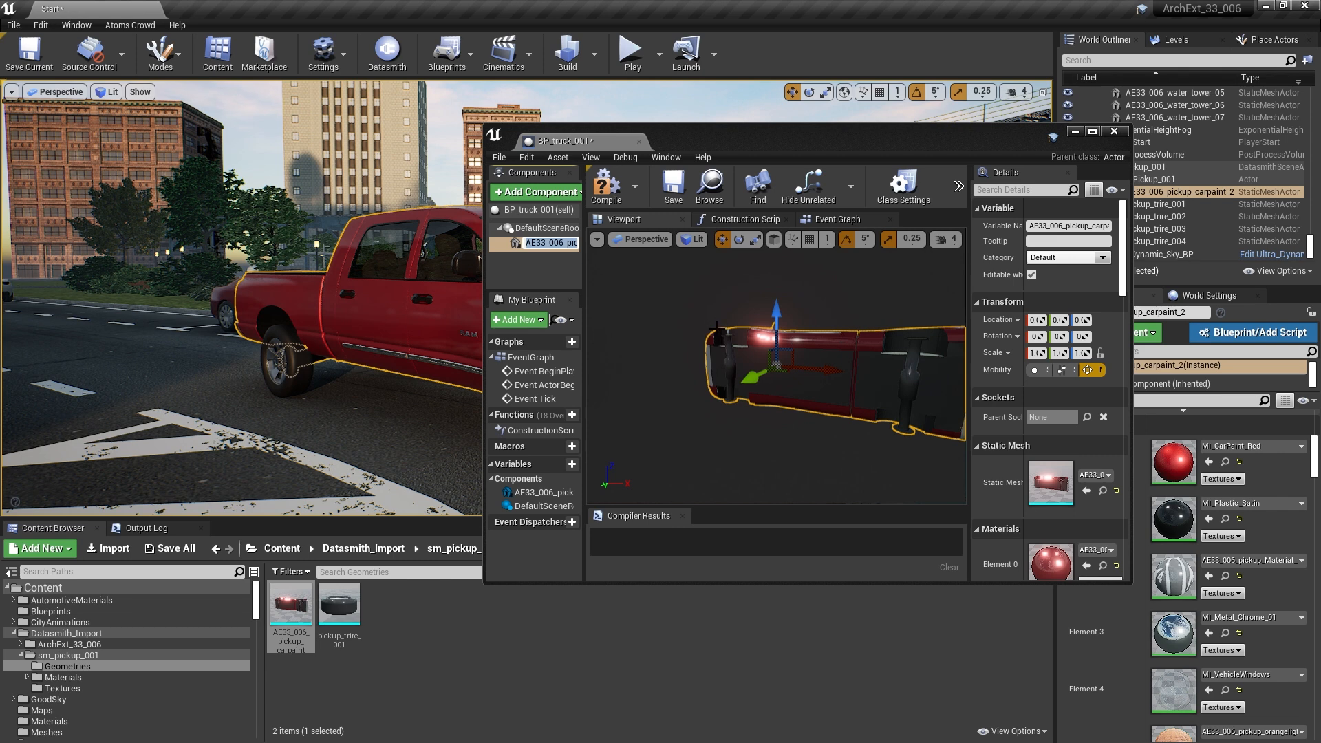
Add the pickup_trire_001 mesh to BP_truck_001 as a component, then widen the component list and maximize the blueprint editor.
drag(337, 604, 644, 414)
drag(583, 384, 649, 380)
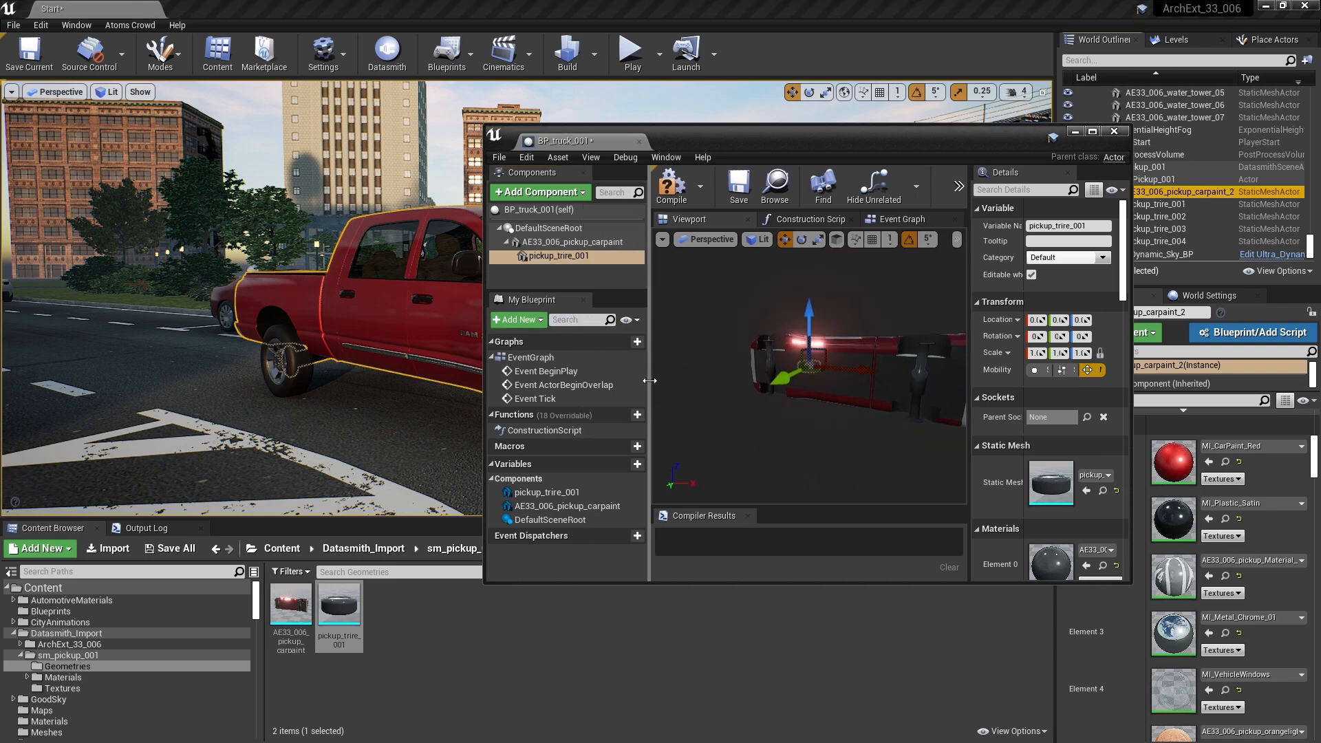
click(1093, 132)
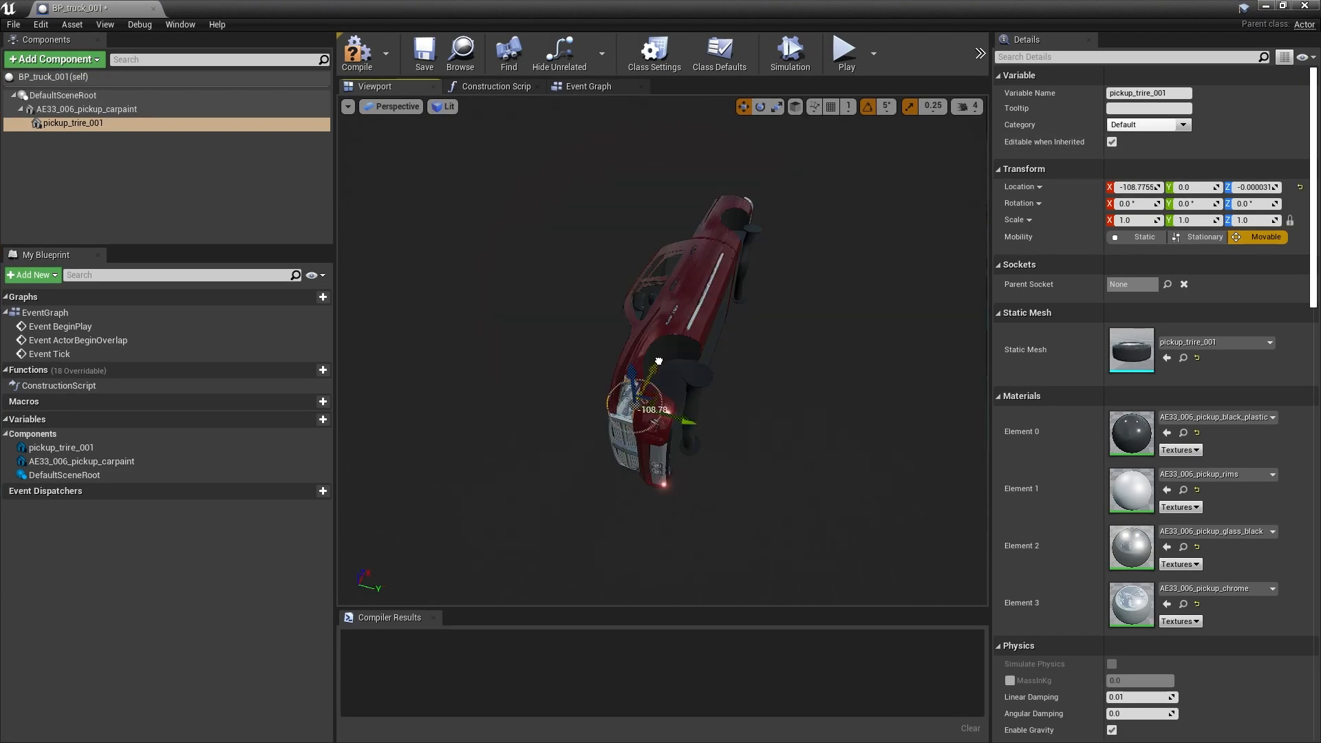
Move the tire component of BP_truck_001 from the truck's centre line over to the front wheel arch.
drag(657, 362, 672, 338)
drag(703, 386, 703, 314)
key(f)
scroll(798, 355, down, 5)
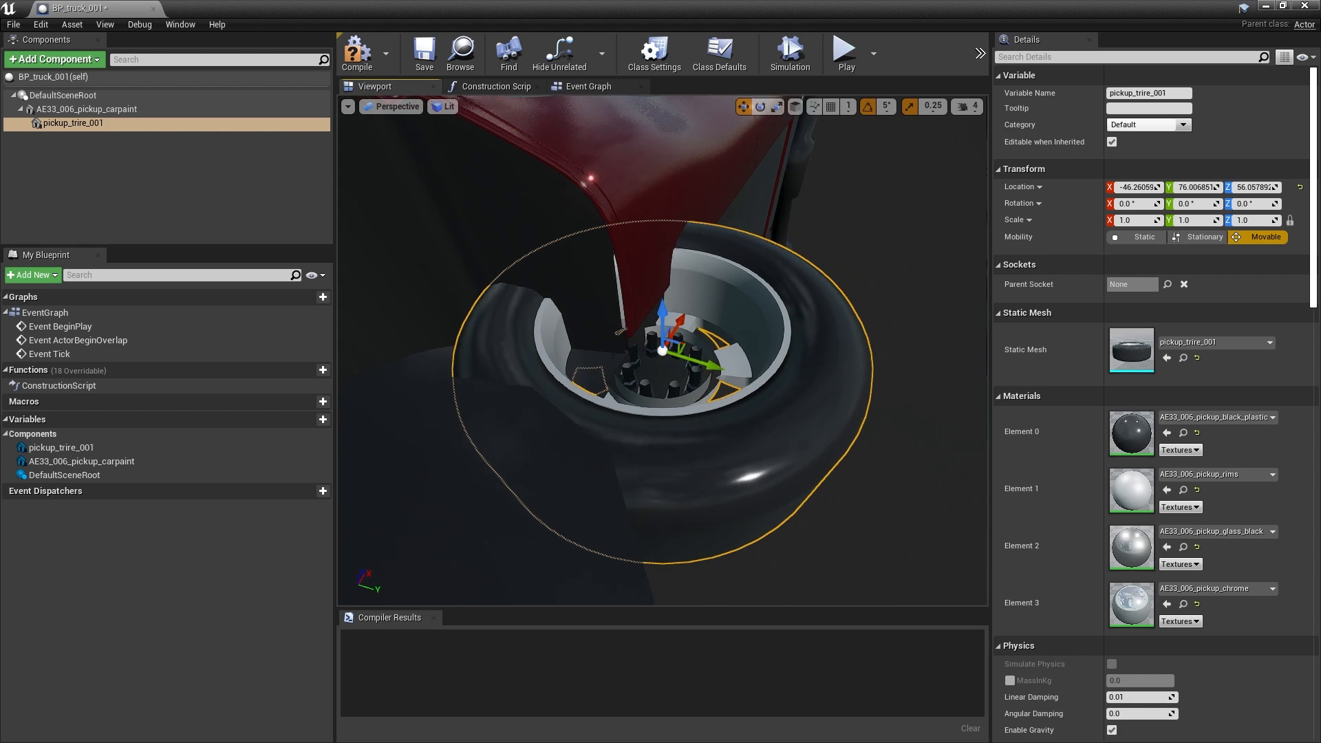
drag(682, 361, 593, 358)
drag(566, 311, 593, 315)
Rotate the tire component upright so its rim faces outward at the pickup's front wheel arch.
key(e)
drag(593, 314, 582, 320)
right_drag(475, 411, 459, 411)
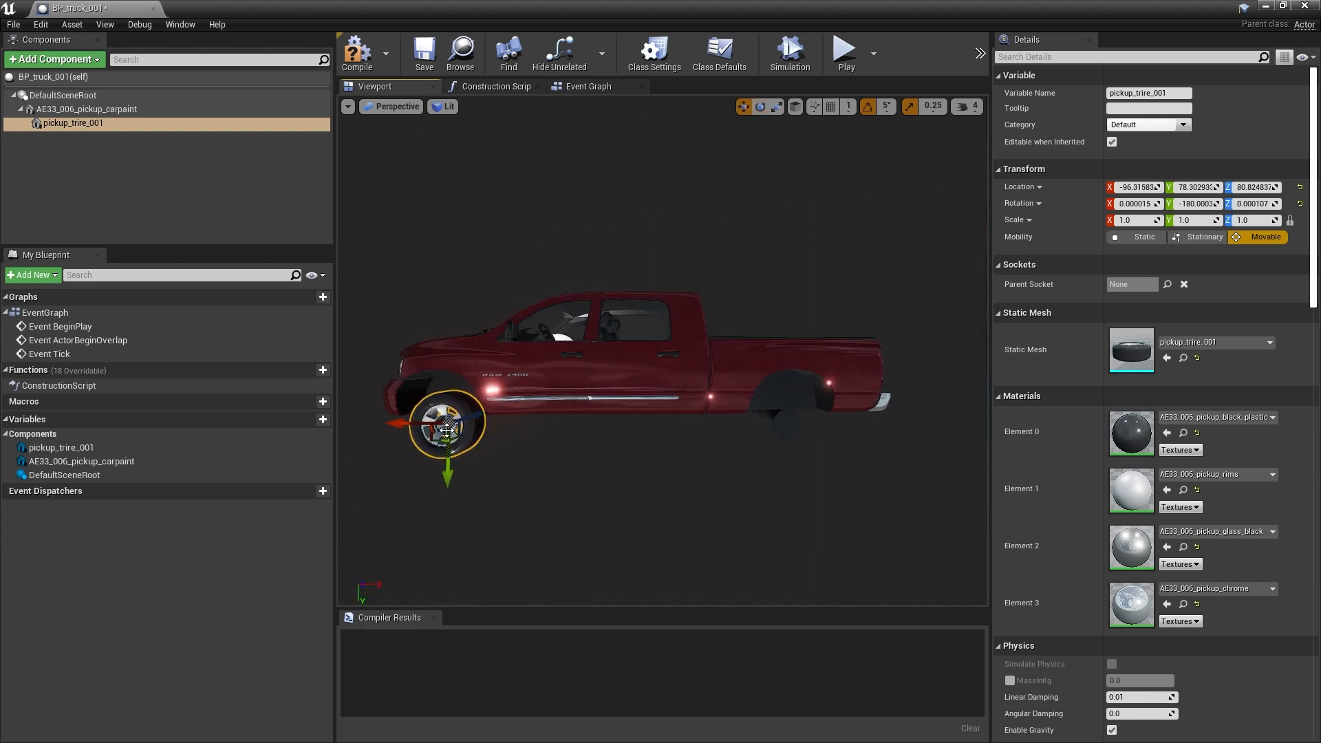
Try sliding the front tire along the pickup's length and undo that move.
drag(405, 422, 540, 423)
key(ctrl+z)
click(463, 421)
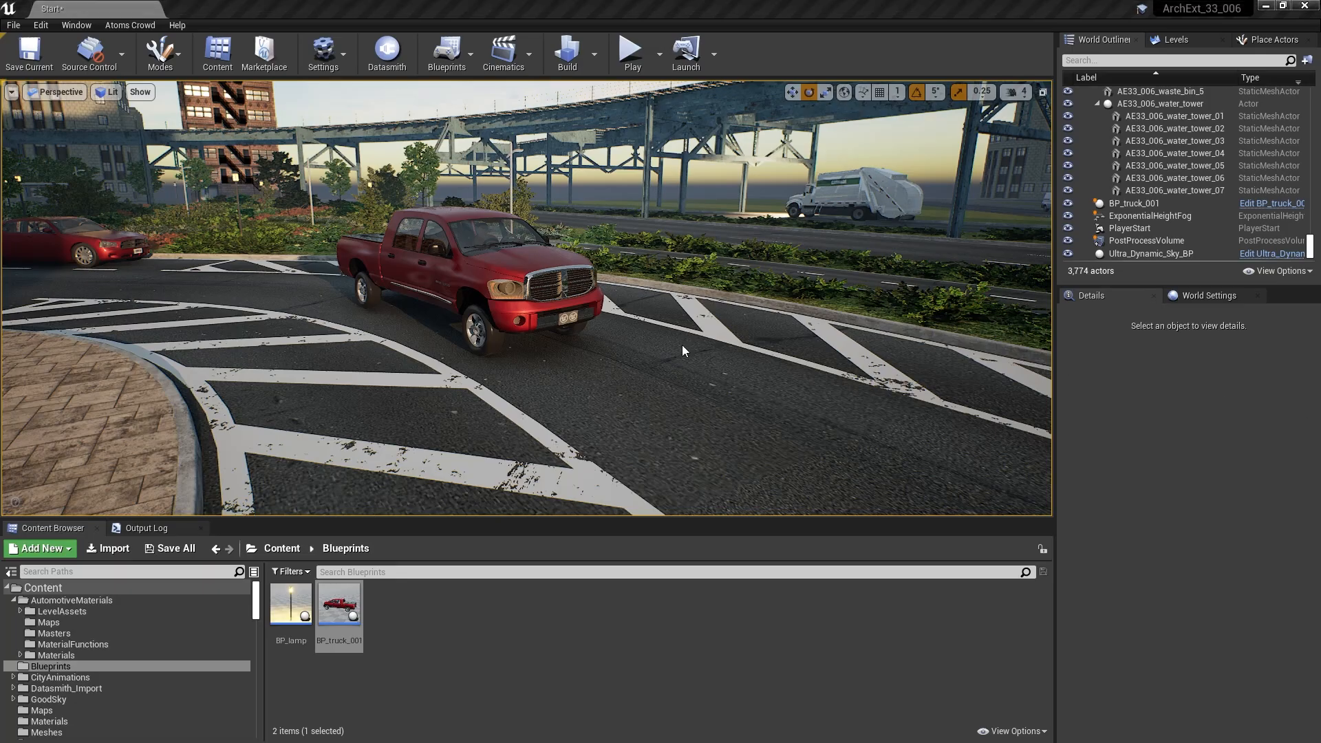
Find the Camera Rig Rail actor with the search term "rail" and place it on the road in front of the pickup.
mouse_move(683, 351)
right_down()
mouse_move(660, 353)
mouse_move(681, 352)
right_up()
click(1263, 42)
text(ra)
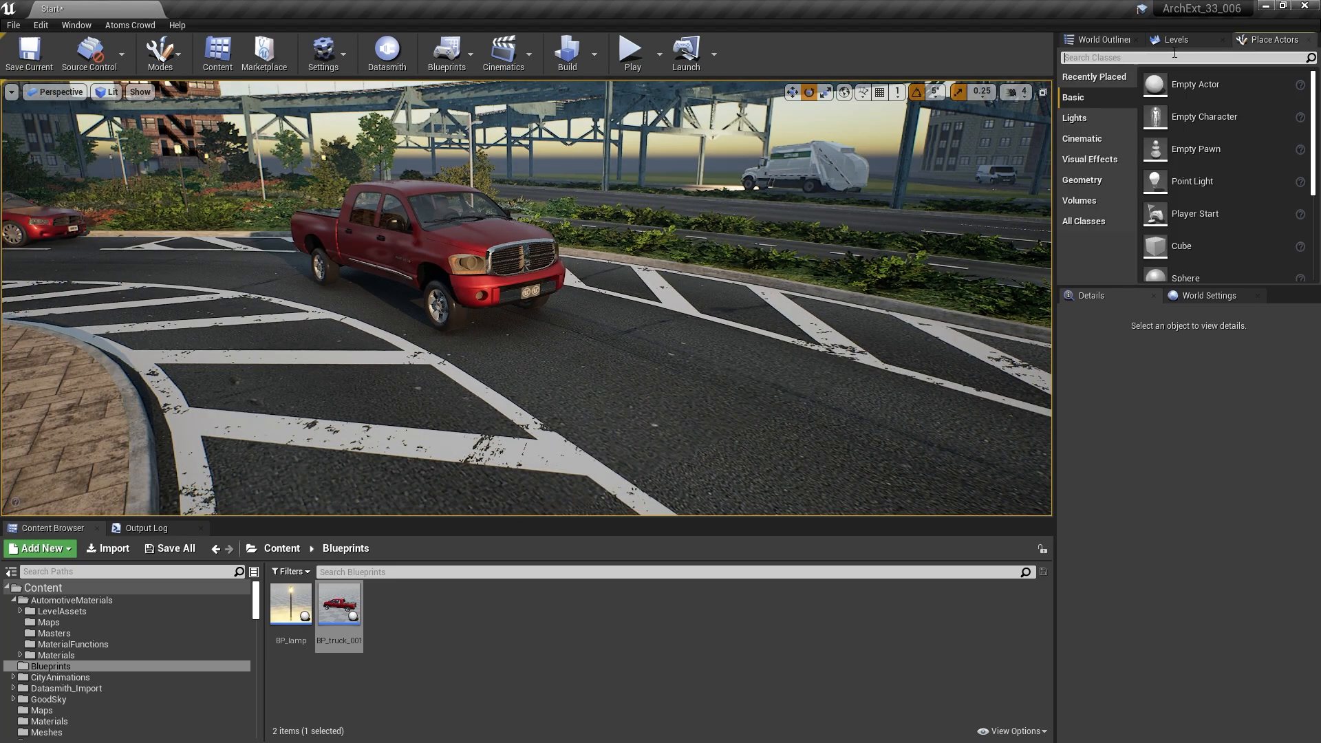
text(il)
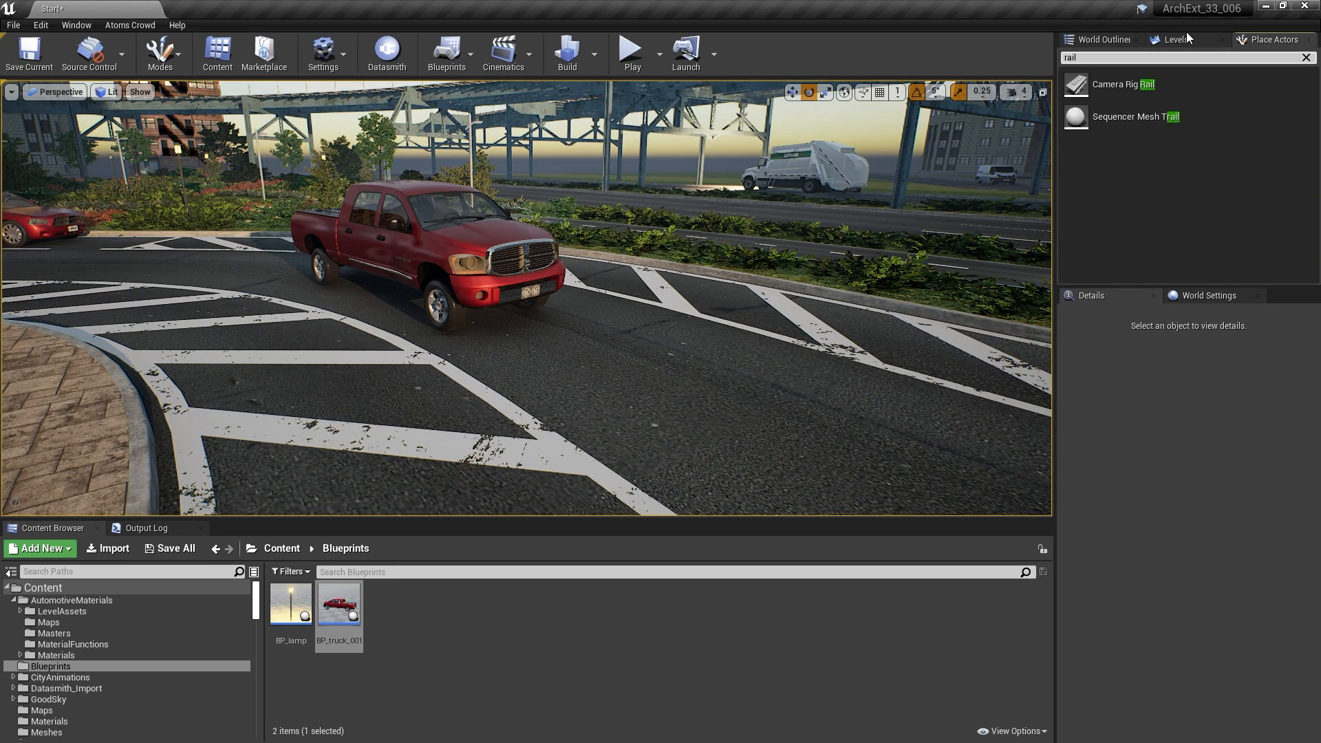
drag(1083, 86, 592, 341)
scroll(527, 298, up, 3)
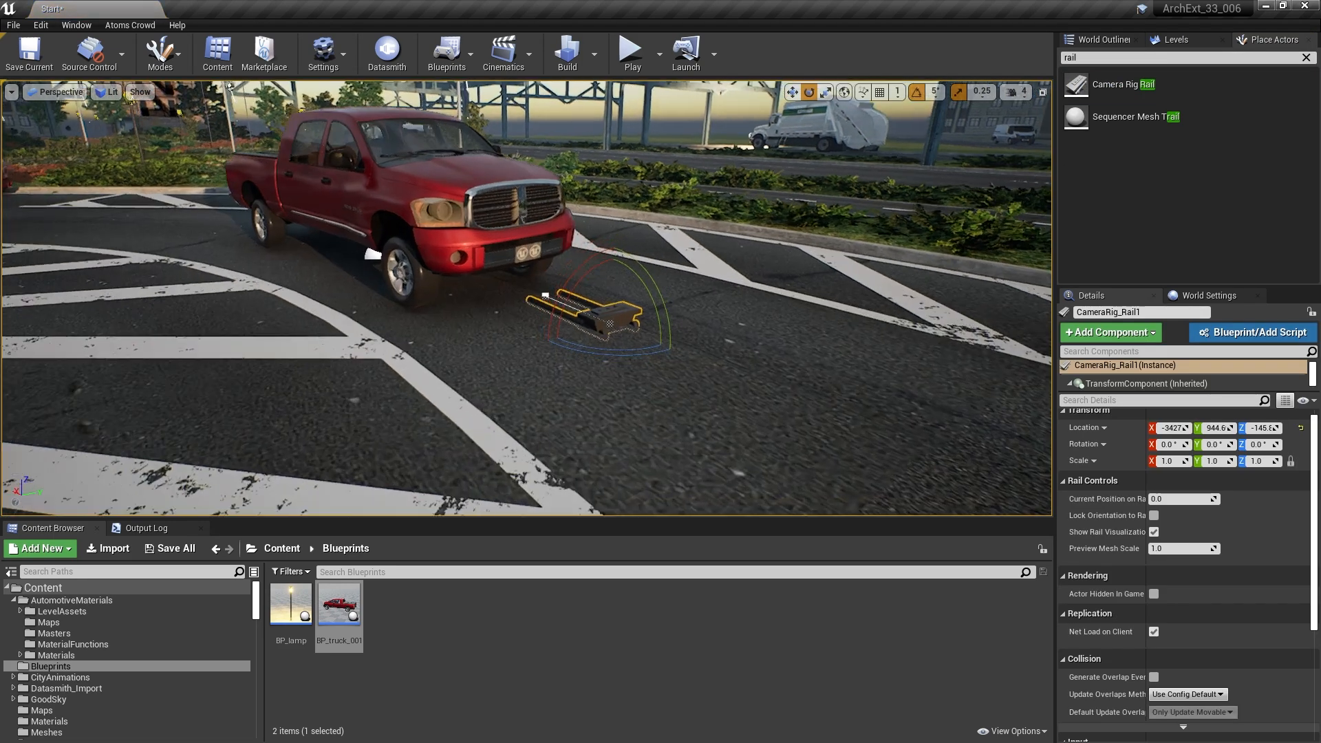
Rotate the camera rig rail to match the pickup's heading and move it toward the truck.
drag(590, 359, 702, 369)
key(w)
right_drag(678, 291, 719, 297)
key(a)
drag(705, 289, 548, 289)
right_drag(534, 309, 413, 327)
key(d)
Shift the camera rig rail underneath the pickup, between its wheels.
drag(507, 240, 421, 248)
key(a)
right_drag(421, 247, 564, 233)
drag(582, 320, 399, 322)
right_drag(399, 322, 513, 344)
key(w)
Lengthen the rail by moving its end point forward past the pickup's front bumper.
click(586, 304)
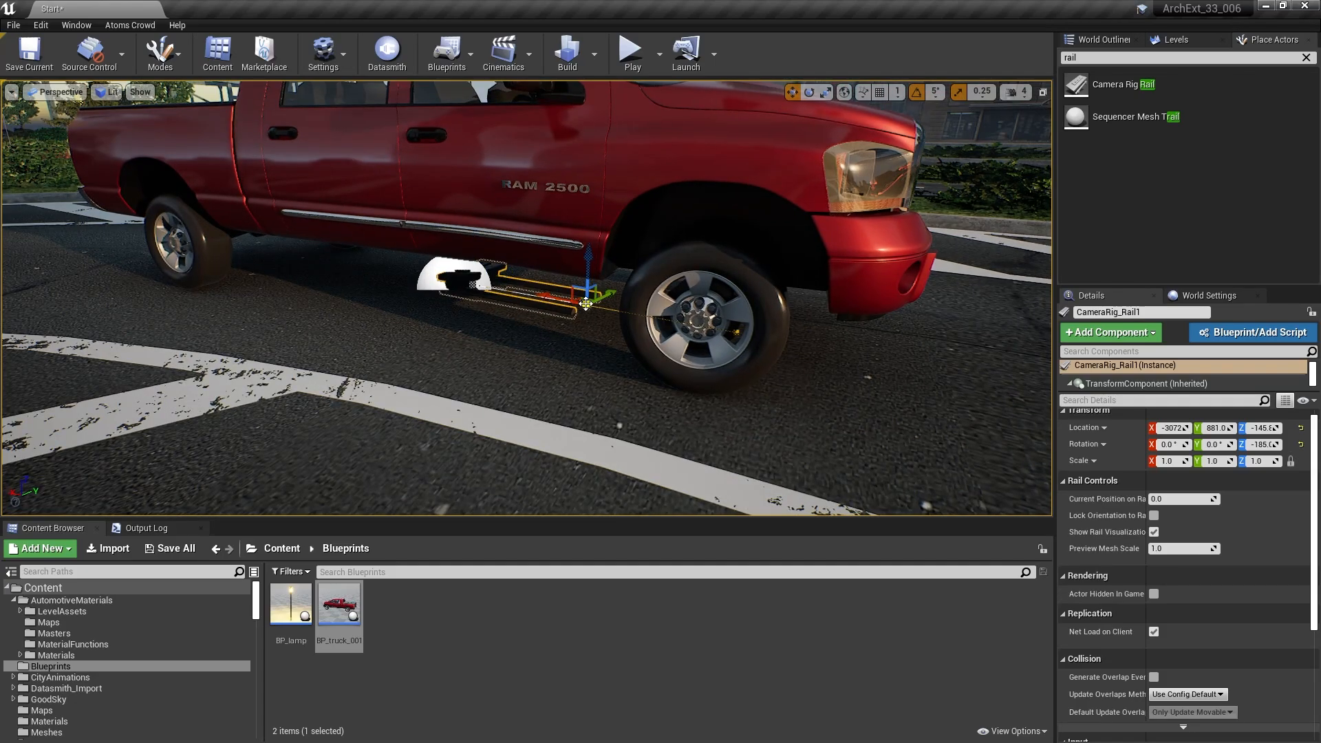
drag(552, 298, 903, 376)
right_drag(903, 377, 548, 374)
key(s)
key(d)
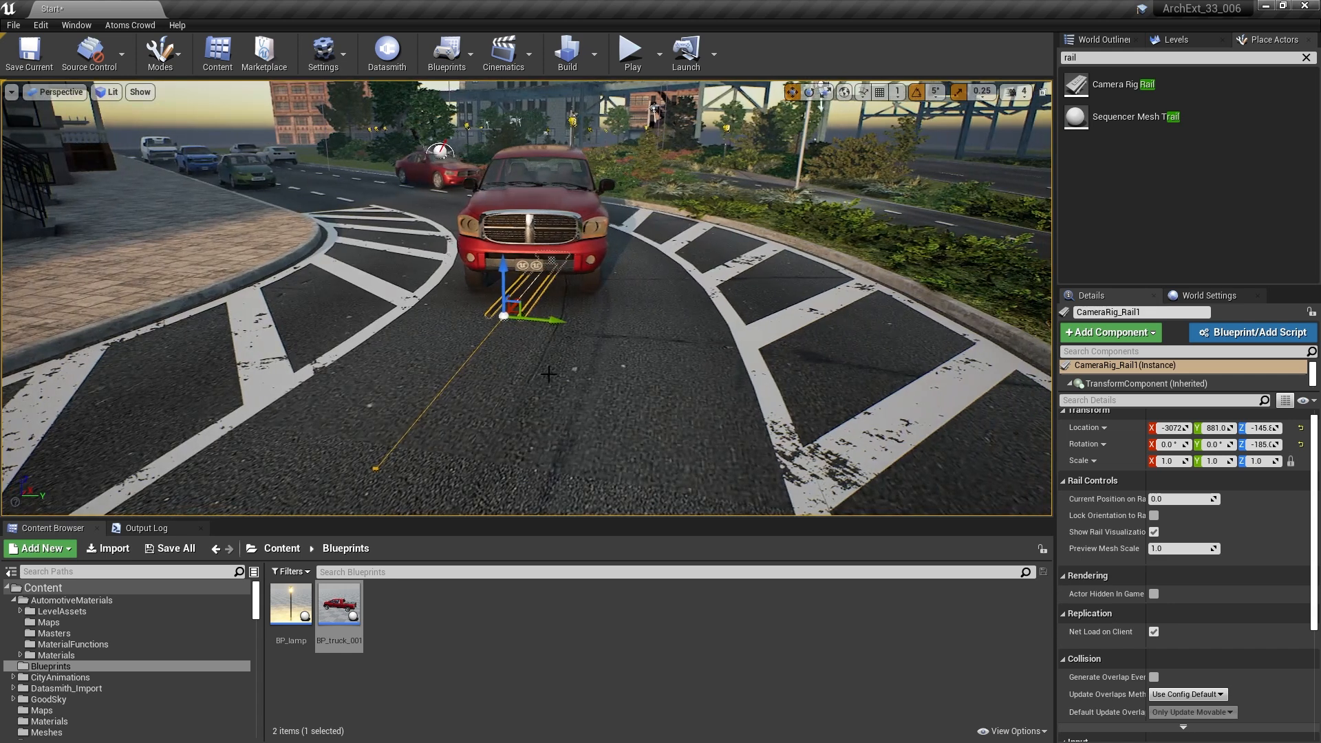
drag(546, 321, 570, 328)
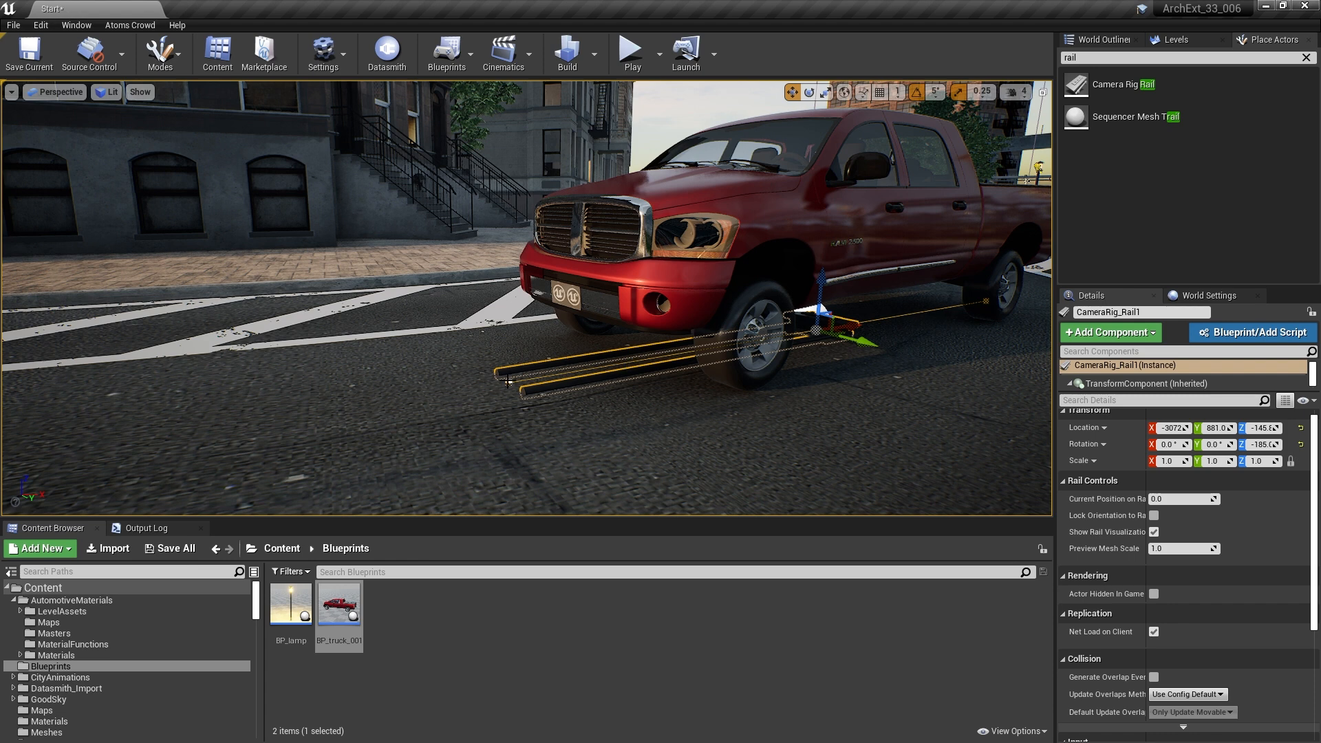
Select the rail's front end point and extend the rail along the lane to the stop line at the crosswalk.
click(508, 381)
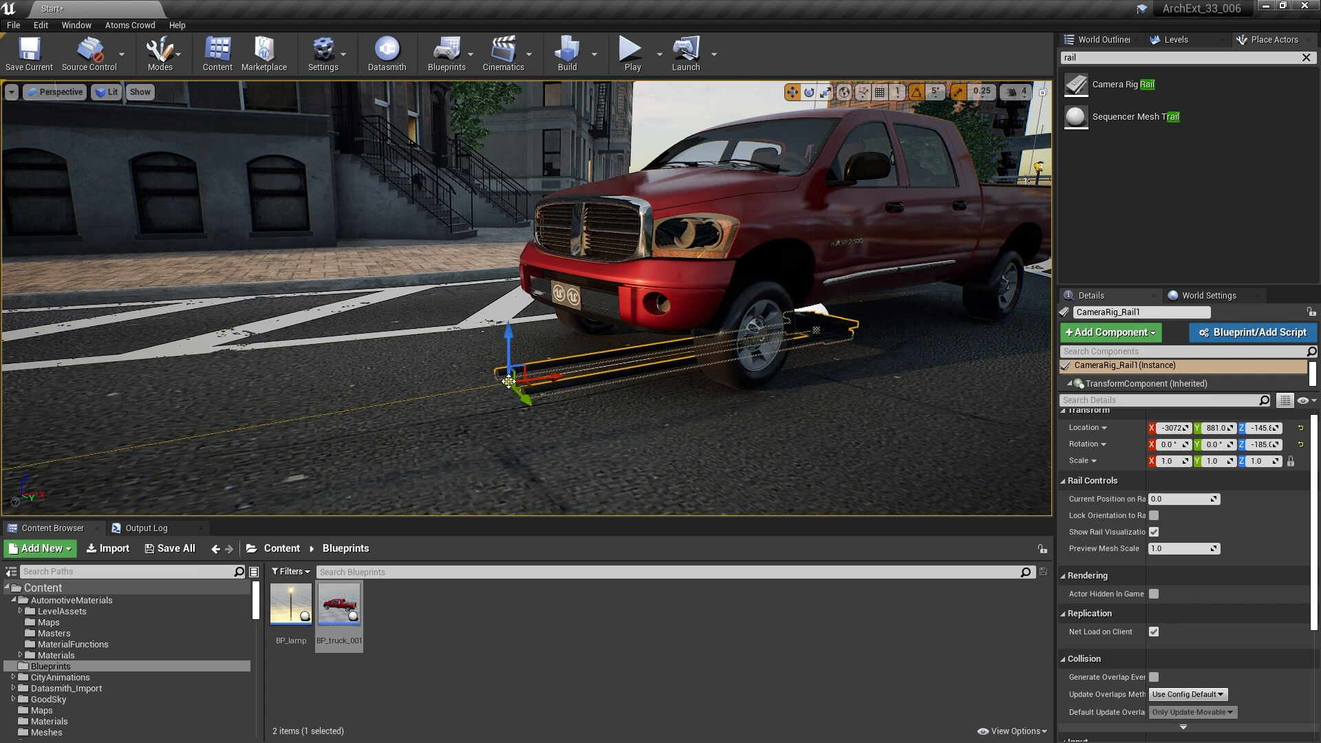
right_click(615, 364)
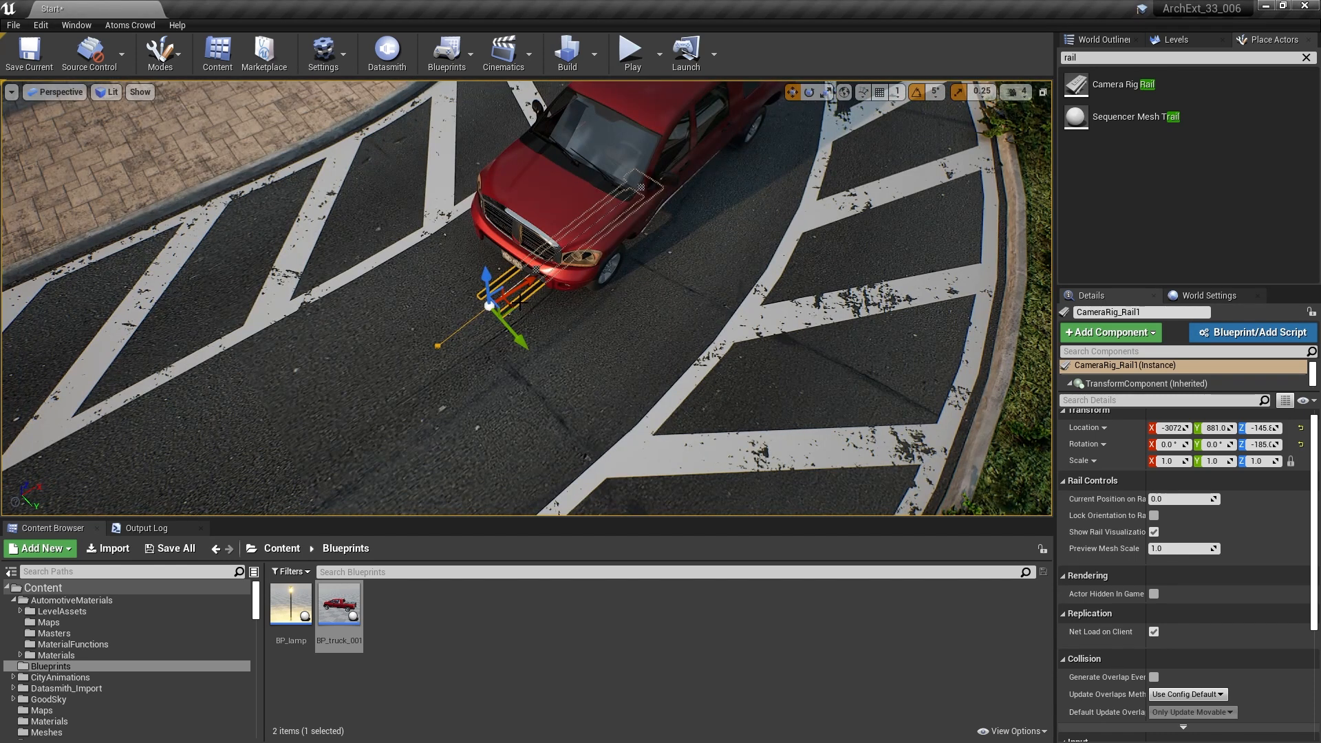
drag(461, 317, 177, 448)
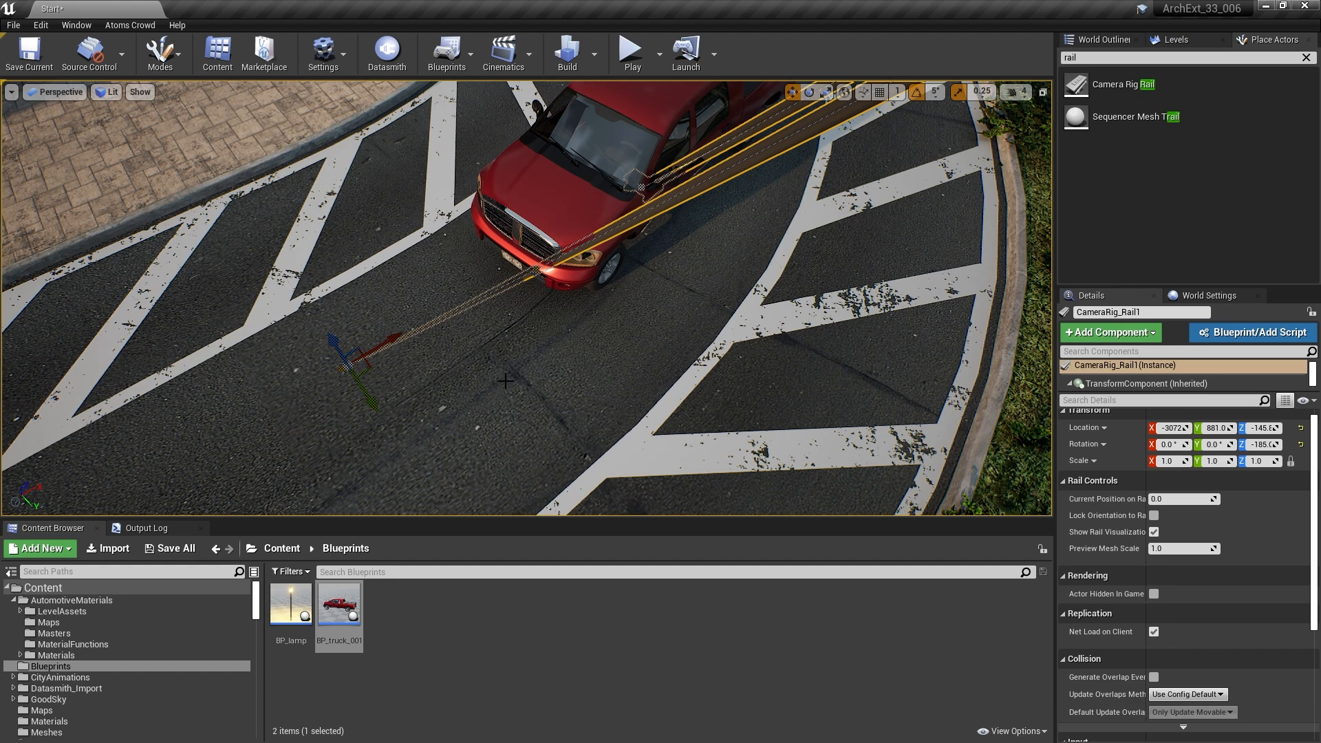
key(ctrl+z)
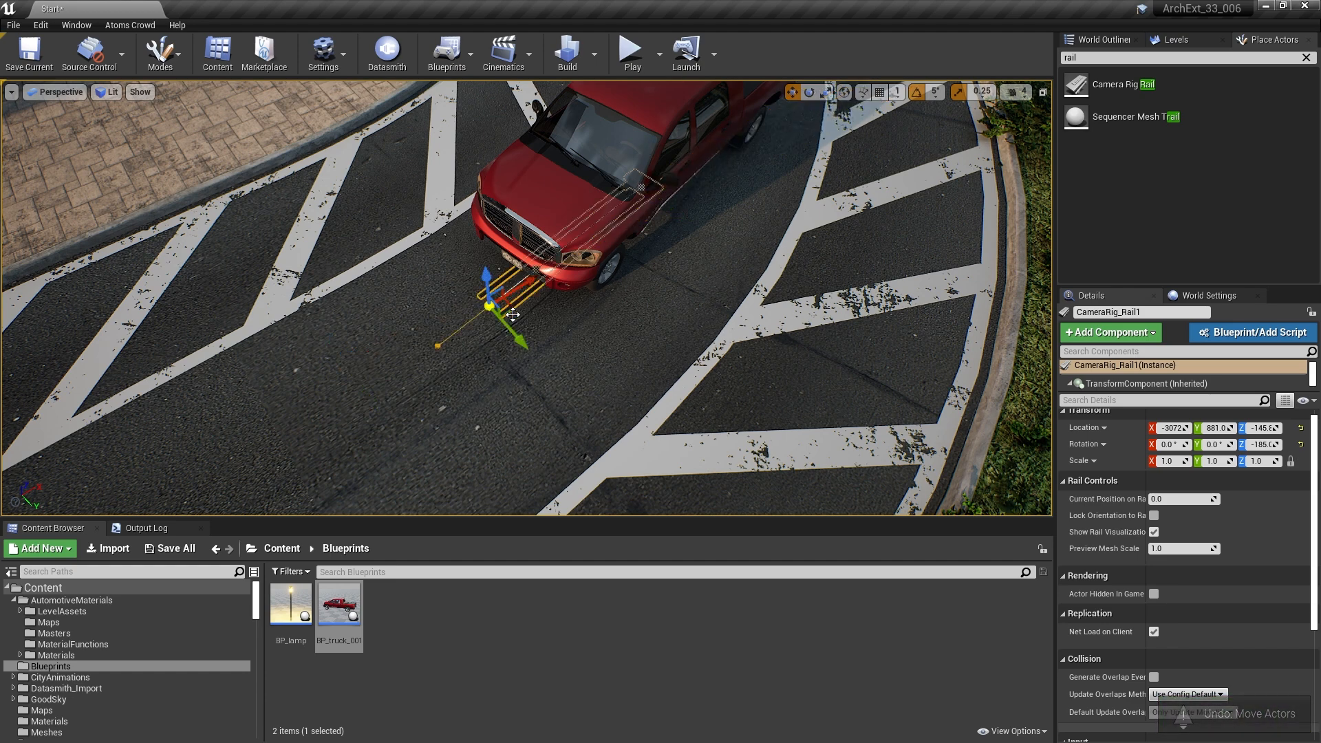
drag(508, 308, 221, 463)
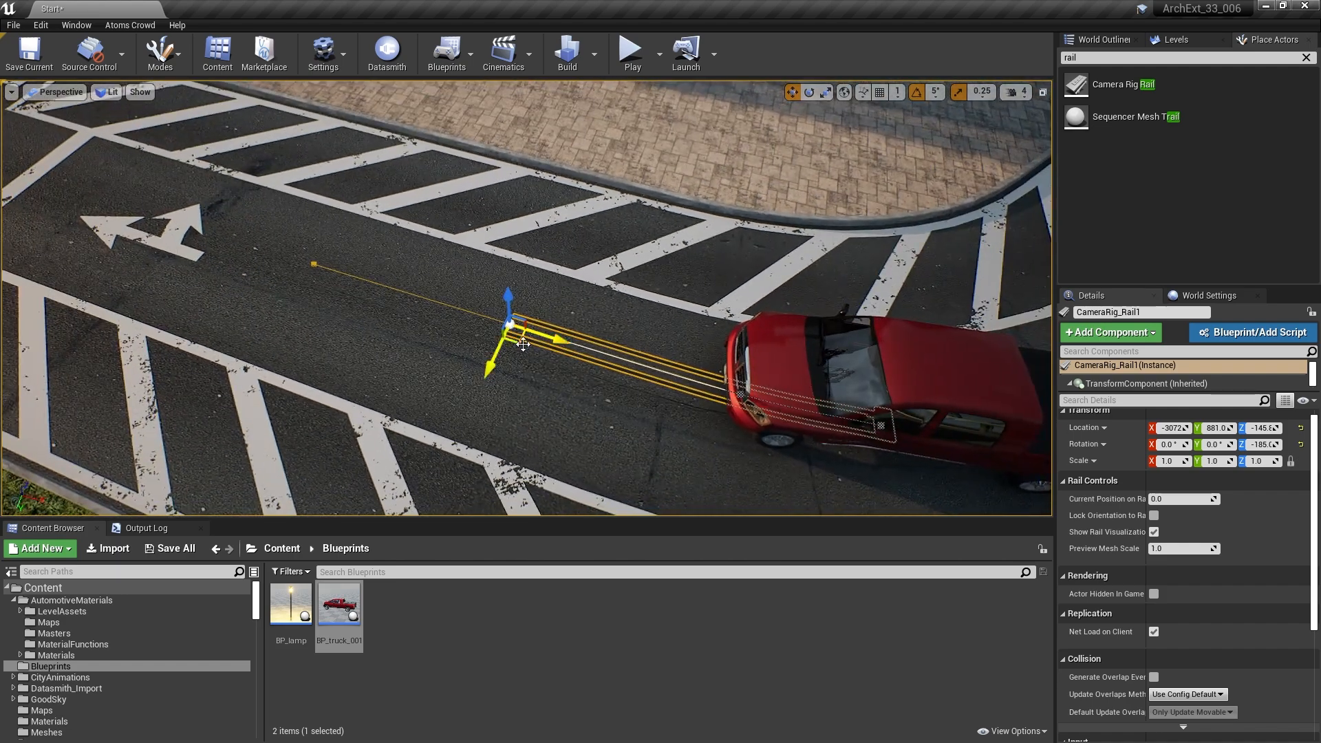
drag(523, 344, 14, 193)
Select the rail's intermediate point near the front bumper and move it further down the lane to shape the path.
right_drag(813, 393, 601, 351)
click(580, 315)
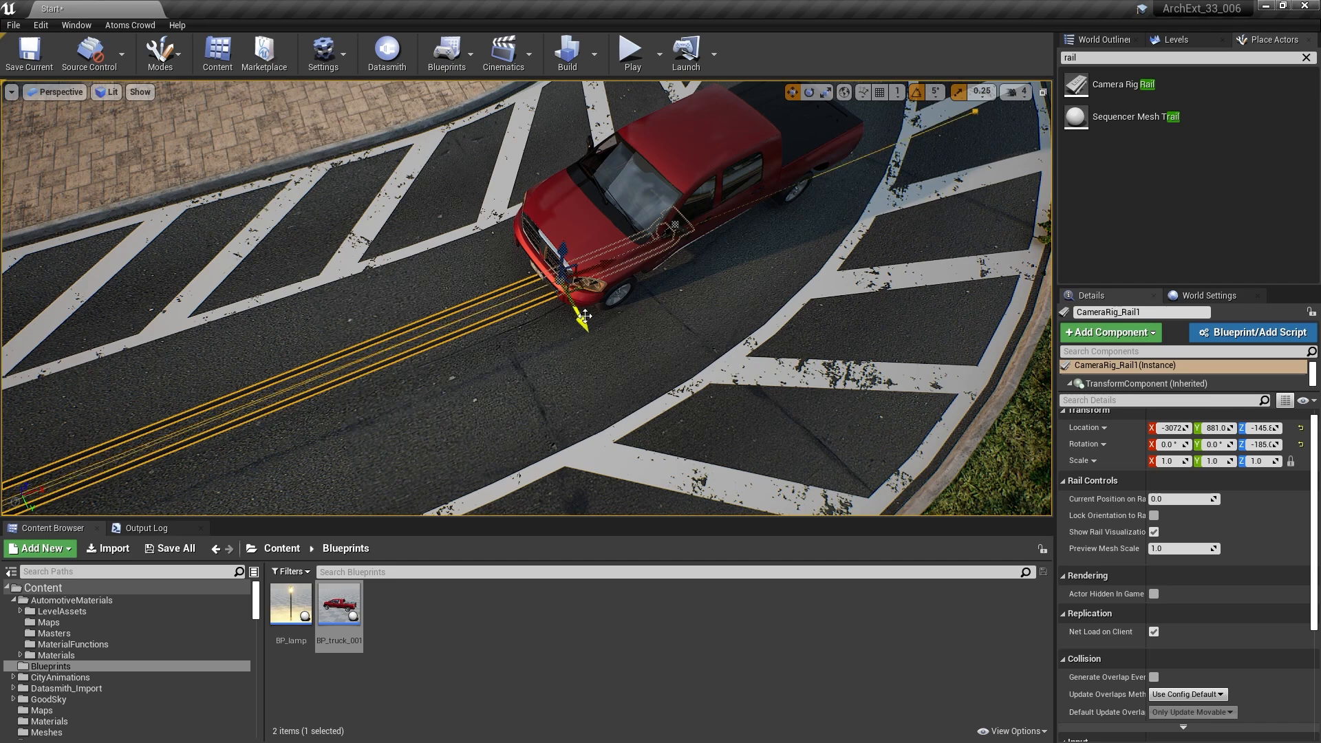
drag(587, 289, 324, 421)
right_drag(324, 421, 400, 372)
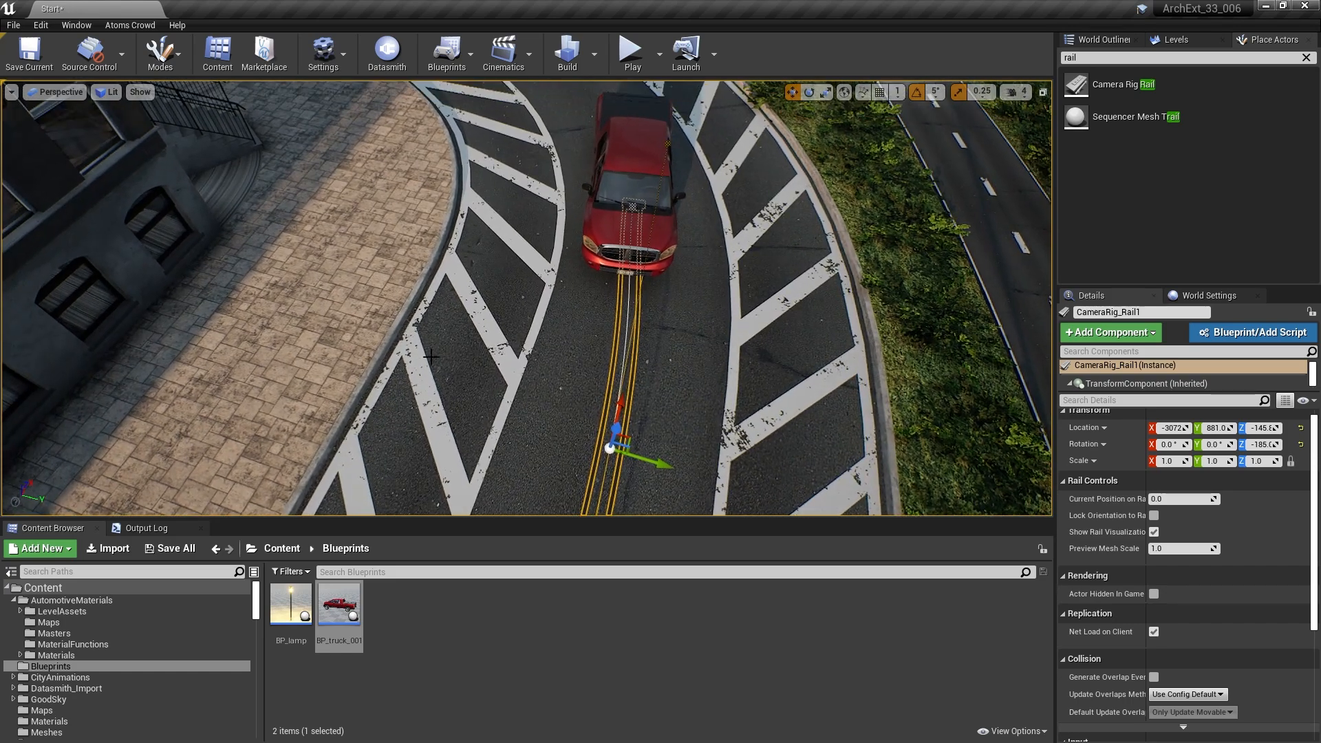
right_drag(722, 262, 637, 263)
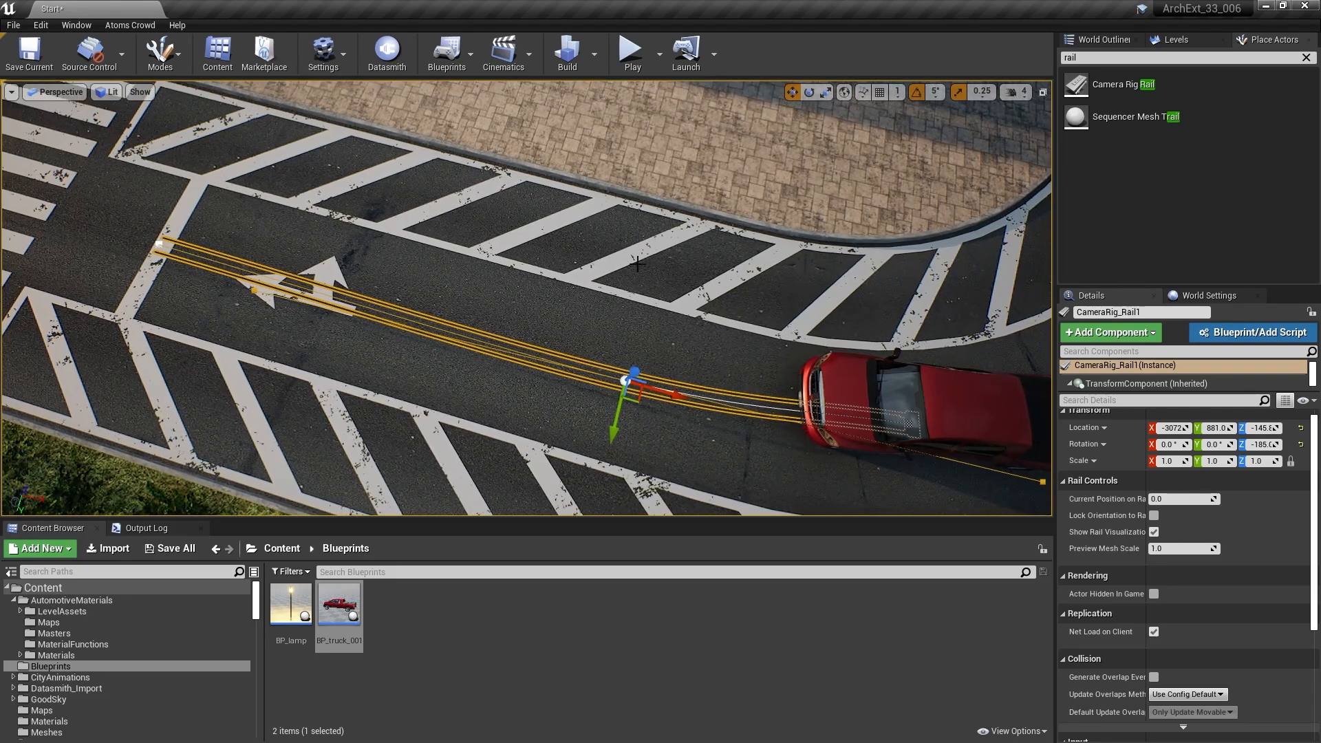
Lay out the rail from under the pickup around the road bend, with intermediate points following the lane's curve.
right_click(374, 308)
click(406, 326)
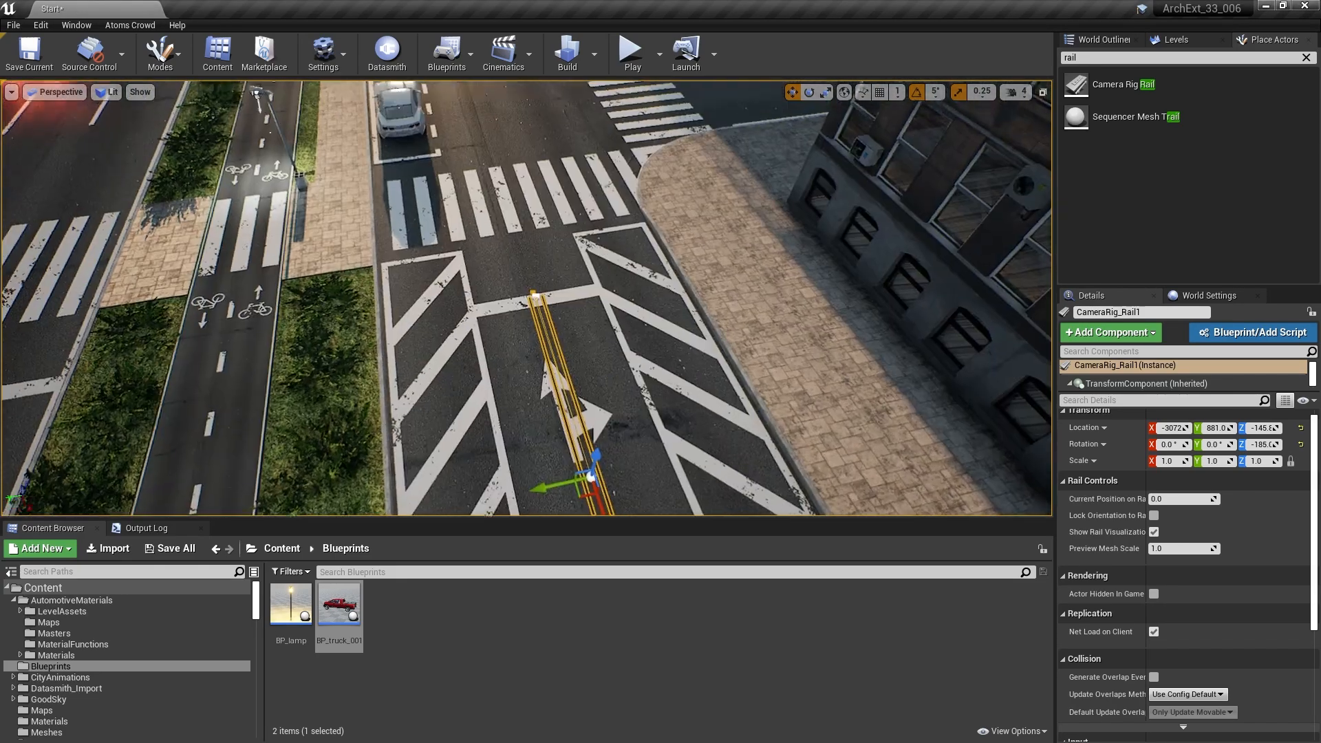
right_drag(432, 313, 447, 308)
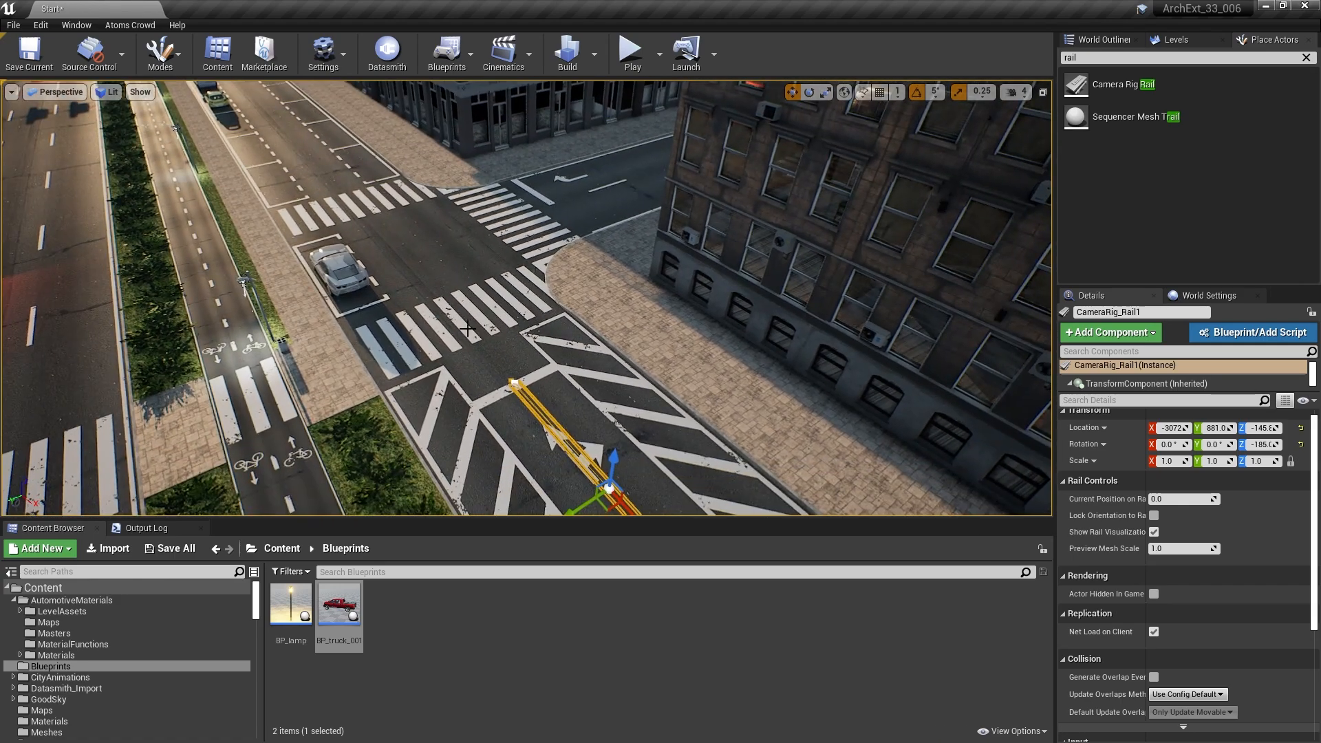
right_drag(513, 383, 706, 289)
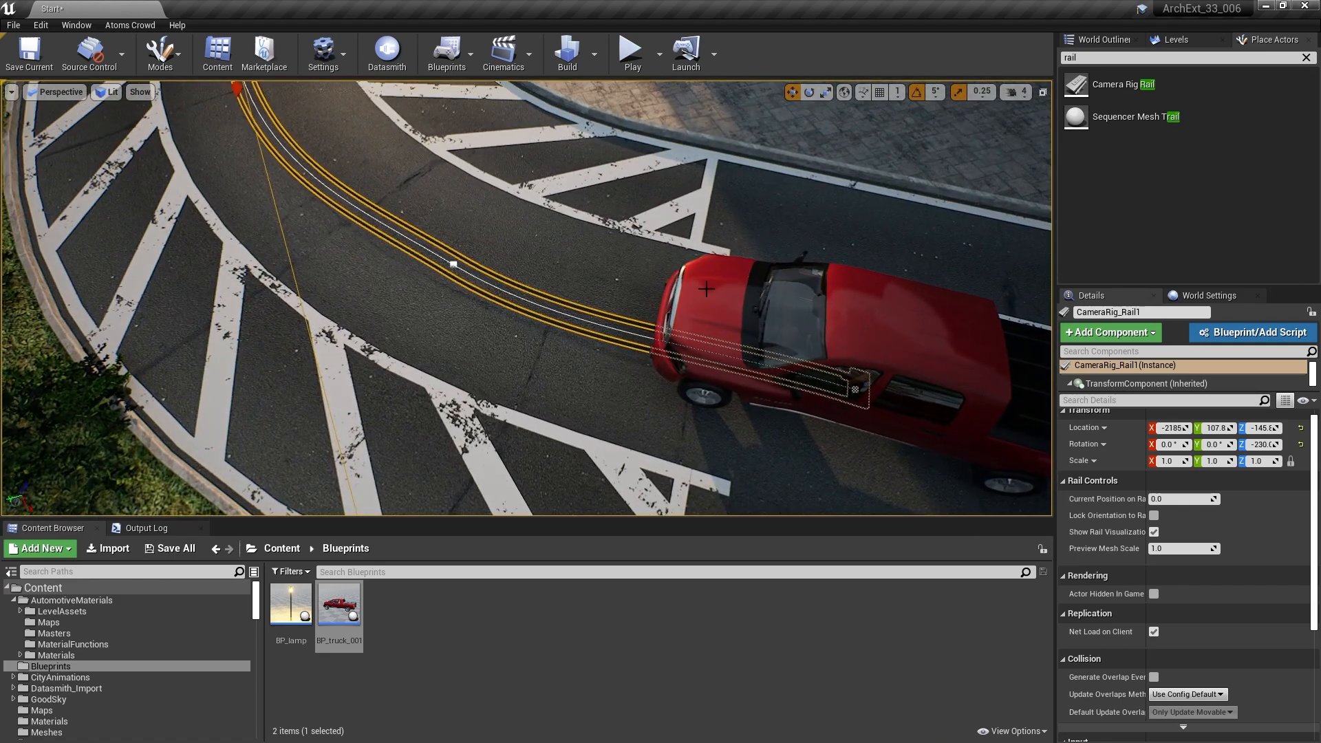
Clear the actor search and rename the camera rig rail in the World Outliner as Truck_Rail_001.
click(1306, 58)
click(1103, 35)
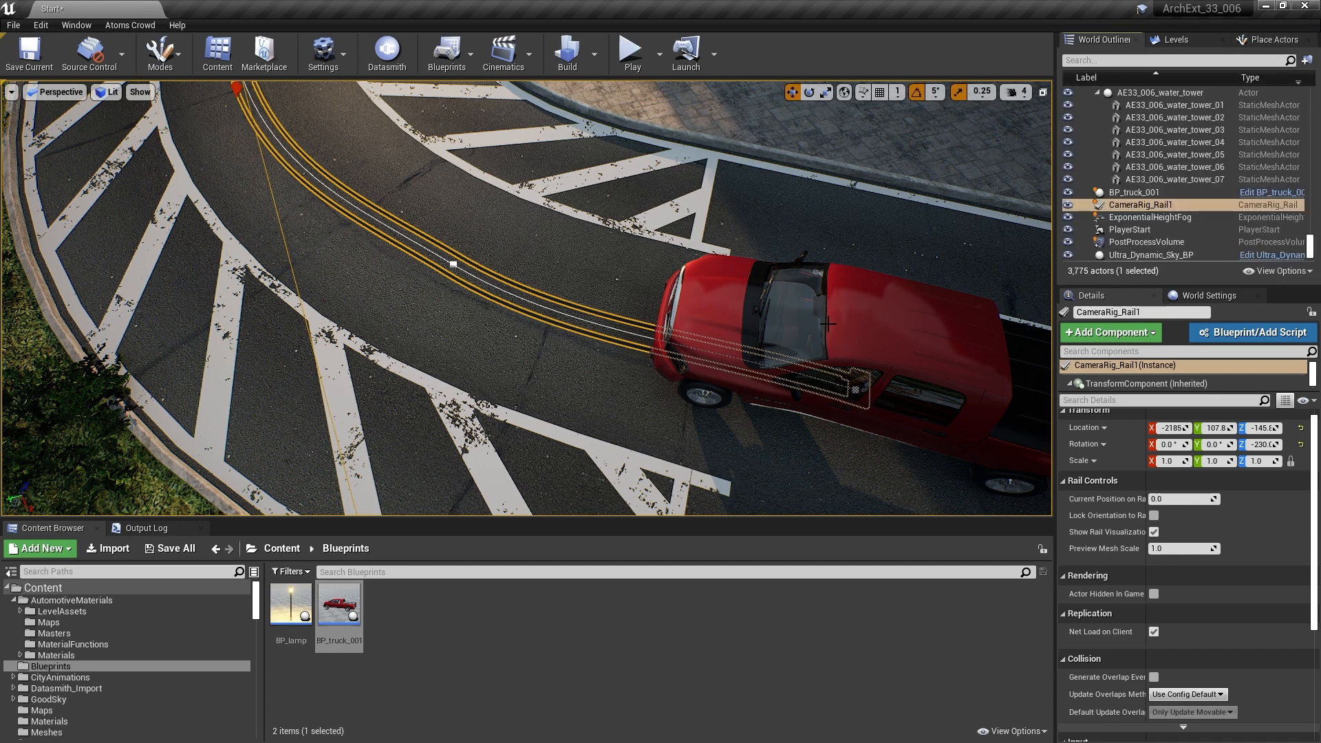
click(1134, 204)
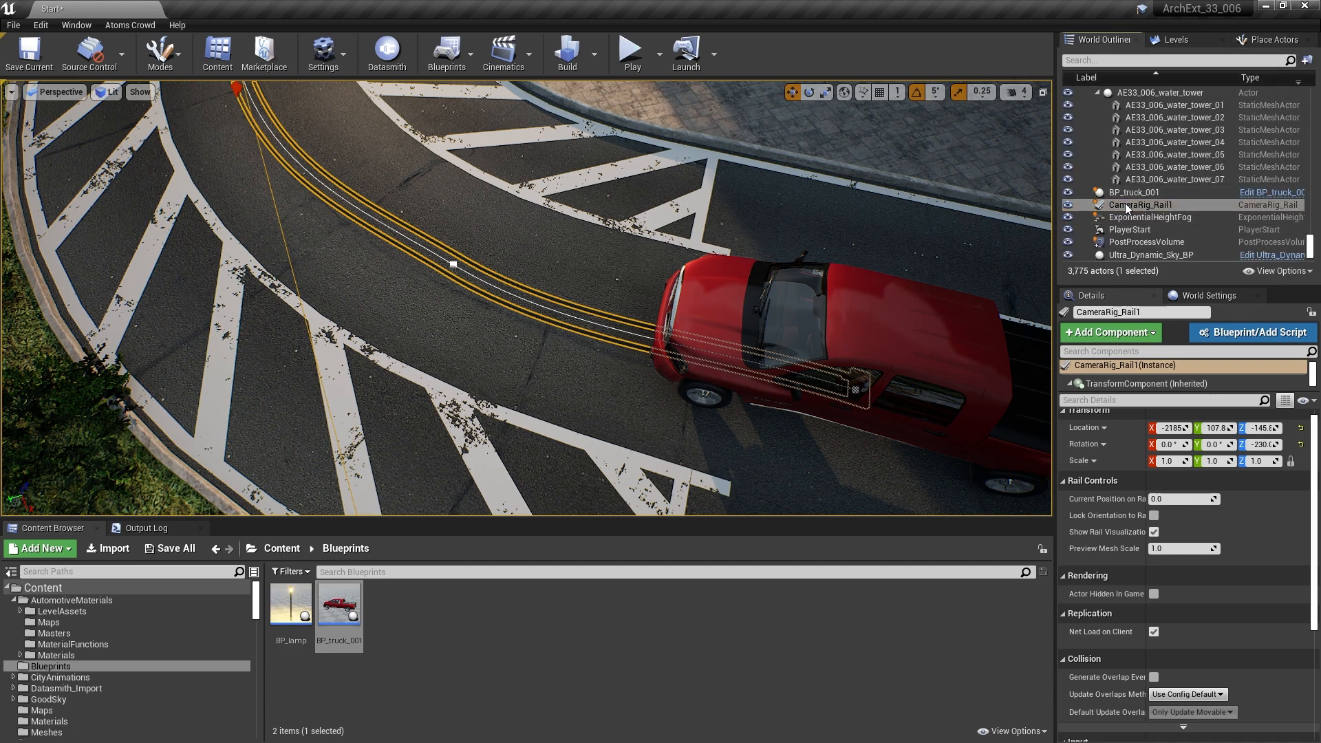
click(1139, 204)
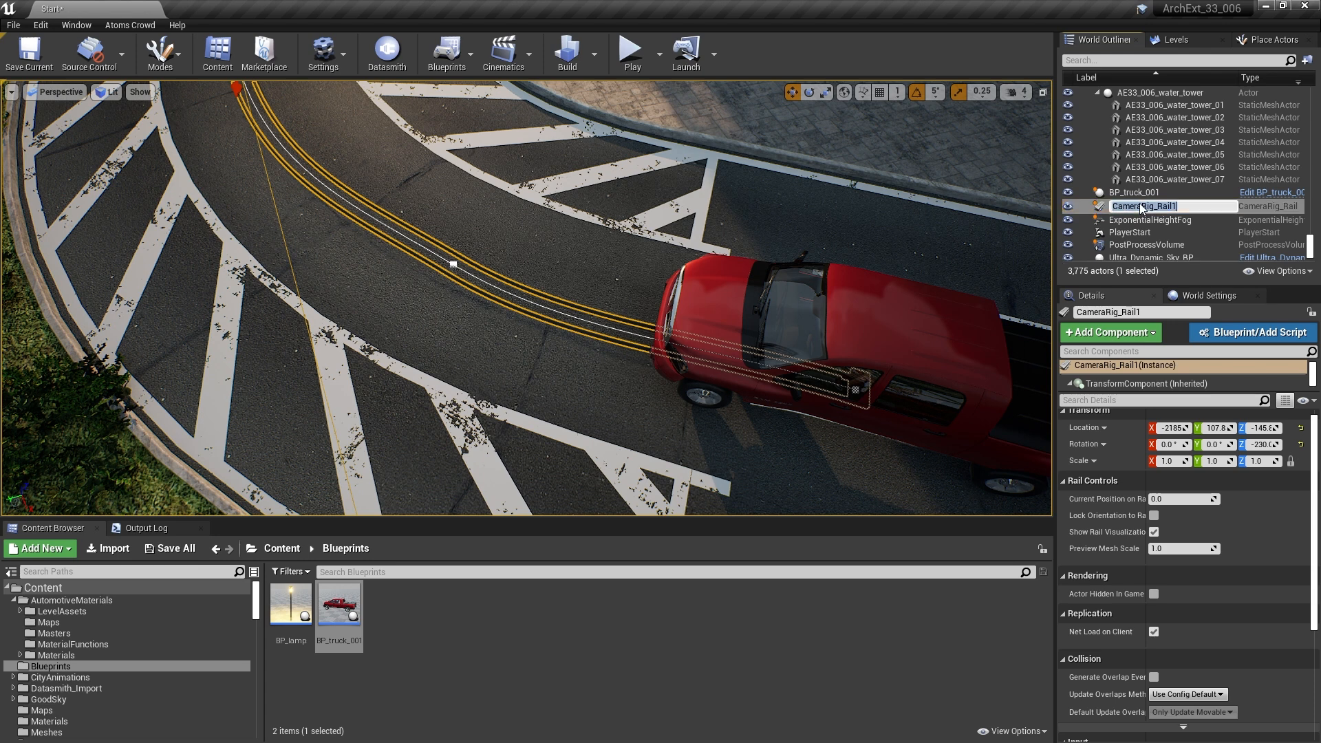
text(Truck_Rail_001)
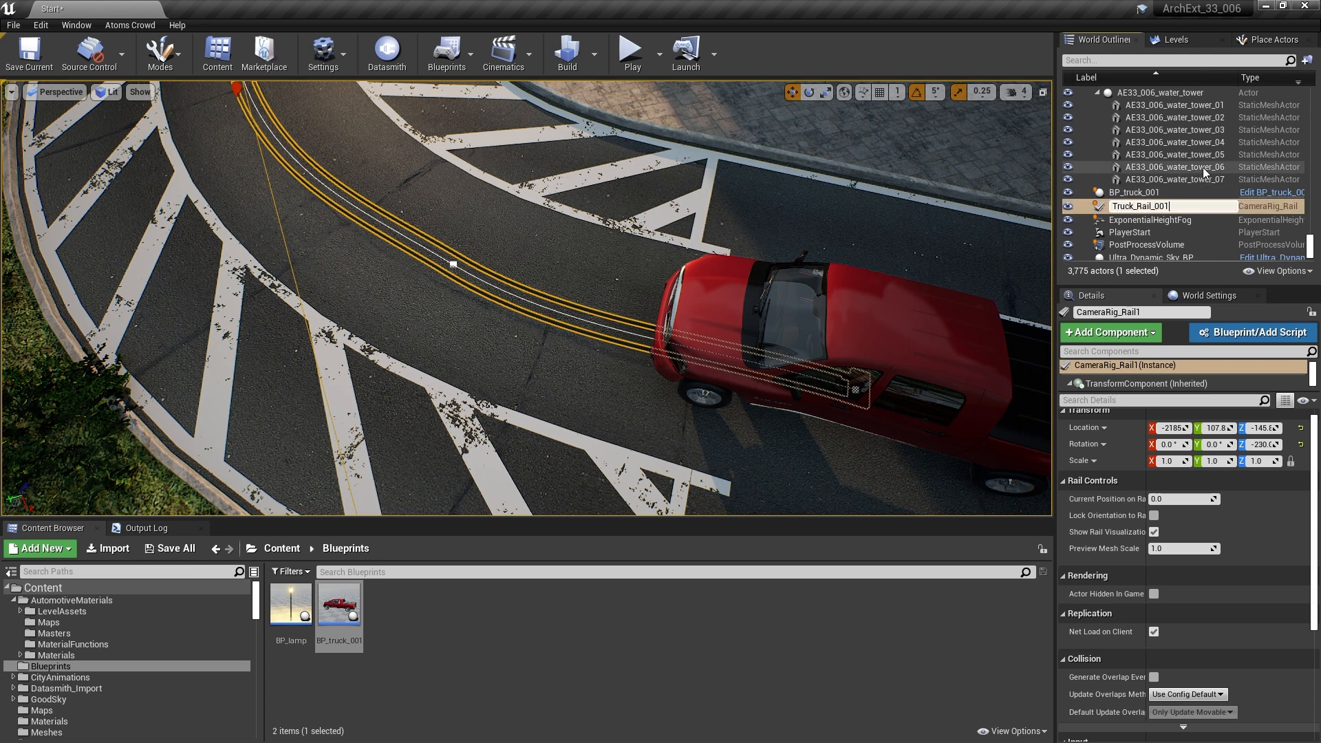
key(Return)
Attach BP_truck_001 to Truck_Rail_001 and test the truck's travel by varying the rail's current position.
drag(1133, 192, 1129, 241)
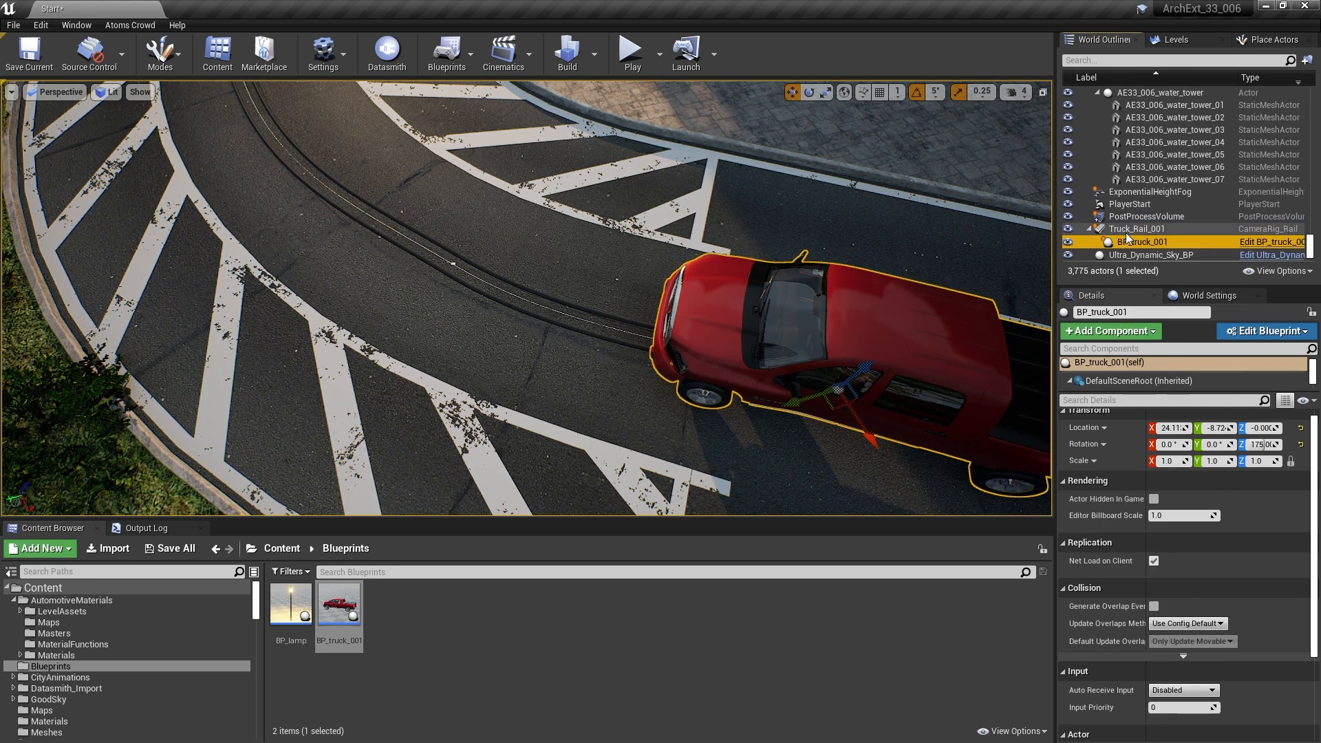
click(1128, 229)
drag(1159, 497, 1170, 499)
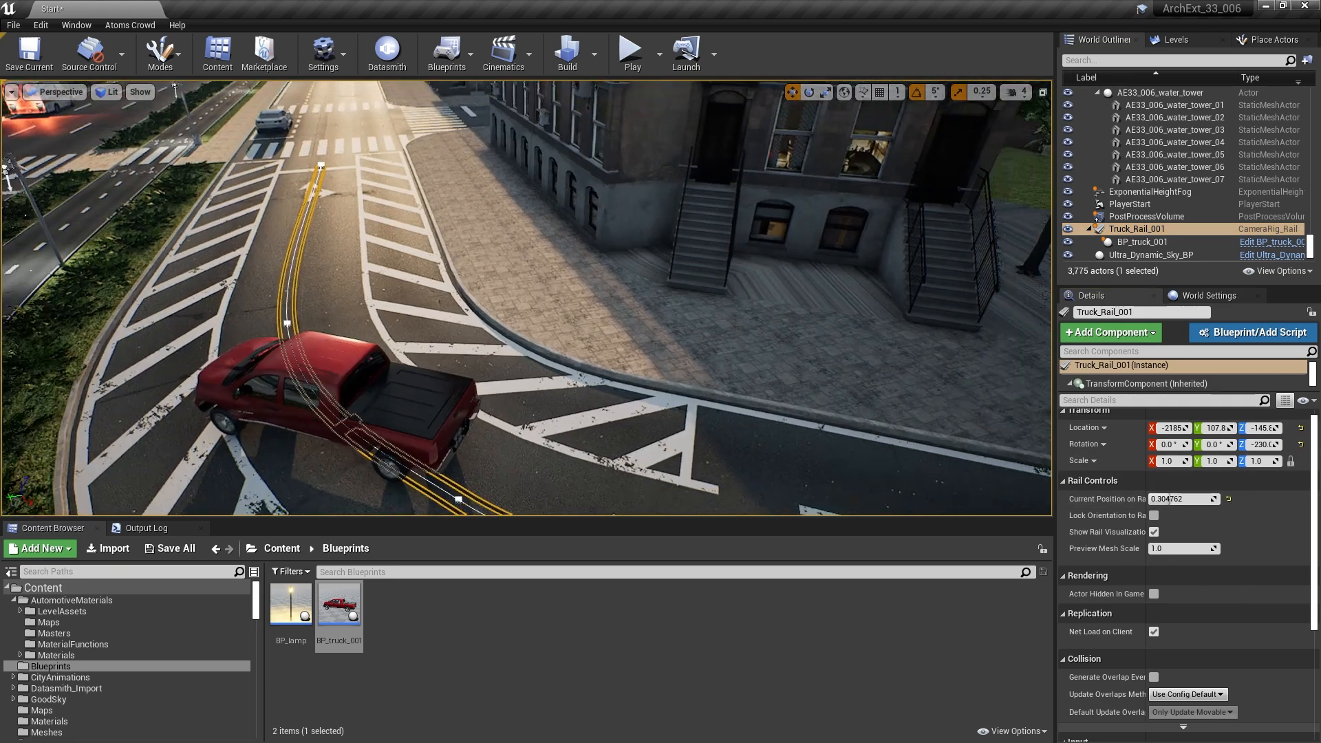
mouse_move(1170, 499)
mouse_down()
mouse_move(1222, 501)
mouse_move(1146, 500)
mouse_up()
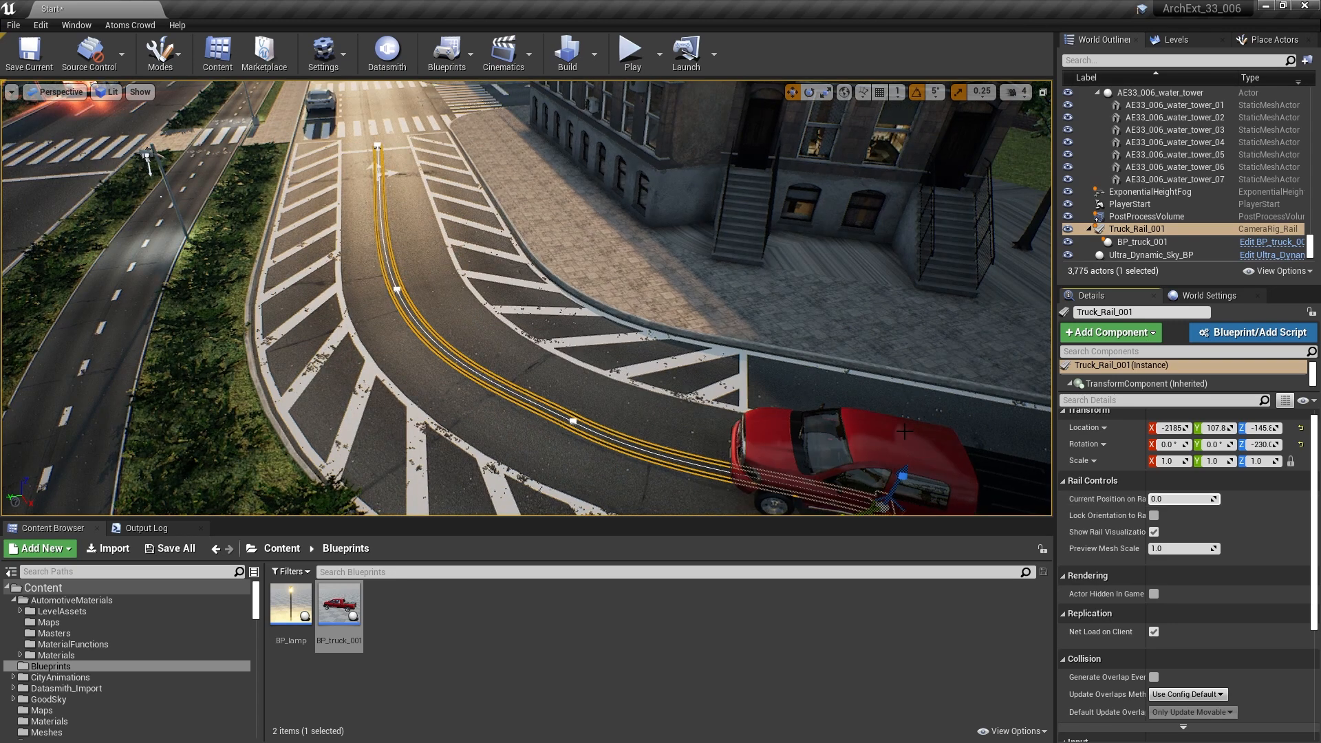
Enable Lock Orientation to Rail on Truck_Rail_001 and test the pickup's turning by varying the current position.
click(1154, 515)
drag(1156, 501, 1213, 499)
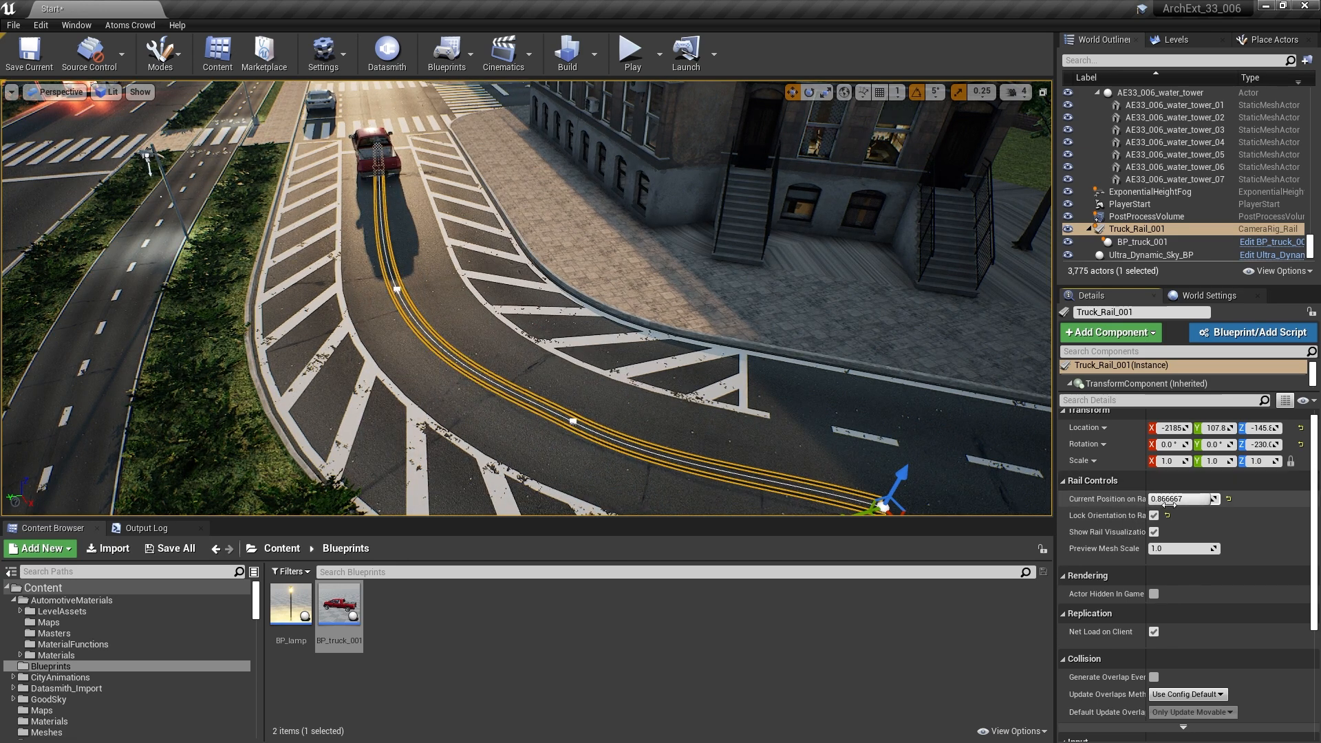
drag(1183, 498, 1175, 498)
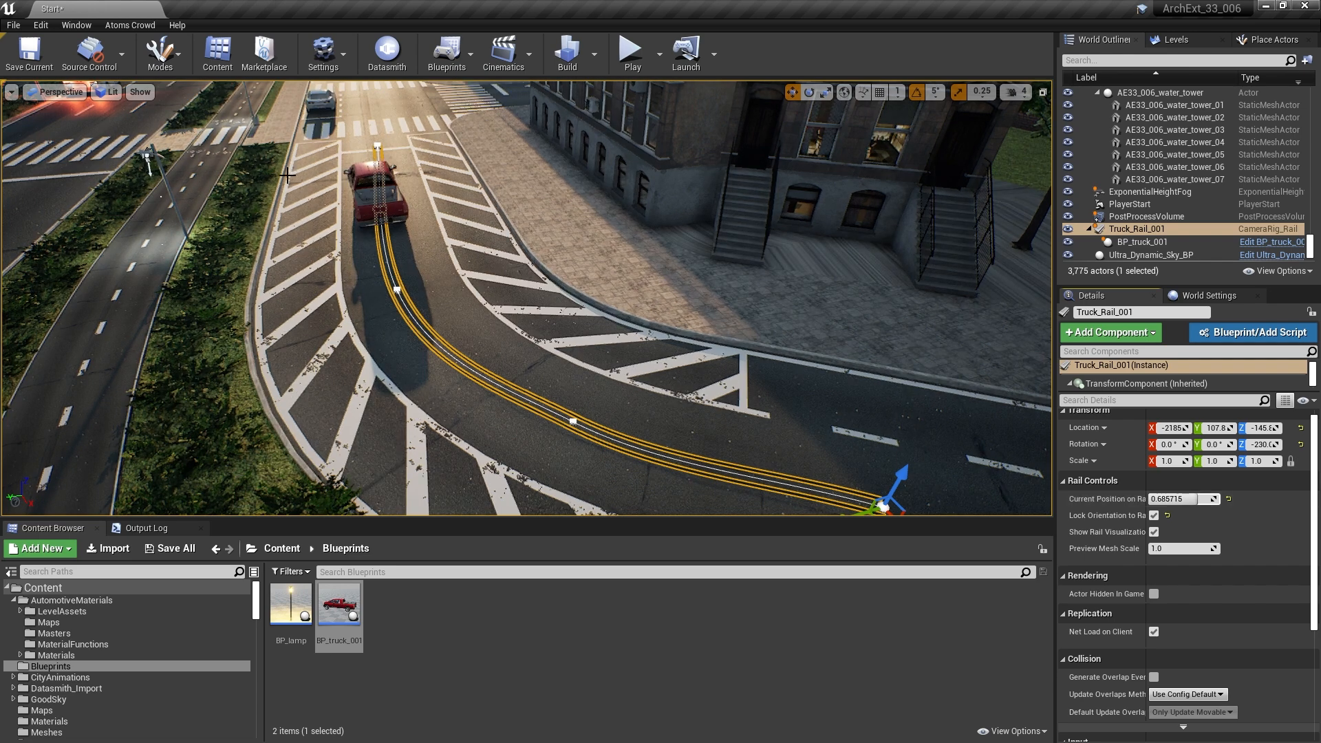
Rotate BP_truck_001 slightly about its vertical axis to align it with the rail.
click(408, 214)
key(e)
drag(412, 234, 382, 244)
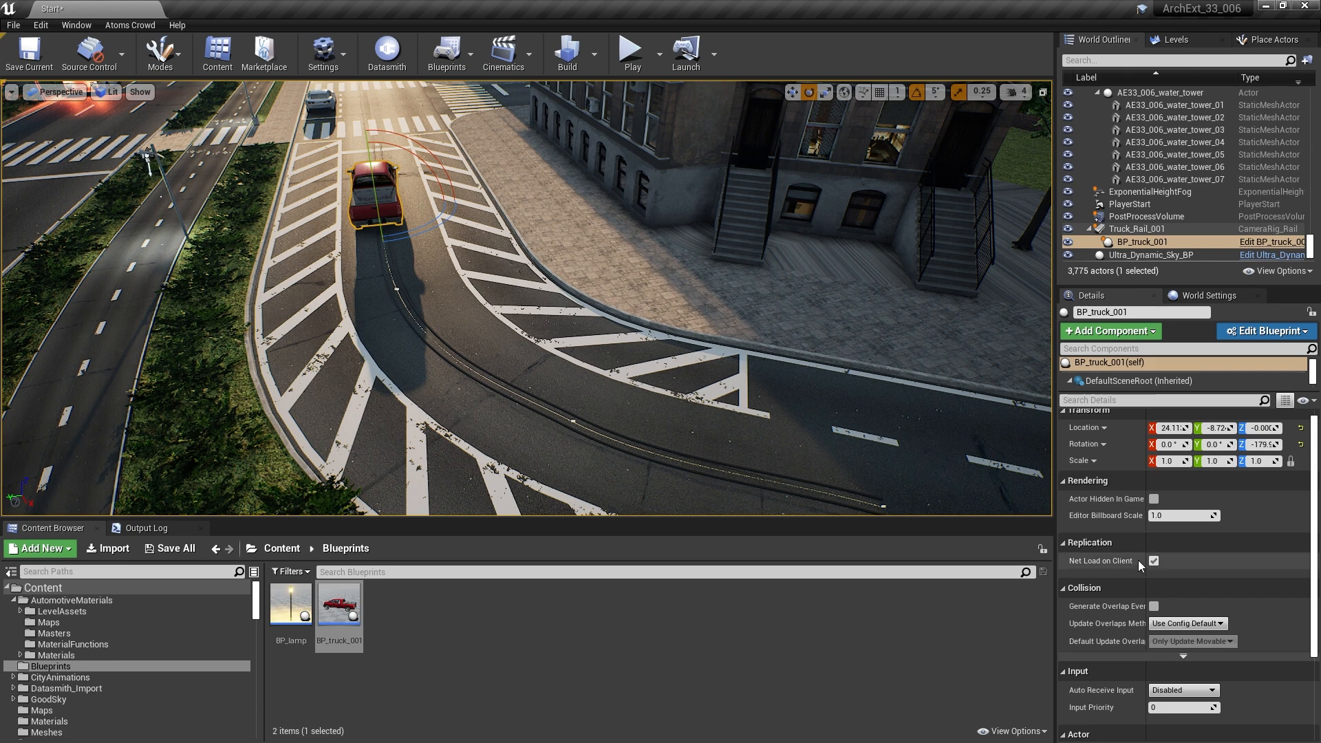
Check how the pickup follows Truck_Rail_001 by varying its current position along the rail and viewing the truck from several angles.
click(626, 439)
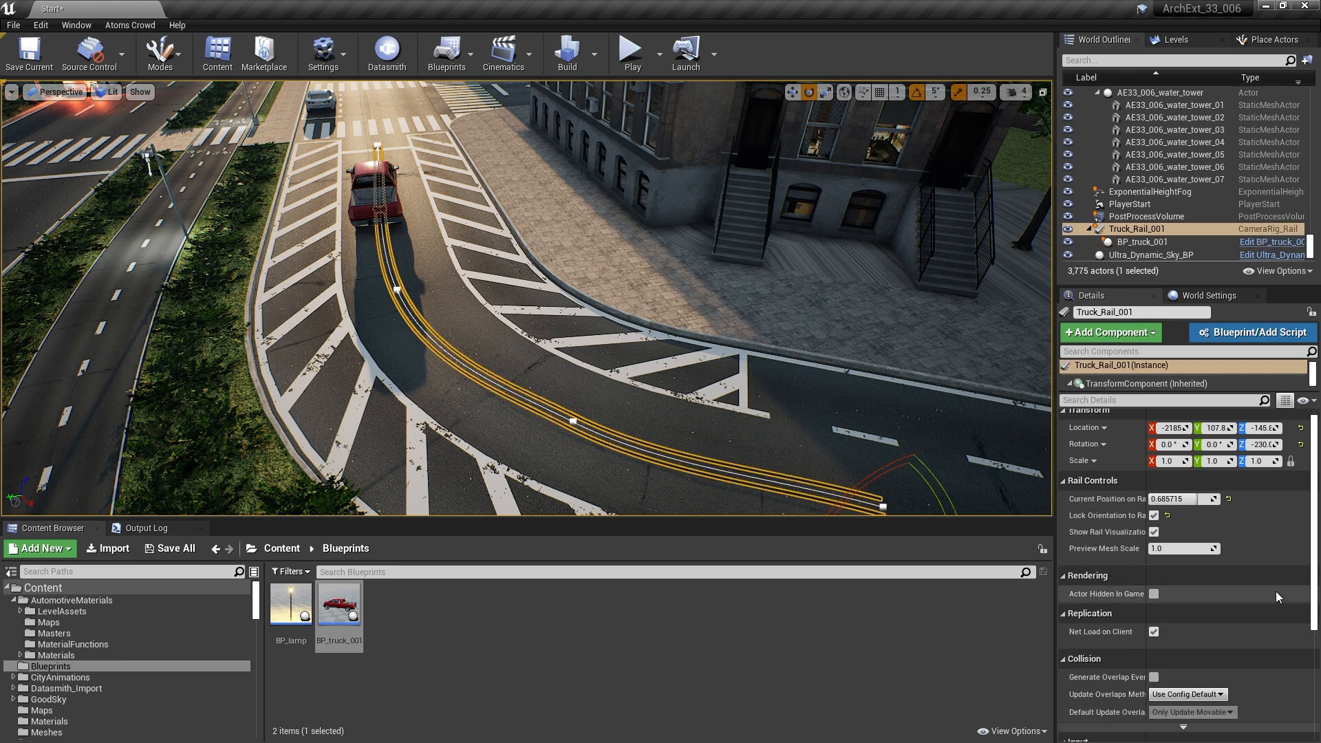
drag(1200, 500, 1159, 500)
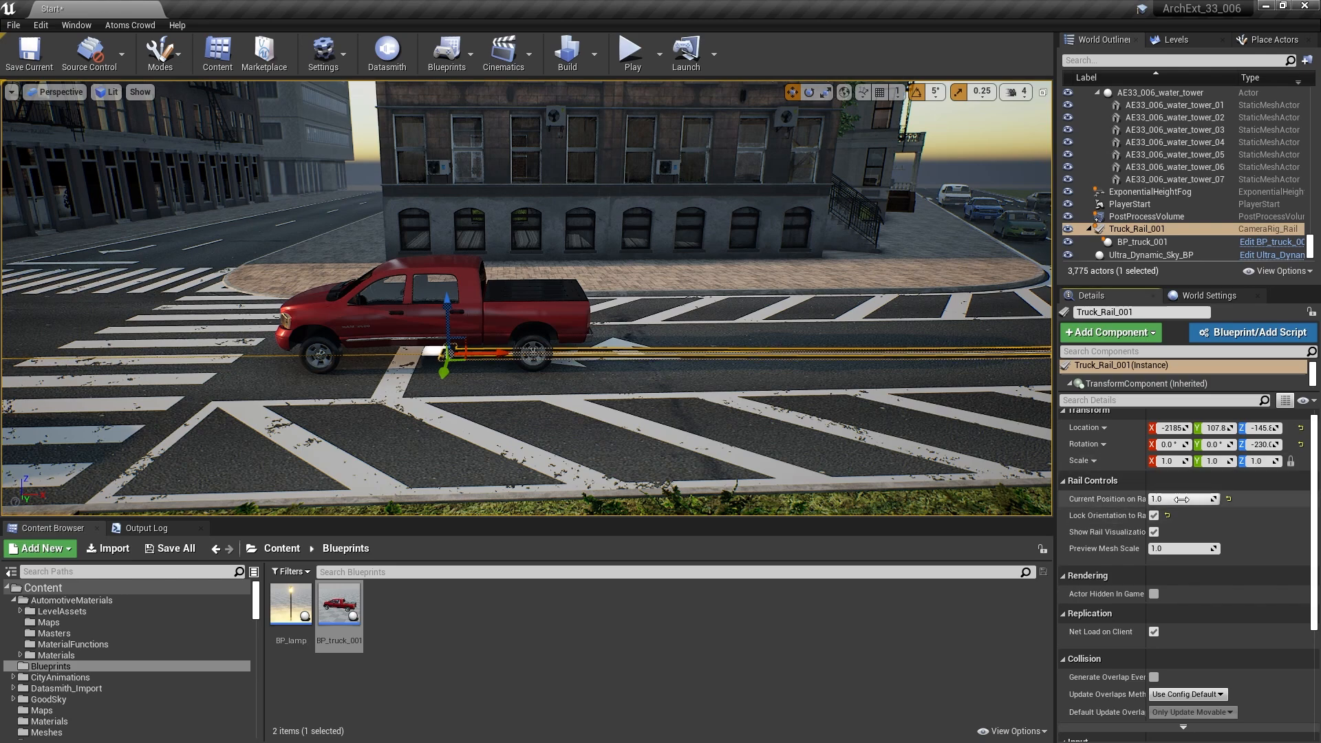
click(1228, 499)
key(w)
right_drag(527, 298, 671, 327)
key(s)
drag(1162, 499, 1182, 499)
key(w)
right_drag(526, 297, 444, 215)
drag(1169, 498, 1128, 499)
key(s)
right_drag(895, 386, 888, 396)
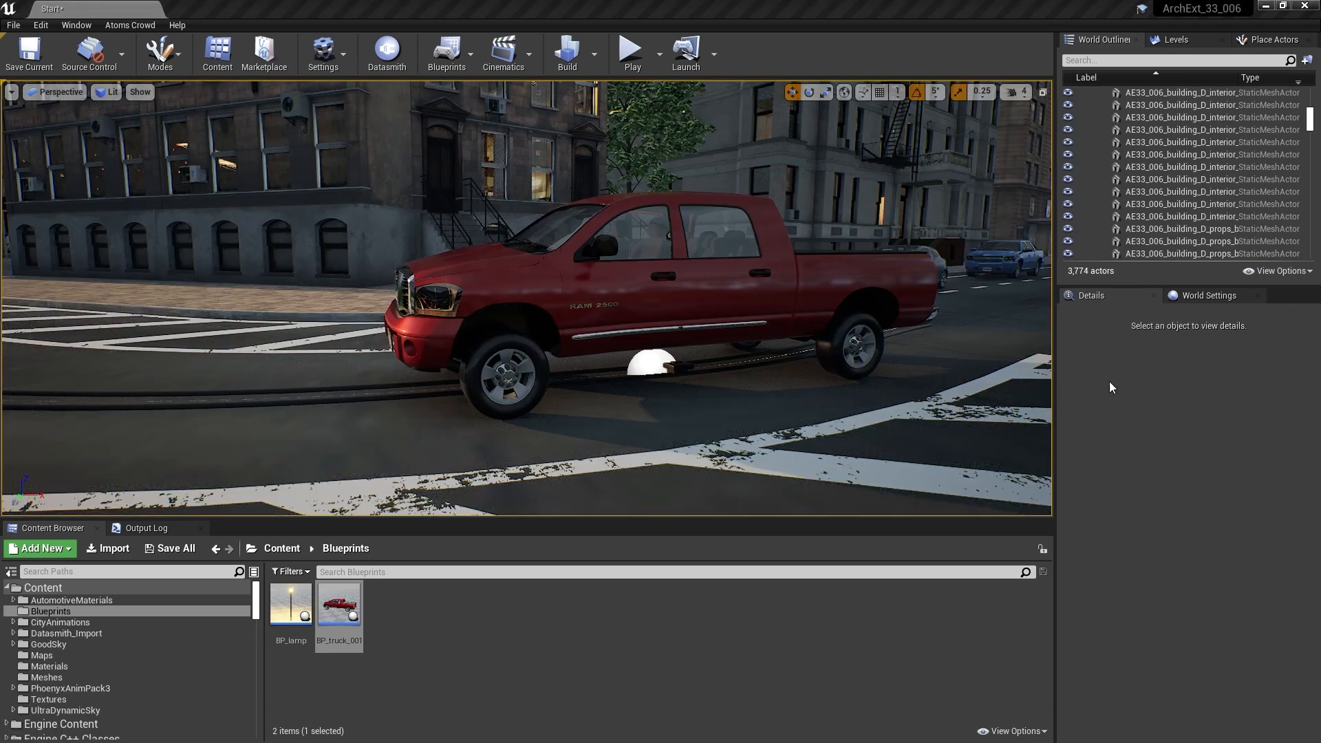
Open the BP_truck_001 blueprint and add a Float variable named Distance Traveled.
double_click(346, 603)
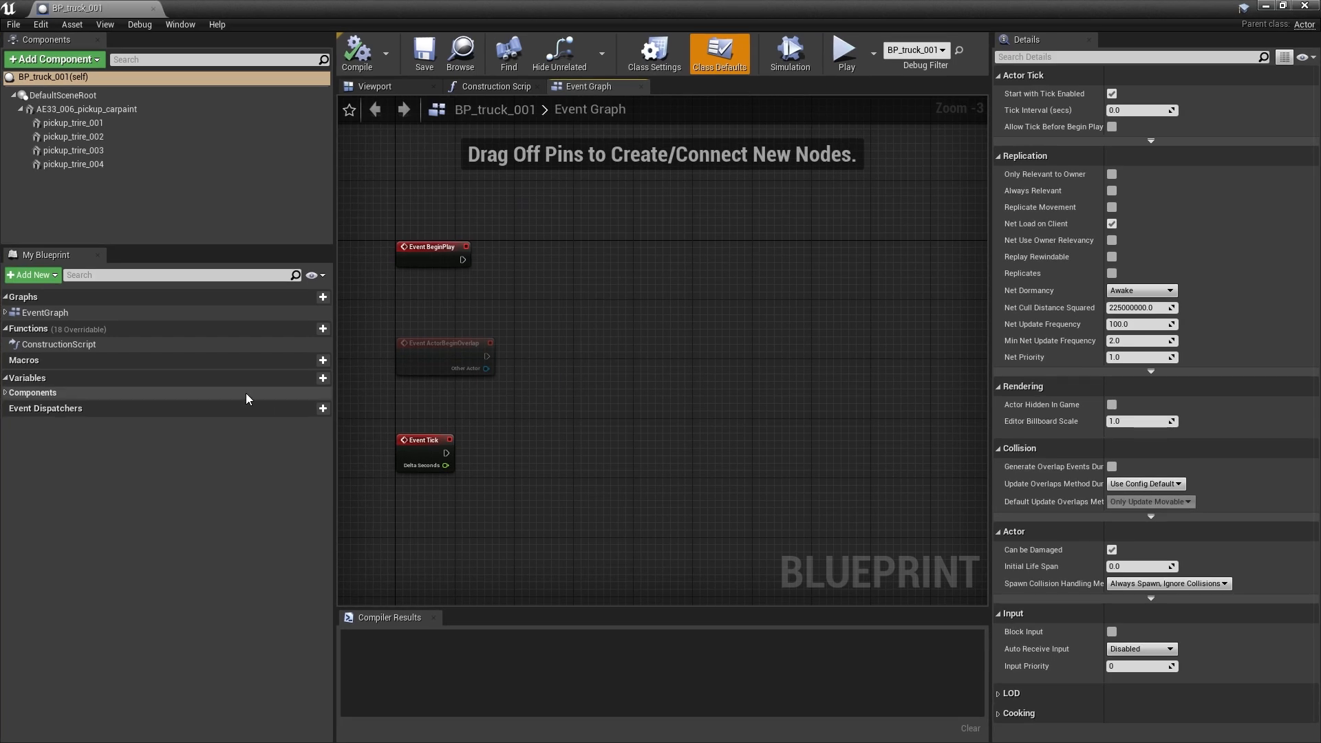
click(318, 380)
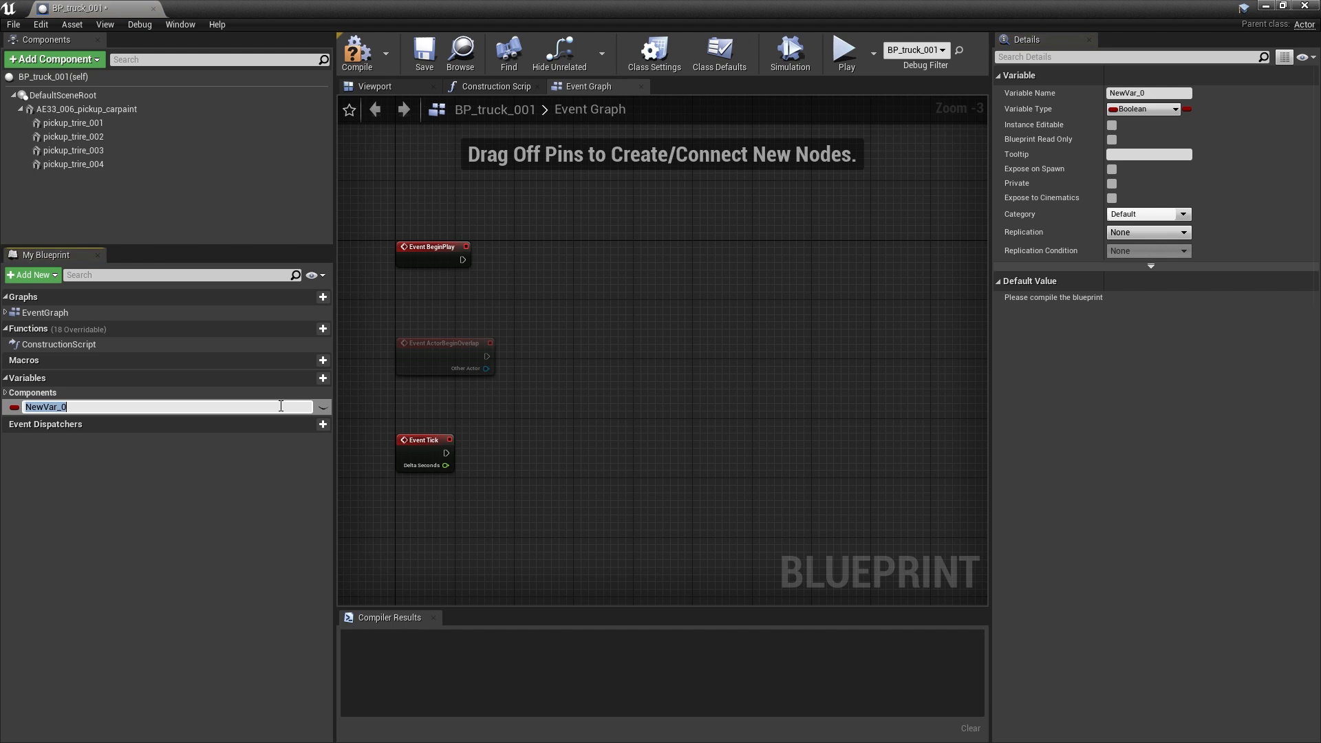
text(Distance Traveled)
key(Return)
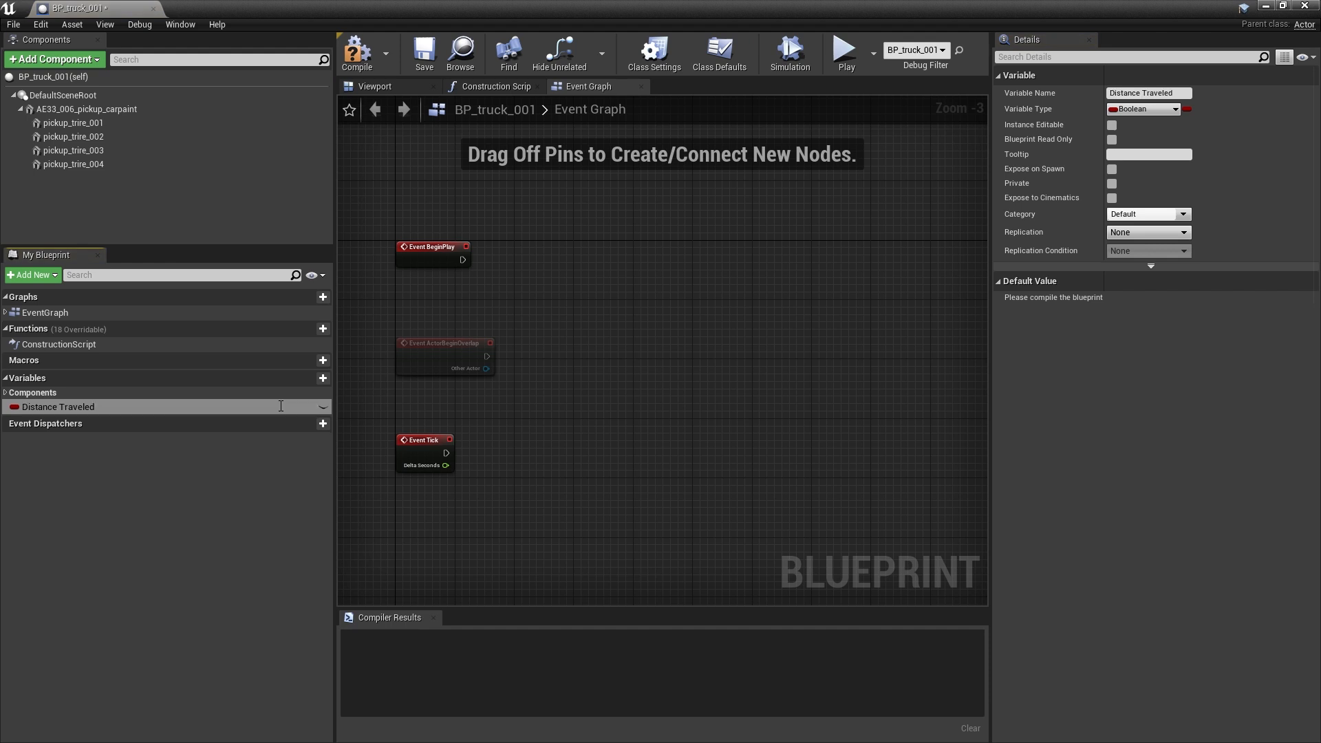
click(1135, 109)
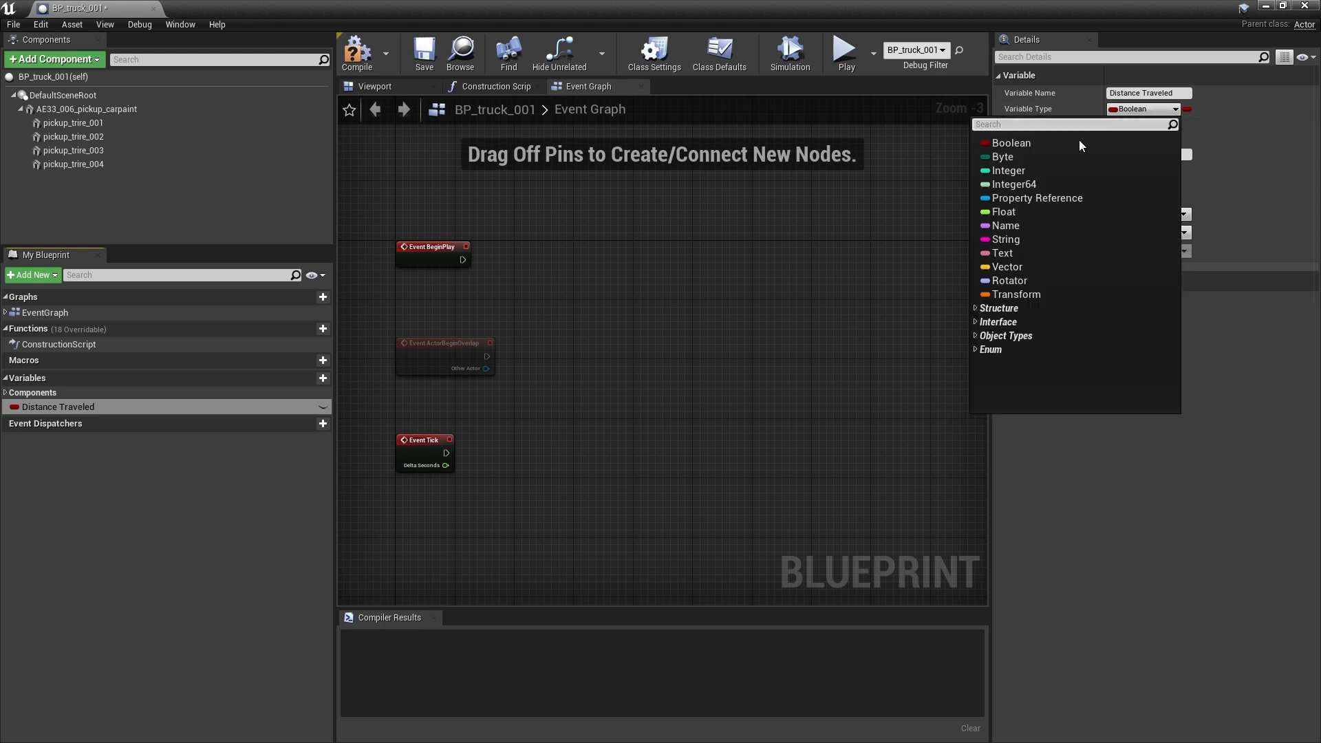
key(Escape)
click(1005, 212)
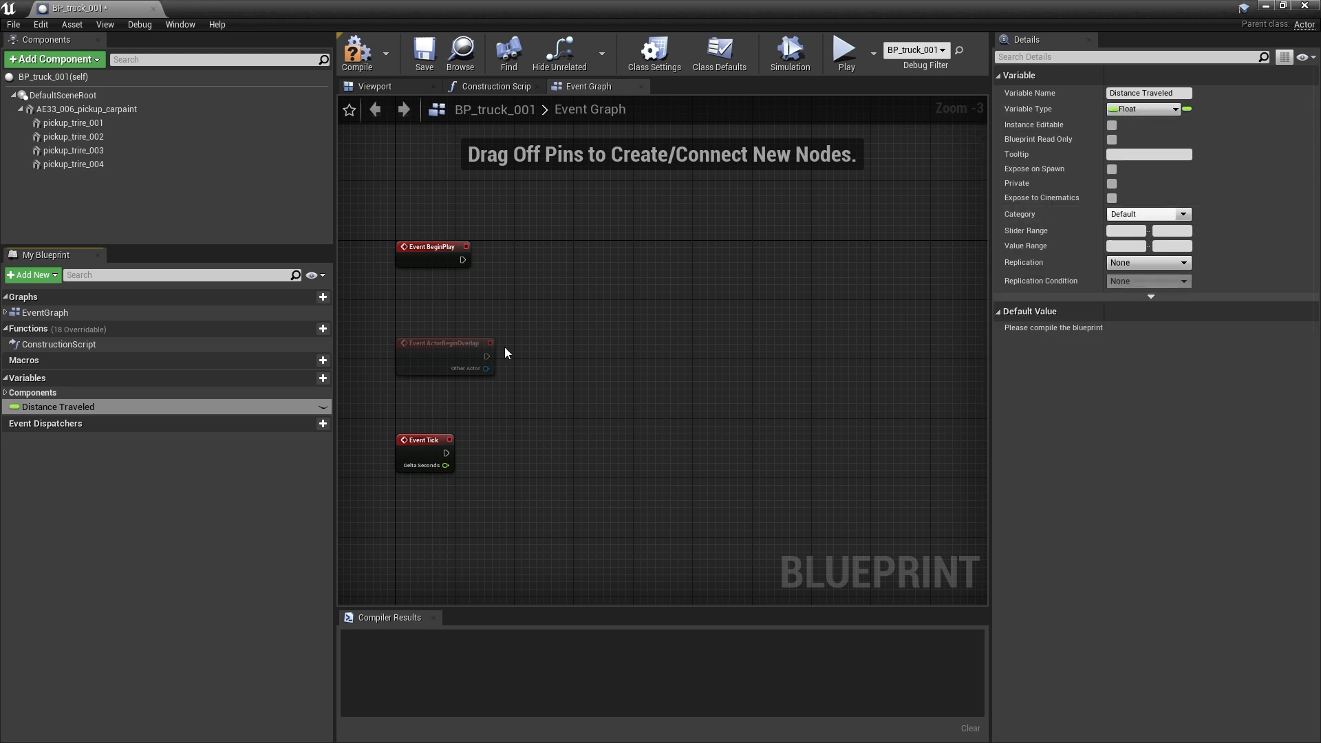
Add a second variable named Last Location and set its type to Vector.
click(318, 379)
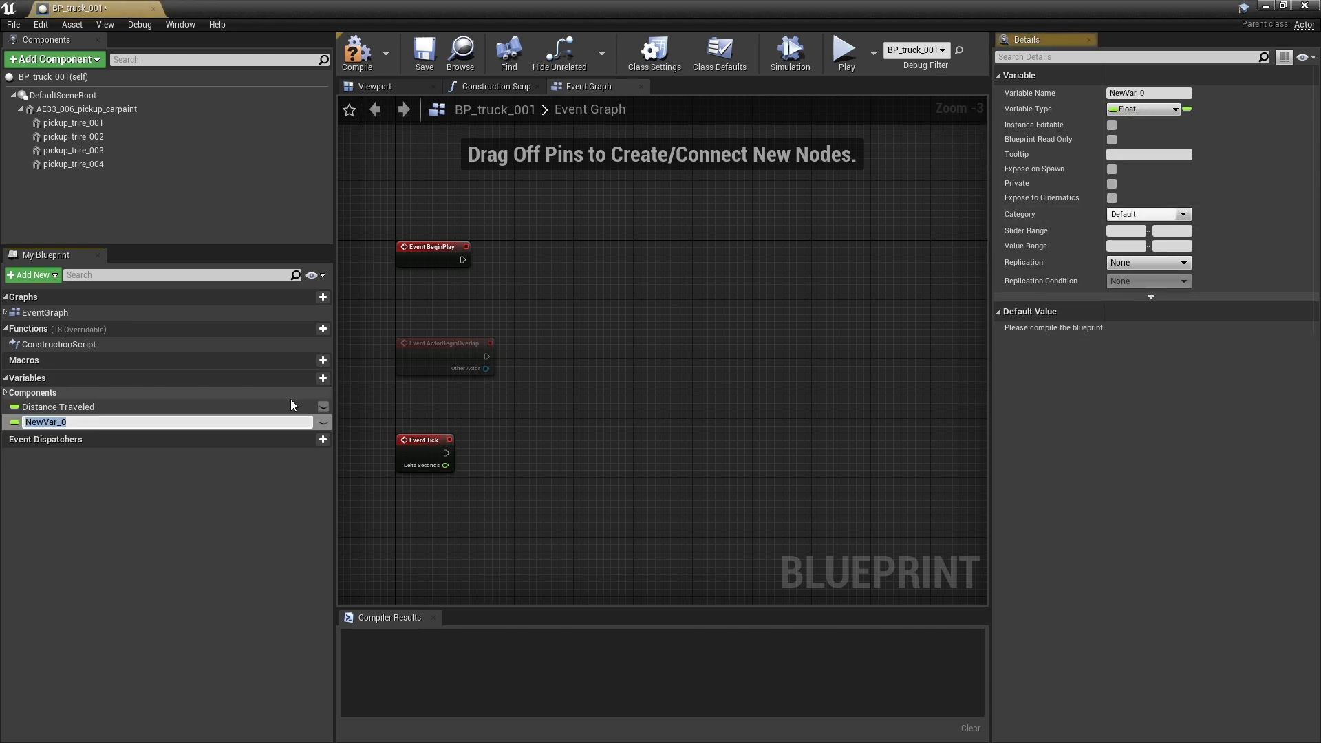
text(Last Location)
key(Return)
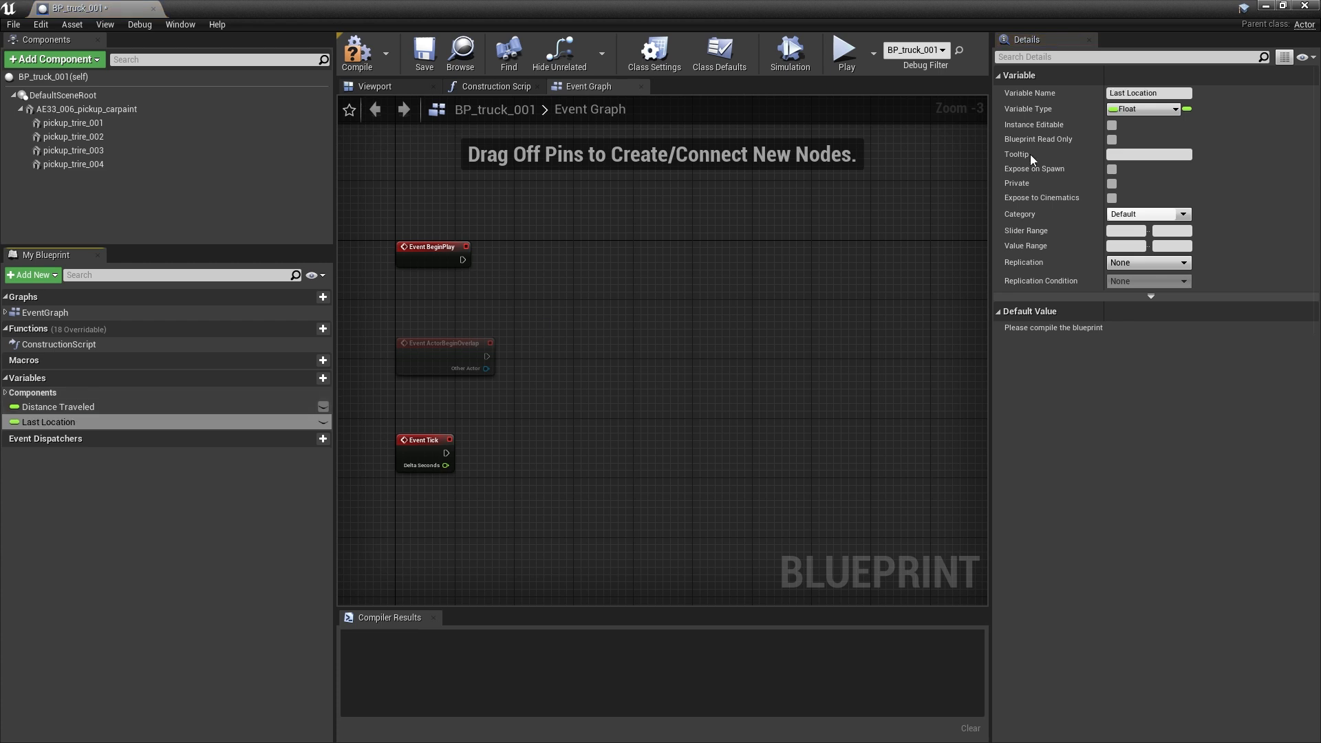
click(1139, 108)
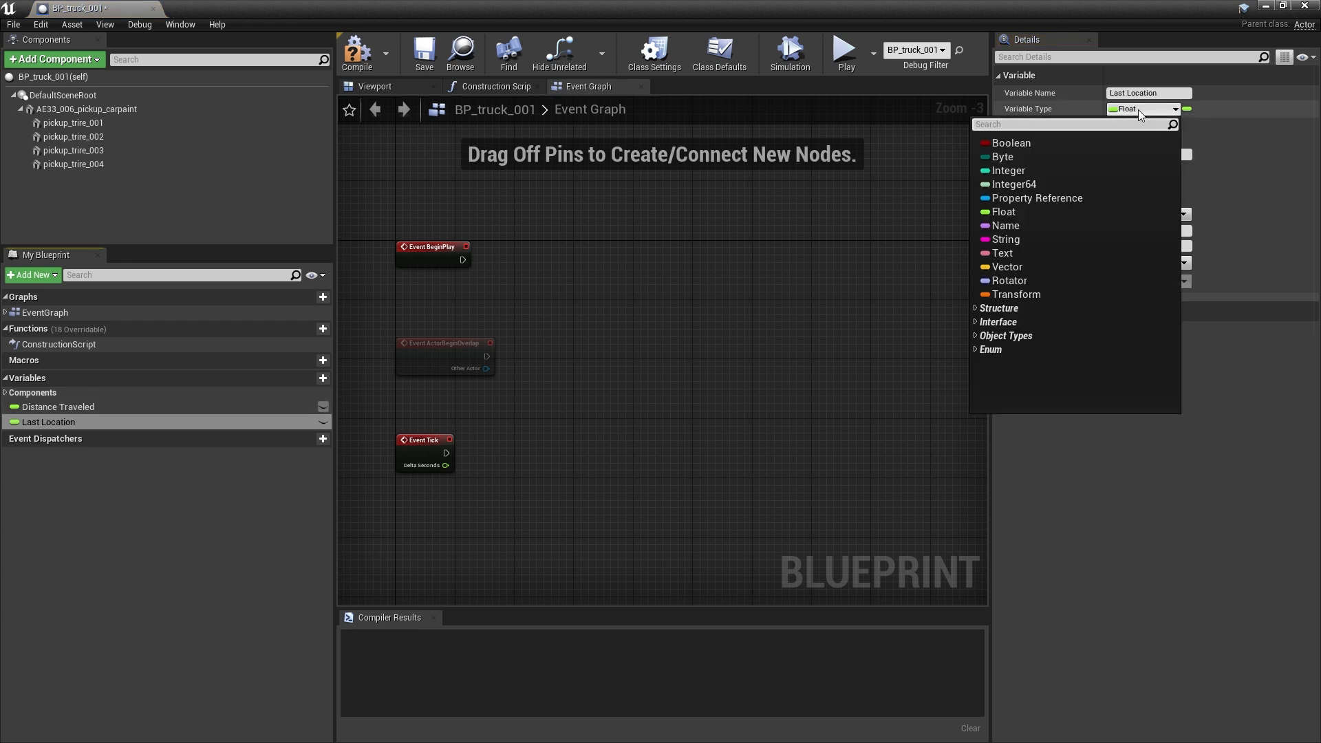
click(997, 267)
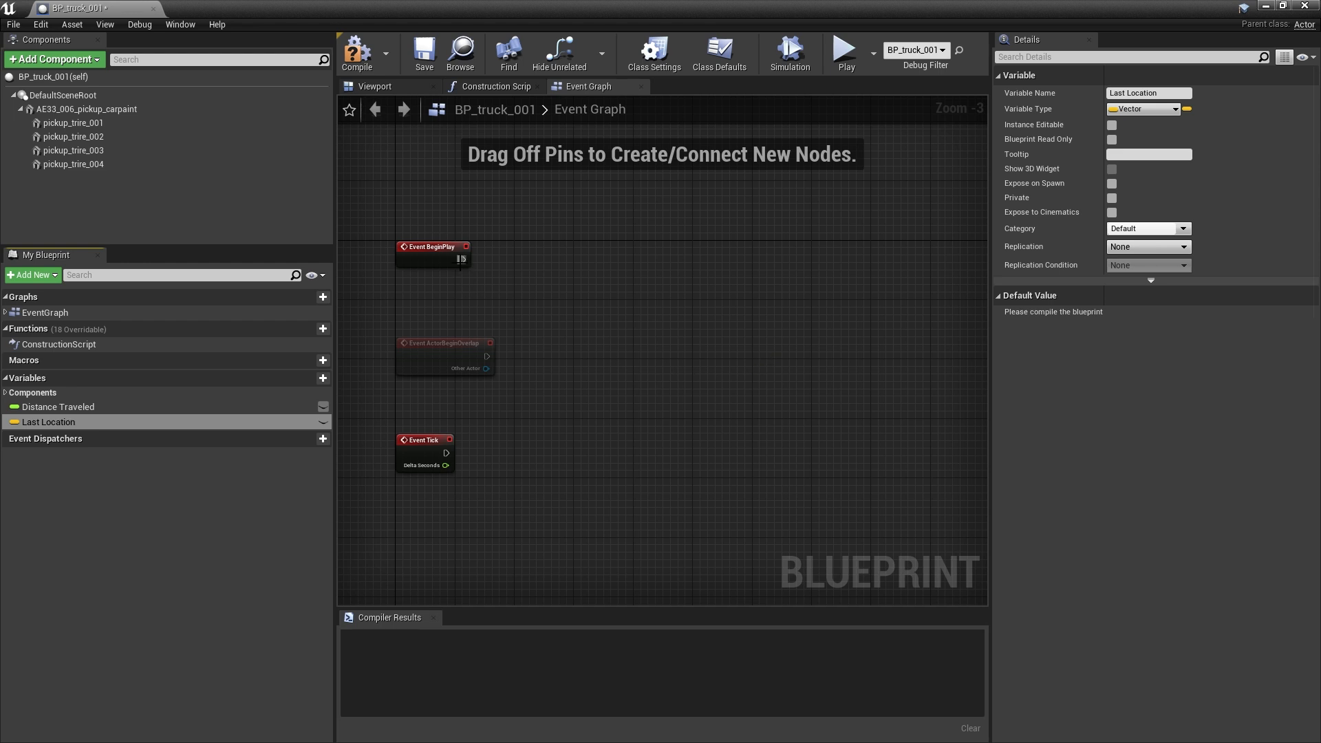
Add a Set Timer by Function Name node after Event BeginPlay with function name EventTick, time 1.0 and looping enabled.
scroll(460, 260, up, 2)
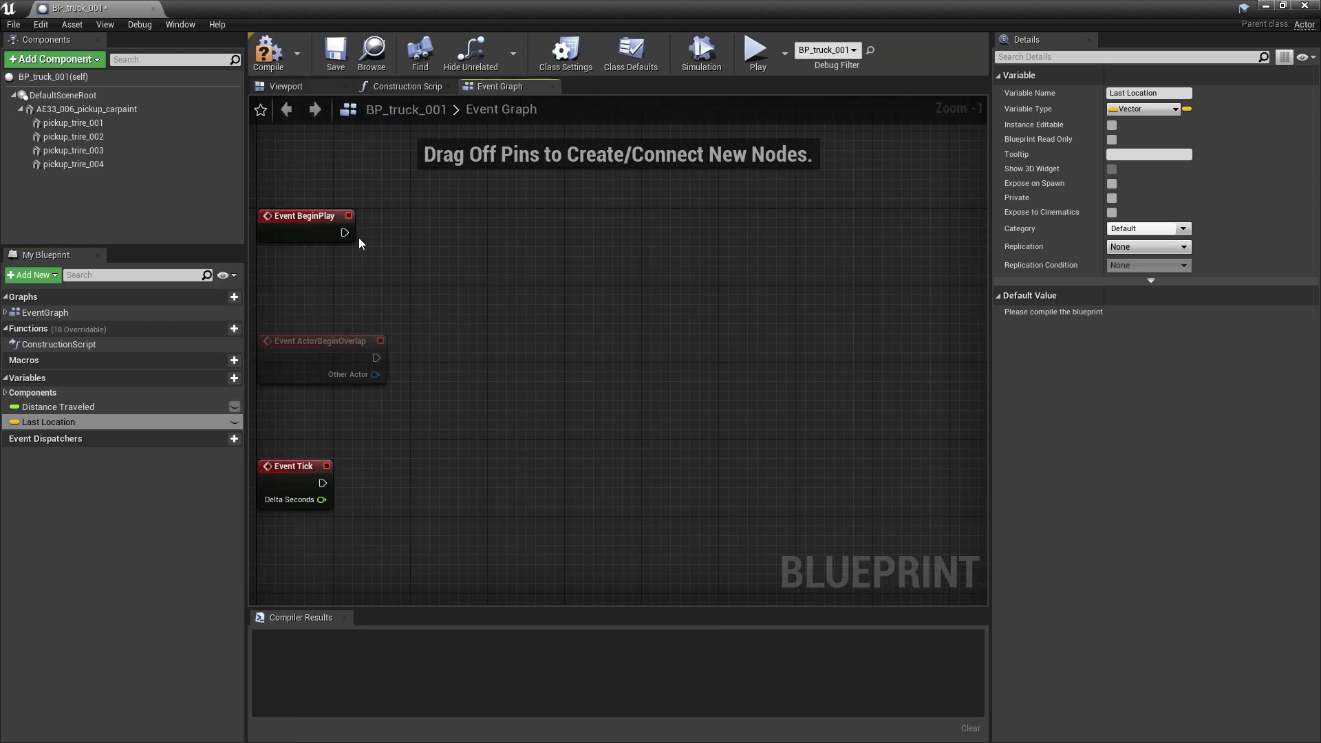
drag(343, 233, 598, 238)
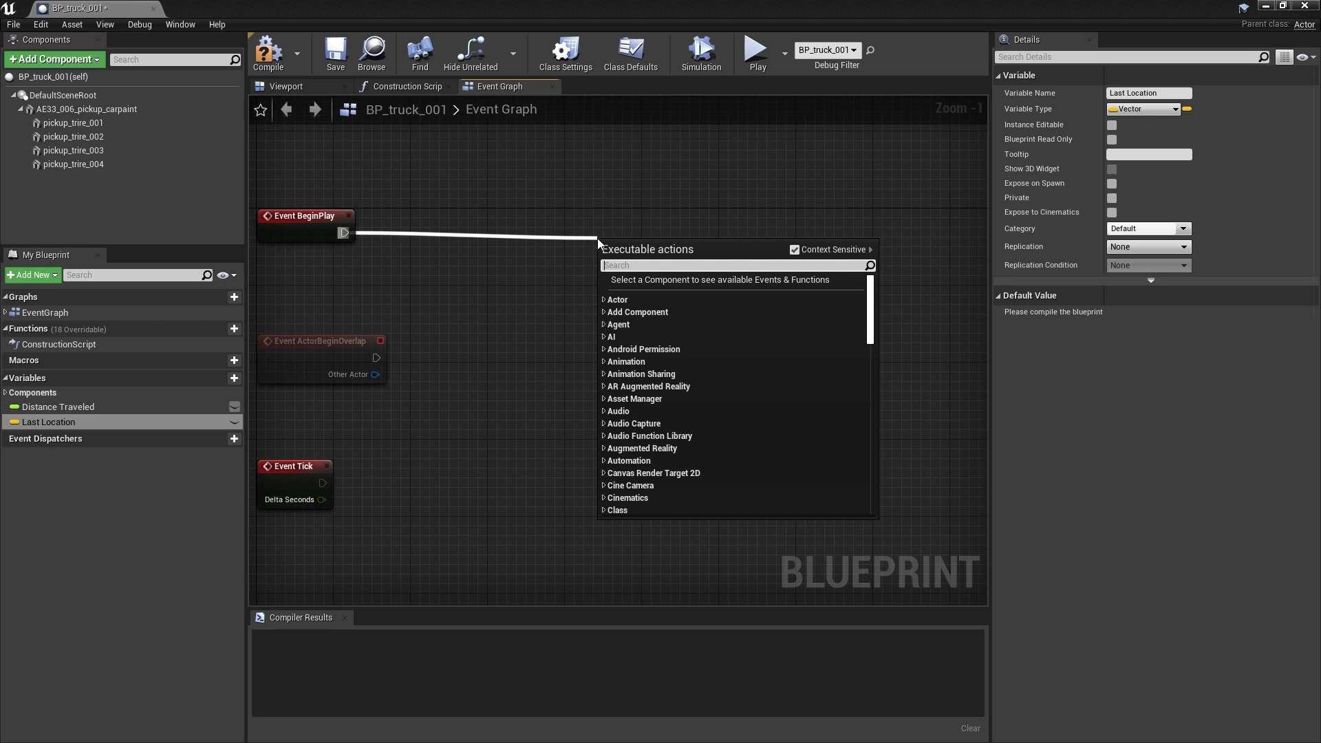
text(set timer)
key(Return)
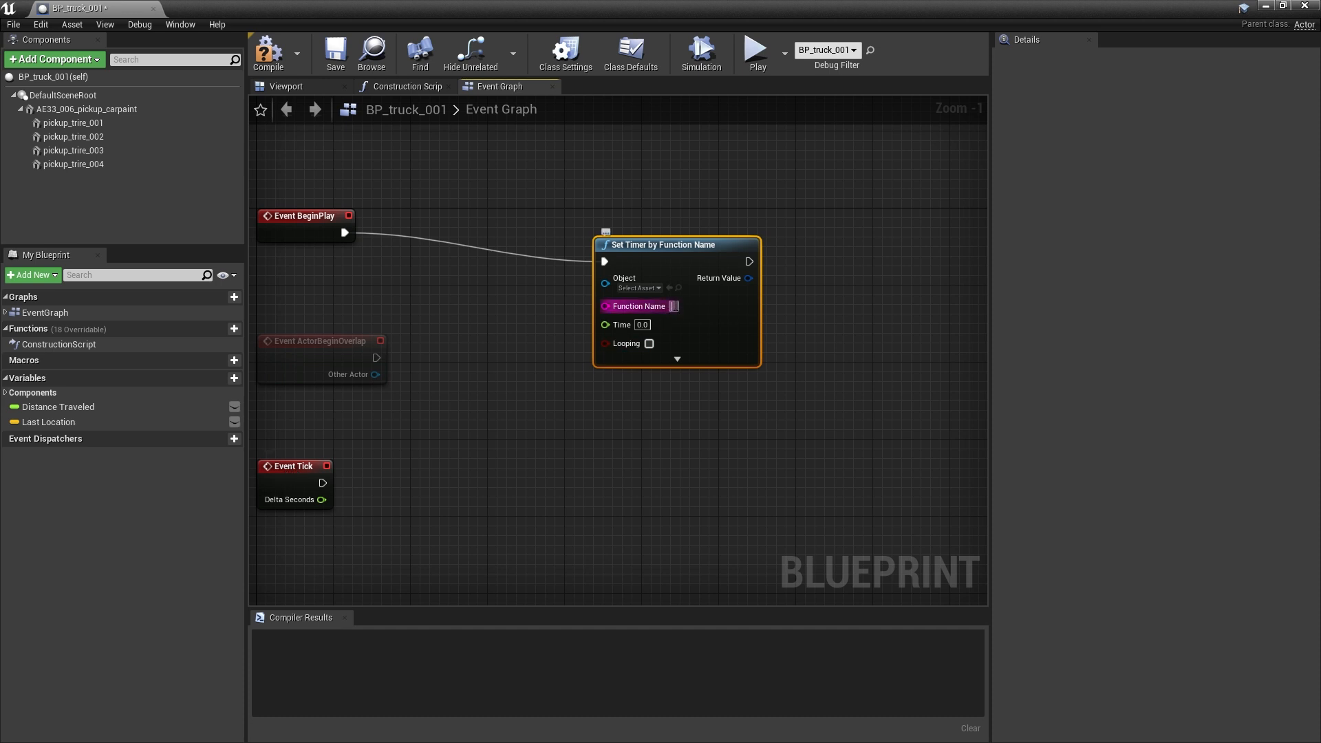
text(EventTick)
key(Return)
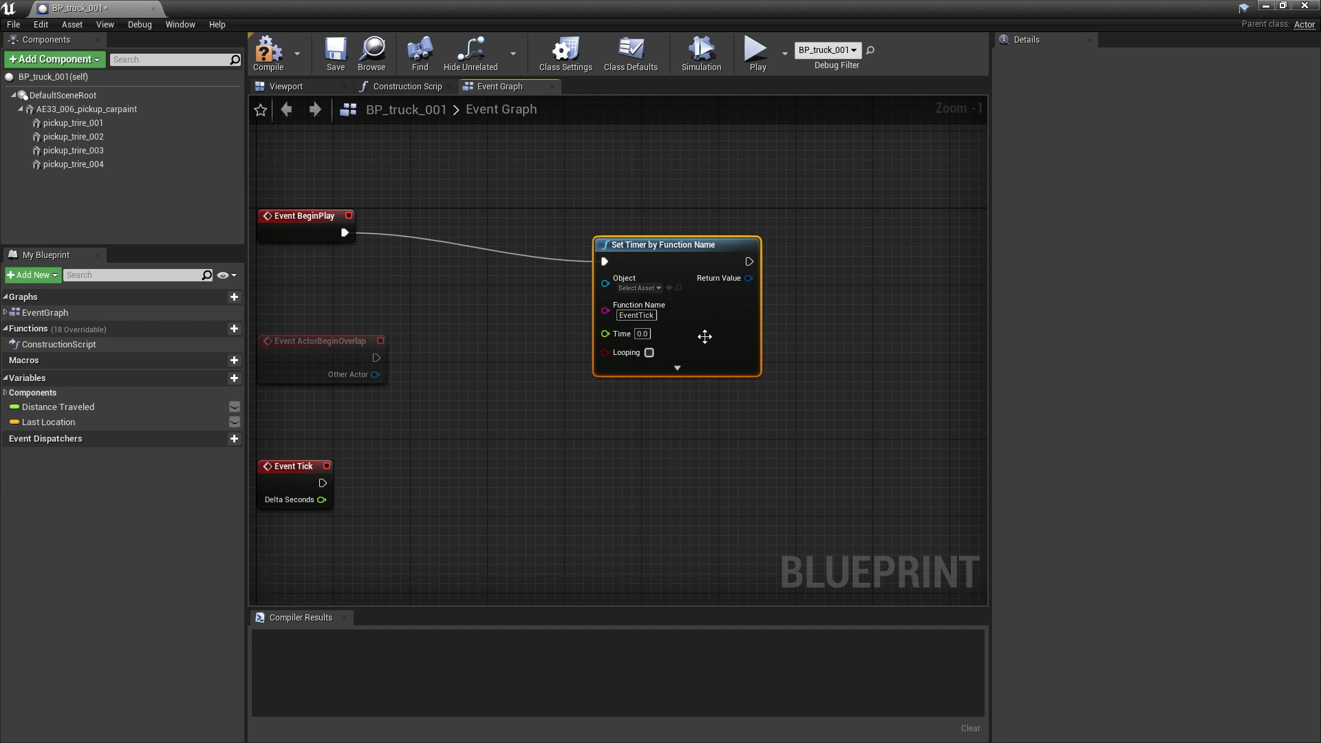
click(641, 334)
Add a Set Last Location node executed after the timer node, and move both nodes up beside Event BeginPlay.
drag(49, 422, 873, 246)
click(894, 278)
right_drag(897, 278, 789, 301)
drag(639, 283, 777, 285)
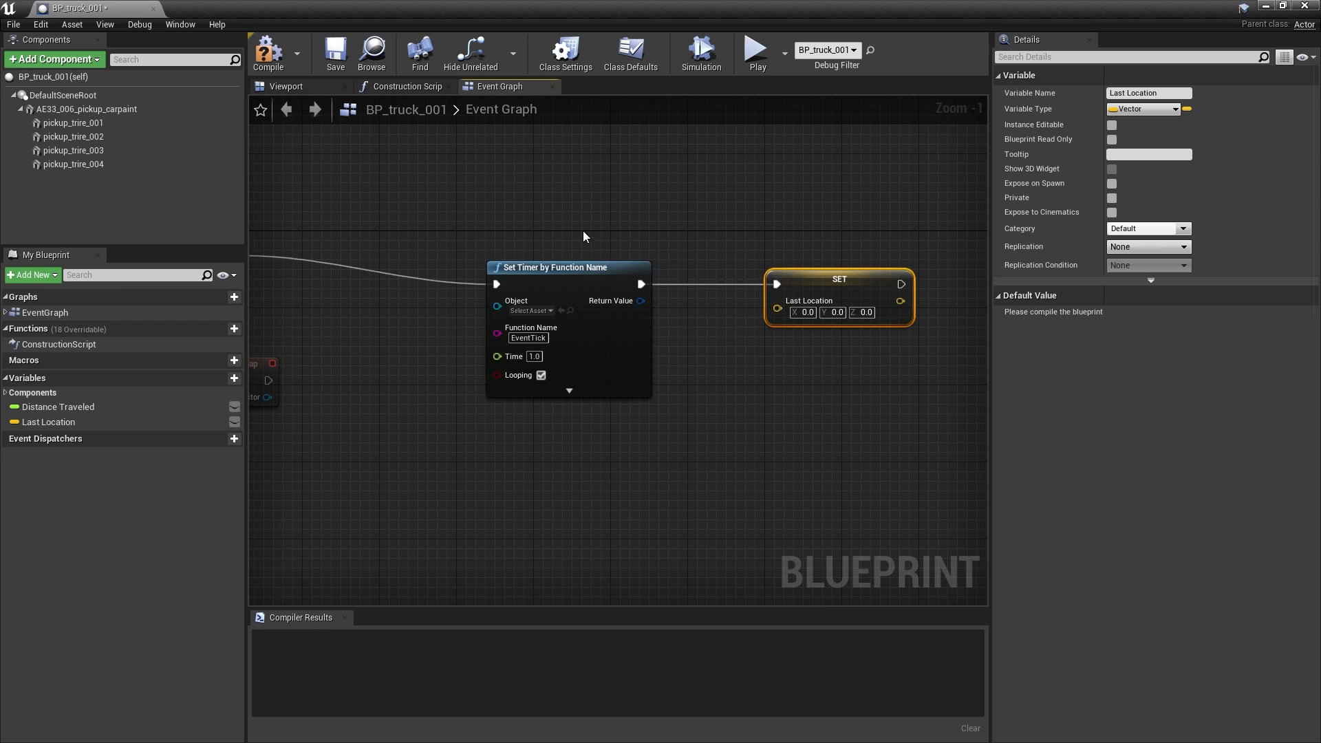
drag(566, 215, 659, 403)
right_drag(659, 403, 781, 417)
drag(684, 279, 543, 189)
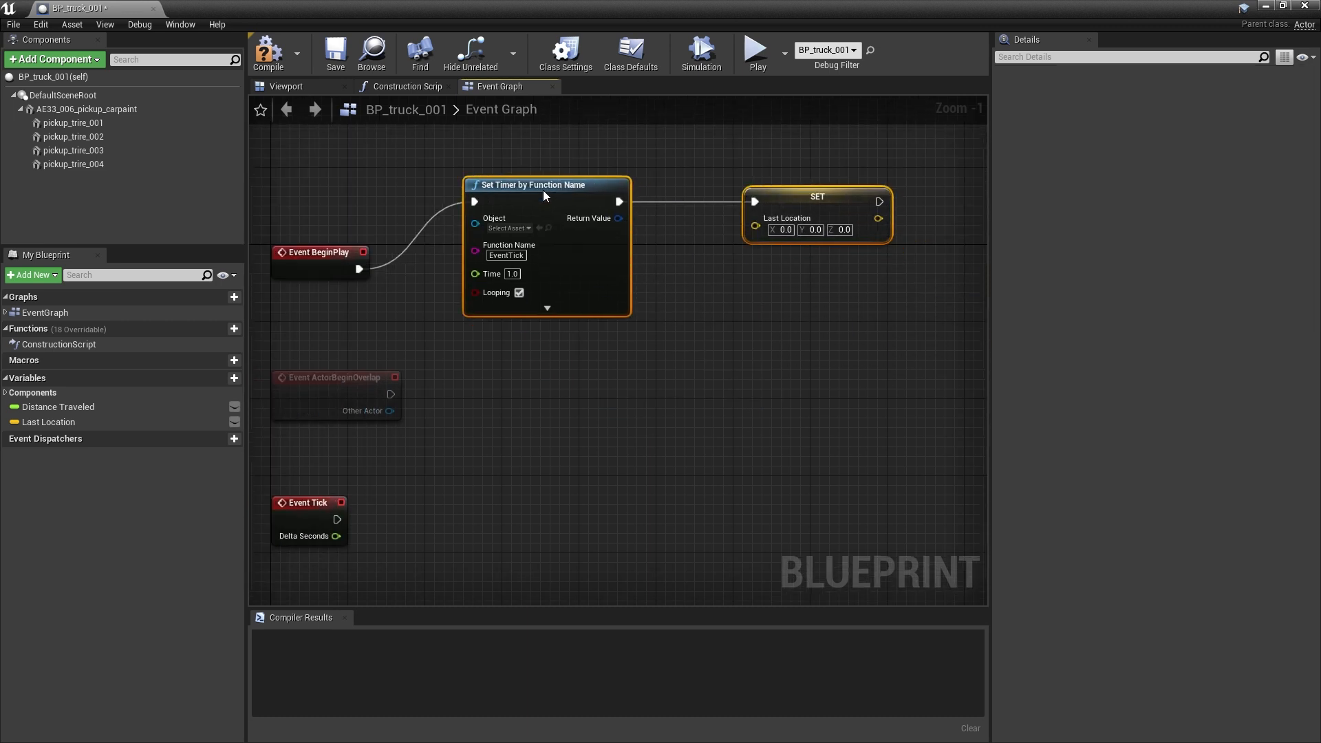
click(757, 330)
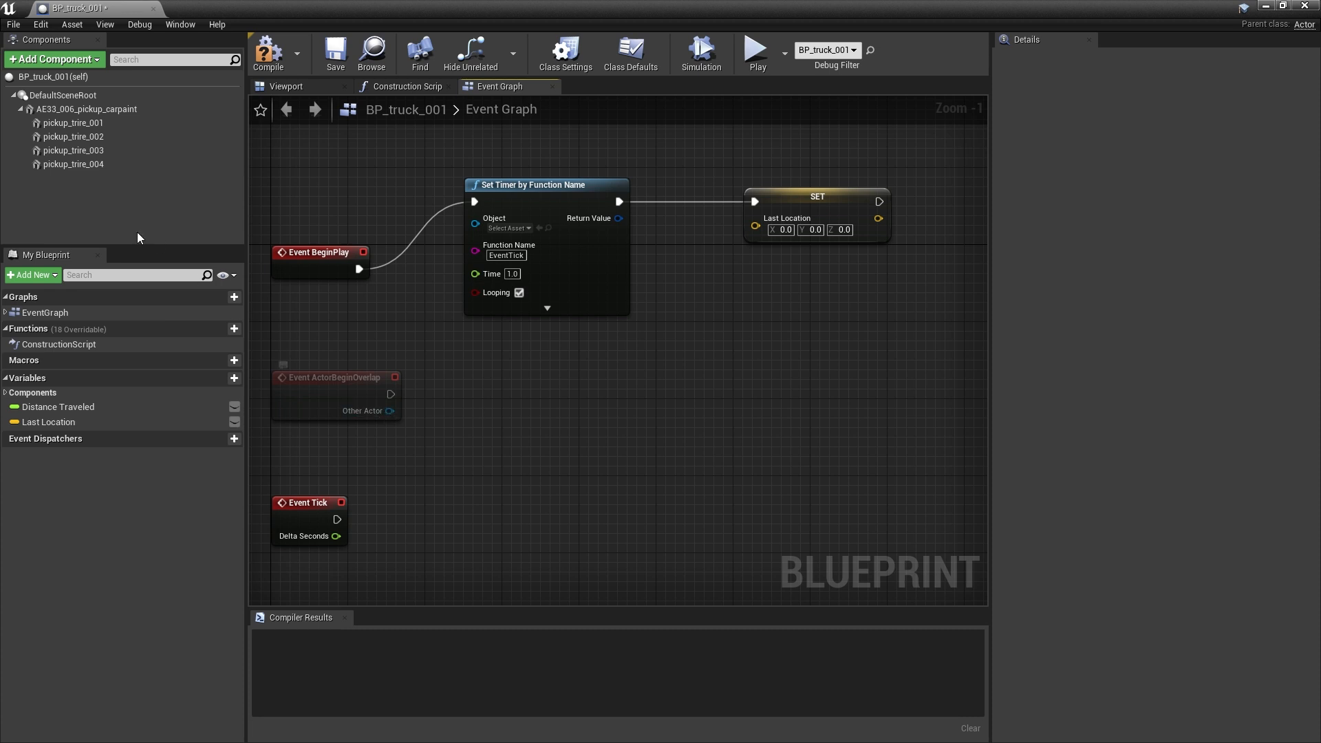
Feed the GetWorldLocation of pickup_trire_001 into the Set Last Location node and arrange the nodes neatly.
drag(92, 125, 683, 335)
text(worldloca)
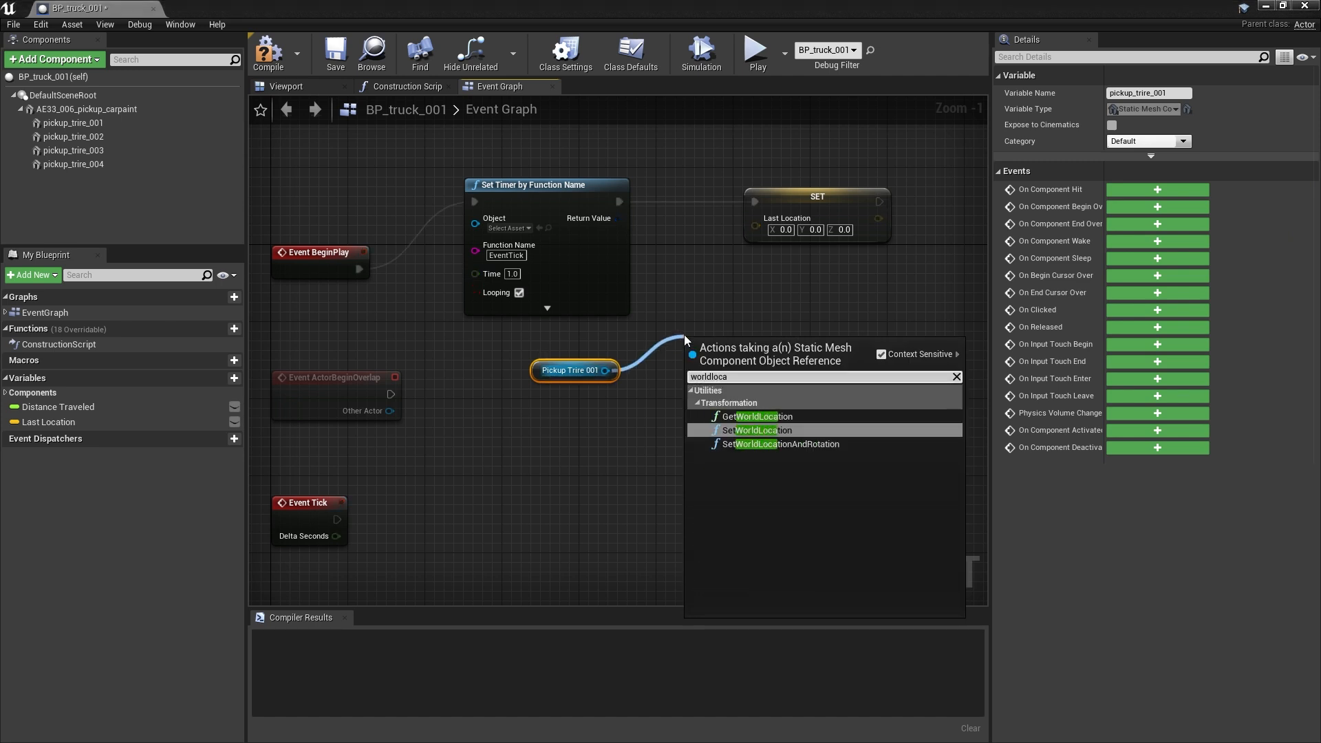
key(Up)
key(Return)
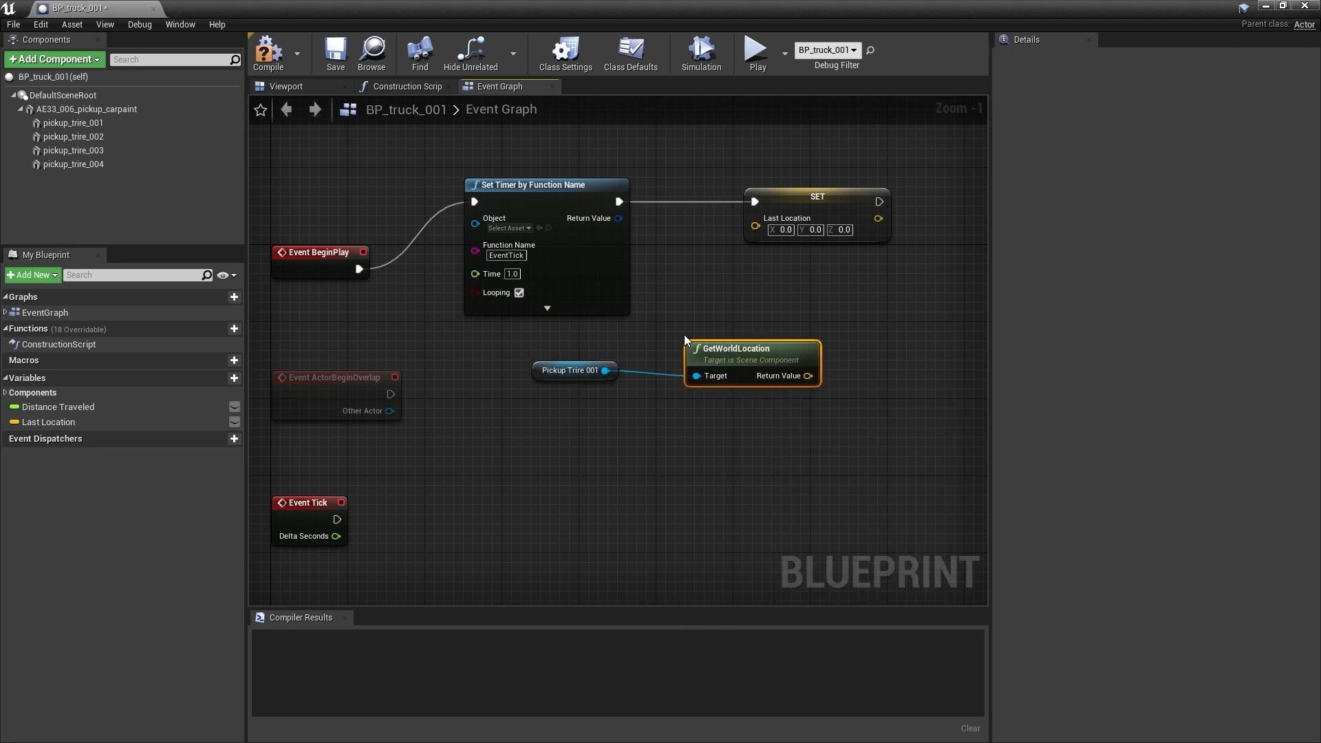
drag(808, 376, 754, 224)
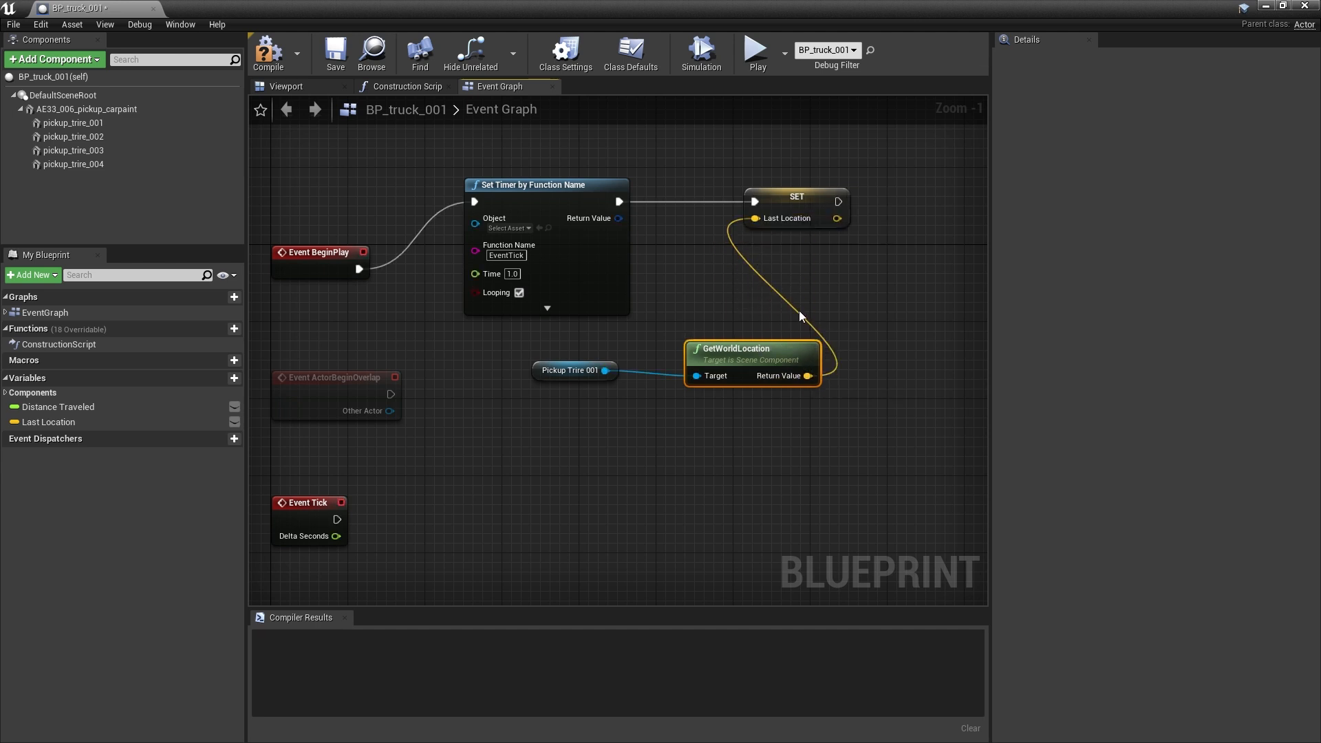
drag(764, 348, 735, 261)
drag(799, 194, 877, 203)
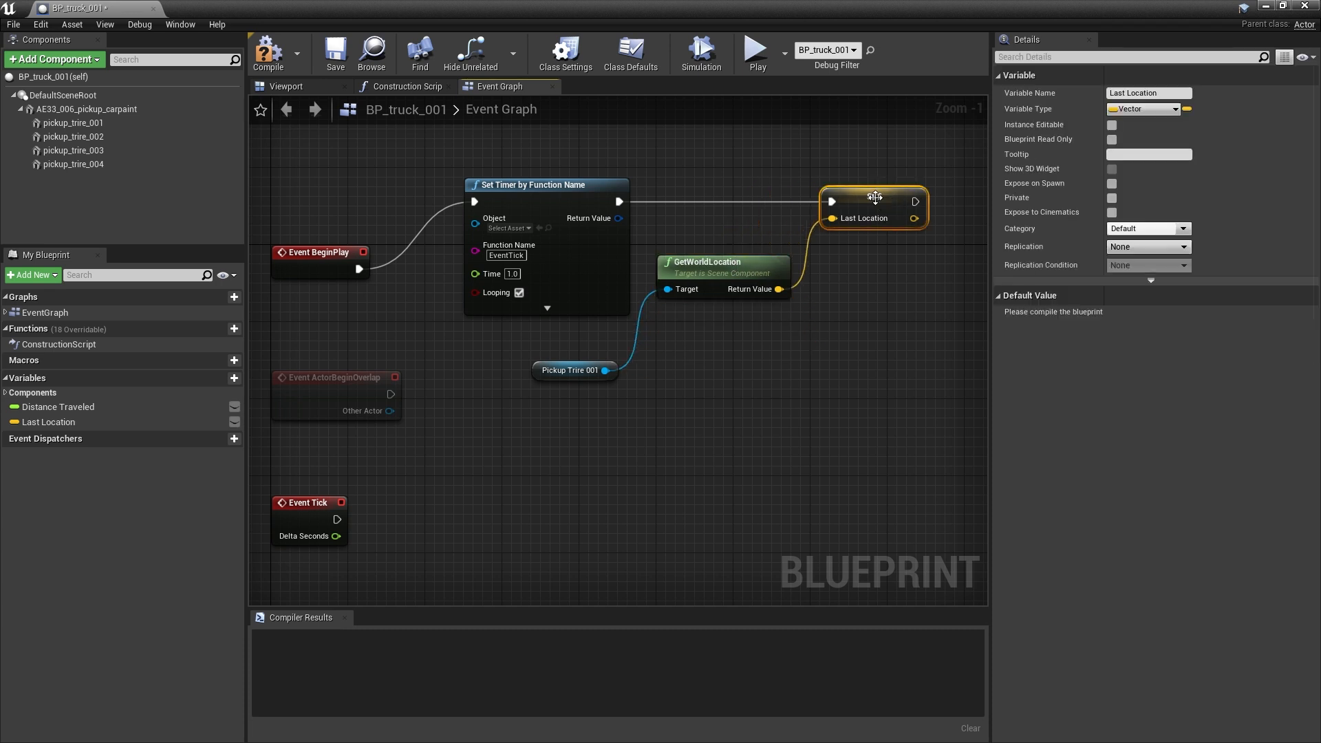
click(569, 370)
Add a Set Distance Traveled node and connect it to the execution output of Event Tick.
right_drag(717, 451, 641, 408)
right_drag(561, 413, 628, 381)
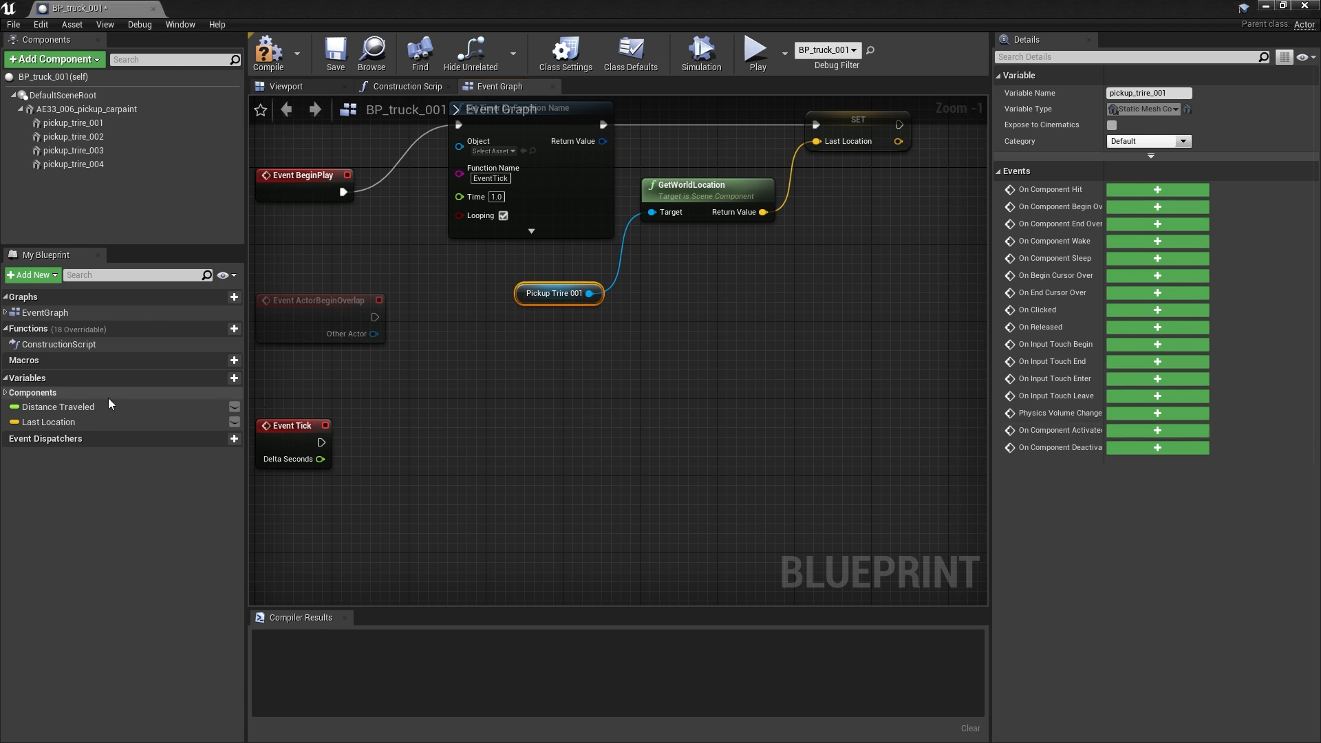
drag(75, 408, 600, 410)
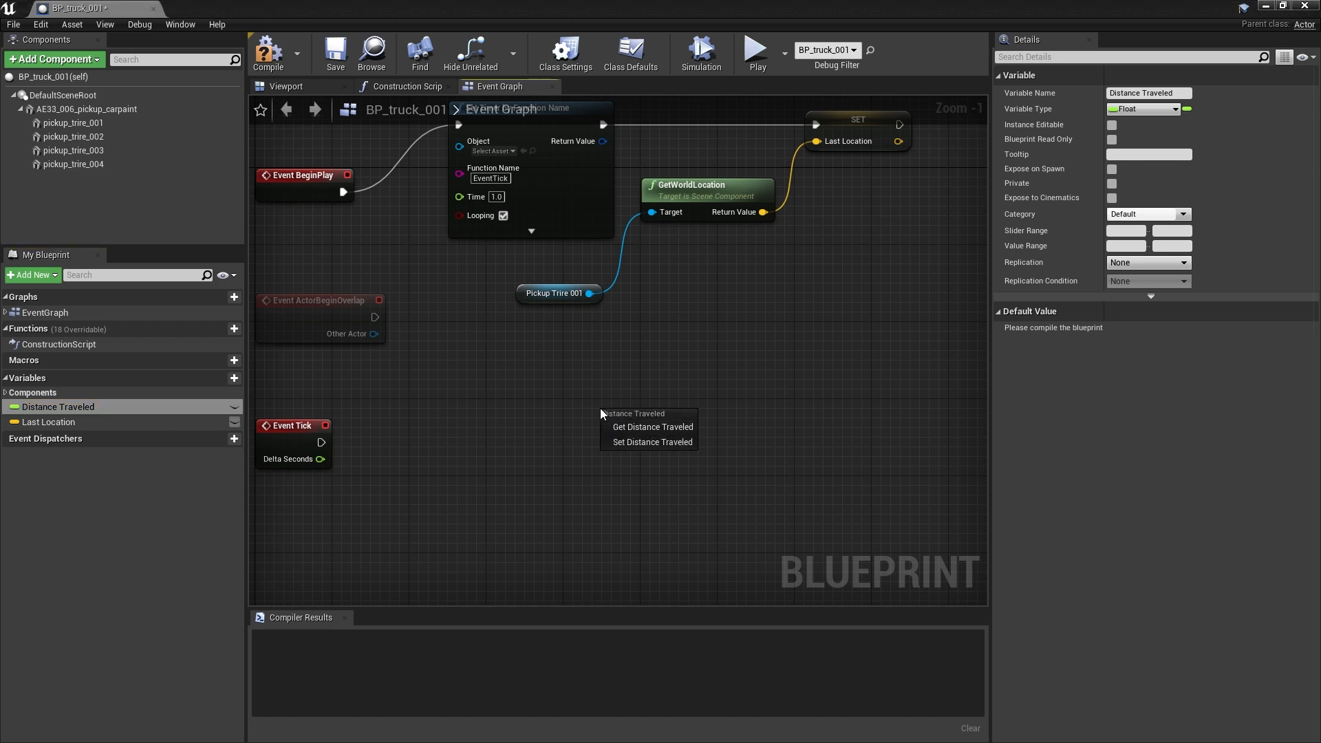
click(612, 442)
drag(320, 443, 822, 436)
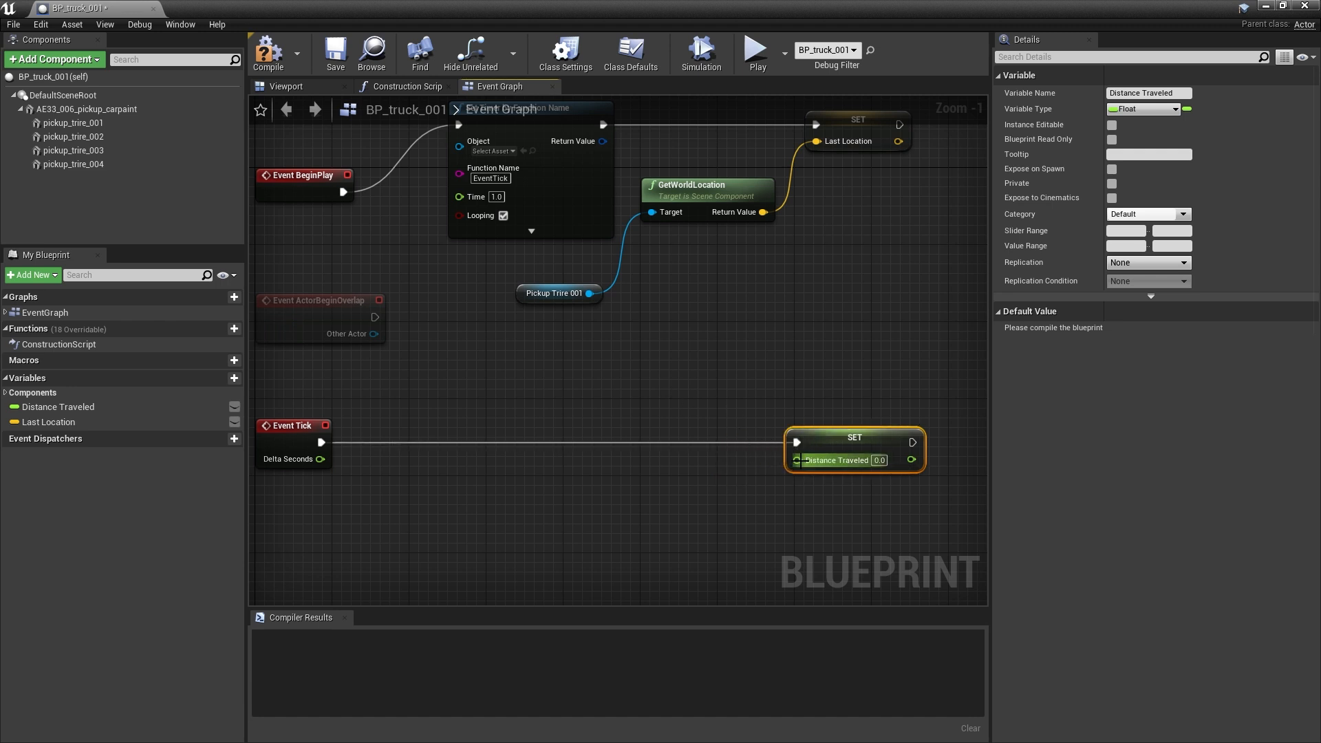
Add a vector - vector node that subtracts the GetWorldLocation result from the Last Location variable.
right_drag(575, 347, 659, 386)
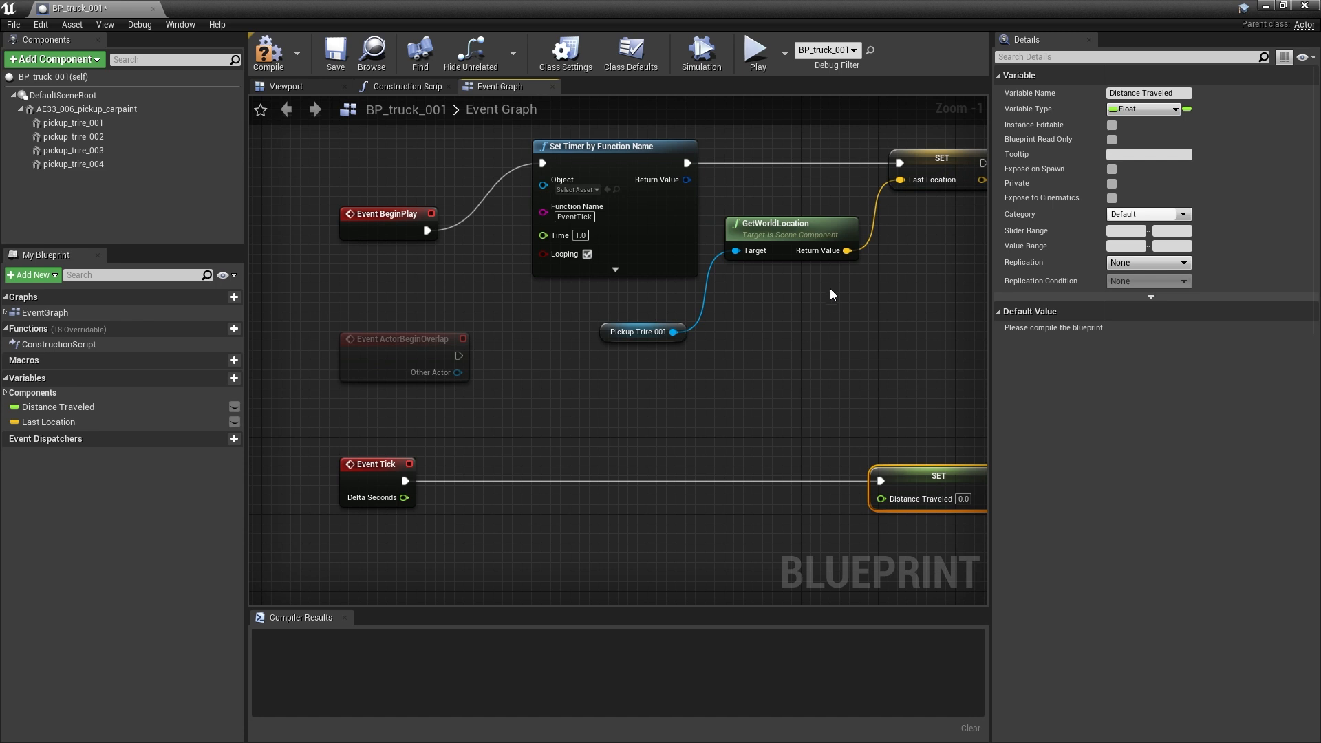
drag(847, 251, 772, 412)
text(minus)
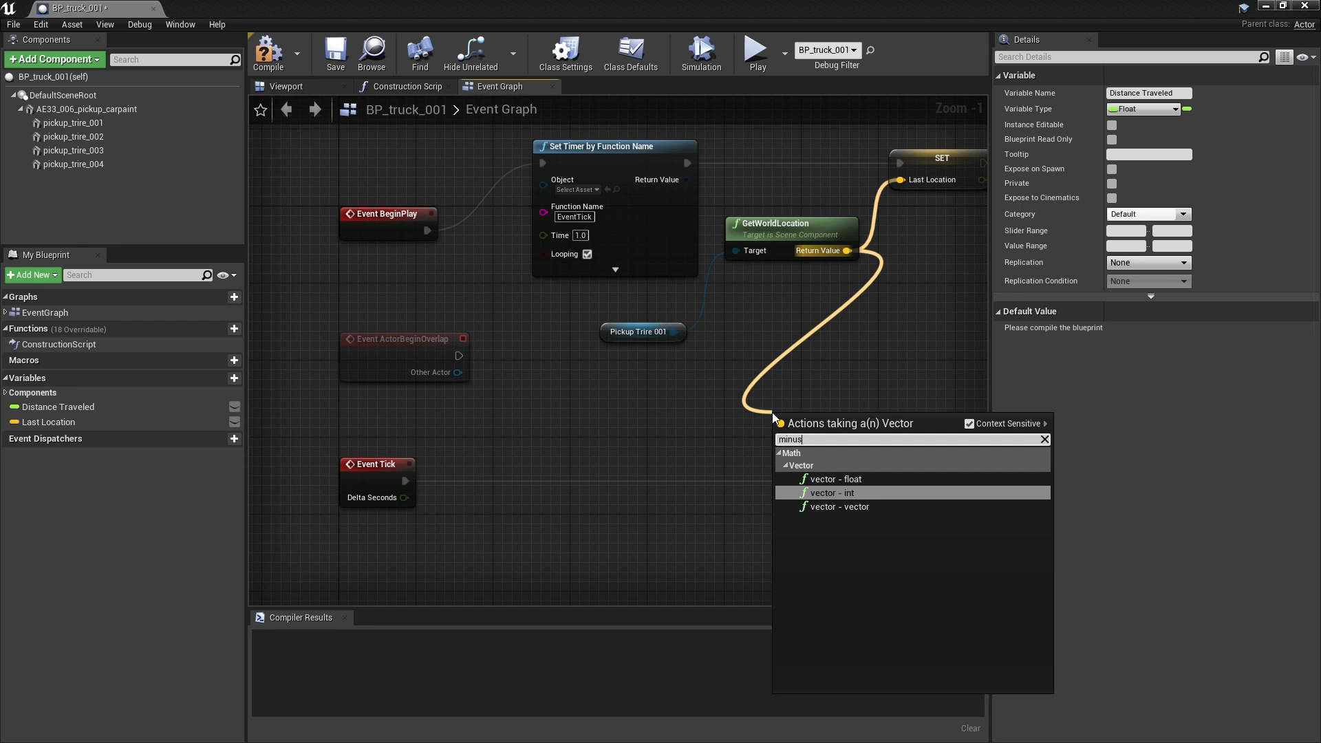
key(Down)
key(Return)
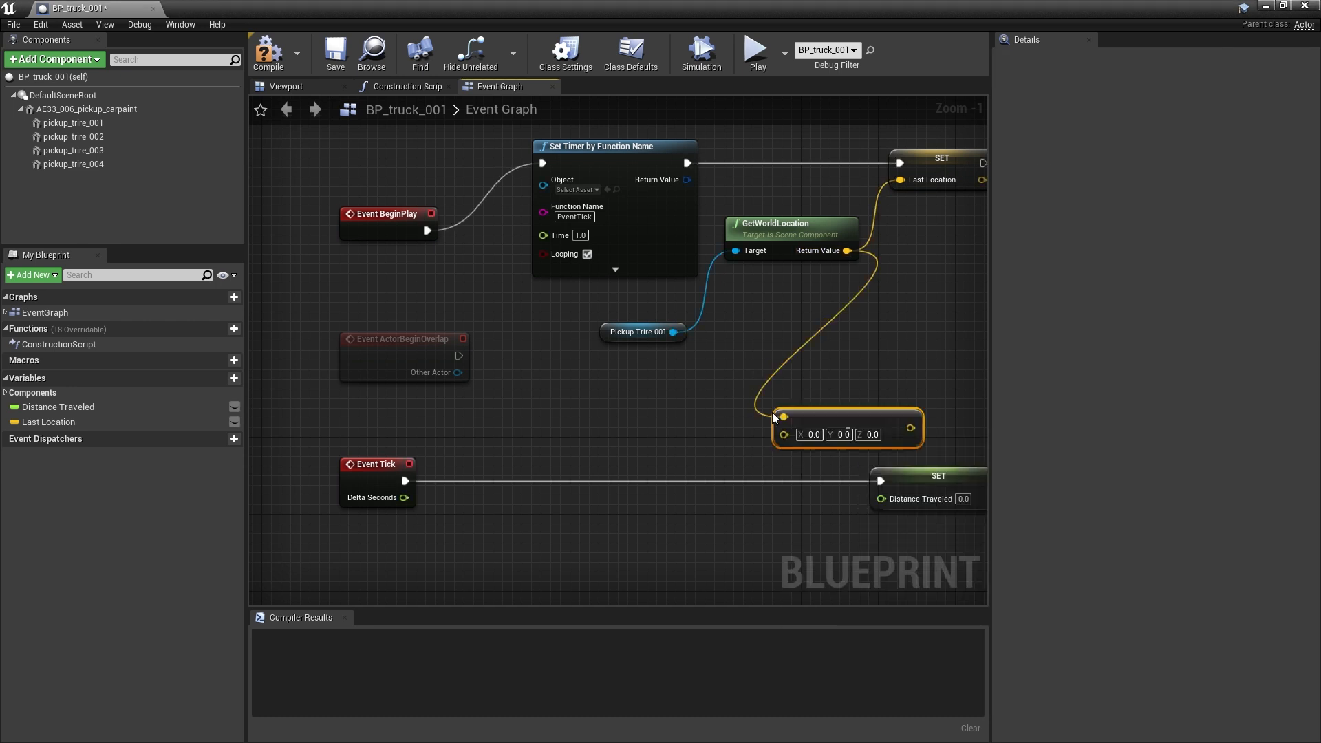
drag(847, 250, 780, 436)
drag(69, 421, 817, 398)
click(683, 395)
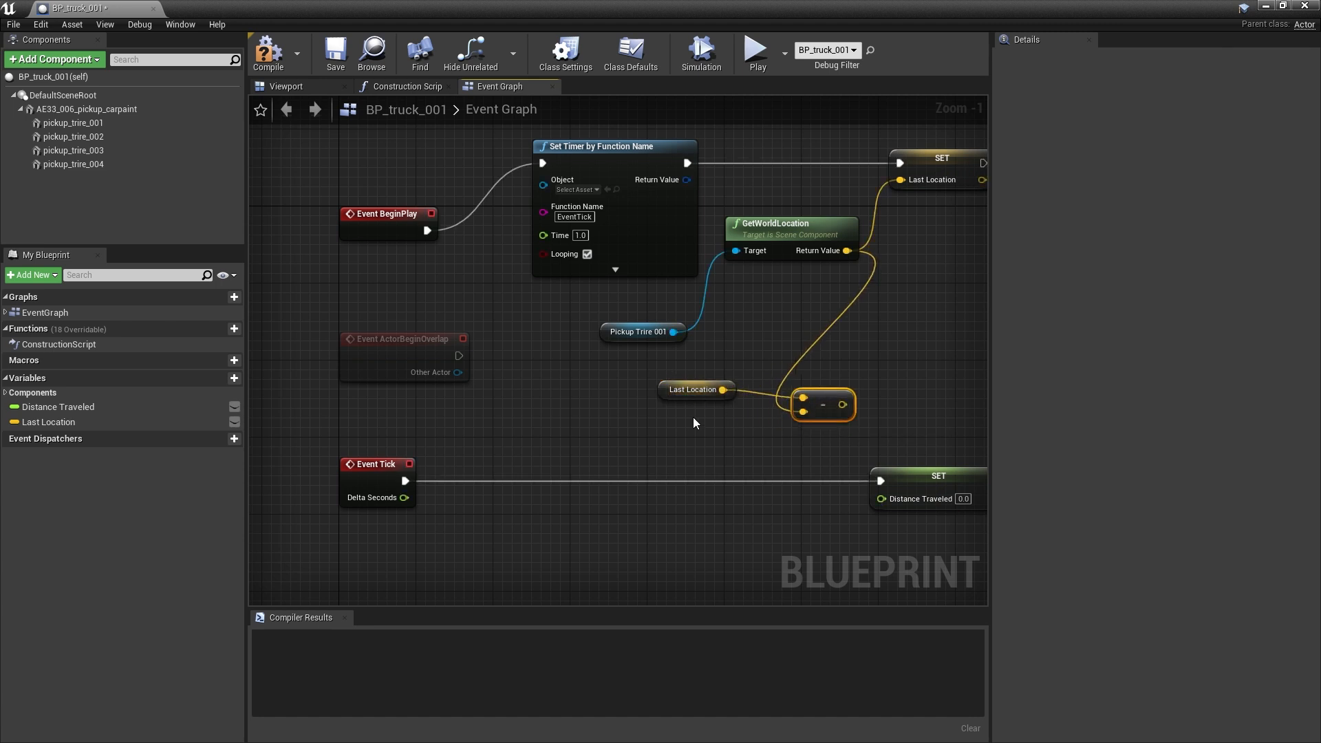
Move the Set Distance Traveled node farther along and add a VectorLength node on the subtraction result.
right_drag(898, 362, 645, 303)
drag(655, 420, 827, 419)
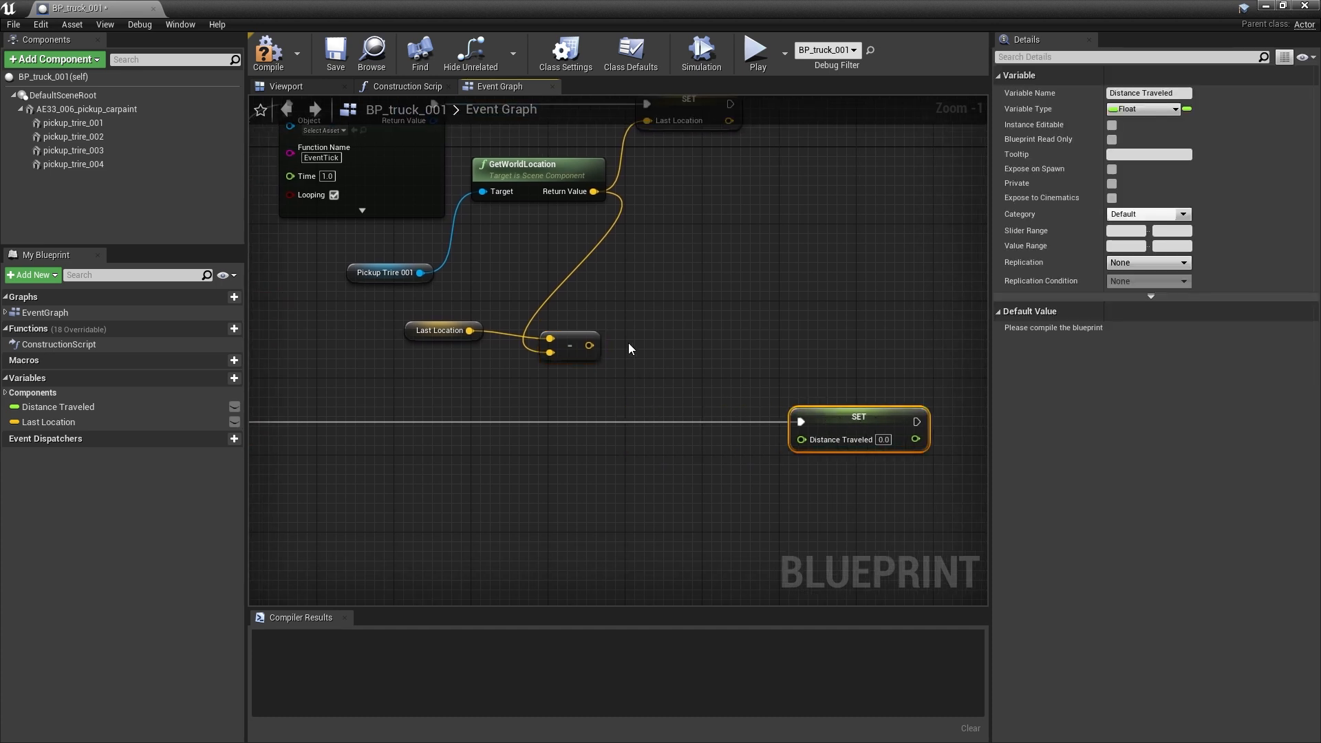
drag(589, 345, 684, 345)
text(vector len)
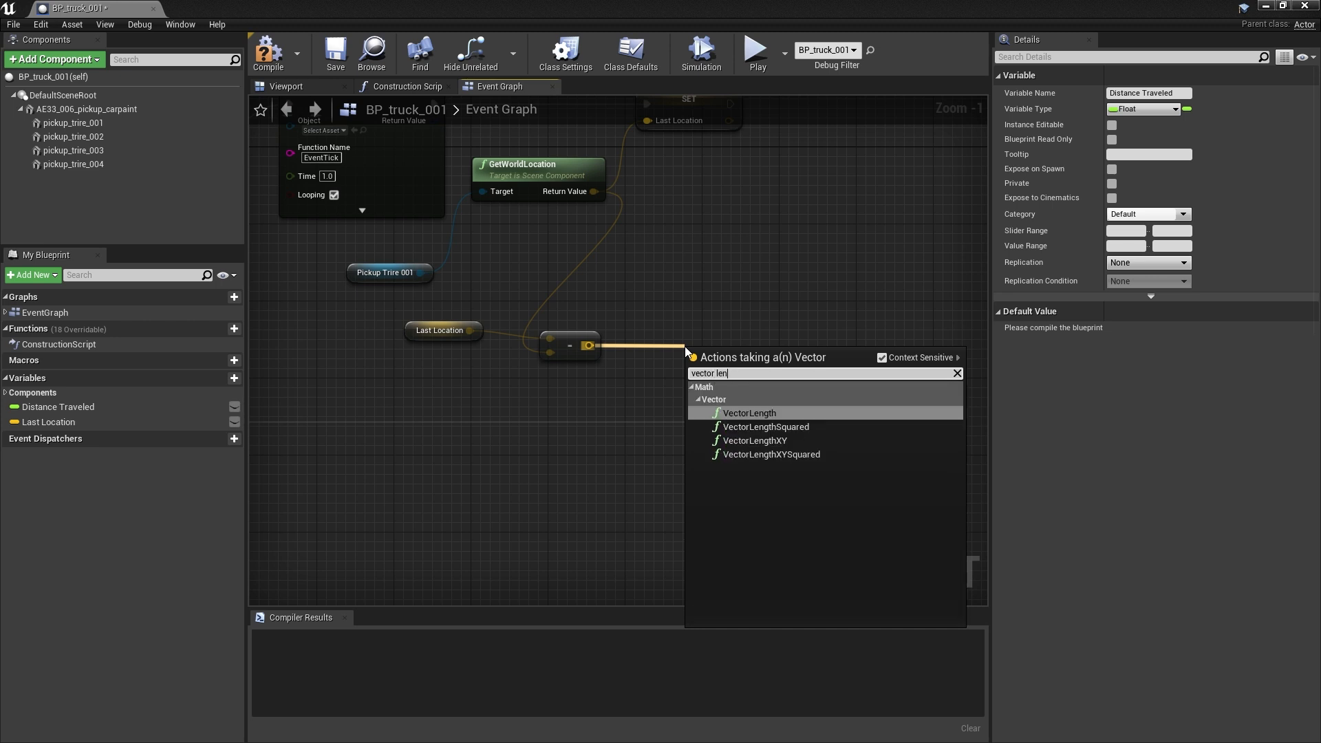
key(Return)
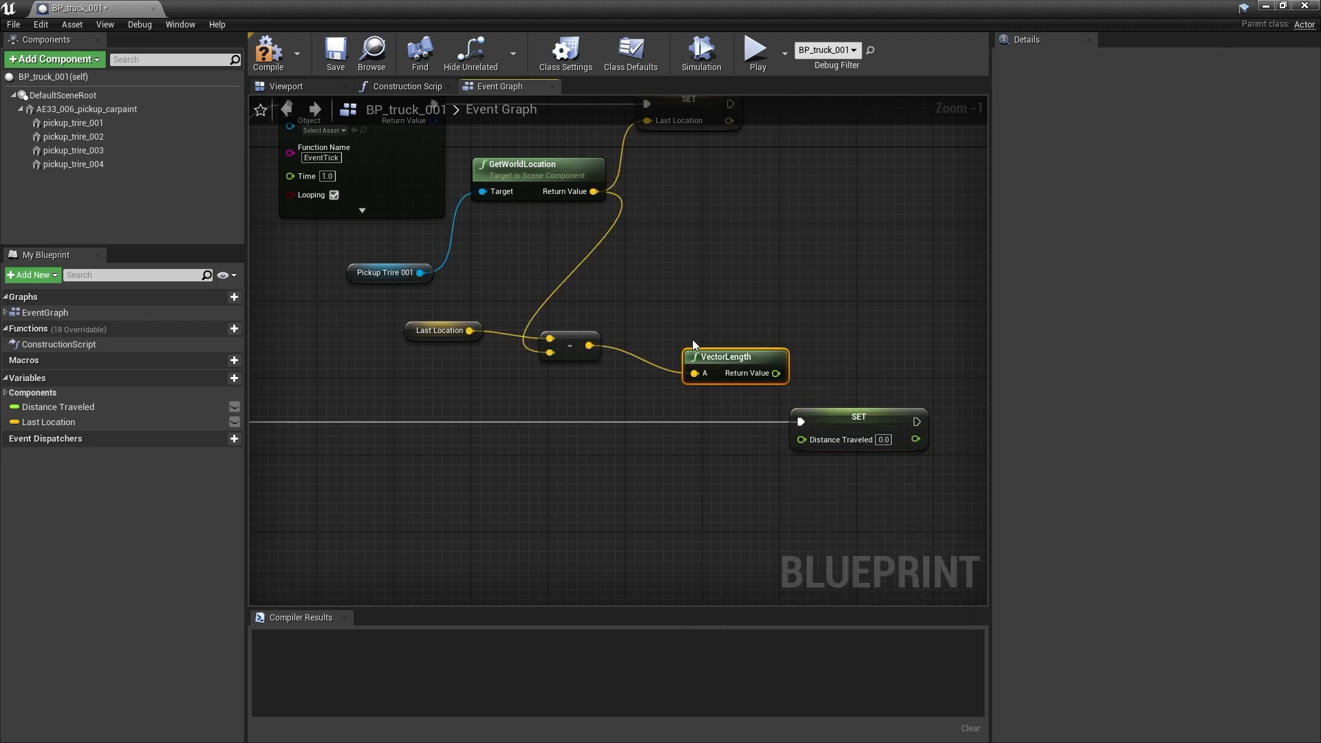
Add a float + float node that sums the VectorLength result and the Distance Traveled variable.
drag(714, 352, 778, 336)
text(plus)
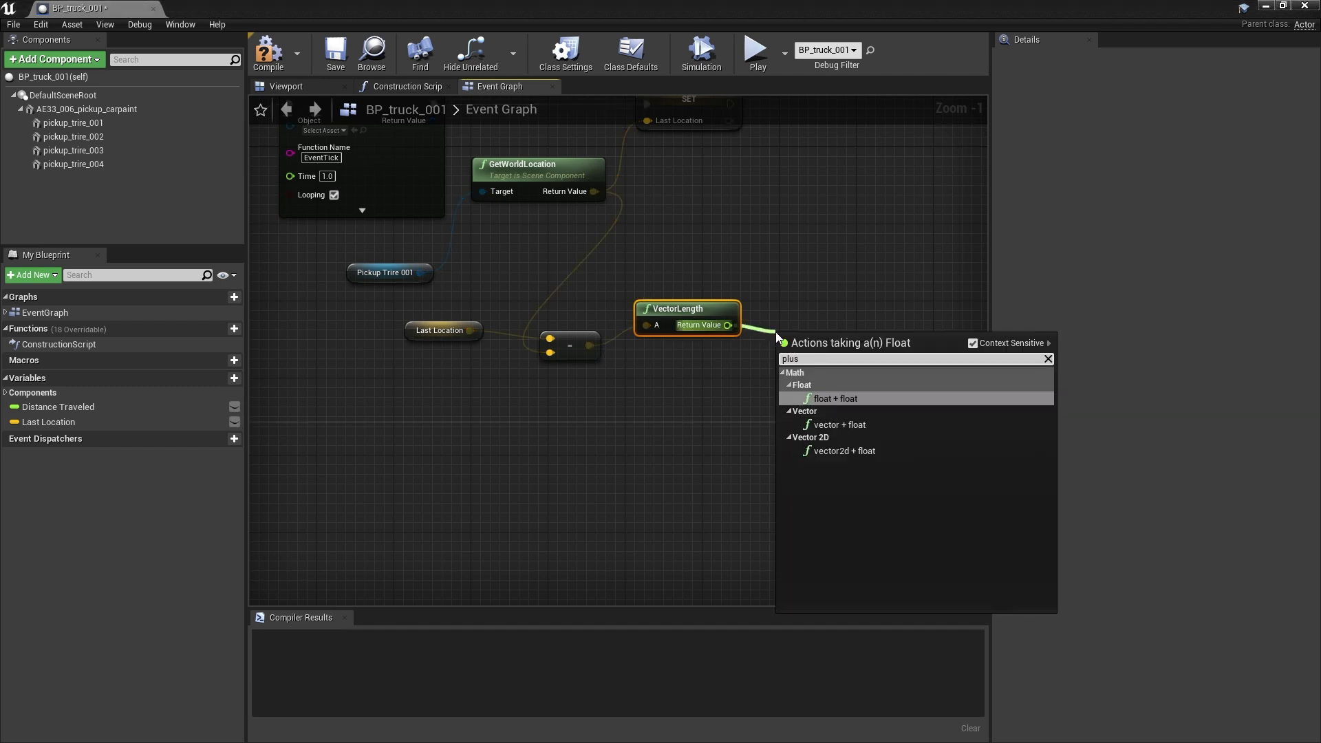
key(Down)
key(Up)
key(Return)
drag(81, 406, 666, 373)
click(695, 391)
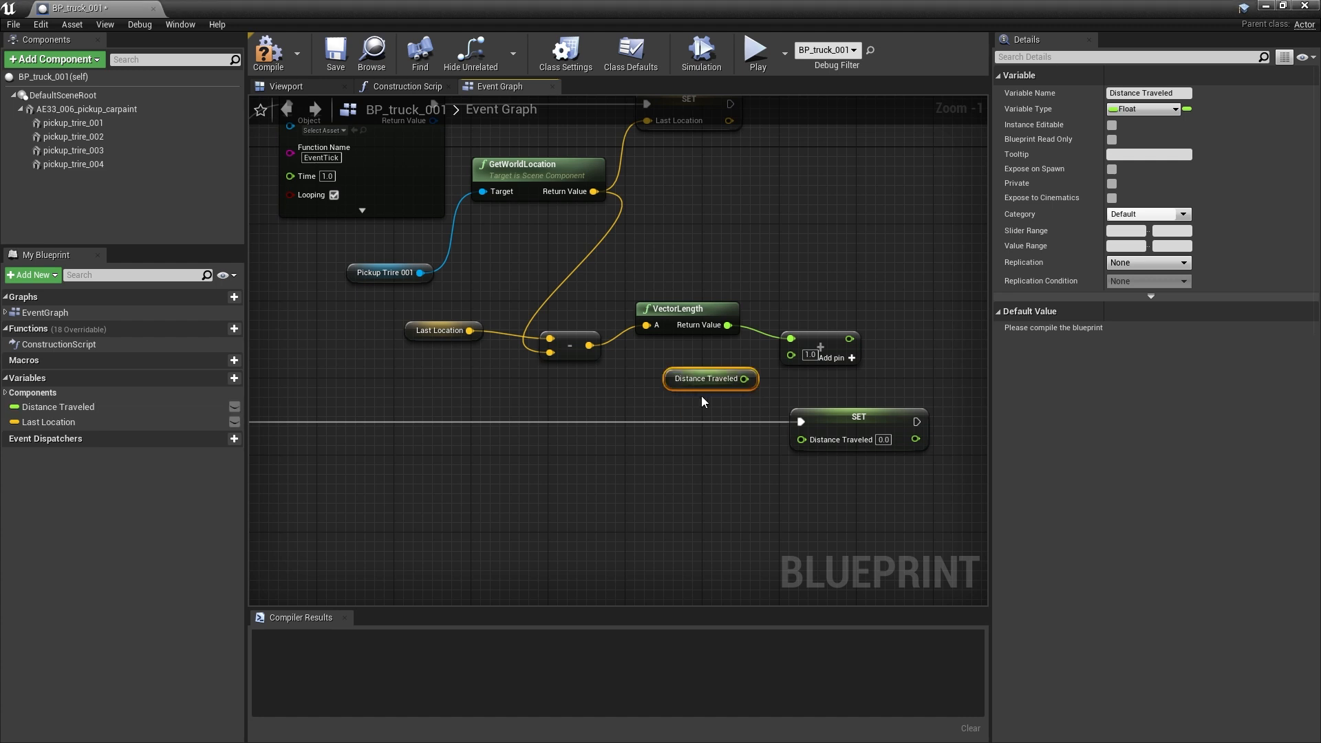
drag(745, 379, 795, 357)
drag(705, 377, 677, 367)
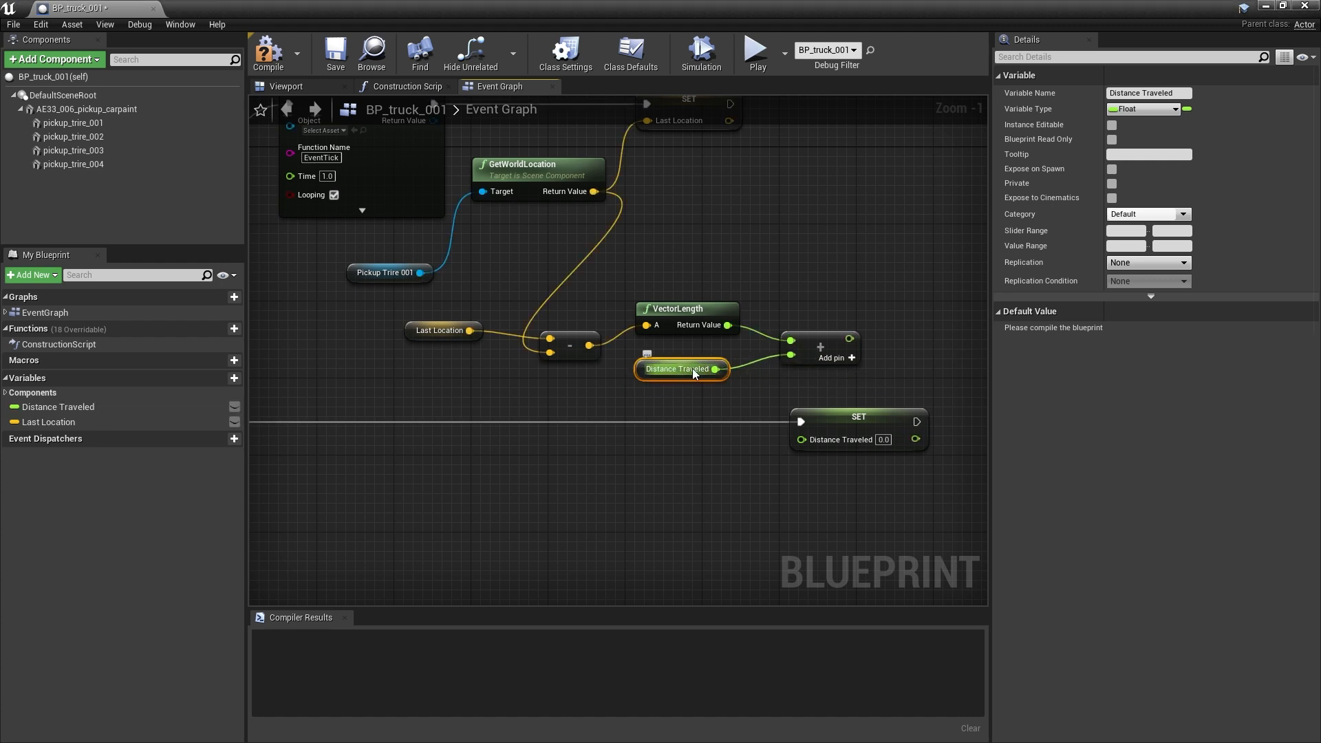
Space out the Set Distance Traveled node and connect the addition result to its value input.
drag(839, 418, 925, 419)
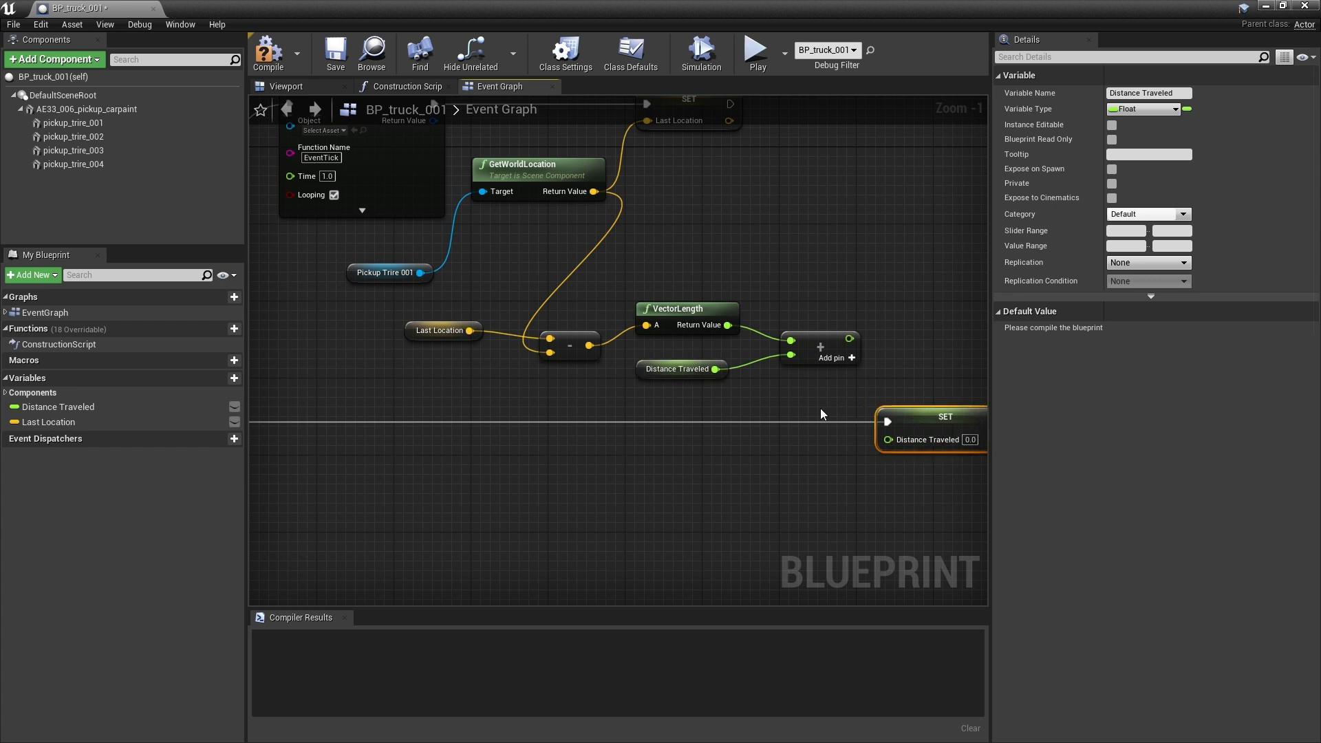
right_drag(793, 411, 608, 388)
drag(664, 315, 749, 385)
right_drag(491, 418, 649, 469)
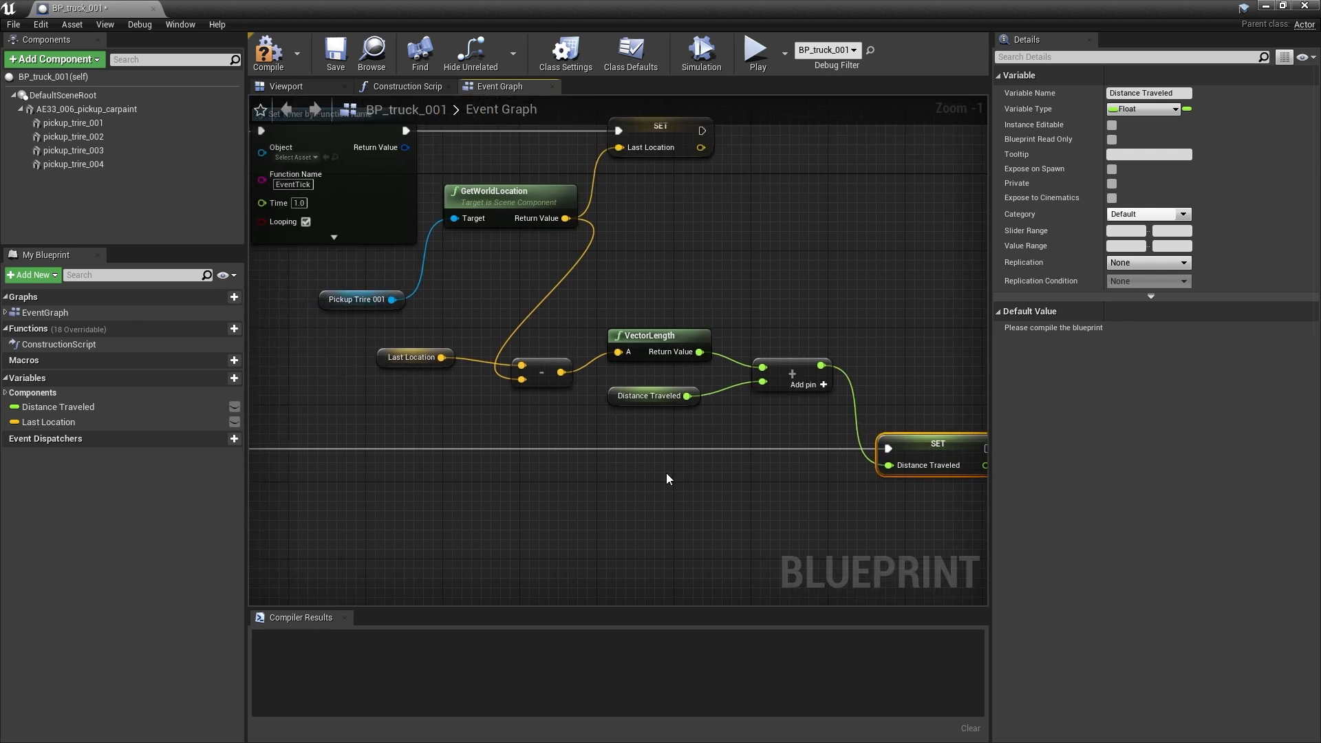
Add a Set Last Location node and run it after the Set Distance Traveled node.
right_drag(790, 485, 442, 389)
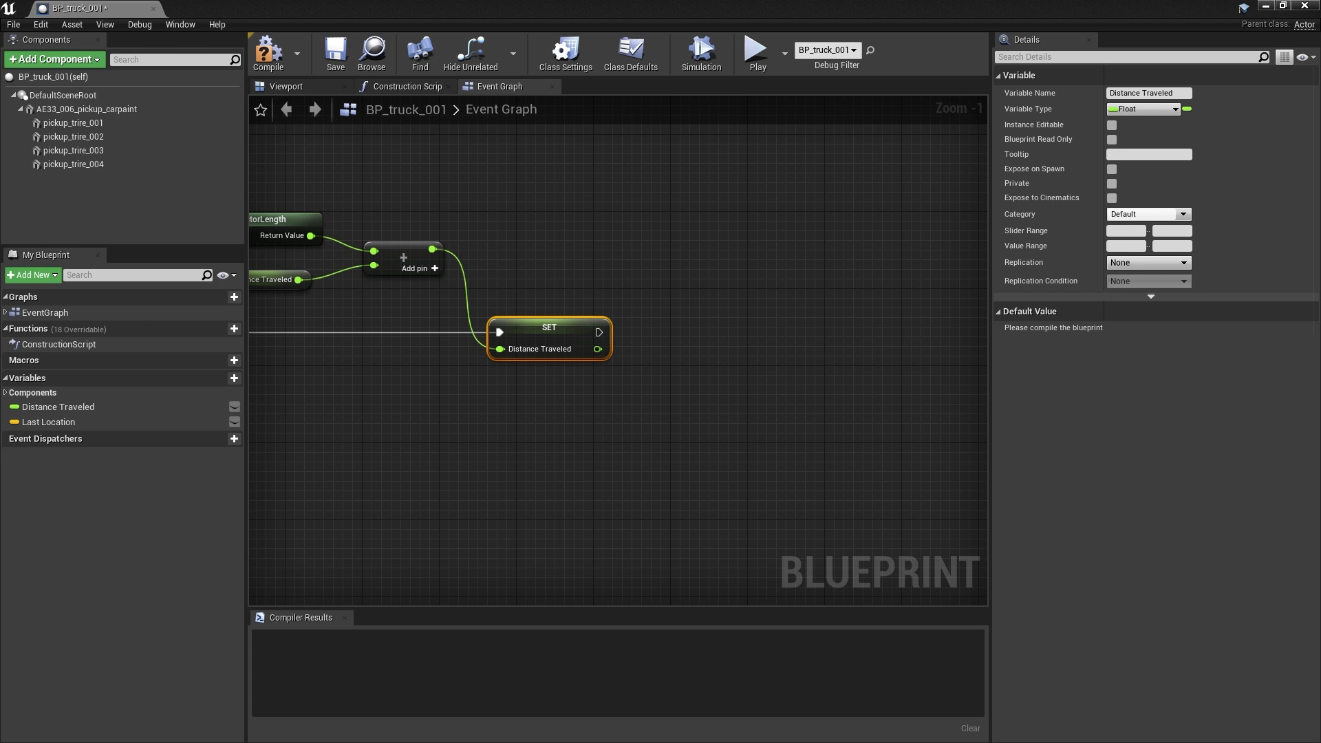
alt+drag(48, 422, 682, 352)
scroll(683, 354, down, 2)
Add a pickup_trire_001 reference below the Set nodes and create a GetWorldLocation node from it.
drag(67, 128, 701, 422)
text(getworld)
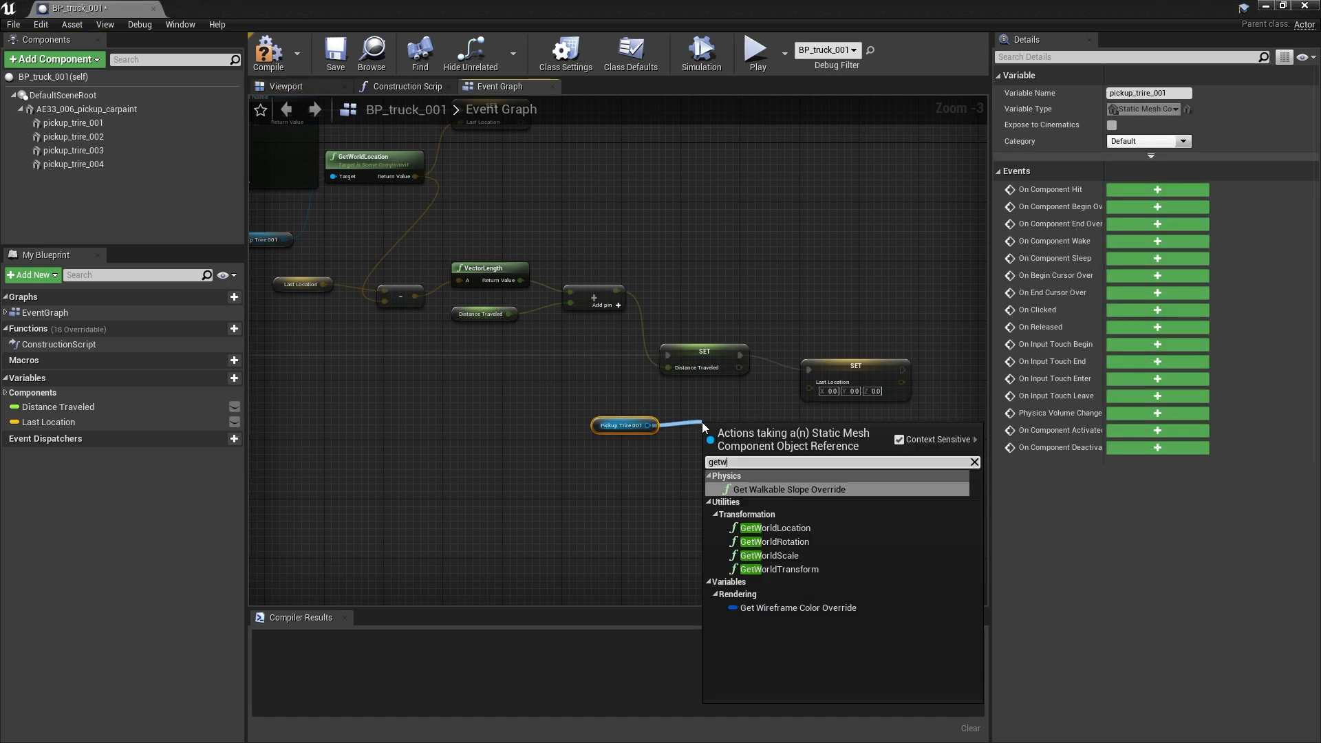
key(Up)
key(Up)
key(Return)
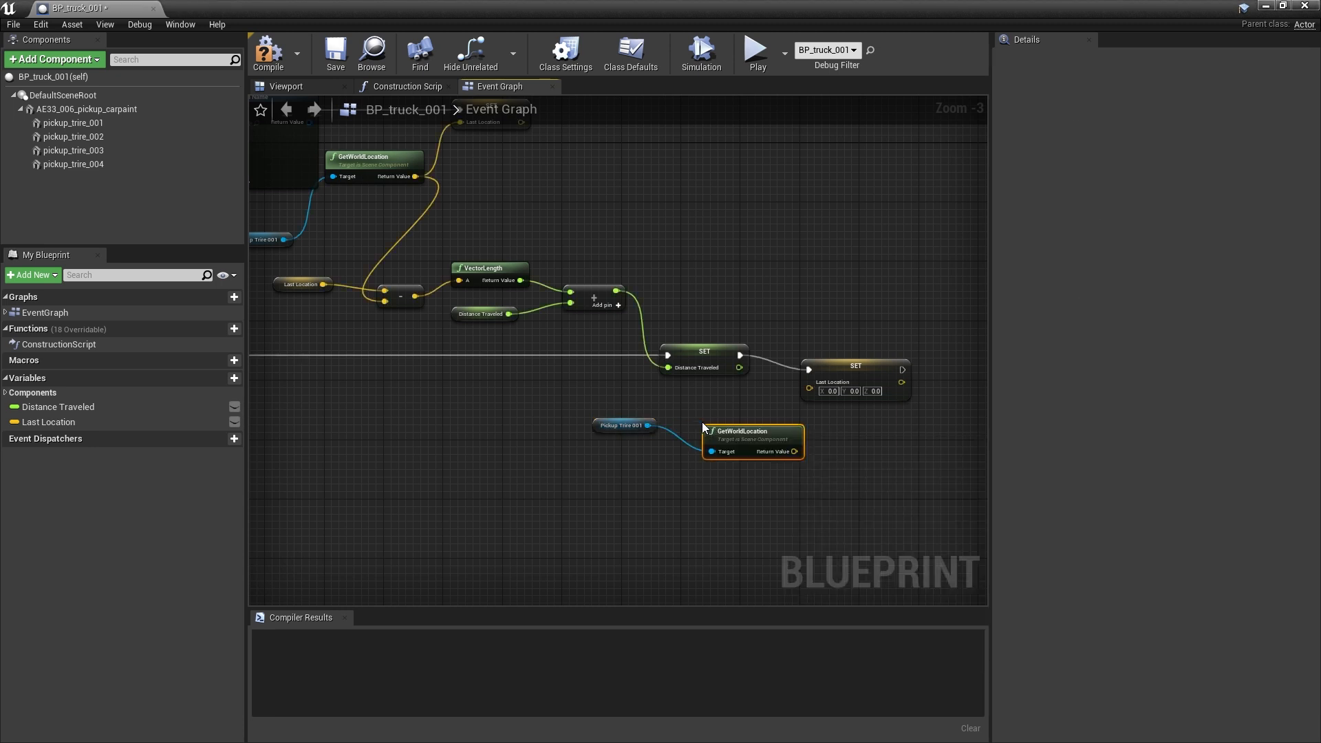
Feed the new GetWorldLocation result into Set Last Location and tidy the two source nodes beneath Set Distance Traveled.
scroll(811, 410, up, 2)
drag(795, 464, 810, 375)
drag(718, 445, 680, 406)
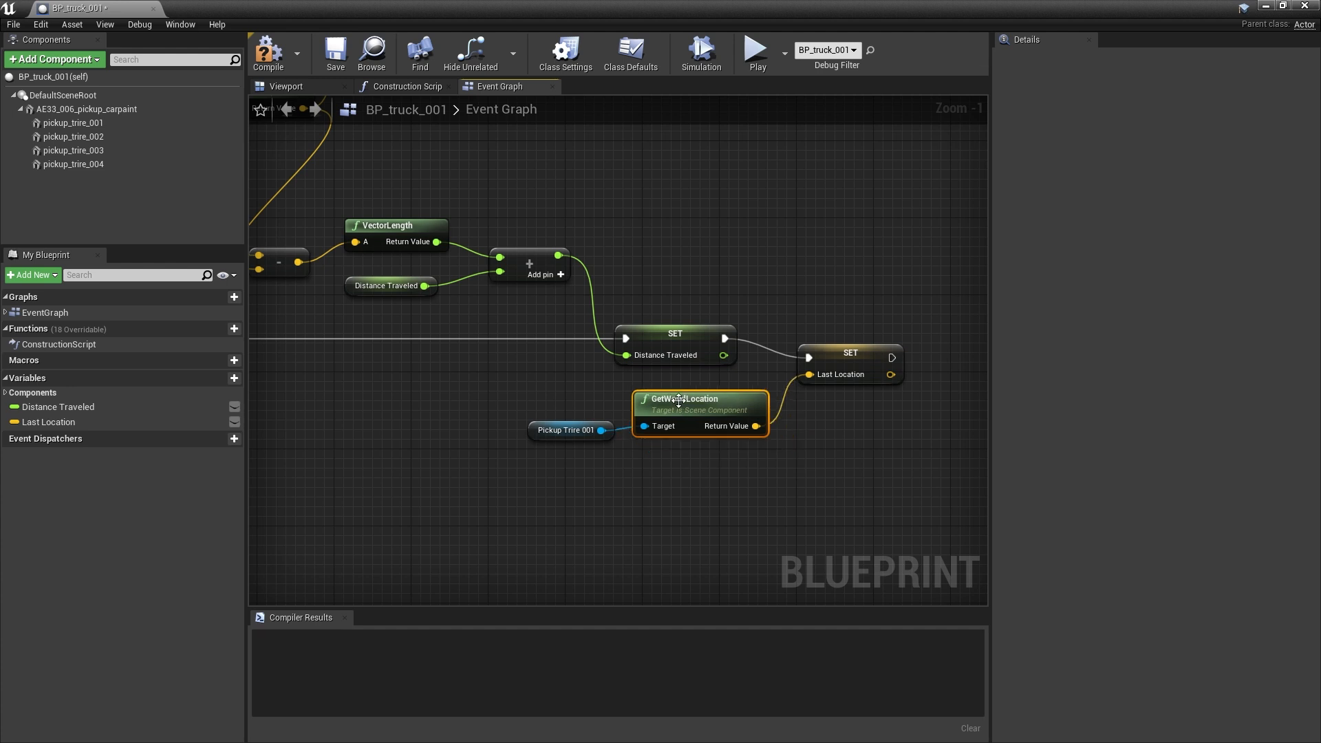
drag(566, 430, 530, 410)
Add a SetRelativeRotation (pickup_trire_001) node that executes after Set Last Location.
right_drag(698, 463, 507, 367)
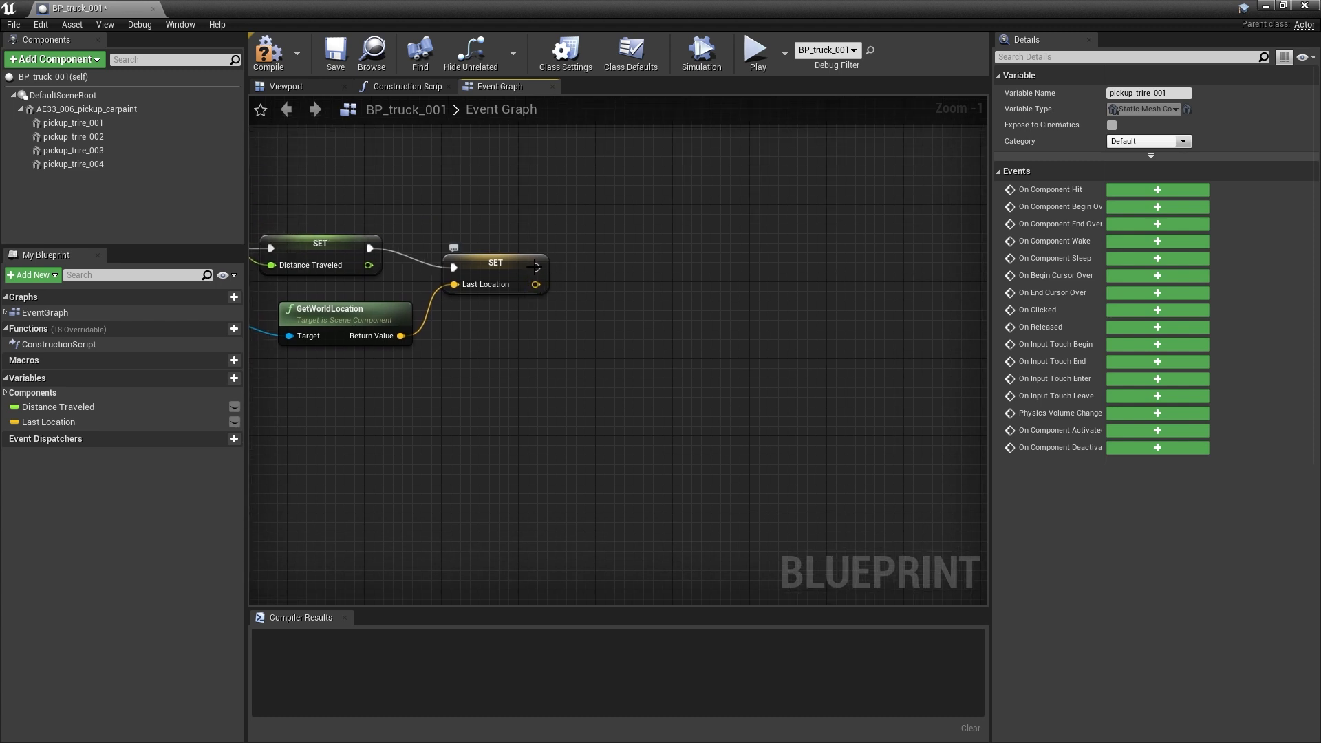
drag(536, 268, 655, 369)
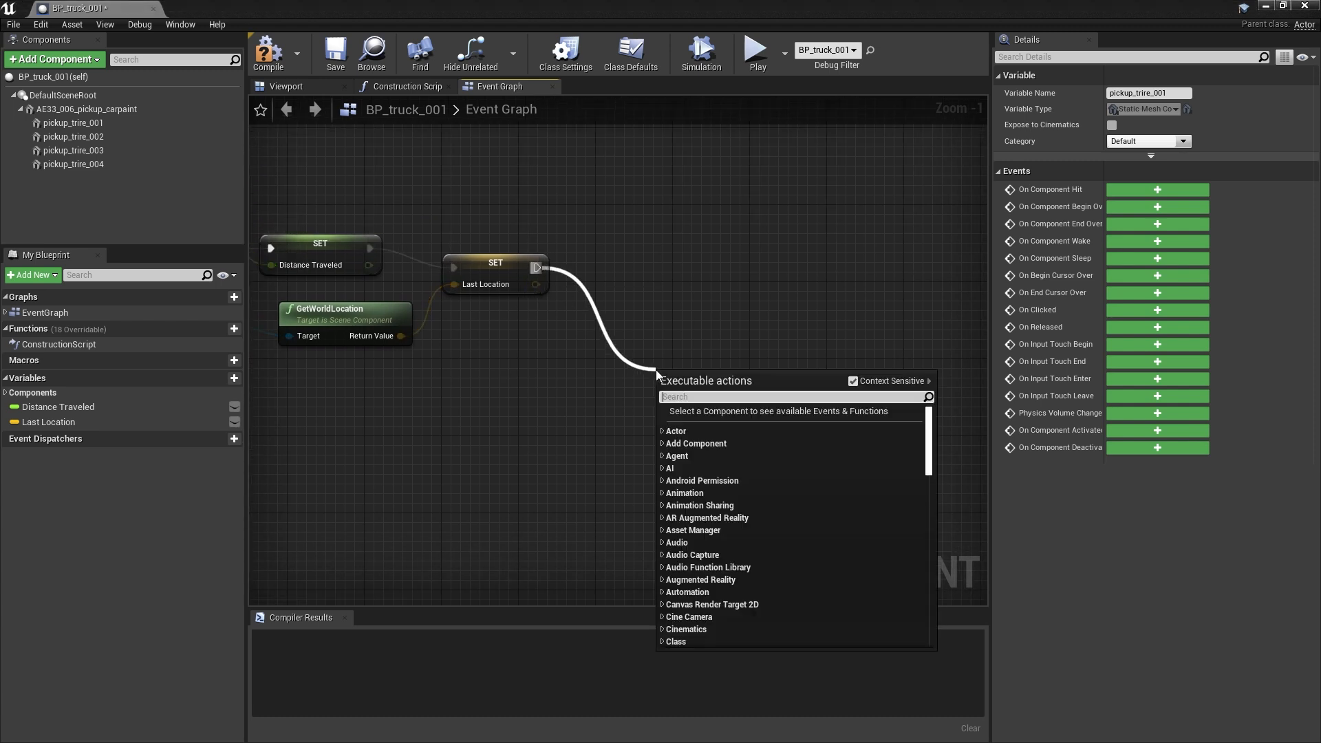
text(relt)
key(BackSpace)
text(a)
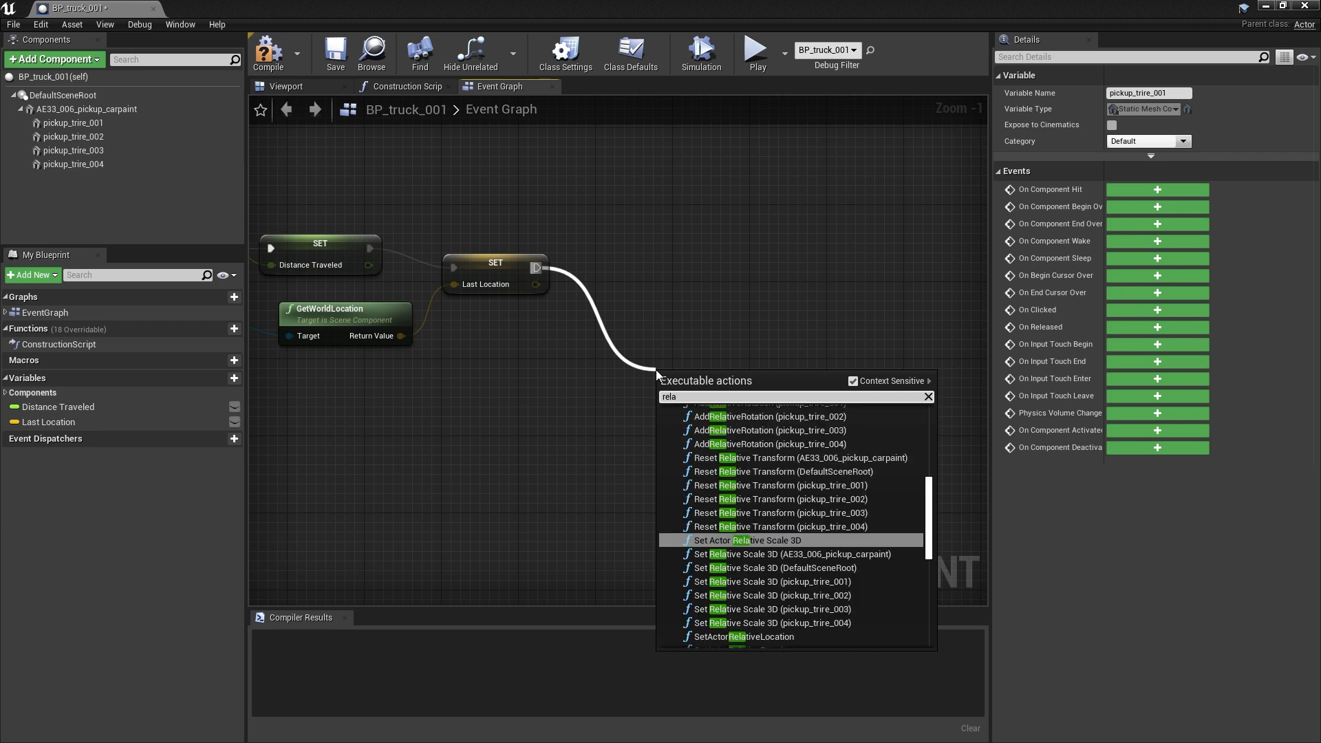
text(tiverotation)
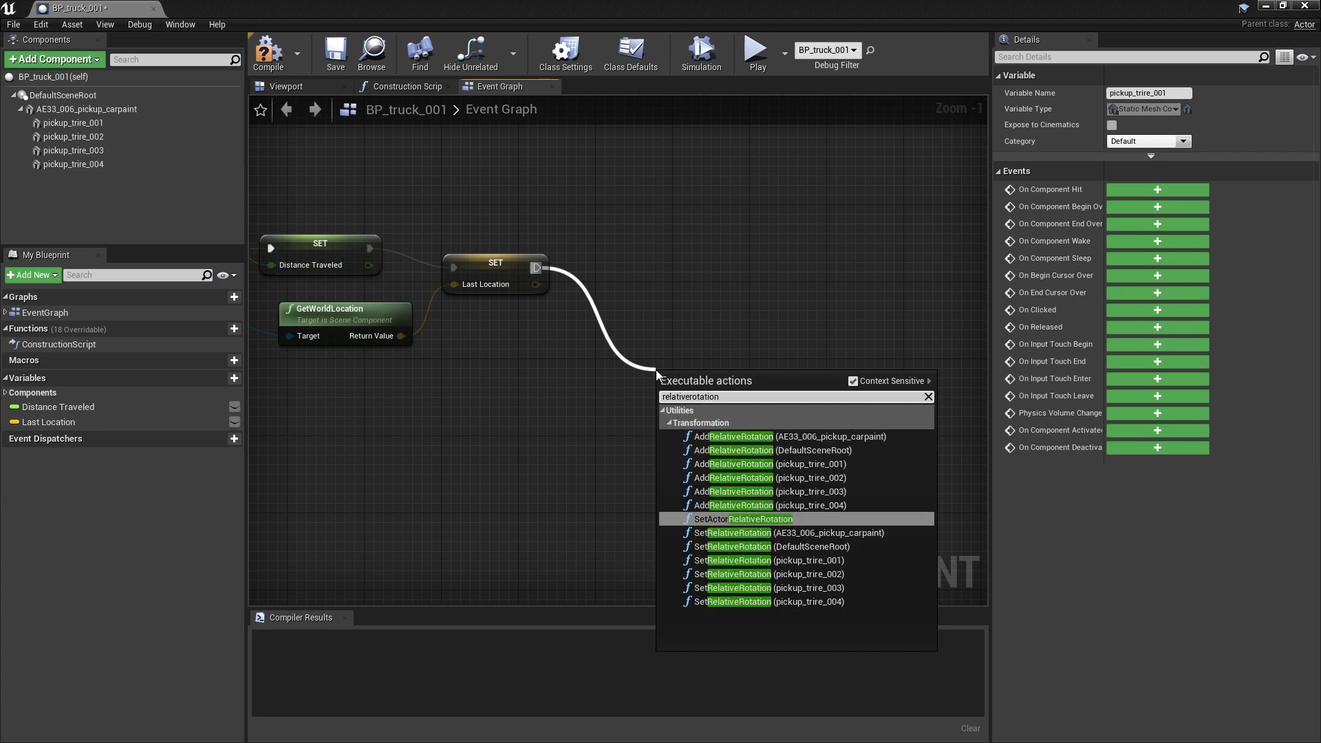
key(Down)
key(Down)
key(Down)
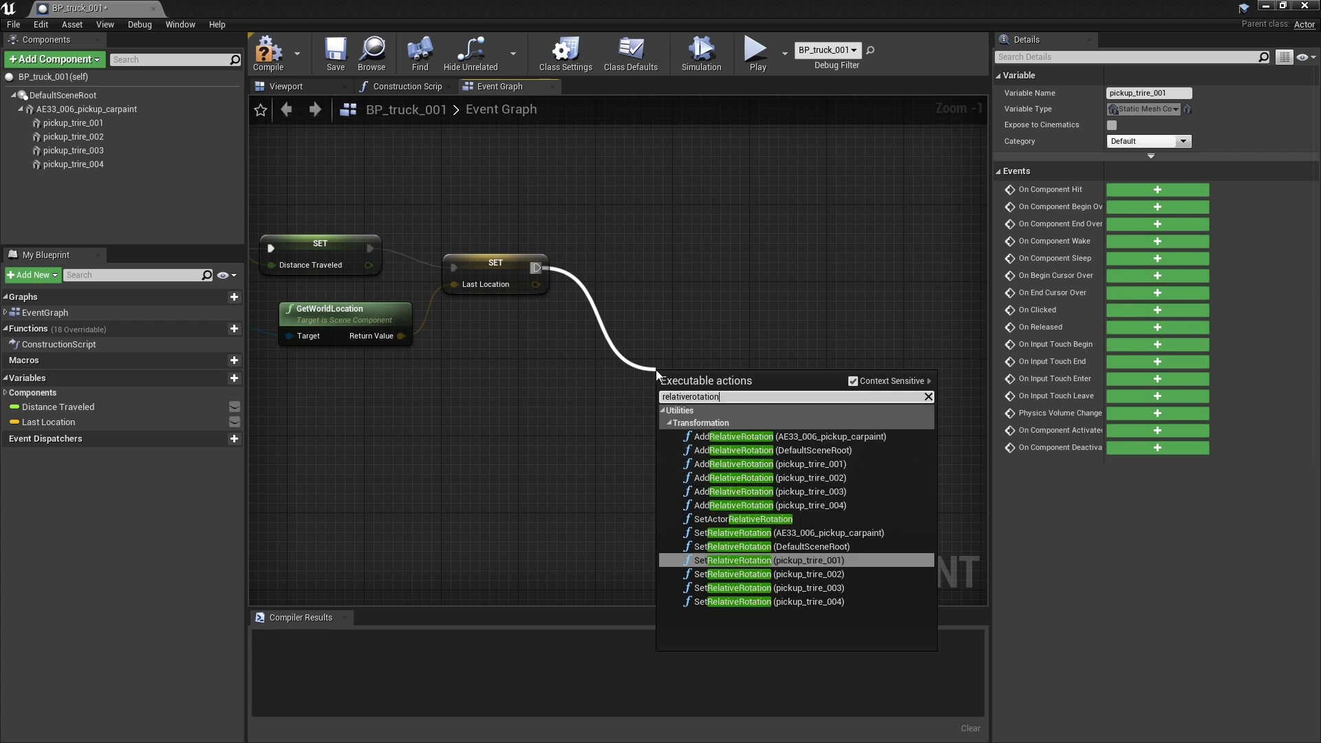
key(Return)
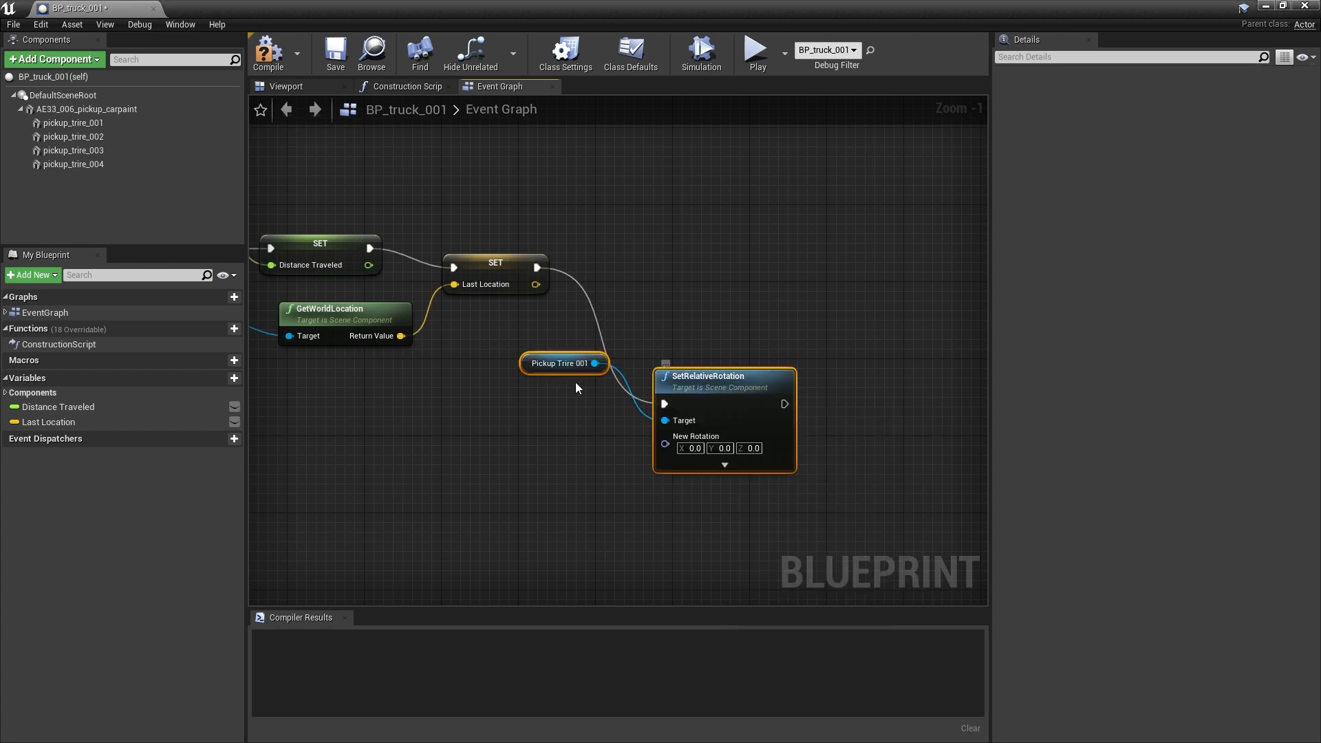
Rearrange the SetRelativeRotation nodes and add a pickup_trire_002 reference as a second target.
drag(550, 366, 521, 422)
click(539, 384)
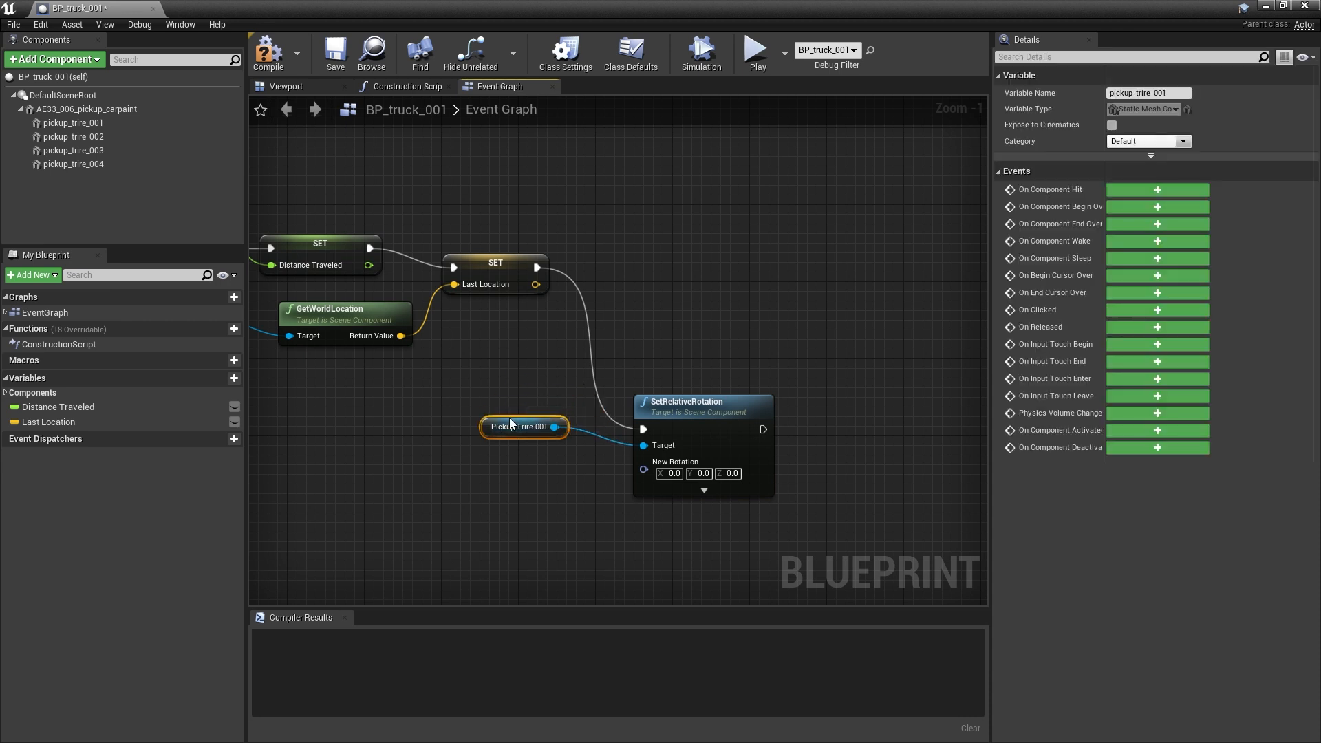
drag(58, 138, 644, 446)
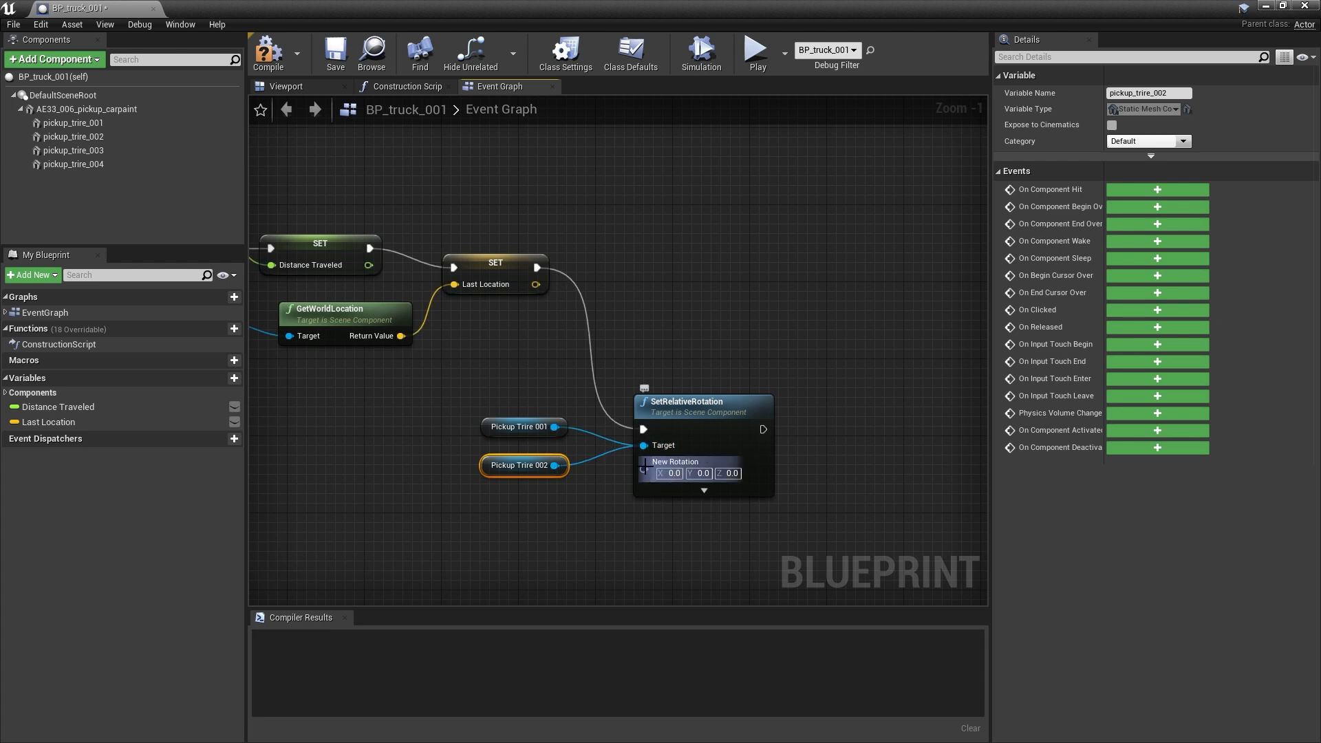
Split the New Rotation input into separate axes and connect the Distance Traveled output to New Rotation Z (Yaw).
right_click(646, 467)
click(658, 485)
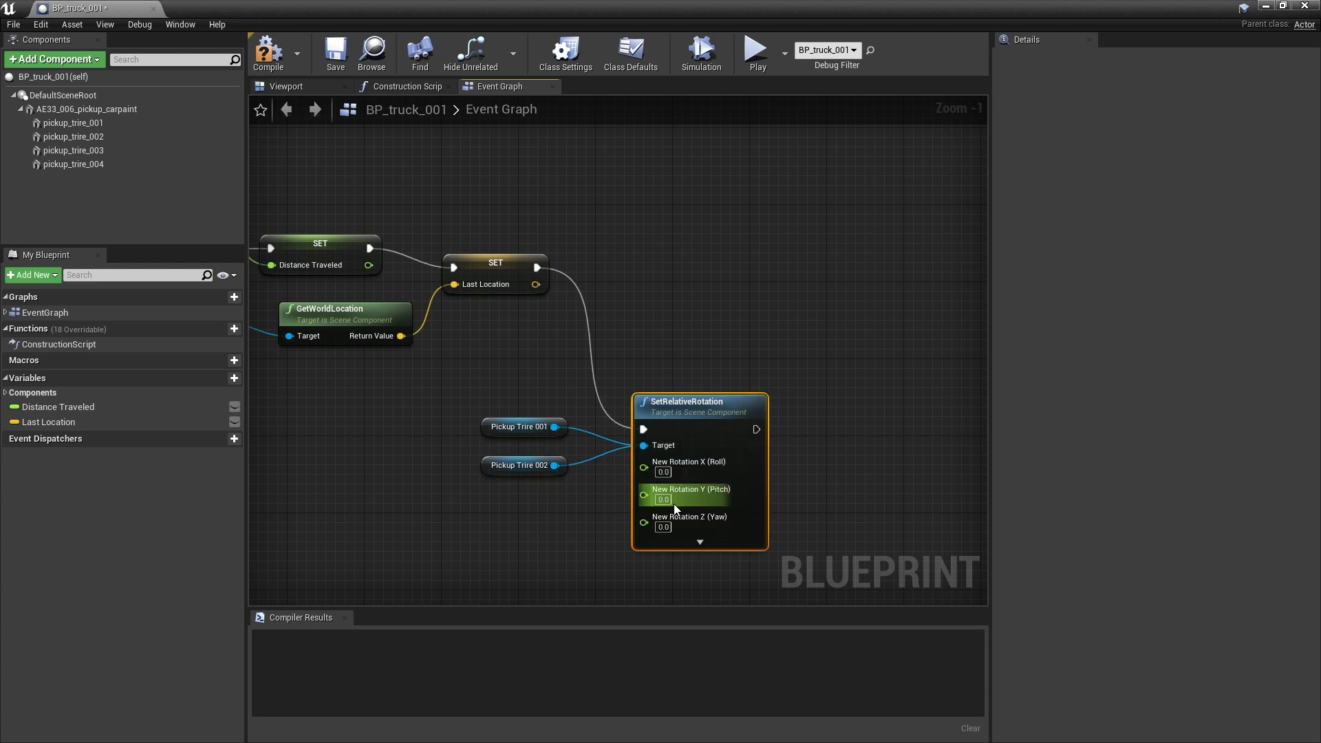
right_drag(434, 531, 543, 483)
drag(478, 217, 753, 474)
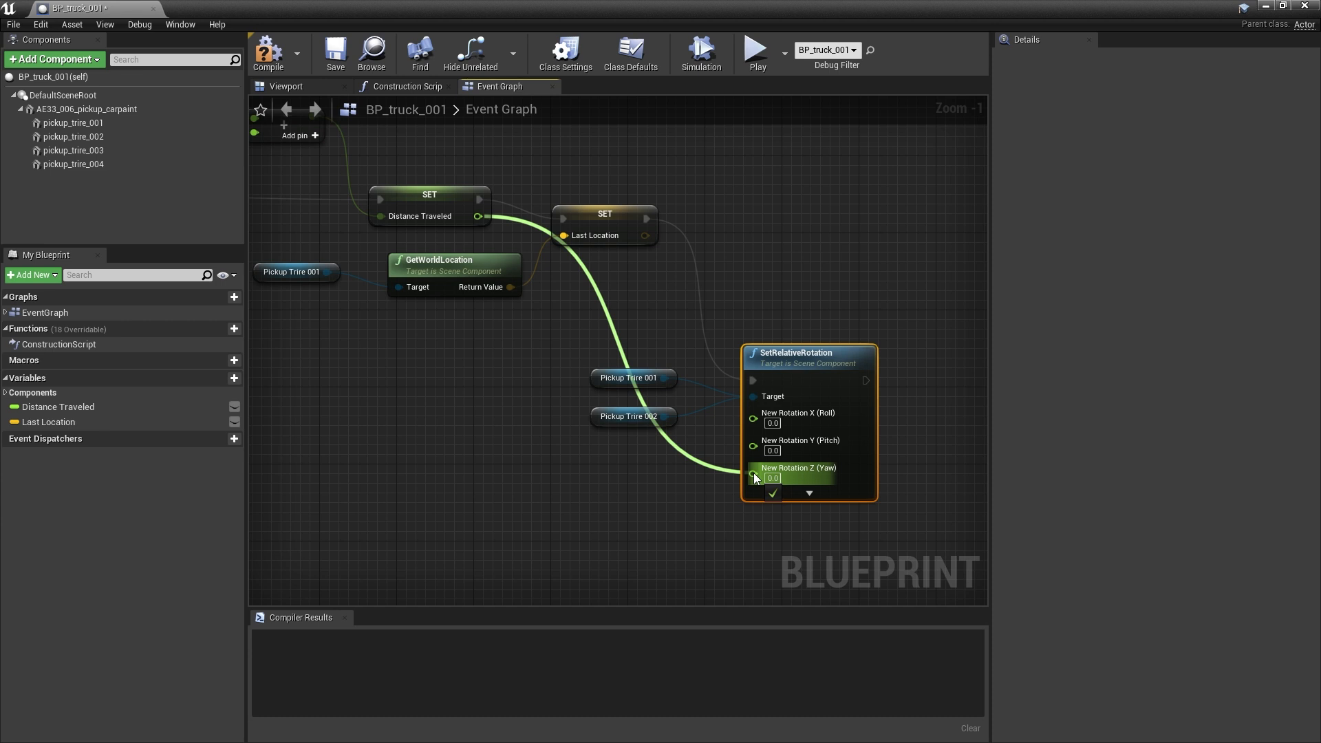
drag(753, 473, 753, 472)
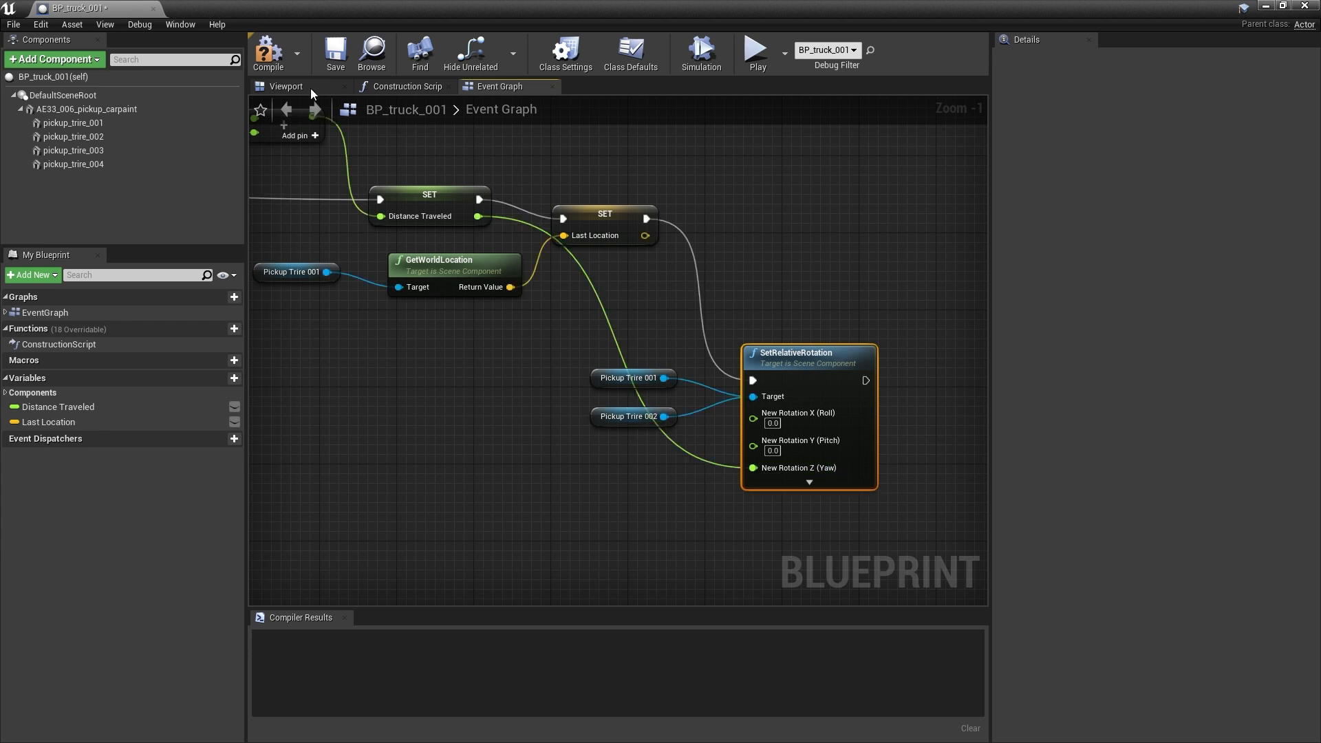
Compile and save the truck blueprint, and play the level briefly to check how the tires rotate.
click(278, 64)
click(336, 60)
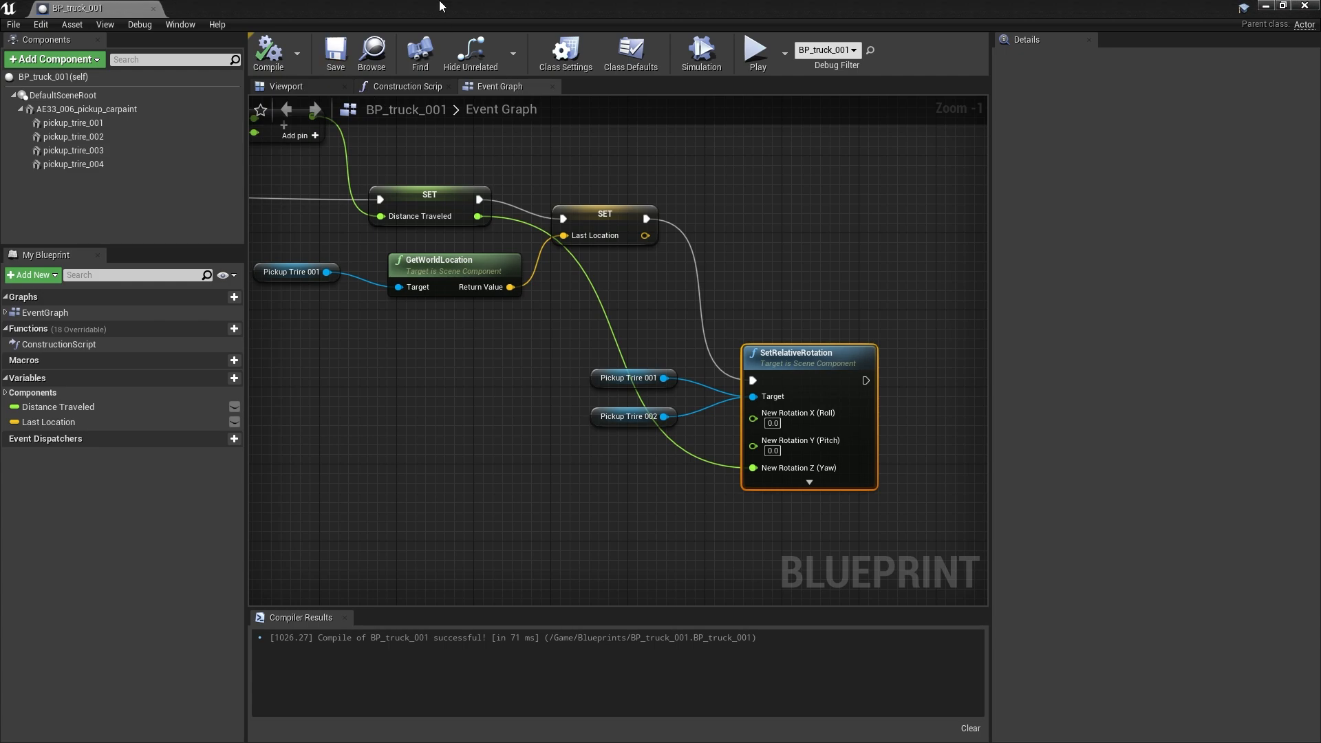
click(1265, 6)
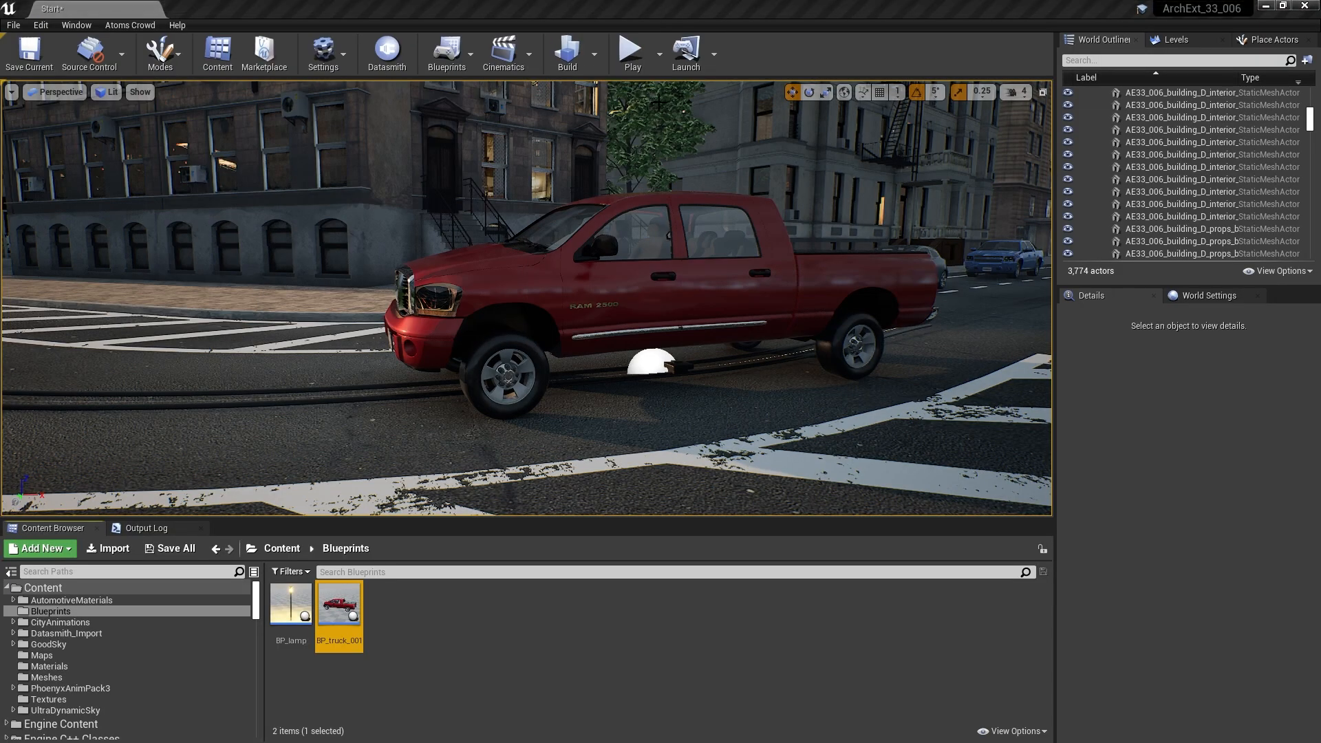
click(633, 55)
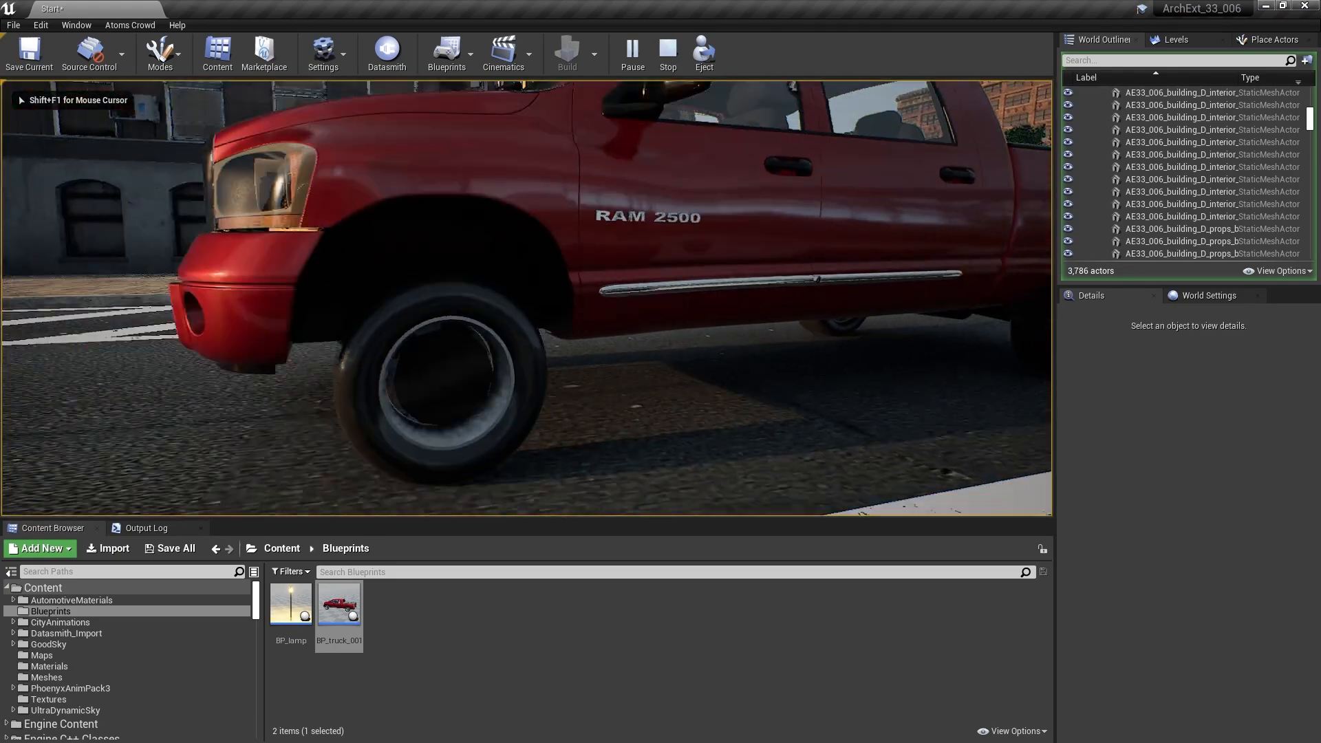
key(Escape)
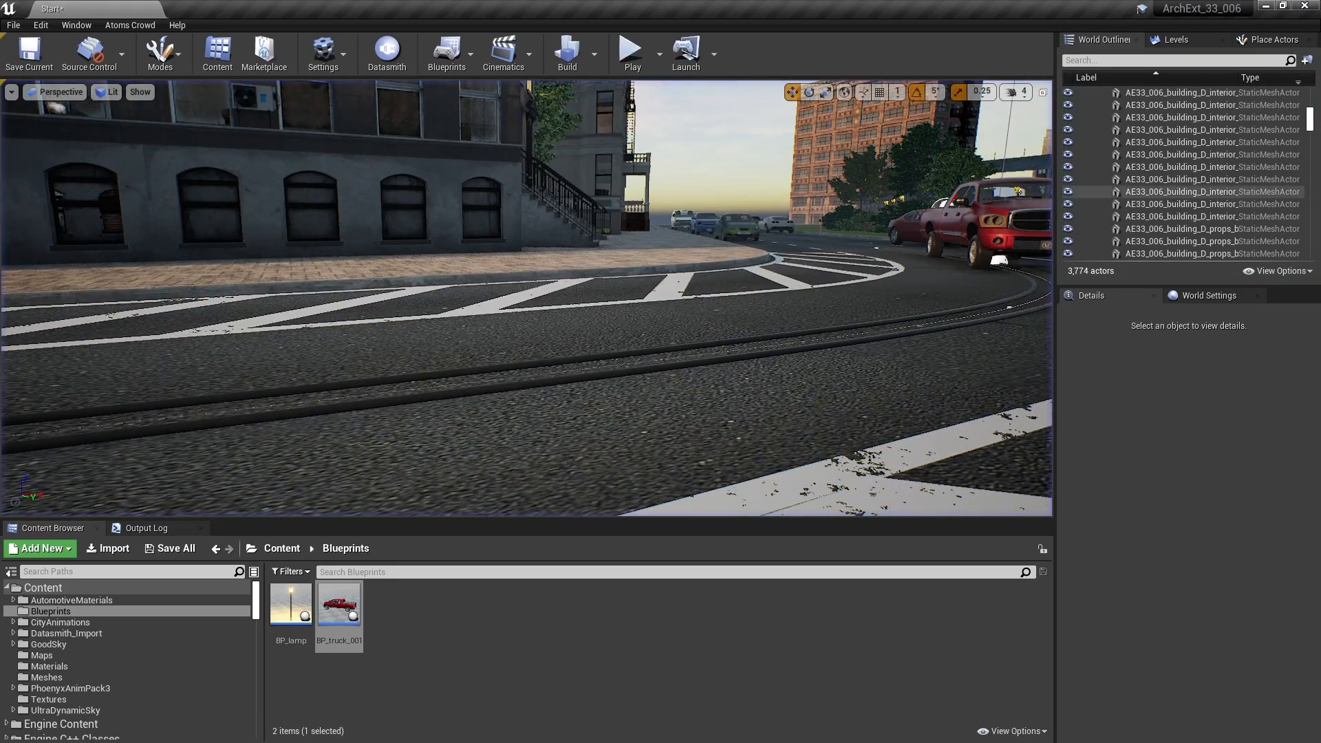
Set New Rotation Y (Pitch) on the SetRelativeRotation node to 180, and compile and save BP_truck_001.
drag(1312, 102, 754, 247)
double_click(737, 249)
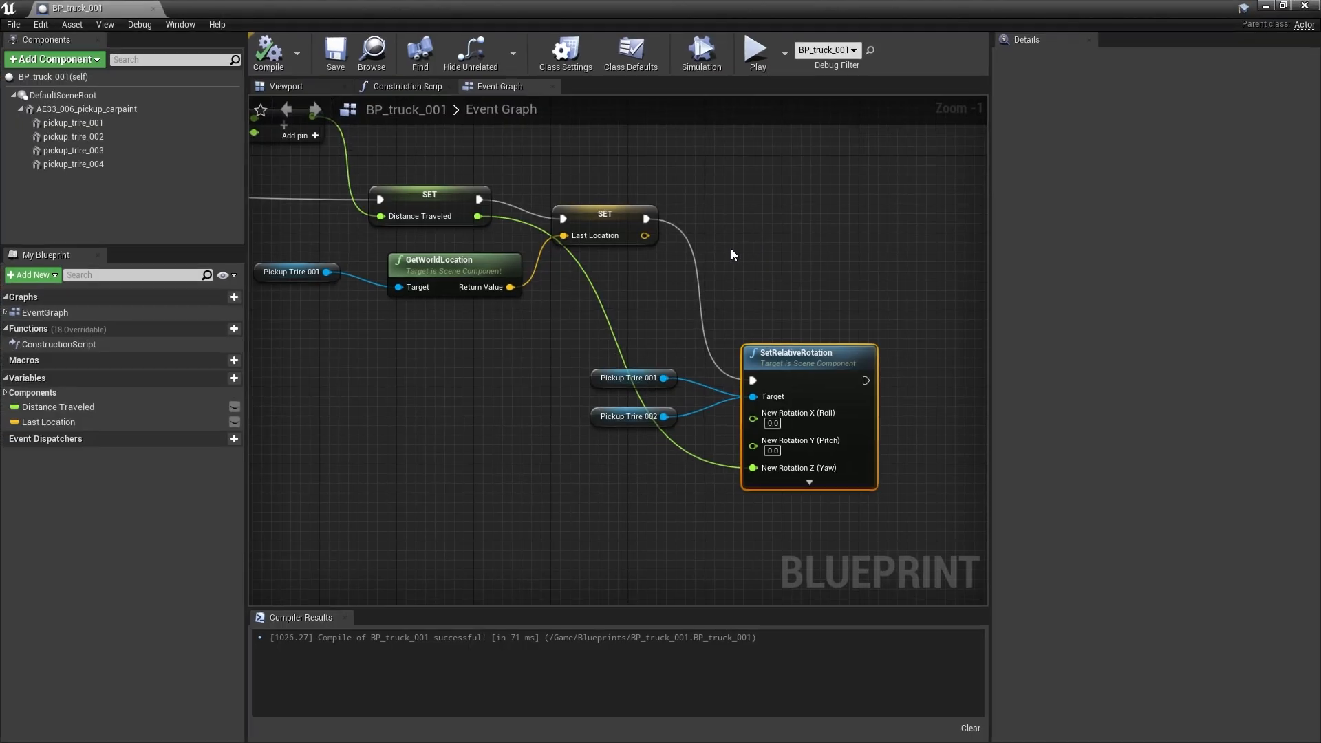
click(773, 451)
text(180)
key(Return)
click(268, 51)
click(336, 52)
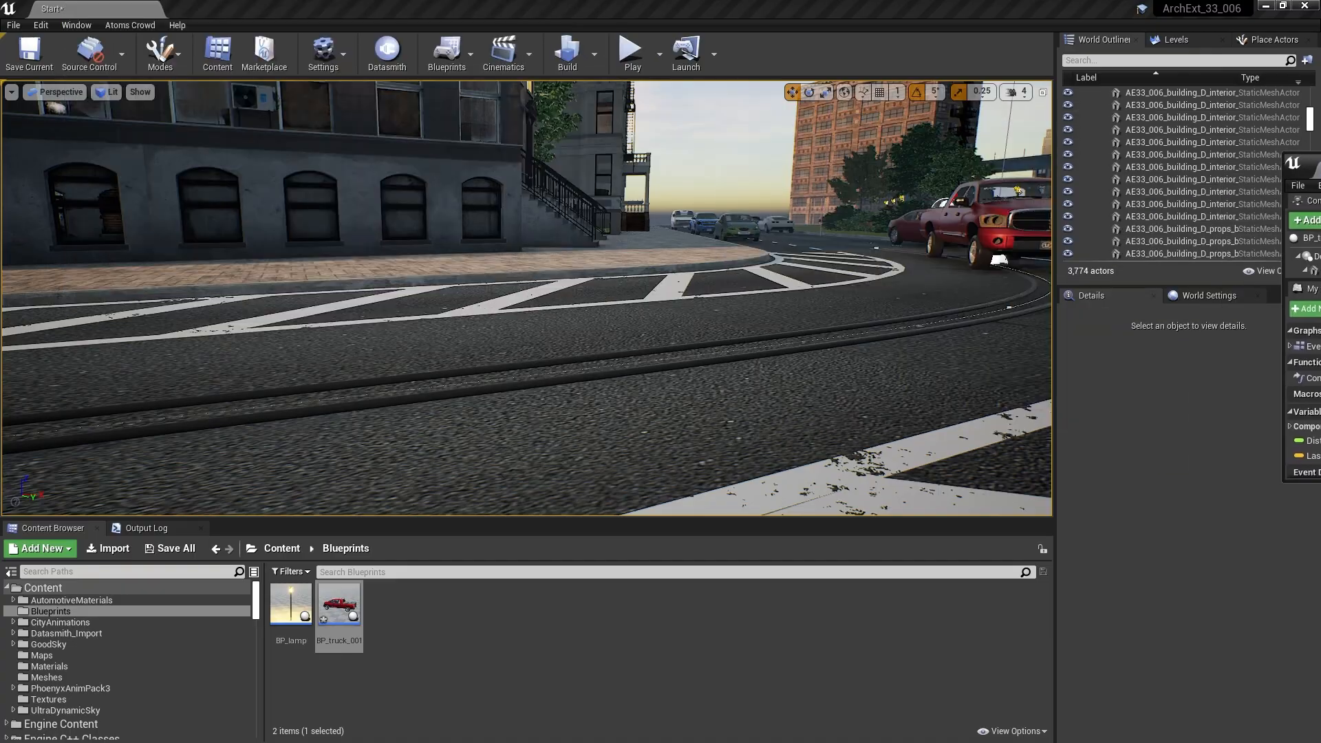
Play the level to check the tire orientation and spin direction on the moving pickup, and stop the playback.
right_drag(527, 299, 571, 299)
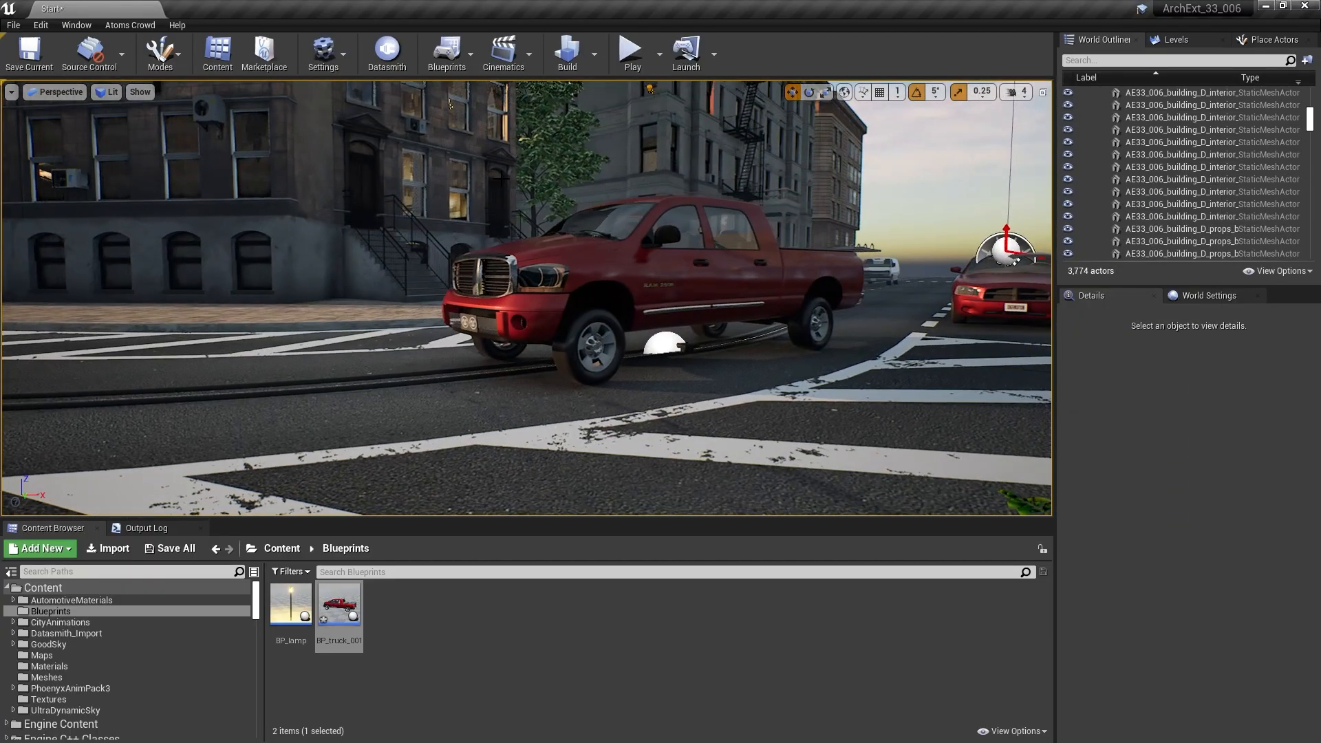
click(629, 55)
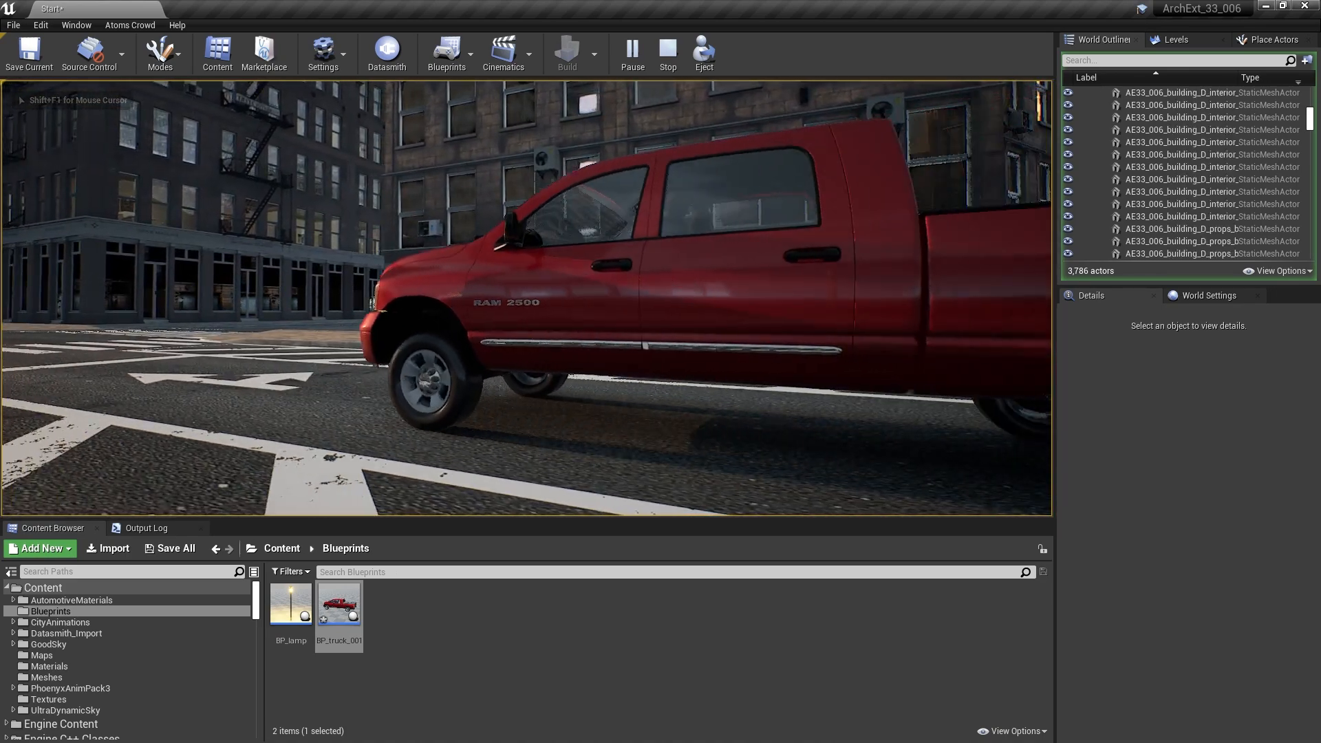
key(Escape)
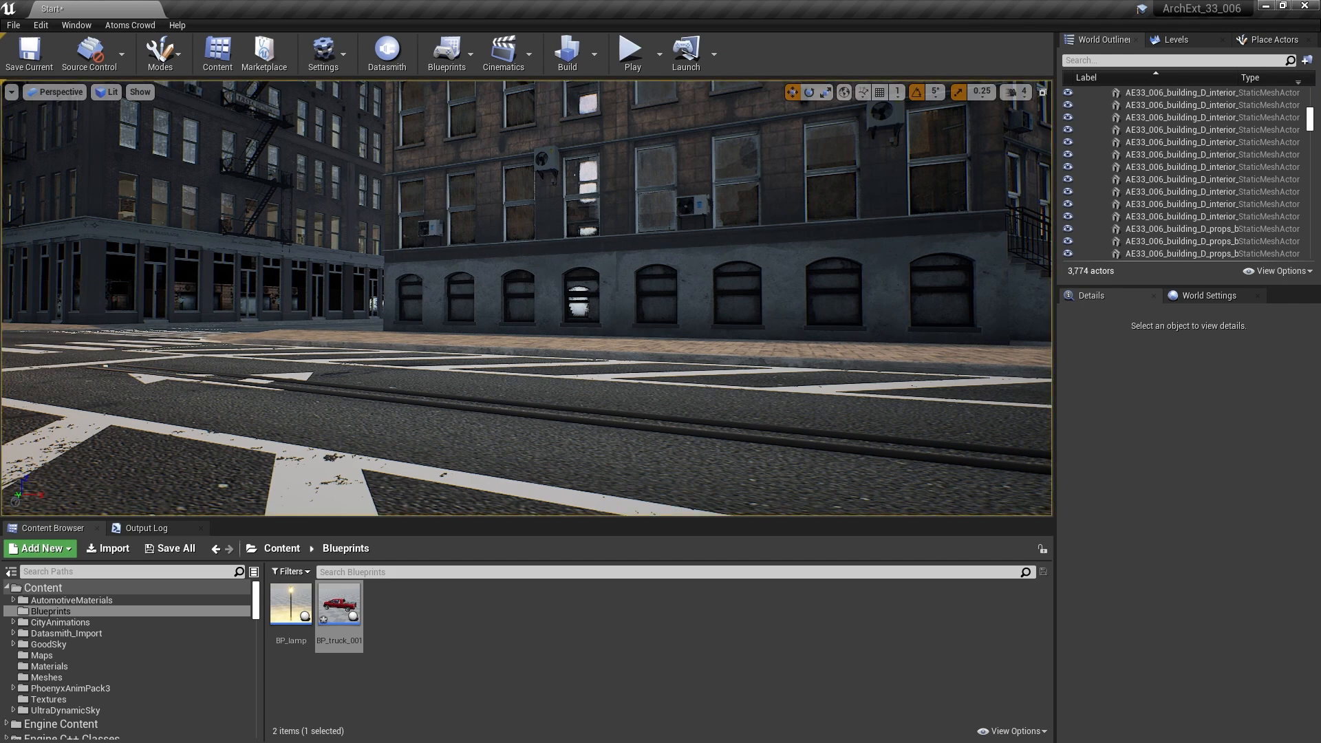
In BP_truck_001, add a float * float node that multiplies the Set Distance Traveled output by -1.
drag(1320, 153, 878, 167)
double_click(878, 167)
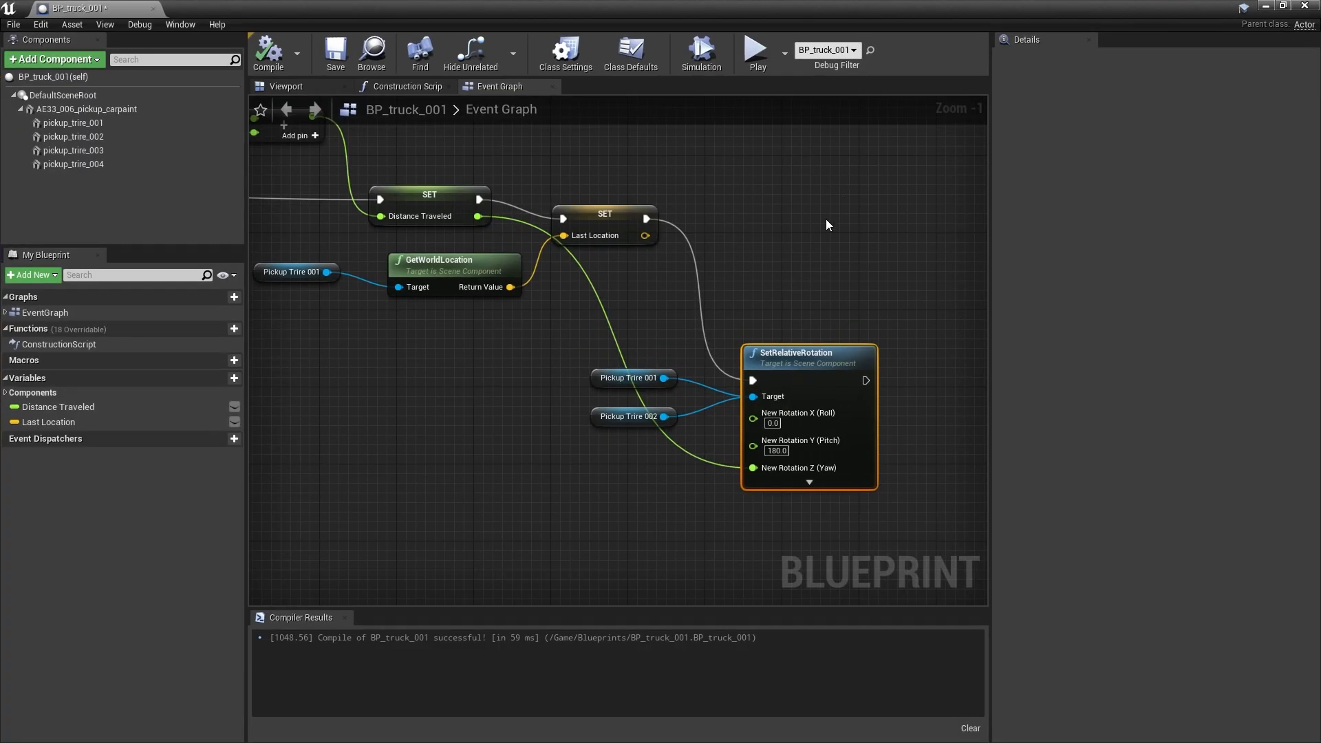
drag(478, 216, 620, 469)
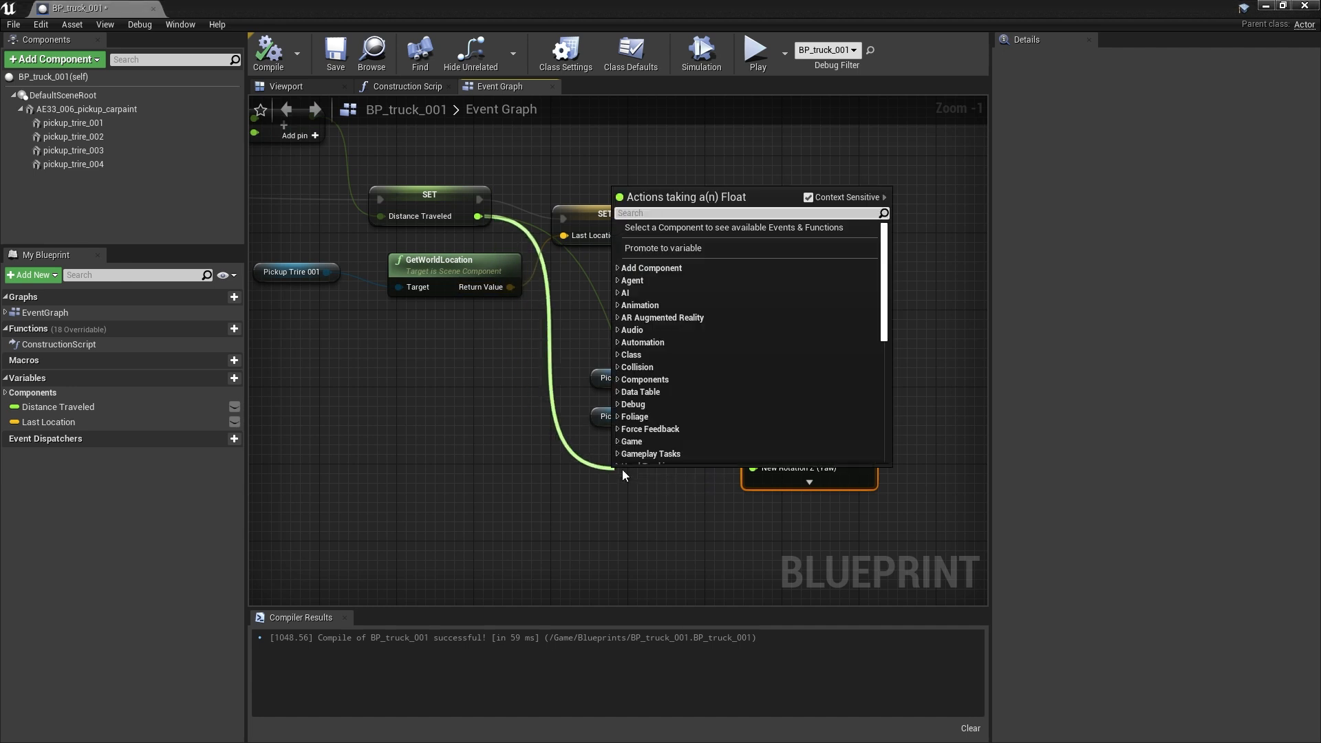
scroll(622, 462, down, 10)
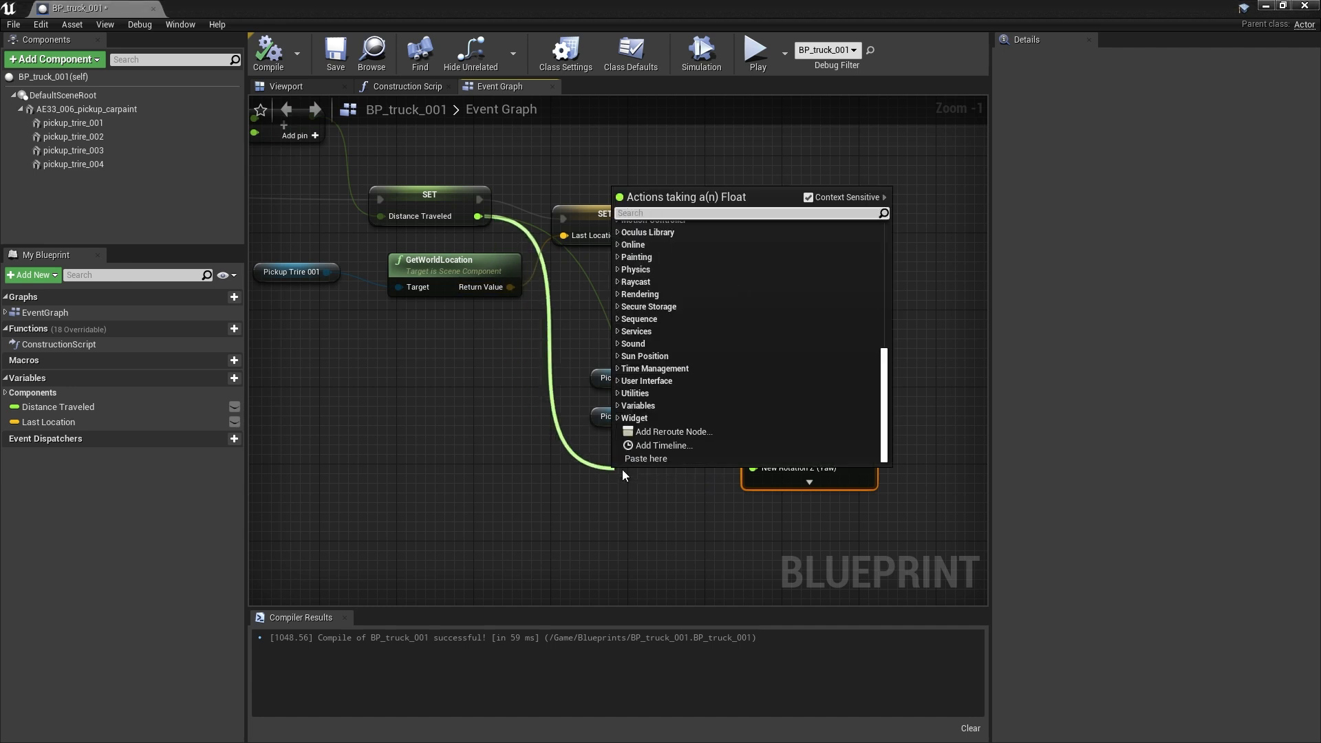
text(multip)
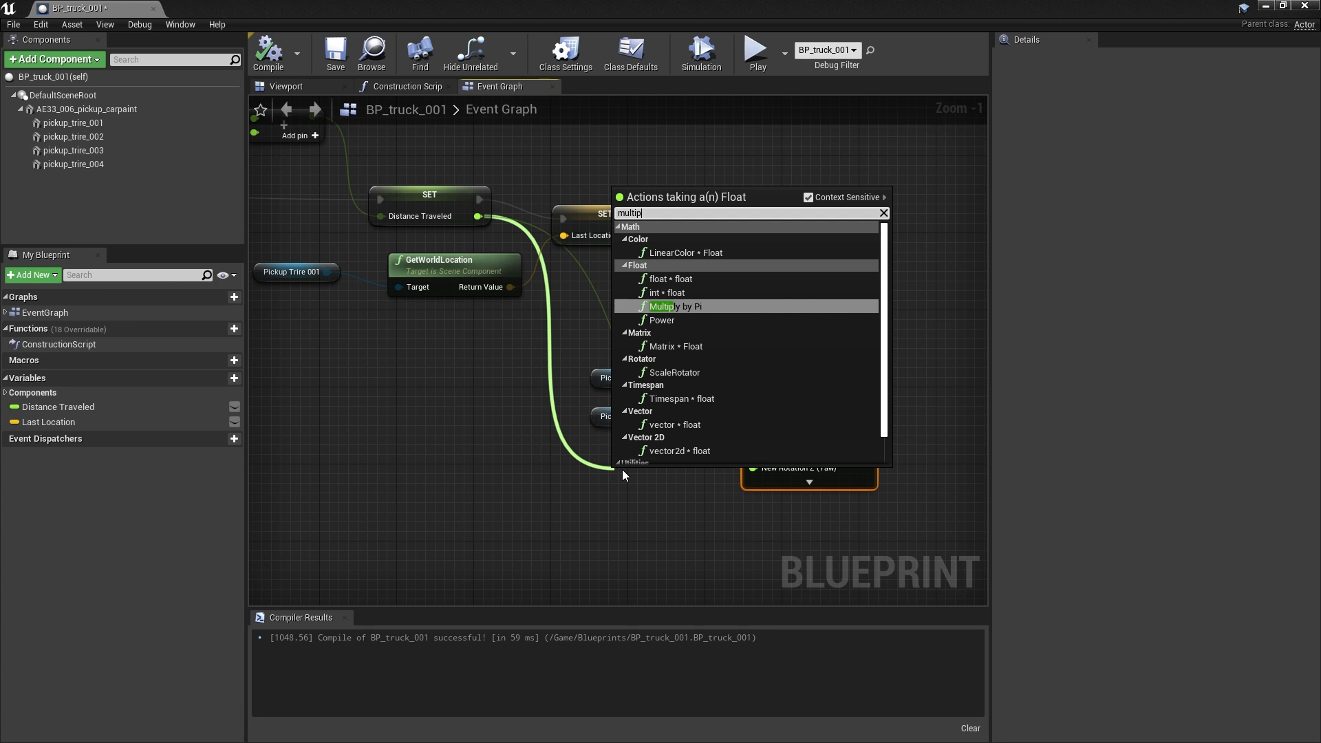
key(Up)
key(Up)
key(Return)
text(-1)
key(Return)
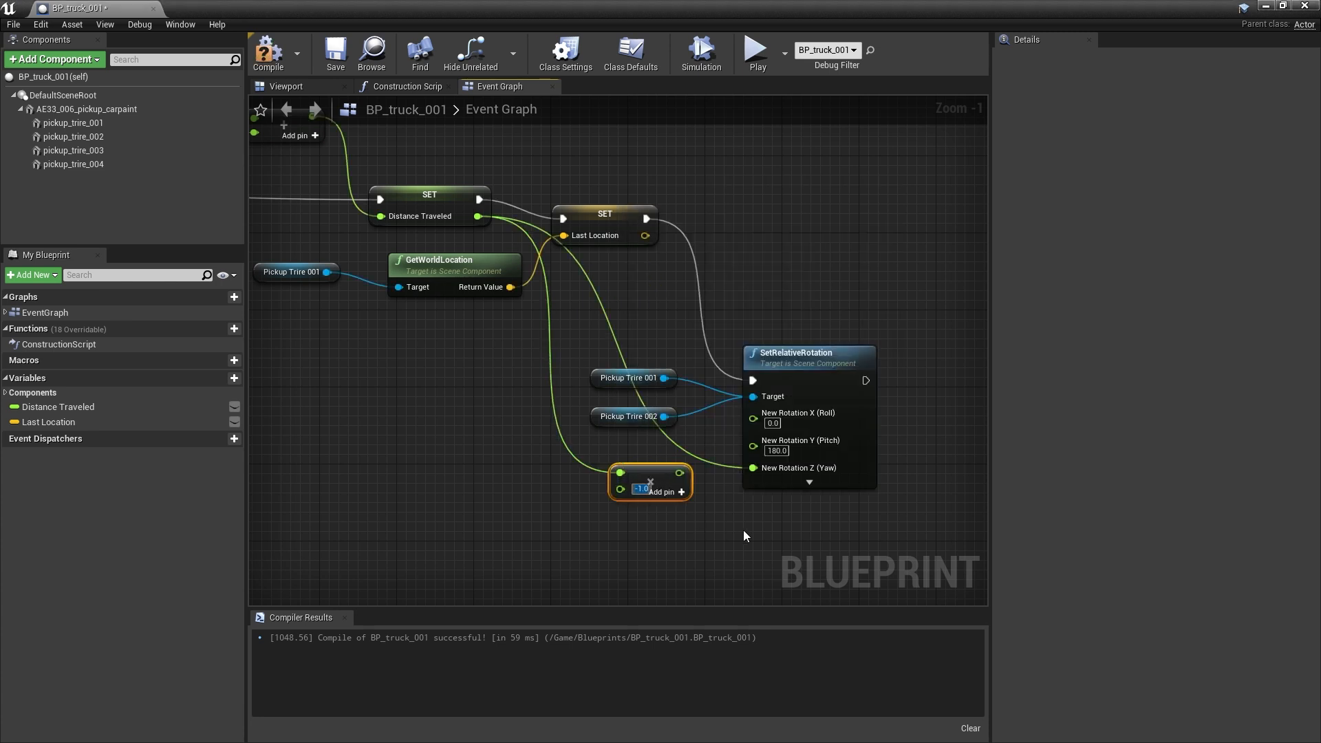
Connect the multiplication result to New Rotation Z (Yaw) and play the level to check the tire rotation.
drag(679, 472, 752, 469)
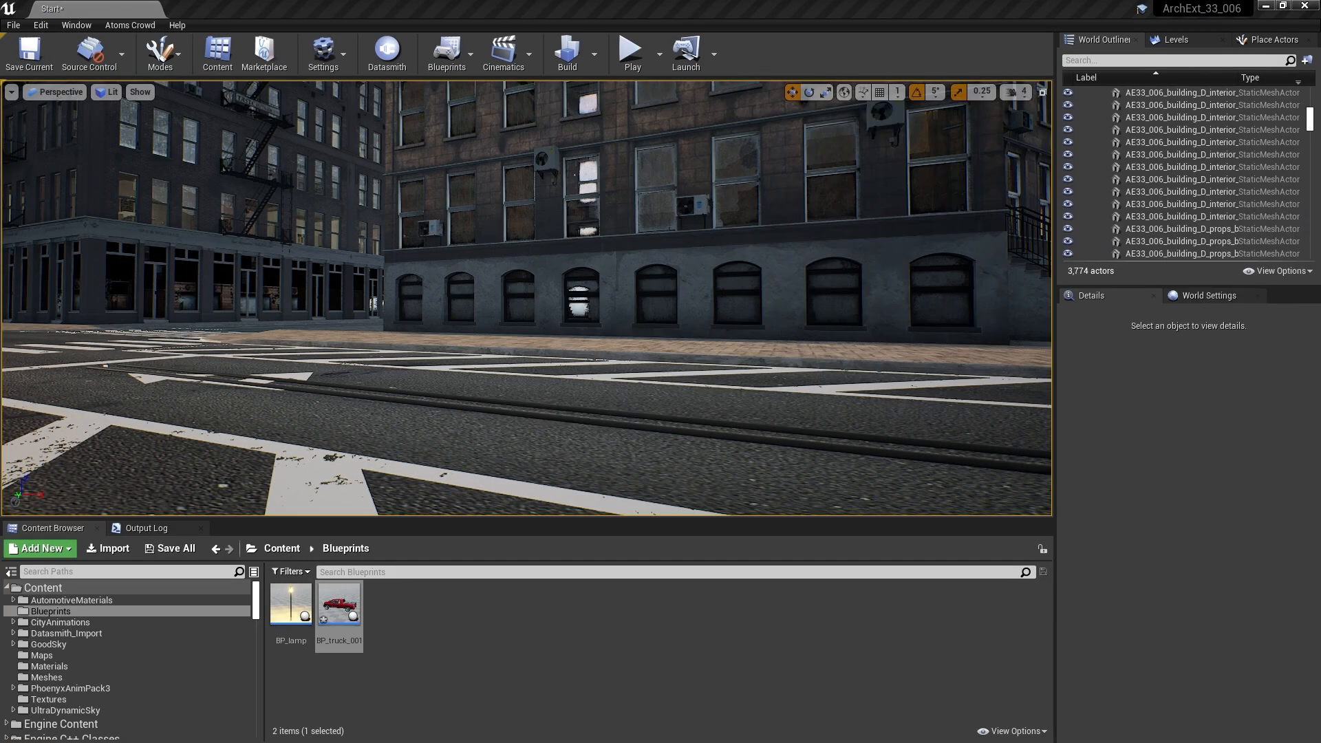
click(633, 53)
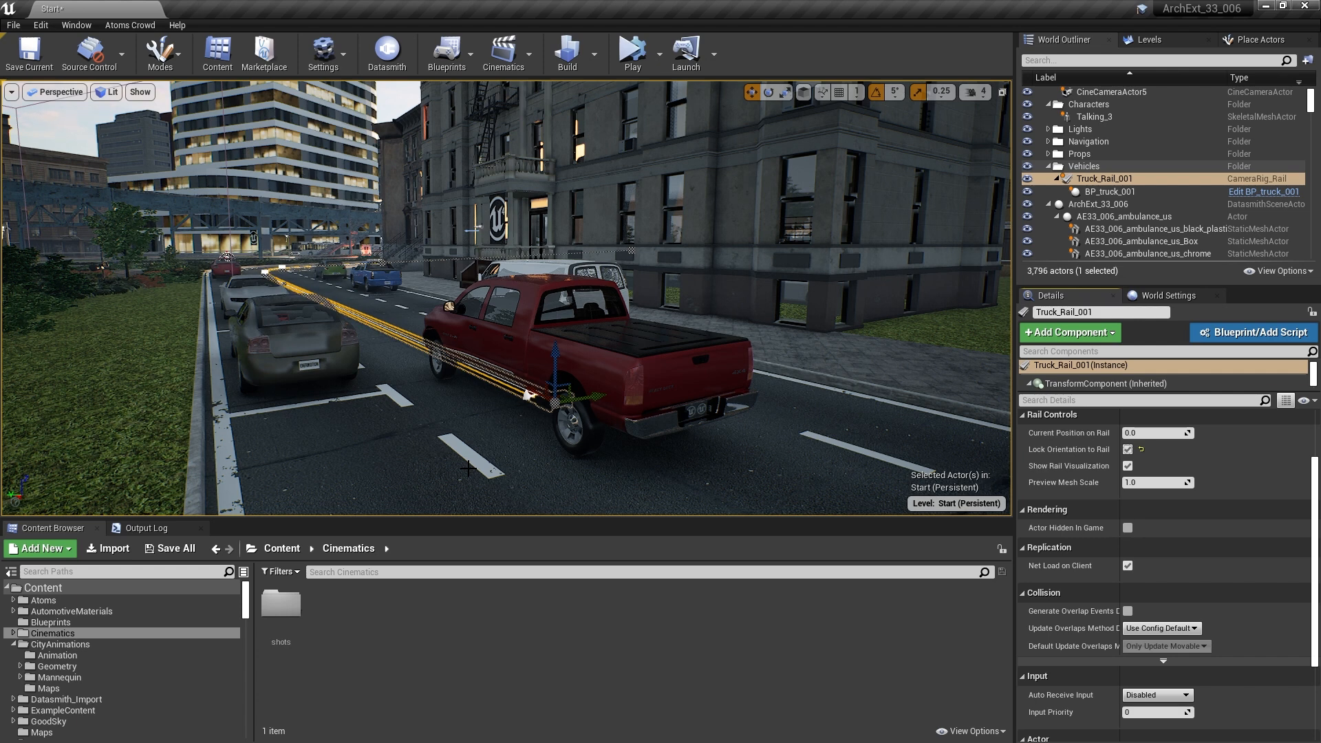
Create a Level Sequence named Master_Sequence in the Cinematics folder.
right_click(364, 625)
mouse_move(367, 621)
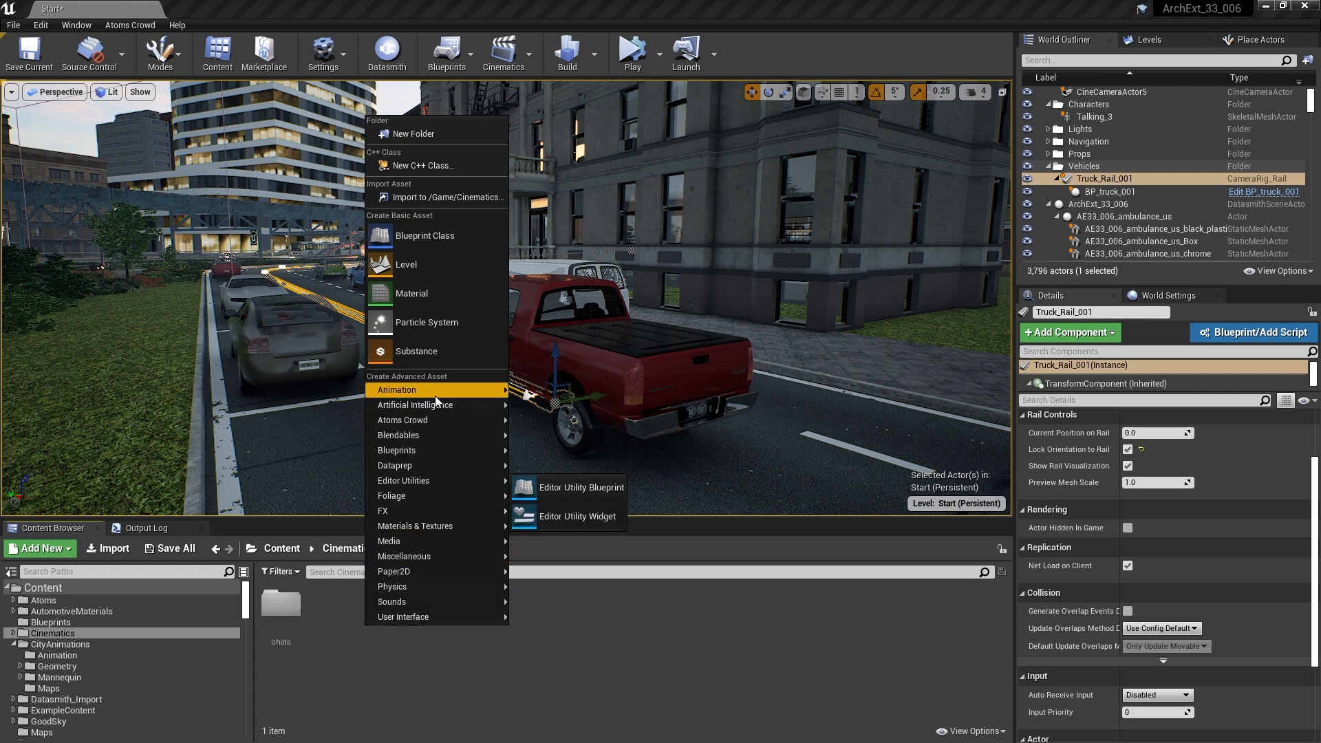
mouse_move(439, 391)
click(570, 633)
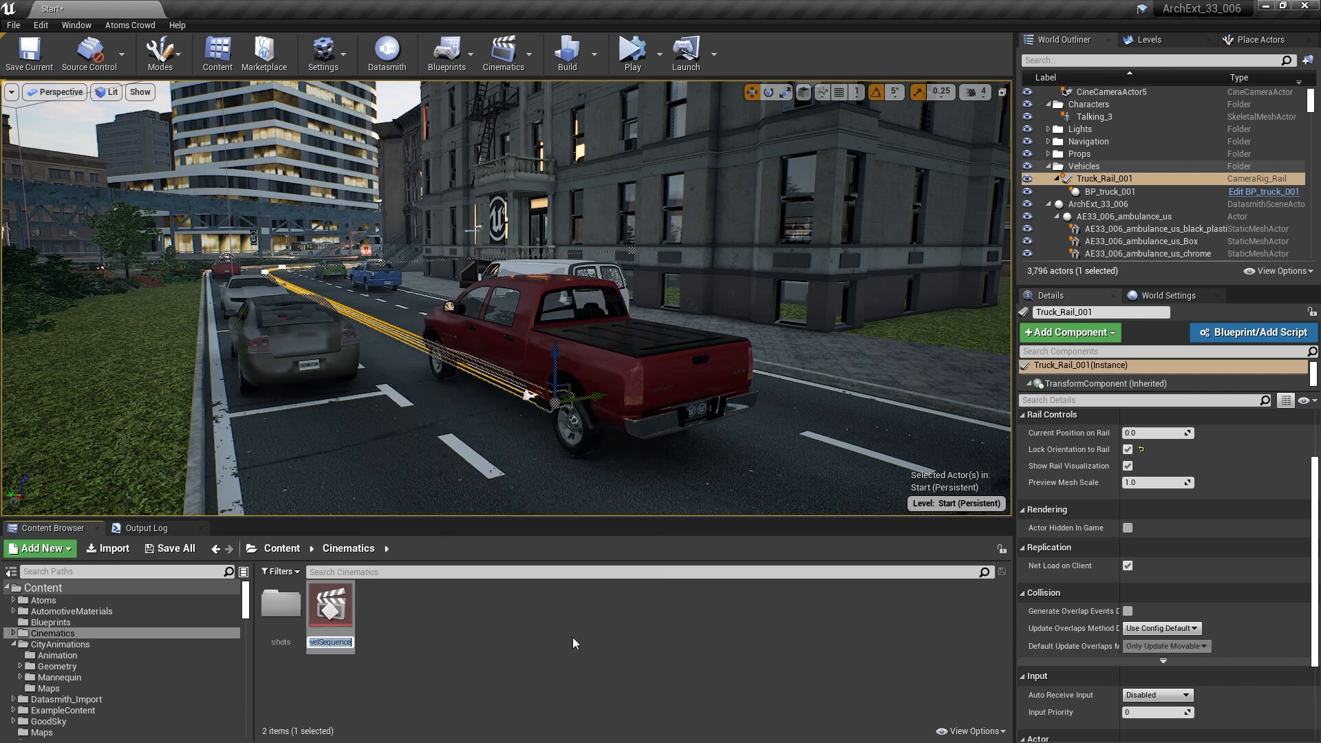
text(Master)
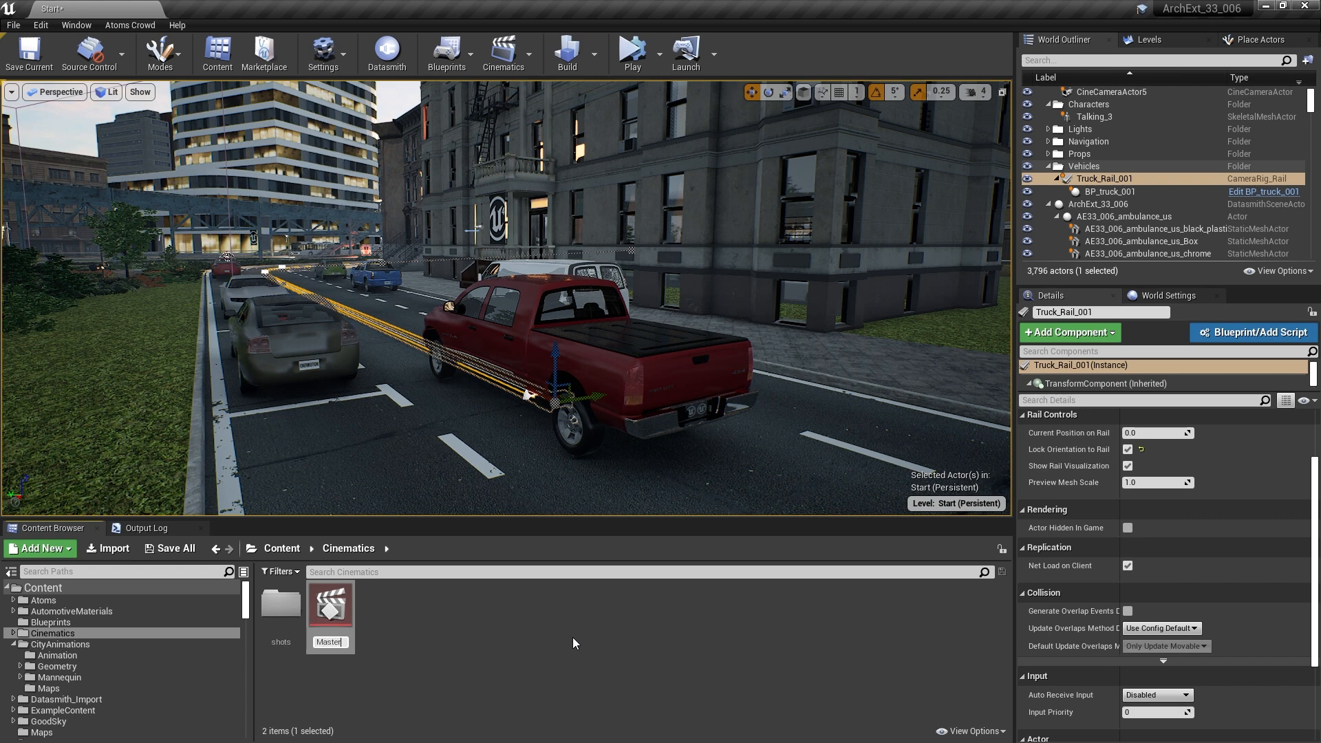
text(_Sequence)
key(Return)
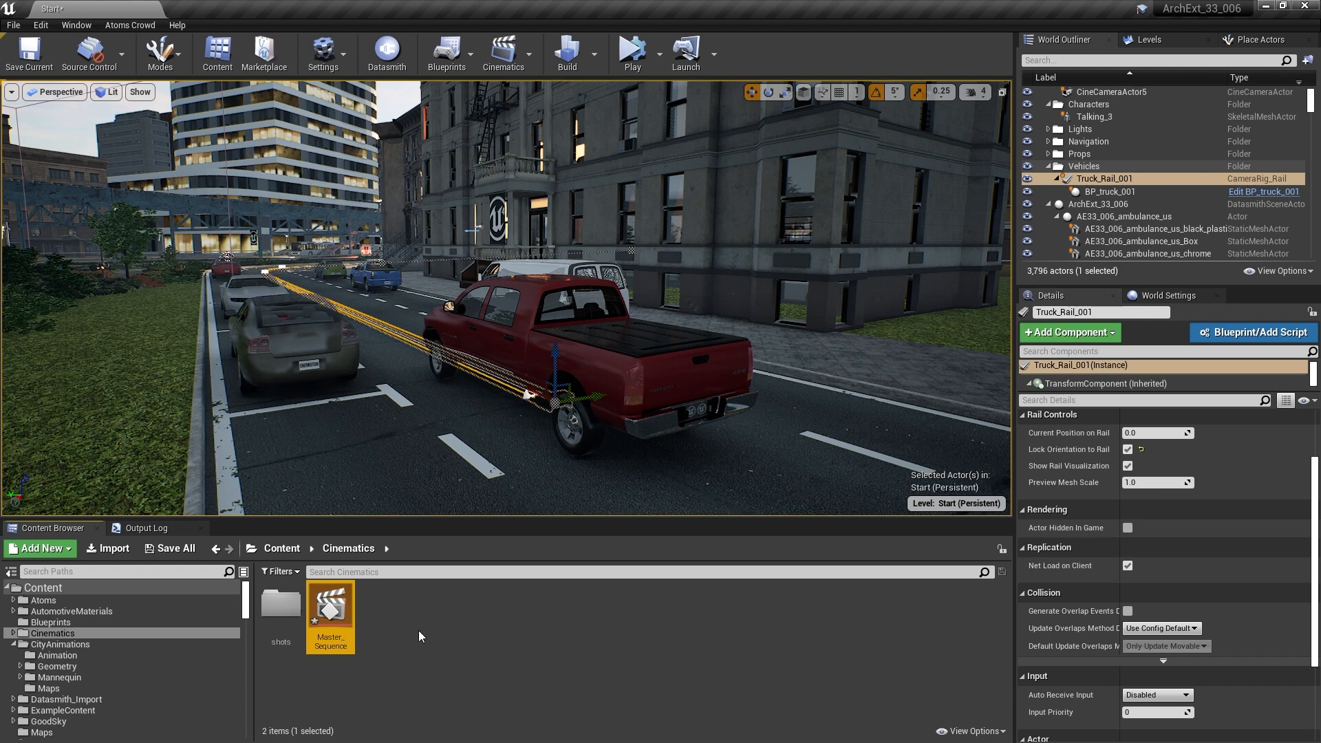
Place Master_Sequence in the level, open it for editing and add a Shot Track.
drag(328, 614, 418, 411)
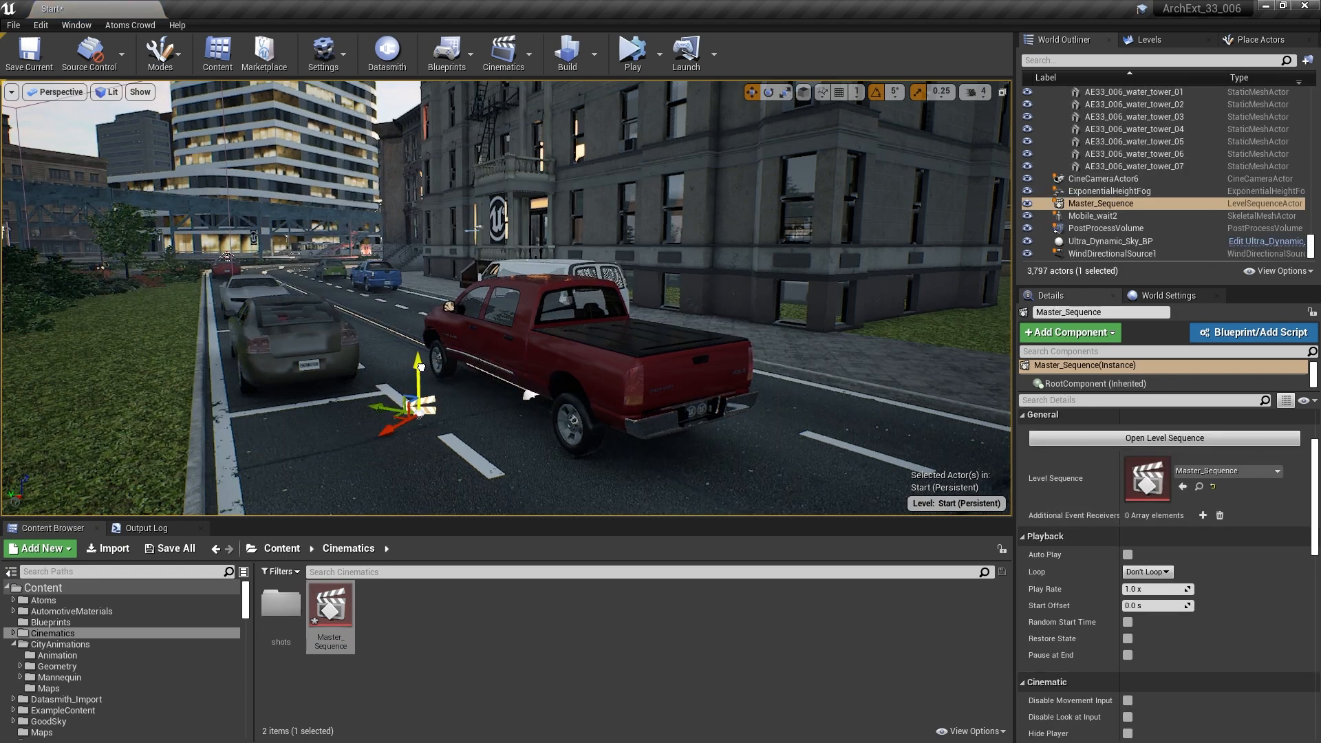
double_click(331, 602)
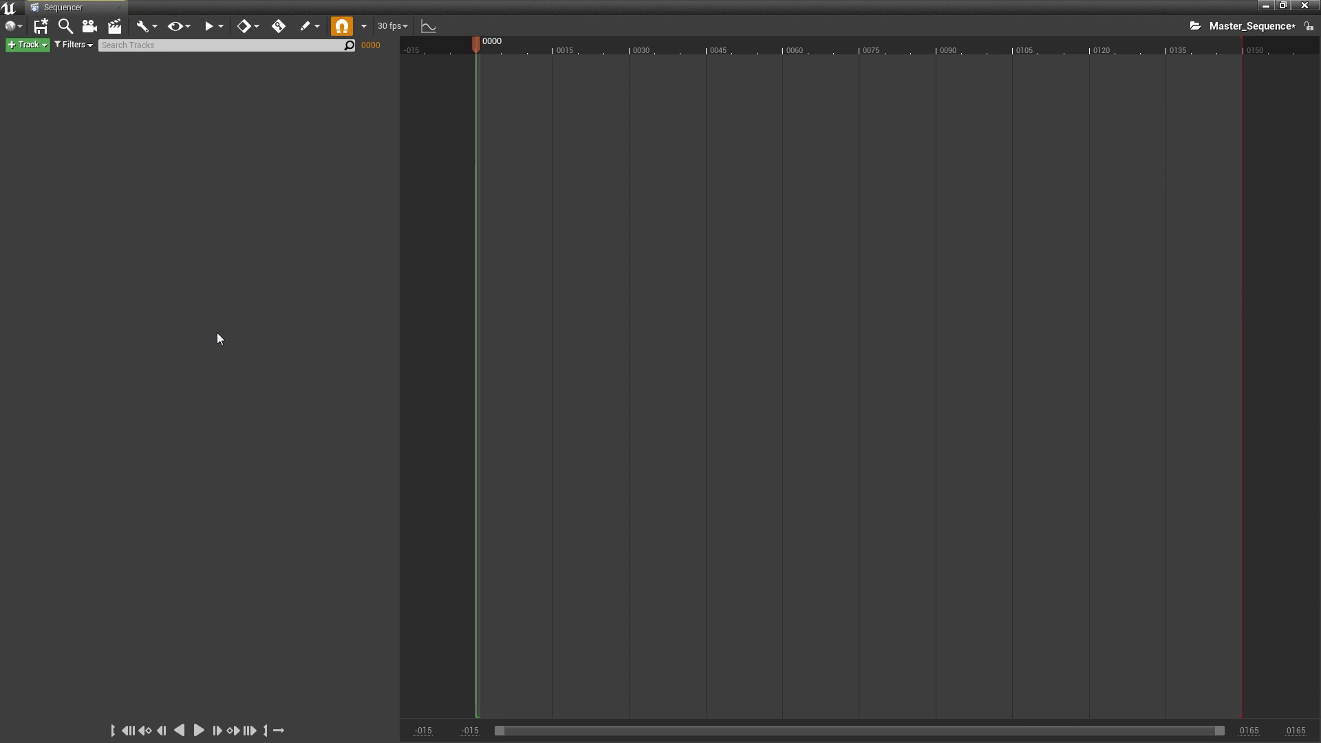
click(41, 46)
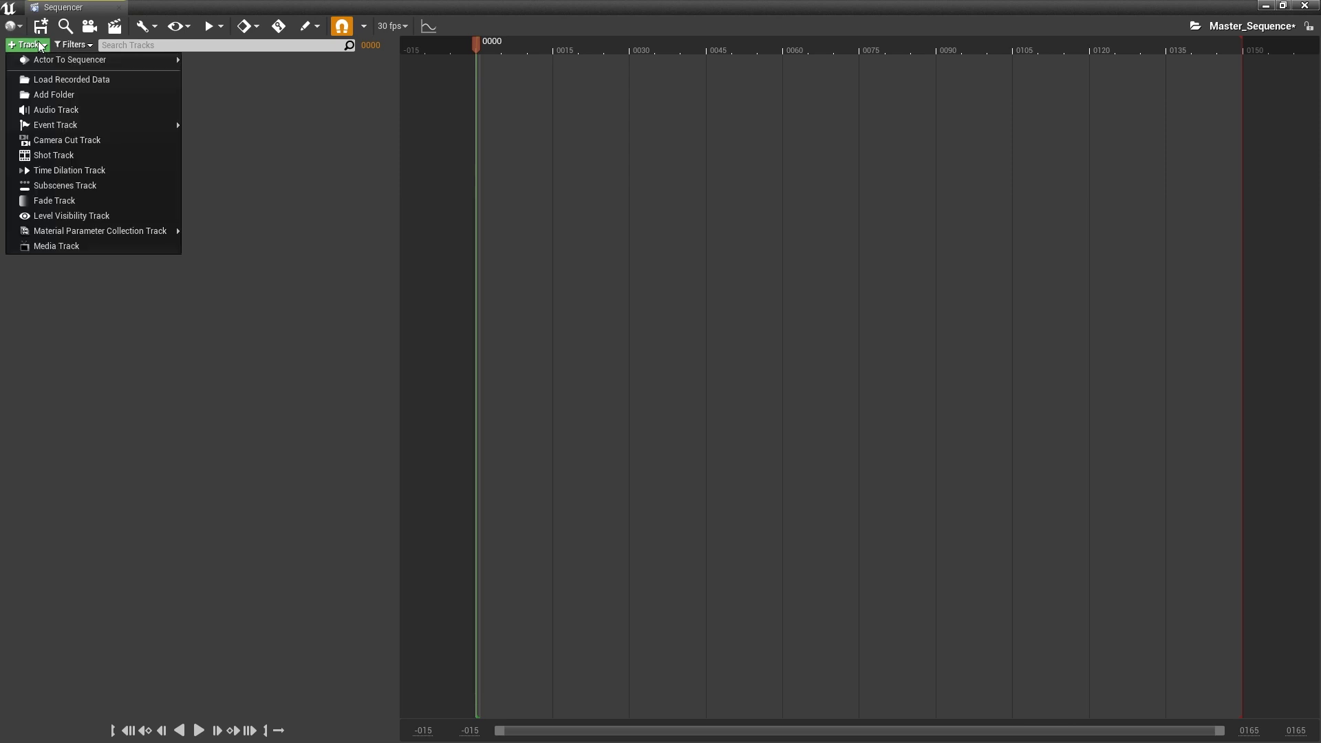
click(56, 156)
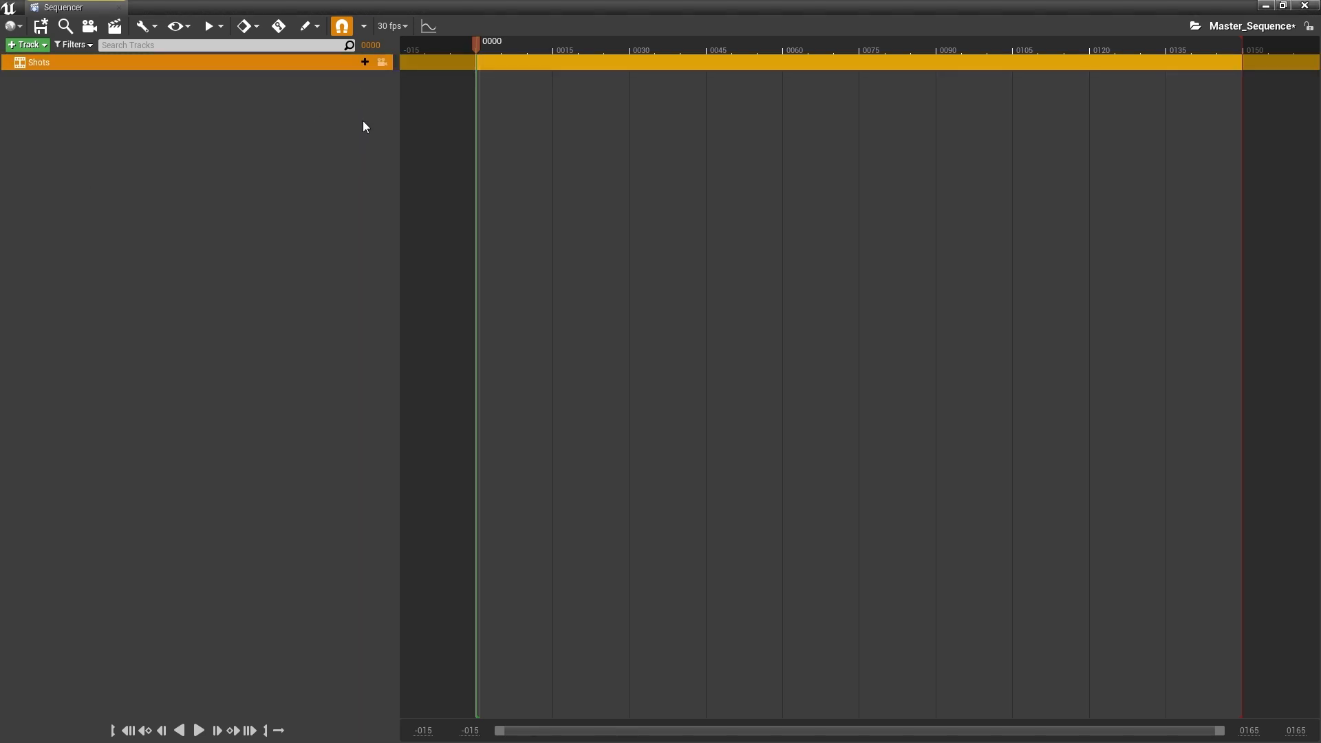
Insert a new shot on the Shots track and save it as shot0070_01.
click(364, 62)
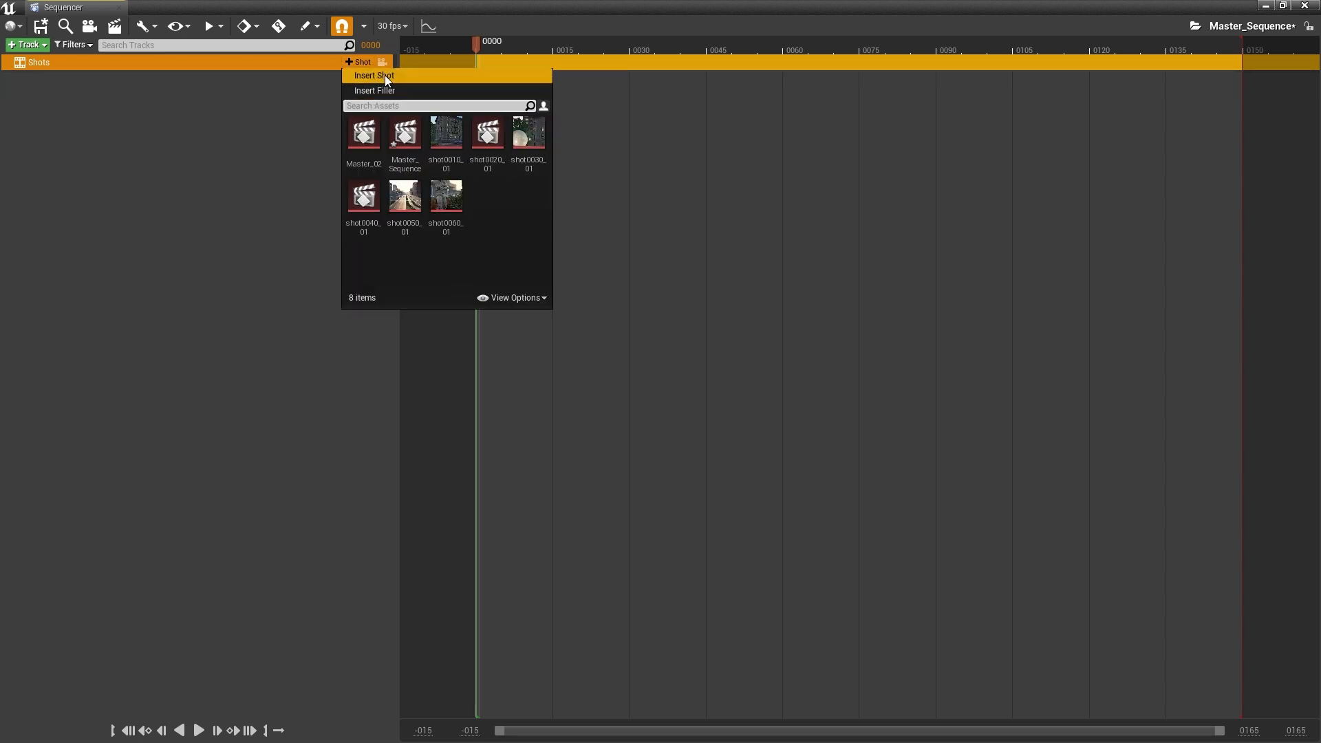
click(385, 76)
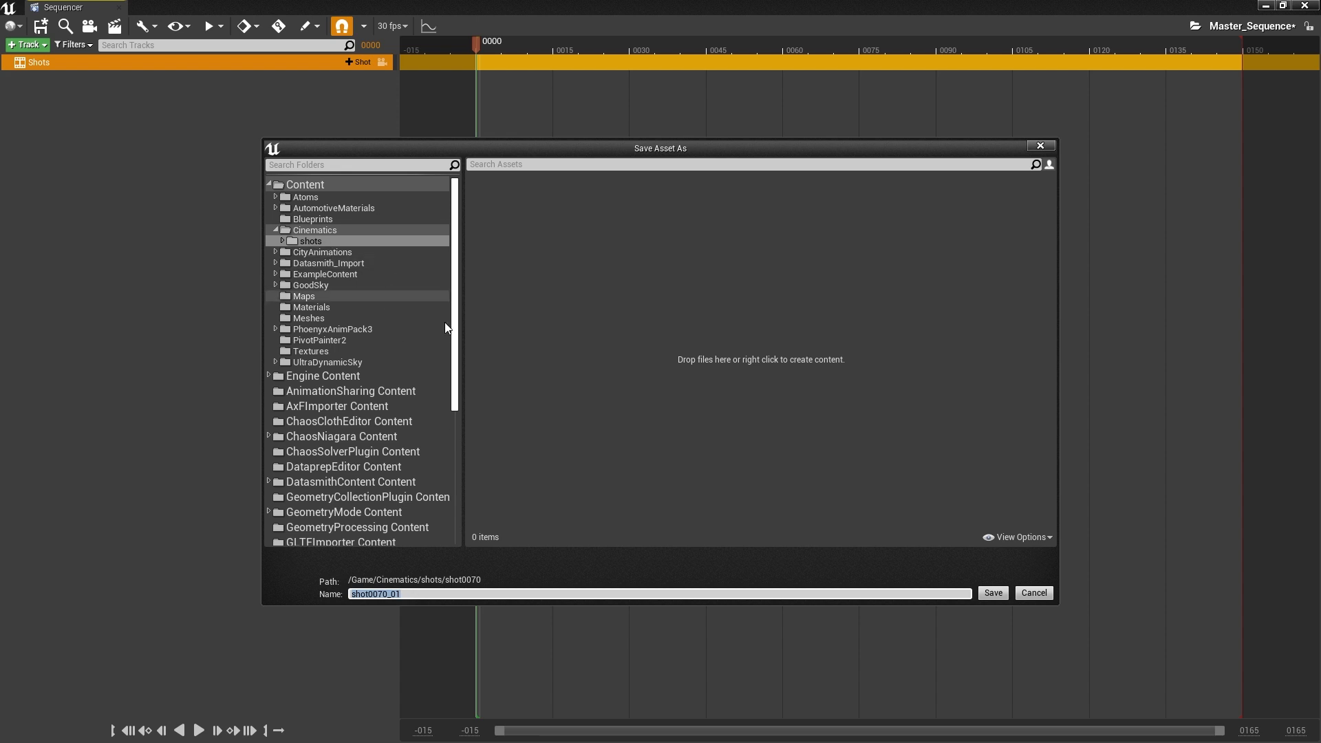
click(993, 593)
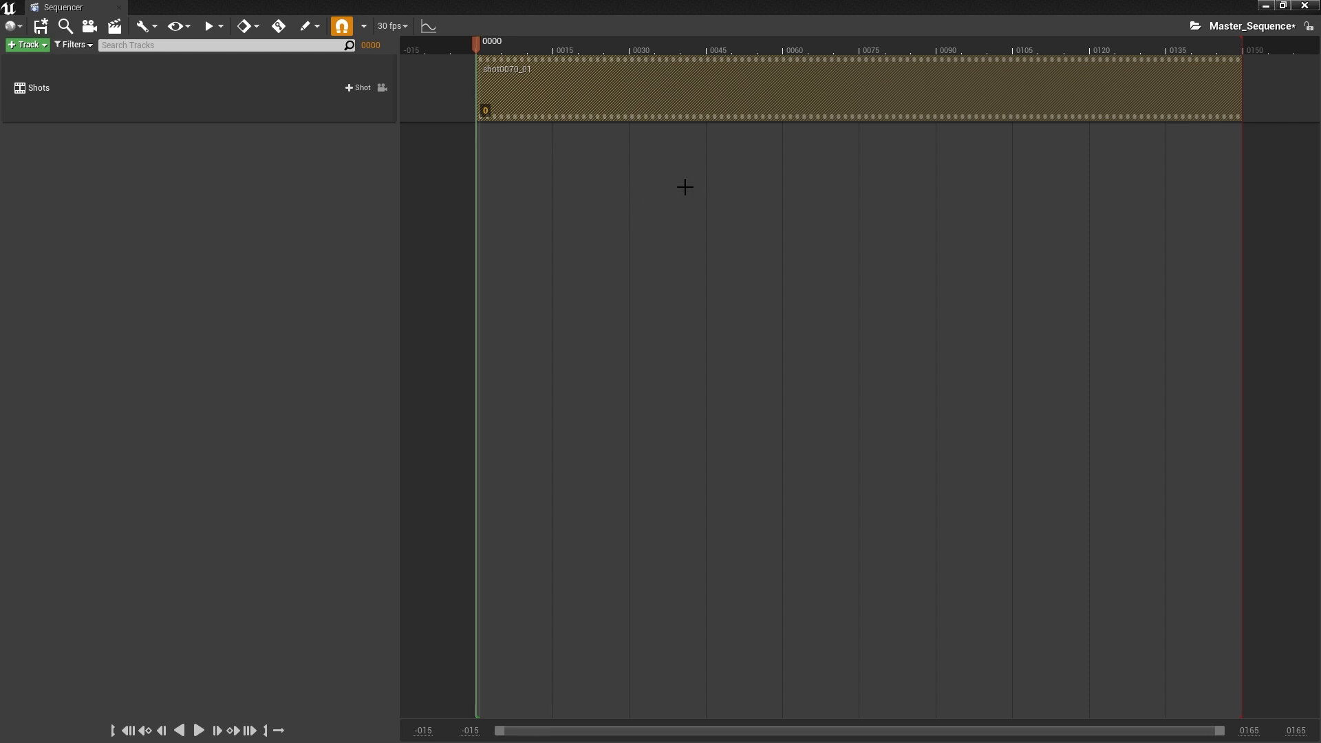
Open shot0070_01 for editing and add CineCameraActor5 to it as an actor track.
double_click(744, 84)
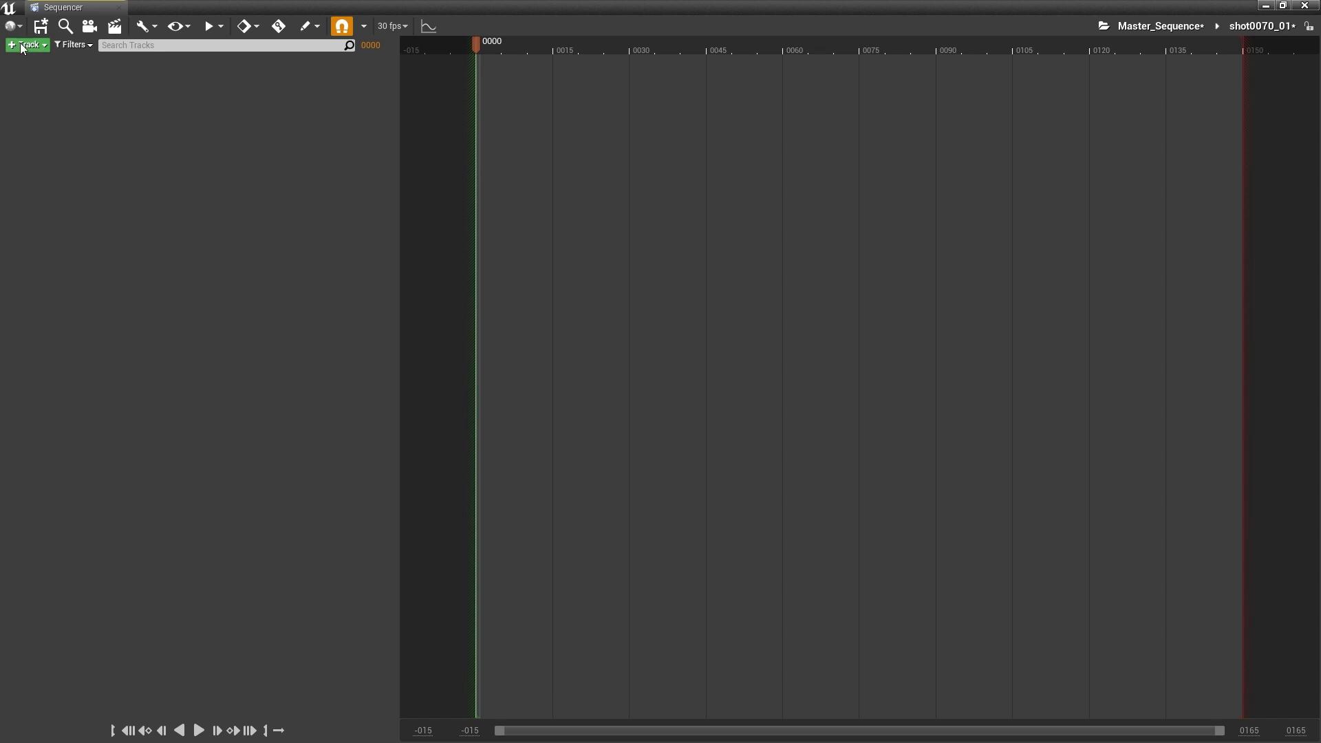
click(45, 46)
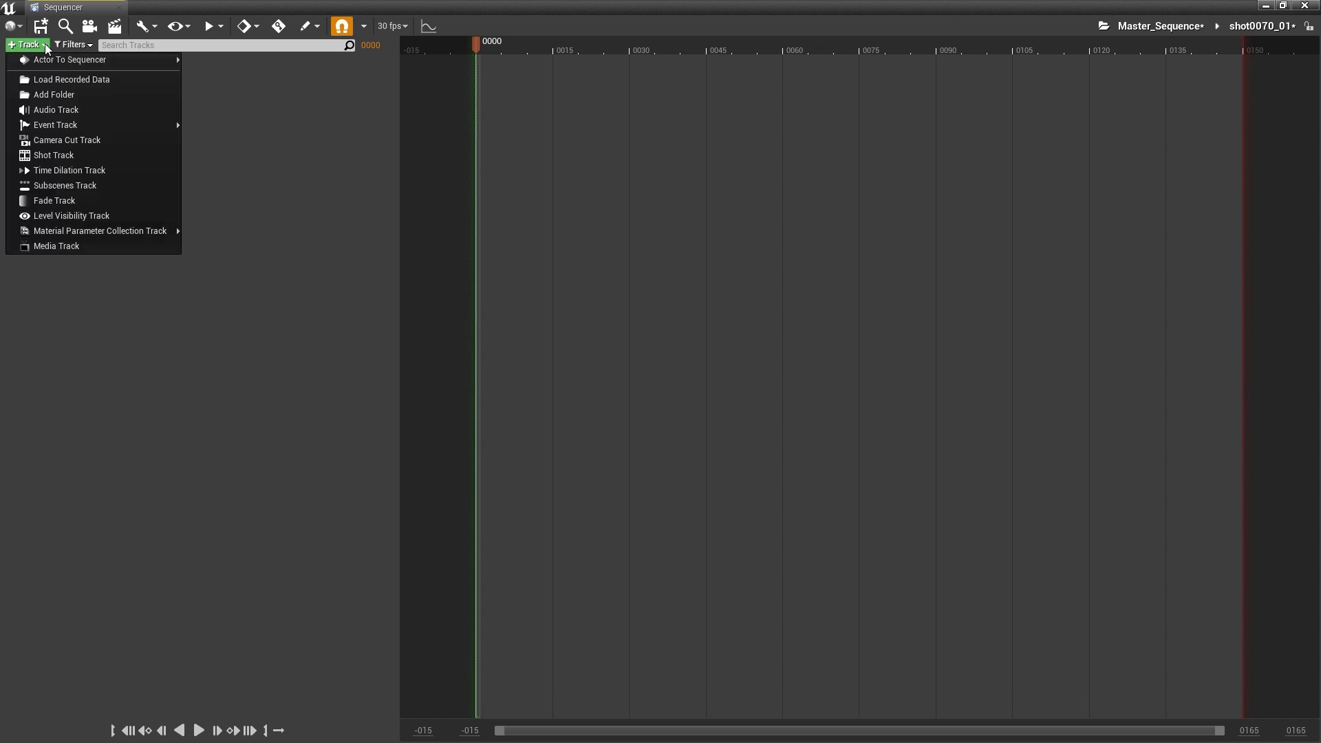
mouse_move(62, 66)
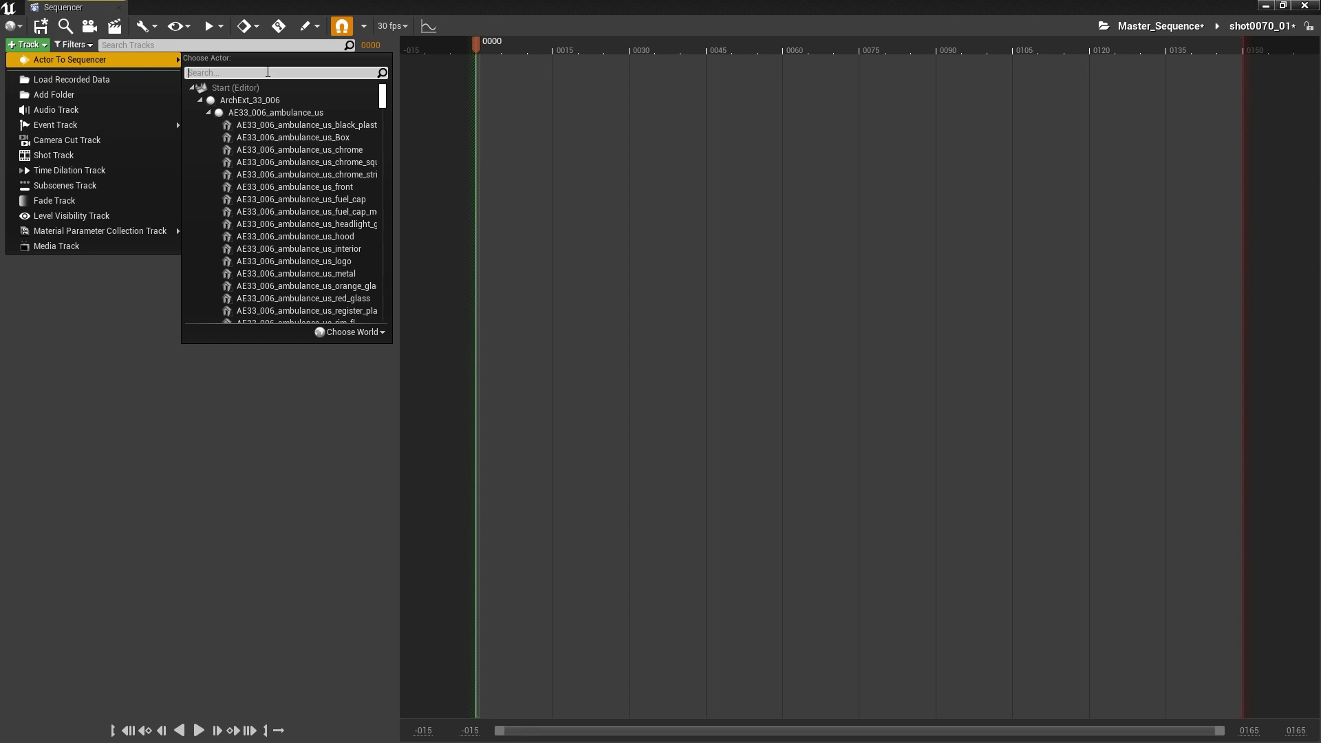
text(cinecameraactor)
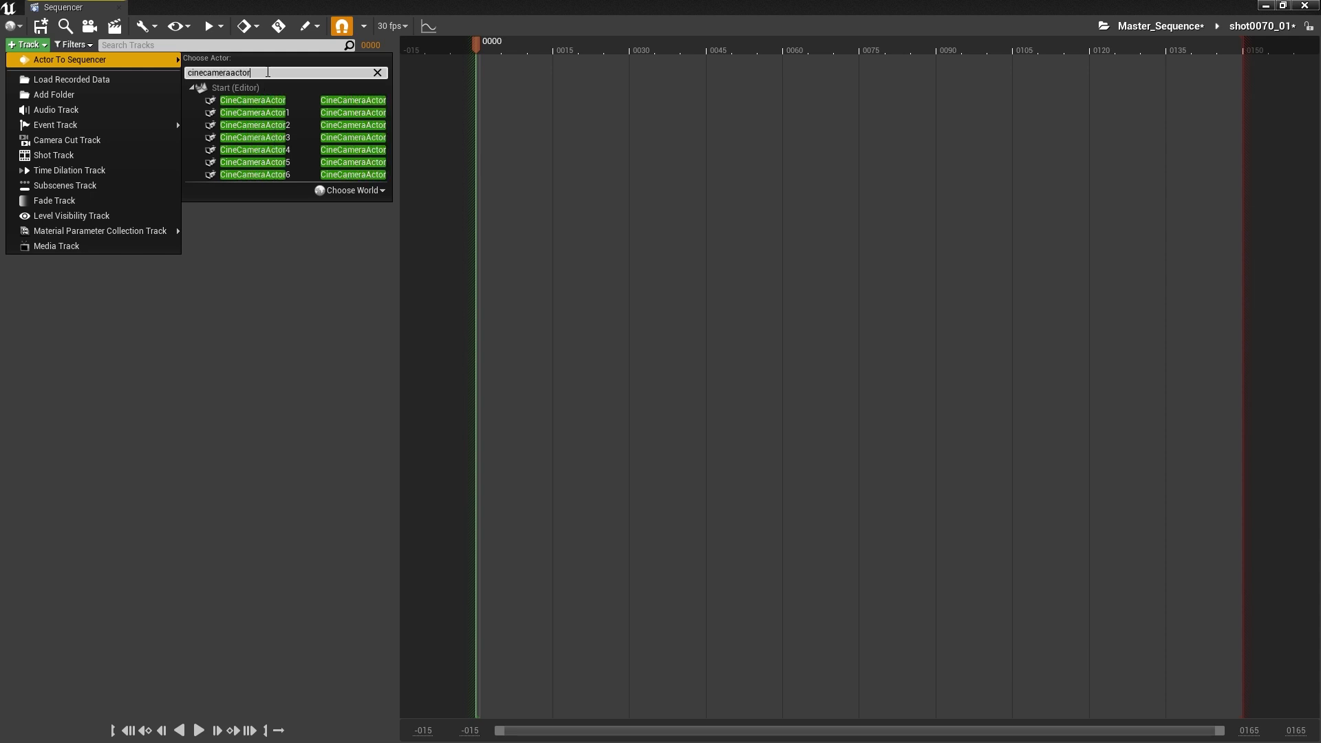
text(5)
click(250, 100)
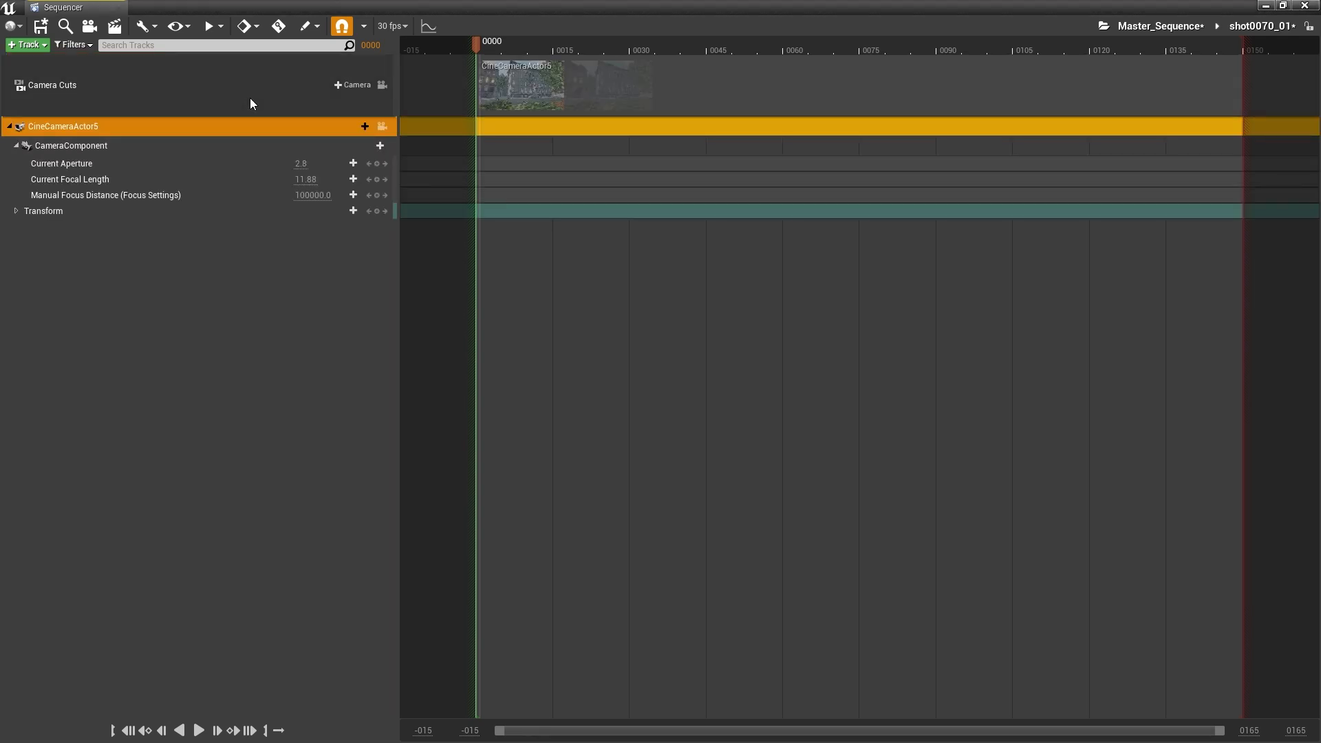
Restore Sequencer to a smaller floating window and look through CineCameraActor5 in the viewport.
click(1284, 6)
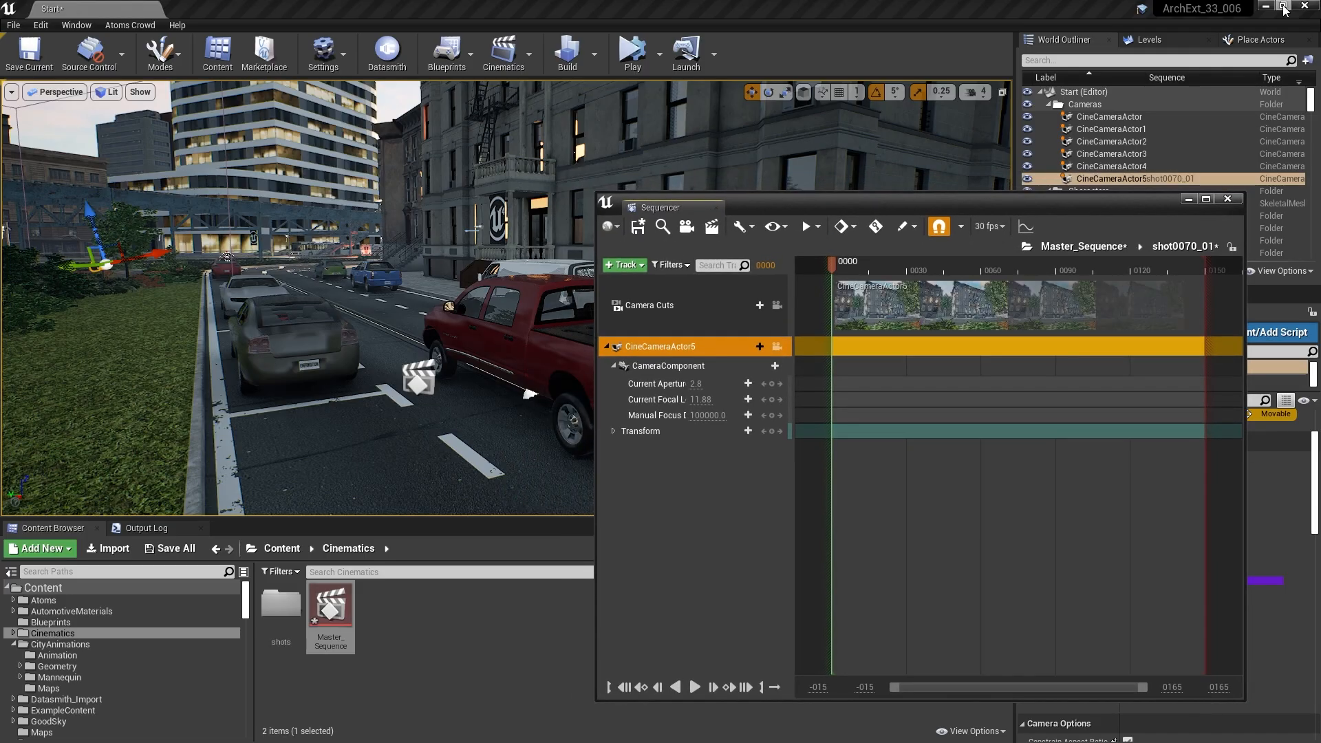
click(775, 346)
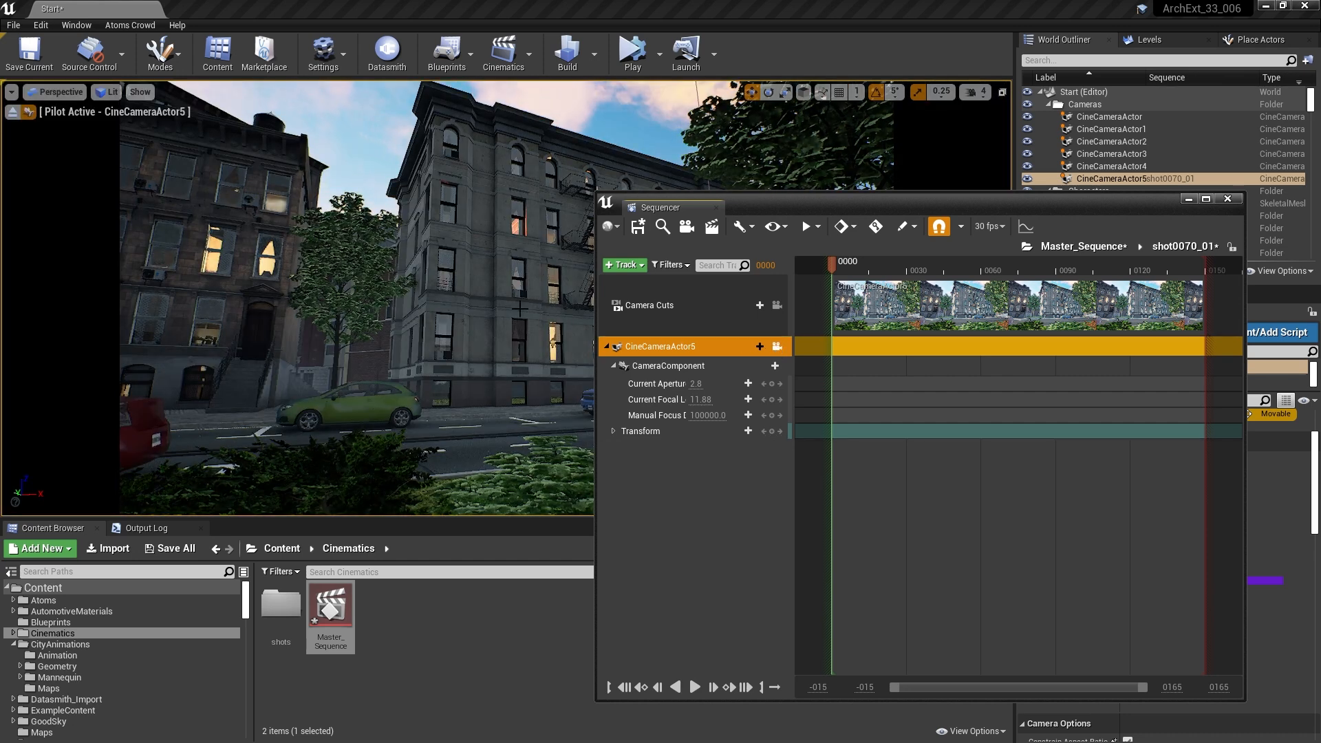
drag(801, 203, 840, 471)
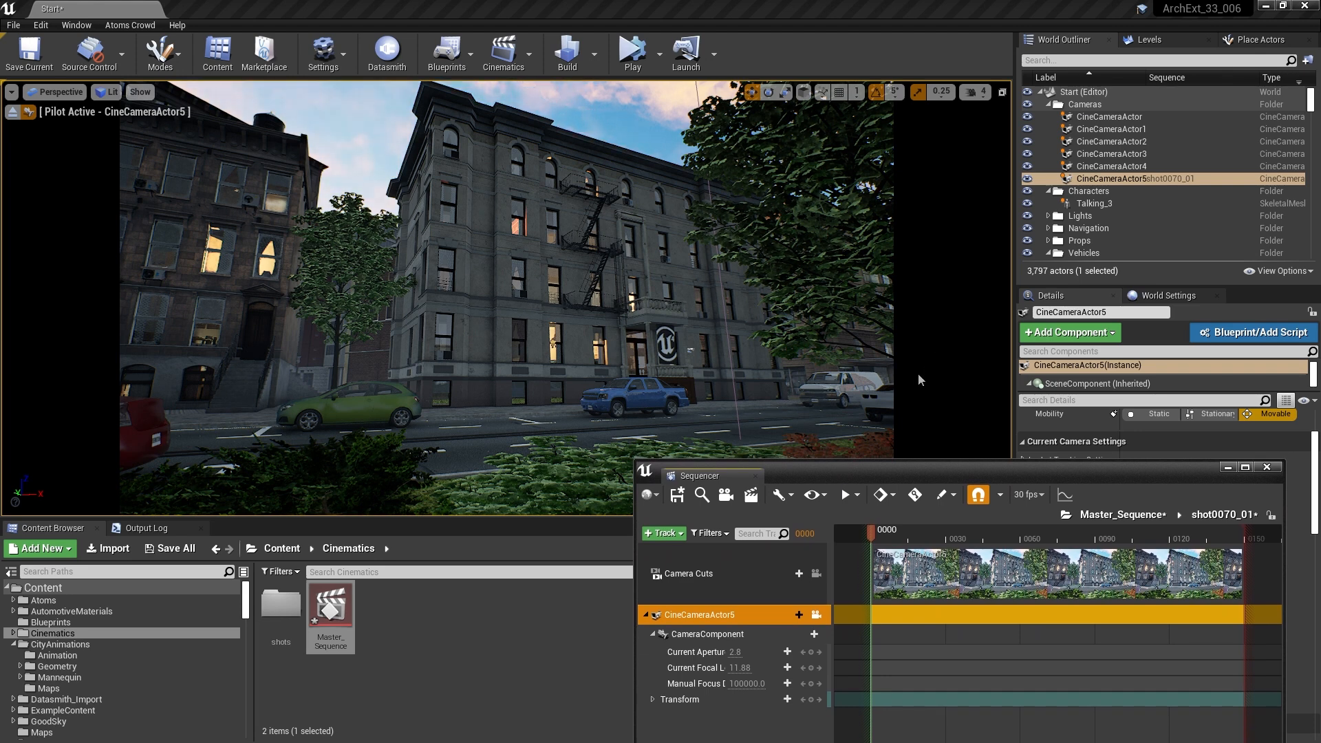
drag(895, 474, 867, 214)
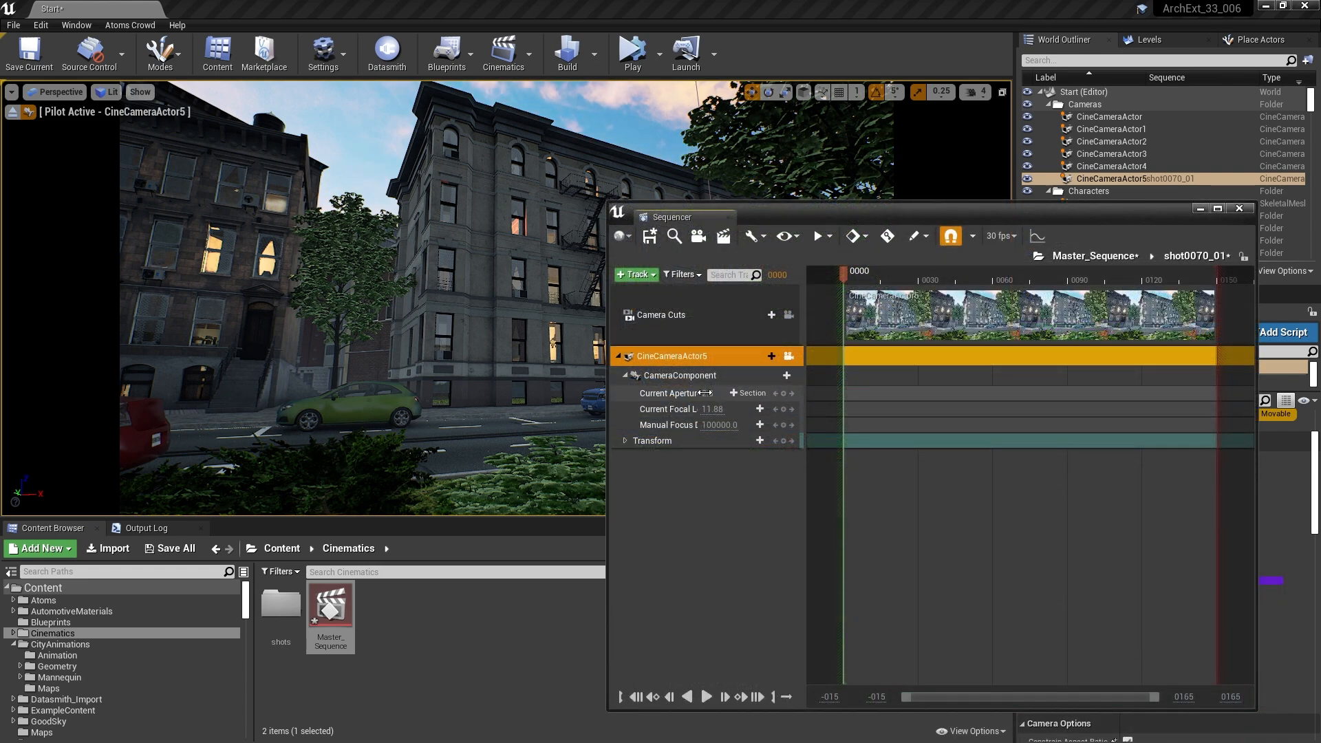
Set CineCameraActor5's Current Aperture to 1.2 and key its aperture, focal length, manual focus distance and location at frame 0.
text(1.2)
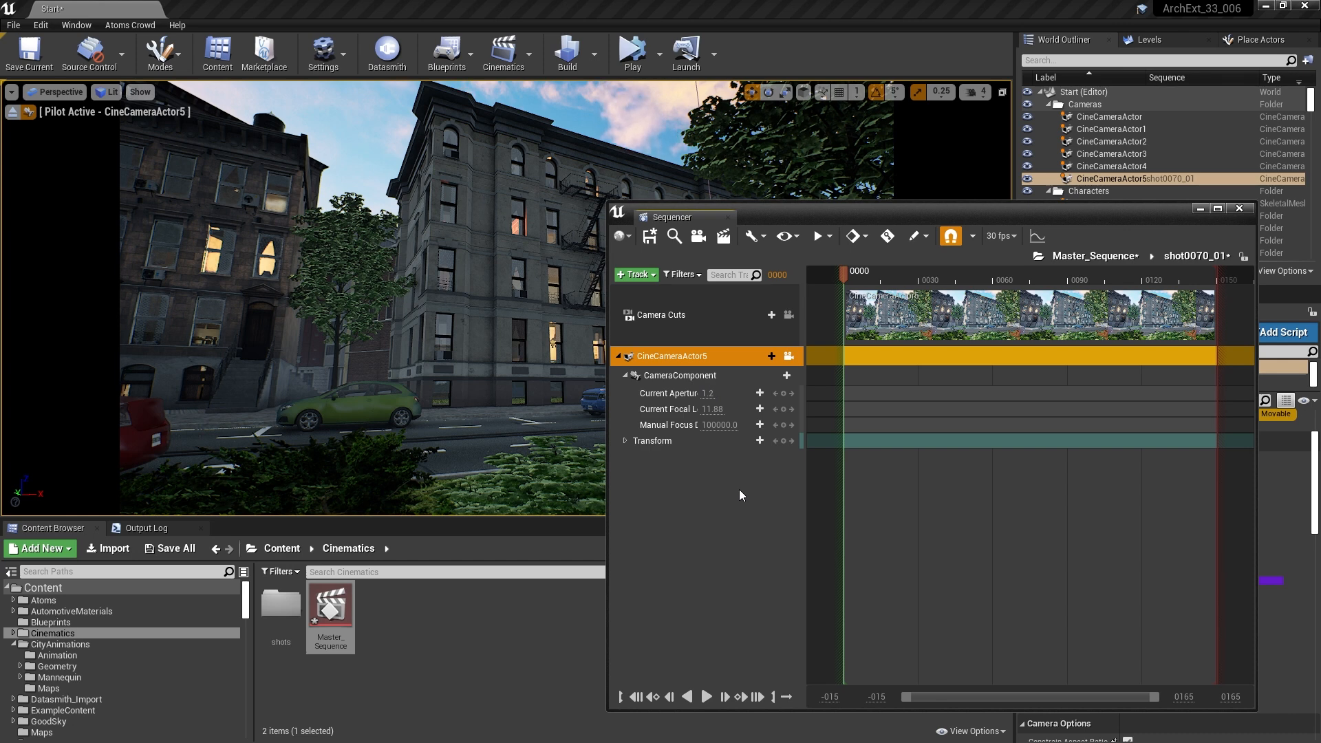
key(Tab)
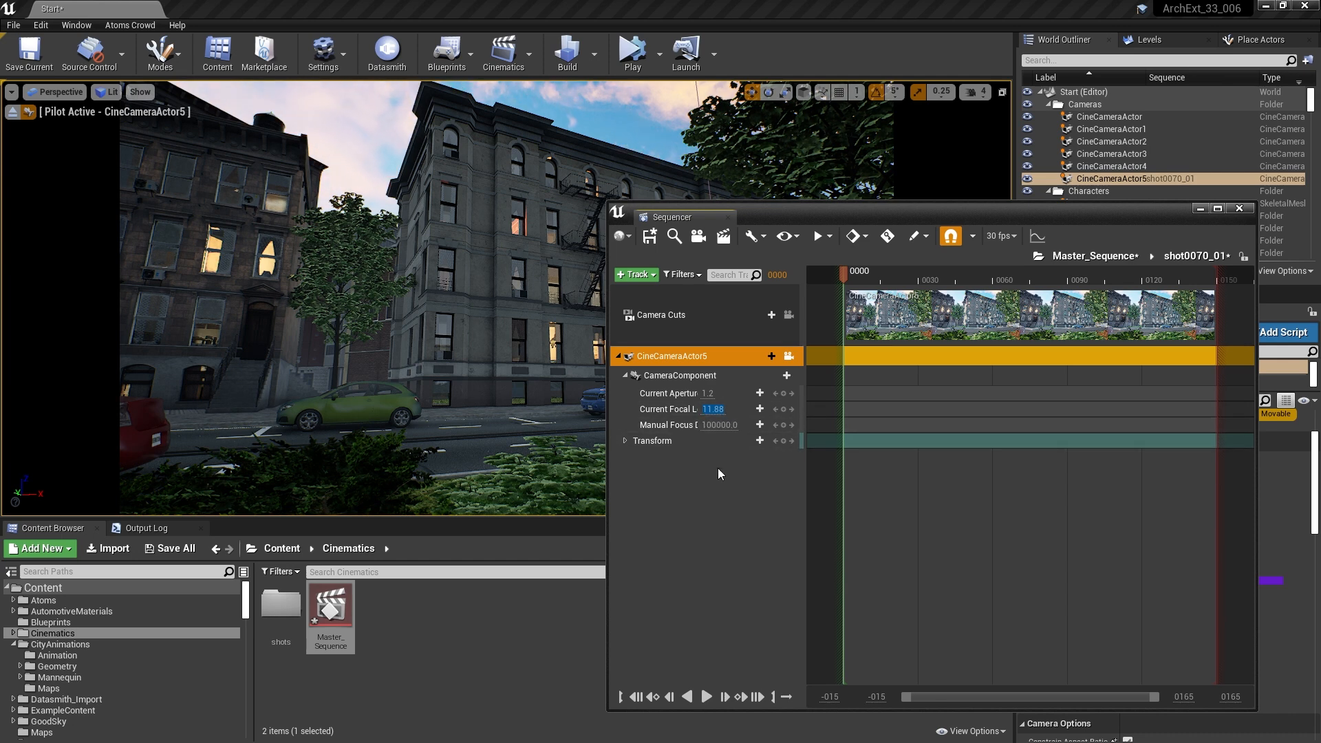
click(648, 441)
click(625, 441)
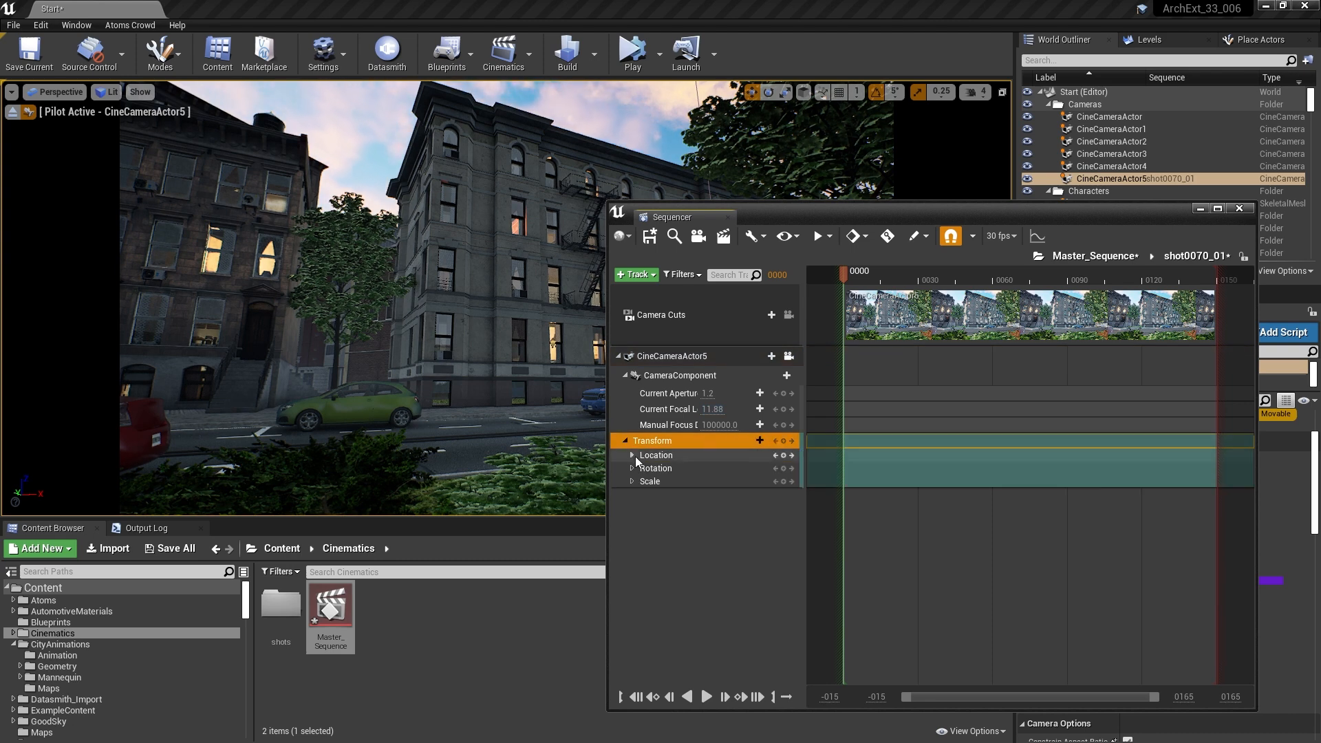
click(633, 455)
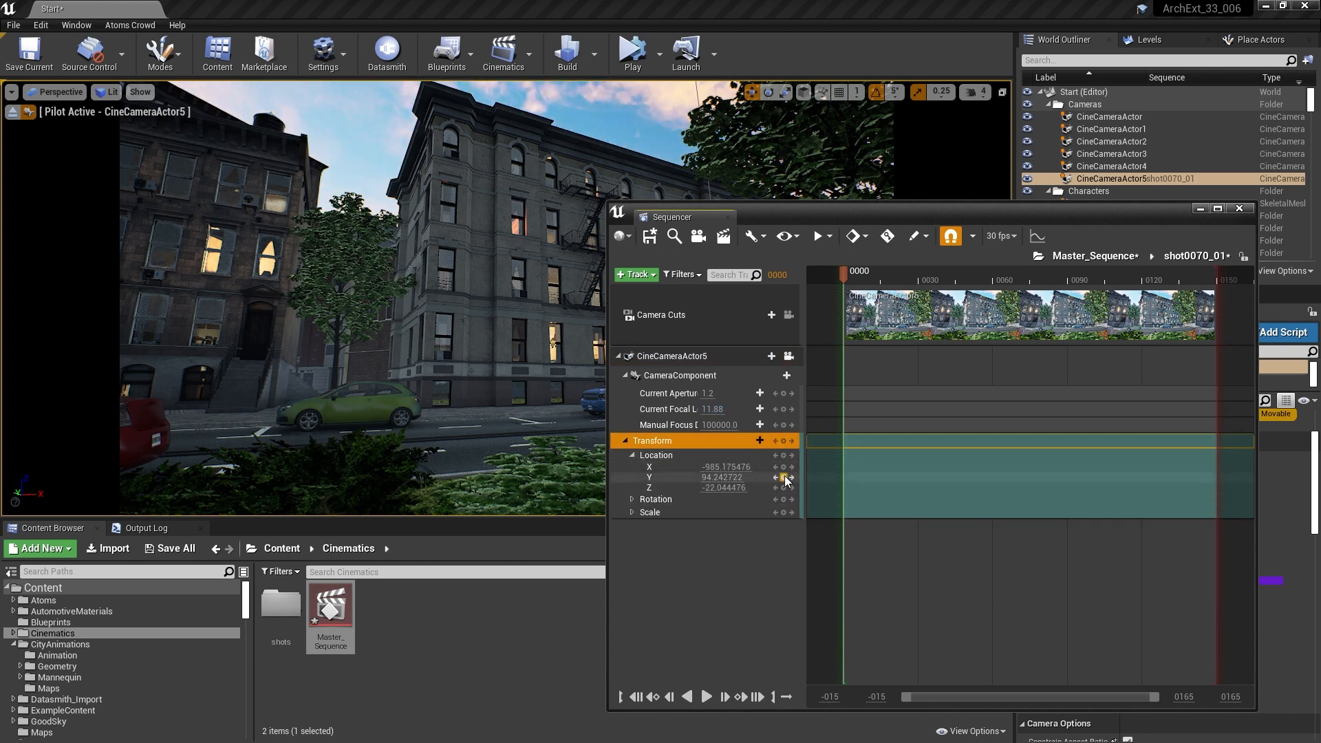
click(783, 393)
click(783, 409)
click(783, 424)
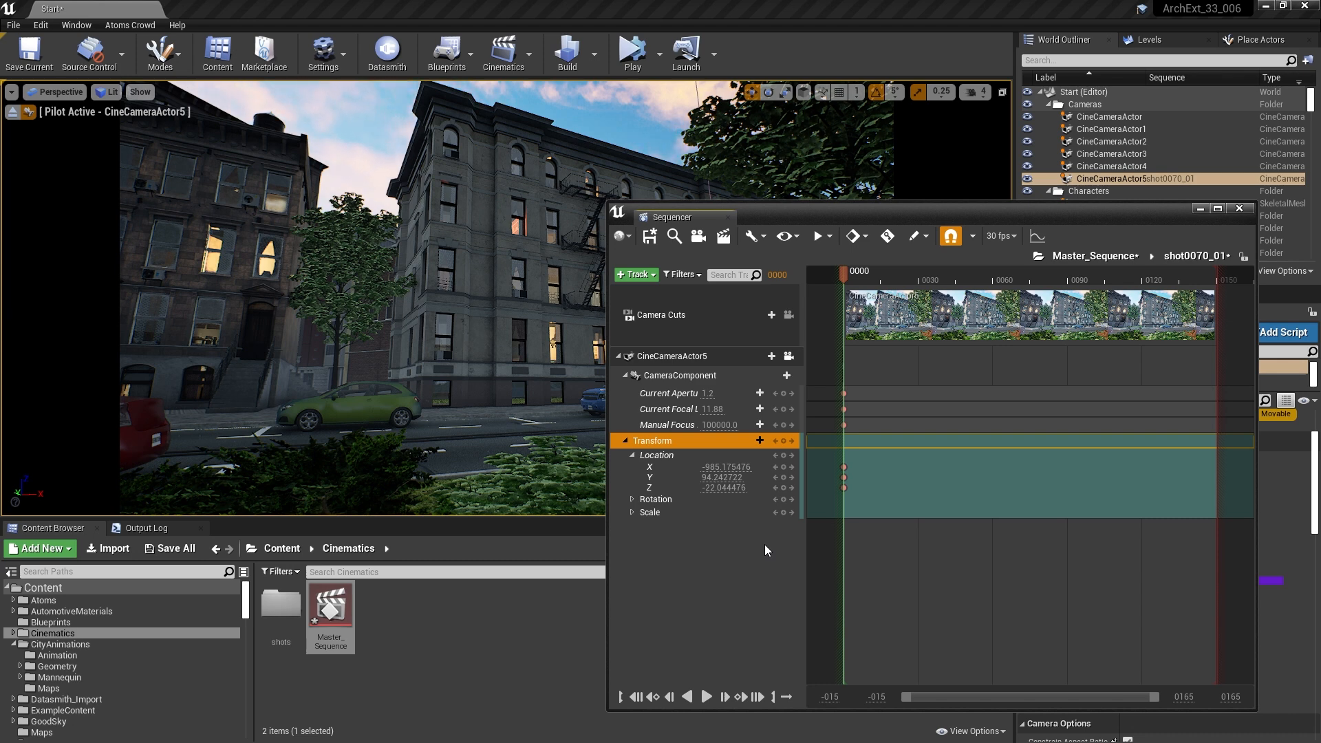
Add Truck_Rail_001 to the shot with a Current Position on Rail track and key it at frame 0.
click(1058, 61)
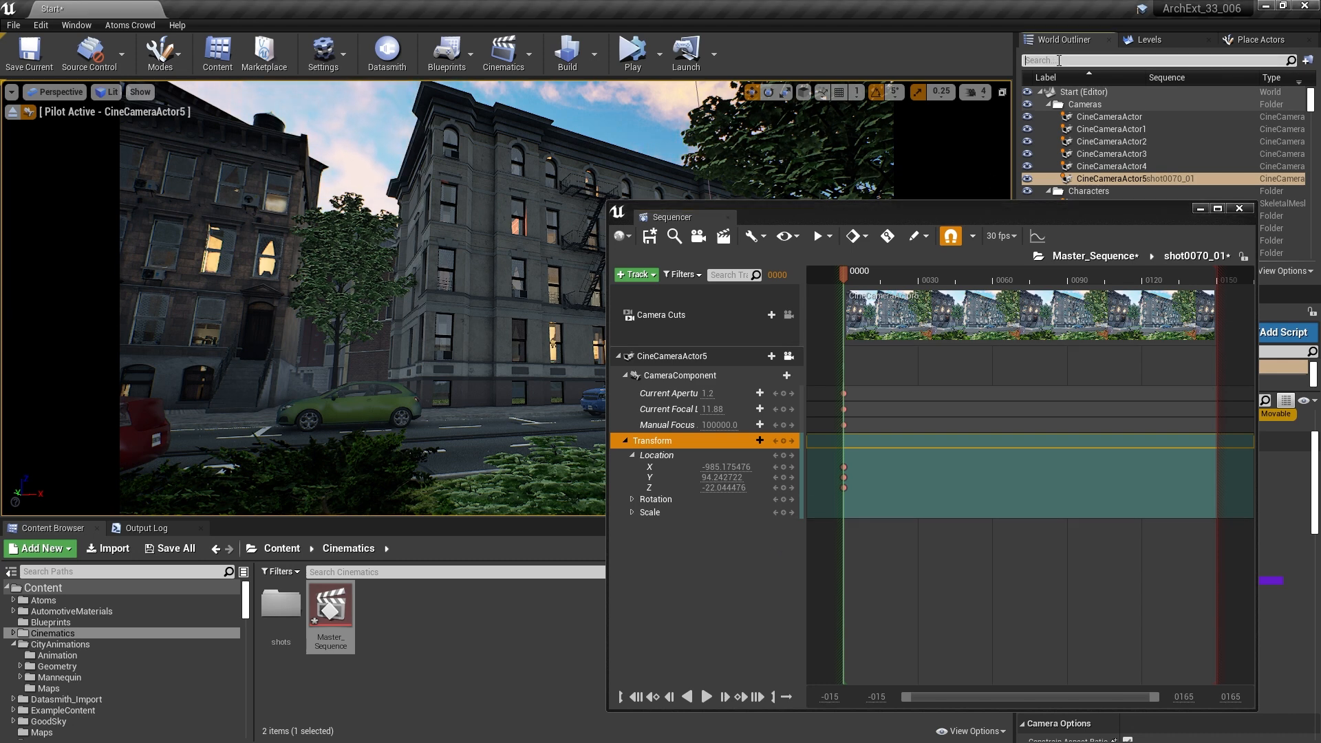
text(rail)
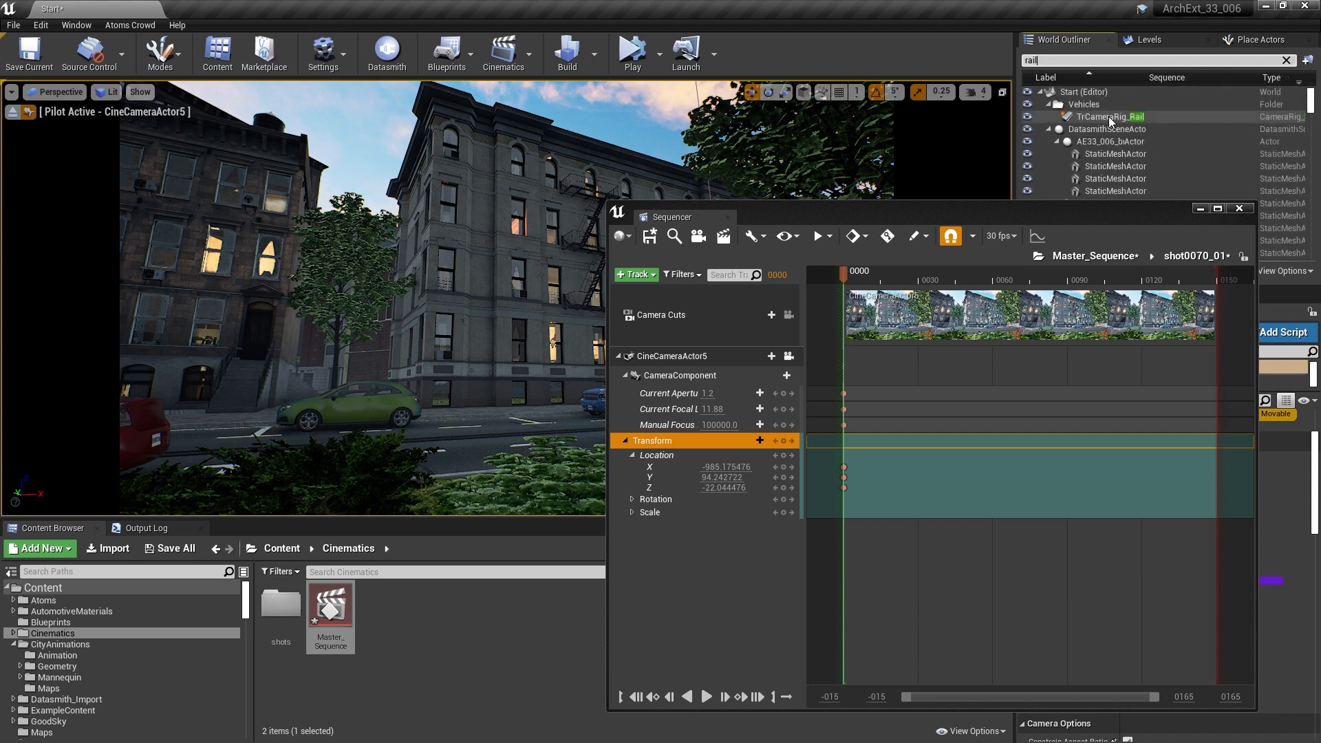
drag(1112, 114, 703, 545)
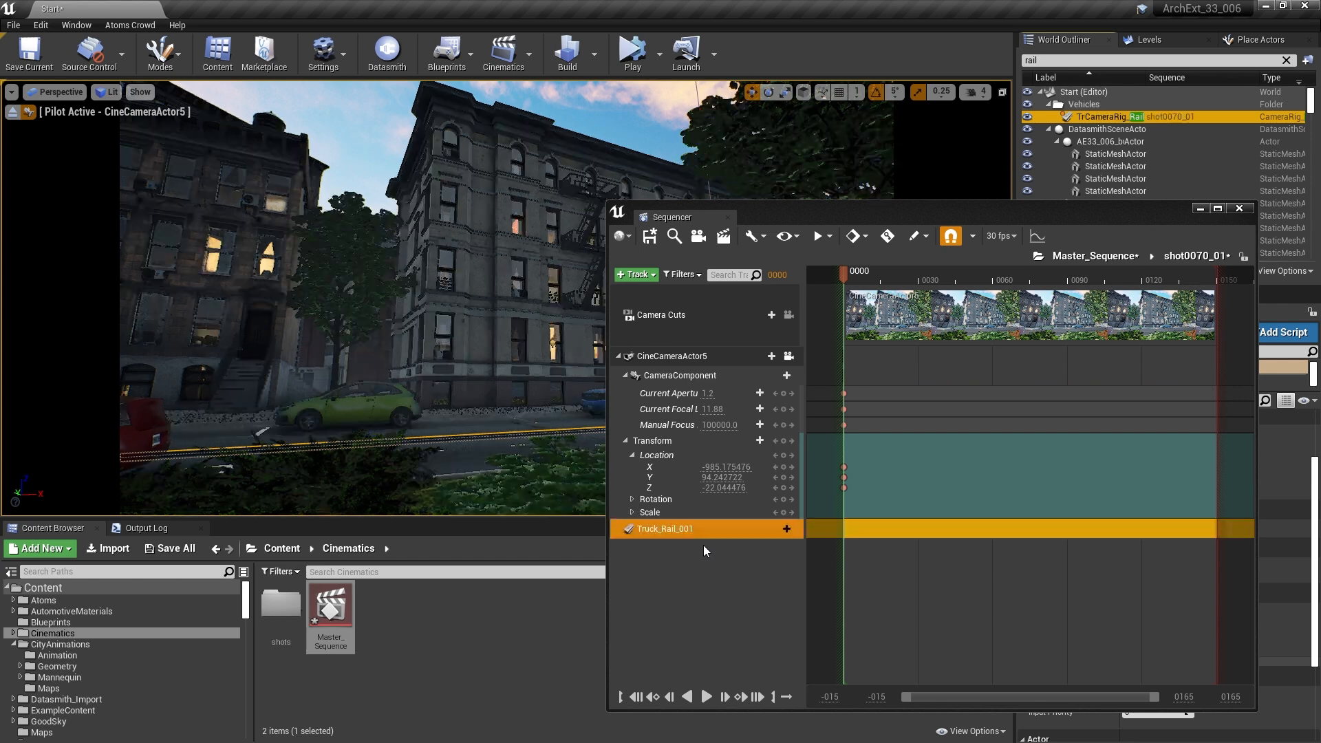
click(781, 529)
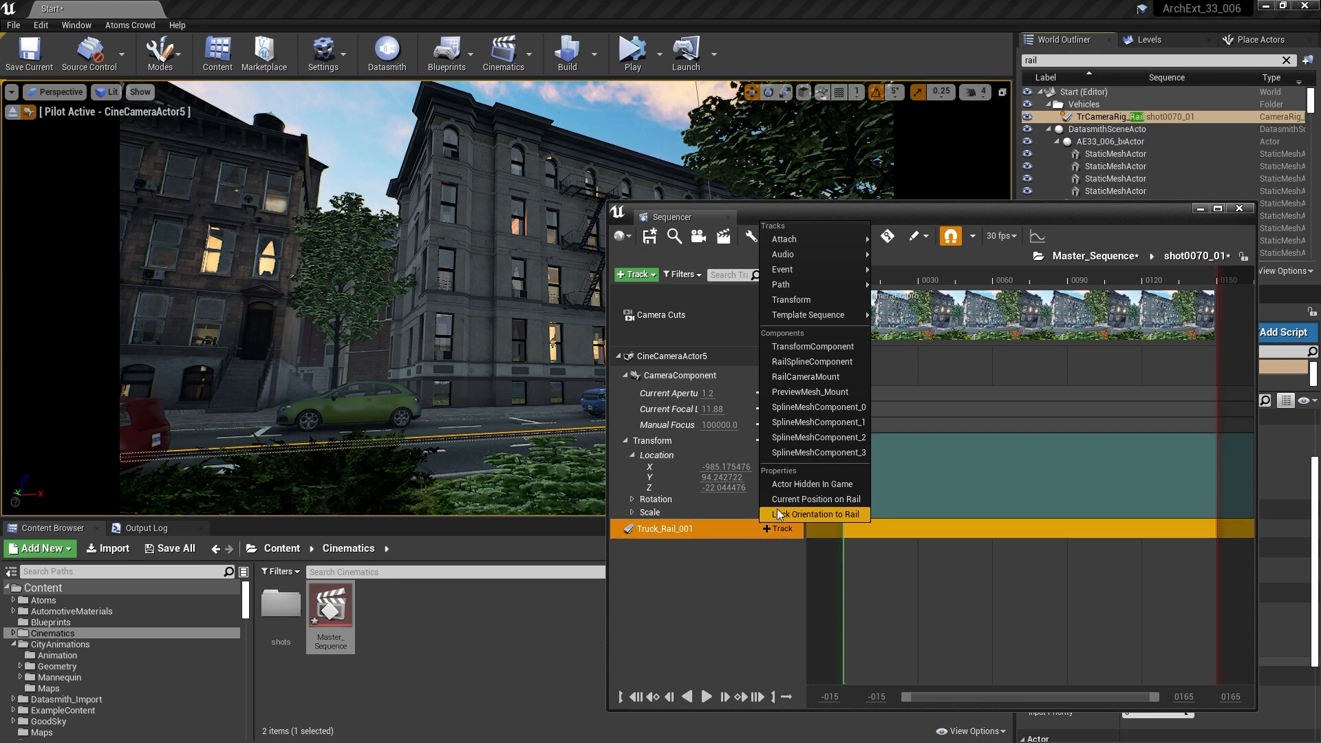
click(819, 500)
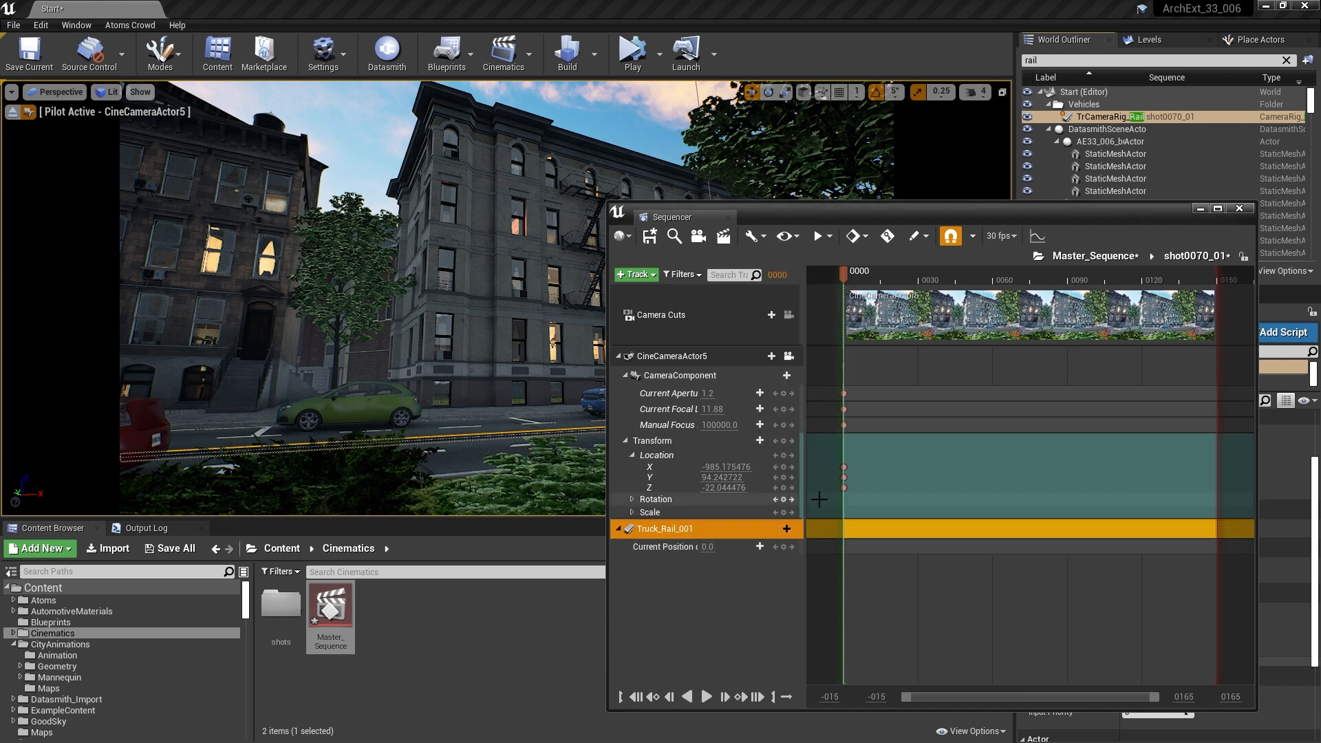
click(785, 548)
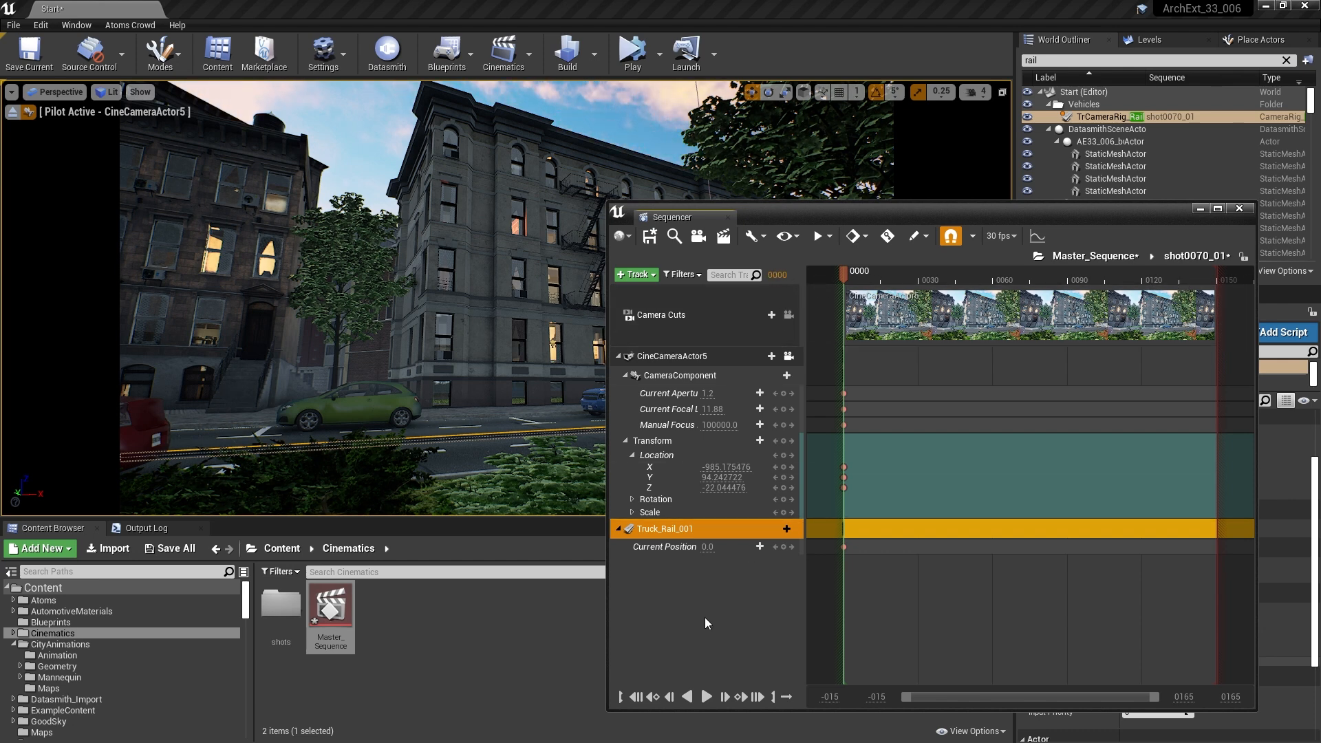
Key Truck_Rail_001's Current Position on Rail at 1 on frame 149 and scrub through the shot.
click(760, 662)
click(757, 697)
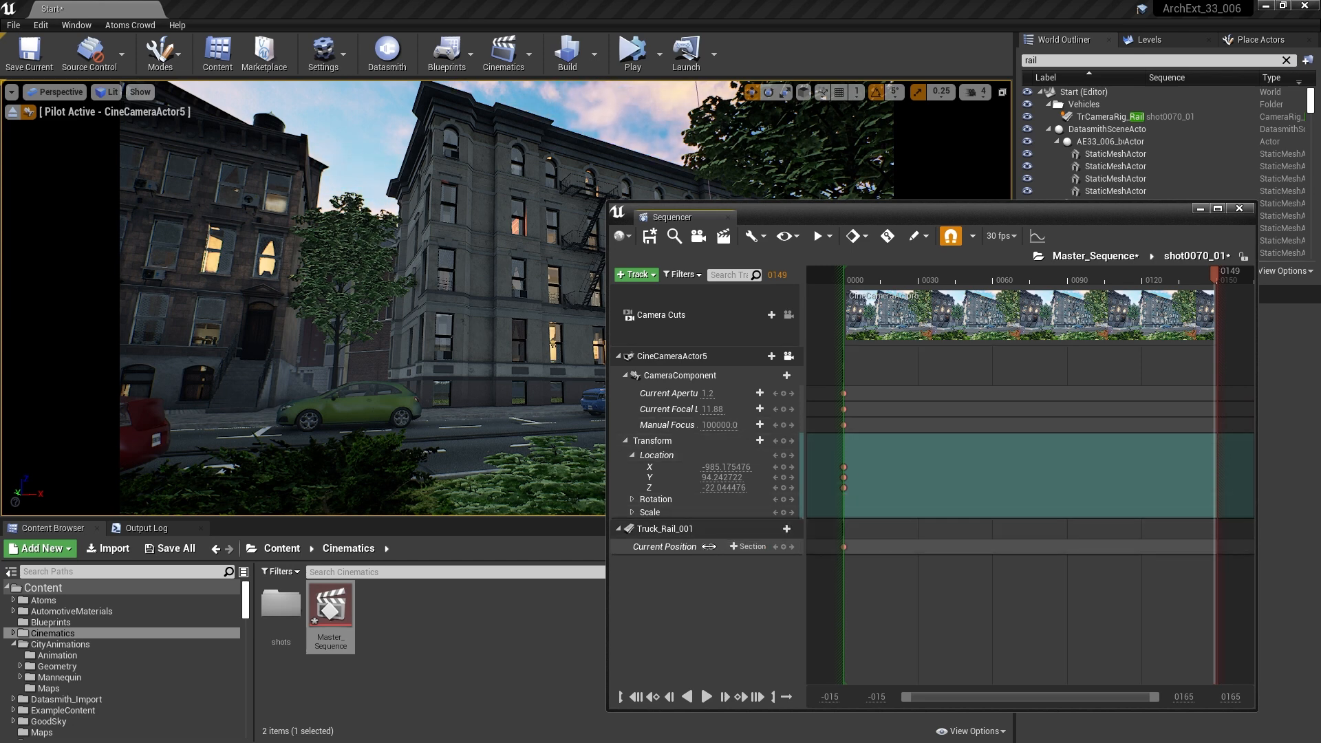
text(1)
key(Return)
drag(1096, 271, 980, 324)
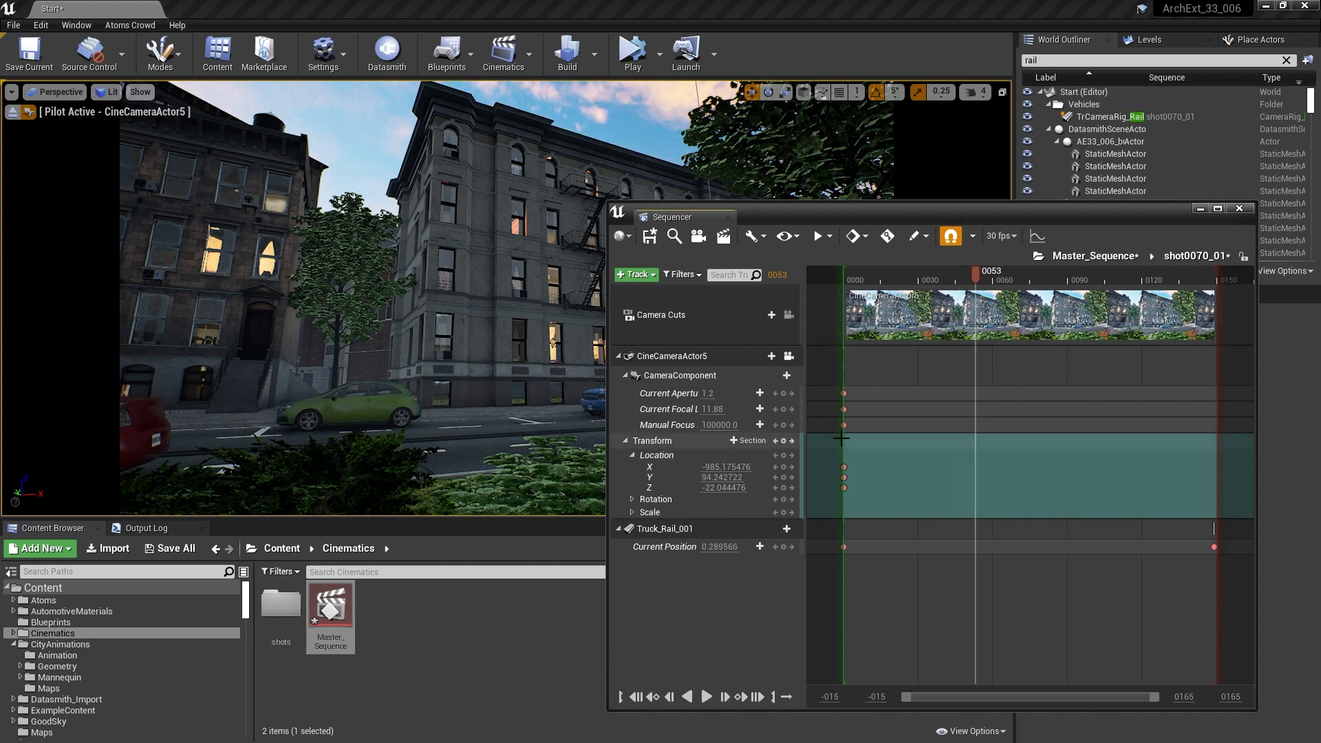
Set the rail's end position key to 0.5 and move that key past the end of the shot.
click(791, 547)
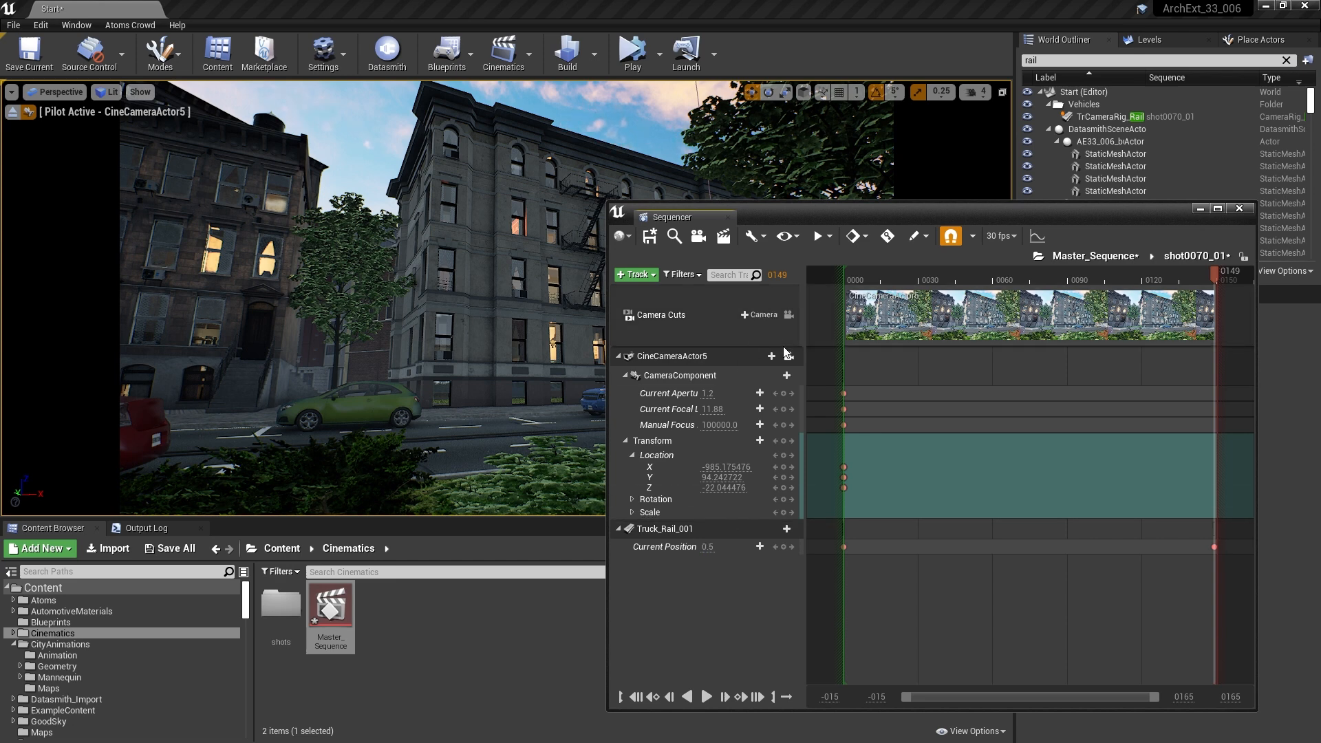
drag(1173, 527, 1231, 561)
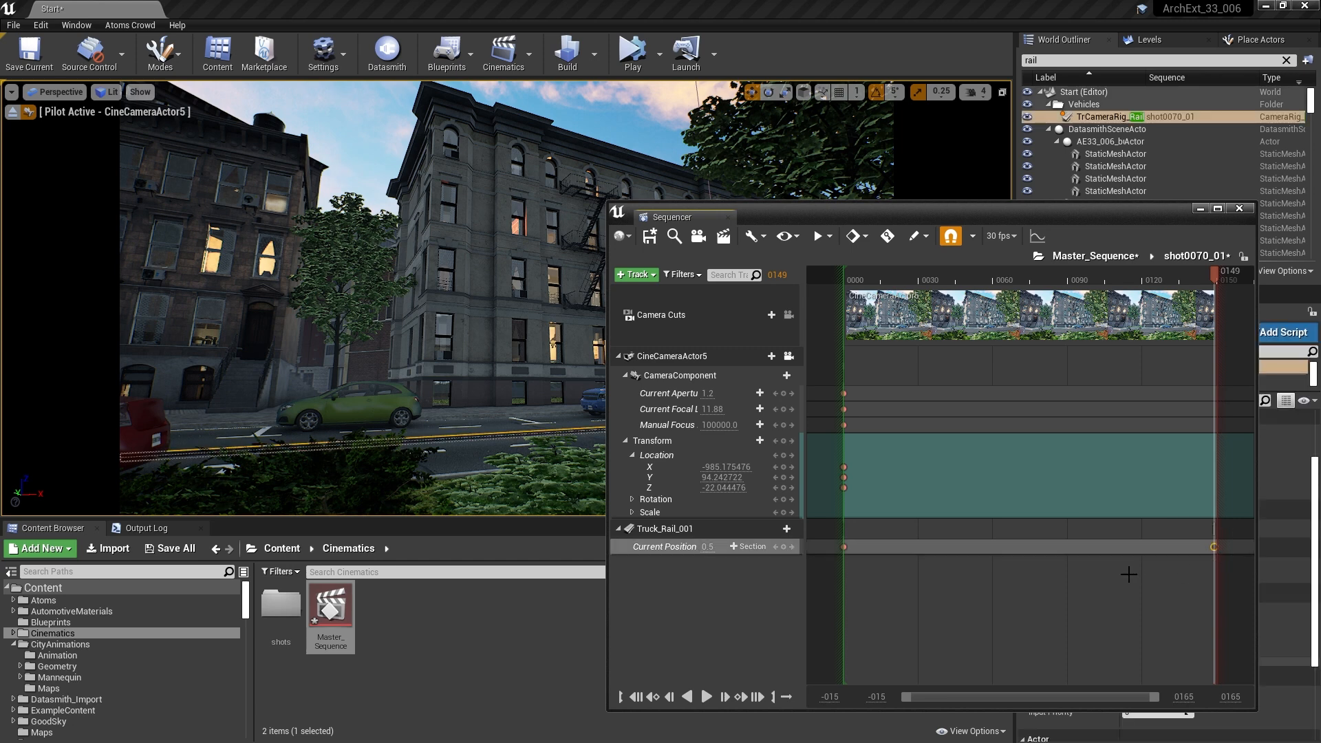
drag(984, 697, 1087, 707)
drag(1090, 548, 1271, 559)
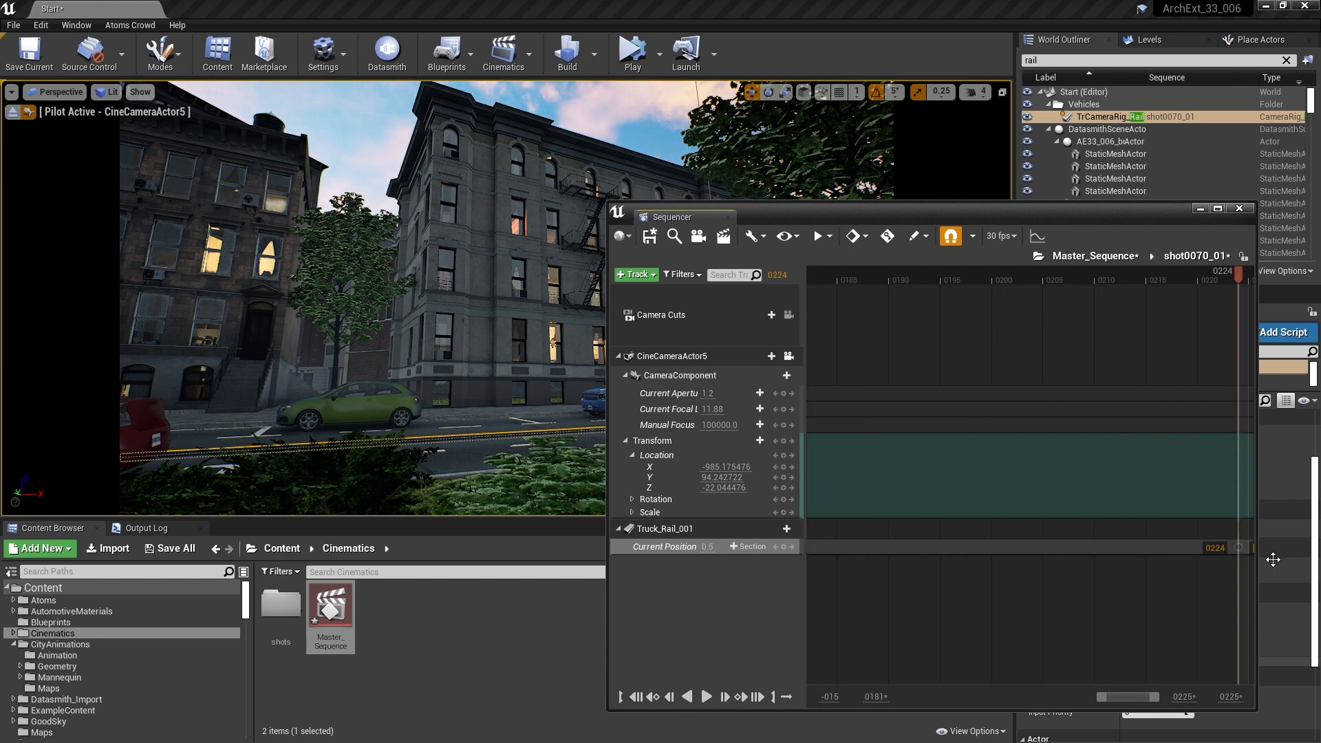
drag(1272, 559, 1091, 551)
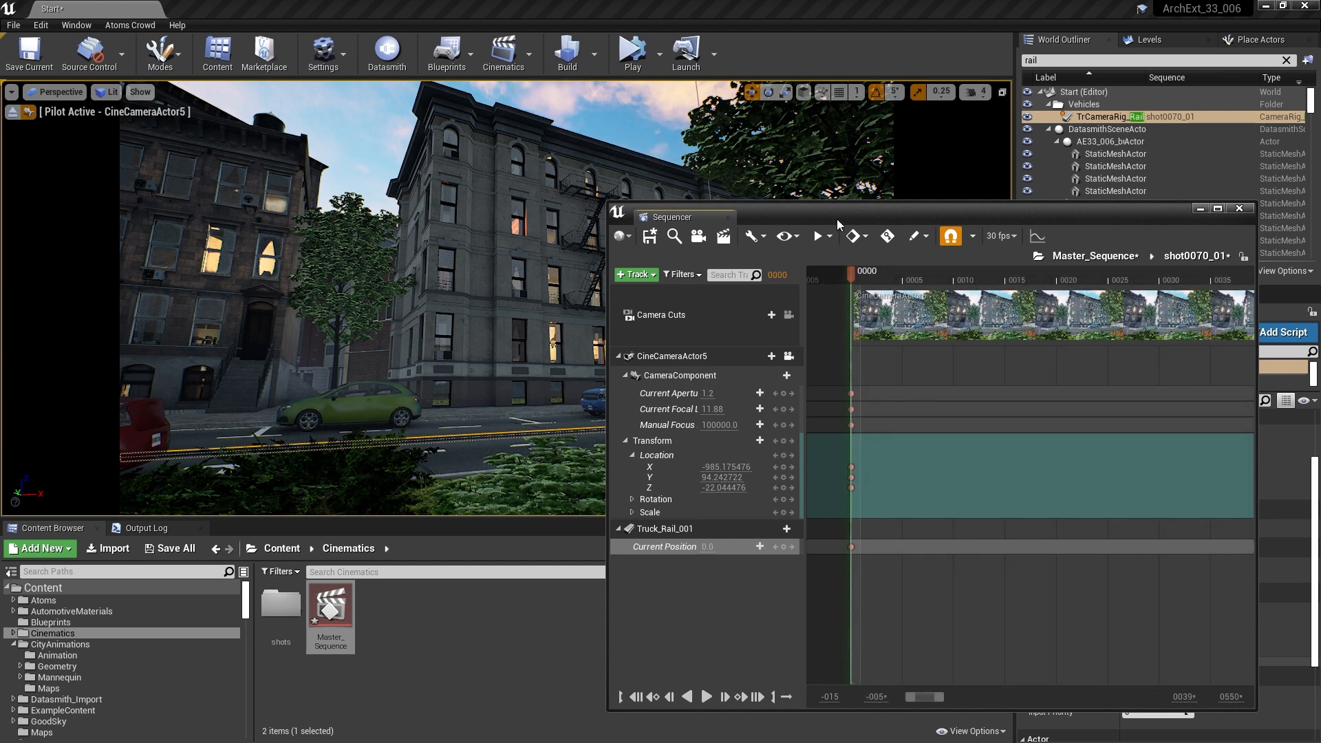
Move the Sequencer window clear of the viewport and play the shot to check the truck's motion.
drag(838, 225, 1320, 200)
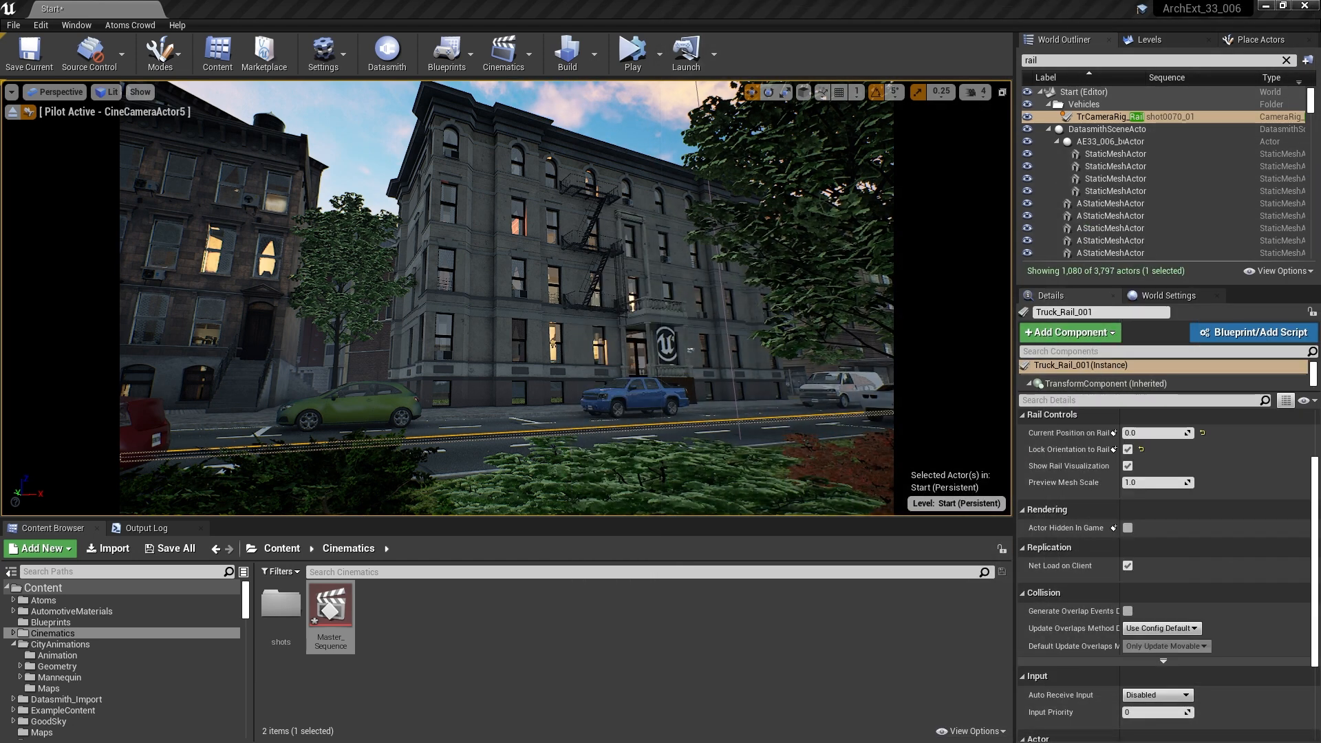
key(space)
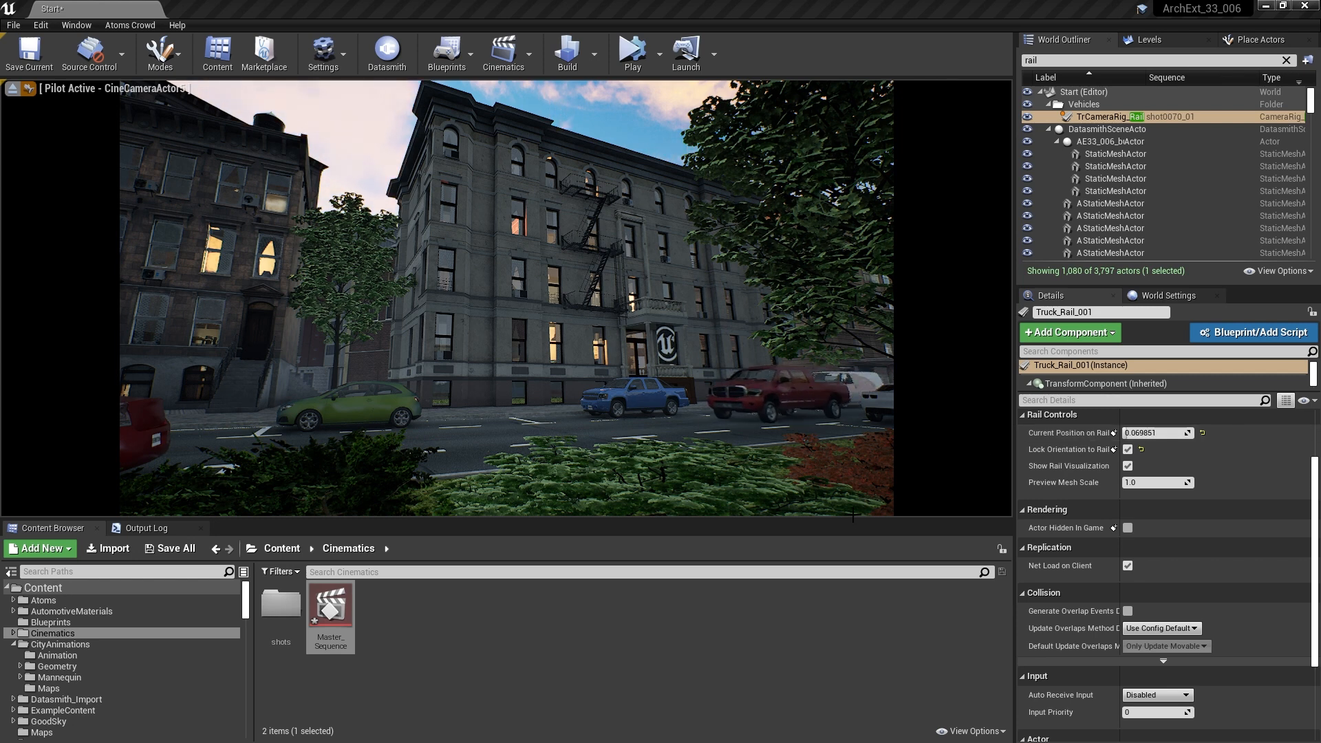
Stop the shot playback, open the level blueprint and shrink its window to uncover the World Outliner.
key(space)
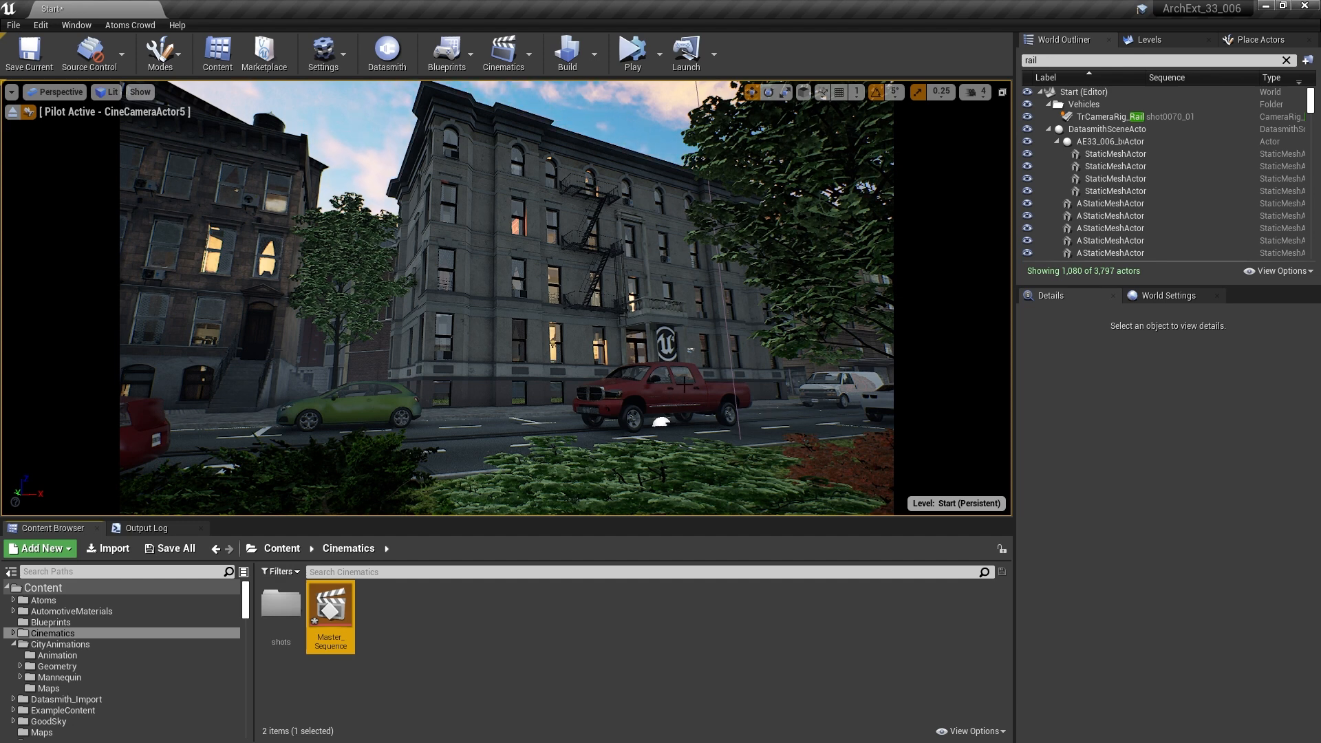
click(448, 48)
mouse_move(455, 124)
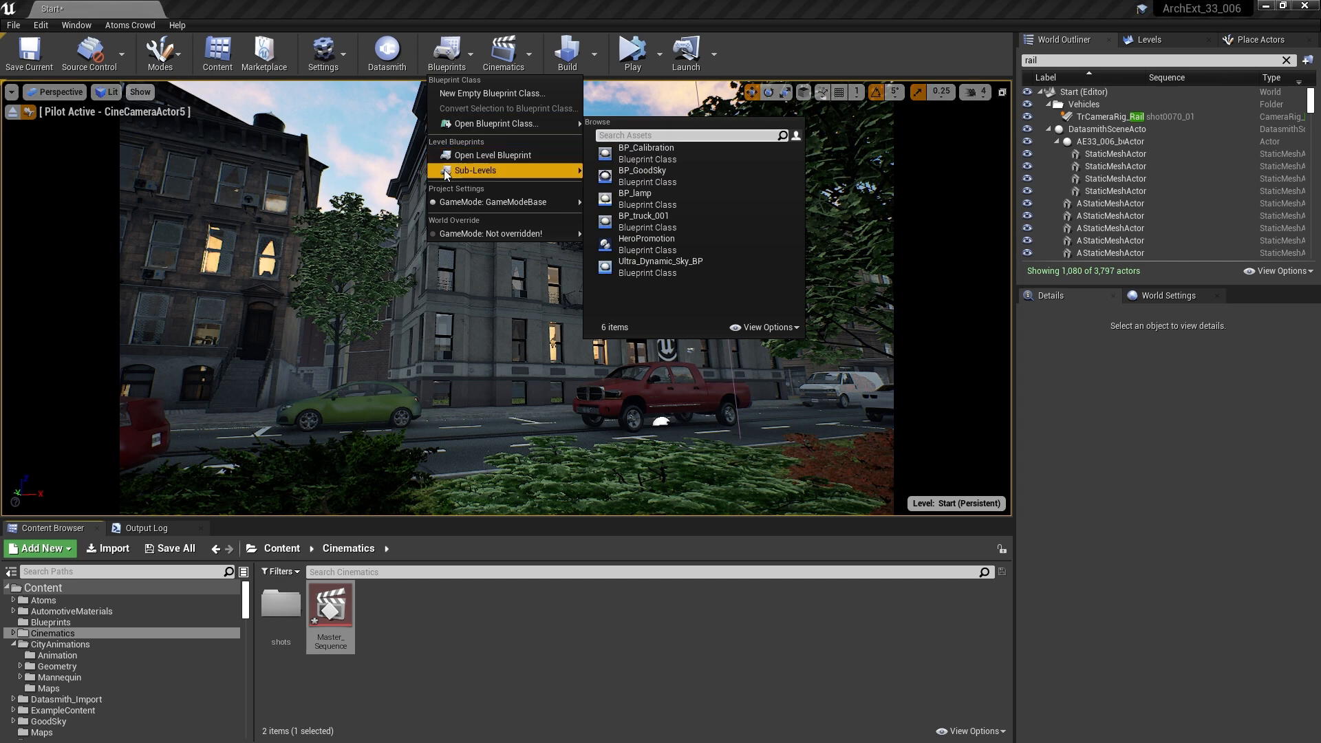
click(464, 155)
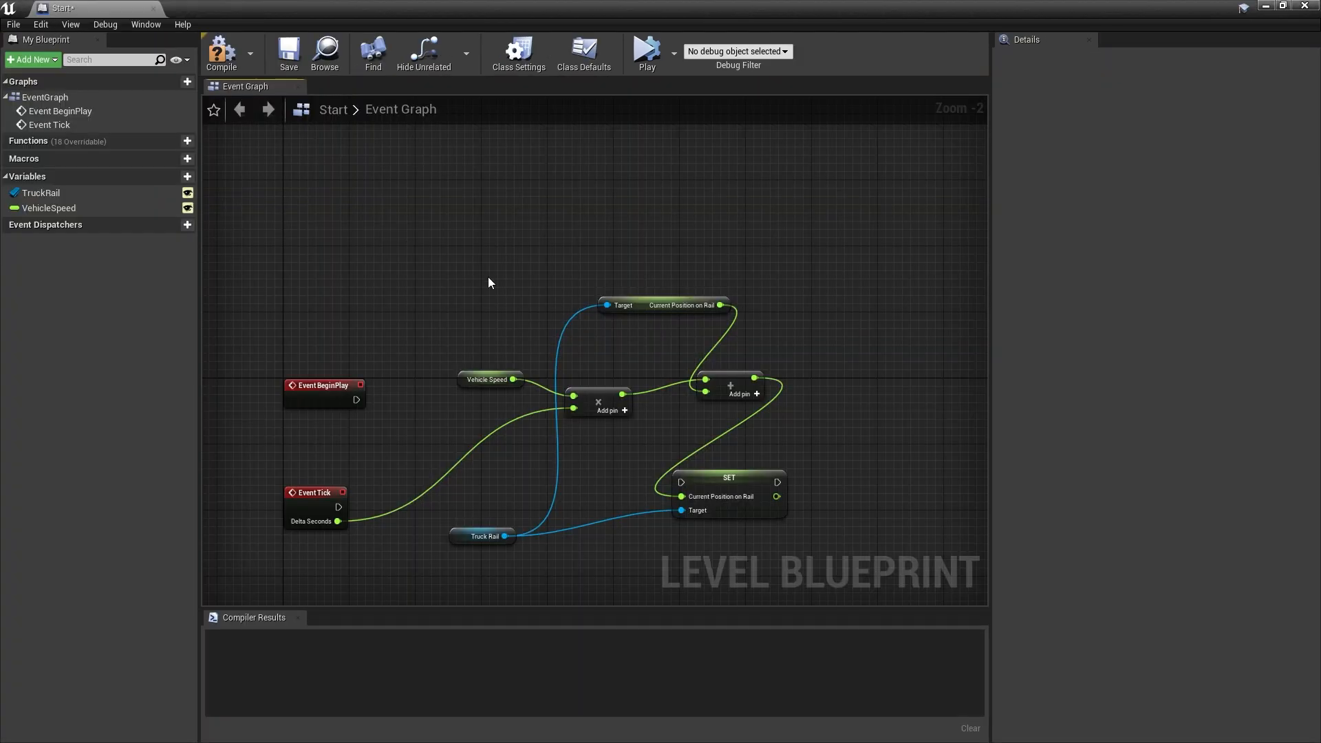
double_click(823, 3)
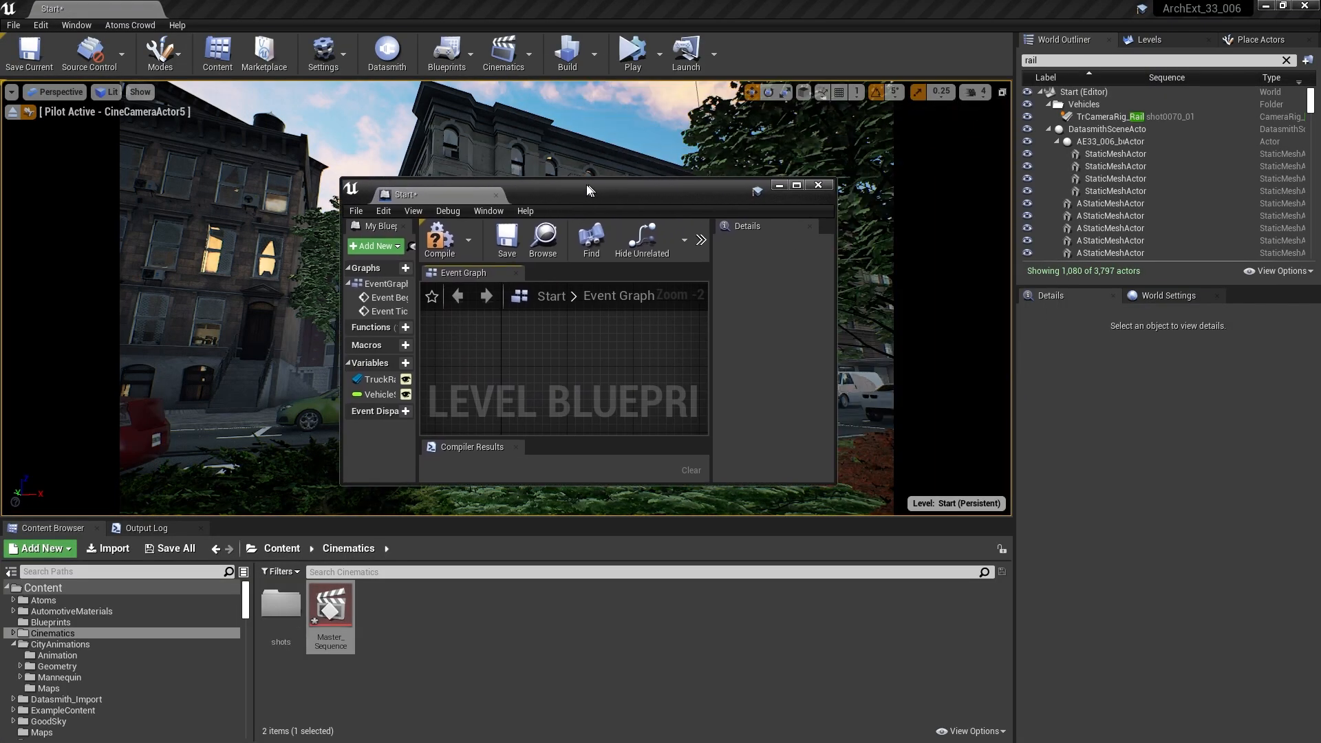
Find the master sequence actor by filtering the level's actors for "master" and add a reference to it in the level blueprint.
double_click(1056, 60)
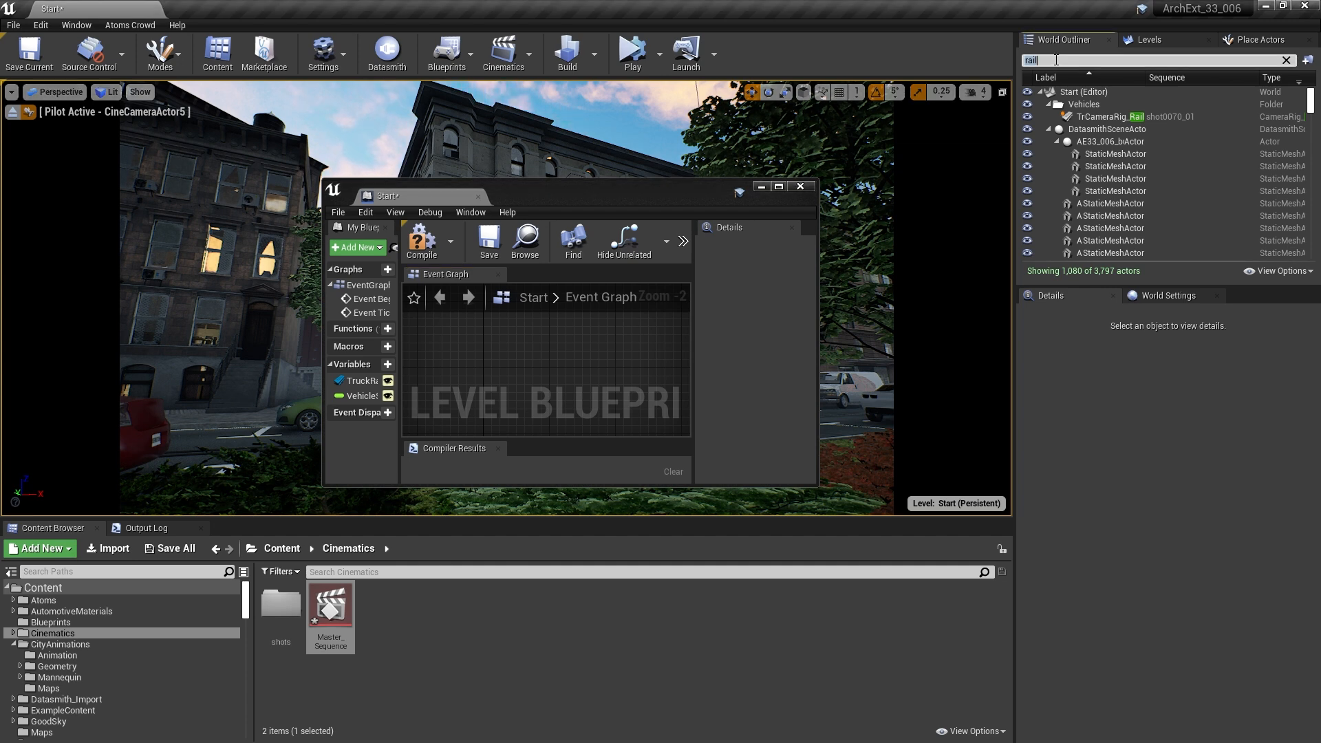
text(master)
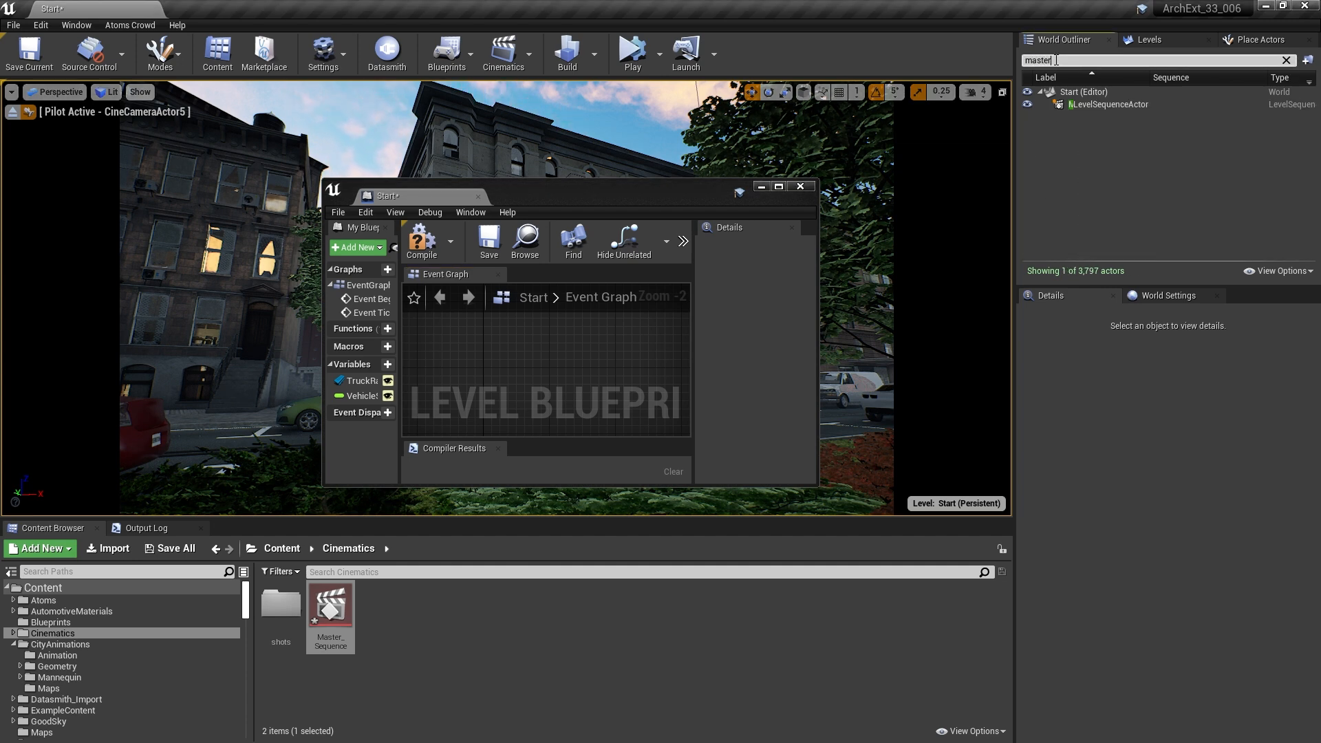
click(1111, 106)
double_click(625, 202)
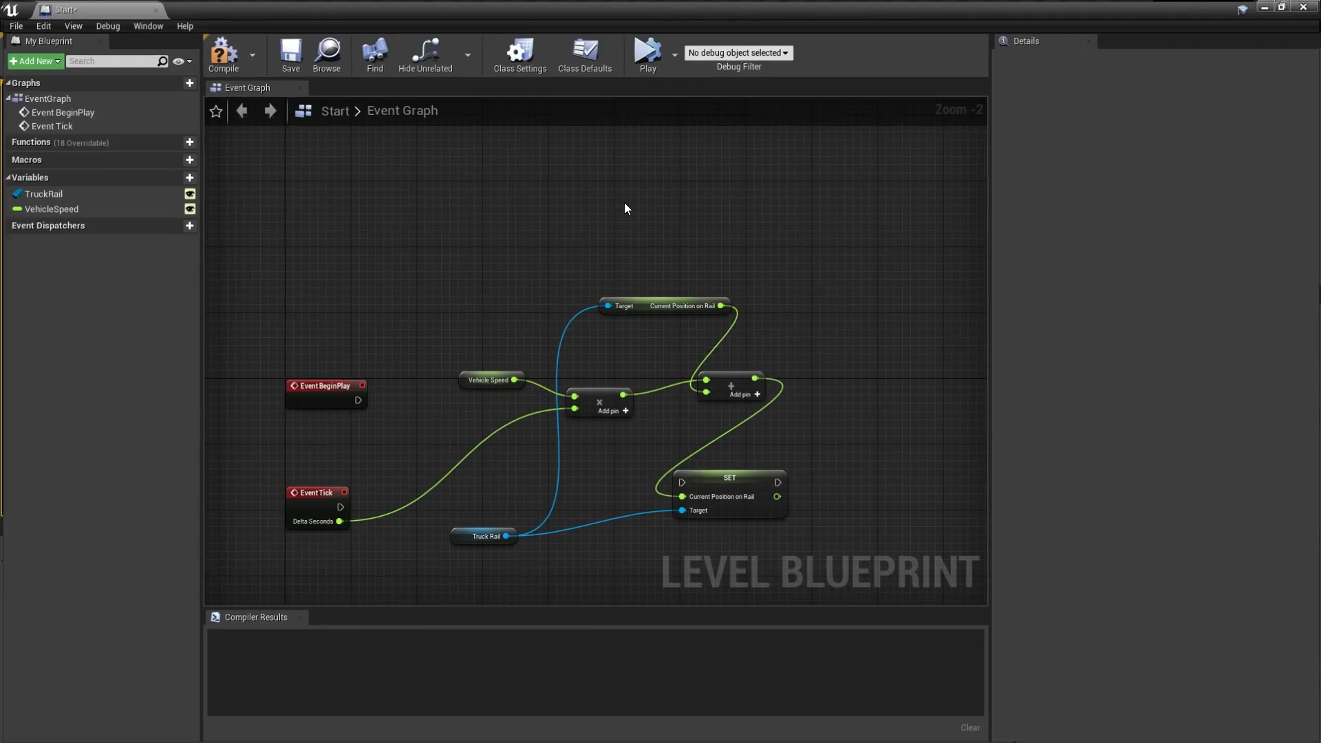
right_click(451, 196)
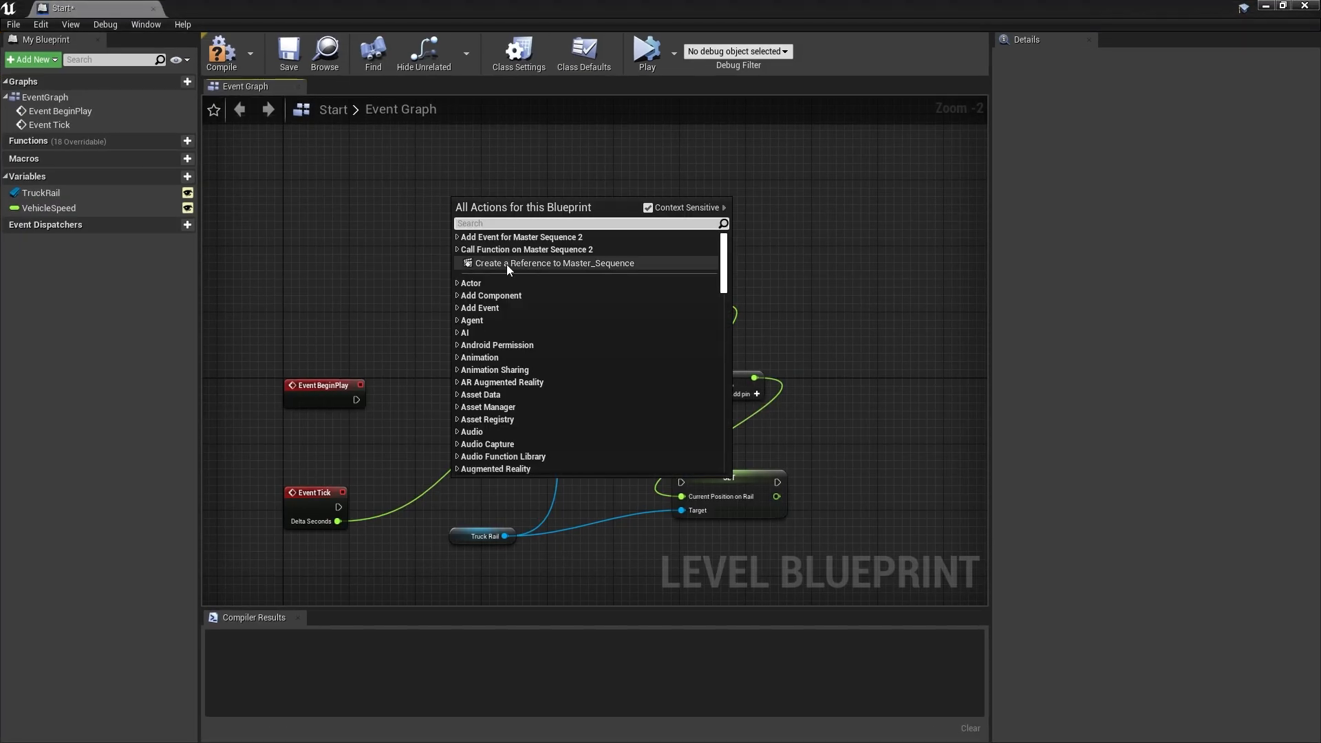
click(573, 266)
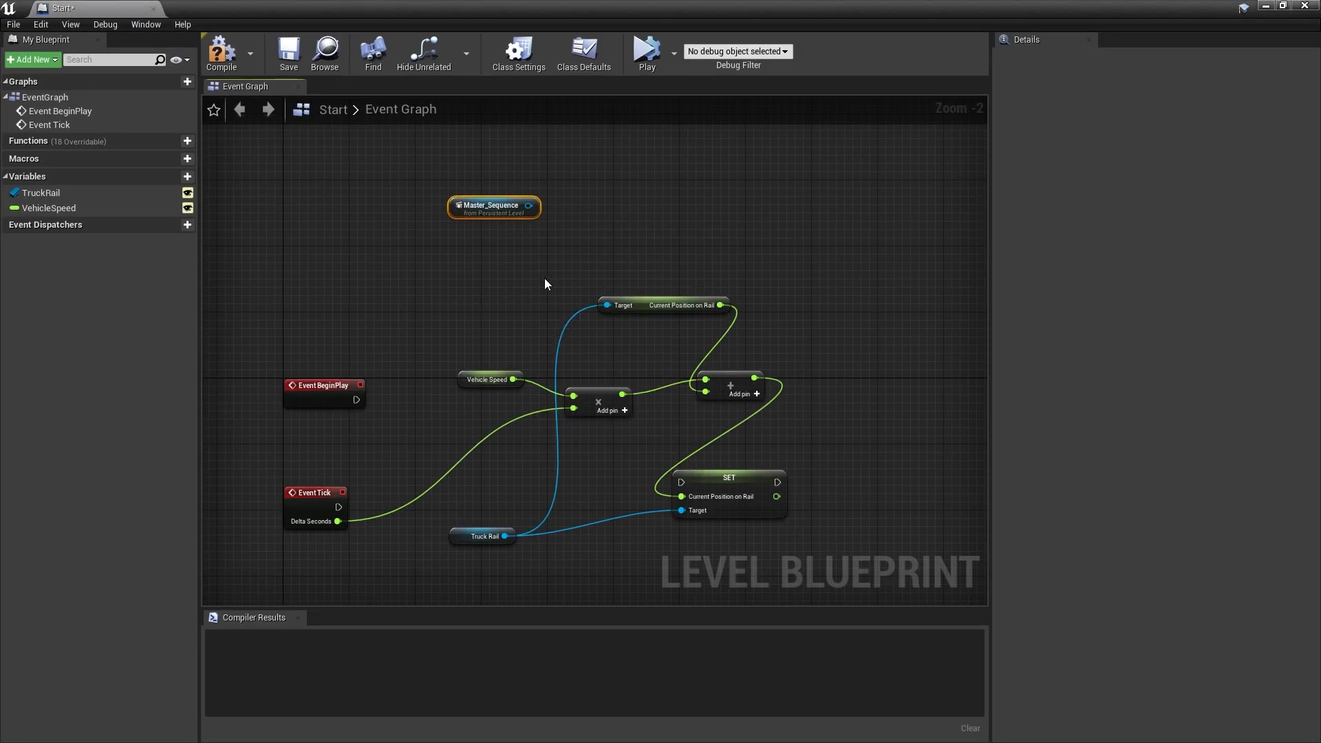
Add a Play (SequencePlayer) node driven by the Master_Sequence reference and arrange the reference and Sequence Player nodes beside it.
drag(529, 205, 651, 205)
text(play)
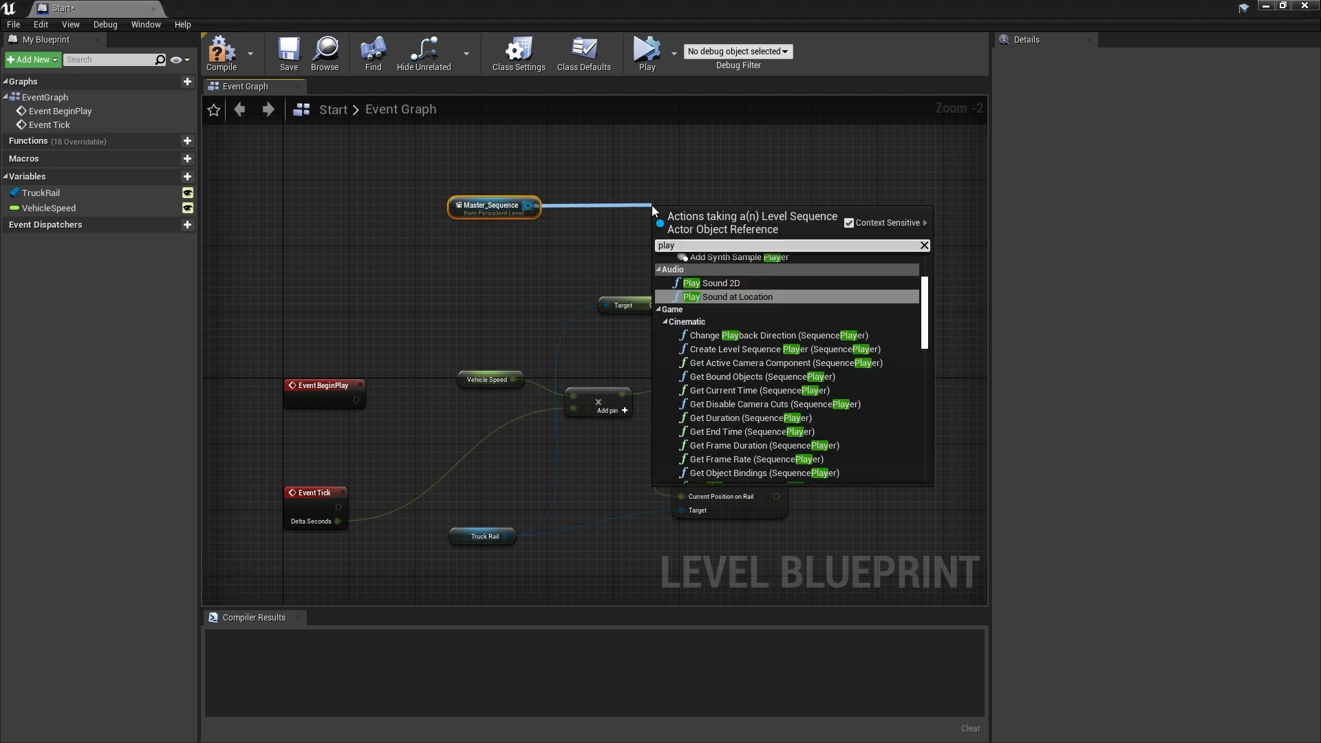
scroll(794, 369, down, 5)
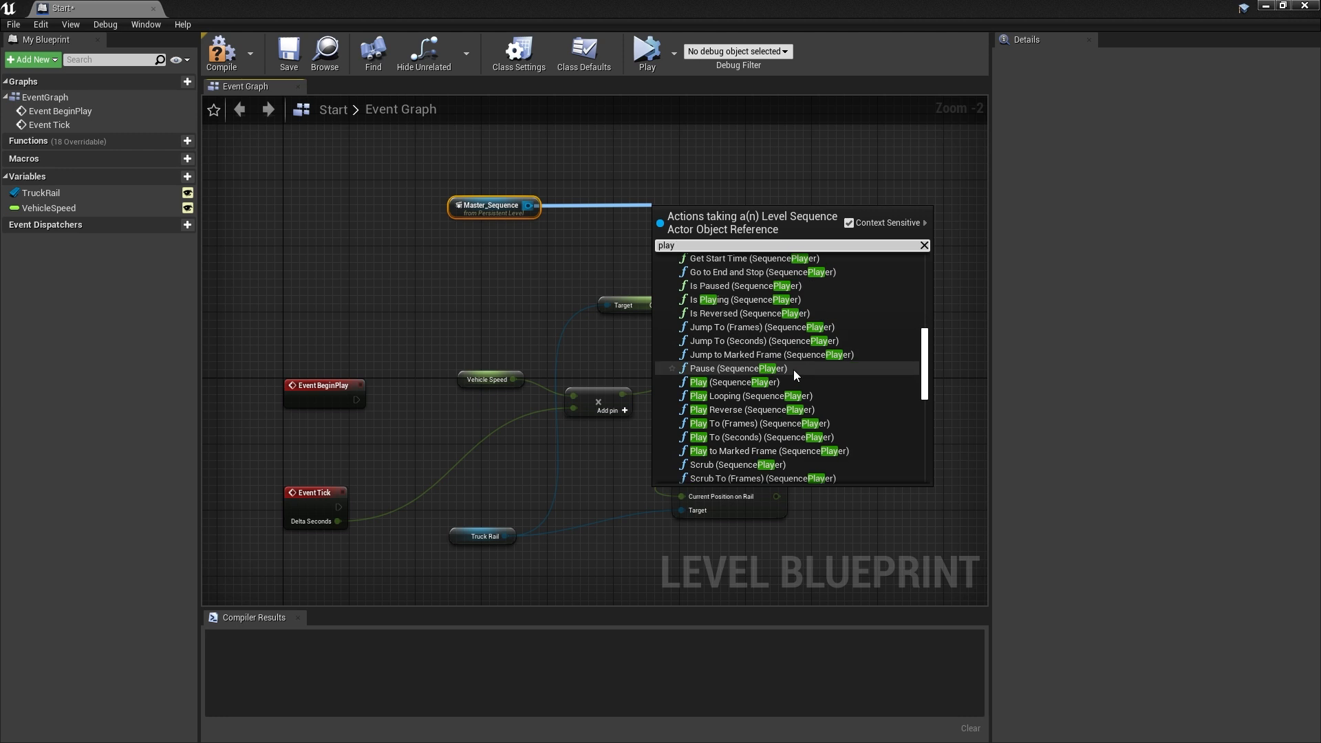
click(735, 383)
drag(490, 206, 432, 200)
drag(597, 185, 561, 214)
Wire Event BeginPlay to the Play node, compile the level blueprint, and test the level in simulation.
drag(356, 399, 665, 236)
click(221, 54)
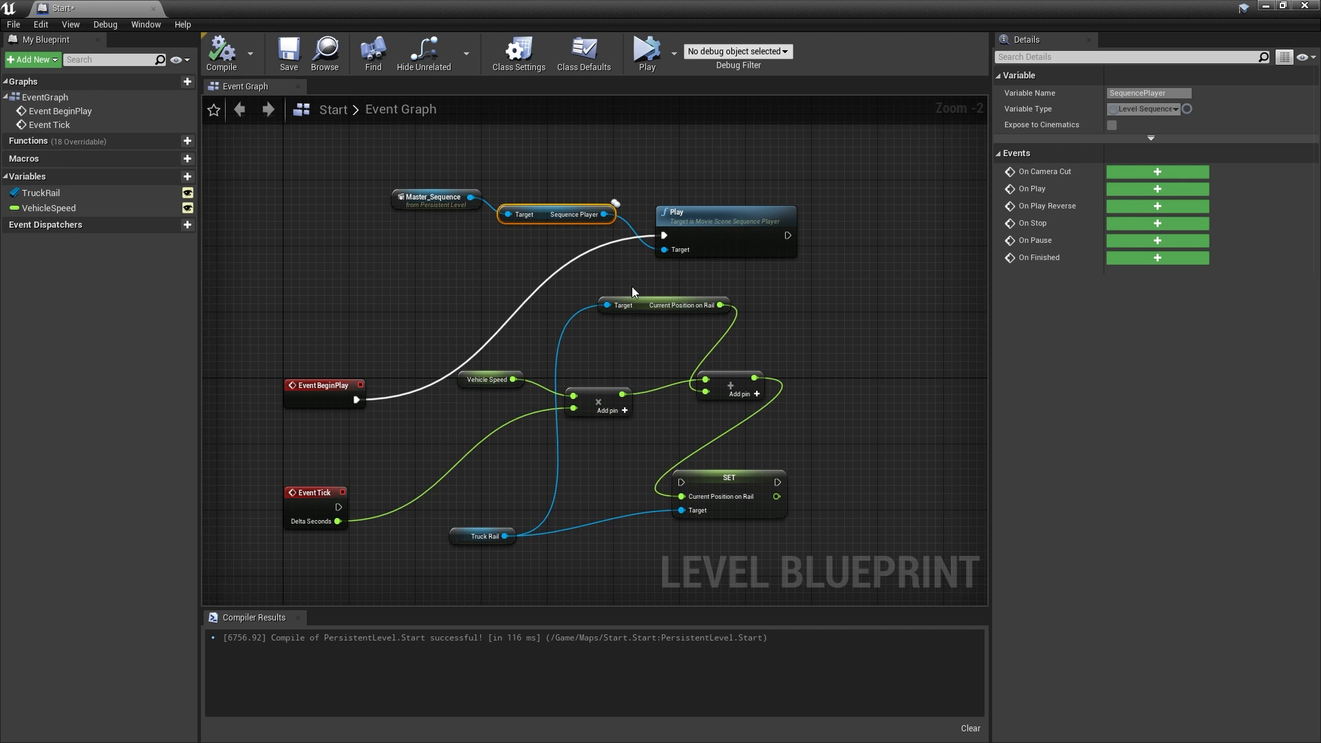
click(1304, 5)
click(1100, 157)
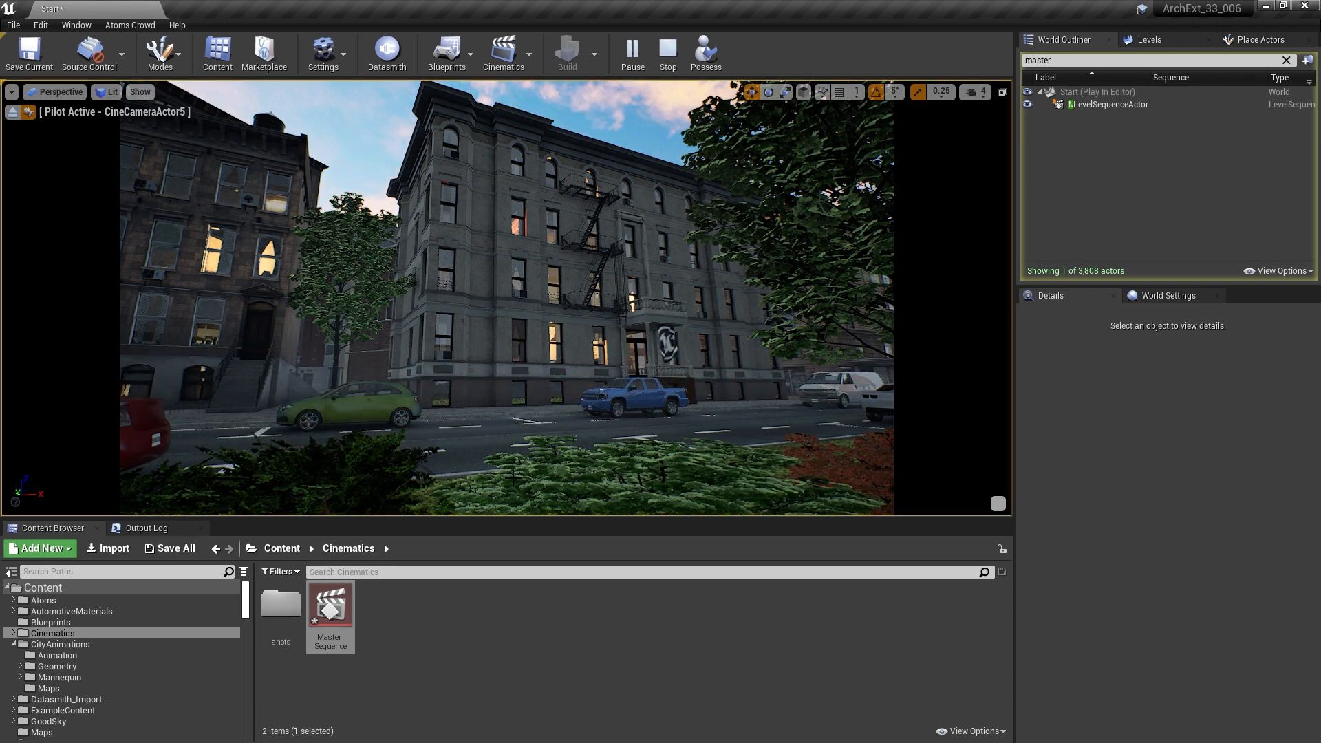
key(Escape)
Filter the CityAnimations animation assets for "mobile" and place Mobile_wait on the park pavement near the bench.
key(w)
right_drag(506, 298, 388, 356)
key(w)
key(w)
right_drag(704, 356, 844, 443)
key(s)
key(w)
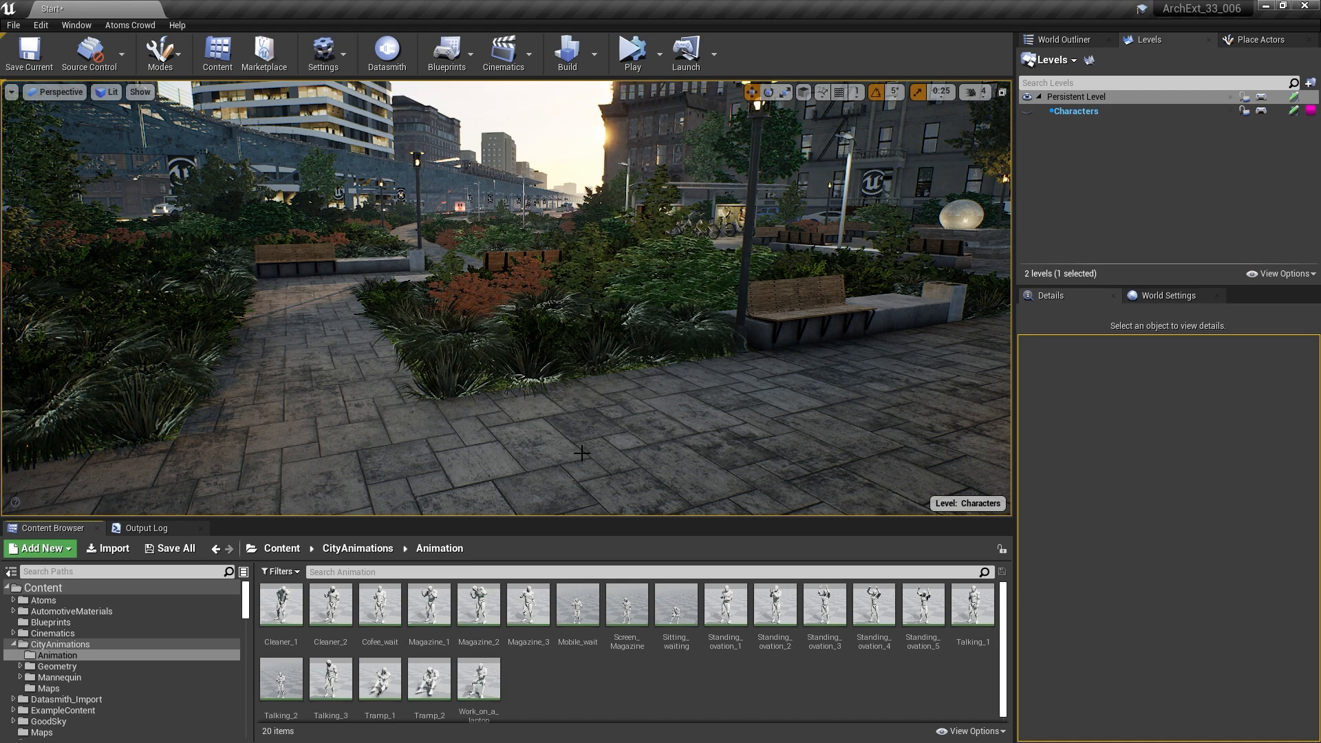
click(671, 677)
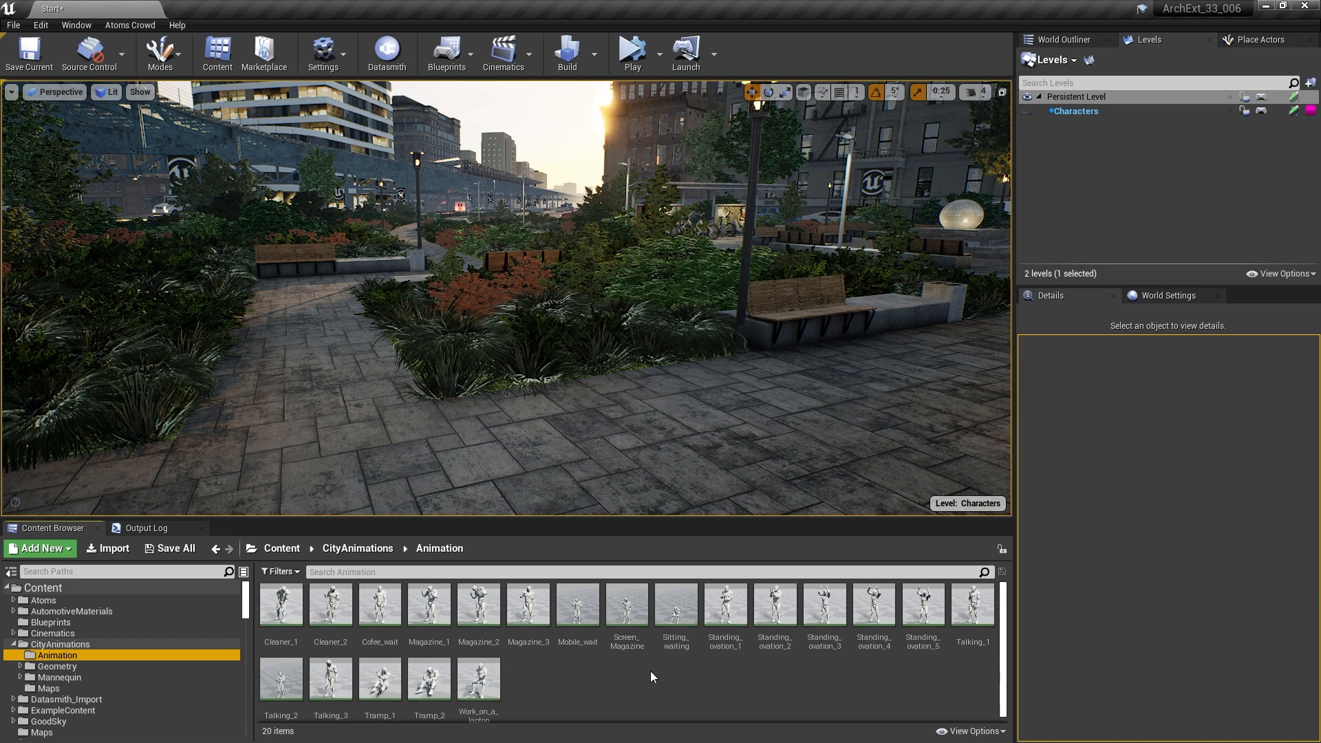
click(441, 572)
text(mobile)
drag(284, 605, 634, 411)
Filter the animation assets for "talking" and place Talking_2 on the pavement next to the Mobile_wait character.
click(385, 572)
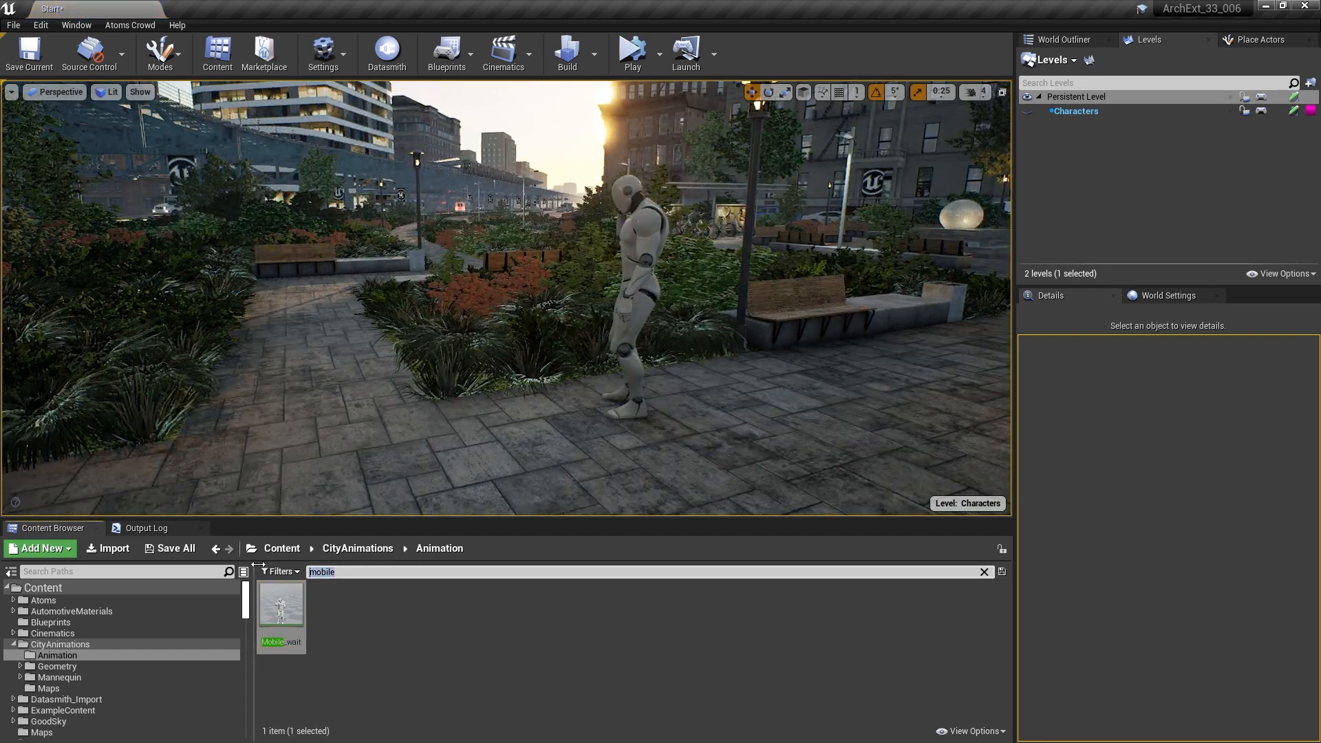
text(talking)
click(422, 612)
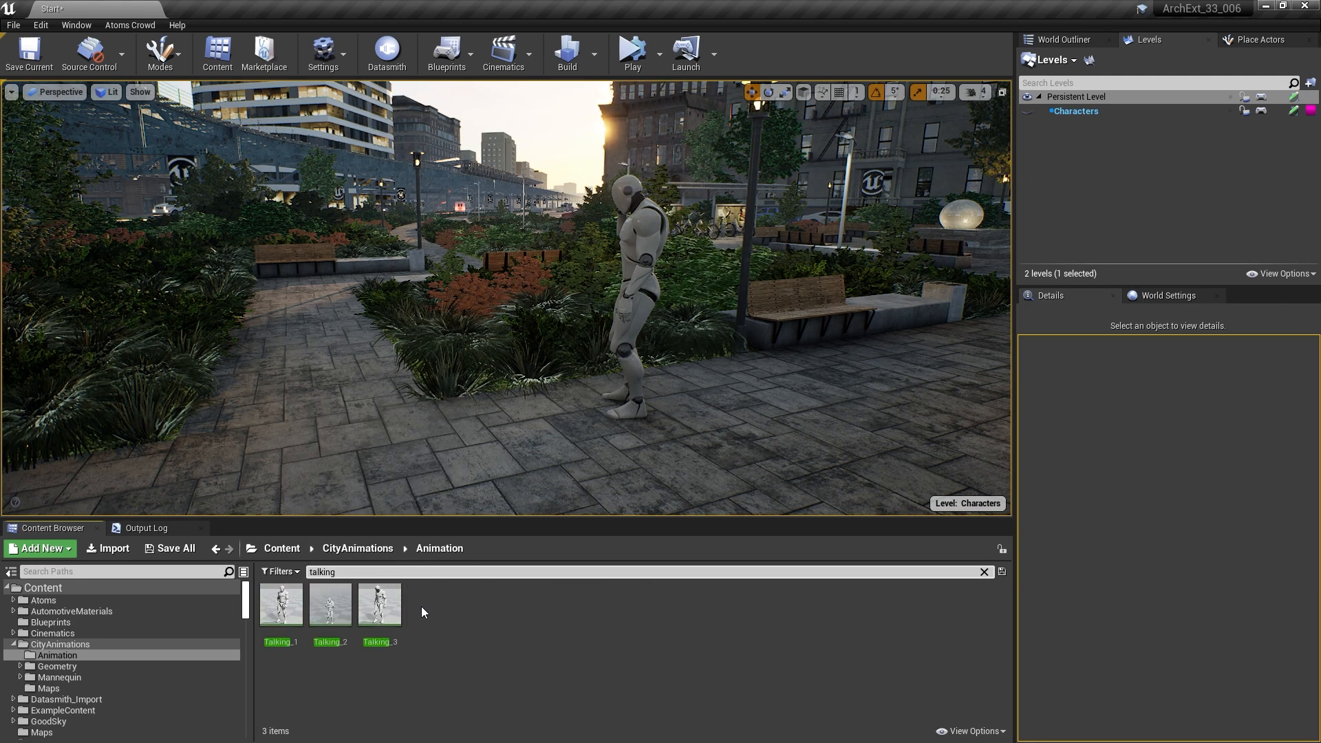
drag(330, 604, 482, 446)
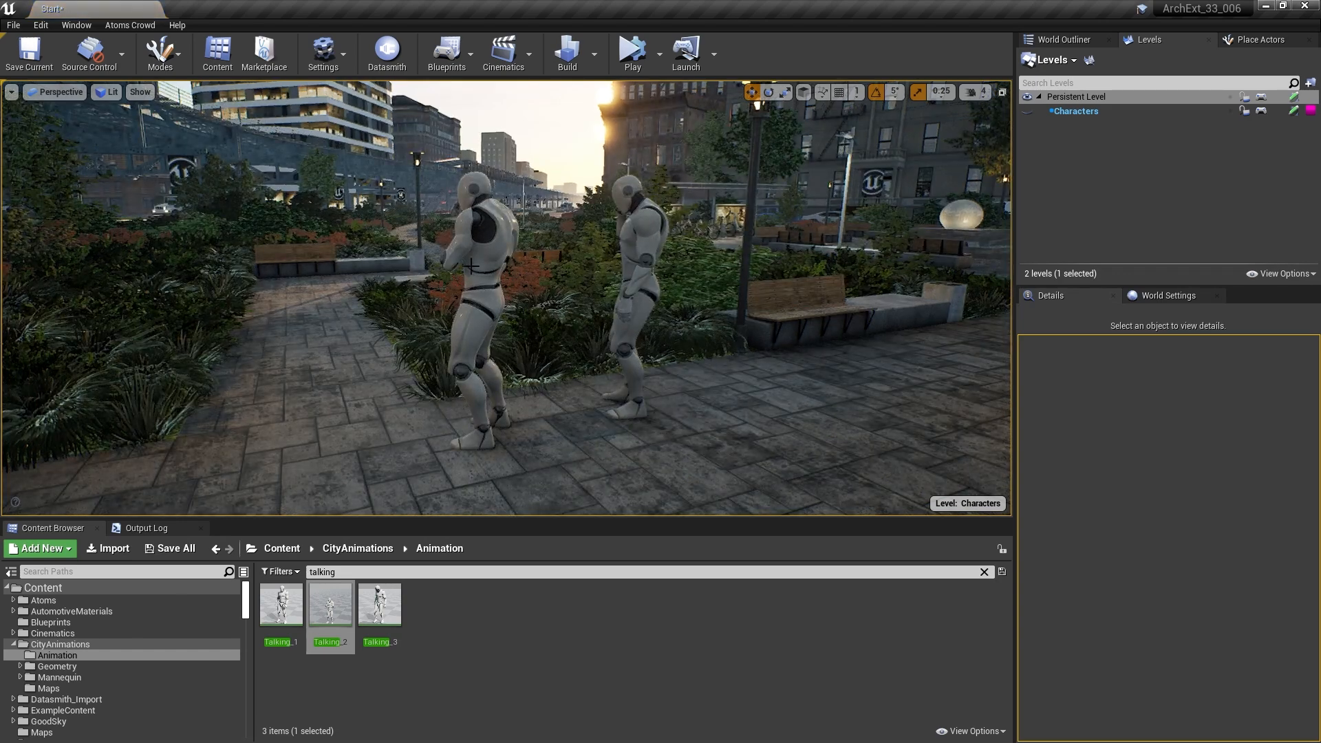
Paste a location of about X 3243.76, Y -367.38, Z -130.54 and a rotation of Z -10° onto the Mobile_wait character.
click(629, 231)
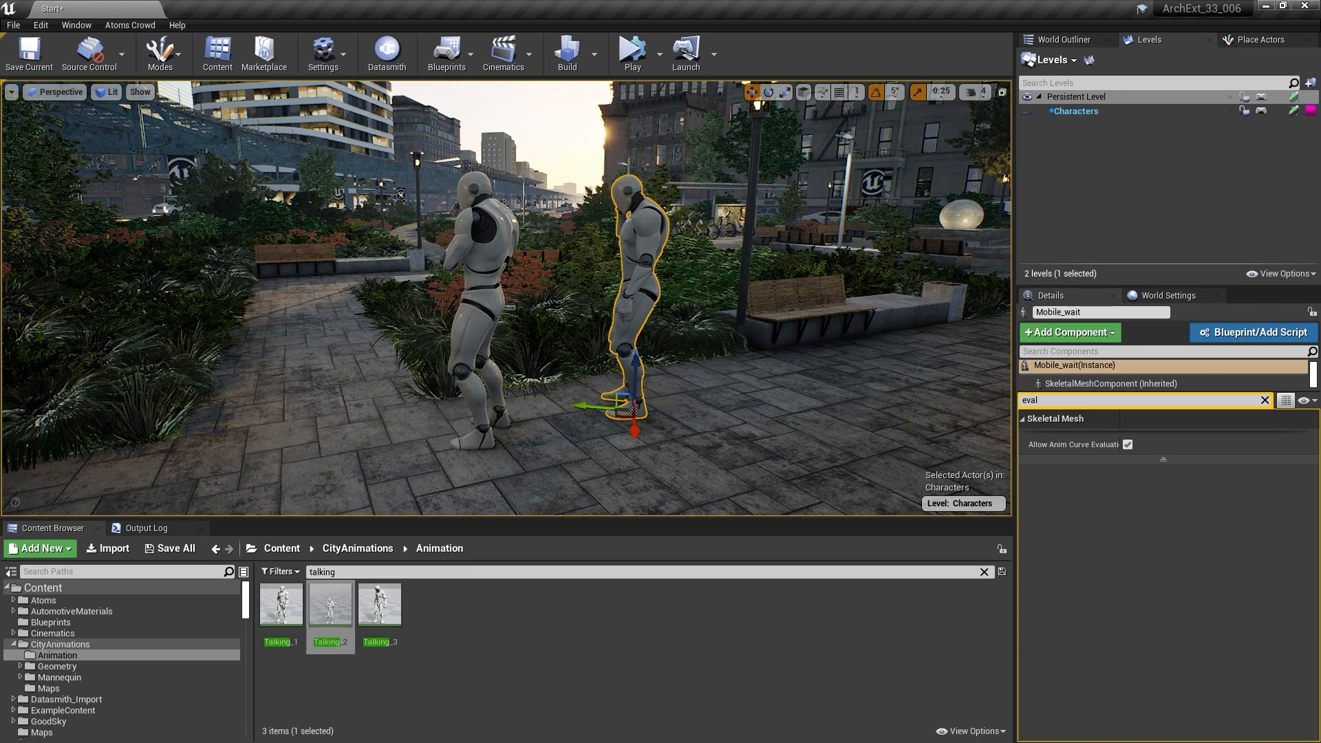
click(1264, 400)
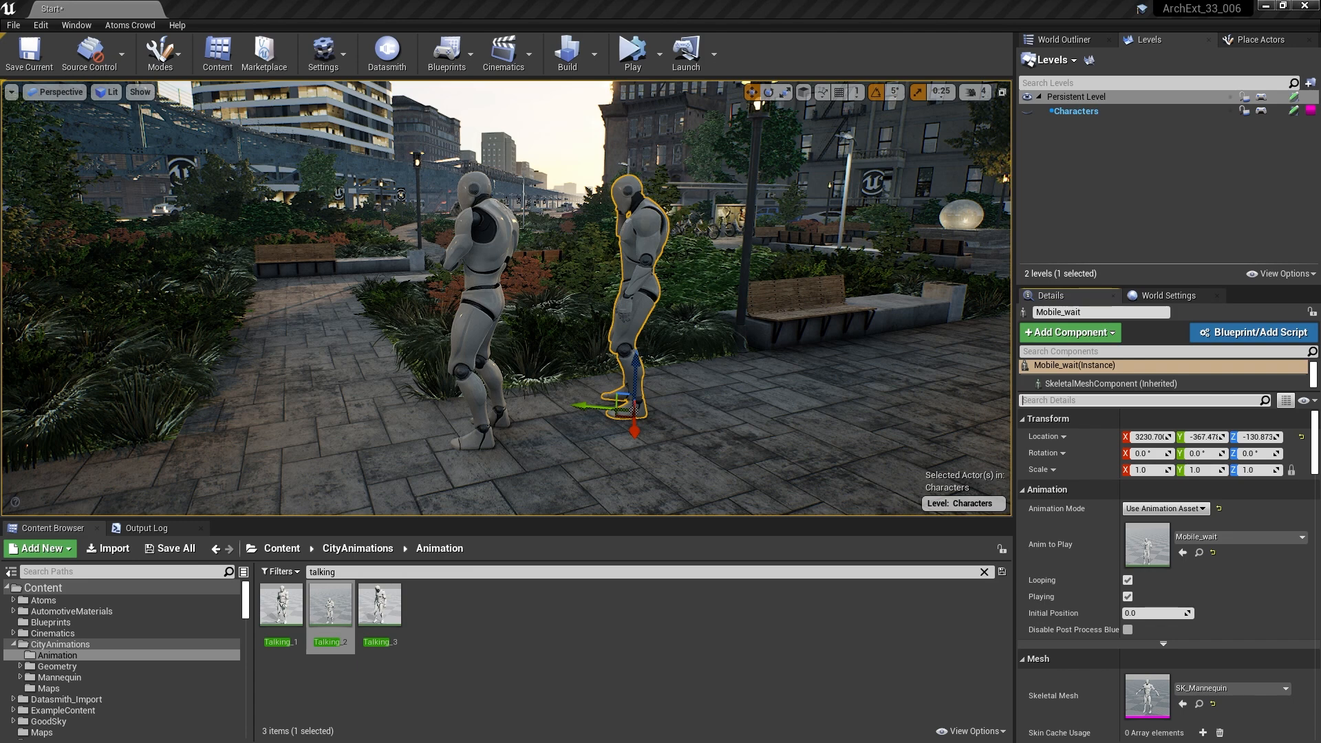
click(1037, 436)
click(1063, 459)
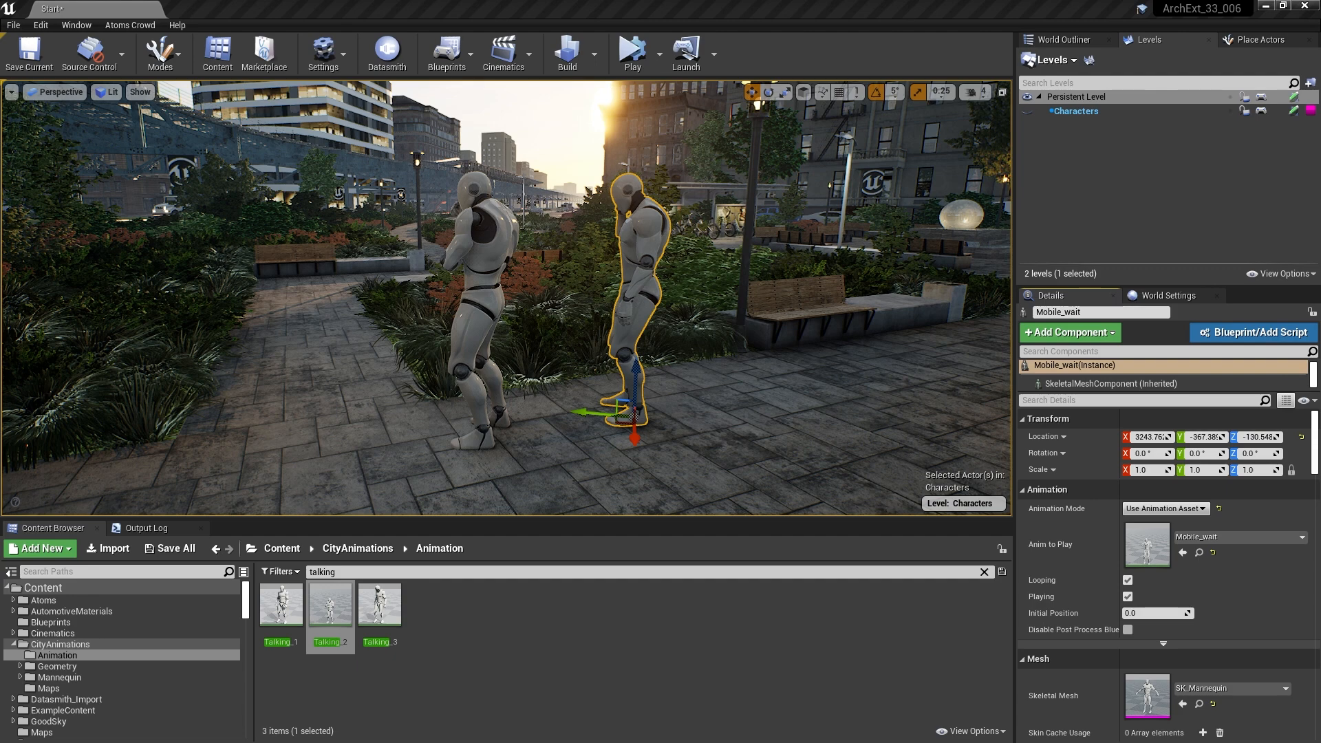
right_click(1039, 452)
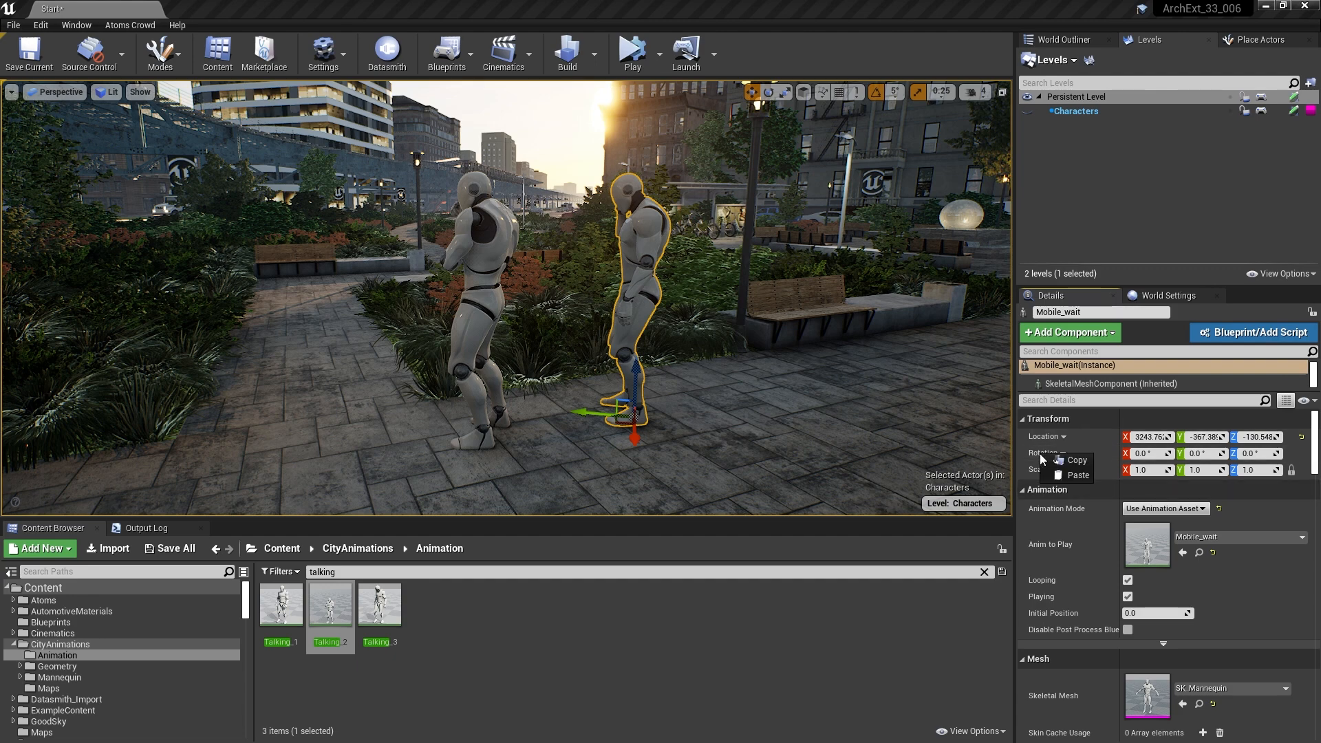
click(1069, 474)
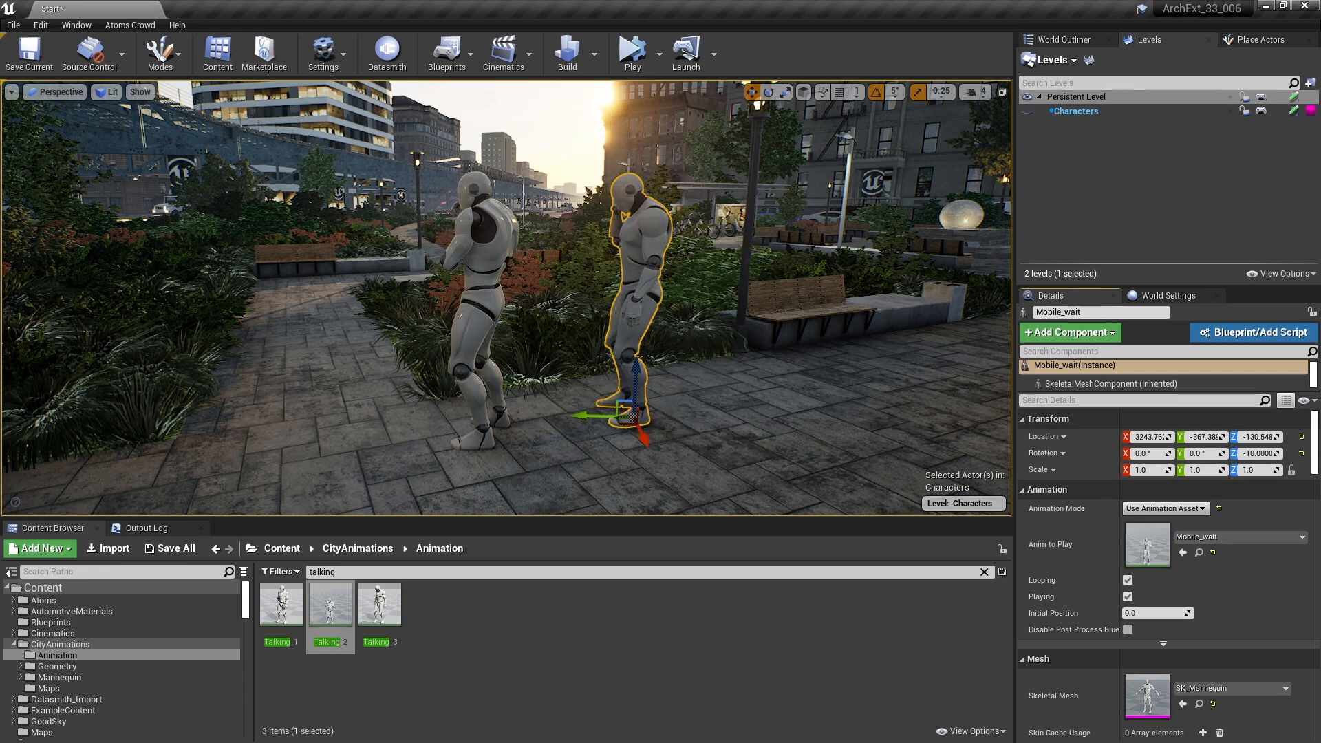
Place Talking_2 at about X 3276.72, Y -271.55, Z -130.54 and paste a rotation that turns it toward Mobile_wait.
click(488, 263)
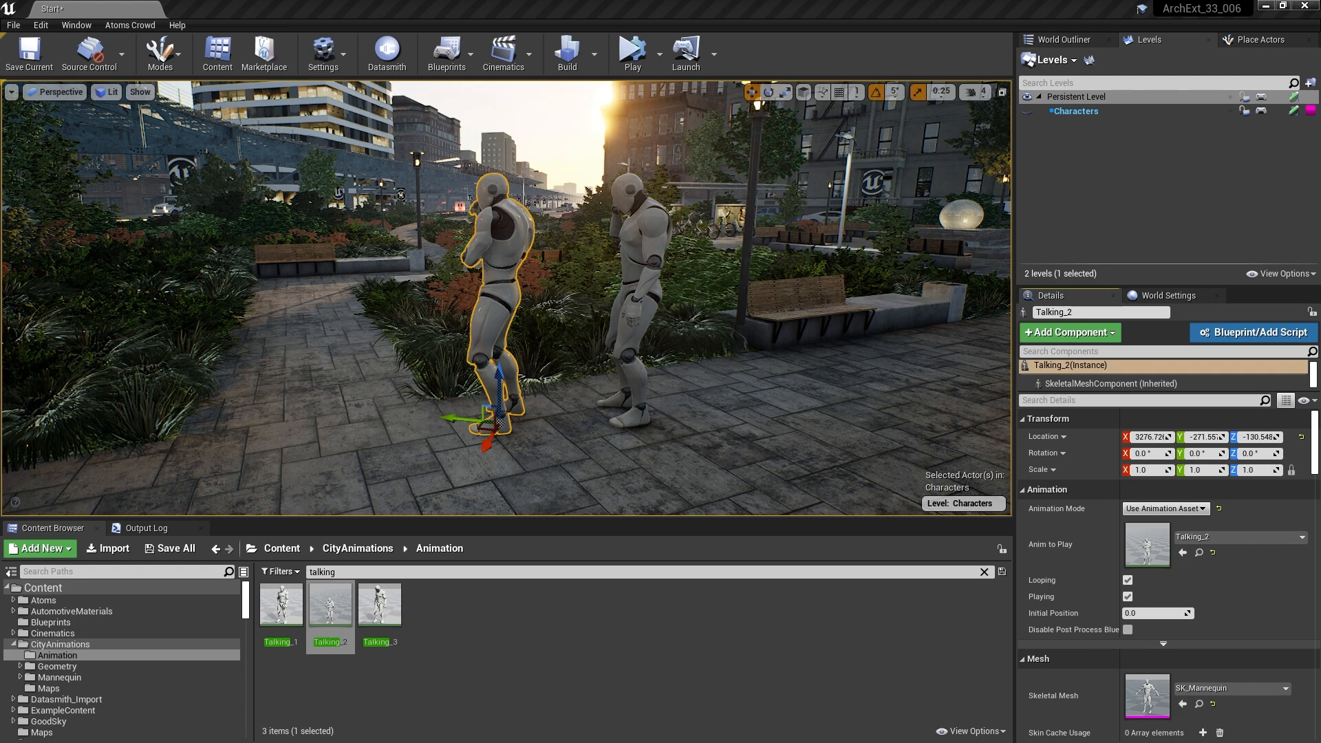
right_click(1039, 454)
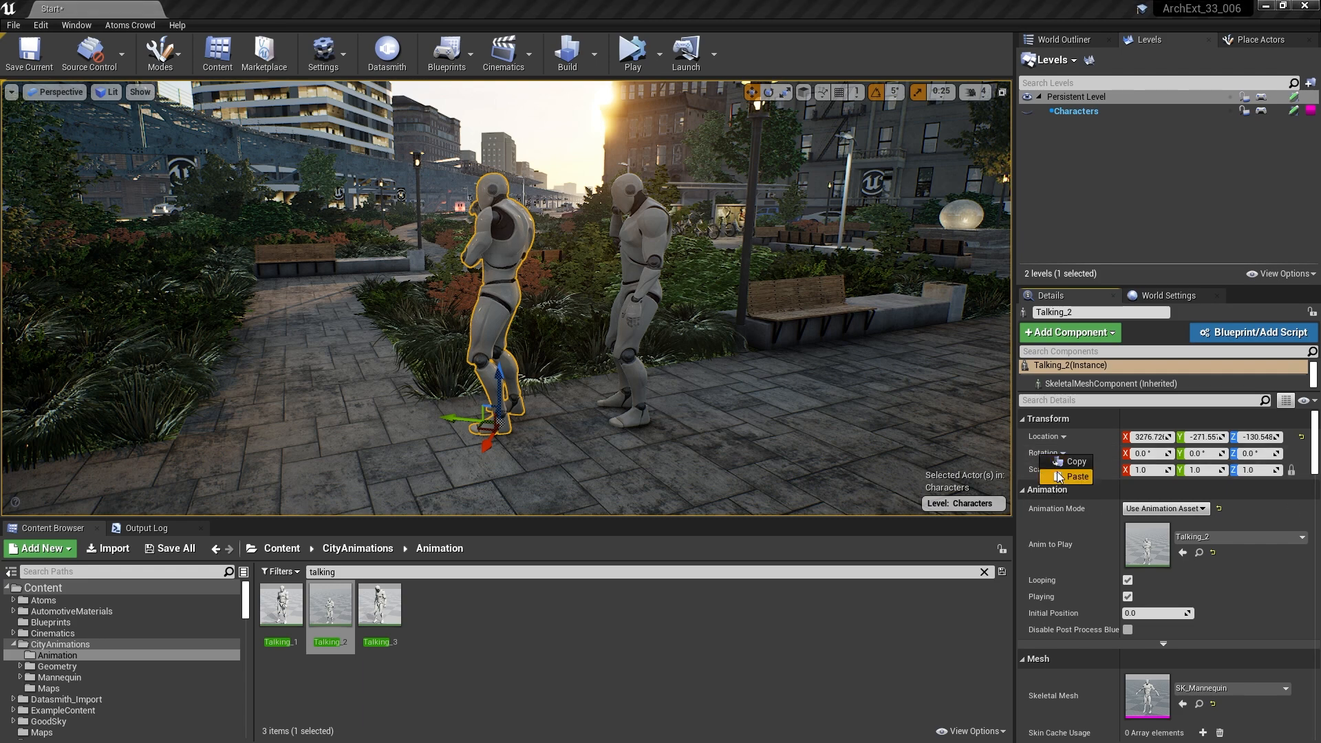
click(1065, 476)
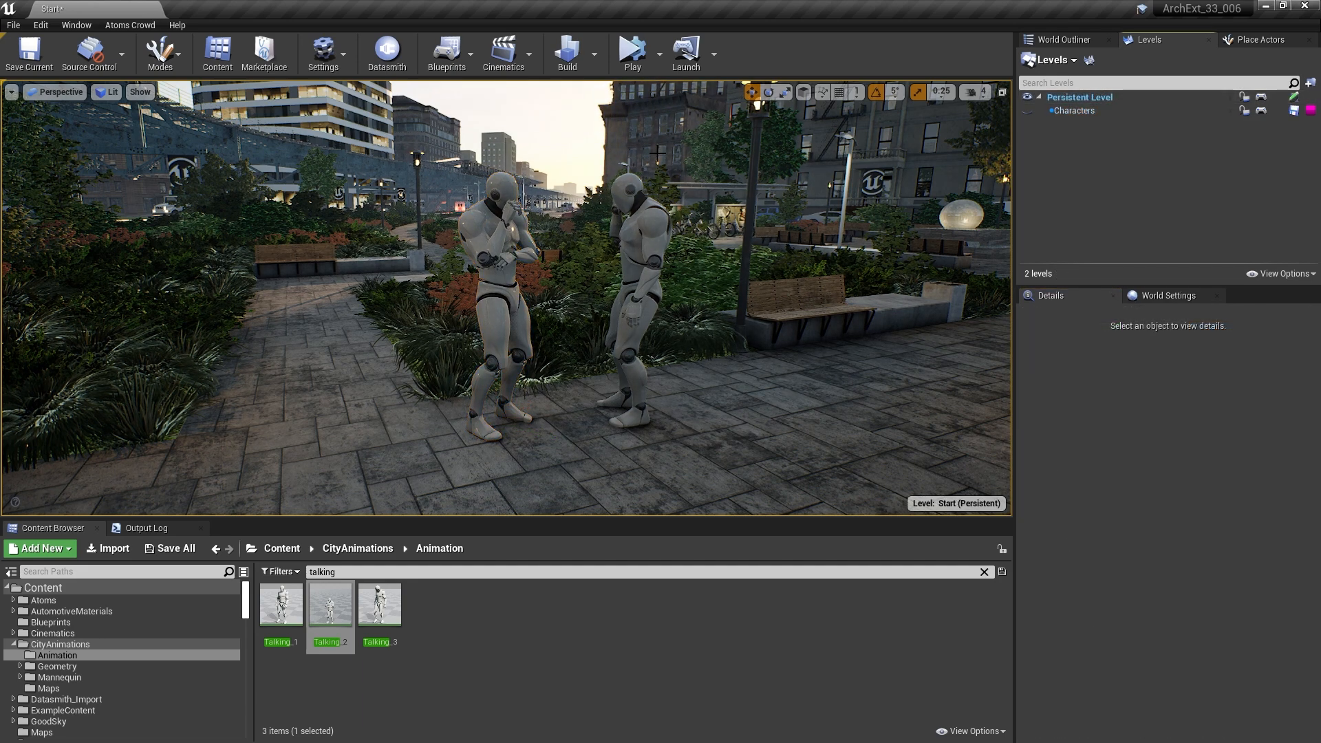
Run the level in Simulate mode and examine the two characters' animations up close.
click(659, 56)
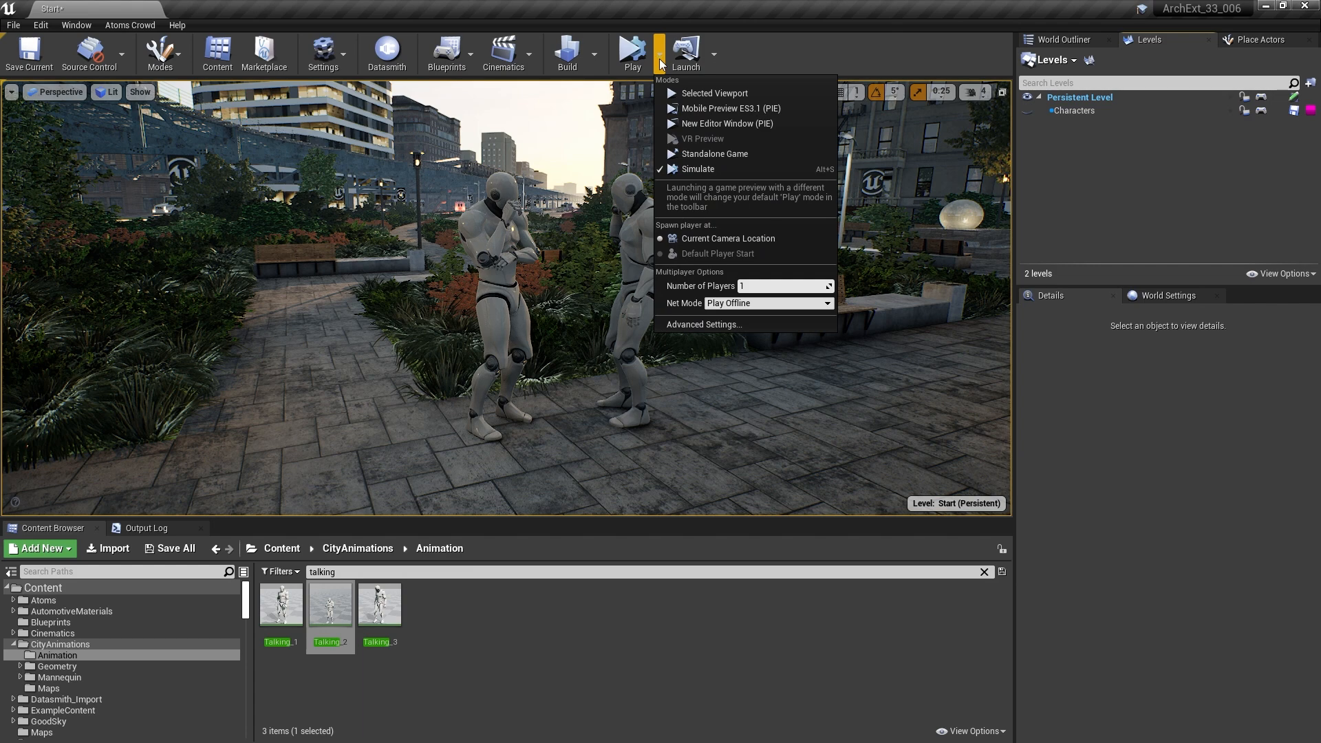
click(627, 51)
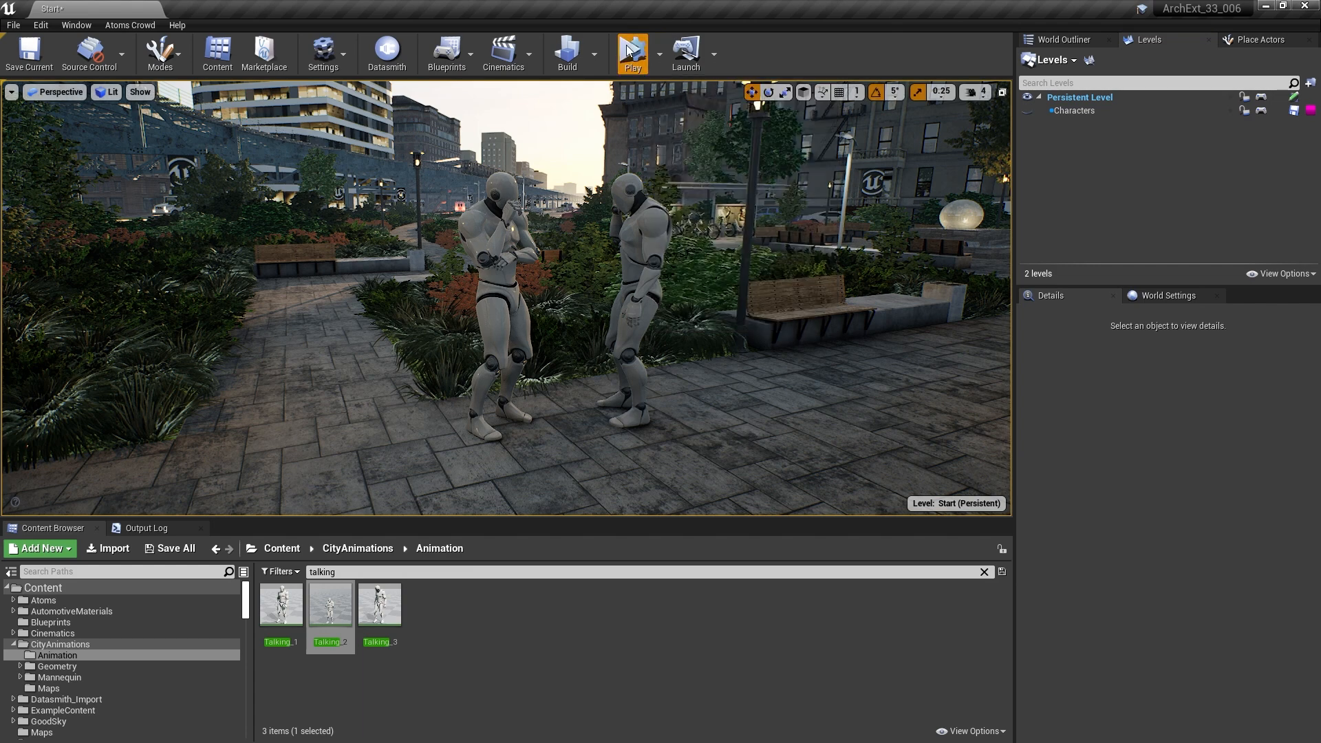
click(628, 51)
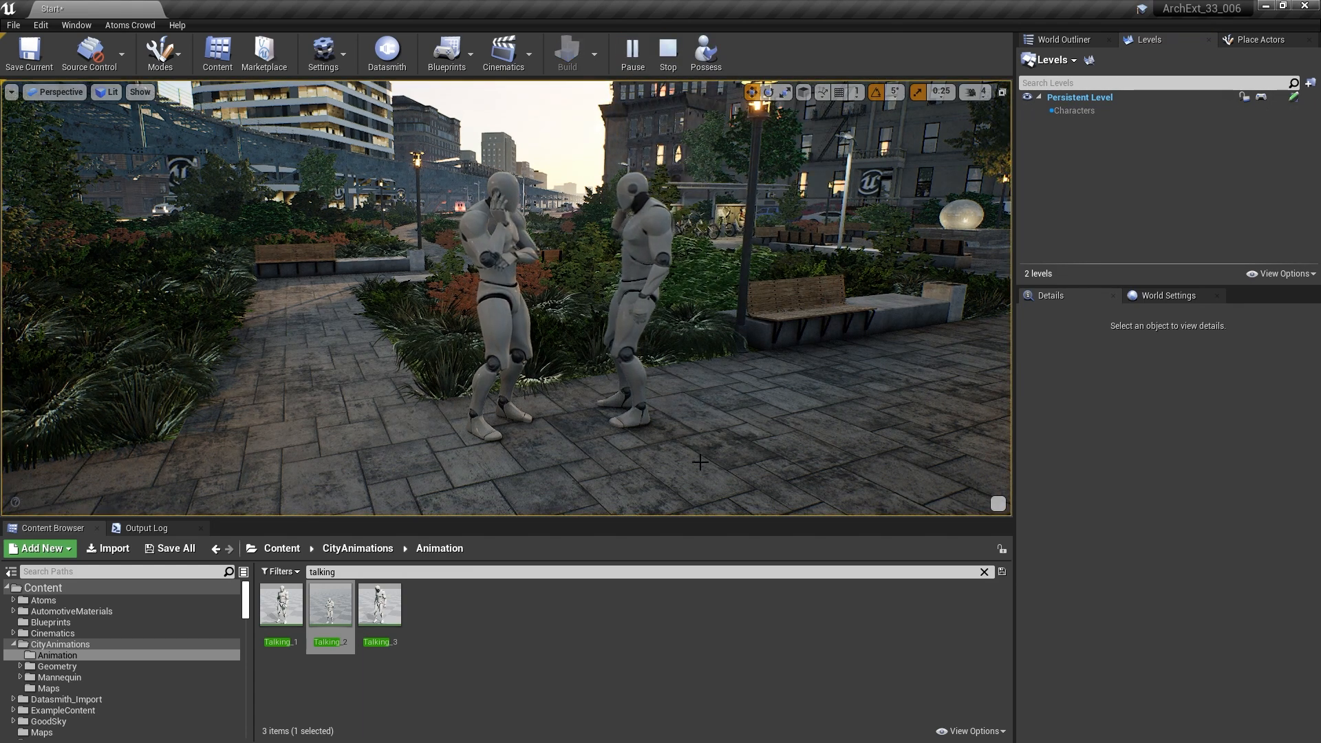
scroll(761, 397, up, 5)
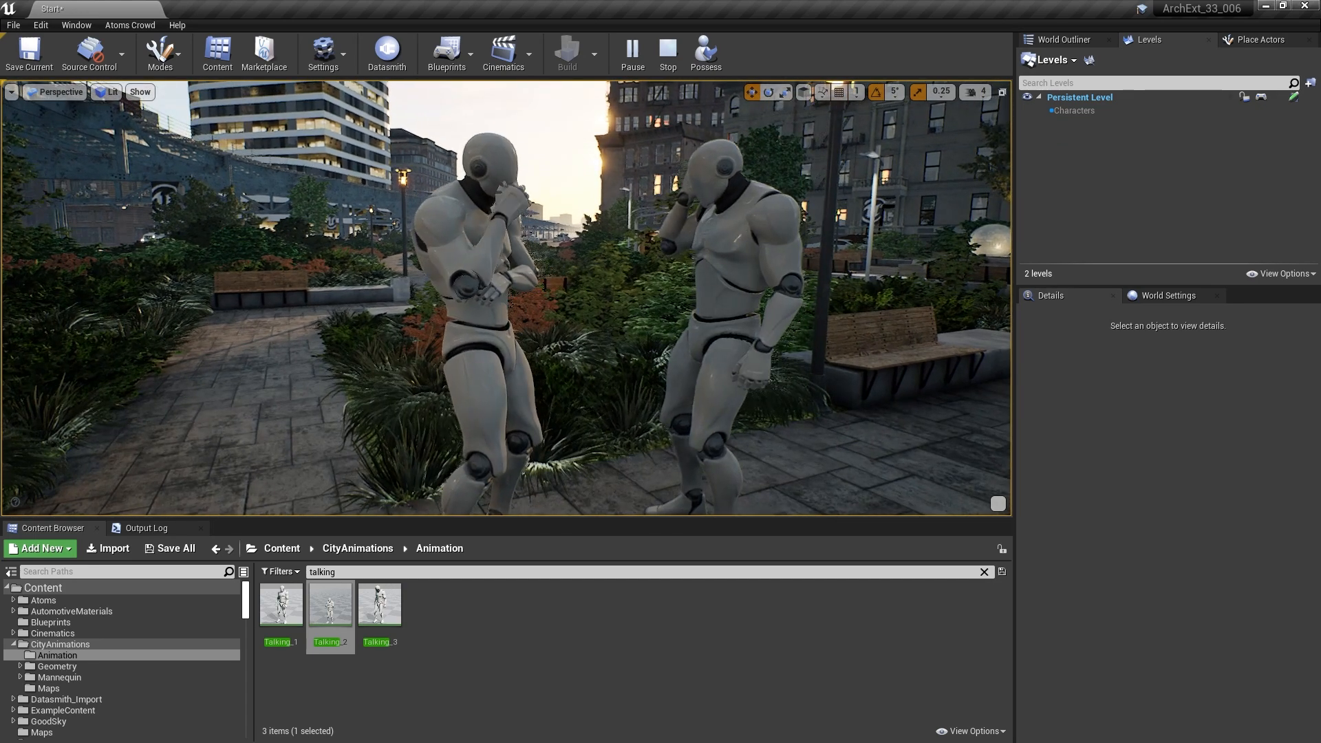
right_drag(752, 389, 743, 387)
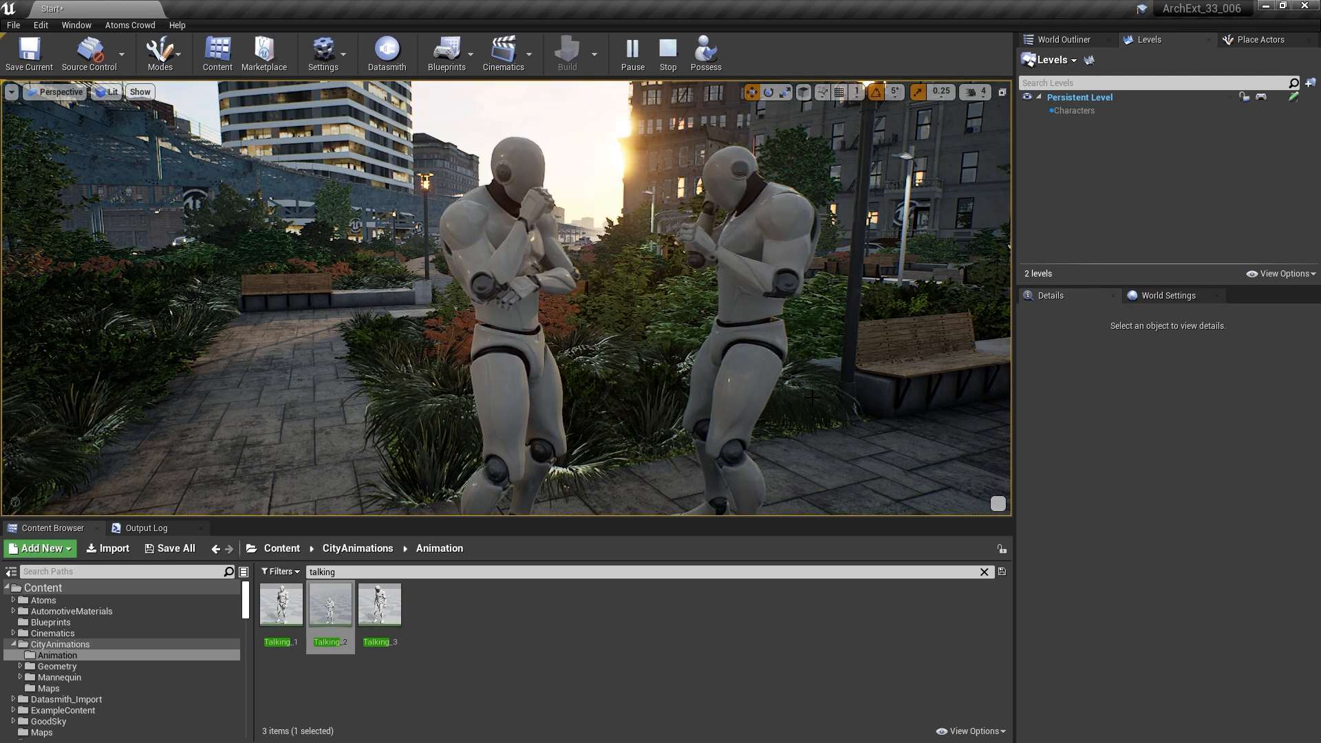
key(s)
right_drag(812, 398, 819, 398)
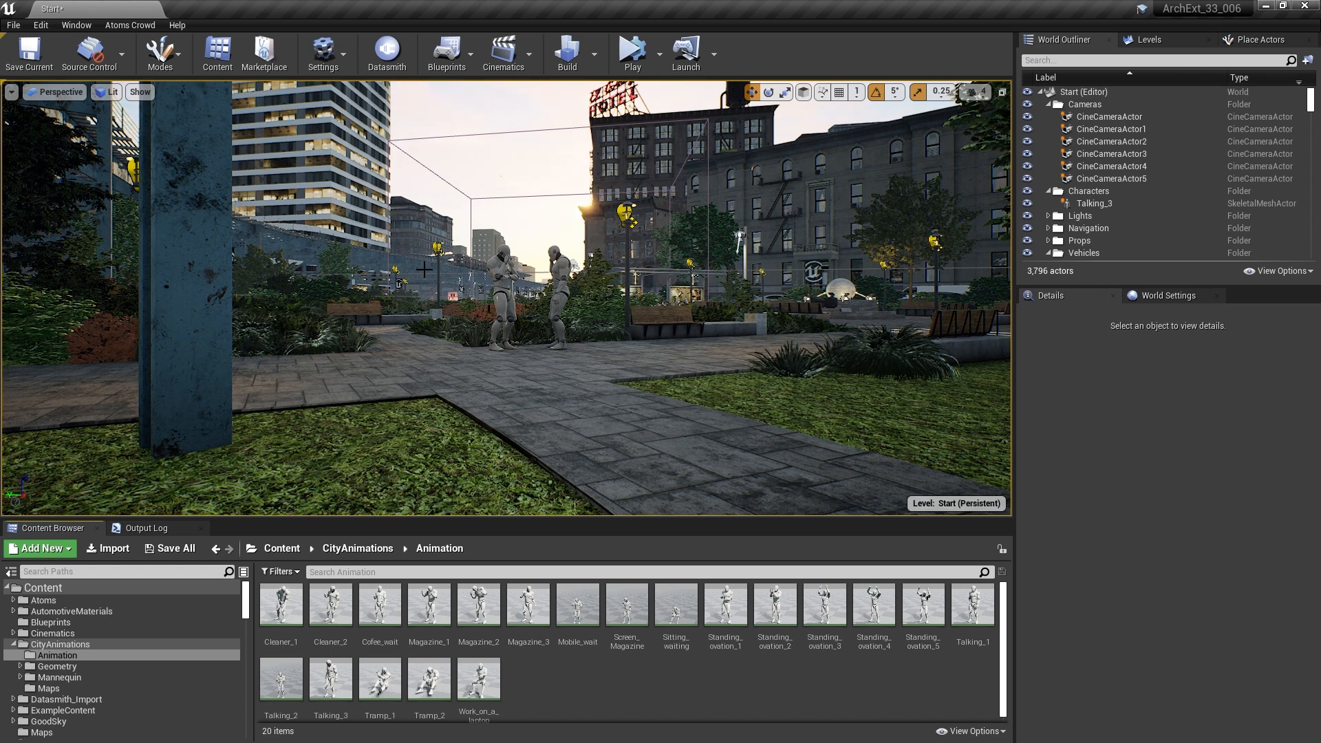
Create a CineCameraActor from the current view of the park path and the two characters.
click(12, 93)
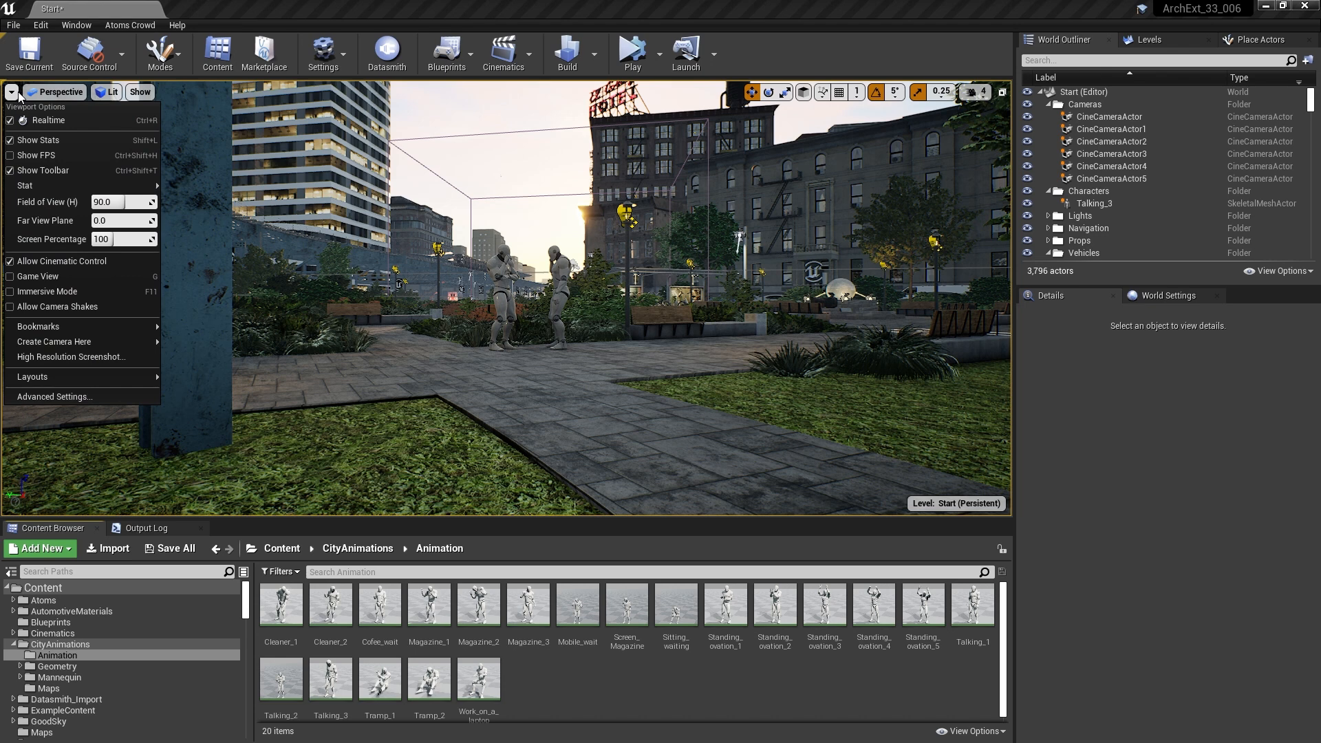
mouse_move(44, 342)
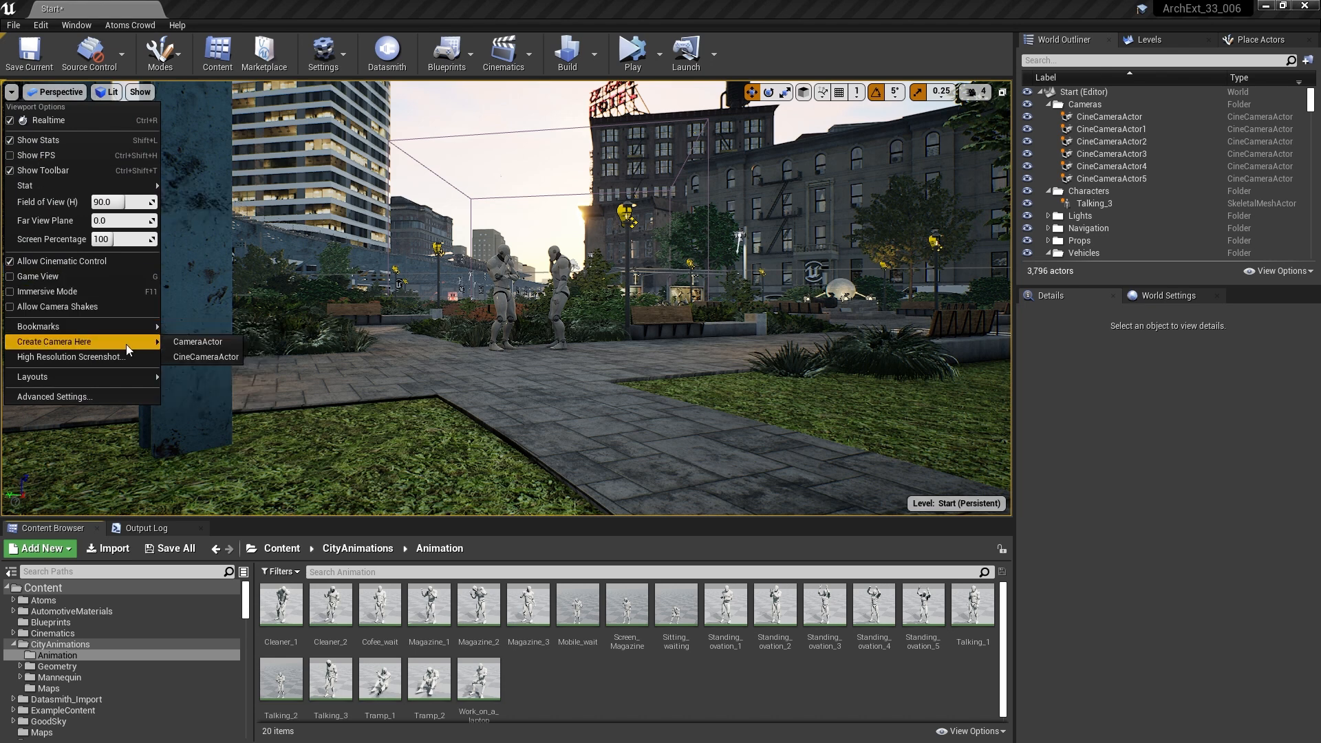
click(204, 356)
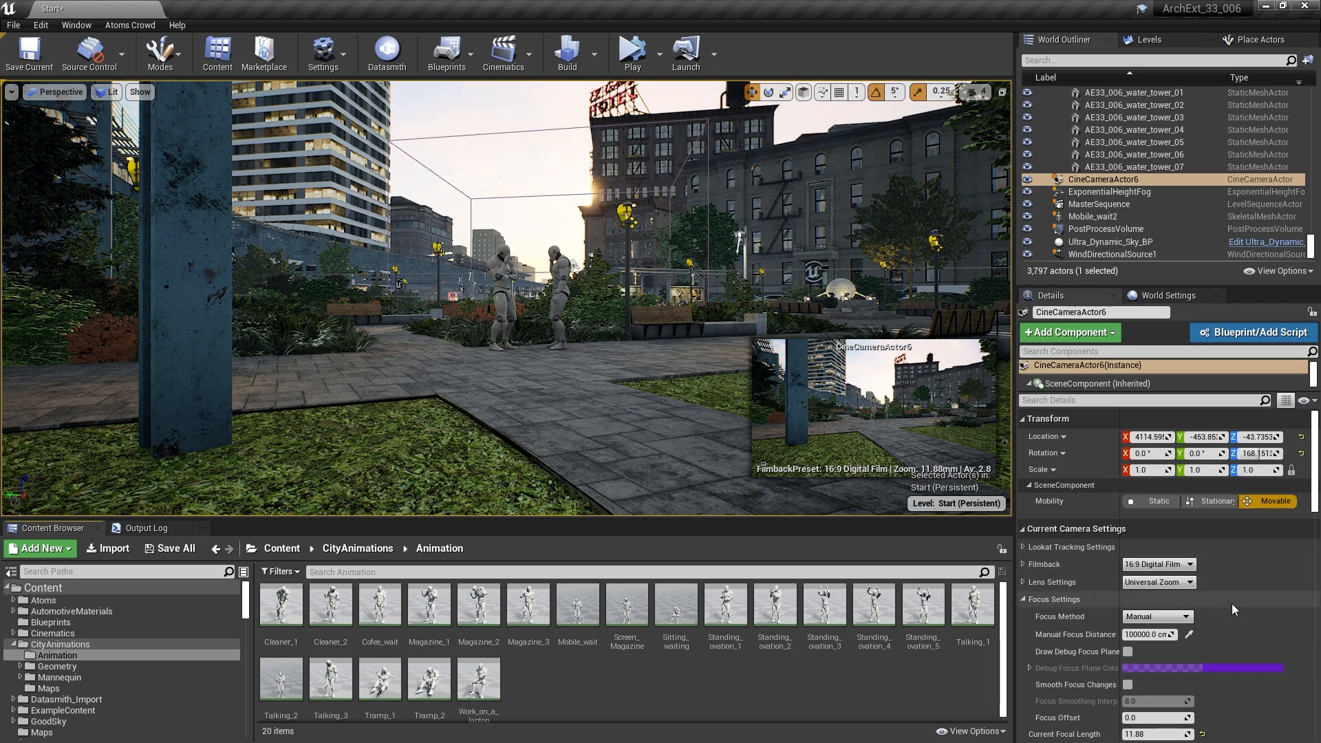
Configure CineCameraActor6's lens with a manual focus distance of 805 cm, an aperture of 2.0 and a focal length of 80 mm.
click(1149, 635)
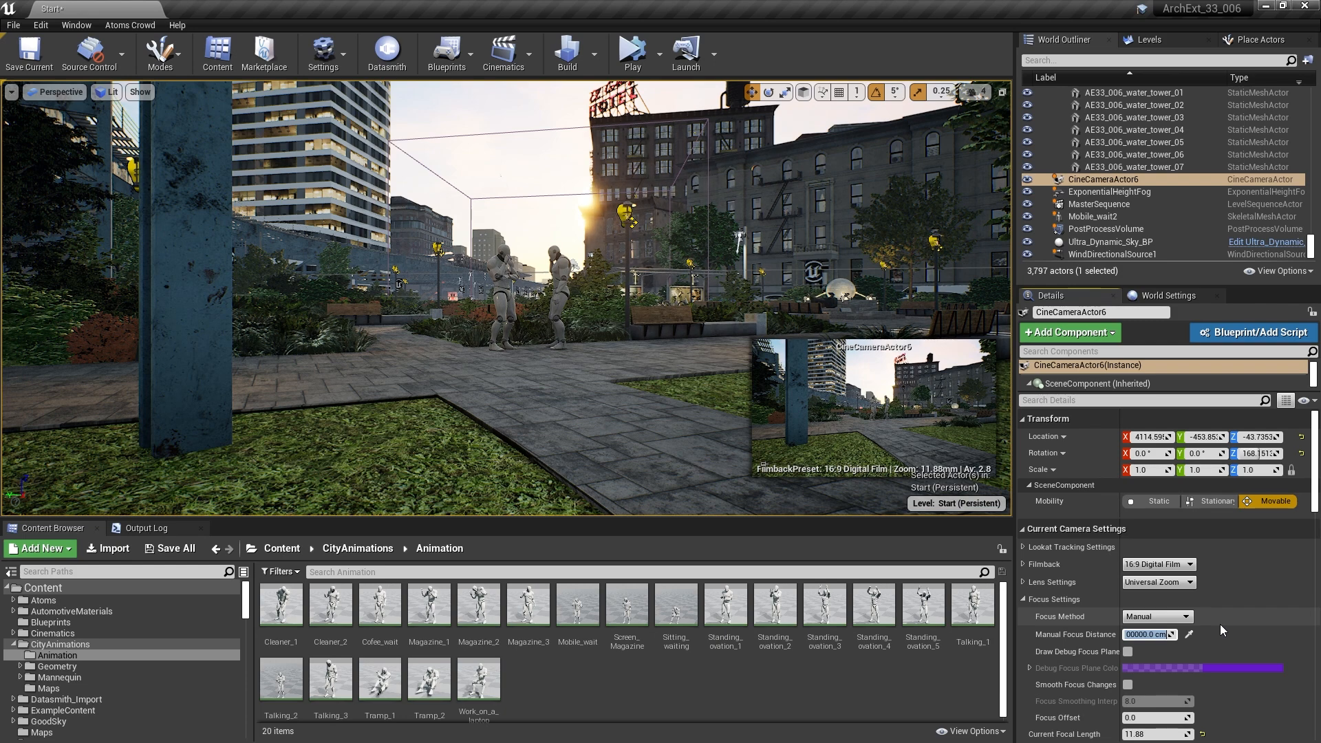
text(805)
key(Return)
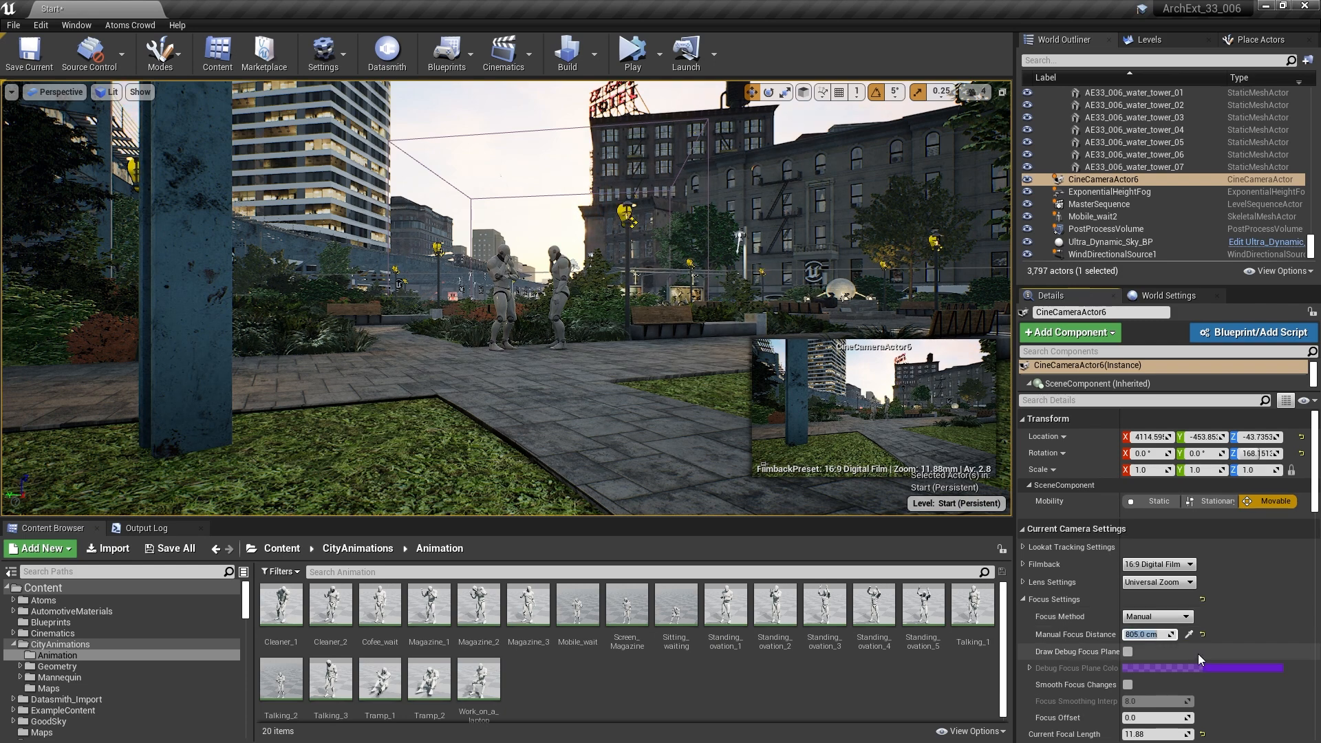
scroll(1199, 654, down, 2)
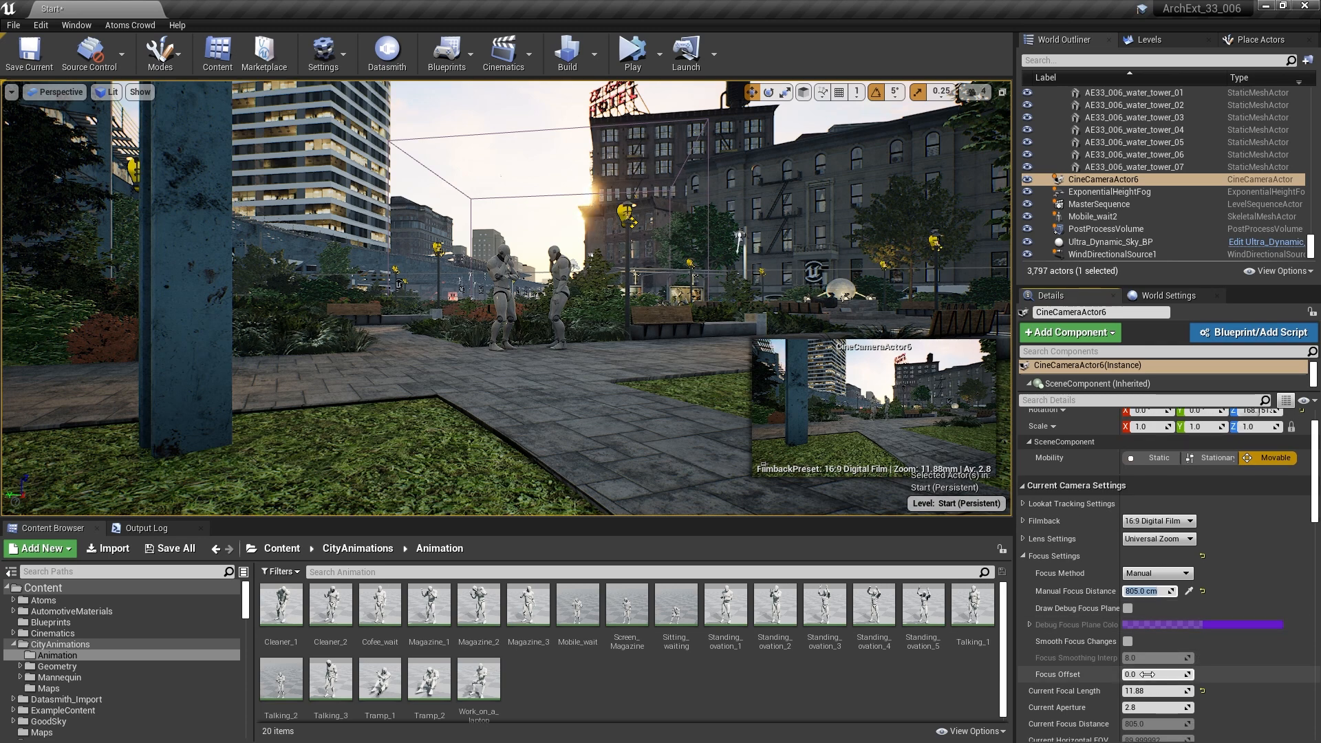
scroll(1146, 674, down, 2)
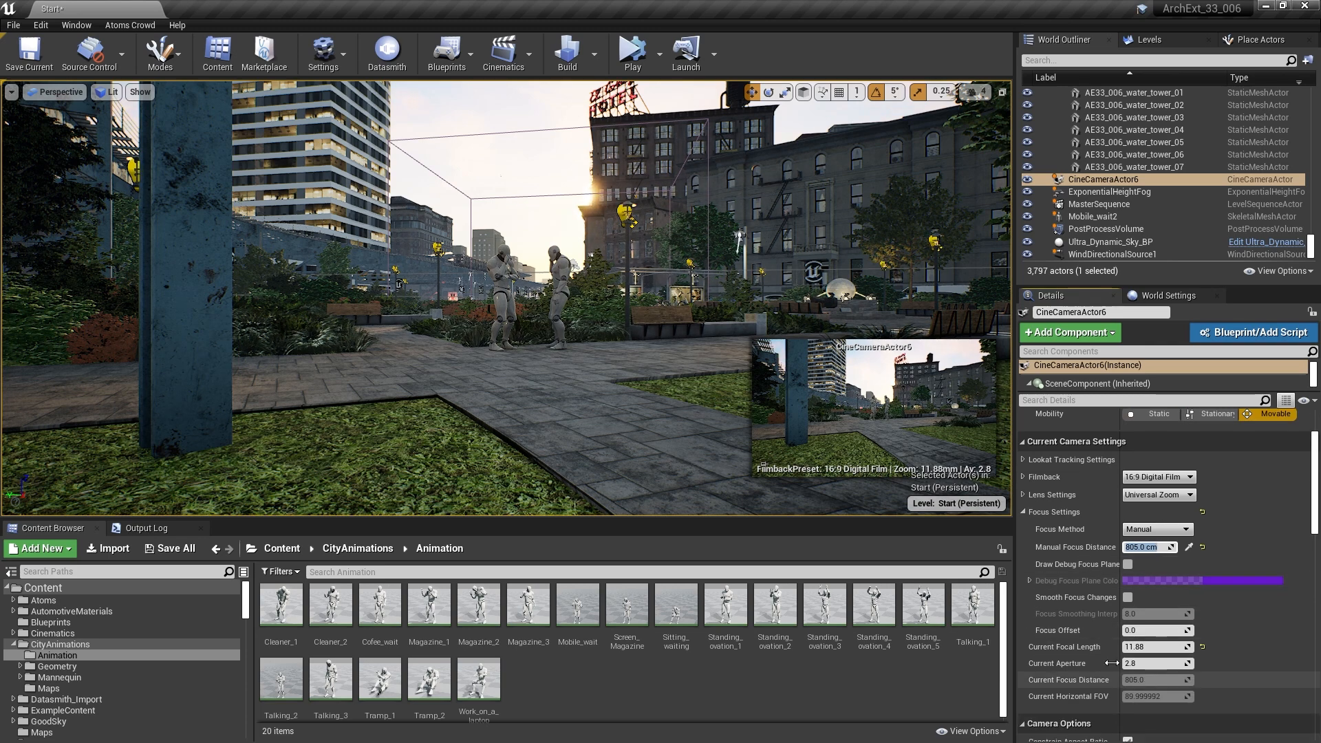
click(1151, 663)
text(2)
key(Return)
click(1154, 647)
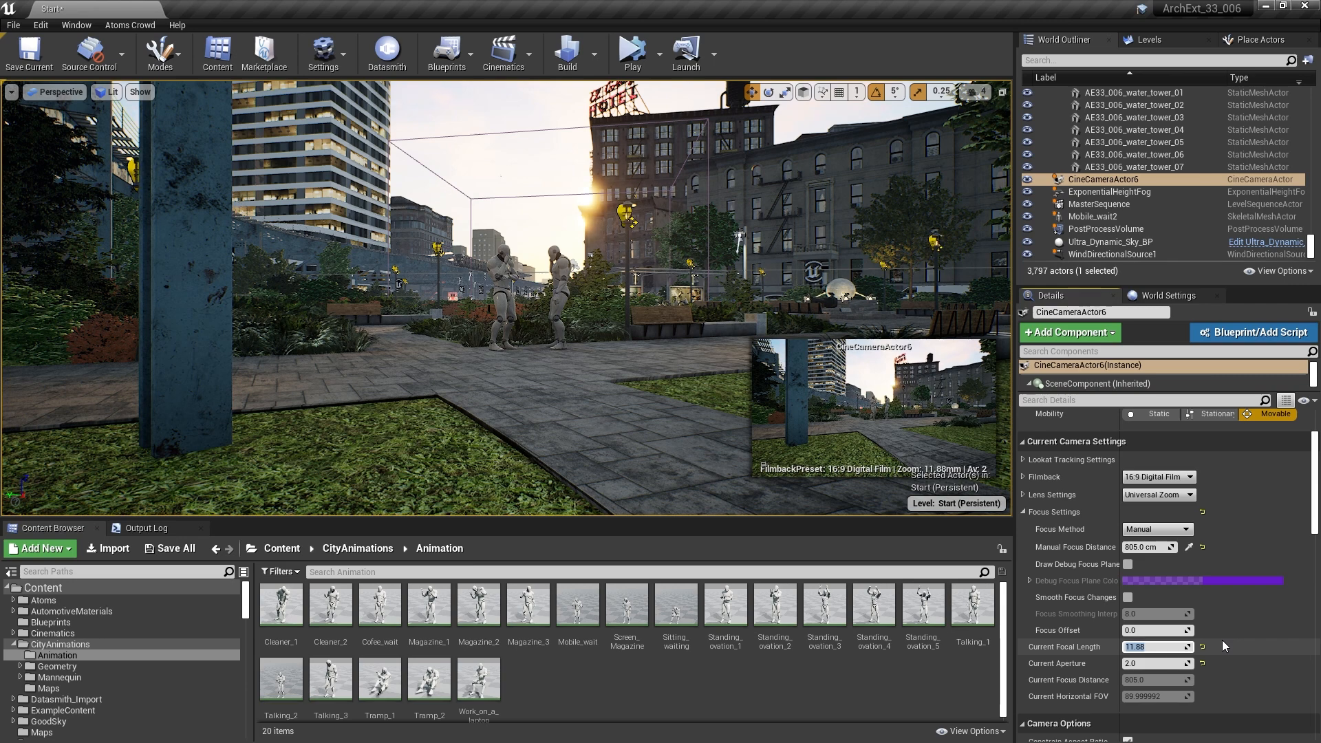
text(80)
key(Return)
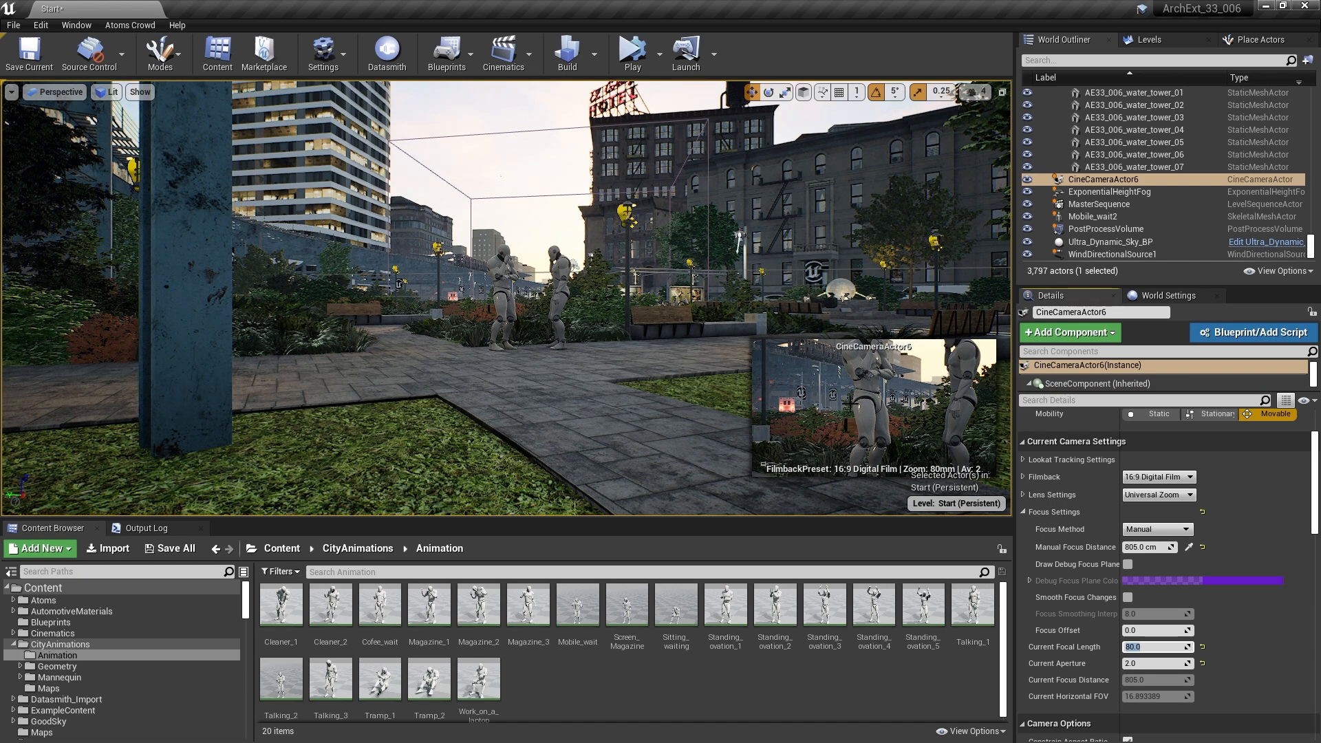
Pilot CineCameraActor6, reframe it so both characters' heads and upper bodies are in shot, and hide the editor icons with Game View.
click(62, 97)
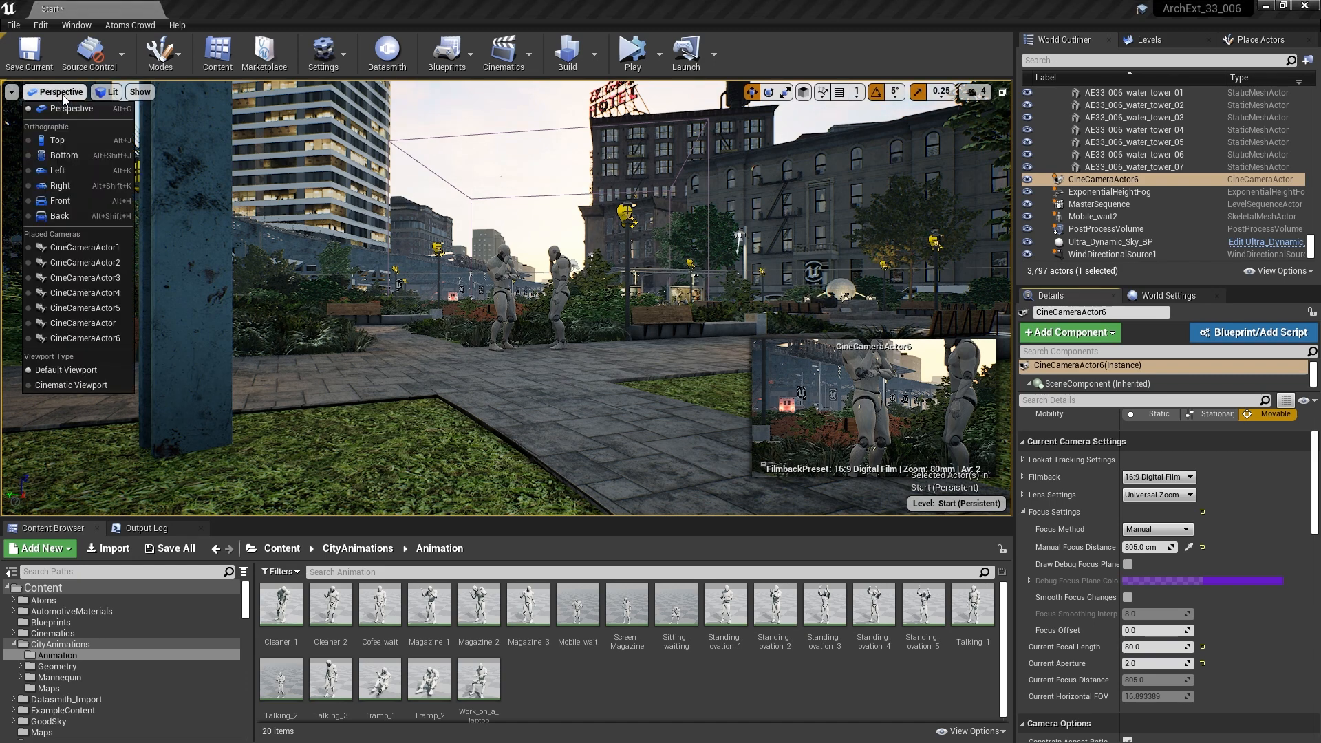
click(94, 336)
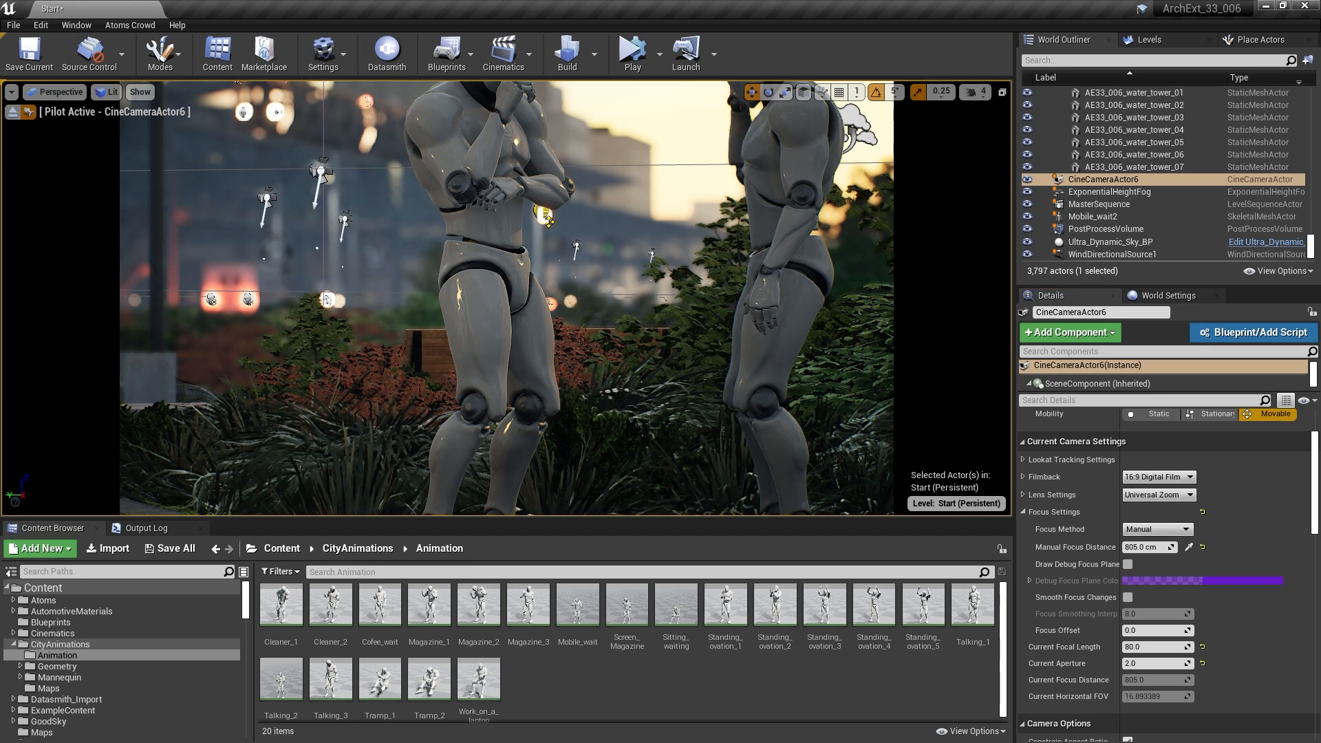
scroll(507, 297, down, 3)
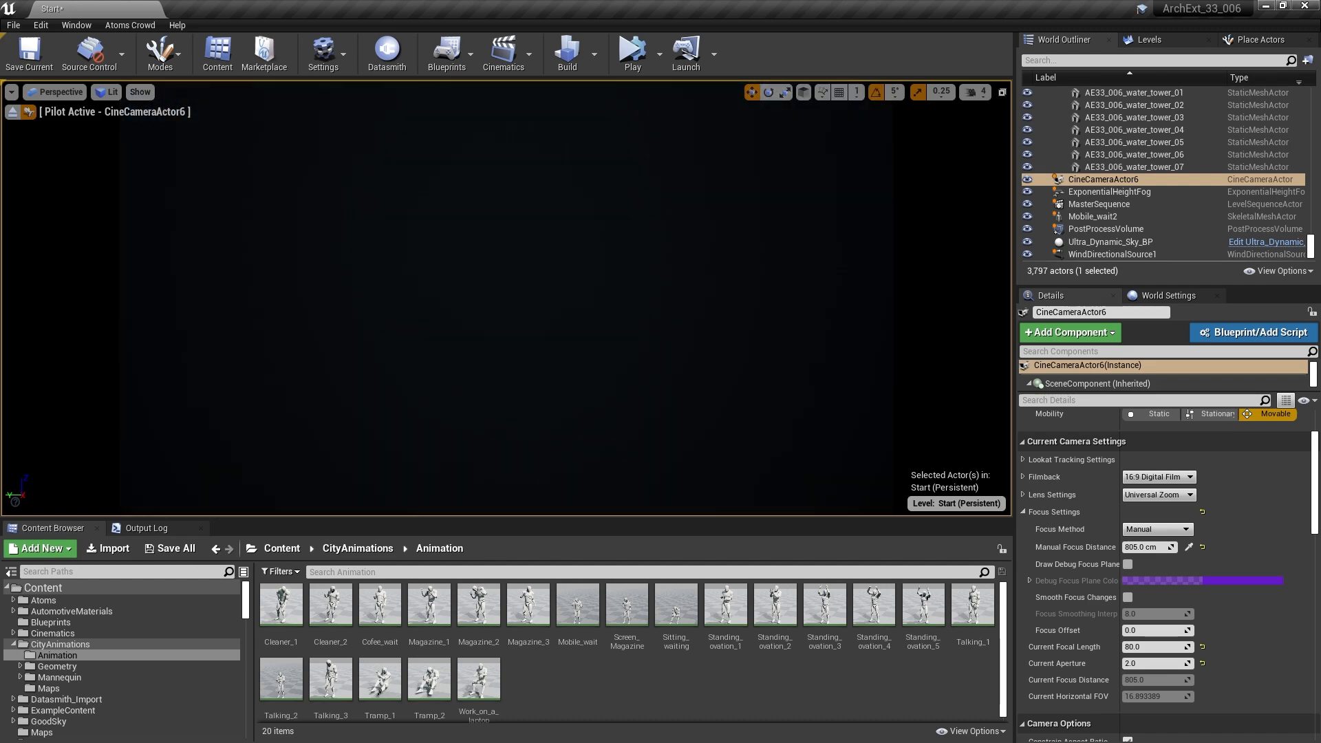
scroll(507, 298, up, 3)
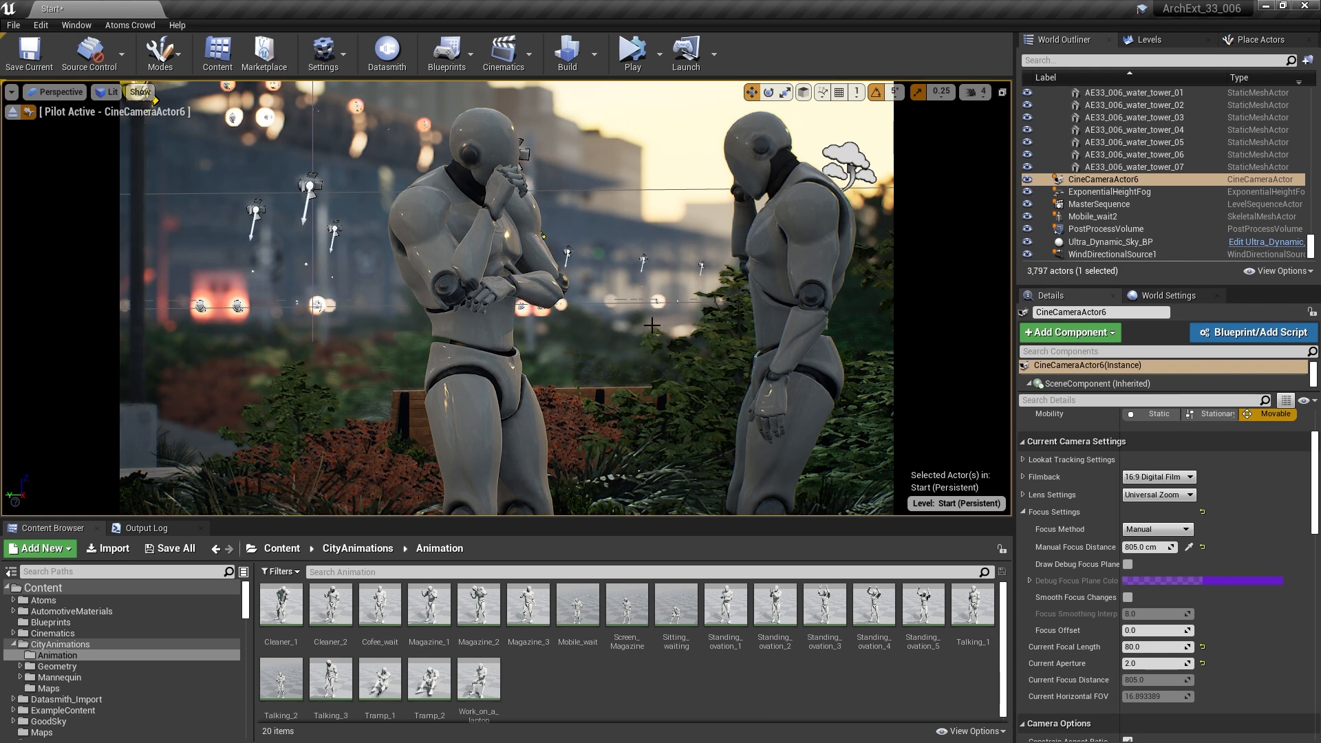
key(g)
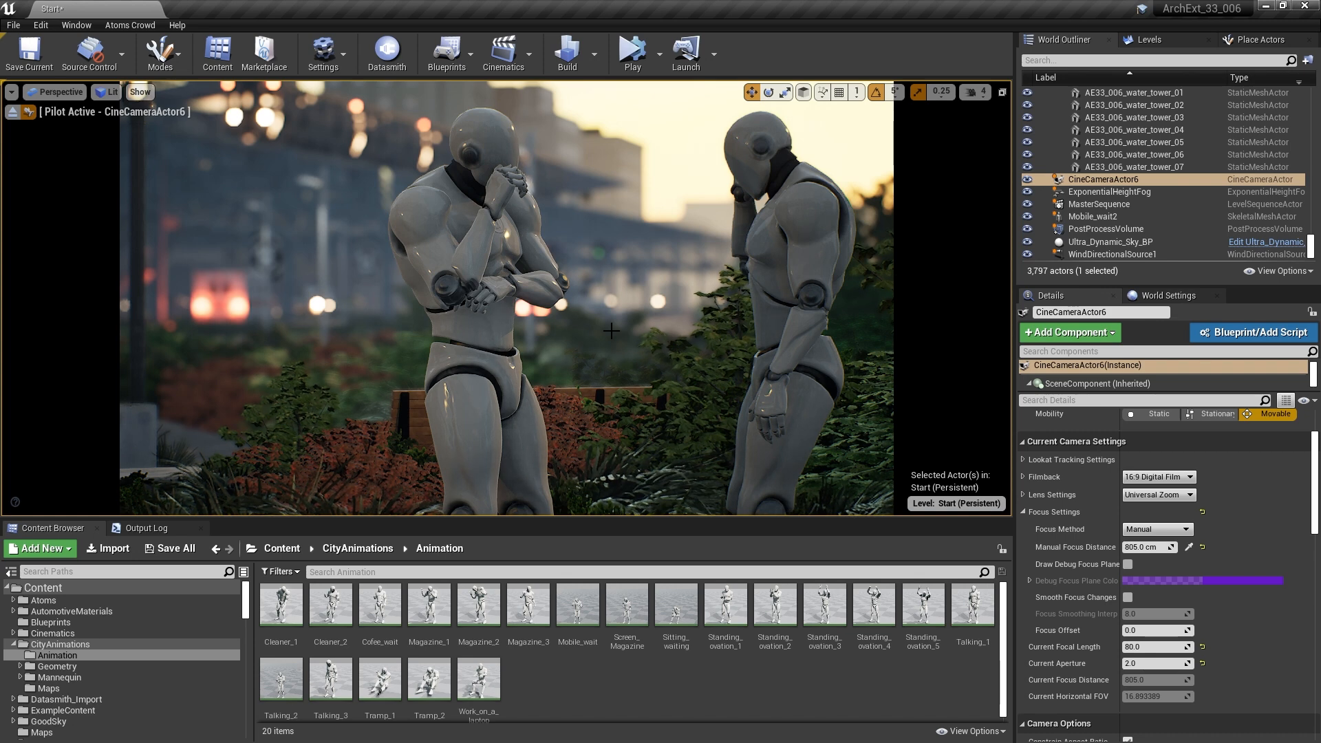
Open the MasterSequence asset from the Cinematics folder.
click(130, 633)
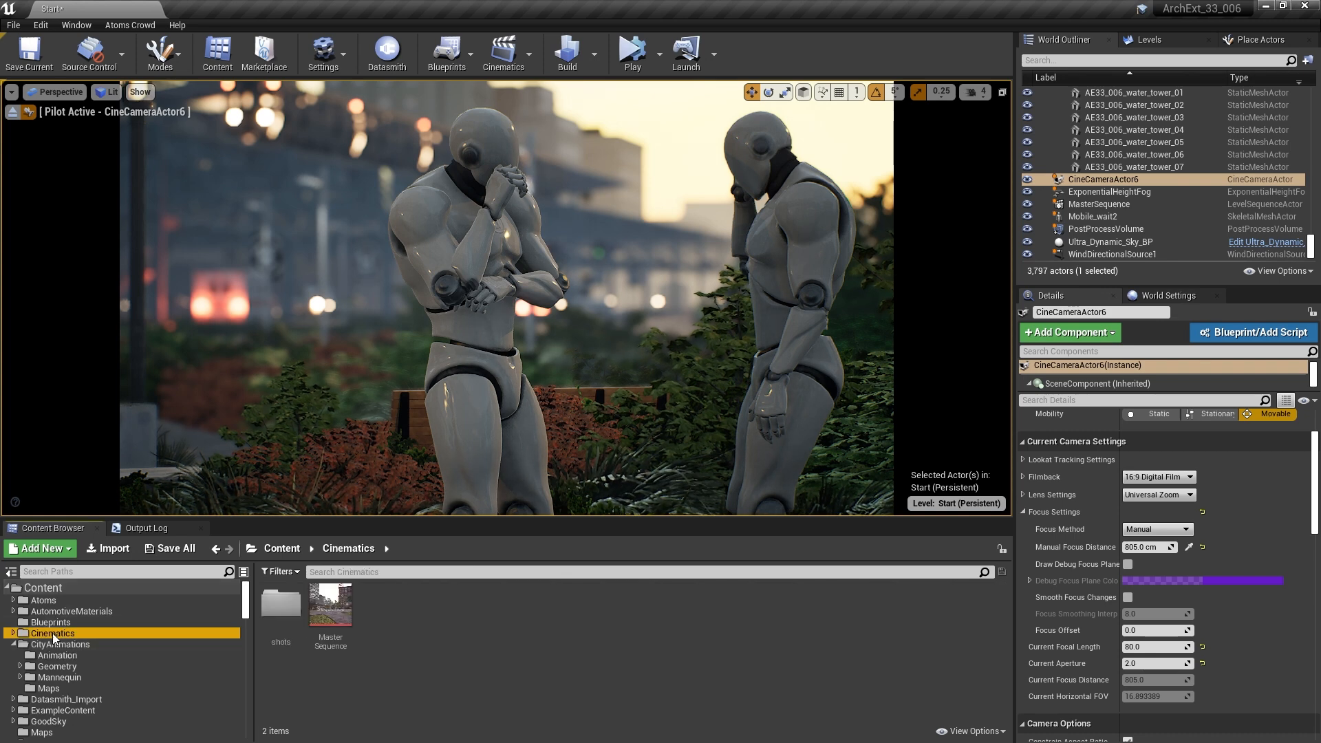
click(332, 599)
double_click(332, 598)
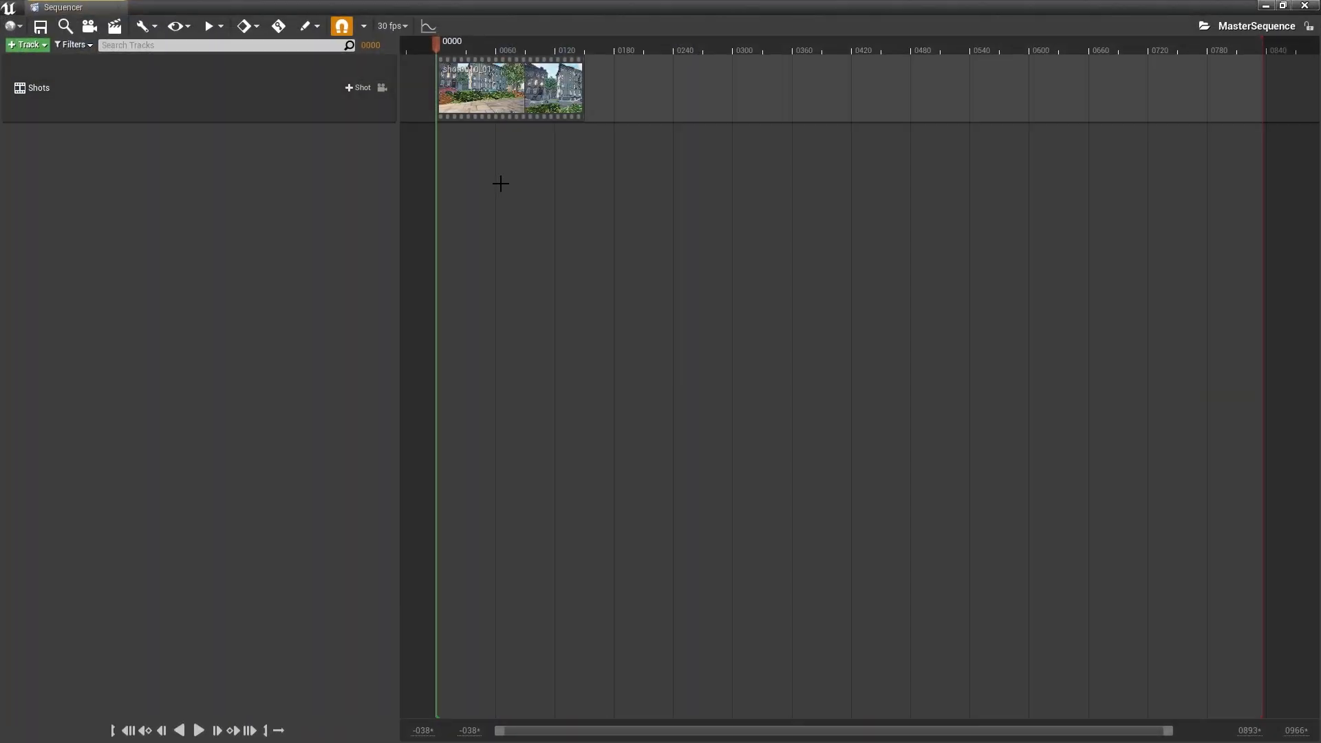
Insert a new shot saved as shot0060_01, place it directly after the existing shots at frame 150, and open it for editing.
click(364, 88)
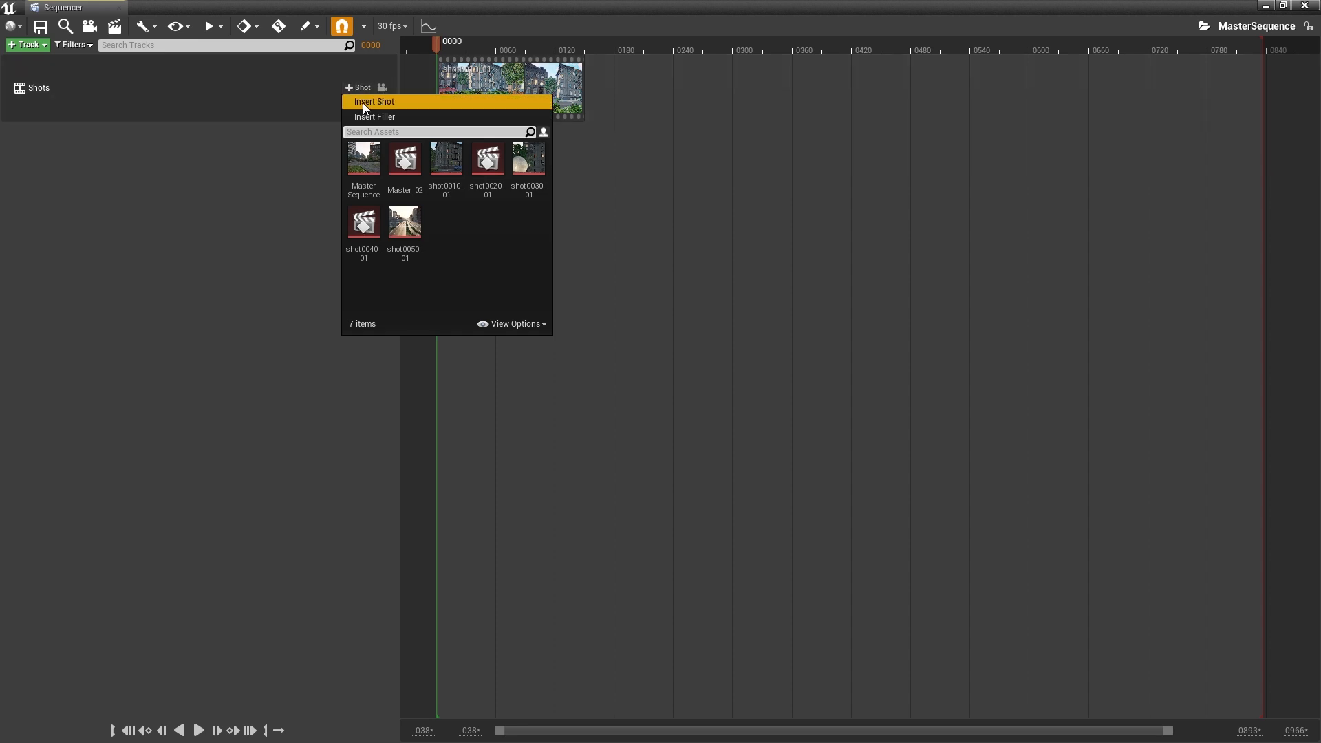
click(378, 100)
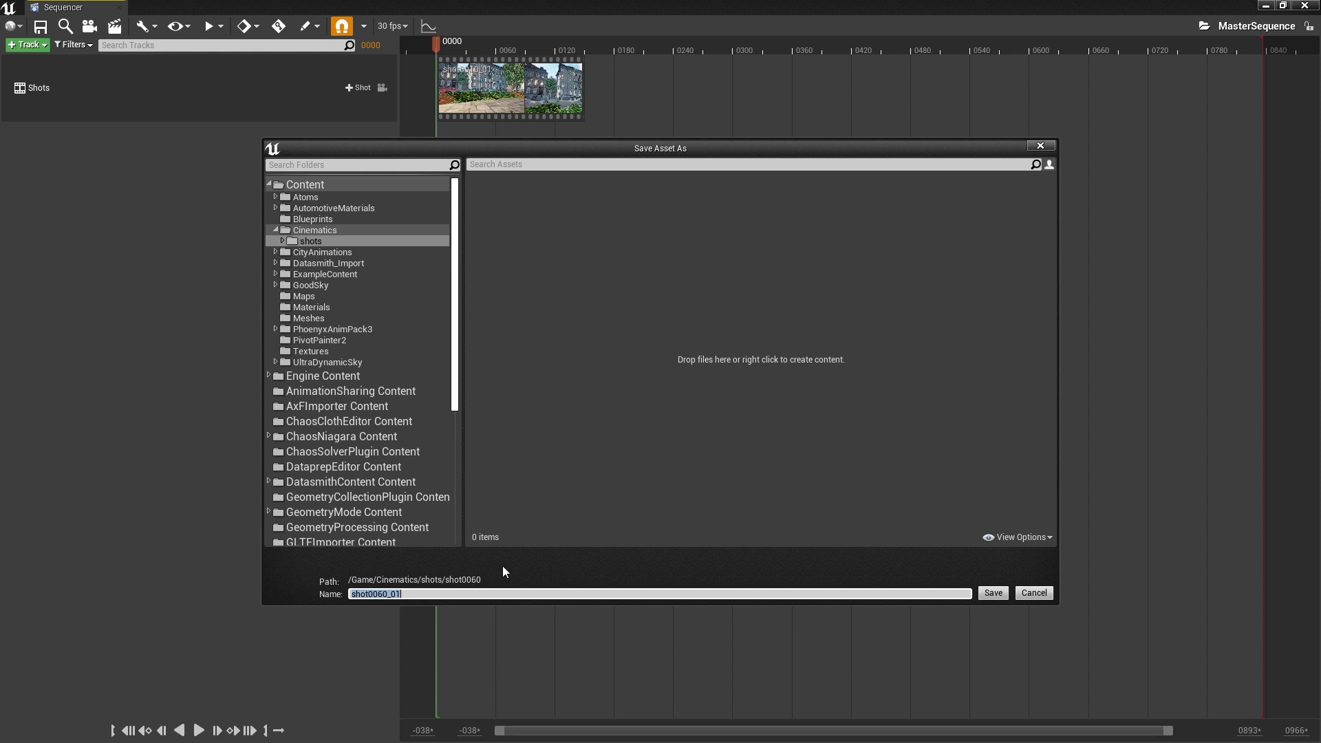
click(993, 593)
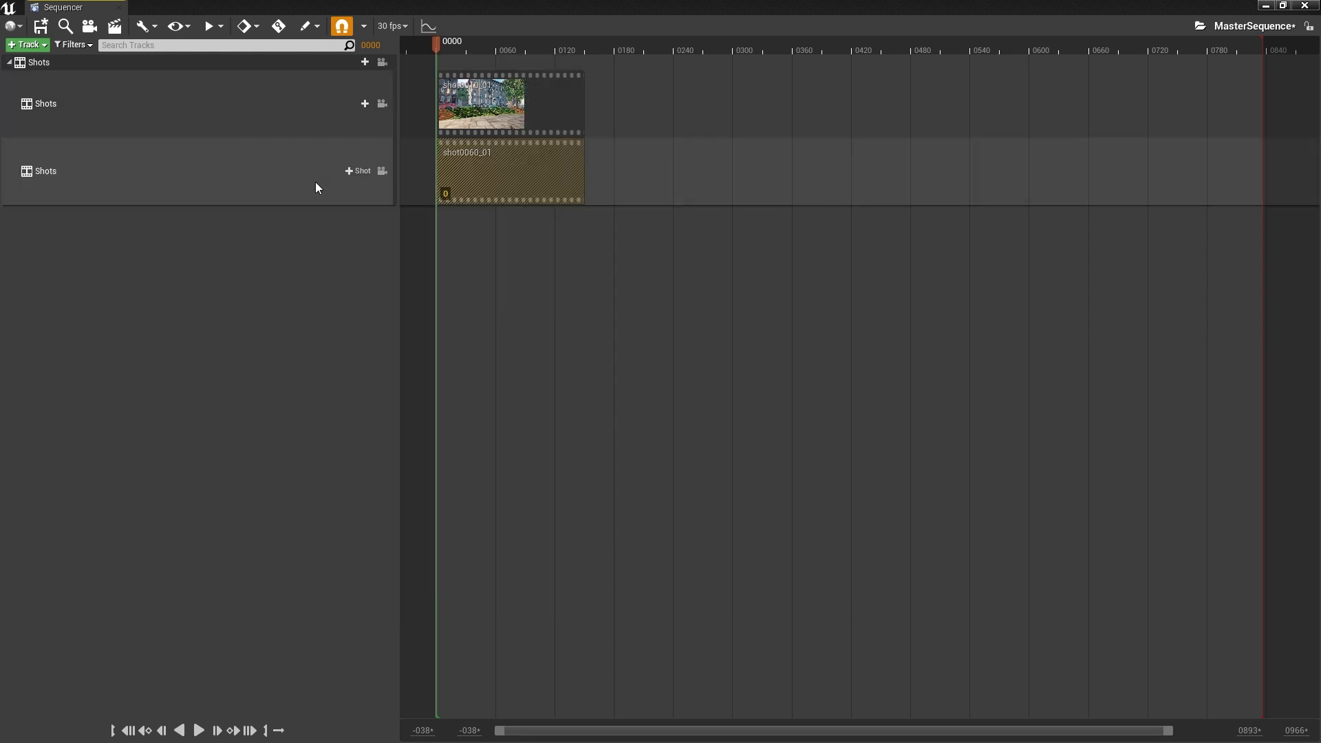
drag(471, 172, 617, 172)
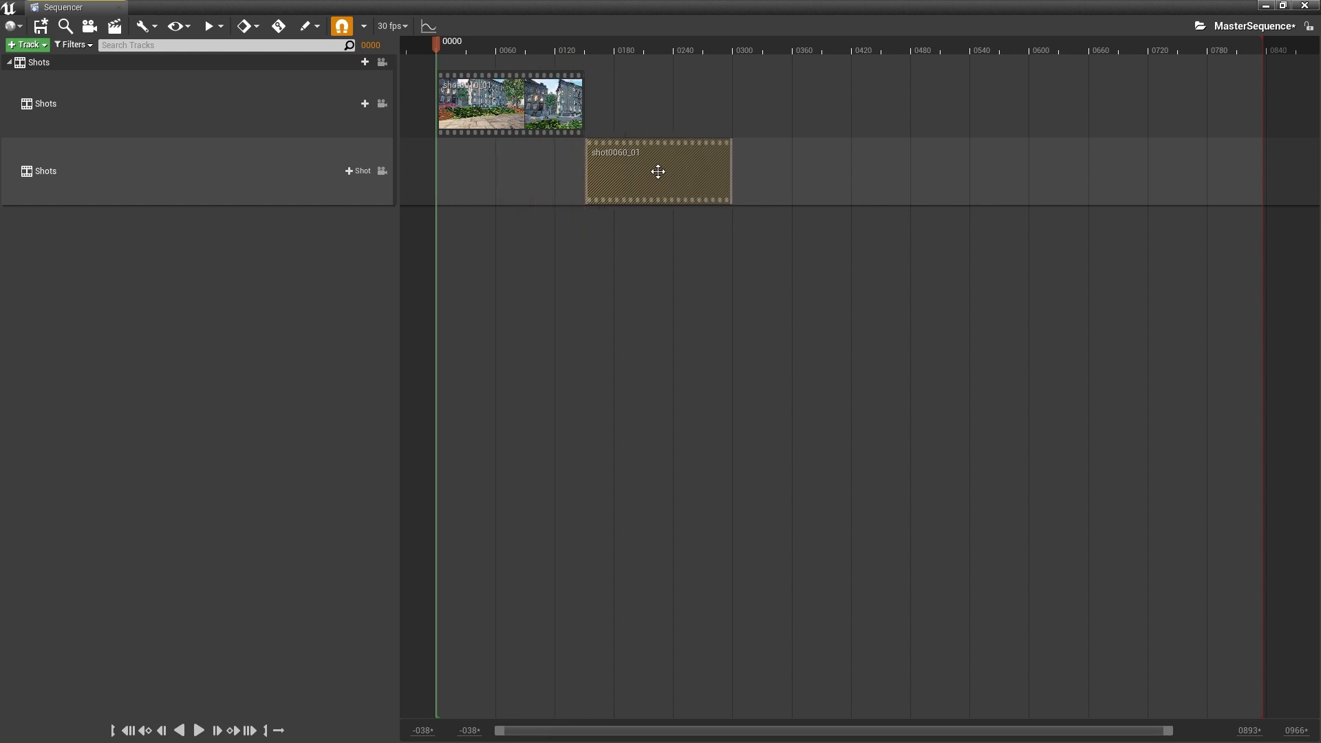
double_click(657, 171)
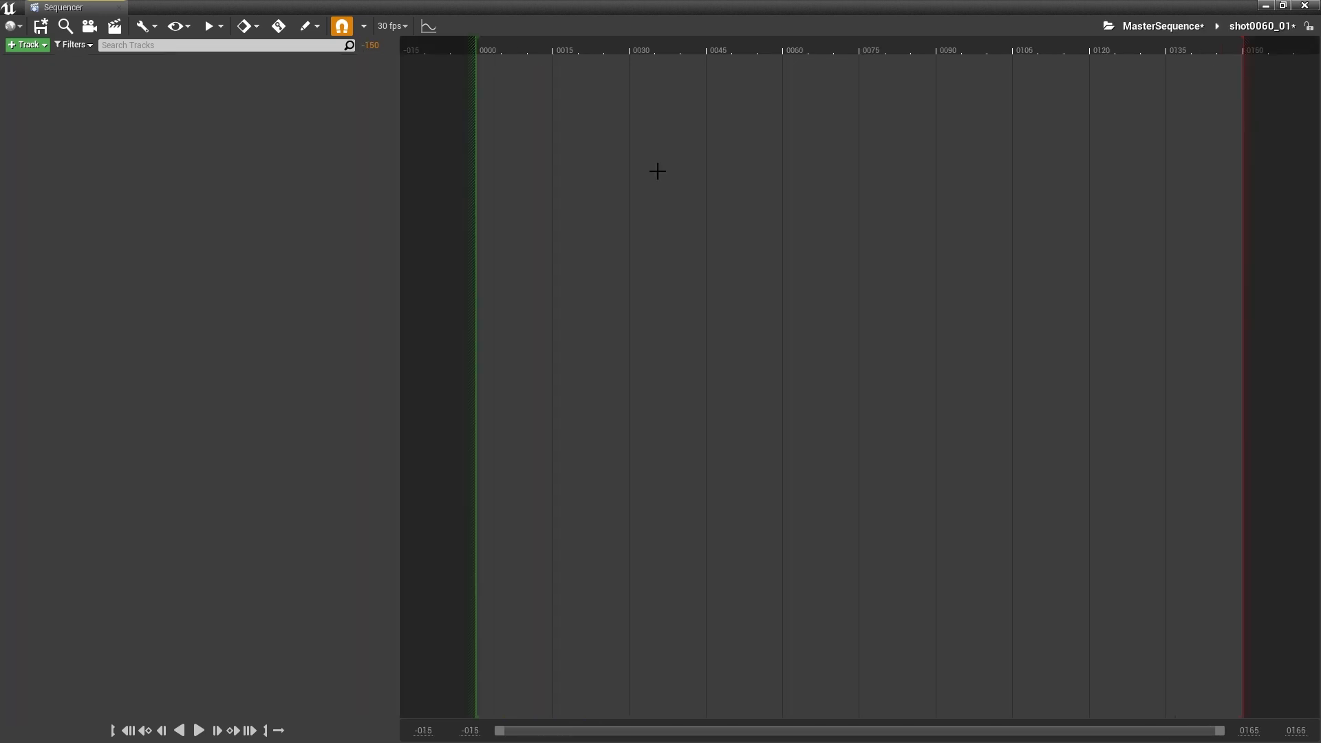
right_click(201, 105)
mouse_move(251, 113)
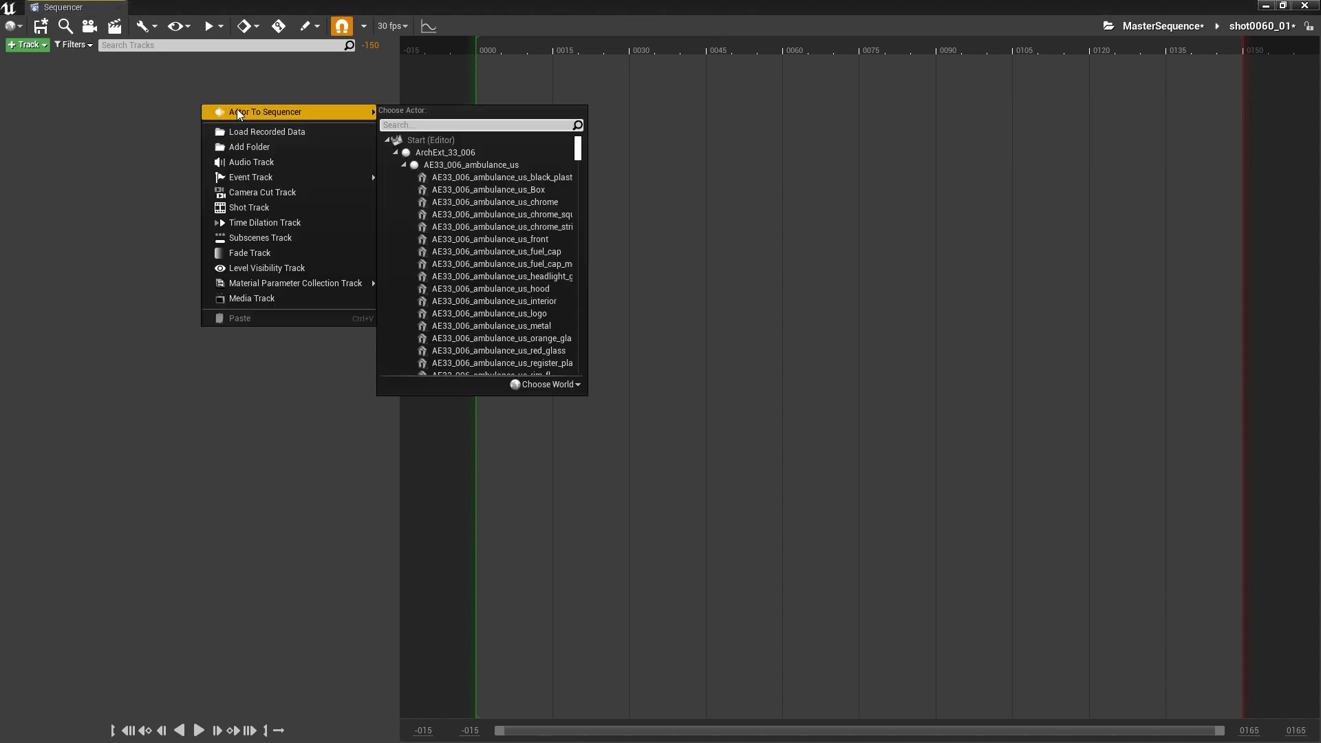
click(153, 117)
Filter the level's actors by "cinecamera" and add CineCameraActor6 to the shot0060_01 sequence.
click(1283, 7)
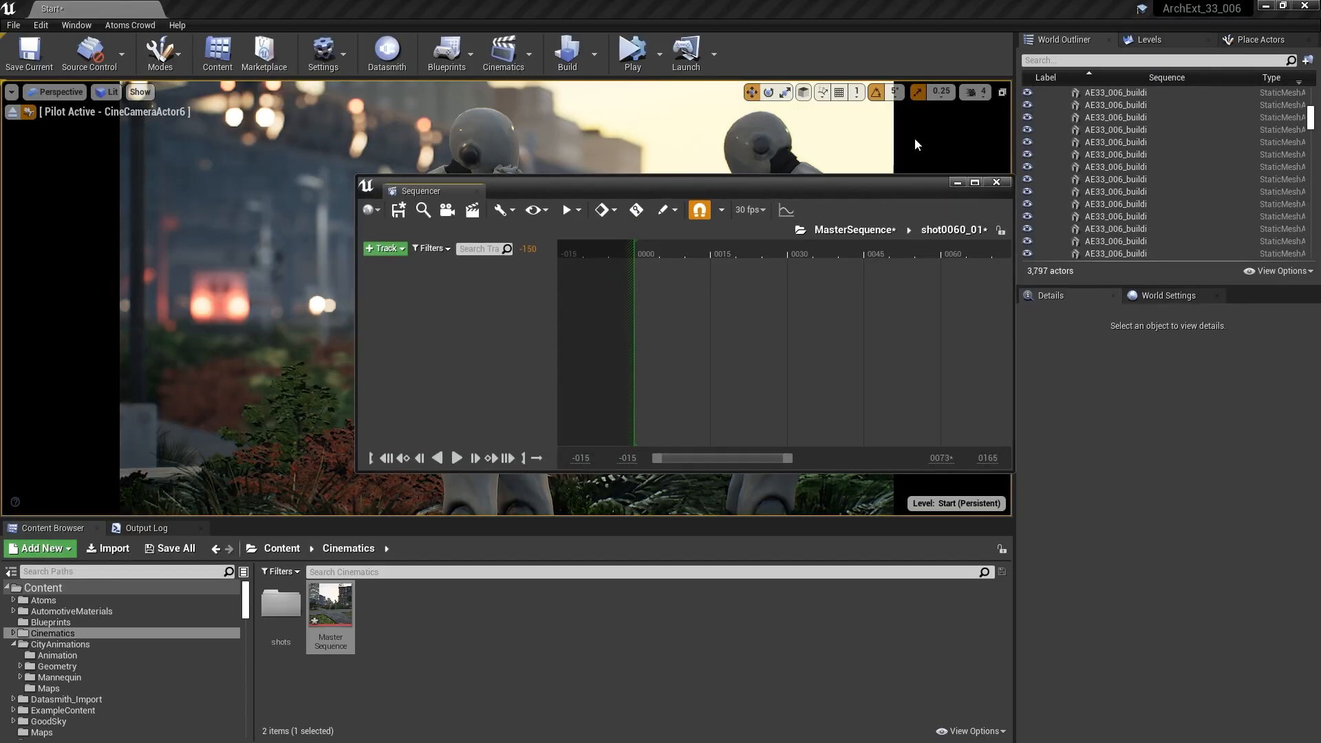
click(1084, 60)
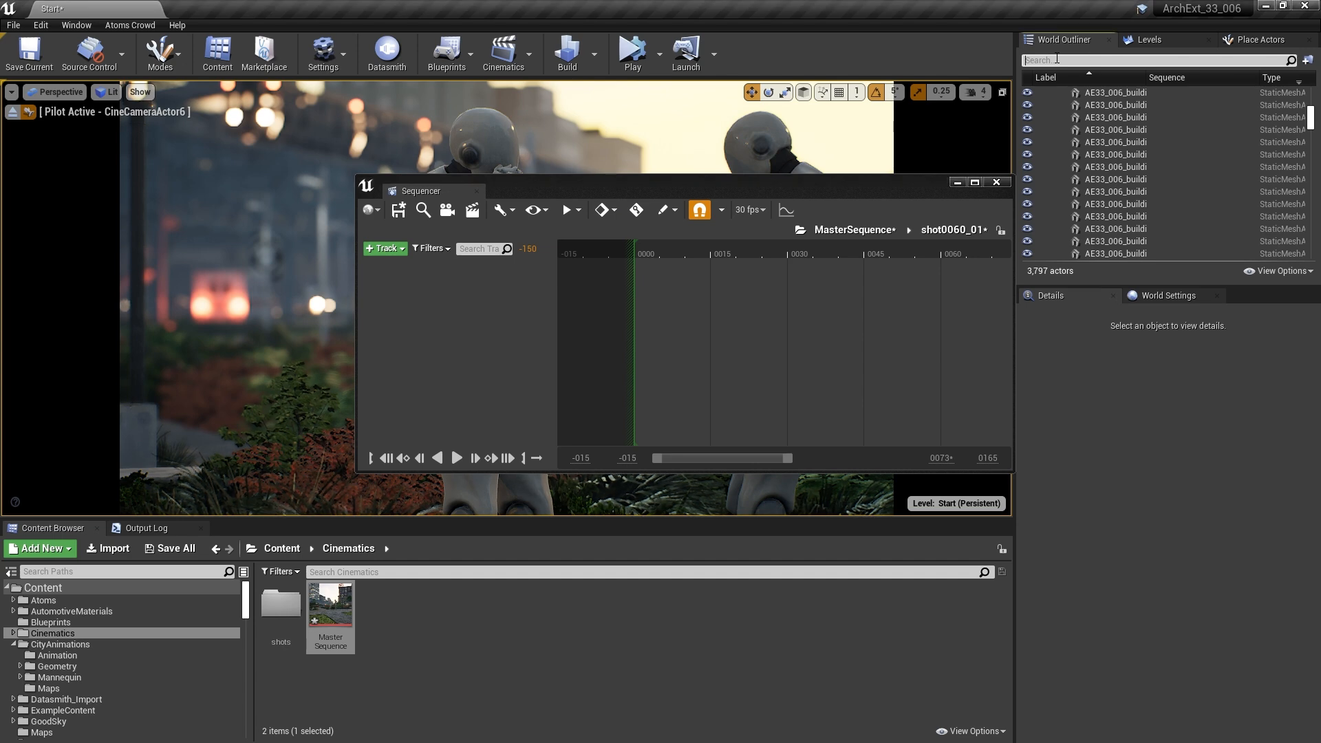
text(cinecamera)
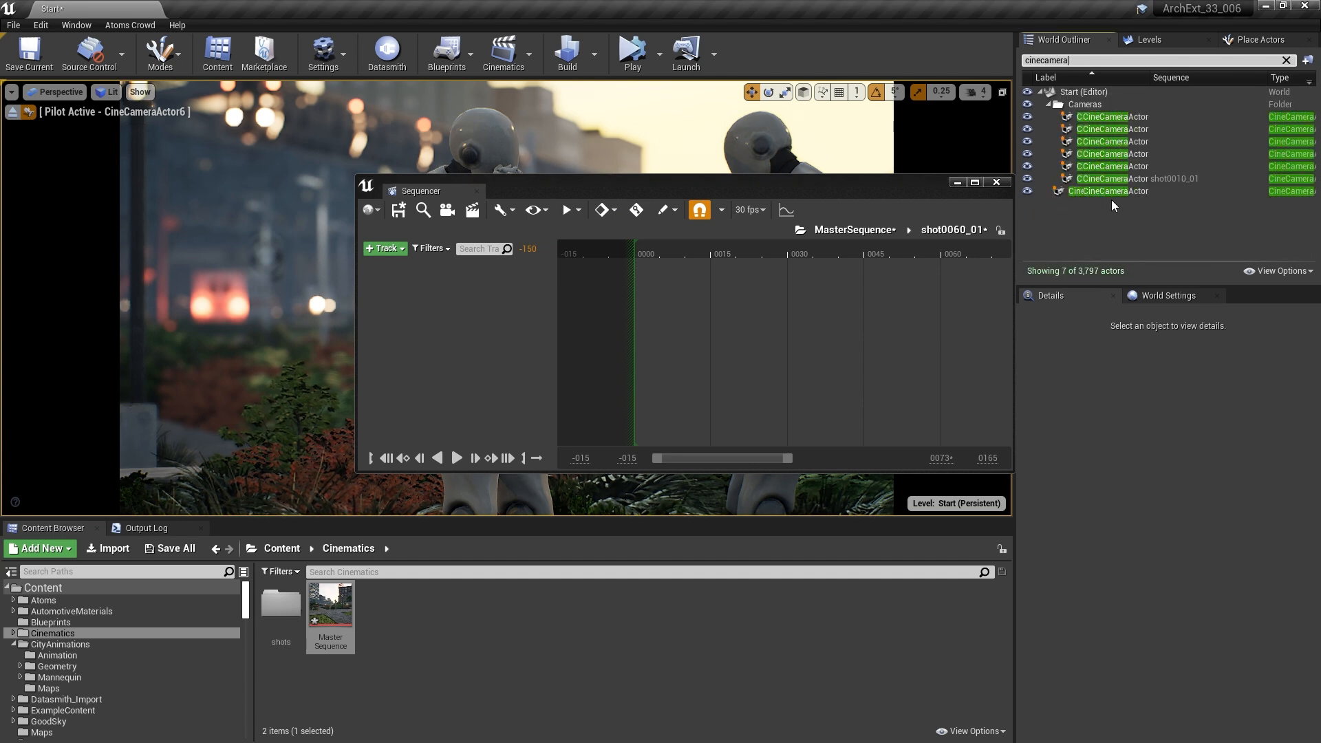
click(1090, 191)
right_click(447, 289)
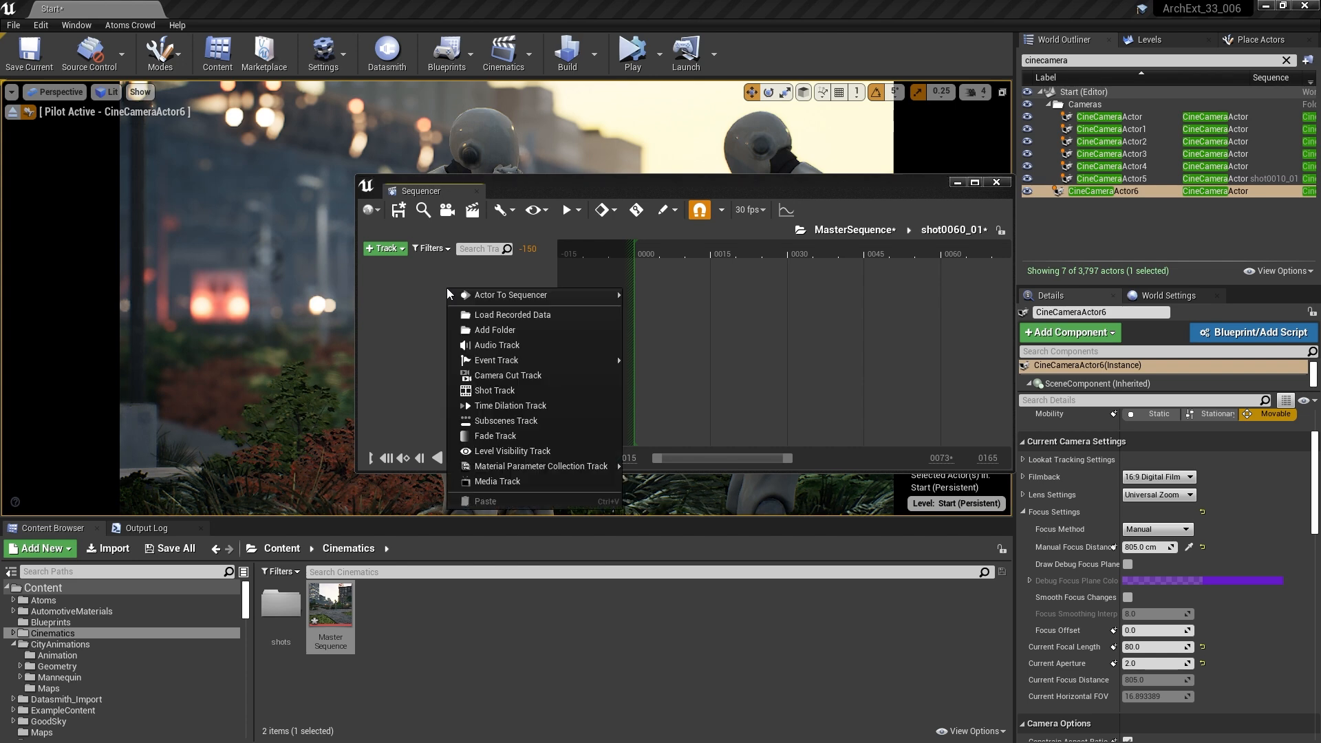
mouse_move(528, 293)
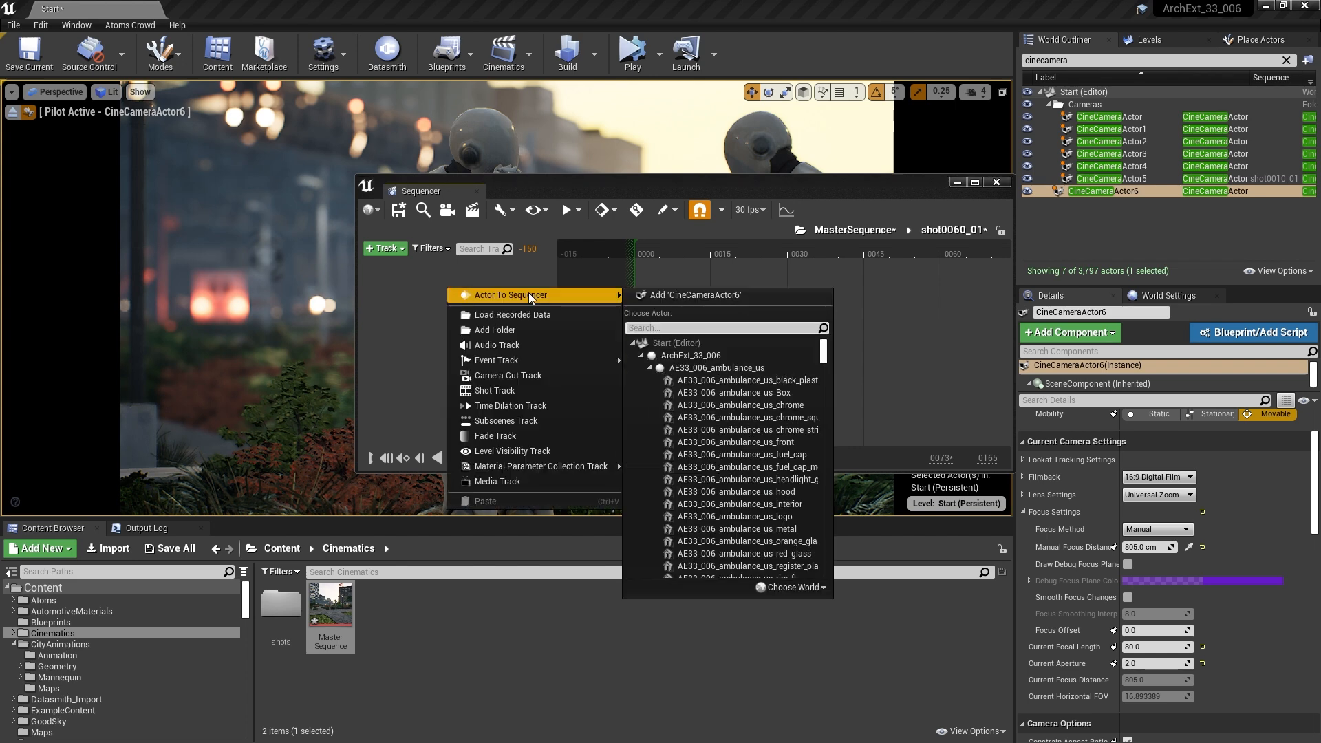
click(692, 296)
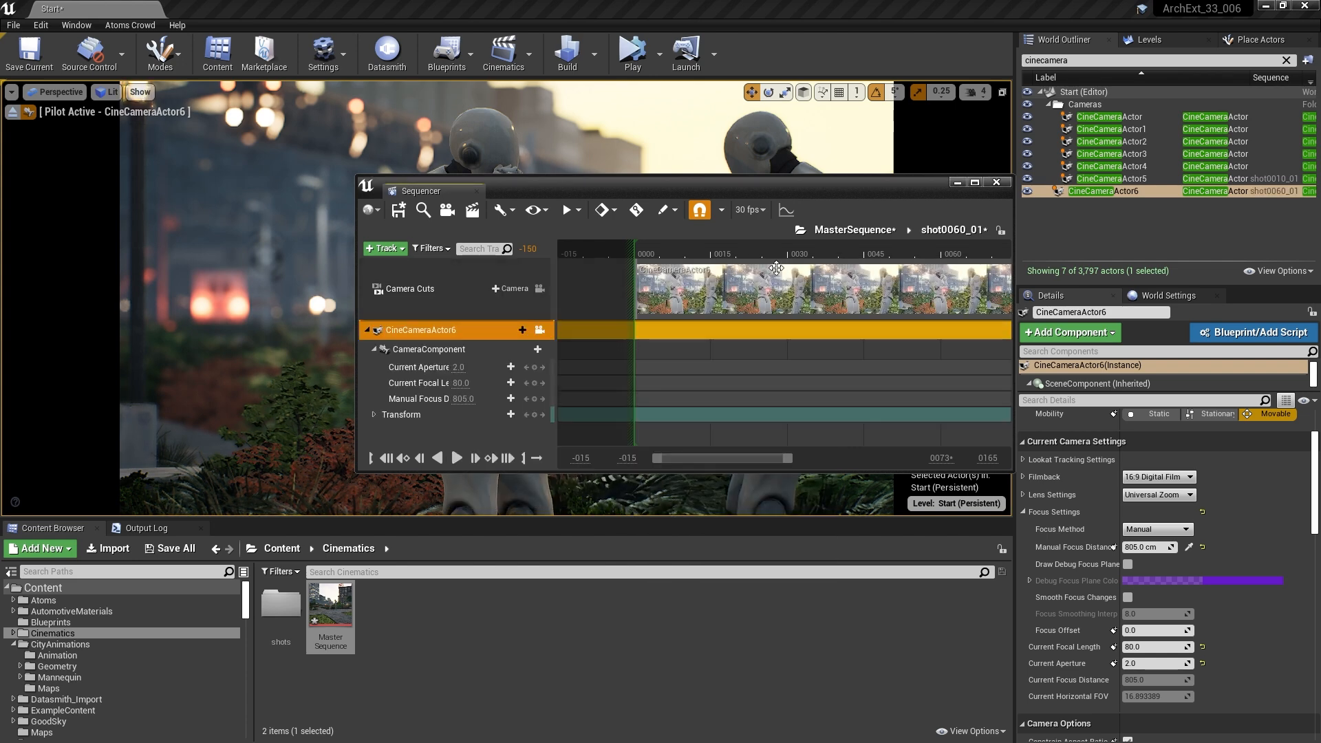
Keyframe CineCameraActor6's aperture, focal length, manual focus distance and location at frame 0 of the shot.
click(974, 182)
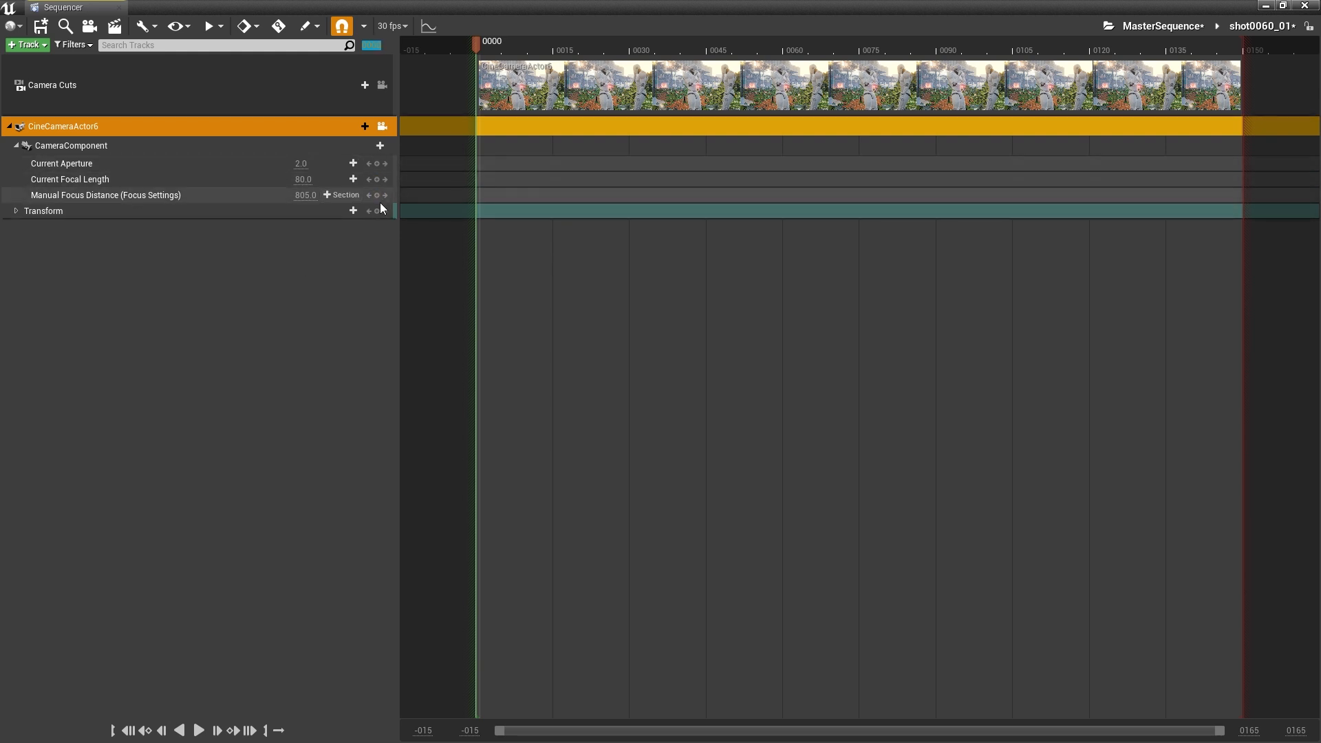
click(378, 164)
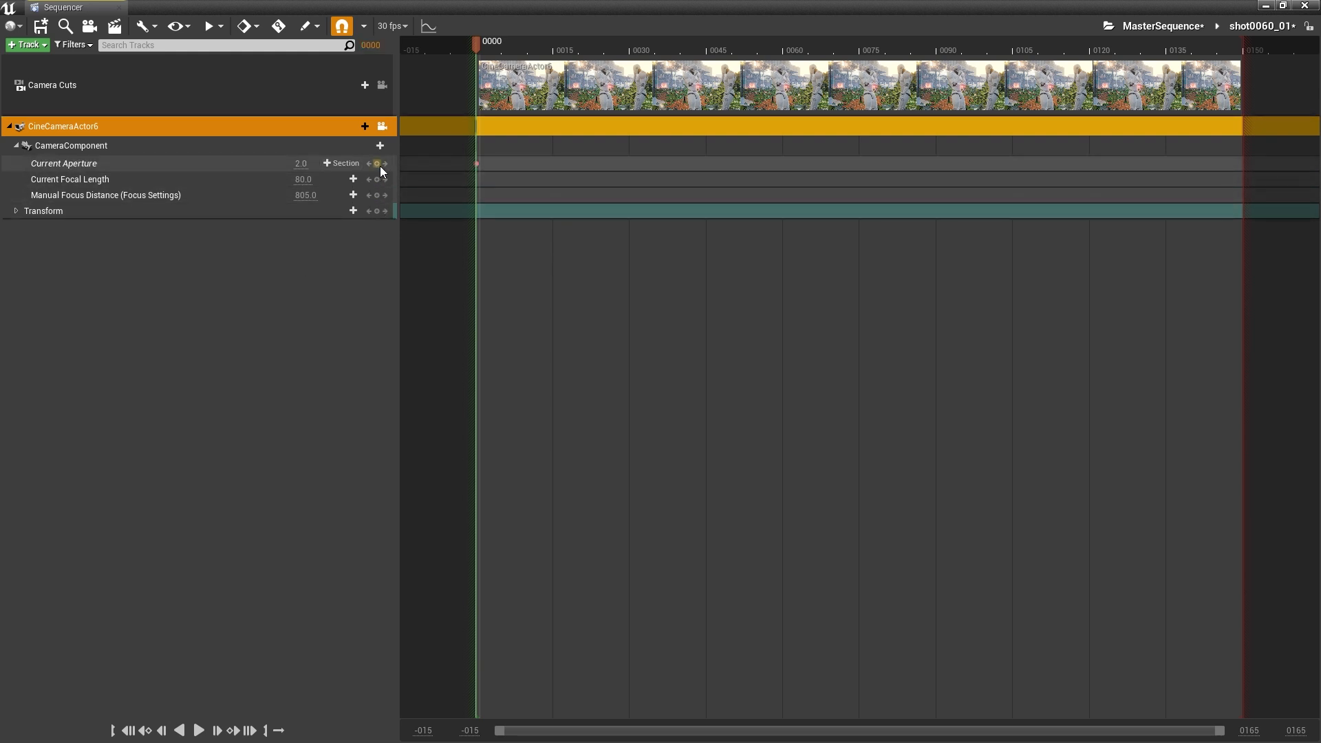
click(378, 179)
click(378, 196)
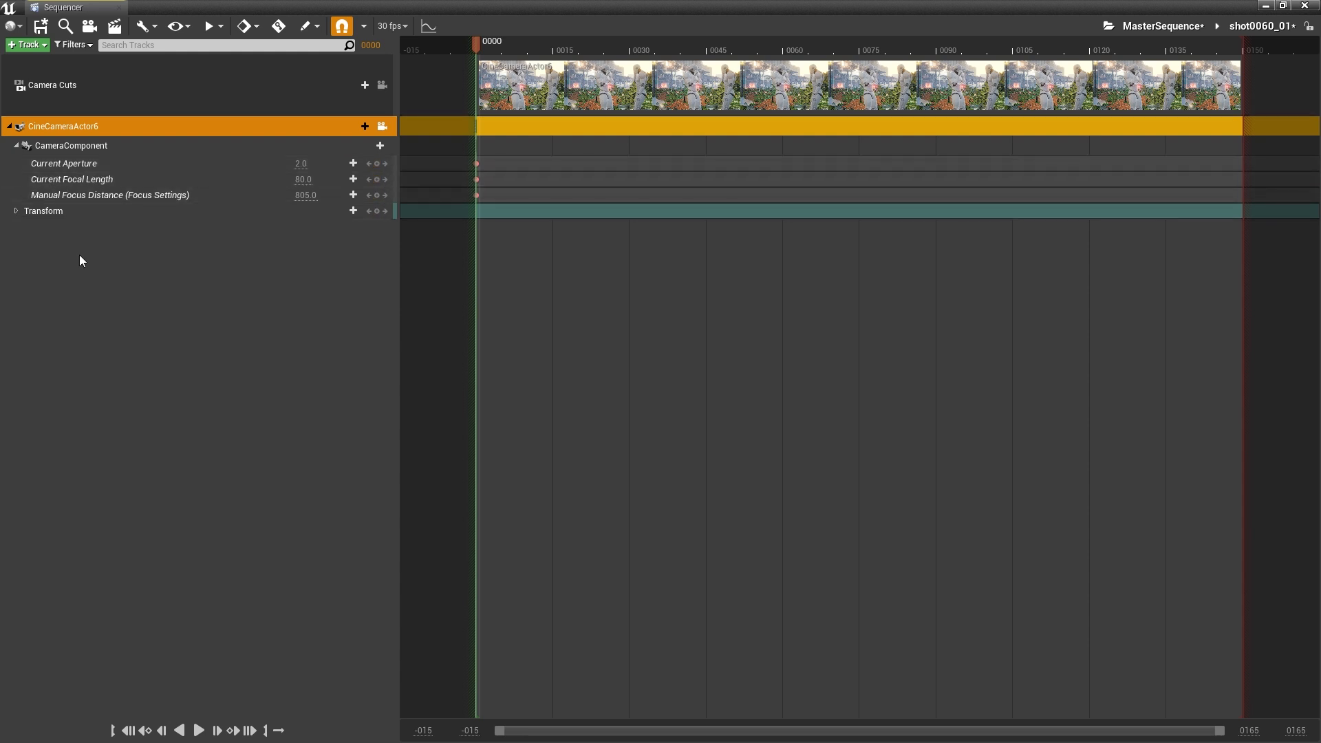
click(16, 212)
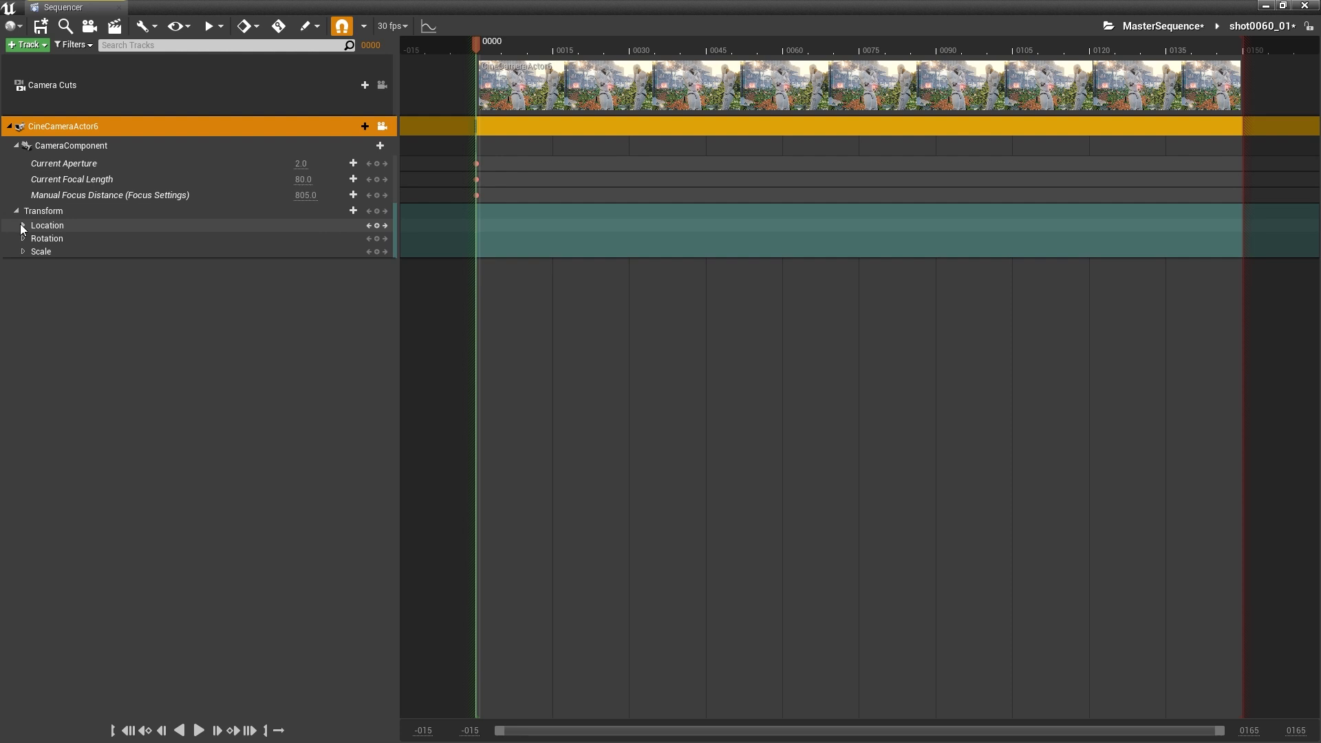
click(22, 226)
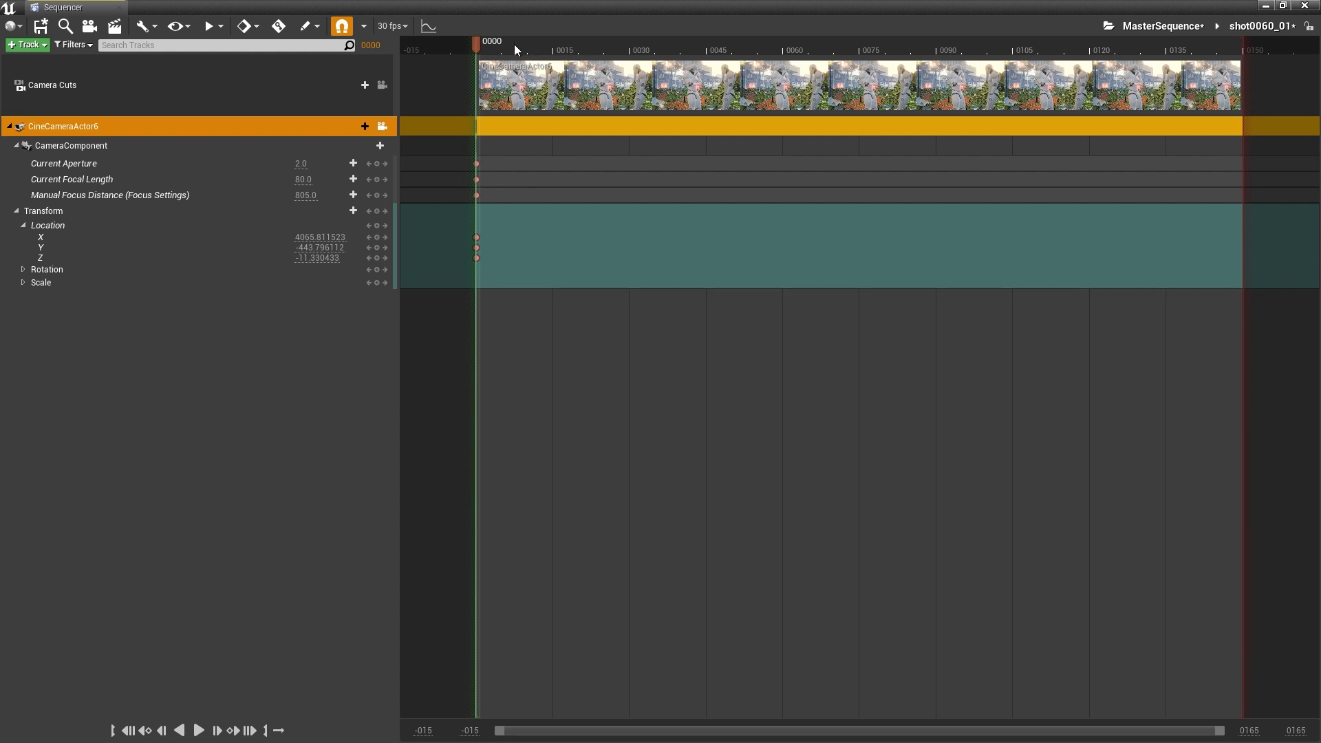
At the shot's last frame, 149, move the piloted camera backward and sideways and key its new location, finishing with the playhead at frame 0.
click(249, 731)
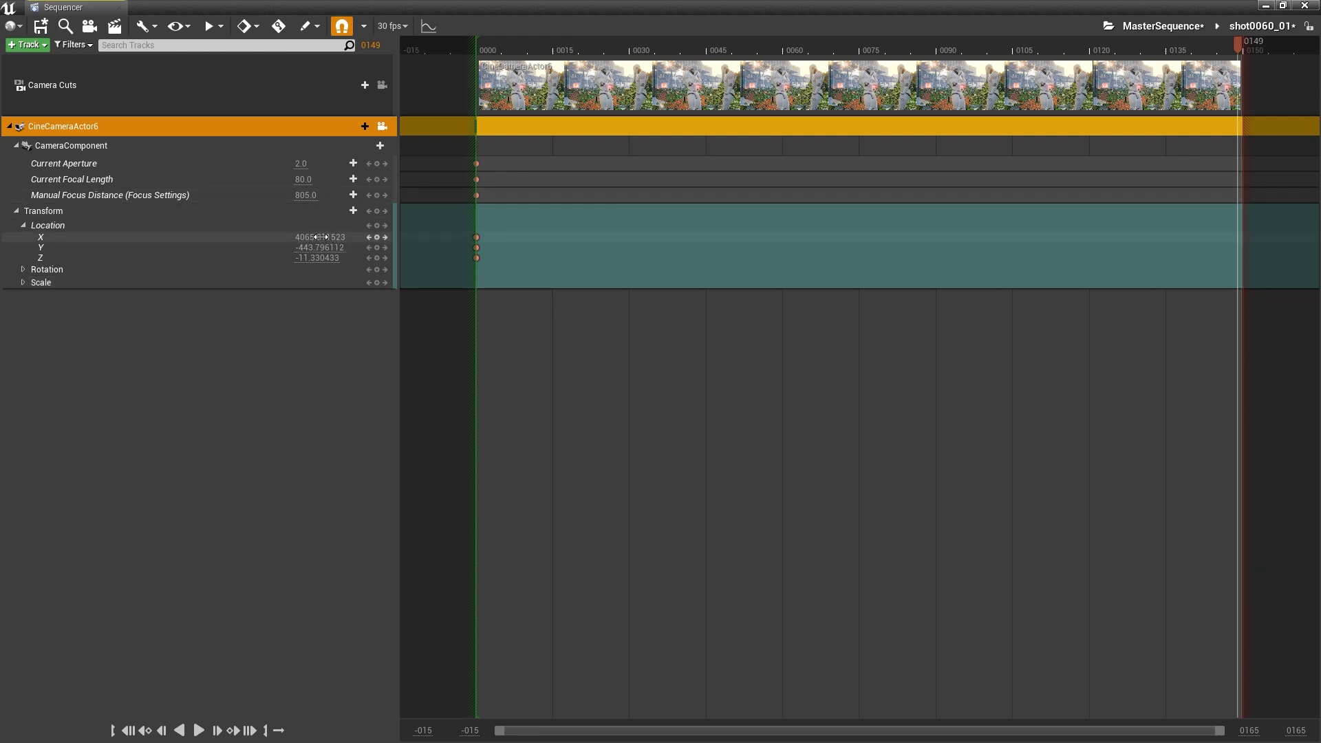
drag(510, 3, 915, 129)
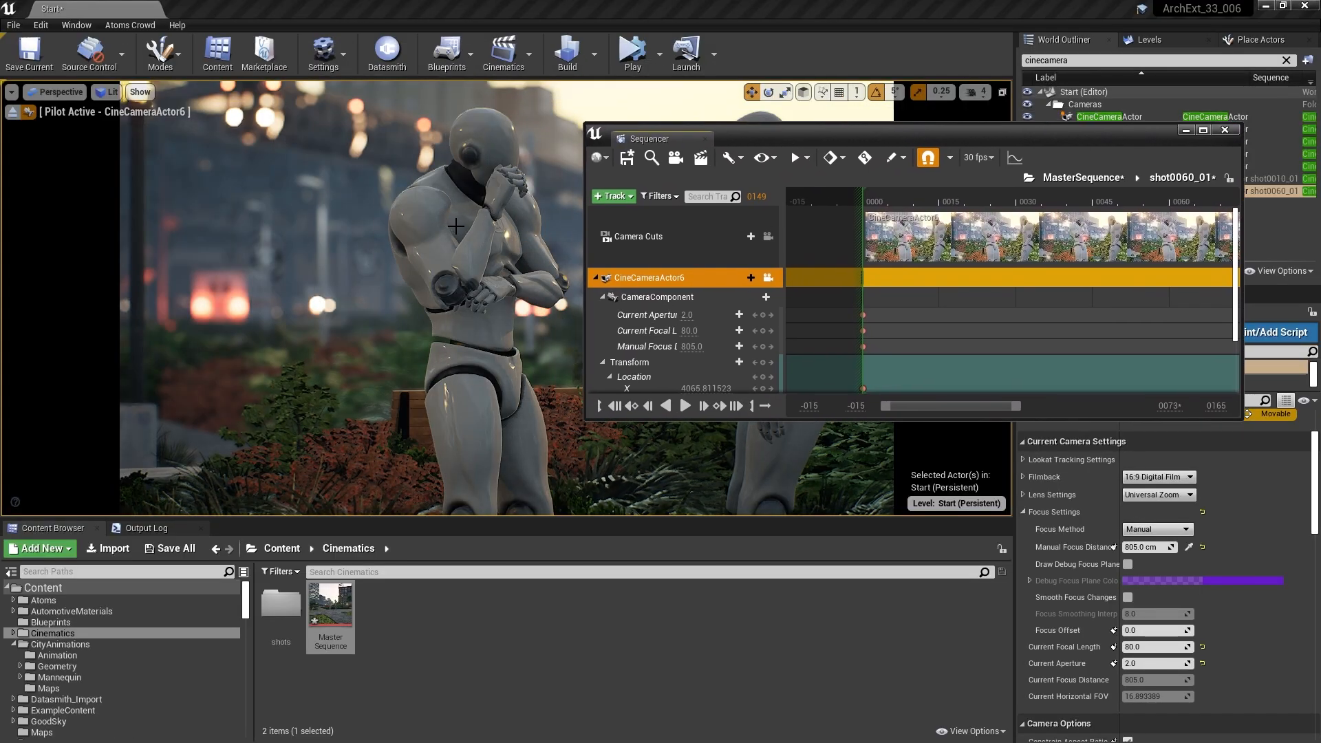
right_drag(496, 246, 495, 247)
key(s)
key(d)
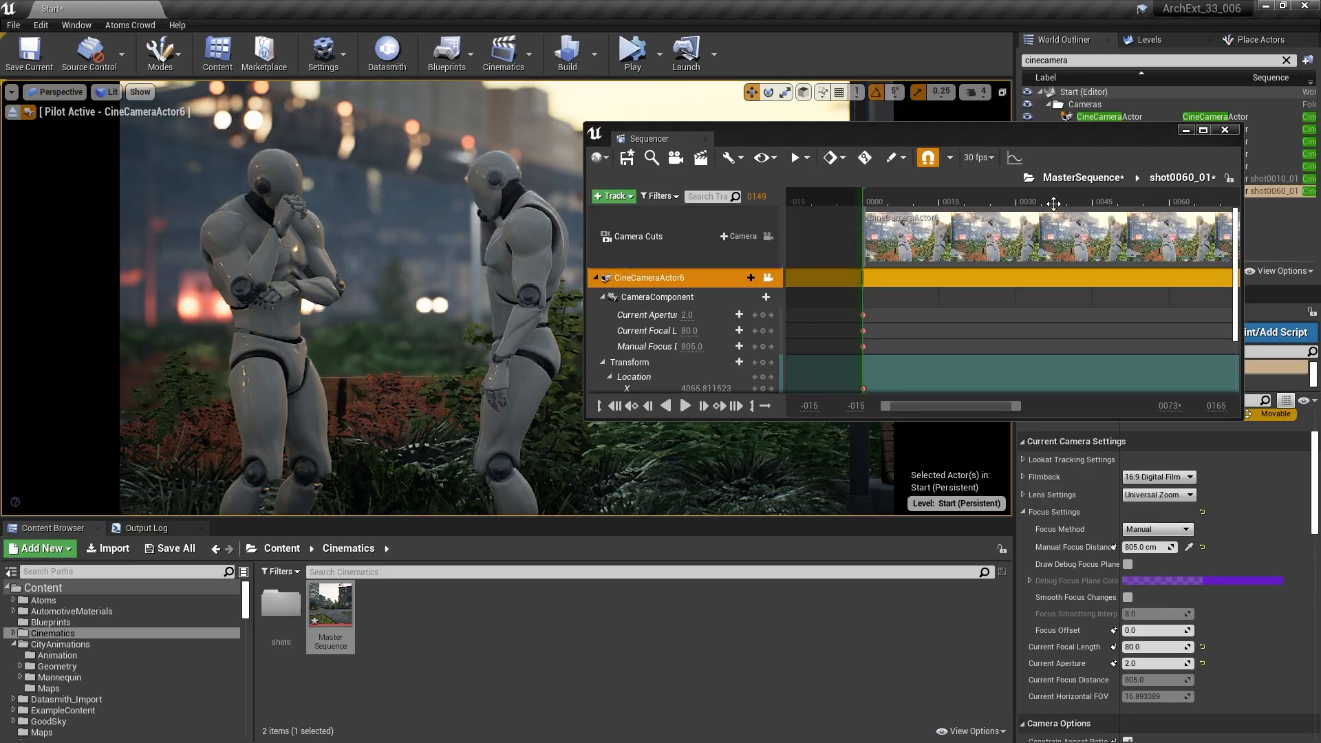
click(1202, 129)
click(378, 238)
click(377, 258)
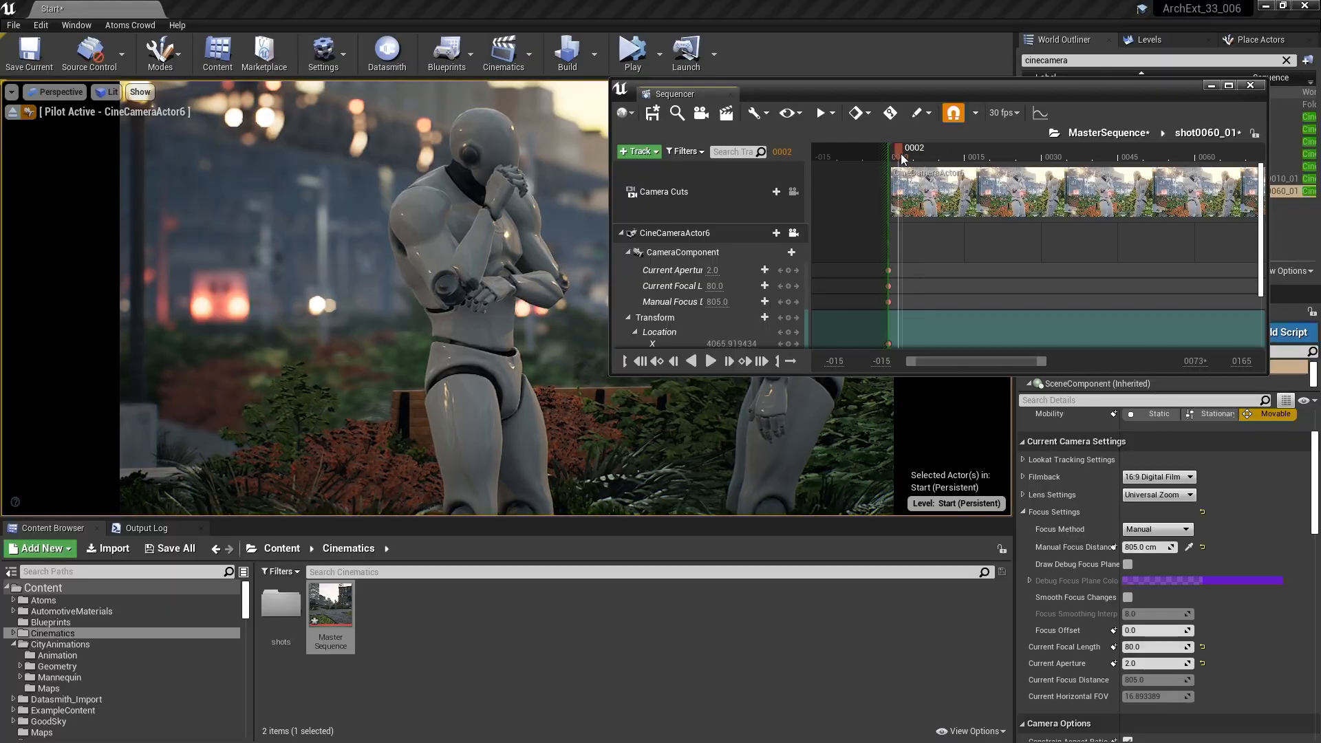
drag(901, 154, 889, 154)
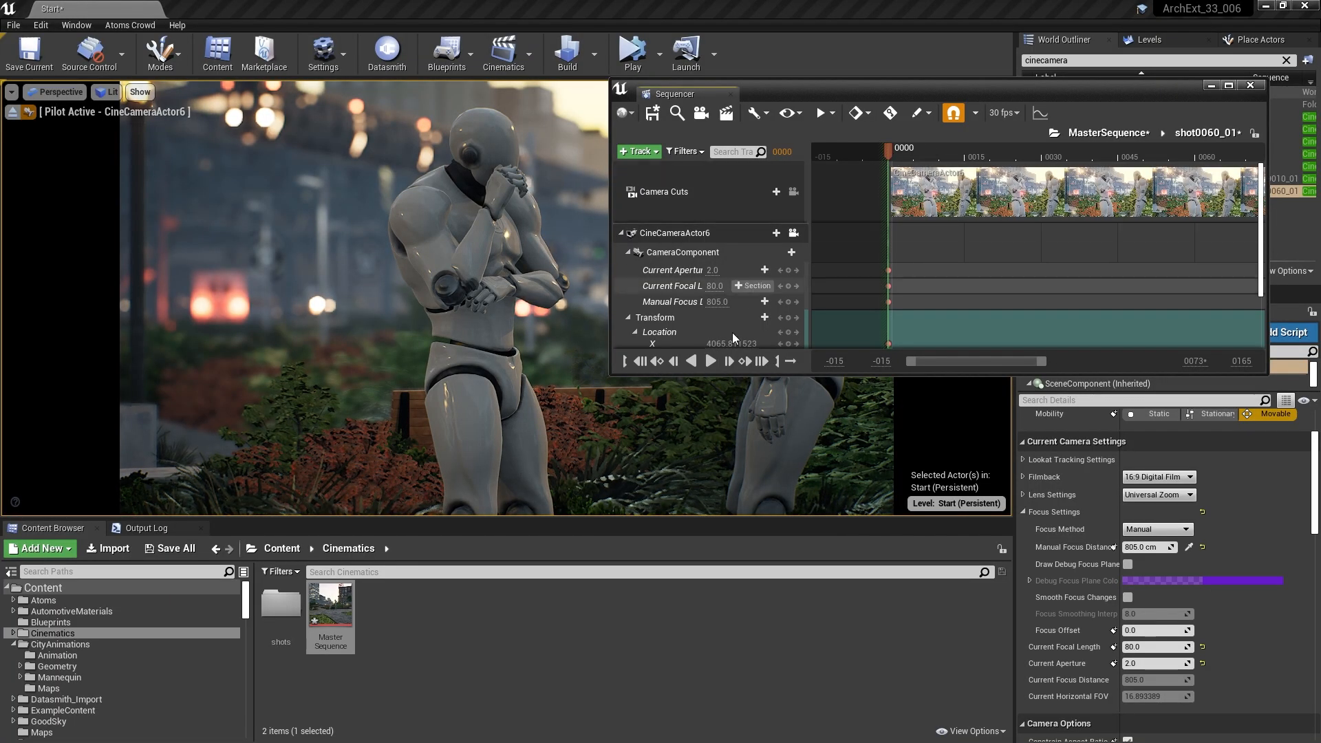
Play back the camera move of shot0060_01 and maximize the Sequencer window.
click(710, 361)
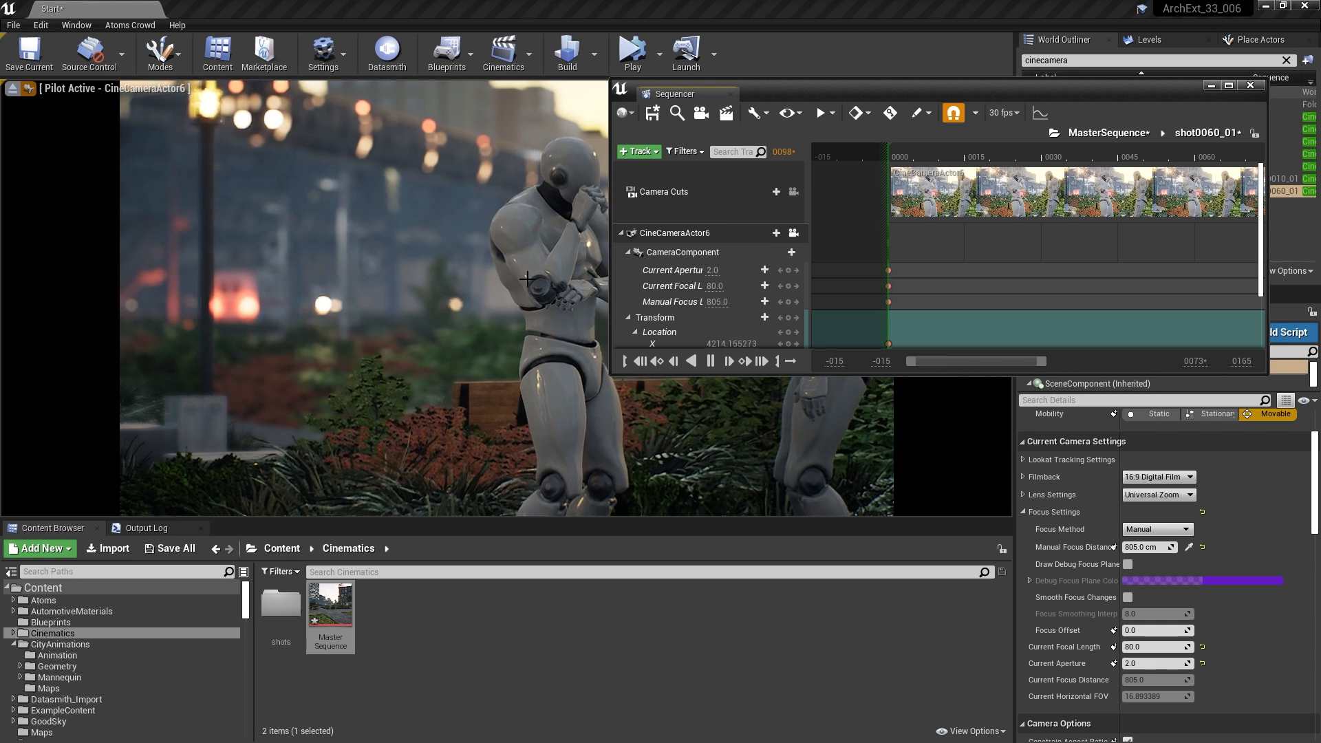
click(710, 361)
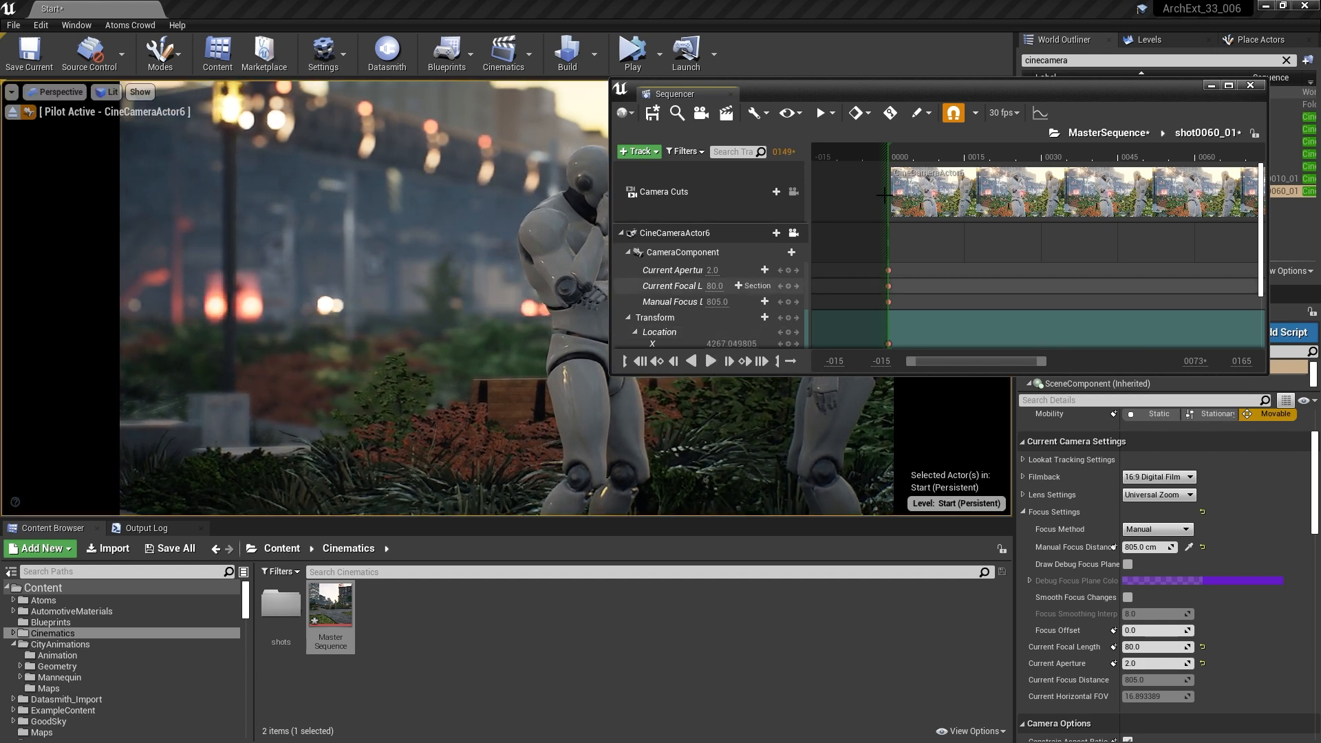
double_click(982, 91)
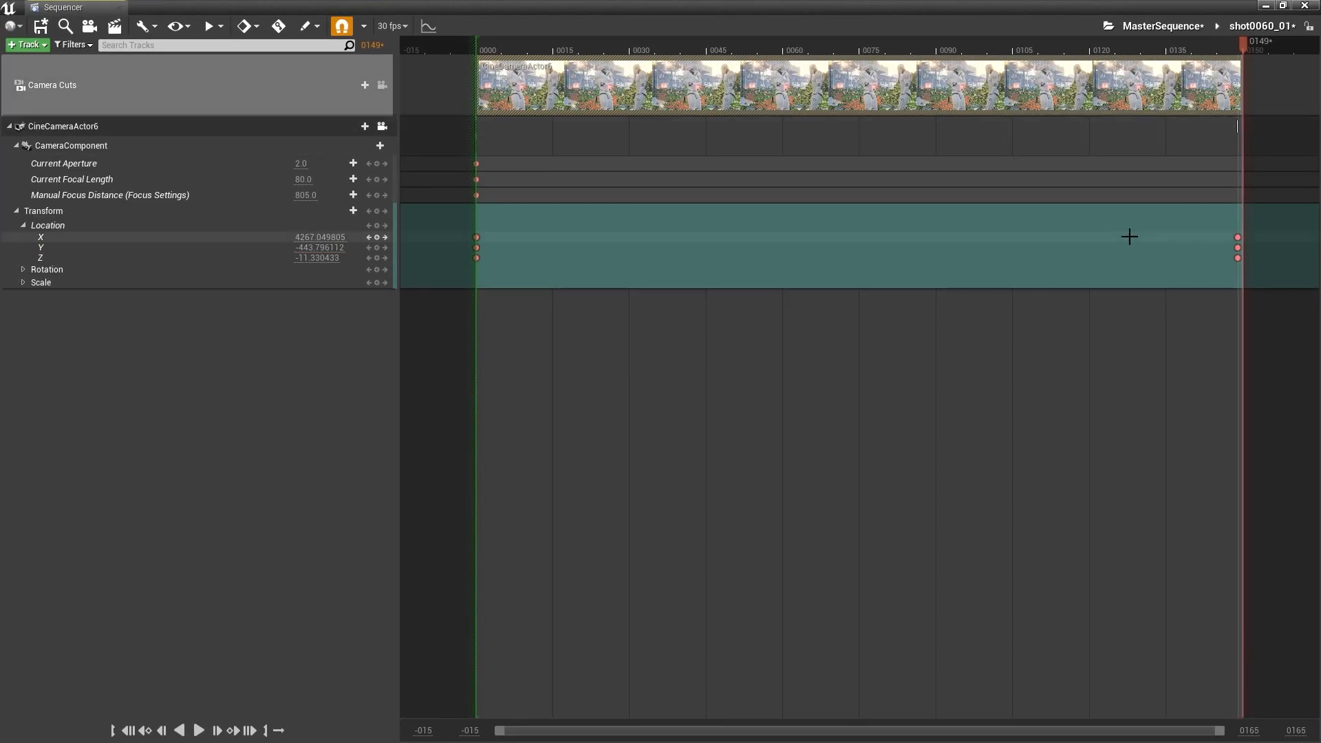
At frame 149, set CineCameraActor6's location to X 3972, Y -438 and Z -37.
click(385, 226)
click(385, 225)
click(321, 237)
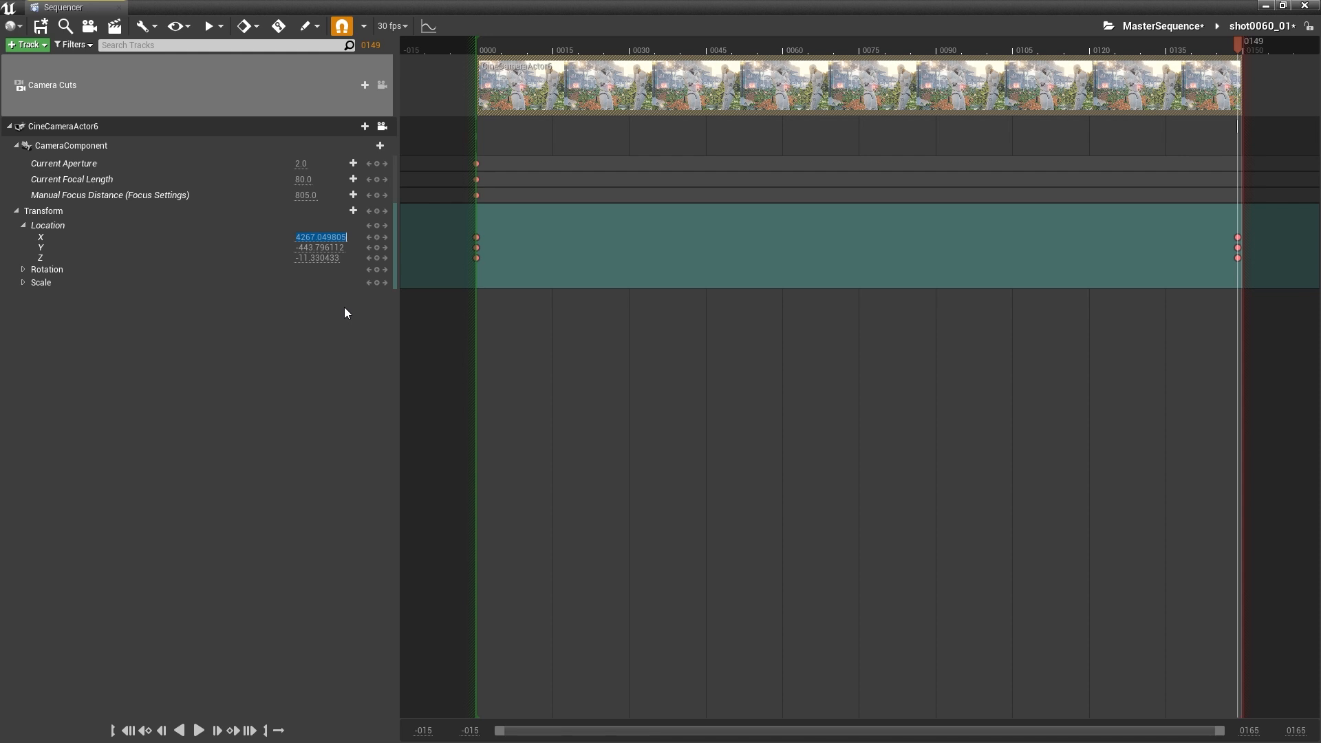
text(72)
key(Tab)
text(-438)
key(Return)
key(Tab)
text(-37)
key(Return)
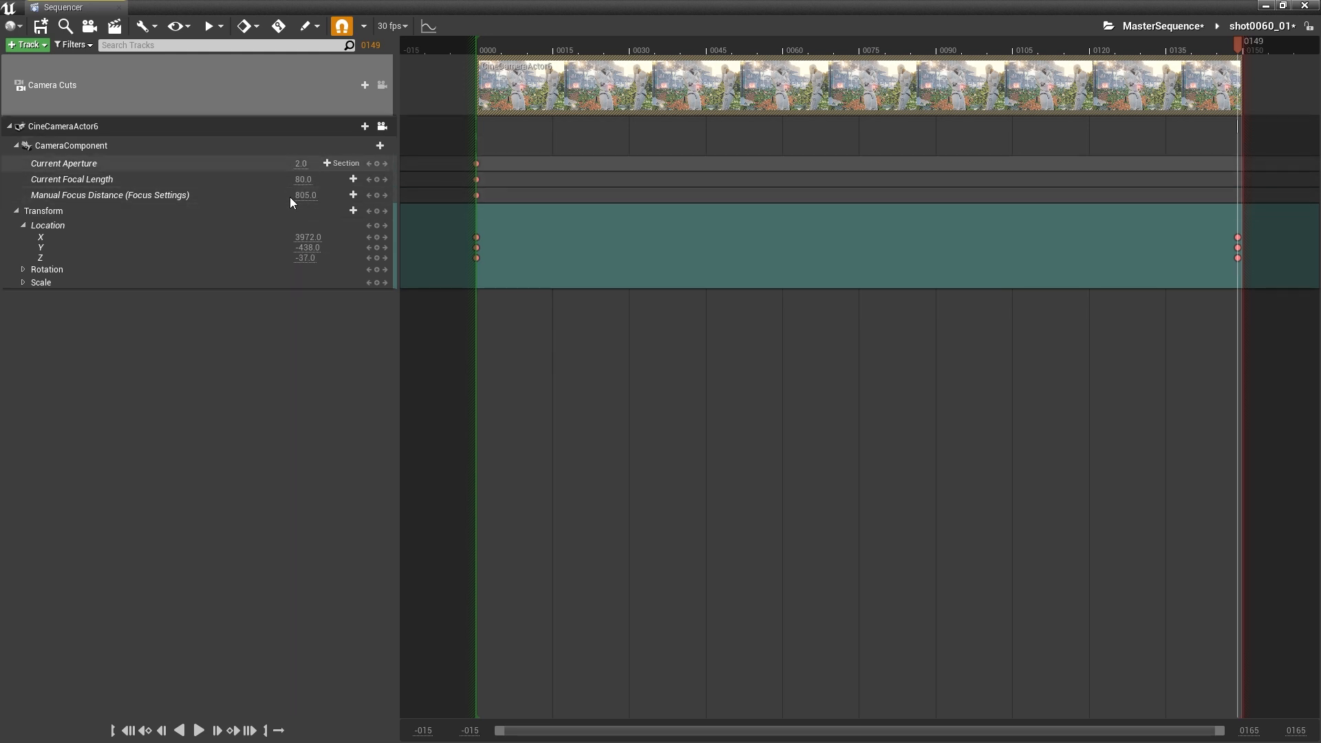
Set the interpolation of all CineCameraActor6 location keys to Linear and play back the shot.
drag(443, 222, 1261, 272)
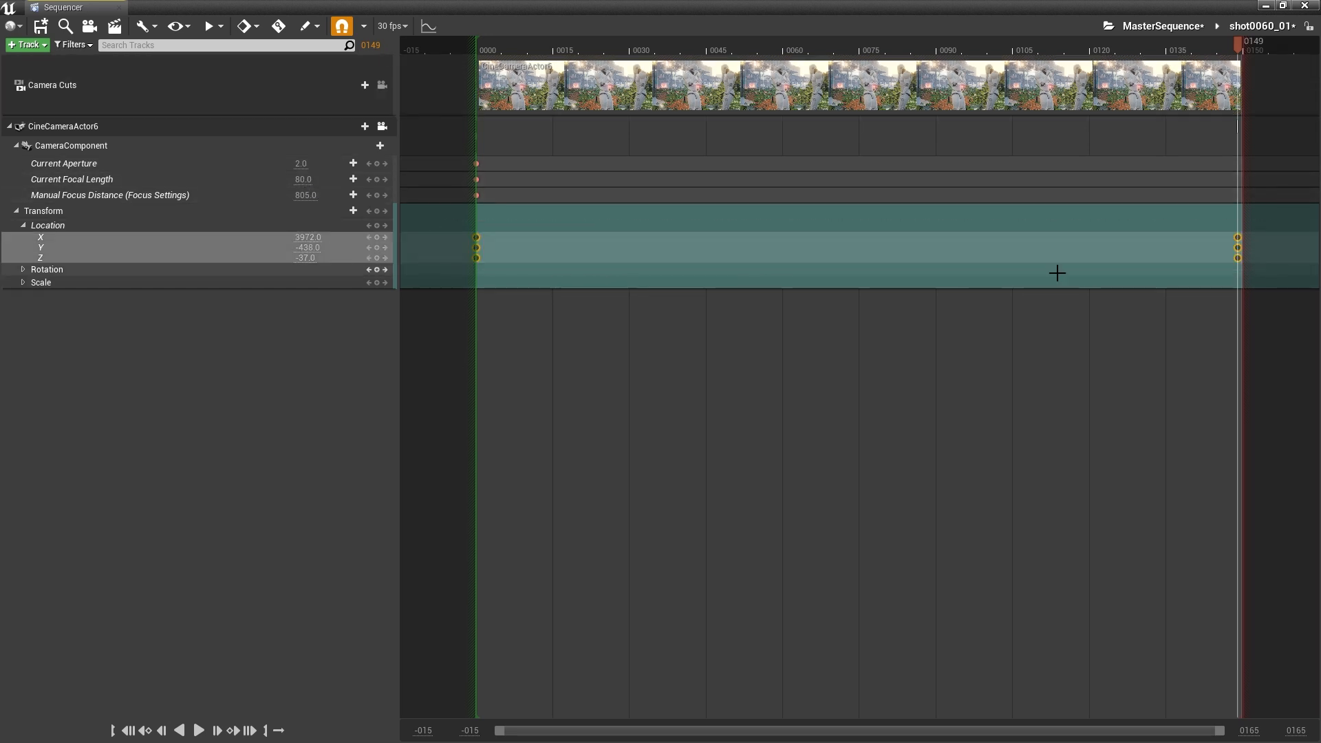
right_click(474, 238)
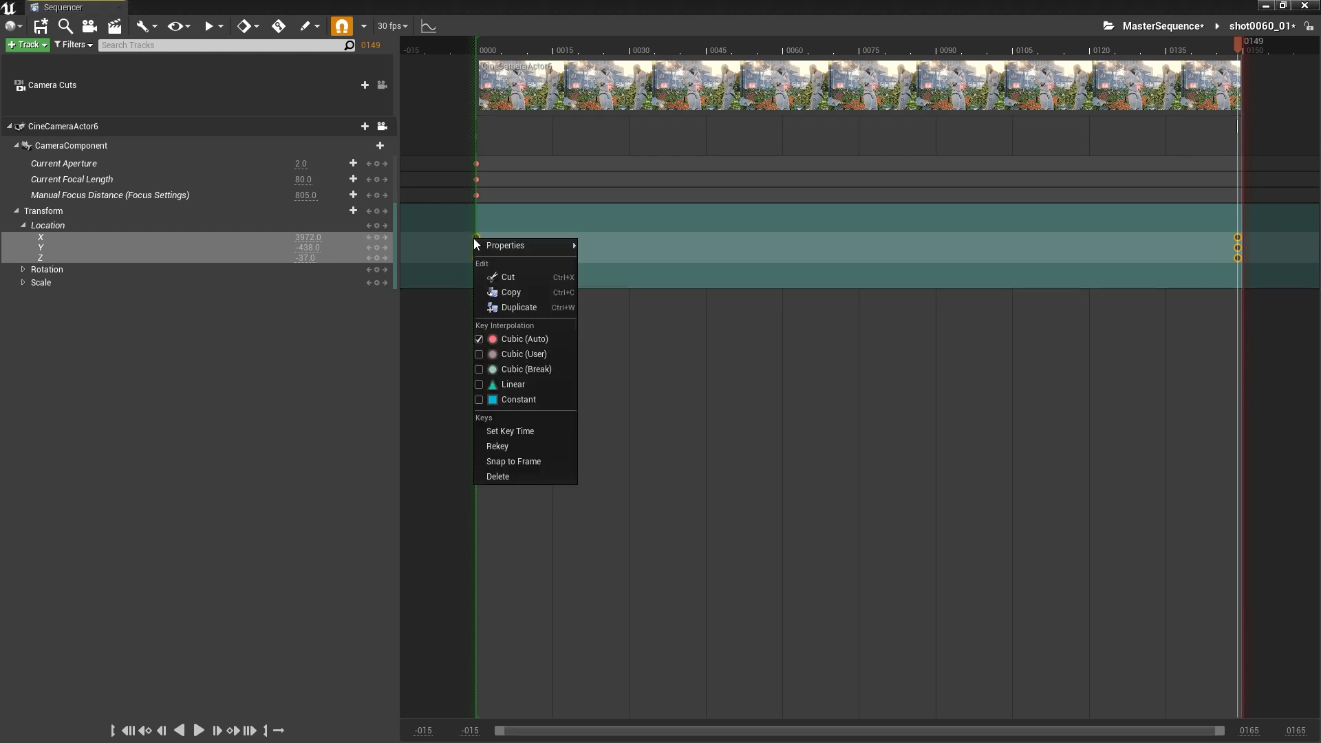
click(508, 382)
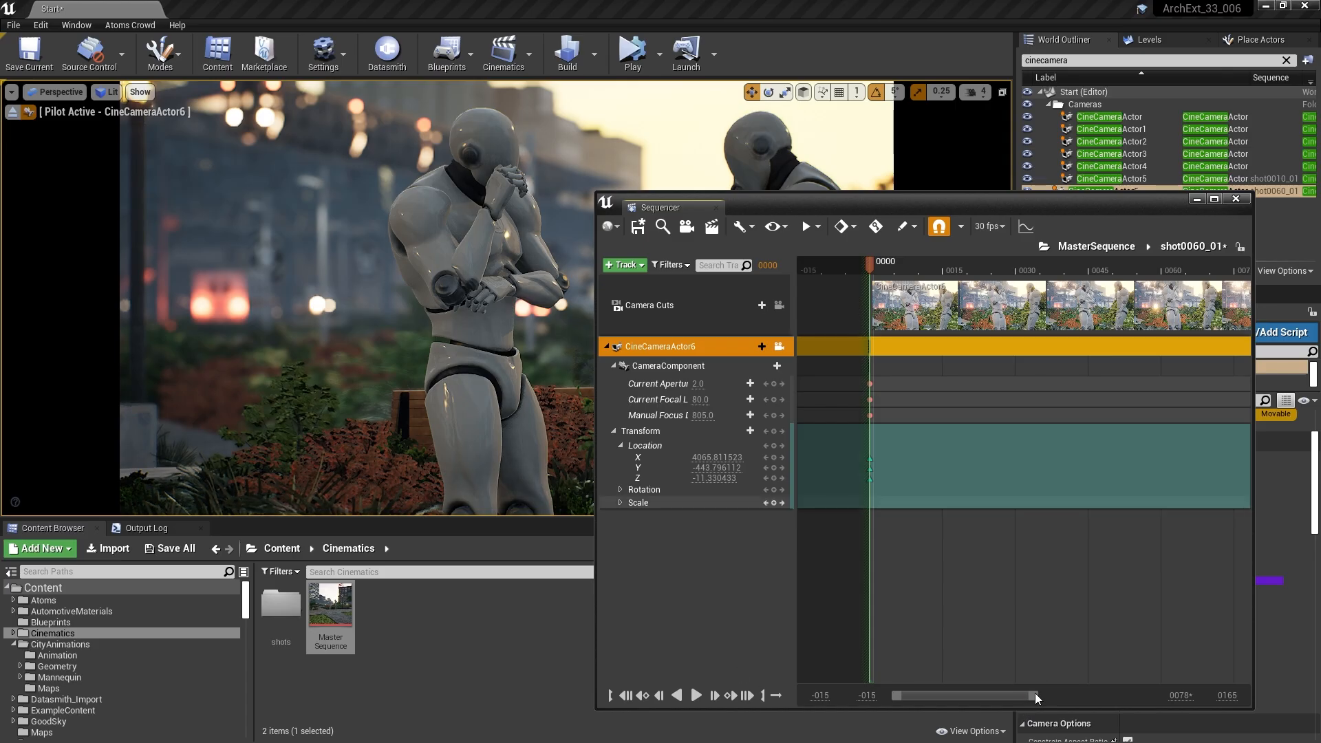
drag(1035, 696, 1142, 696)
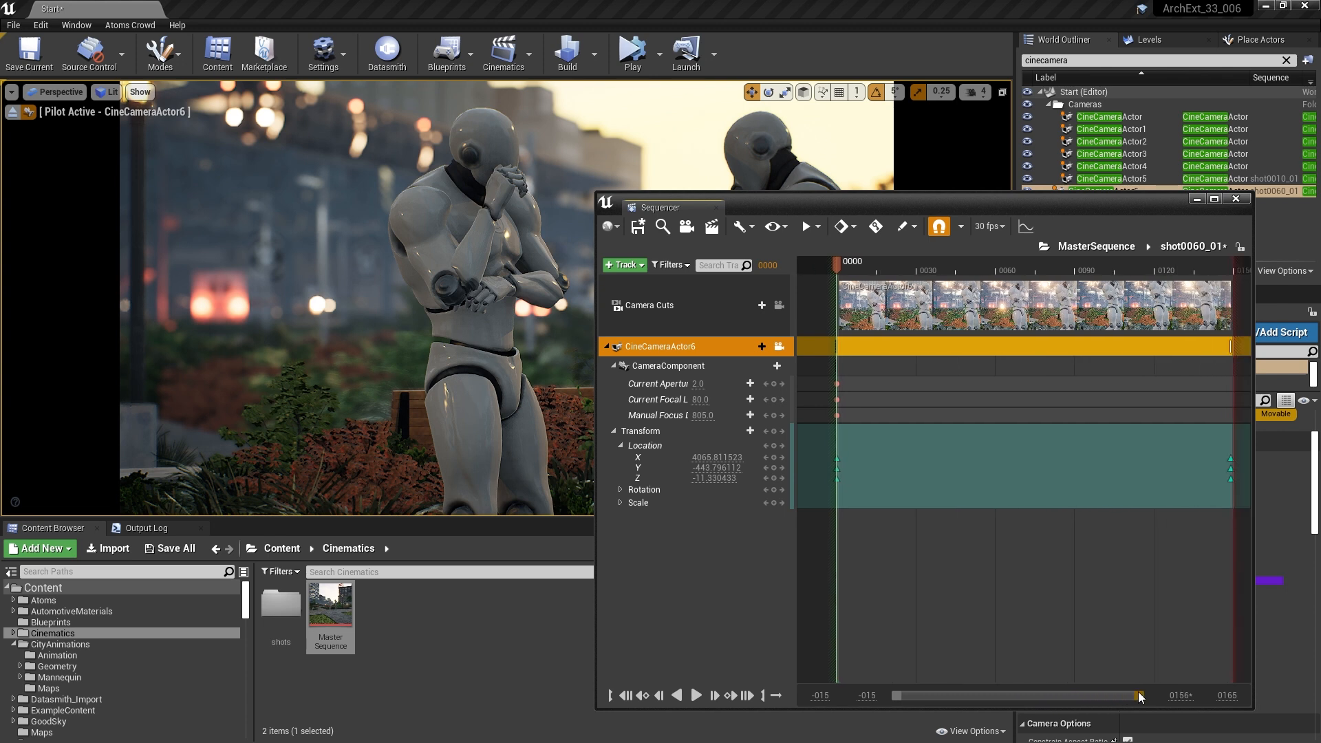
click(696, 697)
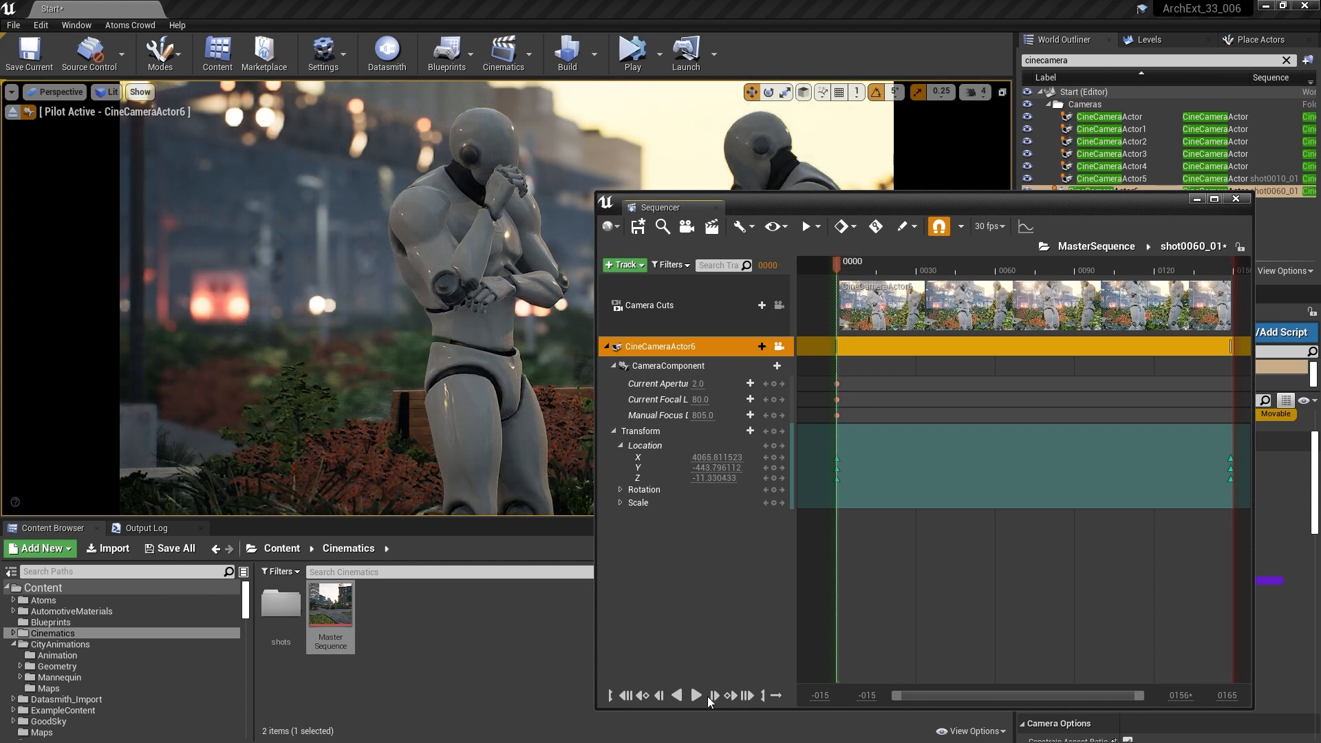
At the shot's last frame, raise the camera's Z location to about -3.37 and replay the shot from the start.
click(746, 695)
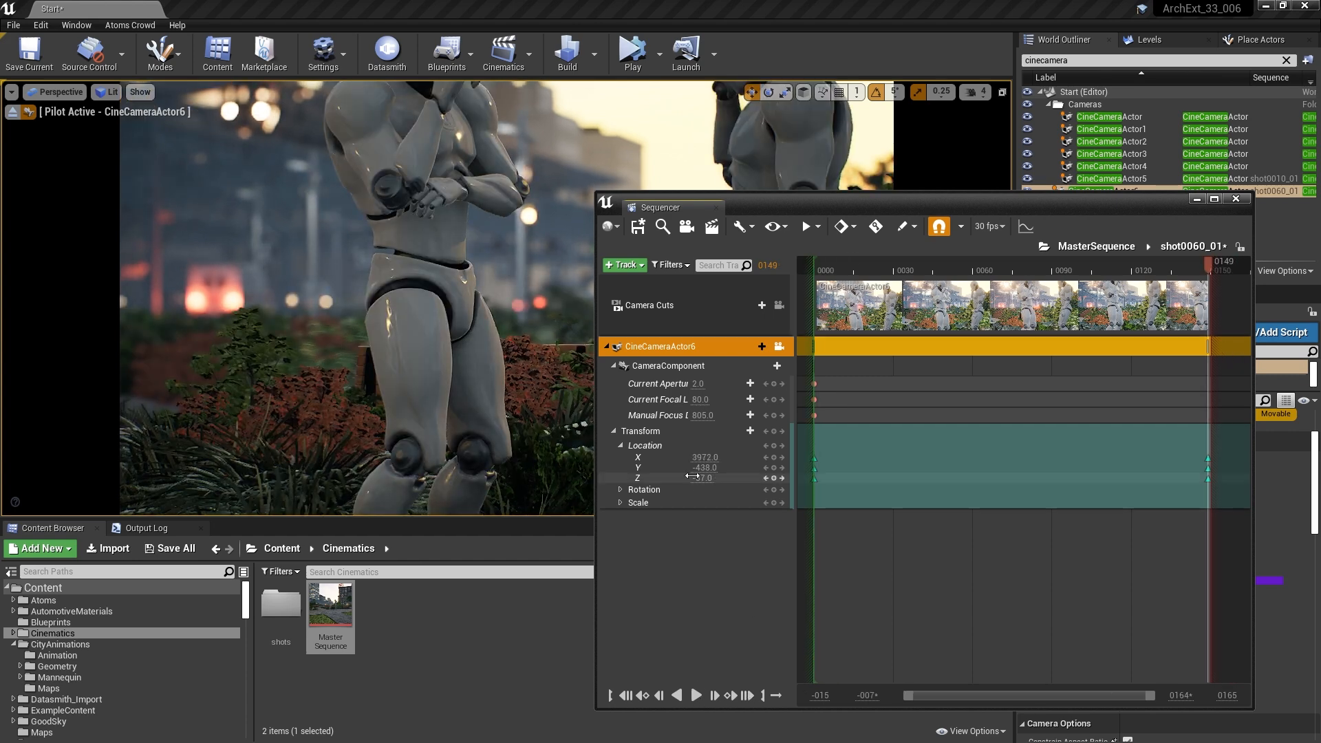
drag(703, 478, 724, 478)
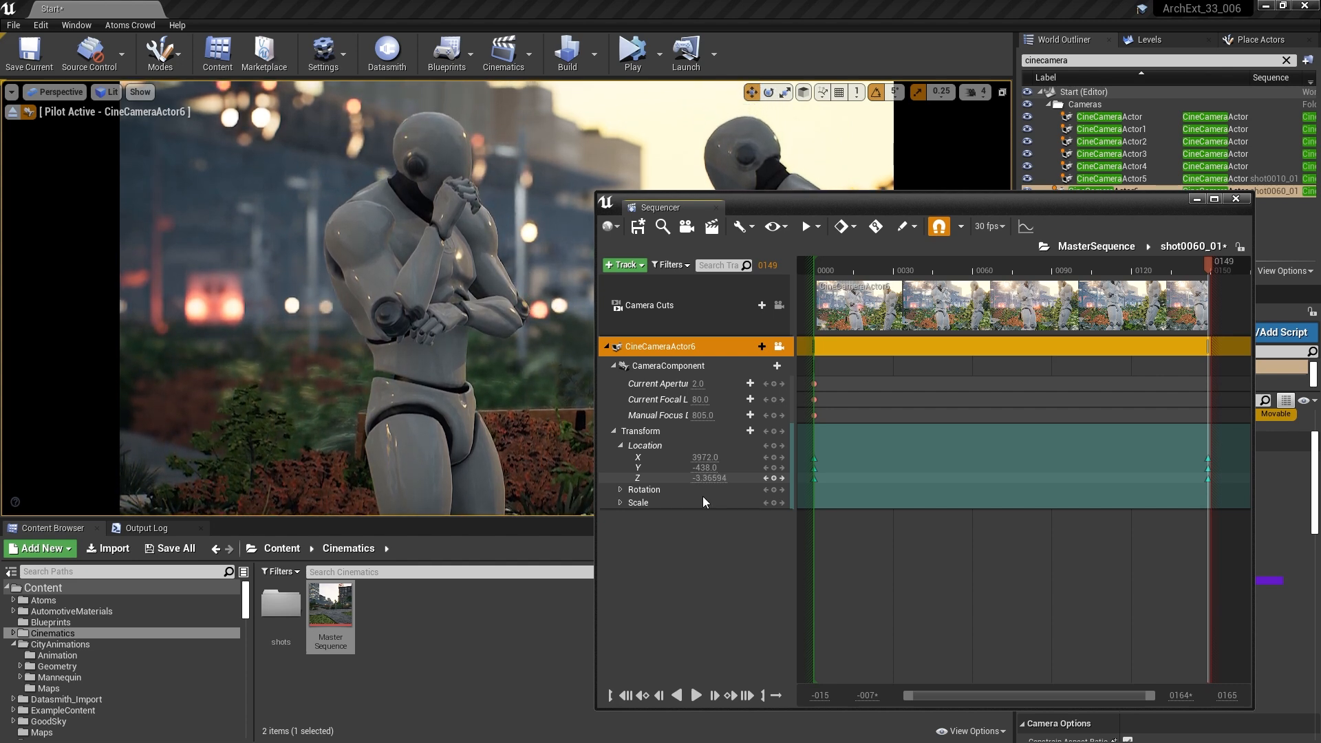
click(624, 695)
key(space)
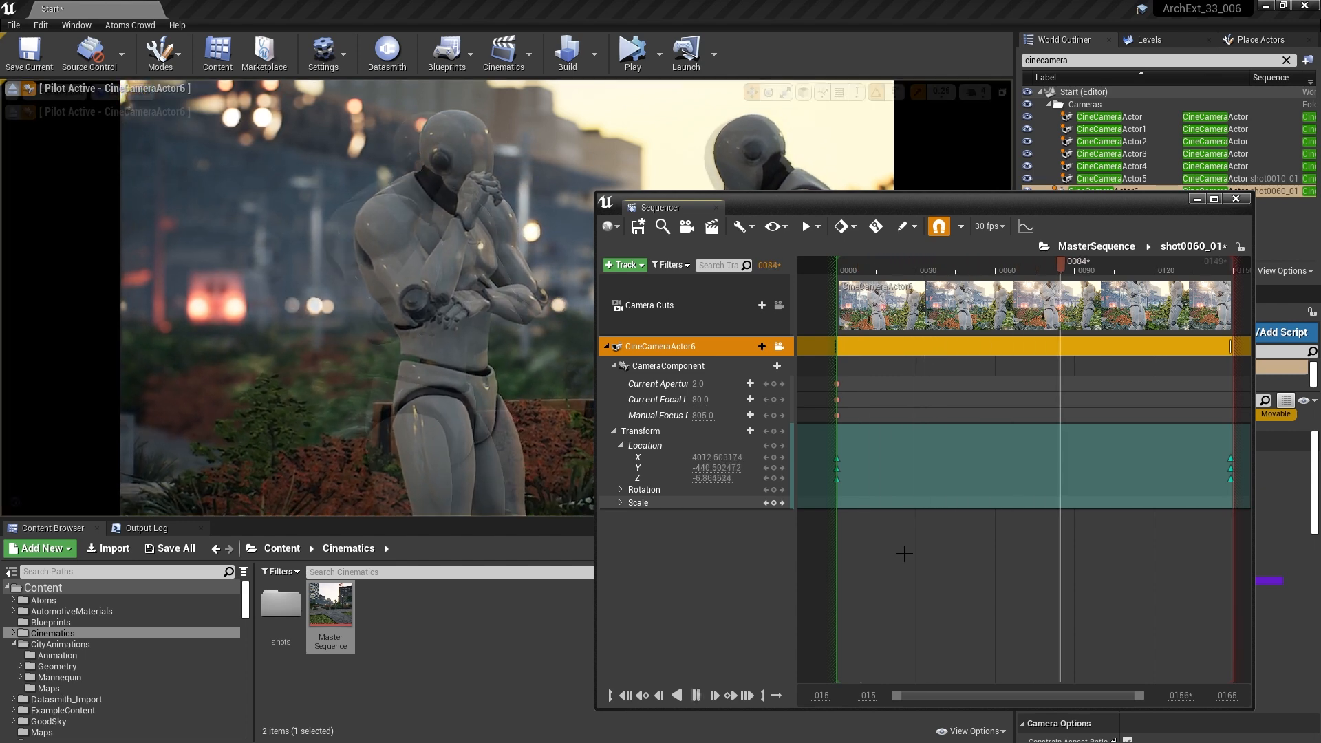
Return to MasterSequence, lock the viewport to the Shots track and play the shots from frame 12.
click(1108, 245)
drag(877, 251, 928, 255)
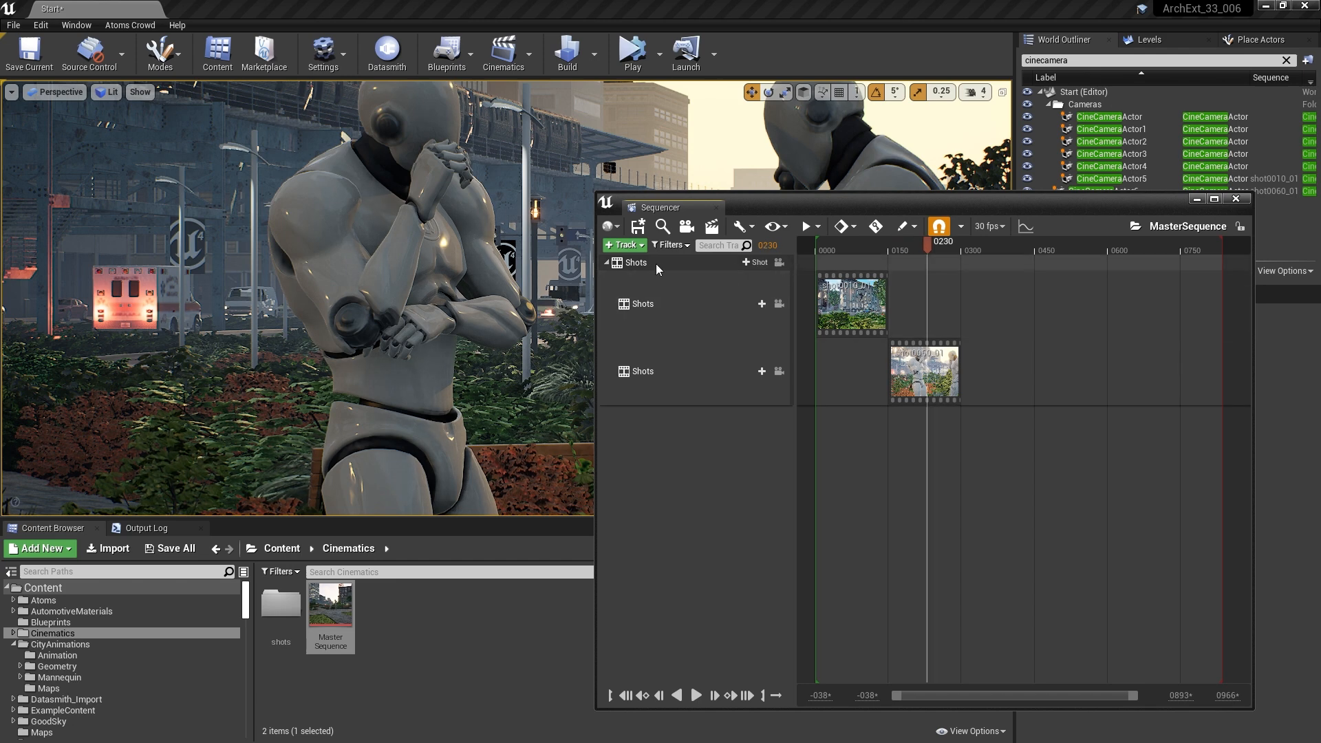
click(780, 263)
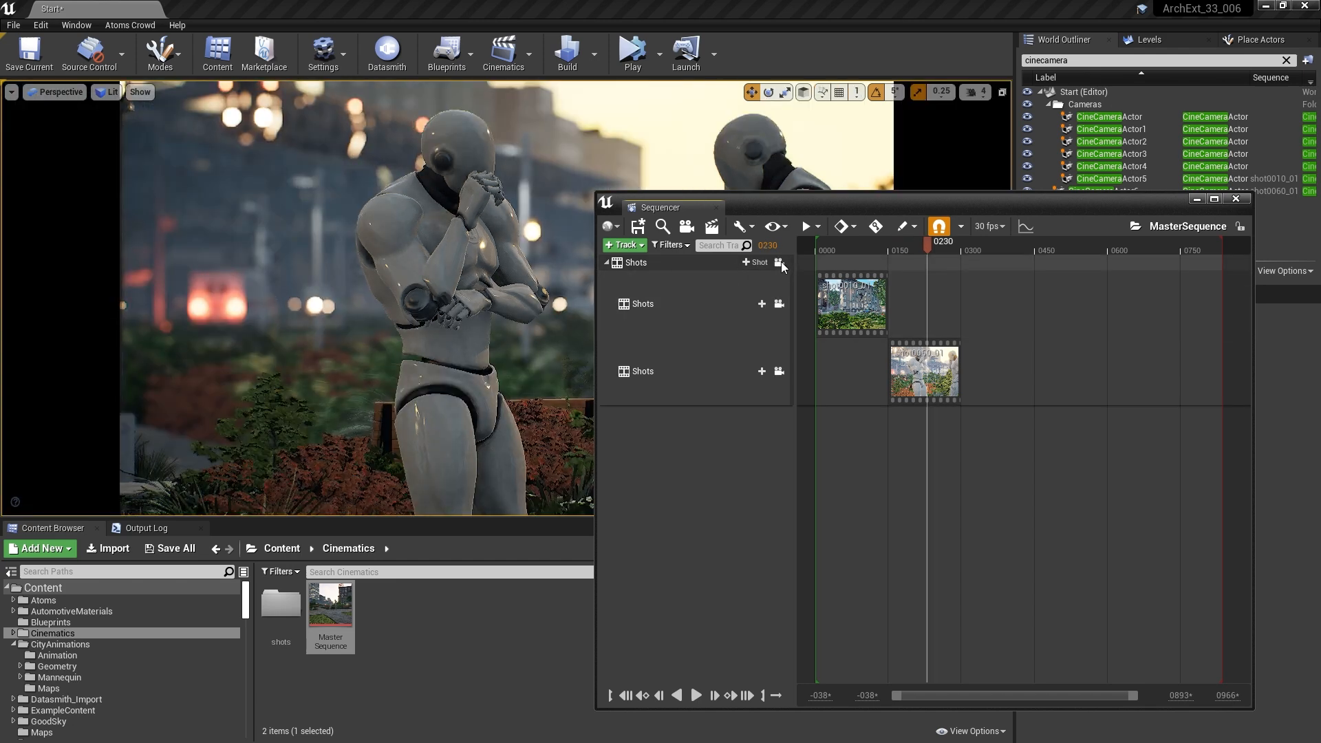
mouse_move(832, 247)
mouse_down()
mouse_move(901, 249)
mouse_move(820, 246)
mouse_up()
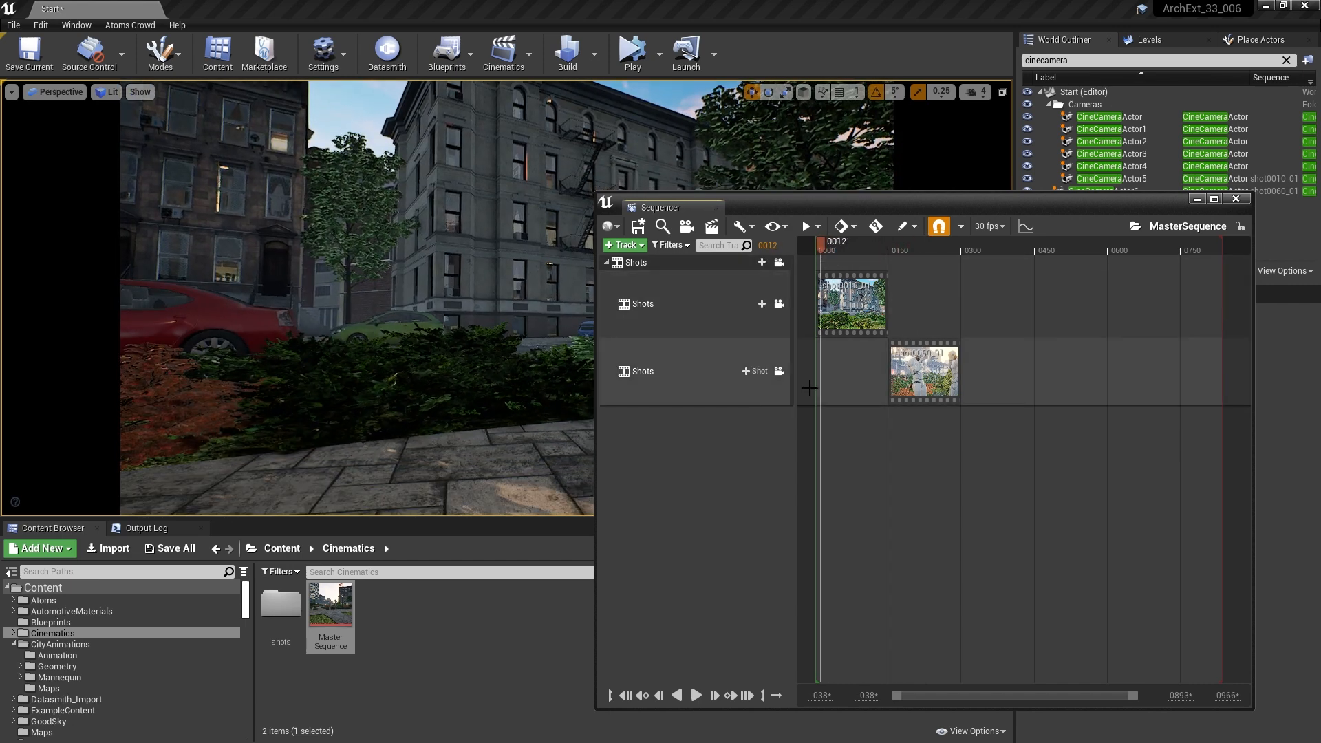
key(space)
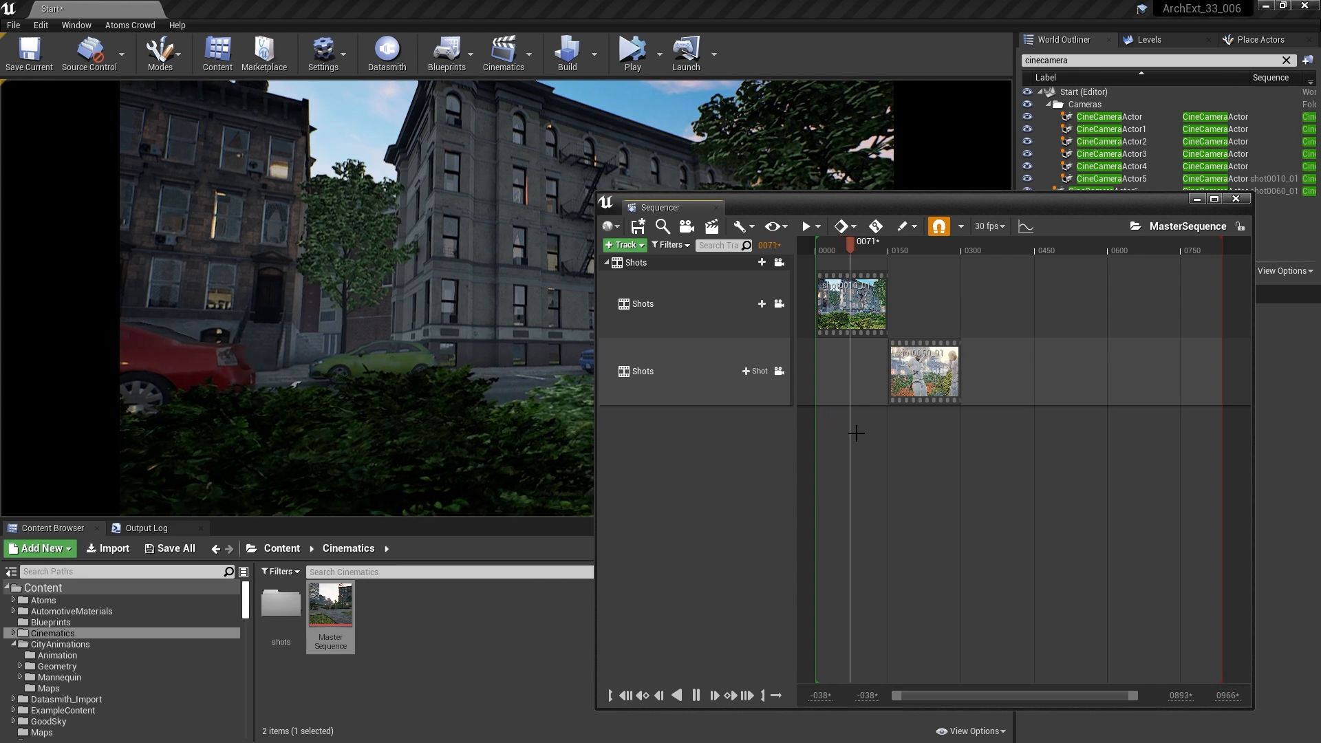
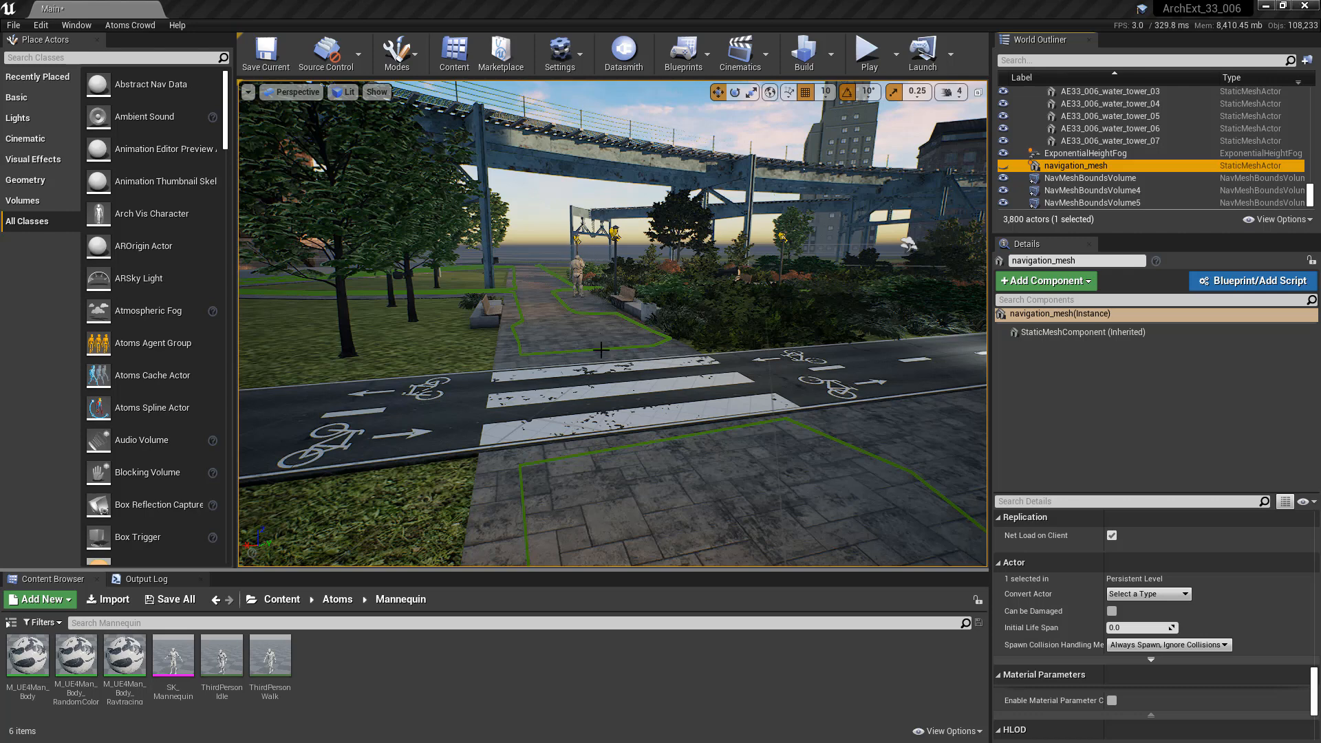
Show the navigation_mesh actor in the level, inspect its coverage, and hide it again.
click(1003, 166)
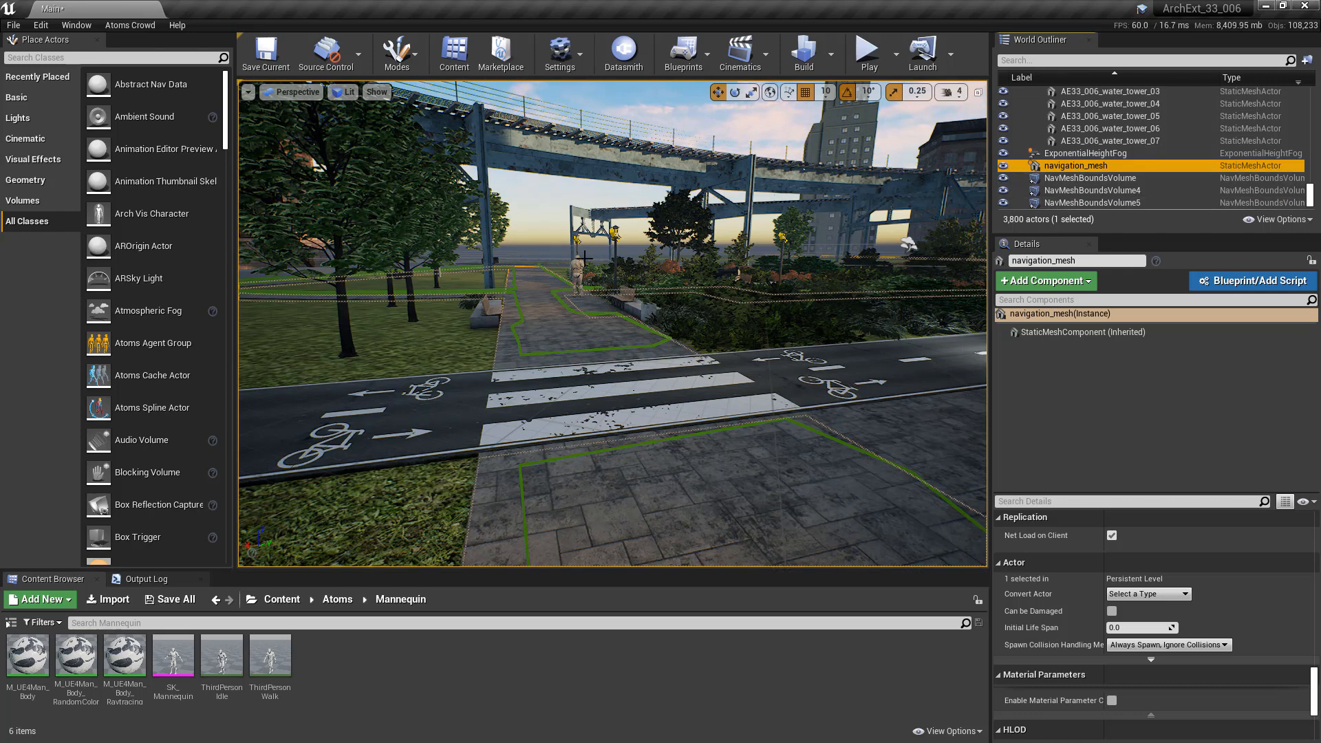
click(1004, 167)
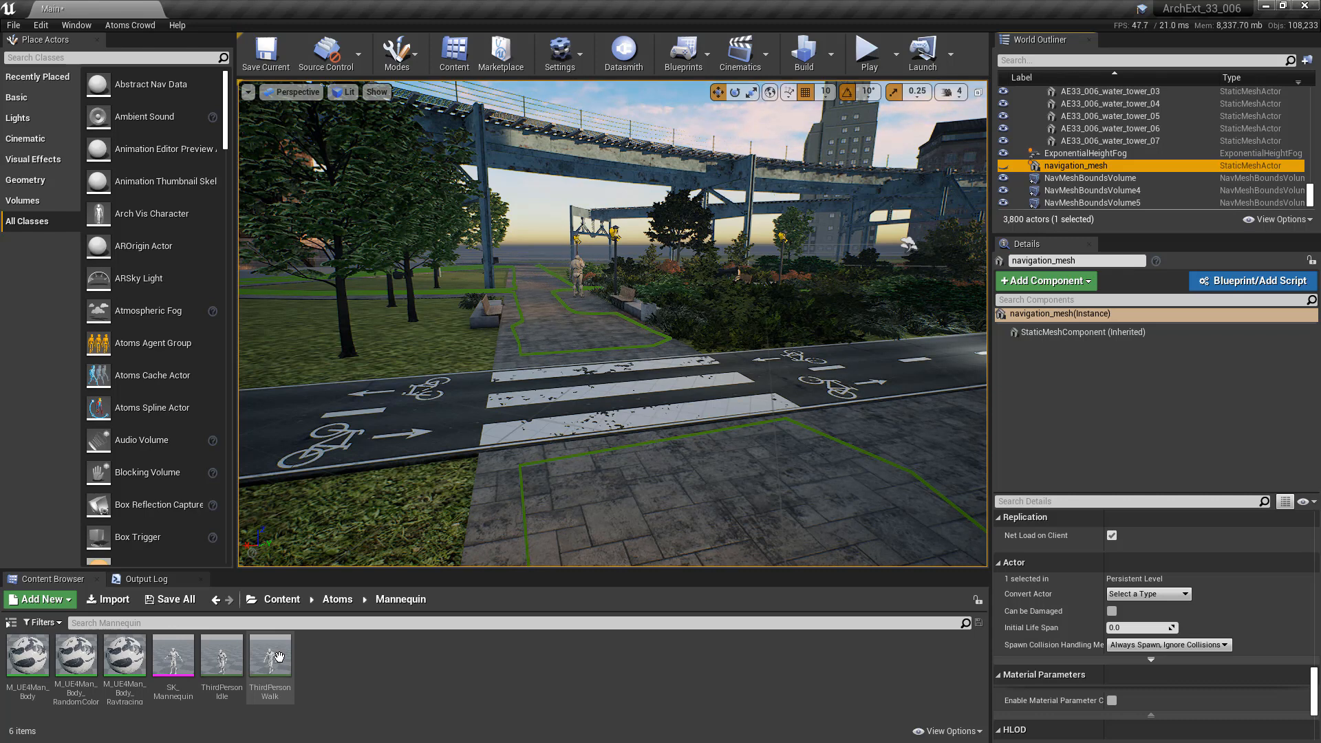
Review the Atoms animation clip settings of the ThirdPersonIdle and ThirdPersonWalk animations.
double_click(220, 662)
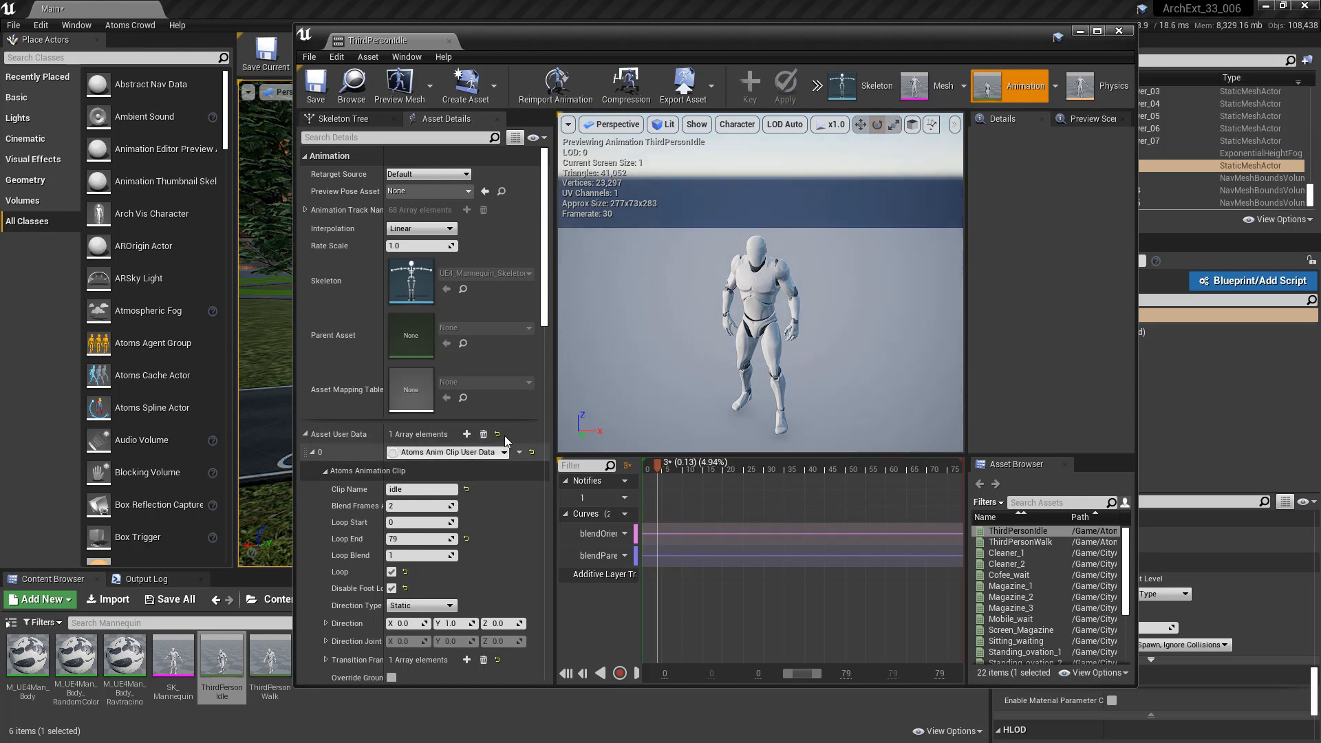
scroll(549, 242, down, 3)
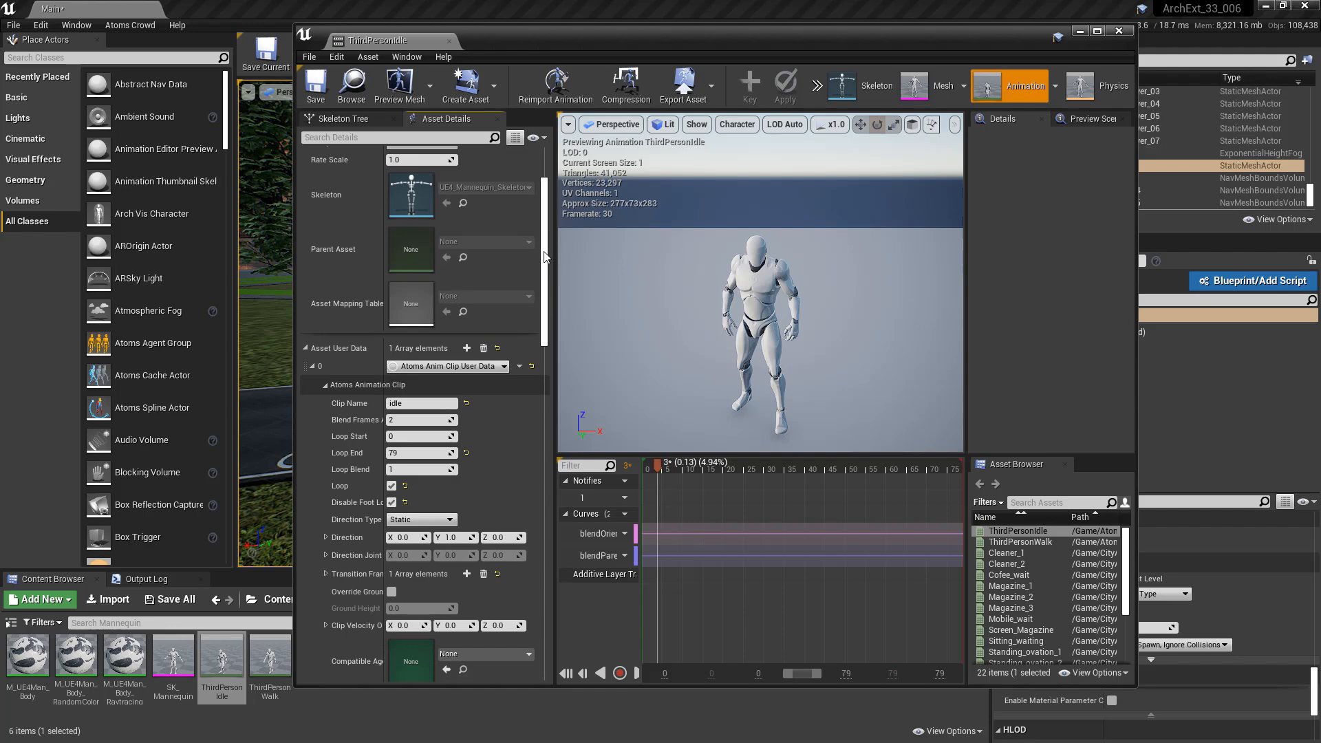
scroll(543, 262, down, 5)
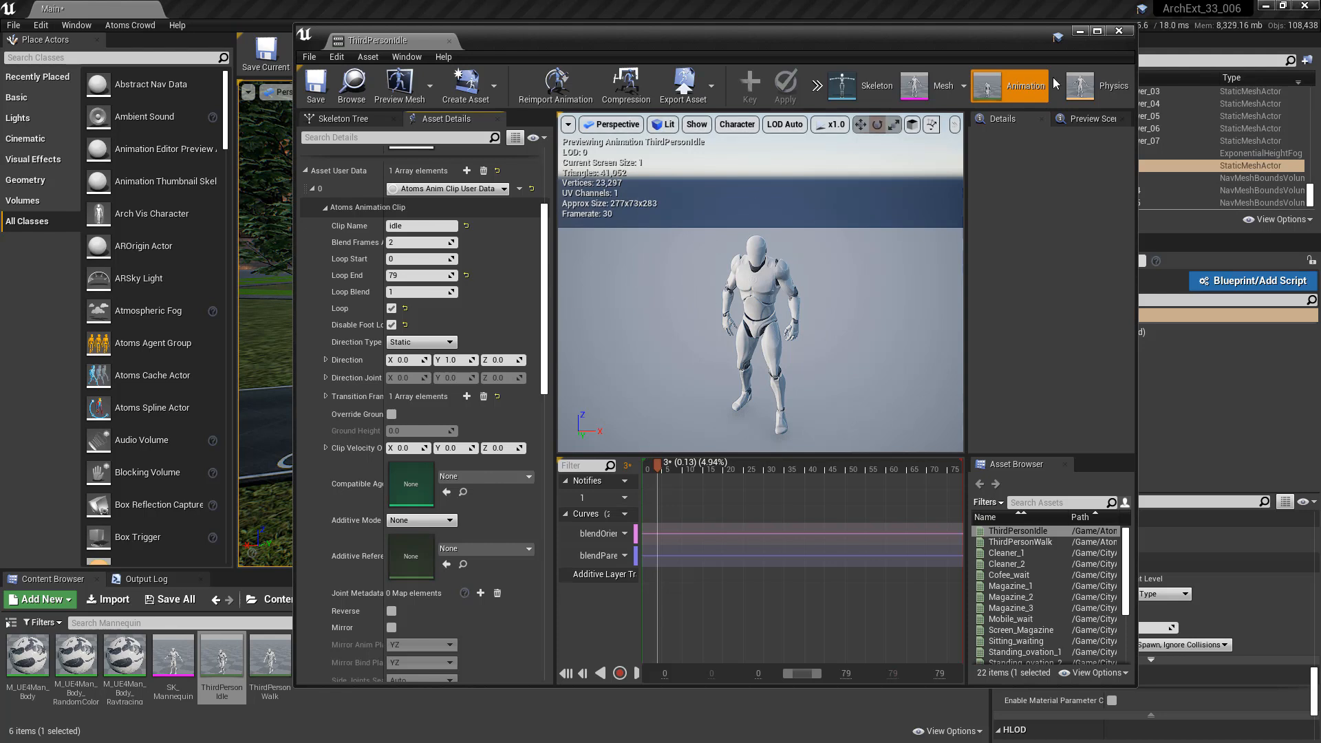
click(1120, 33)
double_click(270, 659)
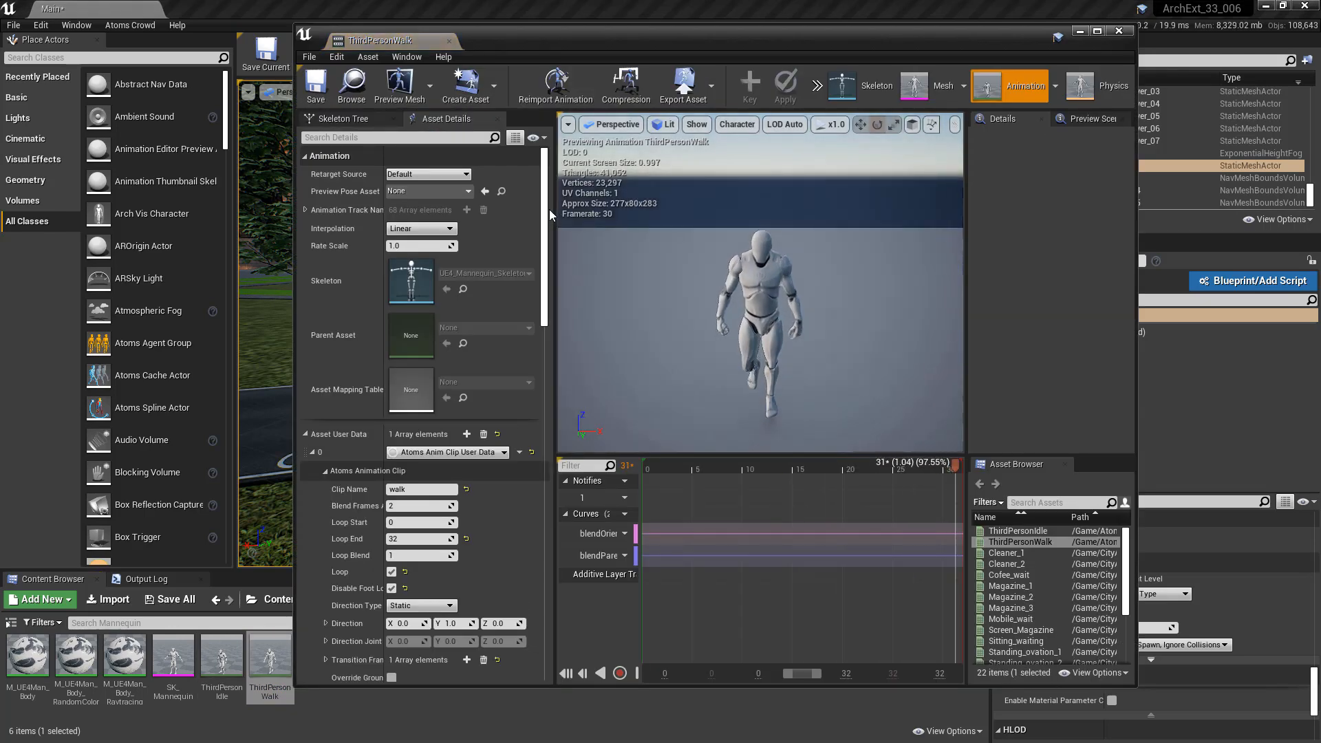
drag(549, 209, 545, 267)
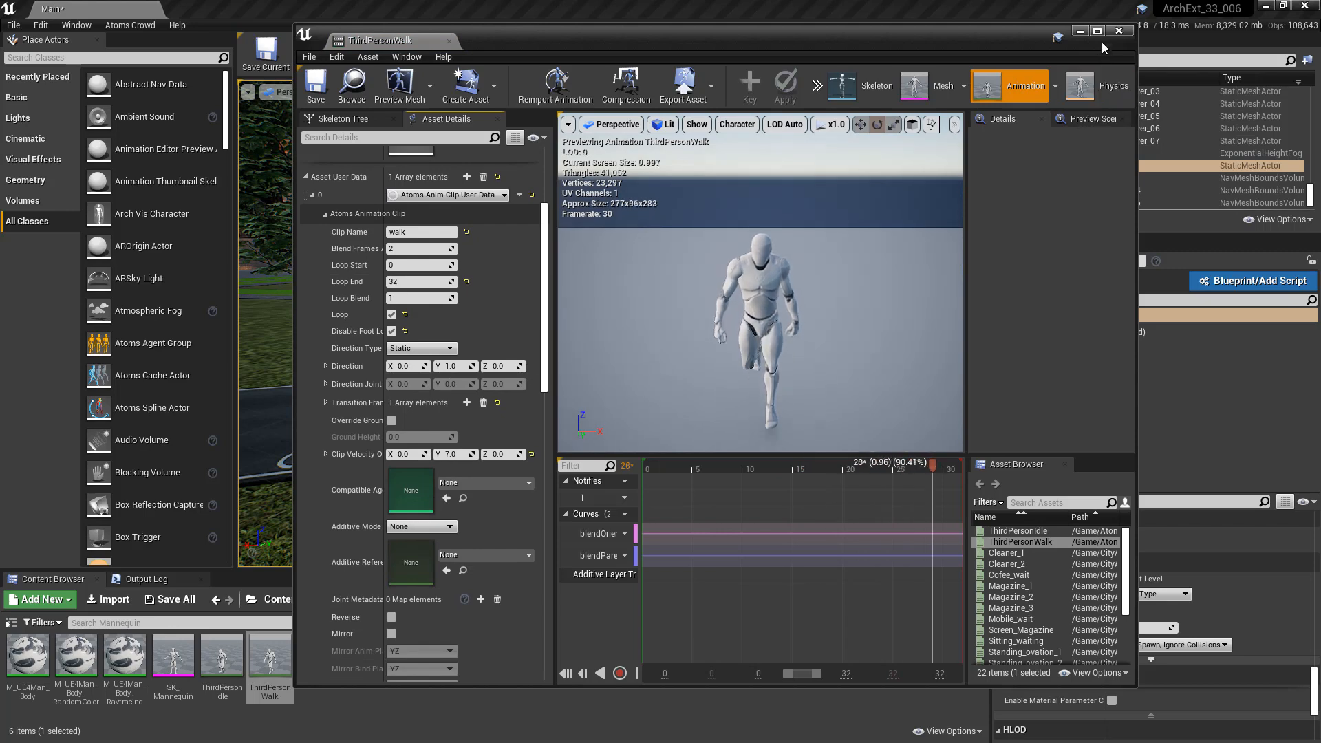
click(1119, 31)
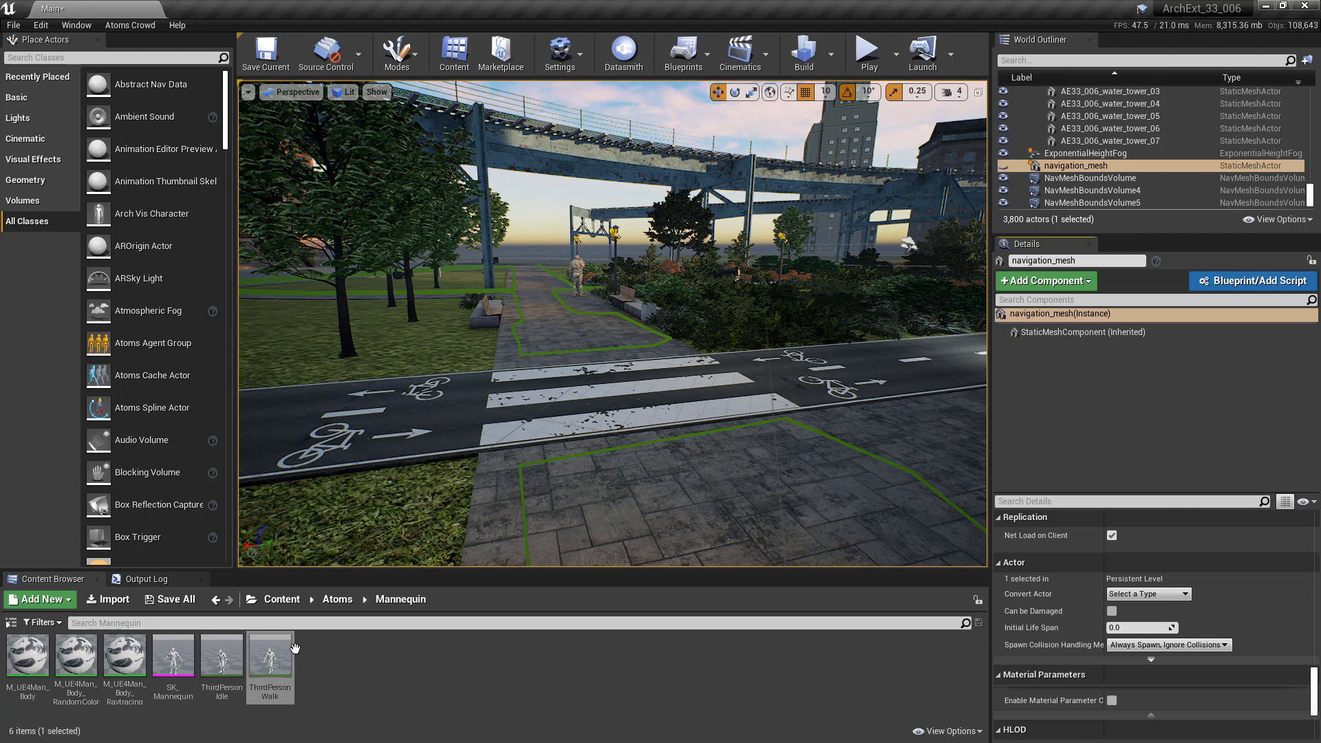
Create an Atoms agent type named AT_SK_Mannequin in the Atoms folder from the SK_Mannequin skeletal mesh.
click(171, 662)
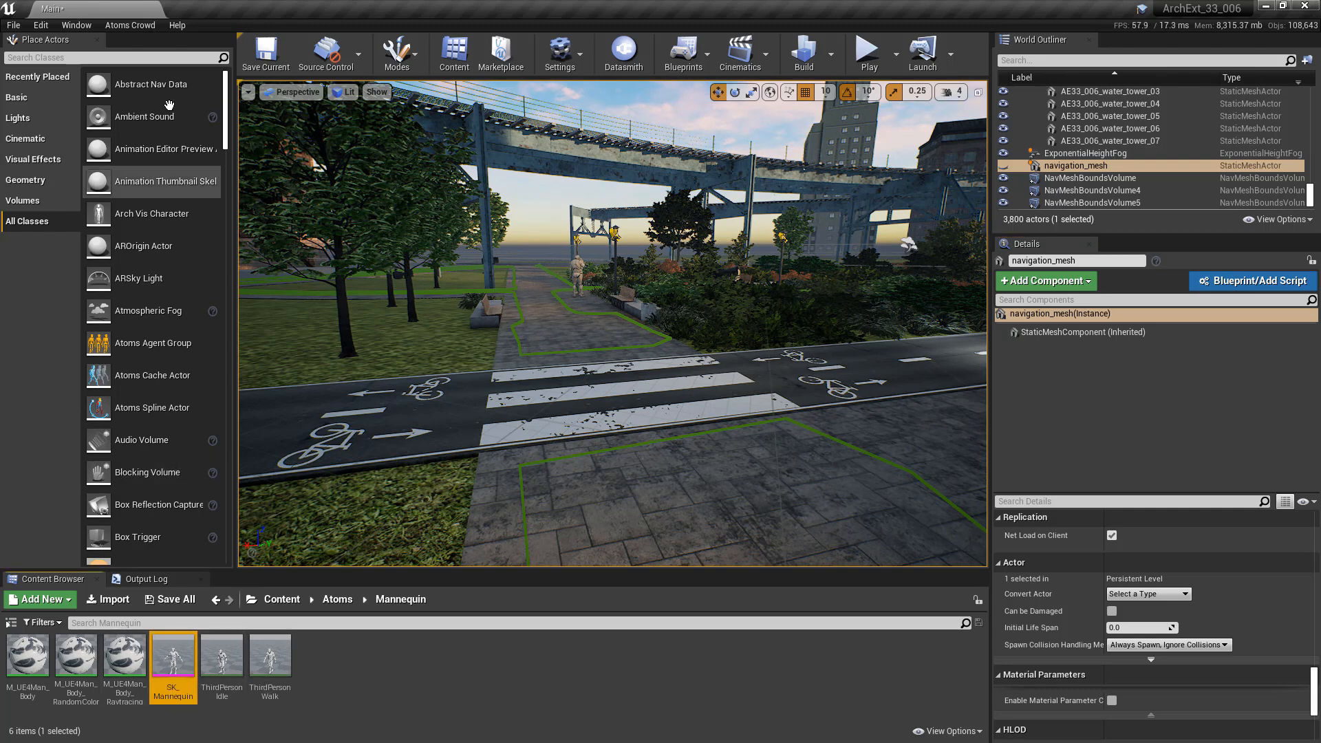
click(133, 26)
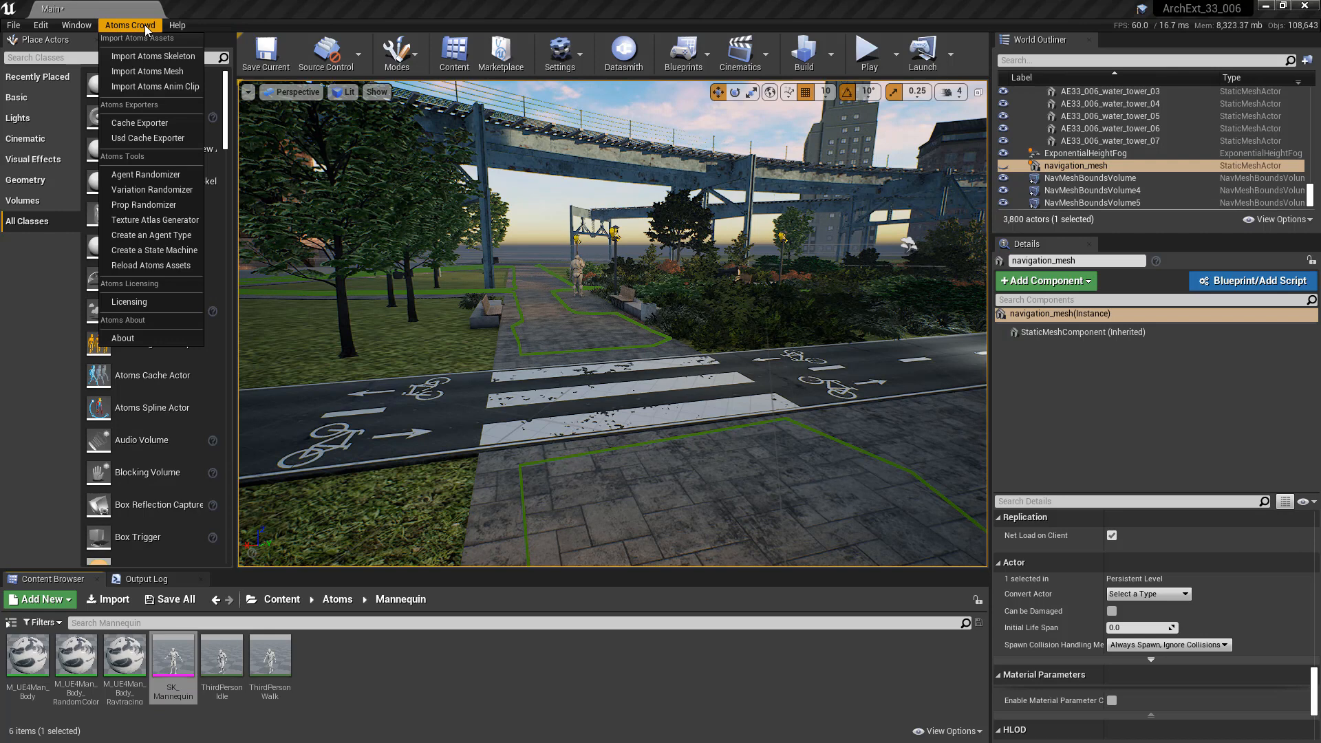
click(163, 235)
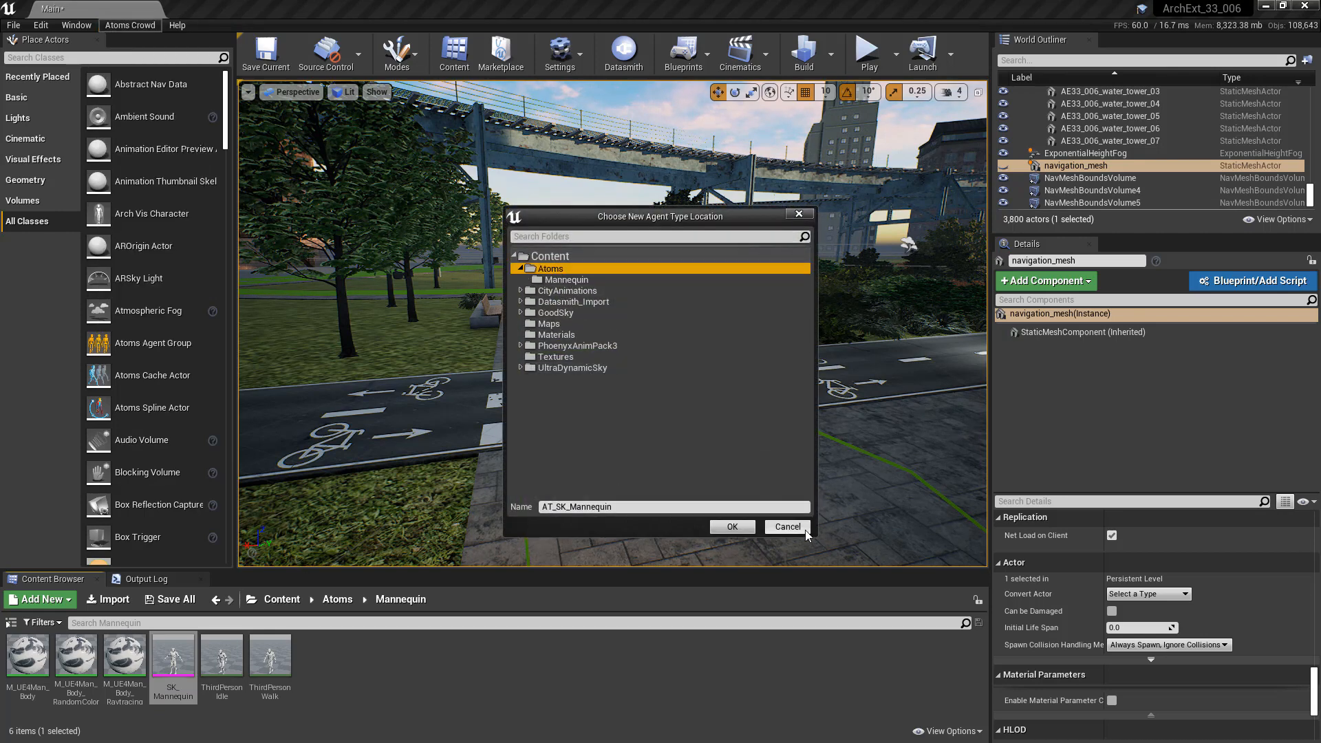
click(748, 532)
In the Atoms content folder, open the ATV_SK_Mannequin variation asset, check its skeletal mesh and save it.
click(323, 604)
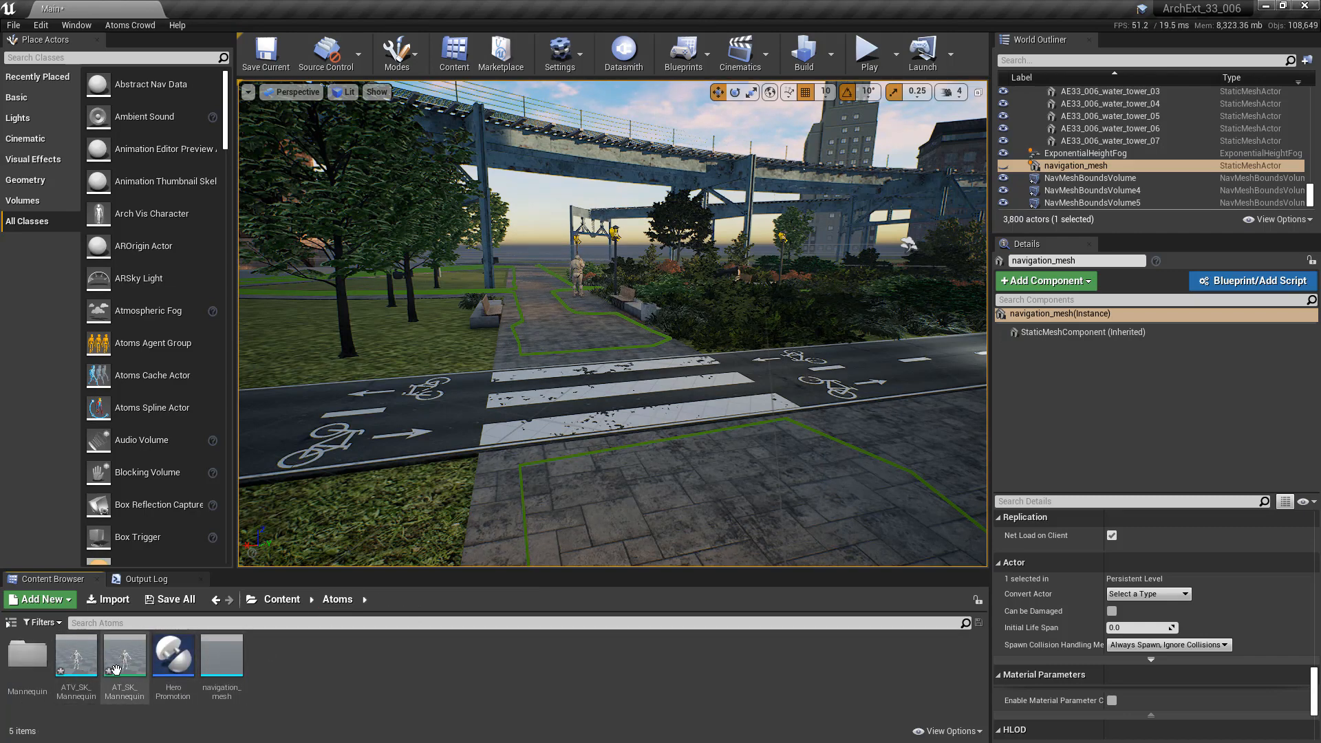
double_click(77, 655)
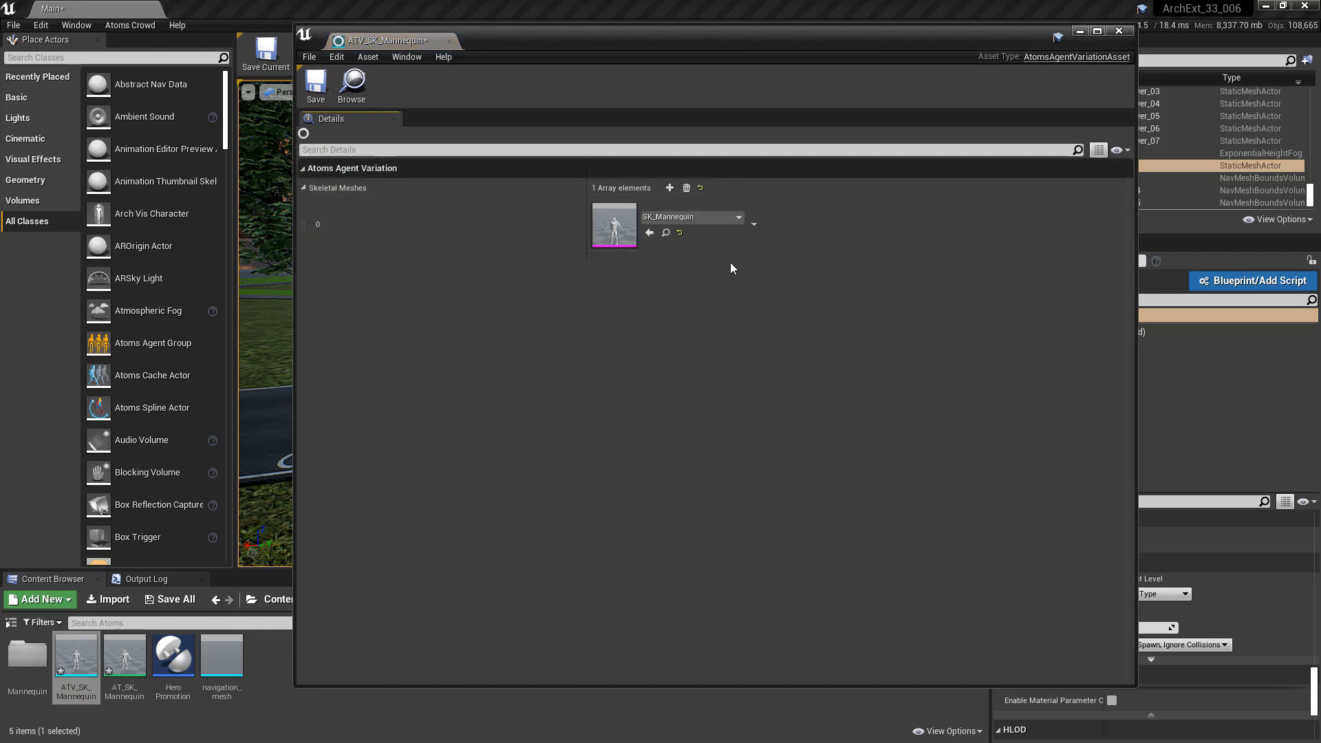
key(ctrl+s)
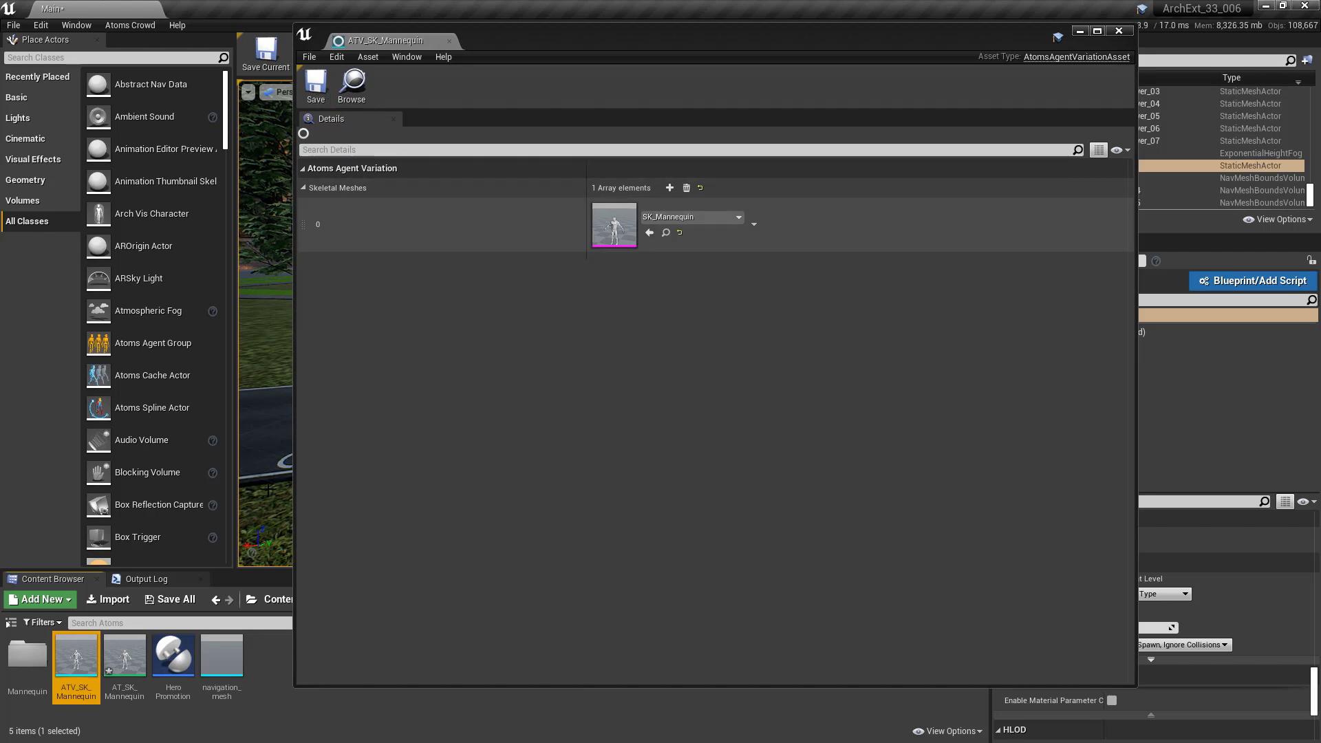
Open the AT_SK_Mannequin agent type asset and move its editor window aside to uncover the level.
double_click(121, 654)
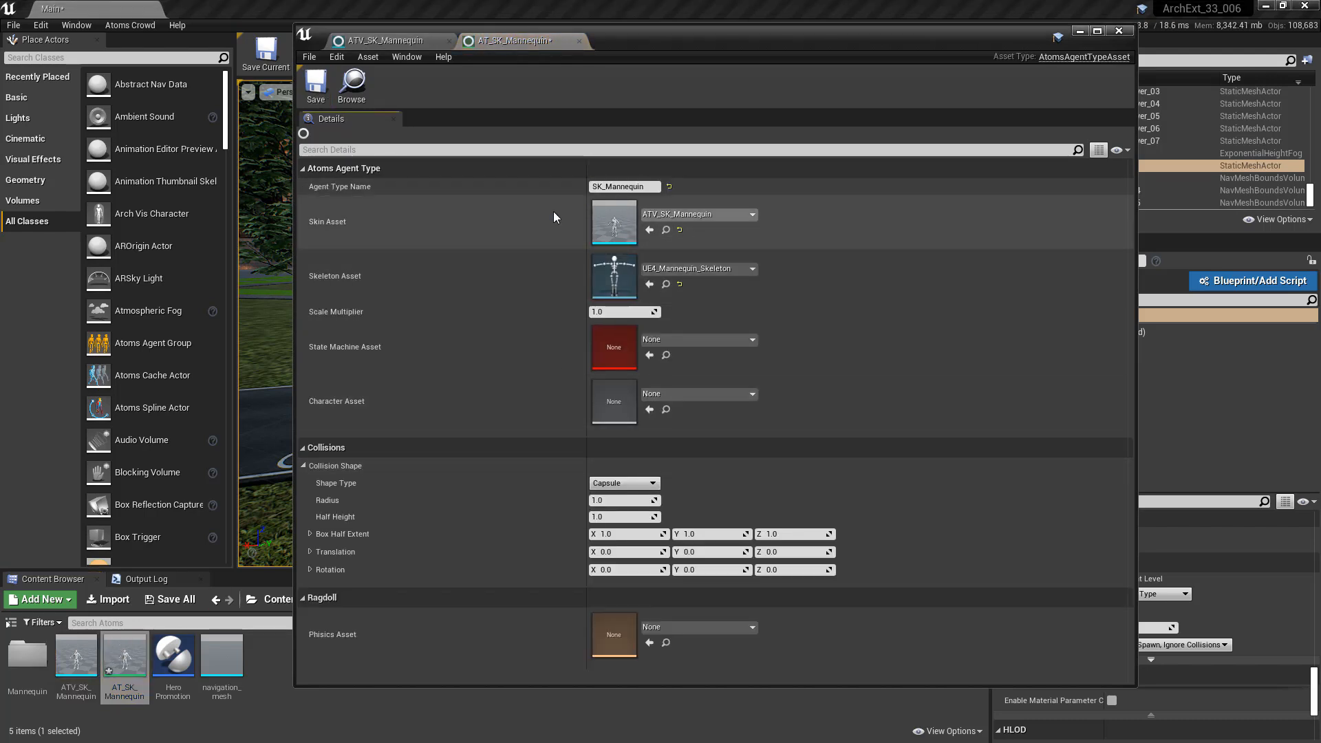
drag(743, 40, 787, 40)
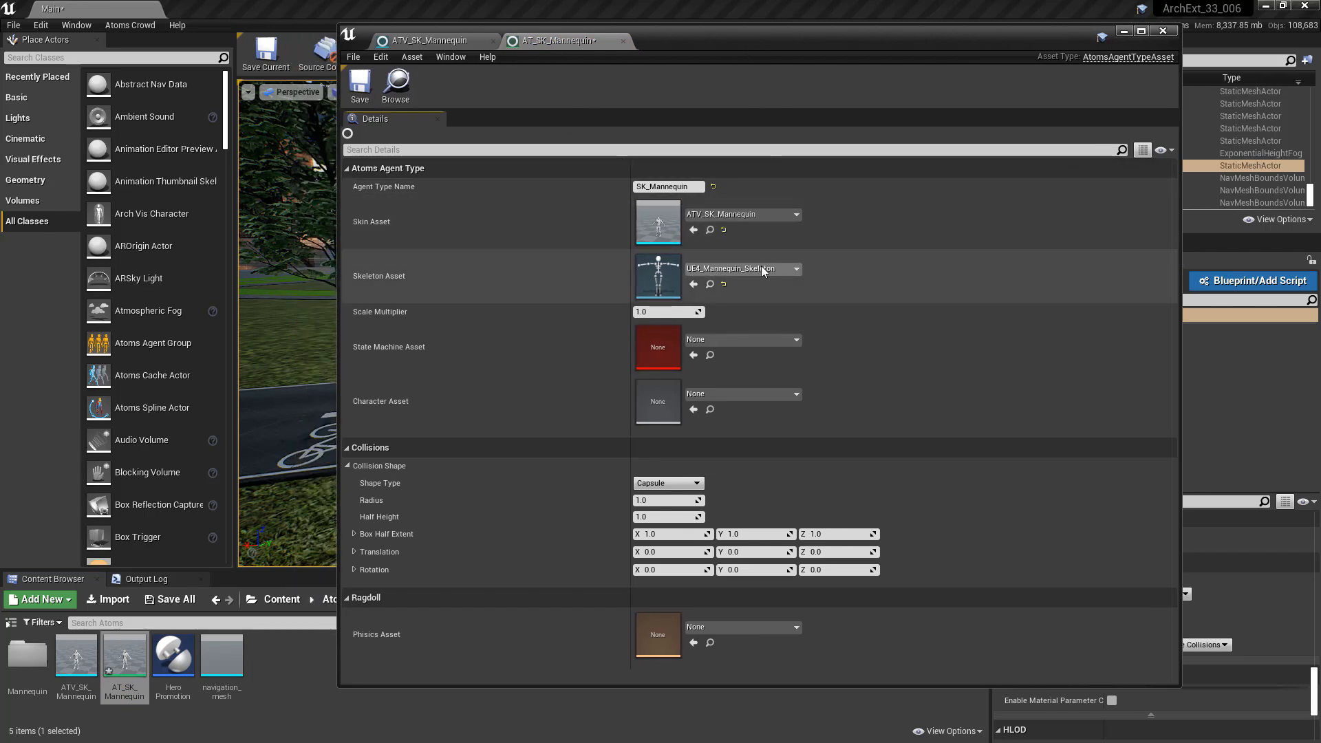
drag(708, 43, 770, 43)
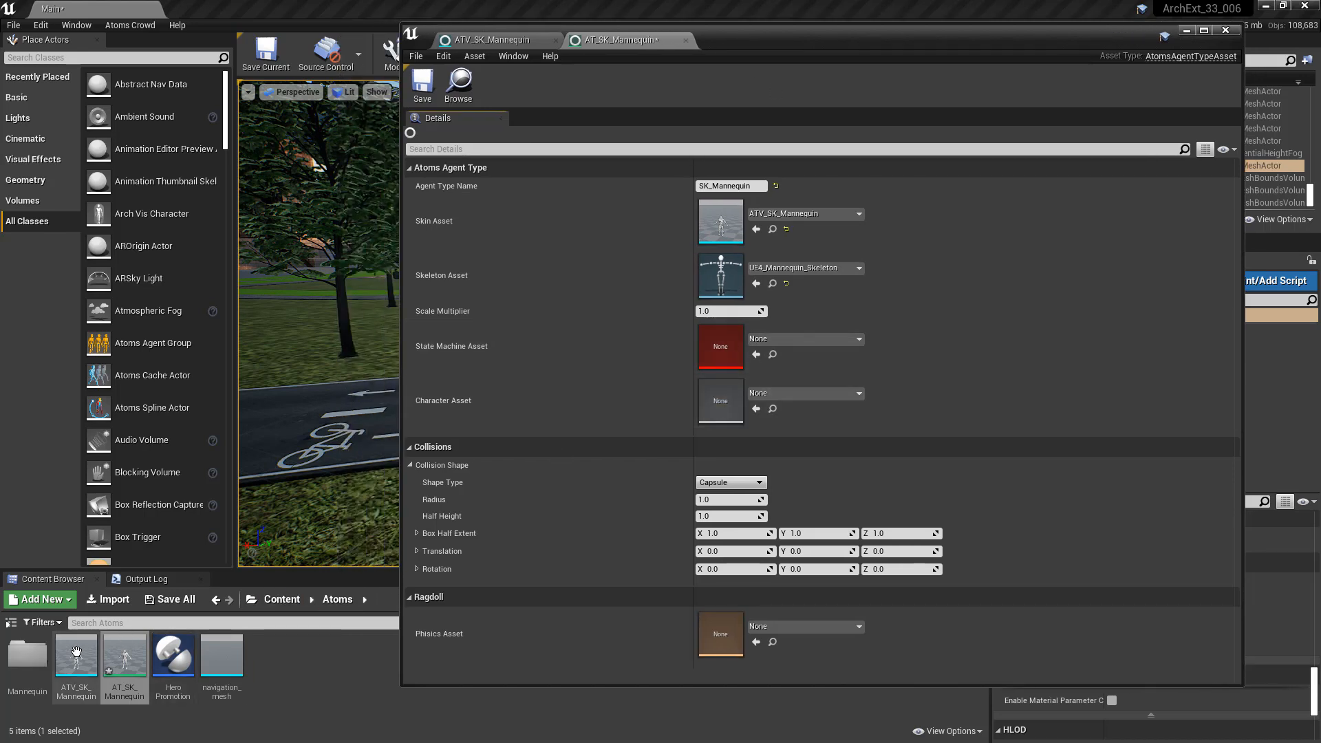
Create an Atoms state machine named AS_SK_Mannequin in the Atoms folder from the ThirdPersonIdle and ThirdPersonWalk animations.
double_click(27, 655)
click(221, 660)
ctrl+click(270, 660)
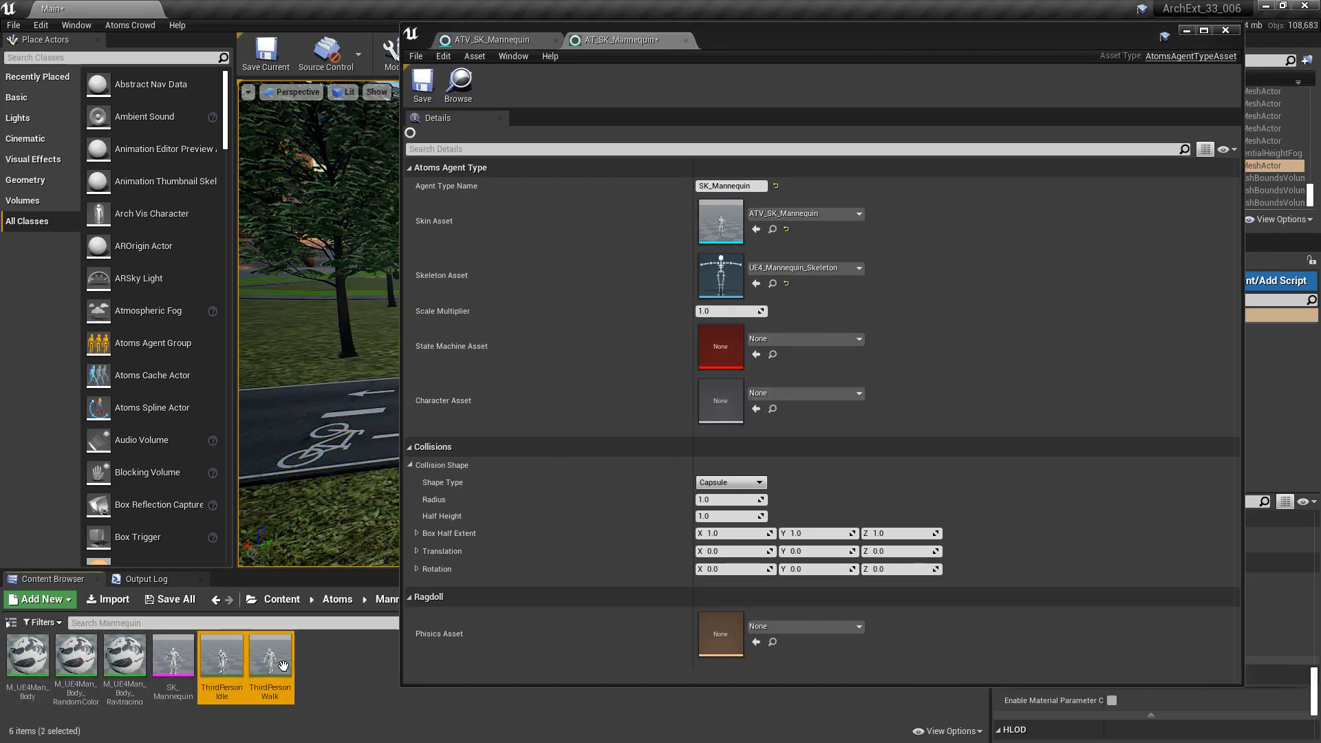
click(135, 24)
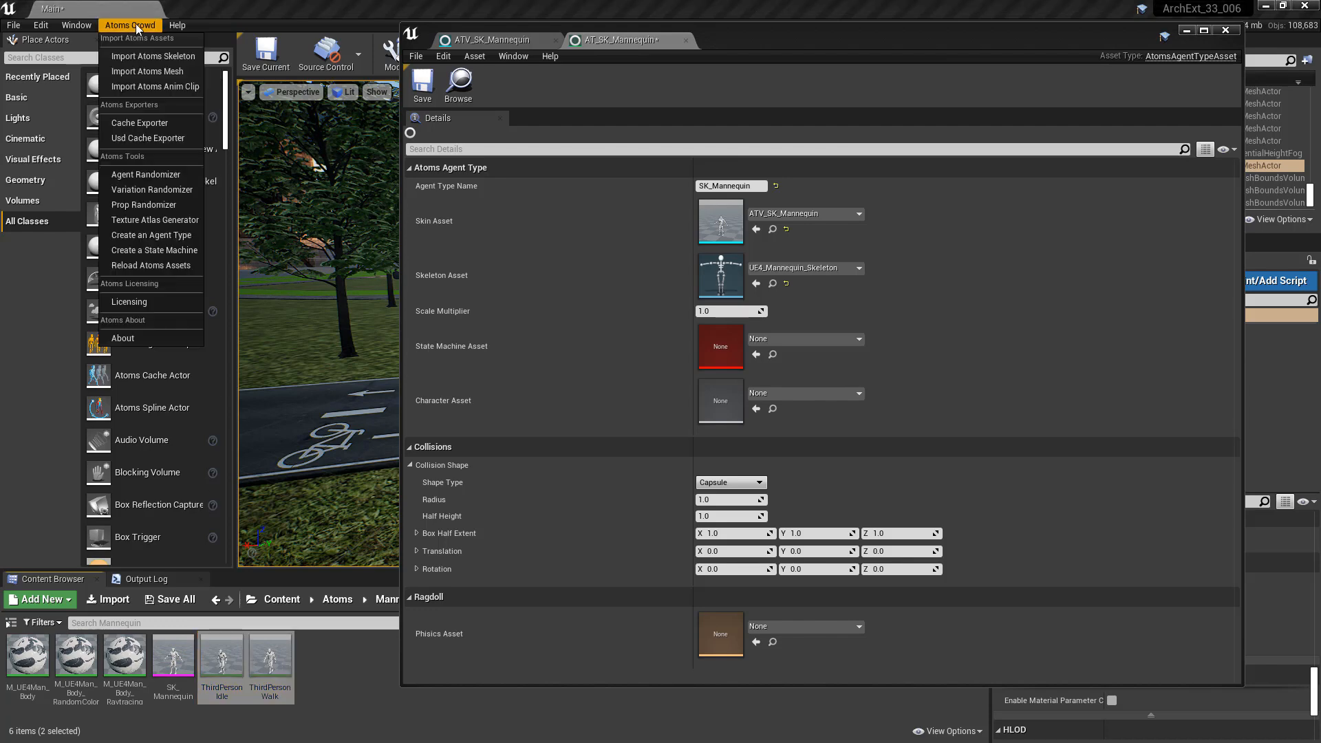
click(177, 247)
click(549, 269)
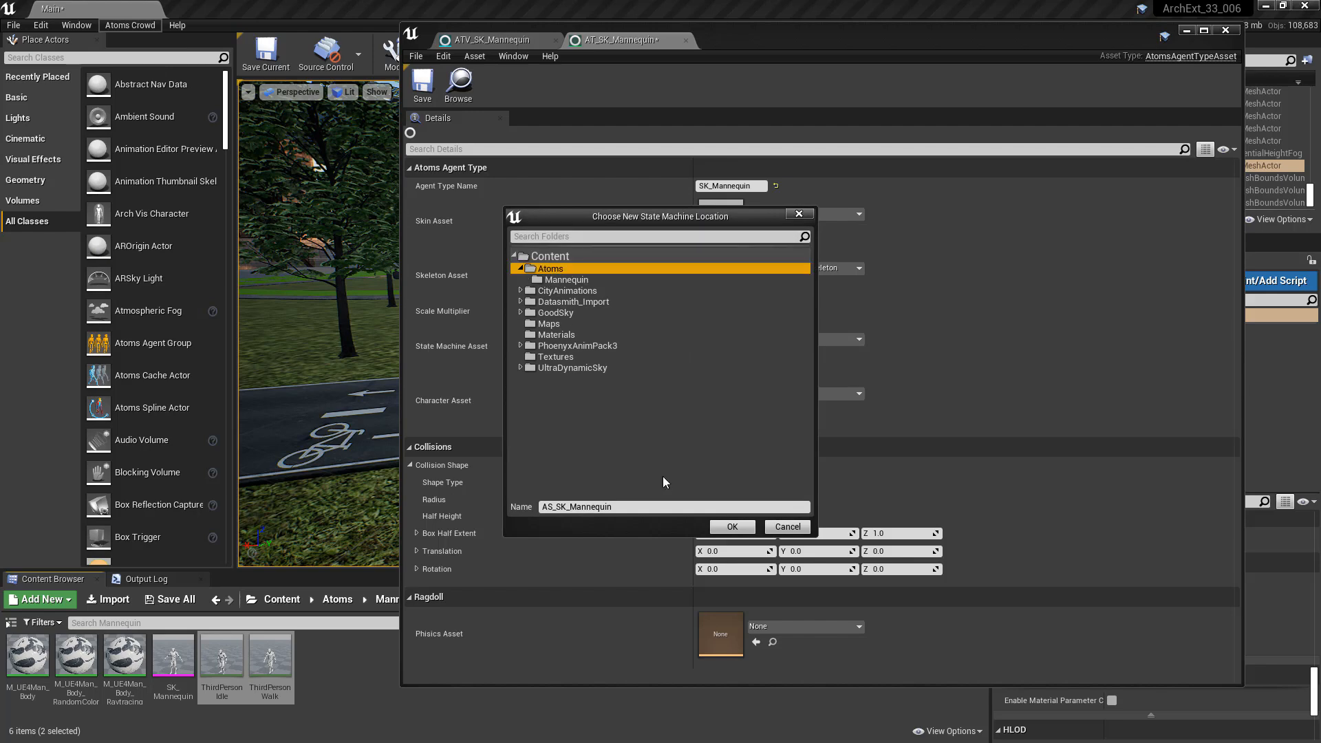
click(732, 526)
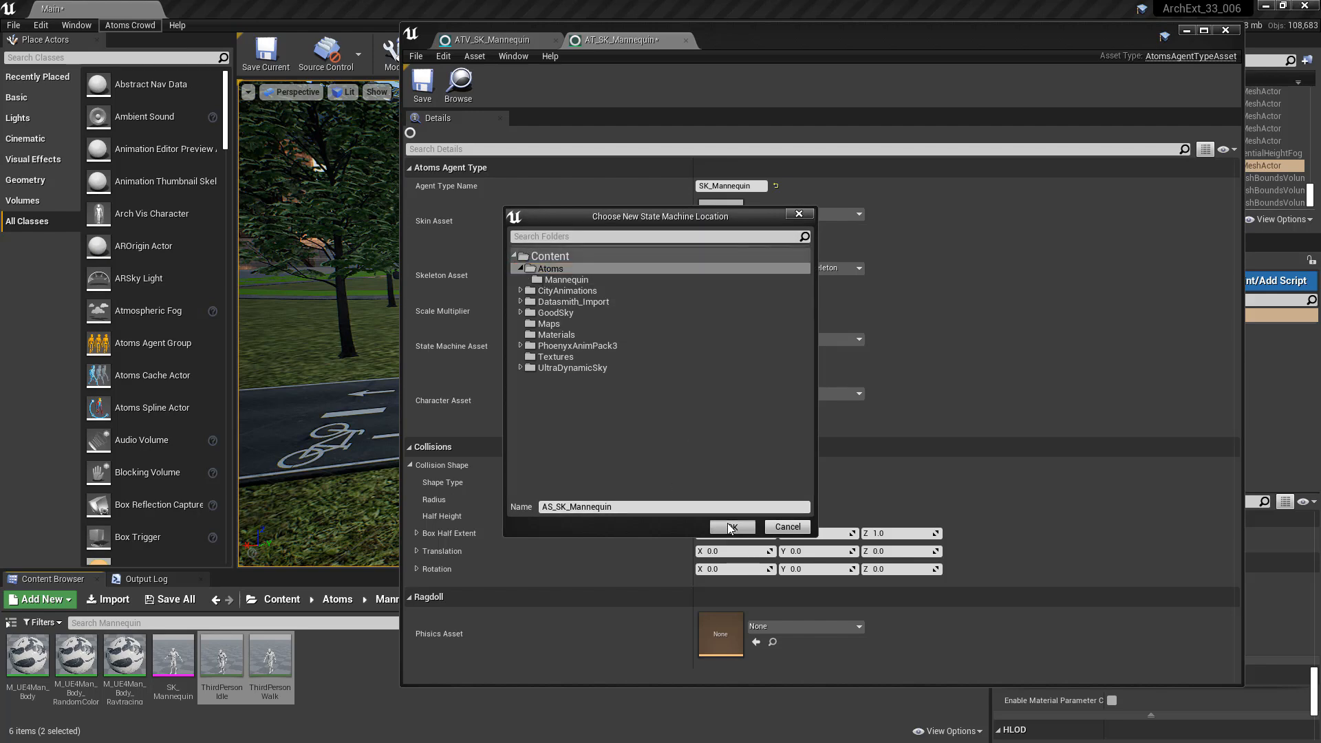
In the AS_SK_Mannequin state machine, place ThirdPersonIdle and ThirdPersonWalk side by side and connect them with transitions both ways.
click(333, 601)
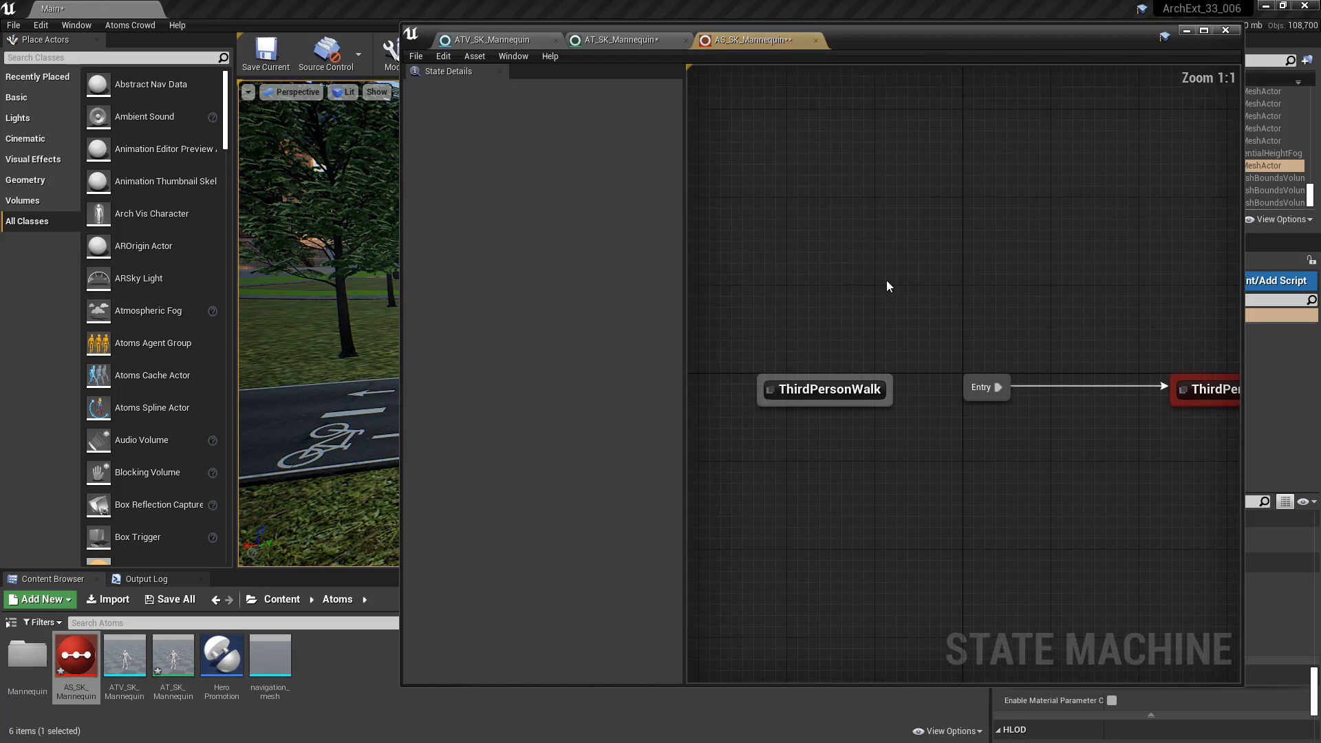
drag(1211, 392, 840, 230)
drag(813, 378, 1041, 227)
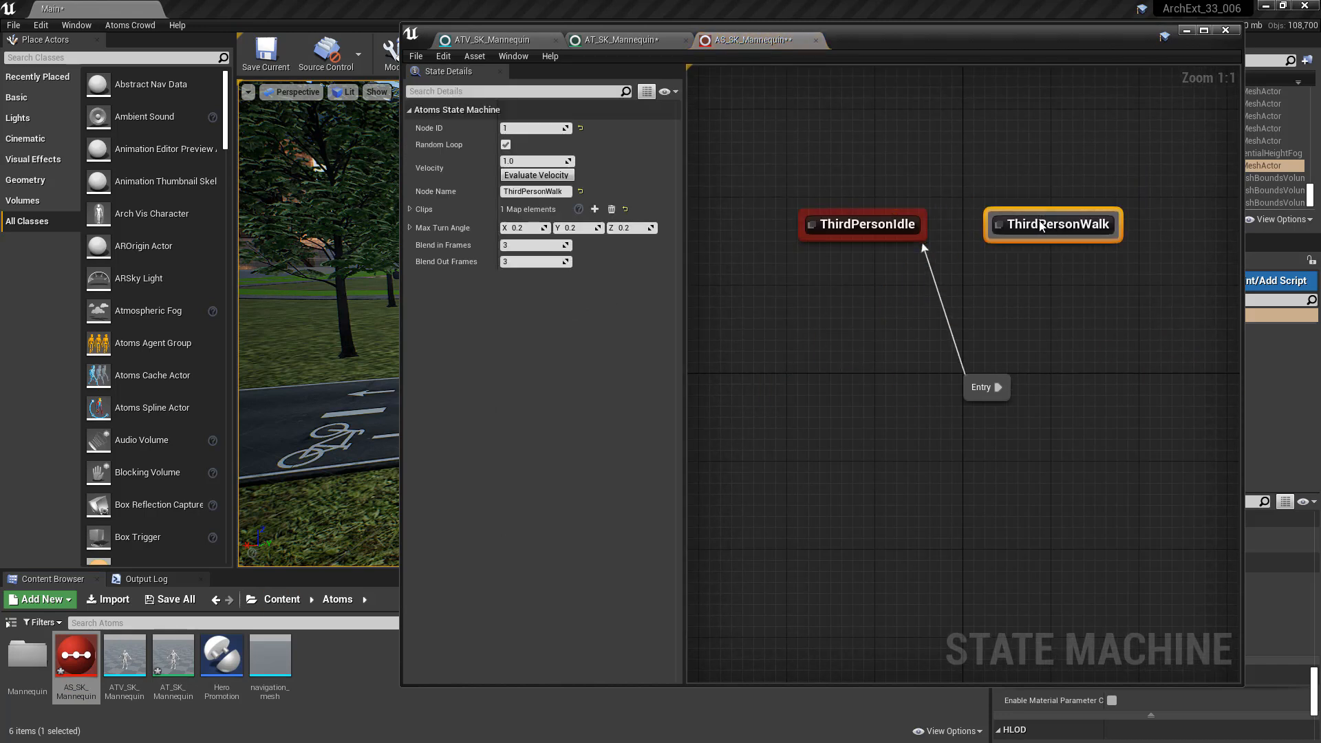
mouse_move(925, 219)
mouse_down()
mouse_move(1011, 238)
mouse_move(922, 237)
mouse_up()
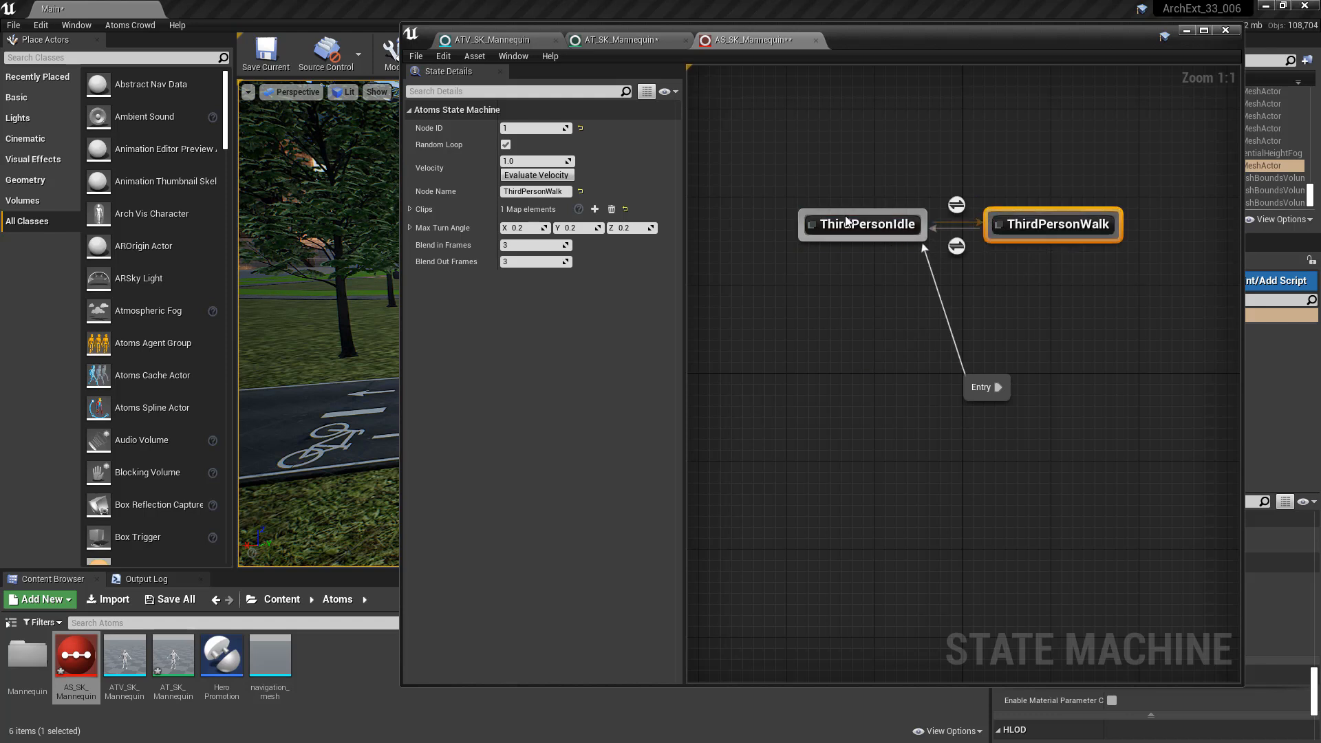
Check the settings of the ThirdPersonIdle and ThirdPersonWalk states and save the state machine.
click(880, 221)
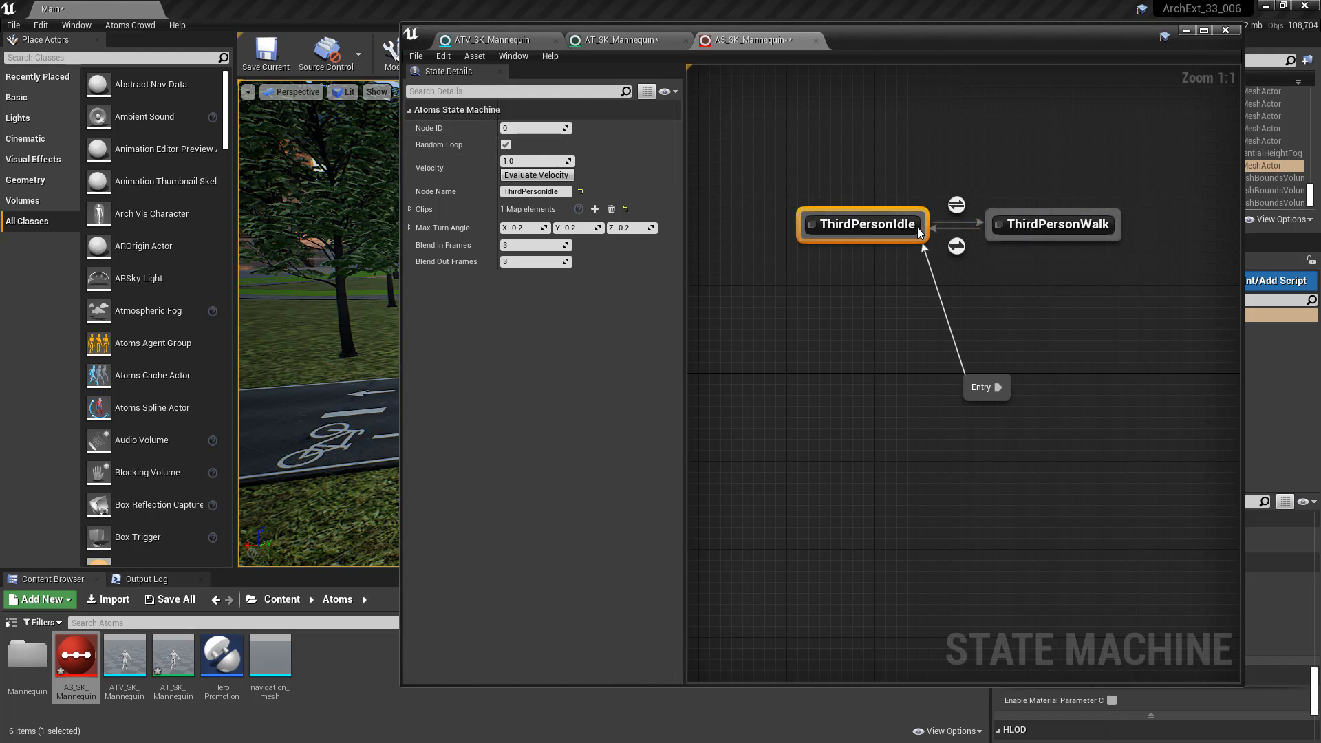
click(1066, 225)
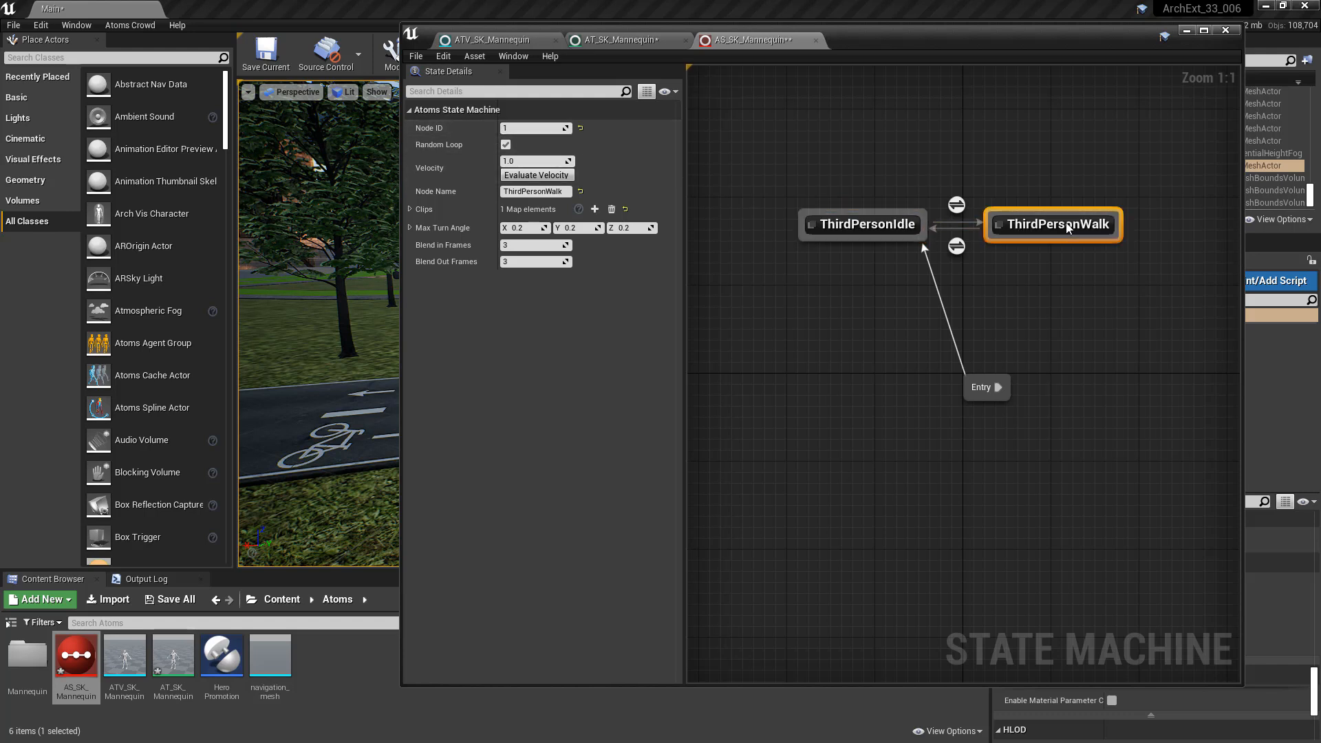
click(416, 55)
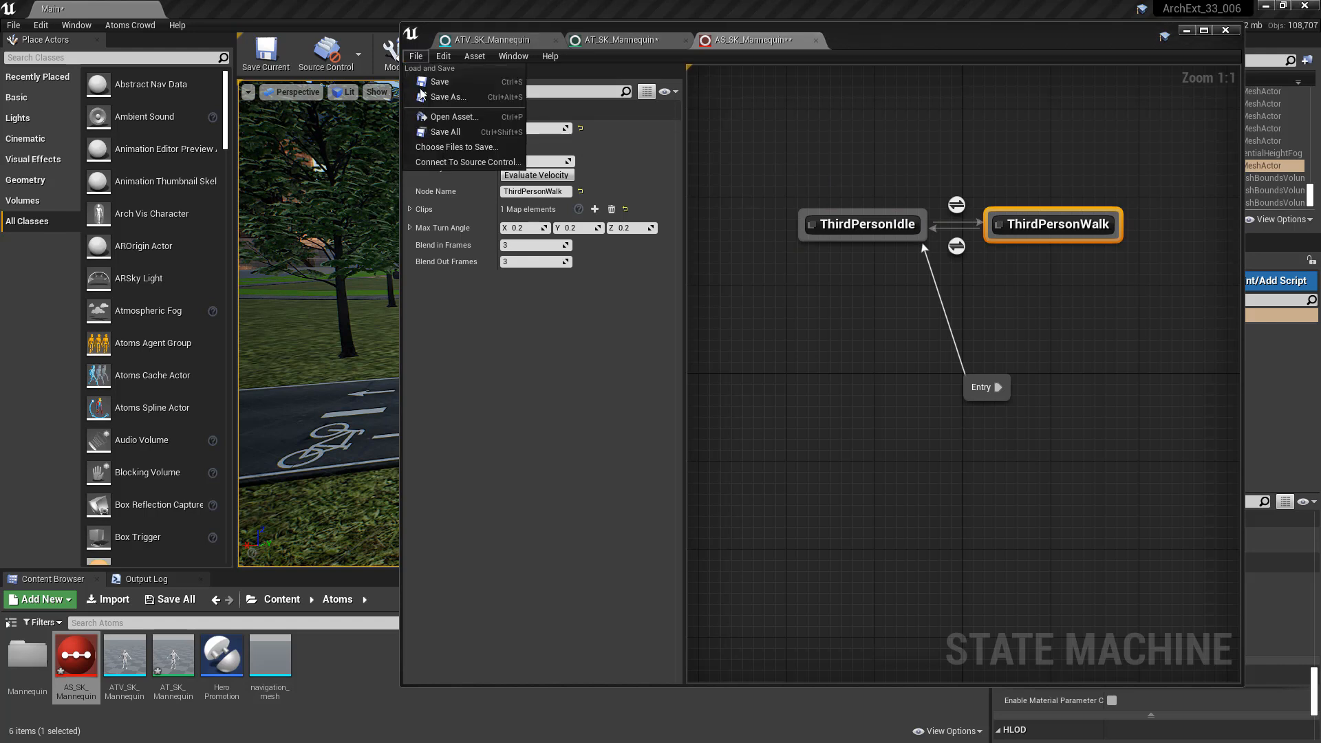
click(431, 84)
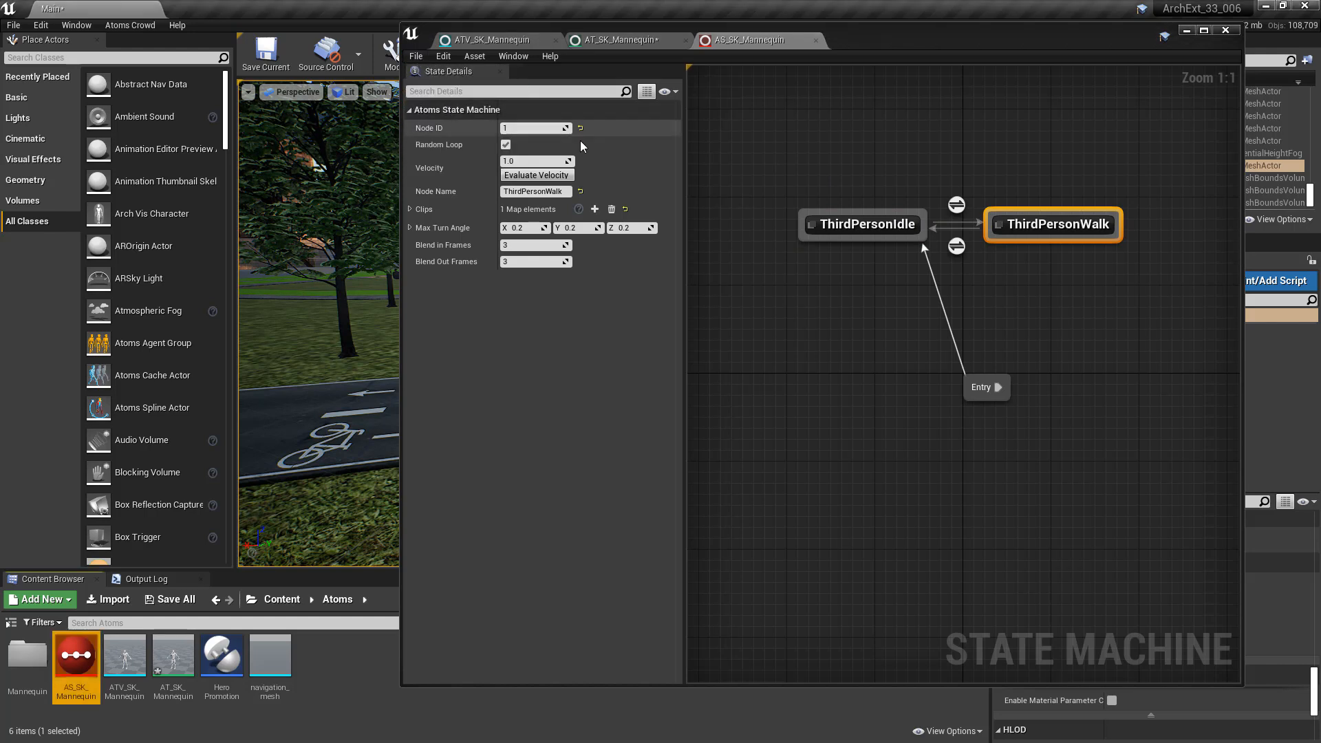
Assign AS_SK_Mannequin as the state machine asset of the AT_SK_Mannequin agent type.
click(647, 41)
click(790, 339)
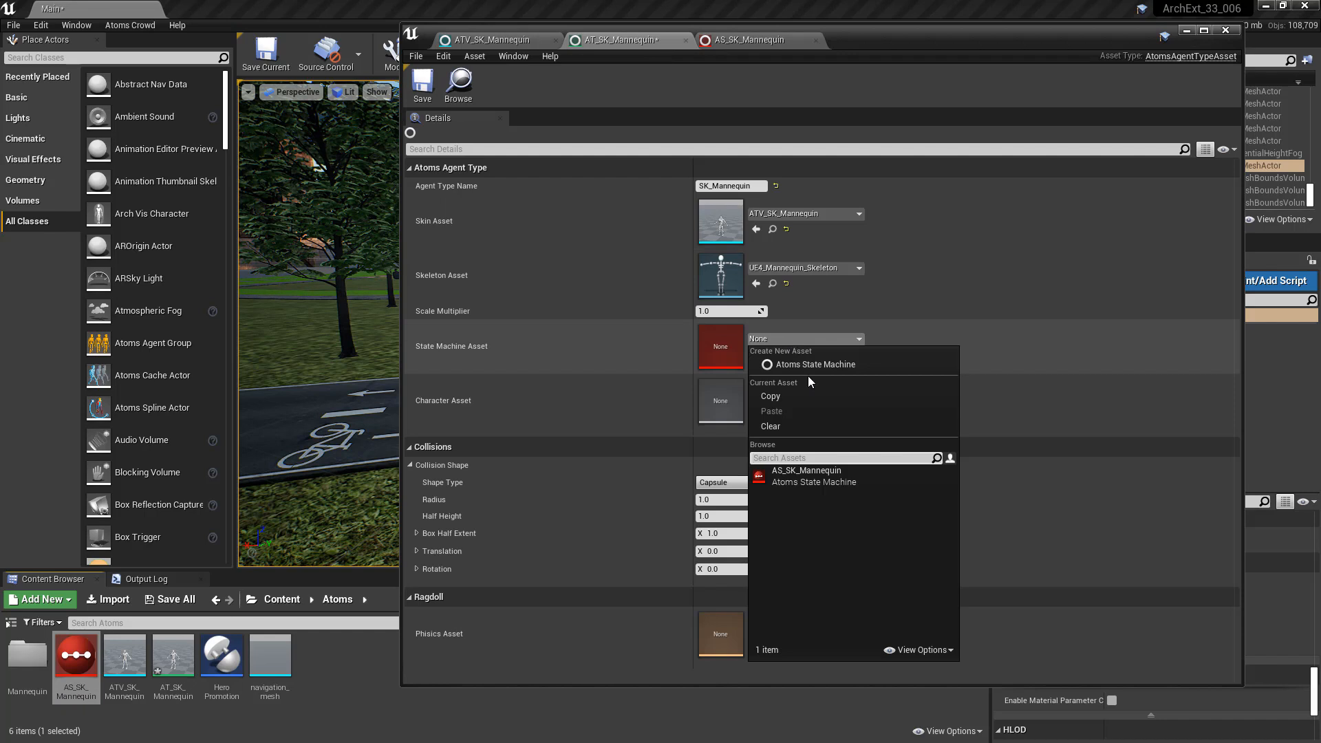
click(813, 479)
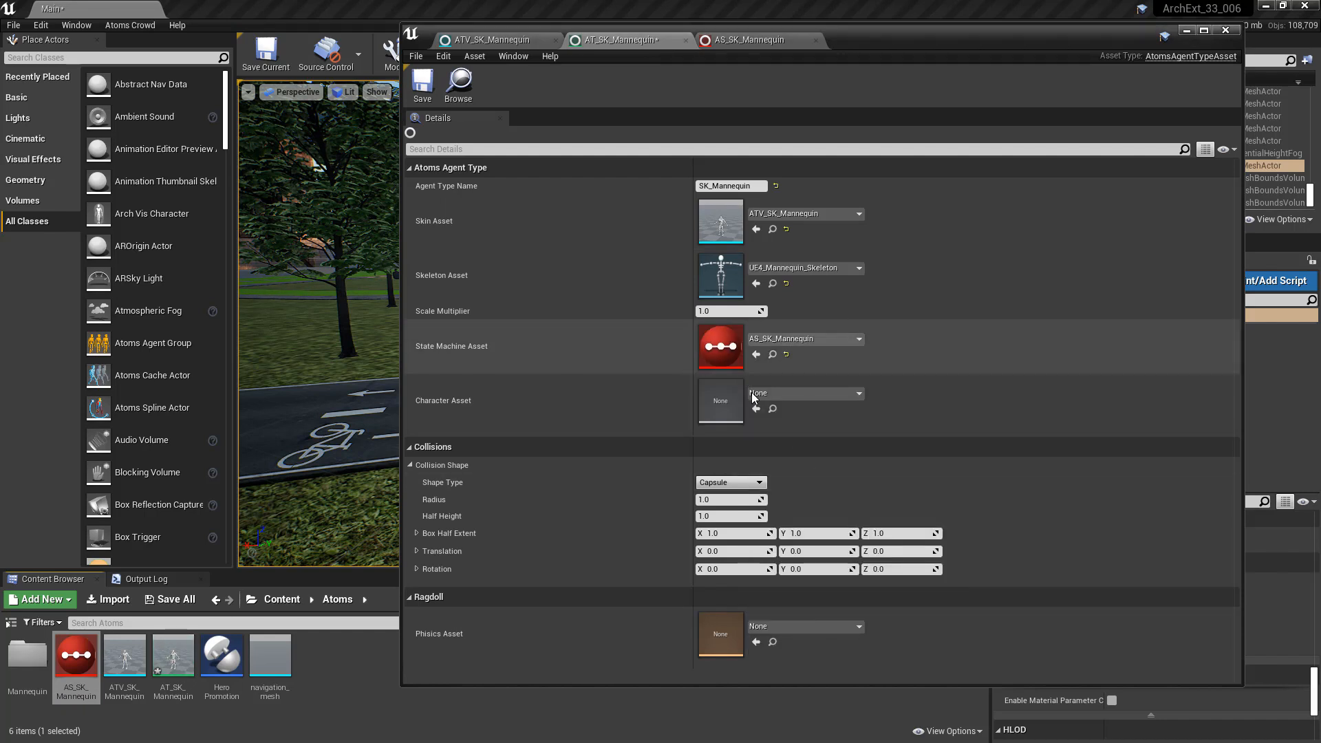
Set the agent type's collision capsule to radius 30, half height 80 and Z translation 100, then save and close it.
click(717, 501)
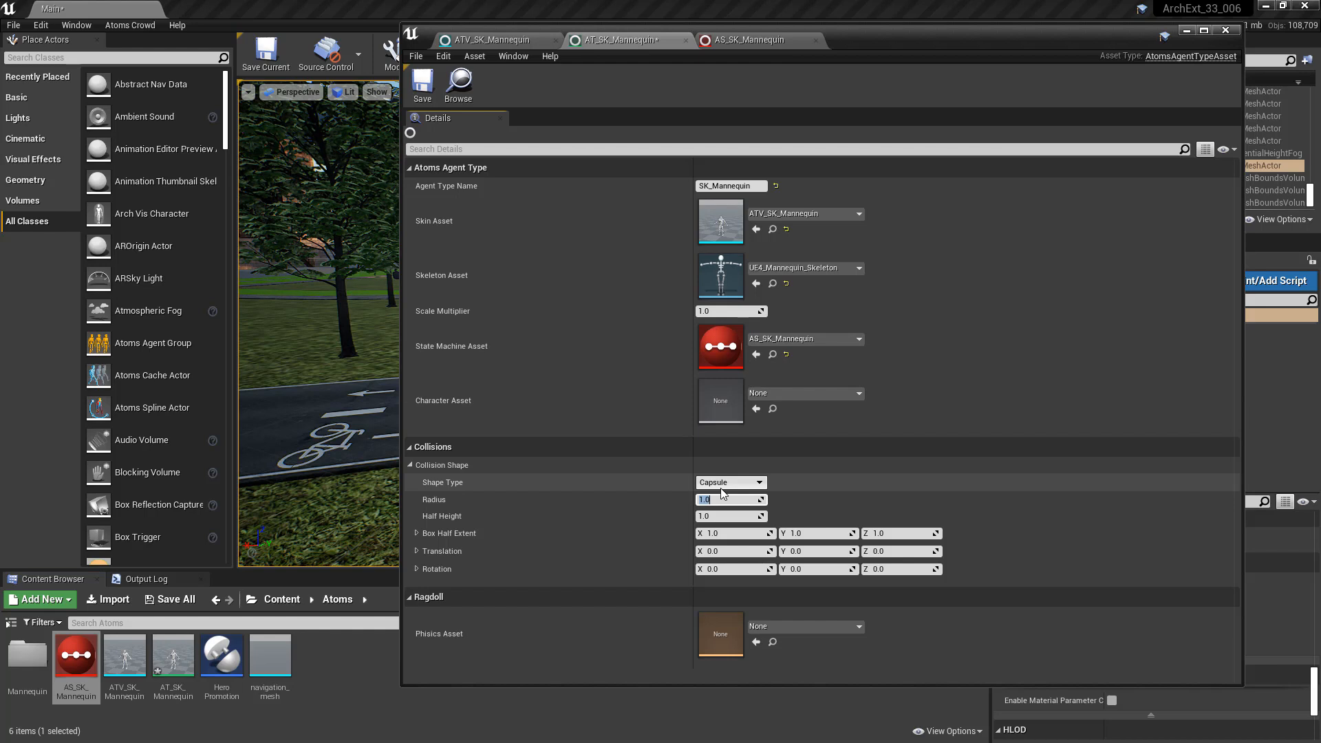
text(80)
key(Tab)
key(Tab)
key(Tab)
key(Tab)
key(Tab)
key(Tab)
text(100)
key(Return)
click(423, 83)
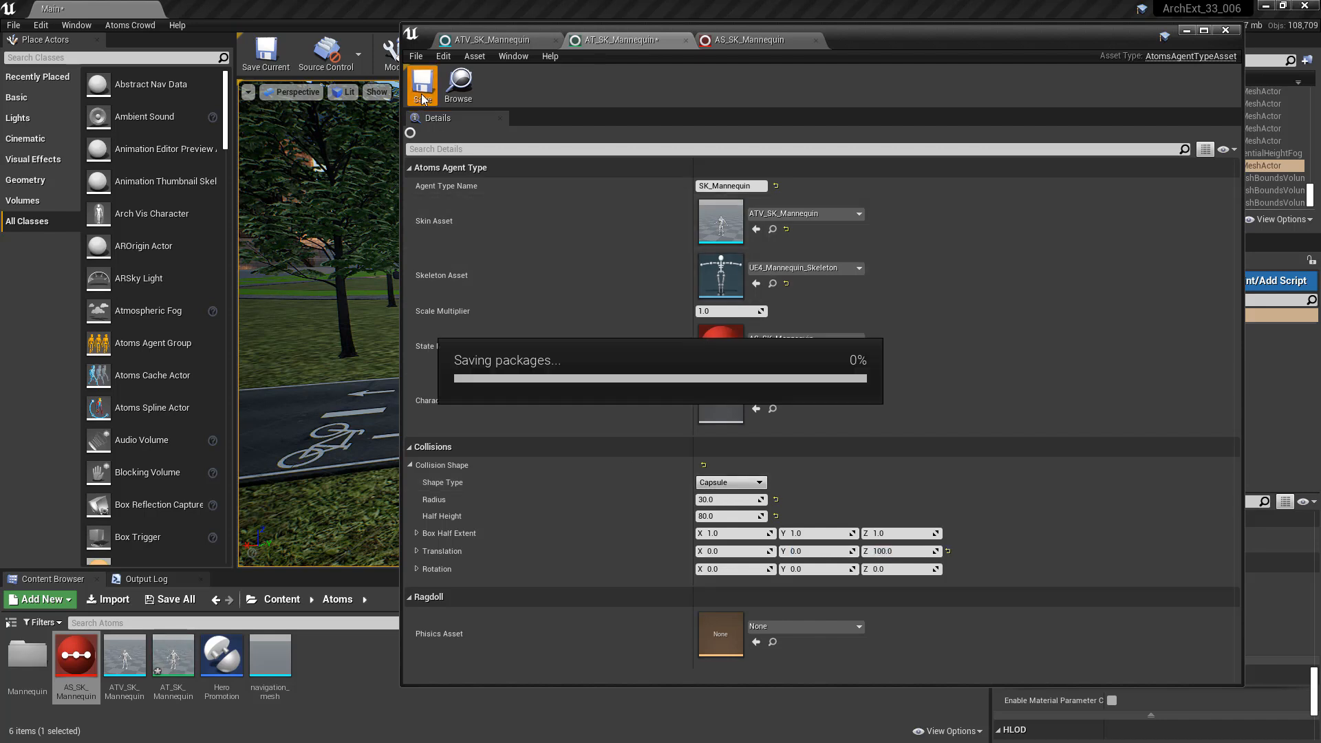
click(1228, 32)
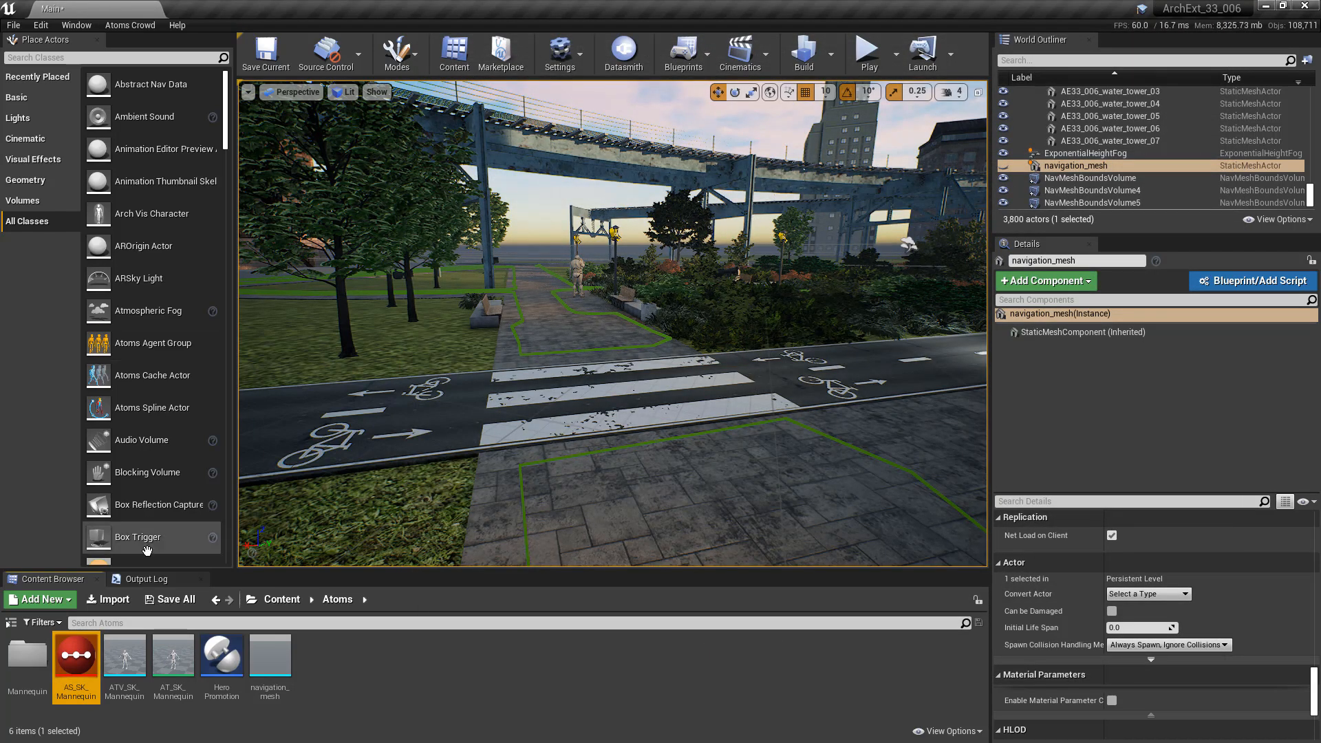
Place an Atoms Agent Group on the paved path beyond the crosswalk and add a Grid Layout Behaviour to it.
drag(152, 343, 572, 330)
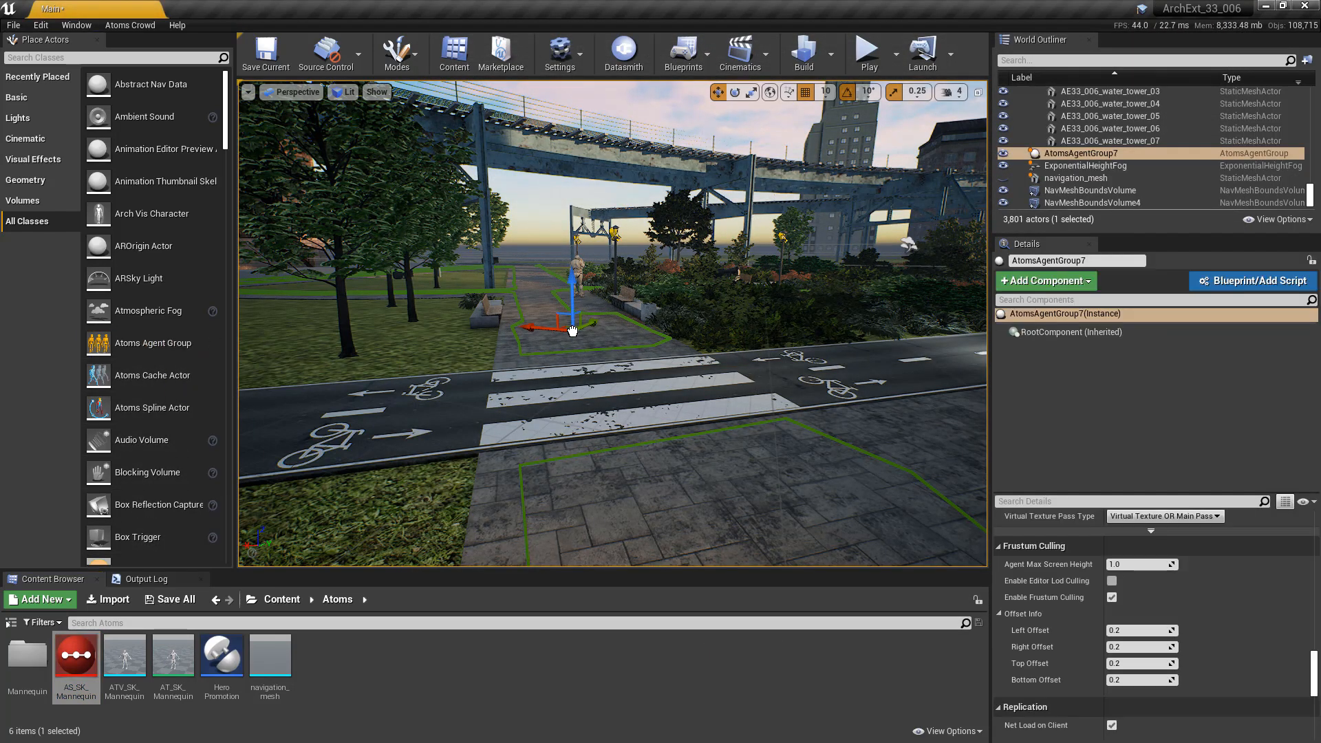
click(1035, 281)
text(grid)
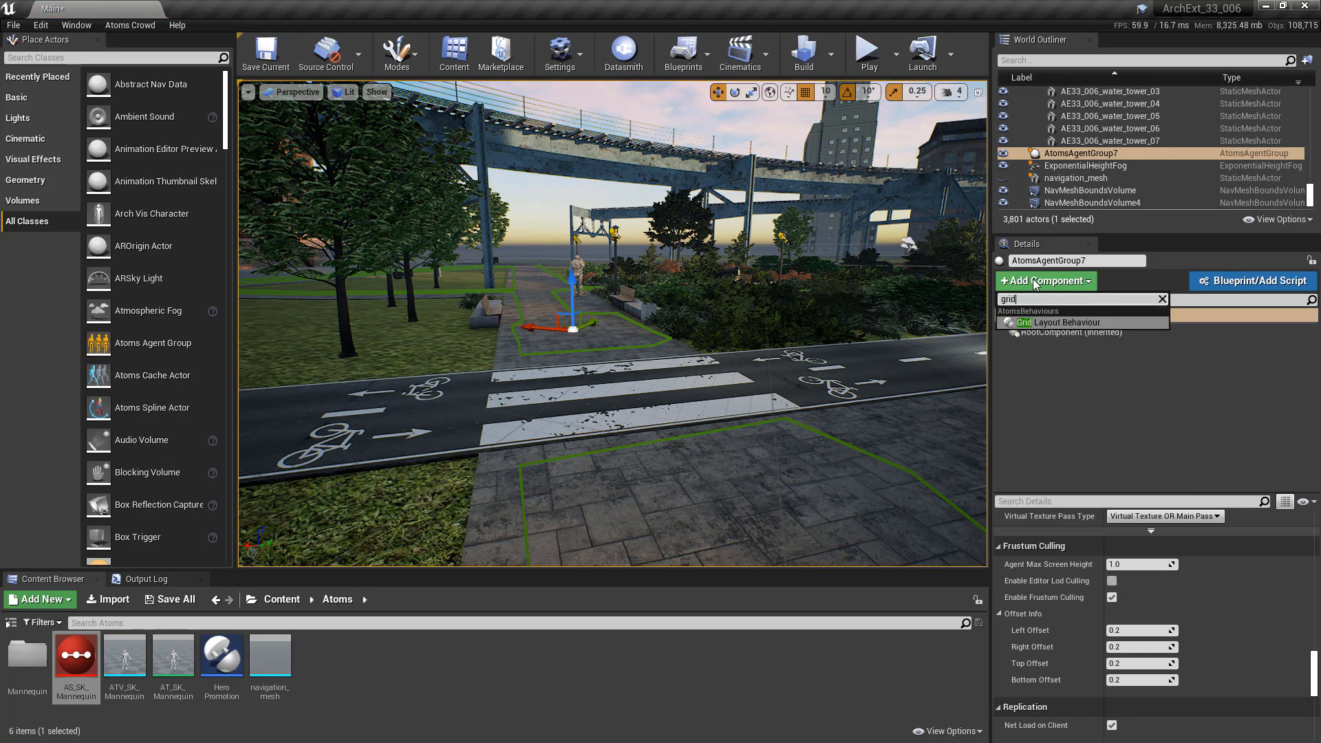
click(1051, 323)
scroll(1087, 543, up, 5)
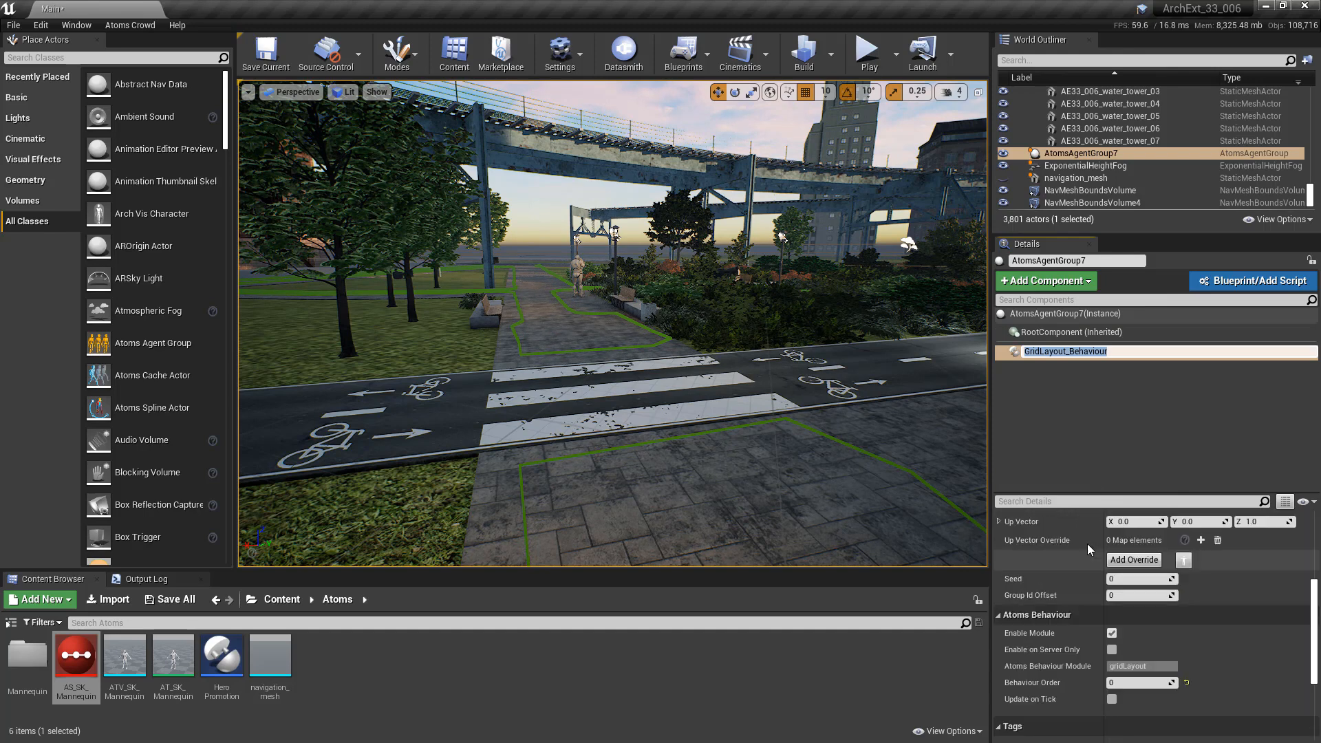
key(Return)
Set the grid layout's agent type to AT_SK_Mannequin and its size to 3 in X and 3 in Y.
click(1189, 549)
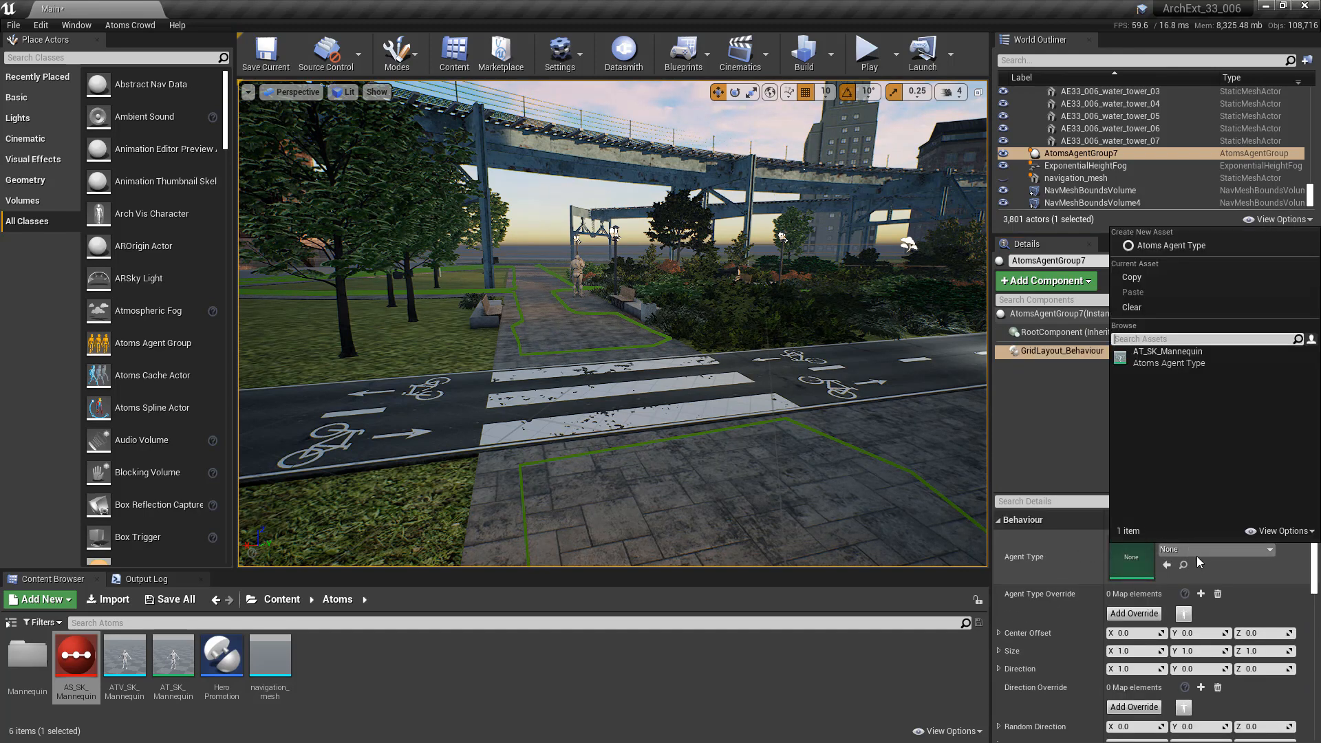
click(1157, 360)
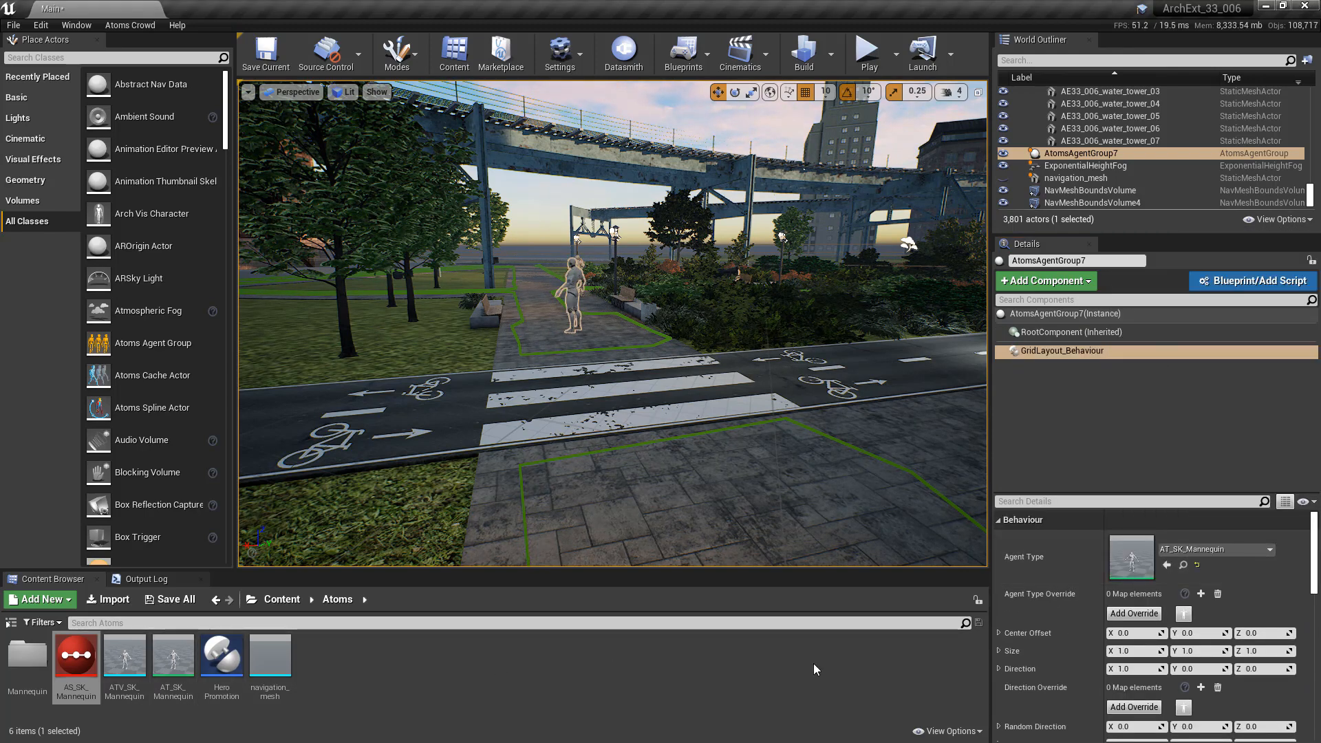
click(1134, 651)
text(3)
key(Tab)
text(3)
key(Tab)
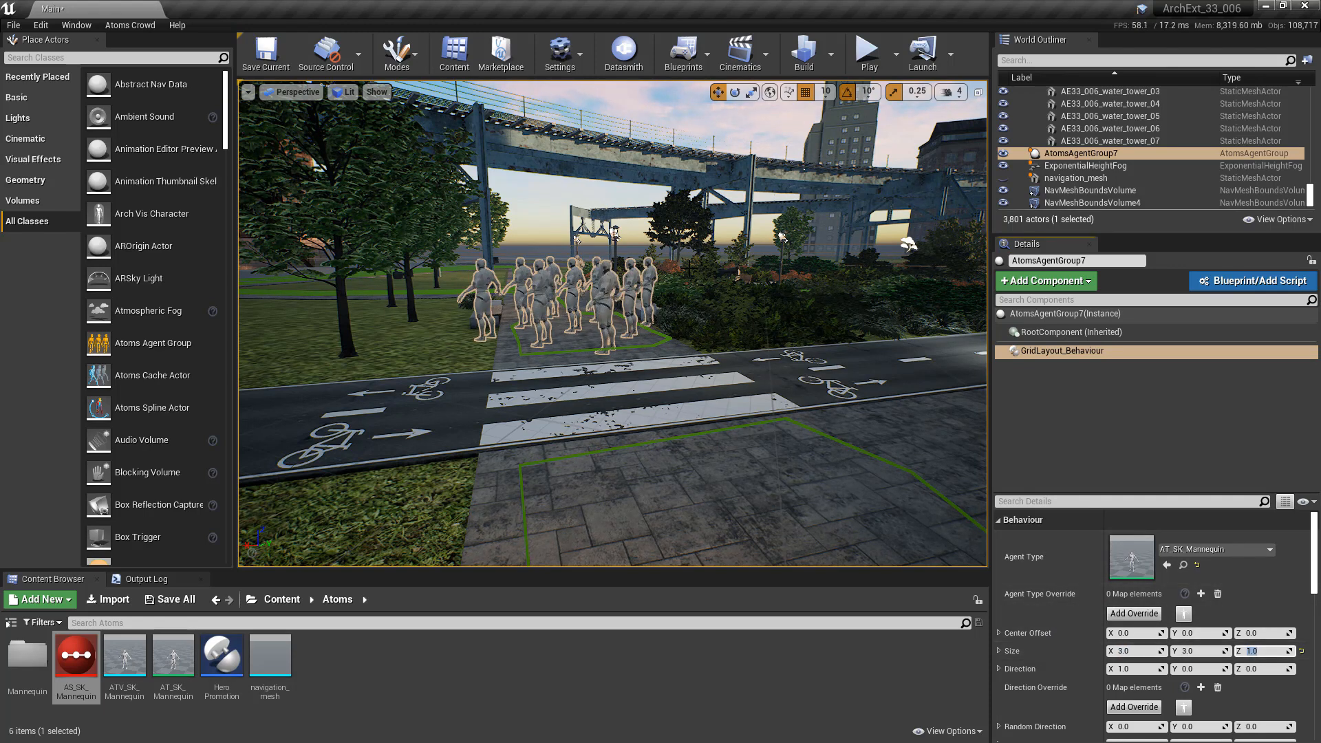
Add a Ragdoll Behaviour to the agent group and briefly show the collision shapes in the viewport.
click(1062, 282)
text(rag)
key(Return)
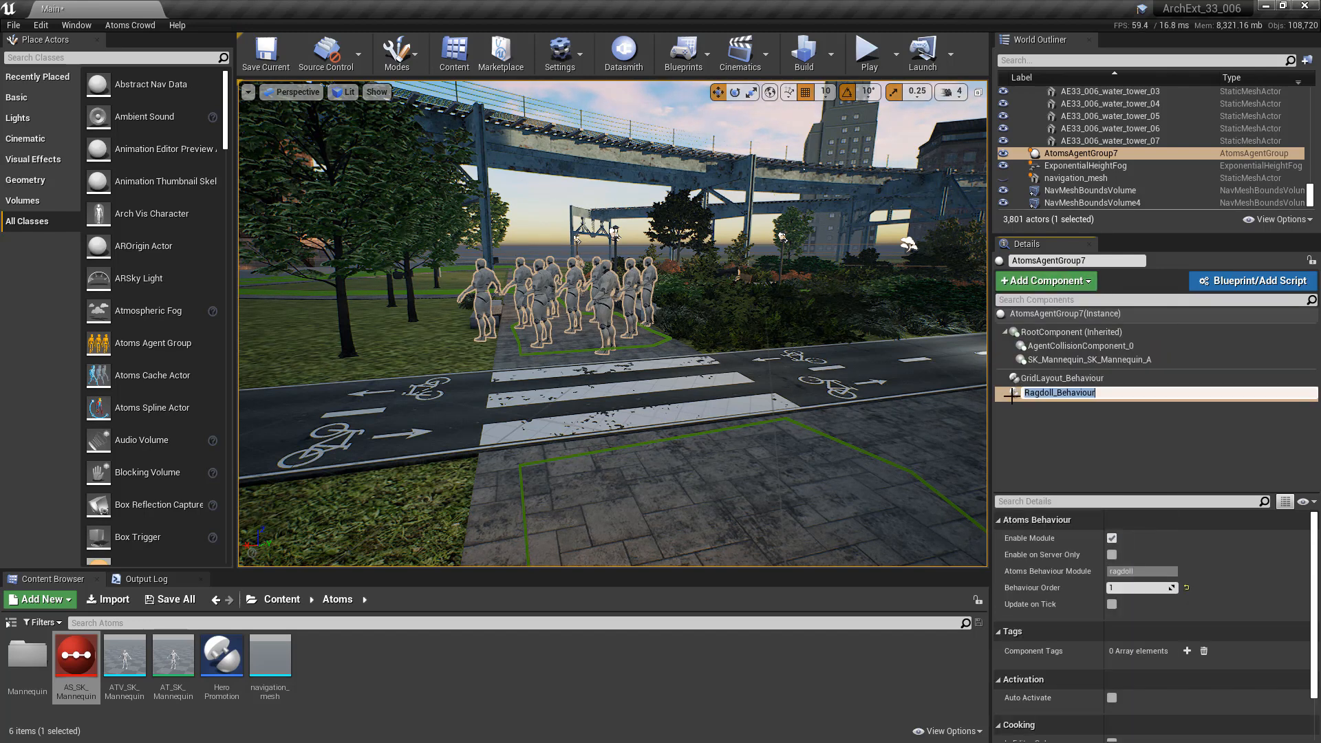
click(376, 92)
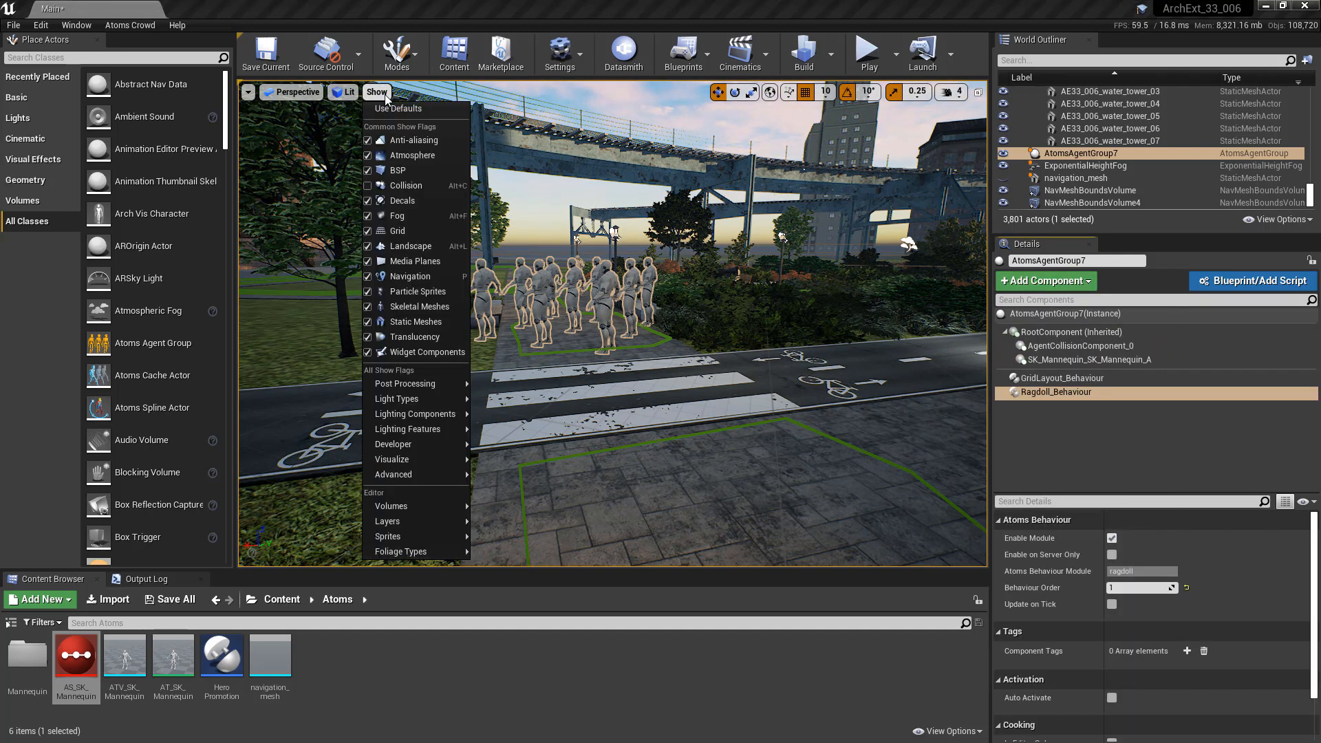
click(415, 186)
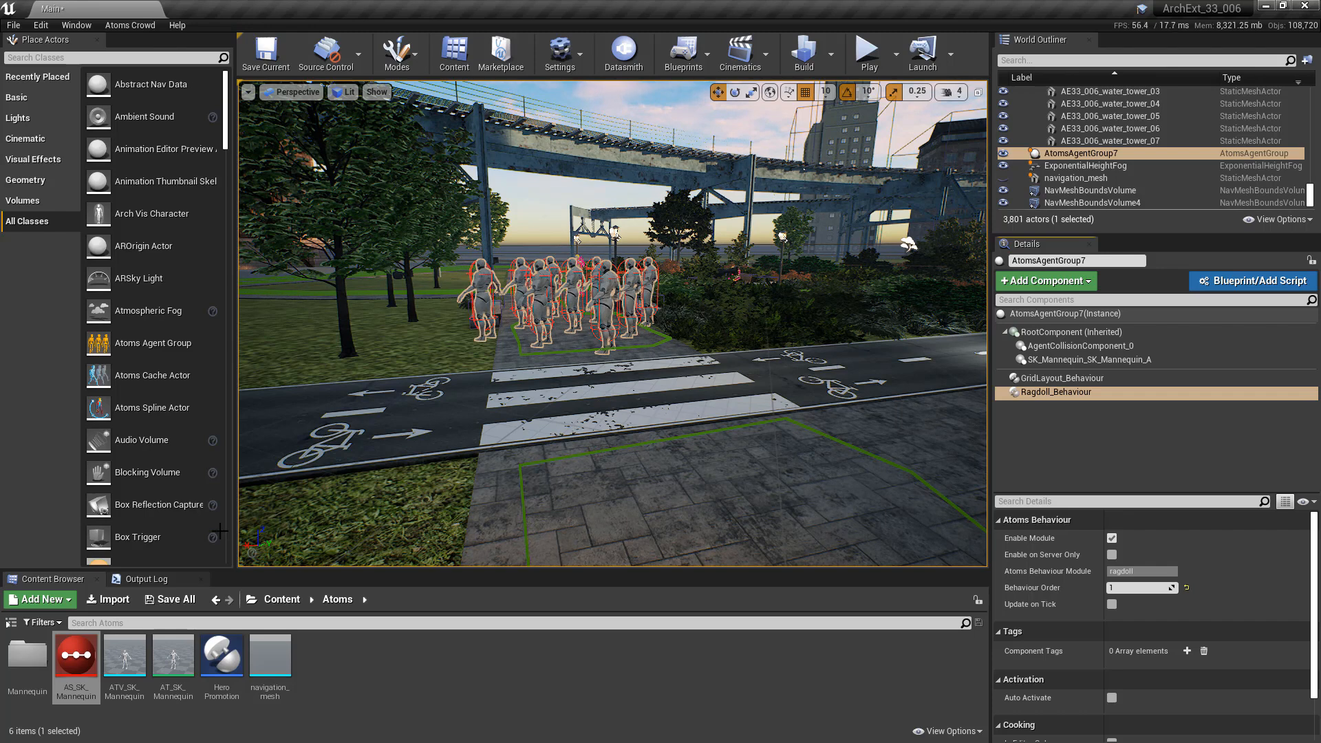
click(377, 91)
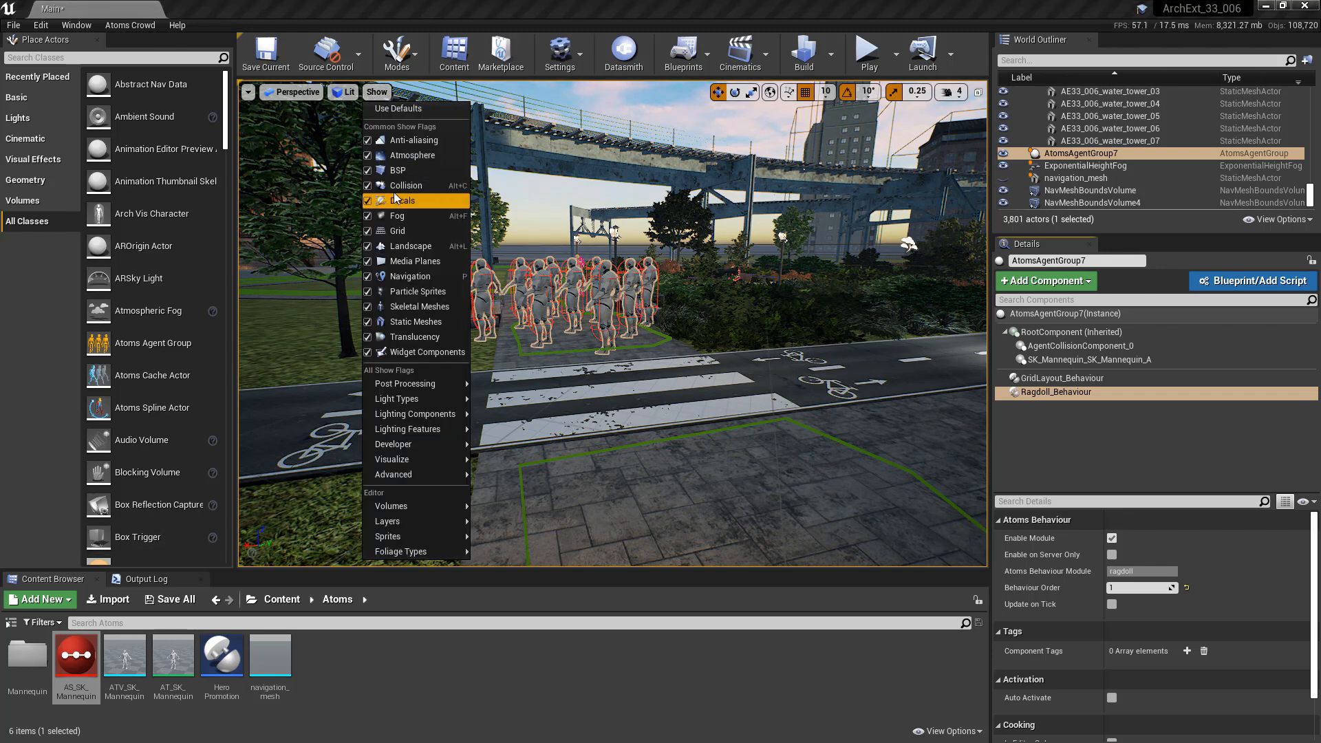
click(416, 187)
Delete the Atoms agent group with the grid layout from the level.
click(1092, 153)
click(1091, 165)
click(1095, 153)
key(Delete)
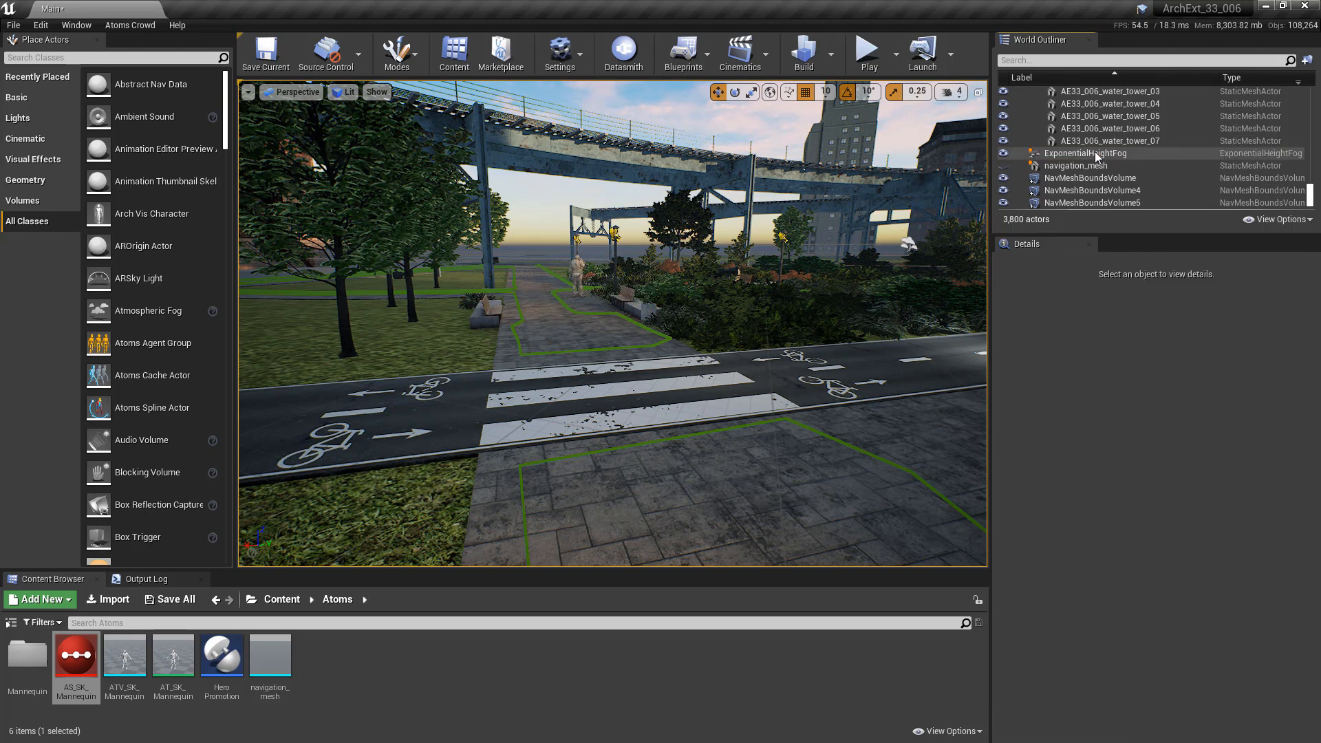
Place a new Atoms Agent Group on the paved path and add a Mesh Scatter Layout Behaviour.
drag(151, 343, 580, 330)
click(1045, 282)
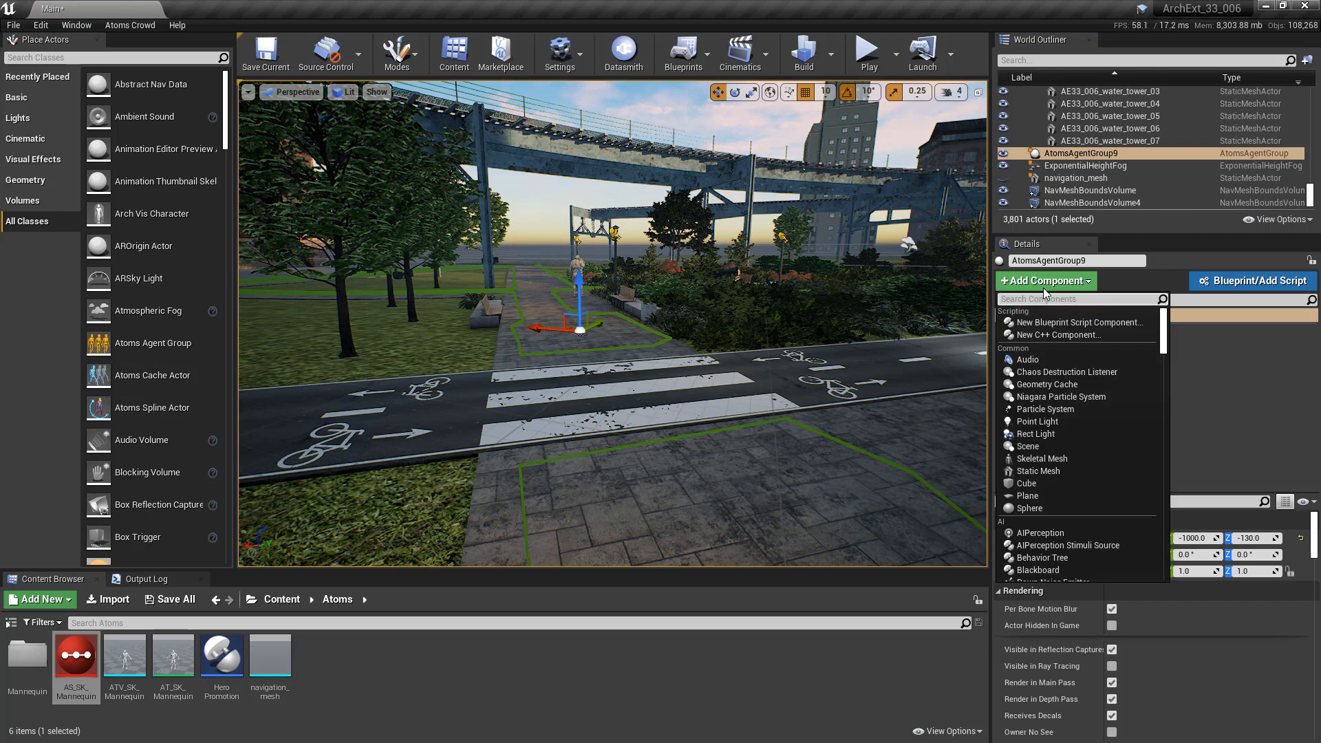
text(mesh)
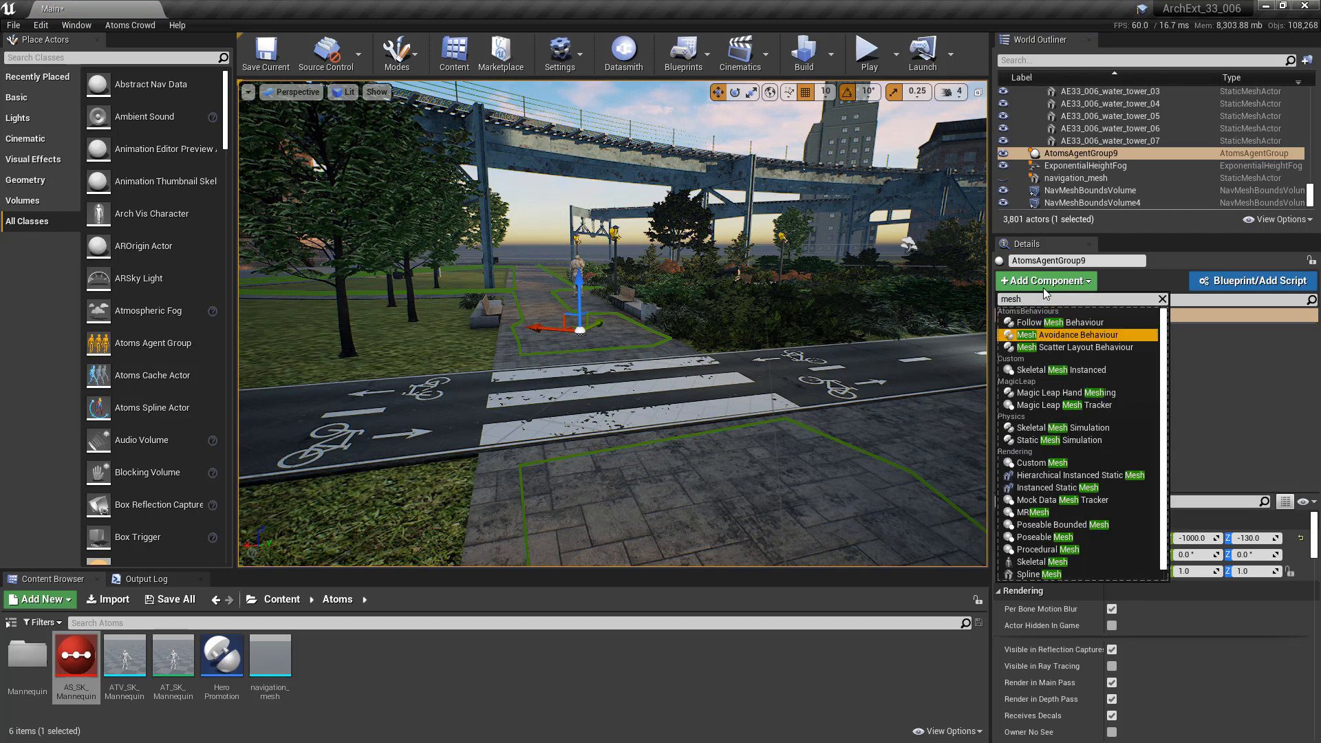
click(1074, 347)
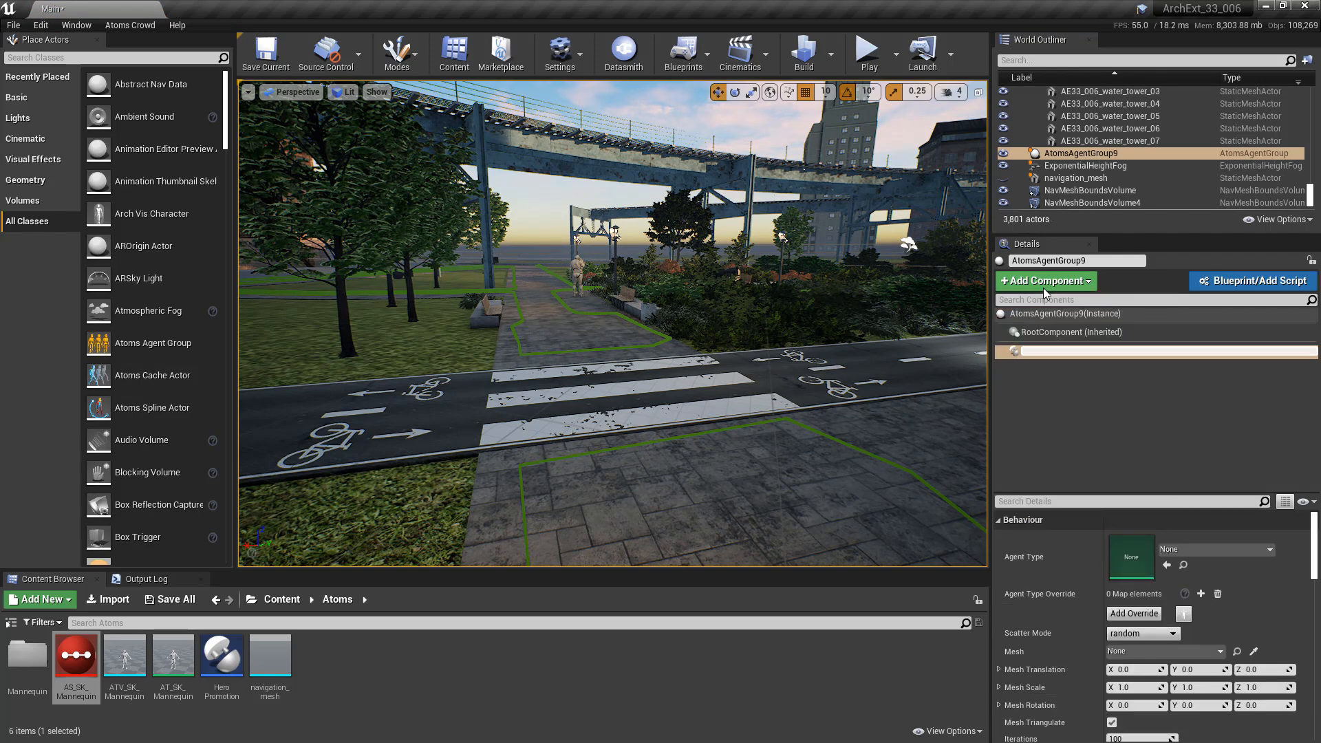
Set the mesh scatter layout's mesh to navigation_mesh and its agent type to AT_SK_Mannequin.
click(1133, 654)
text(navi)
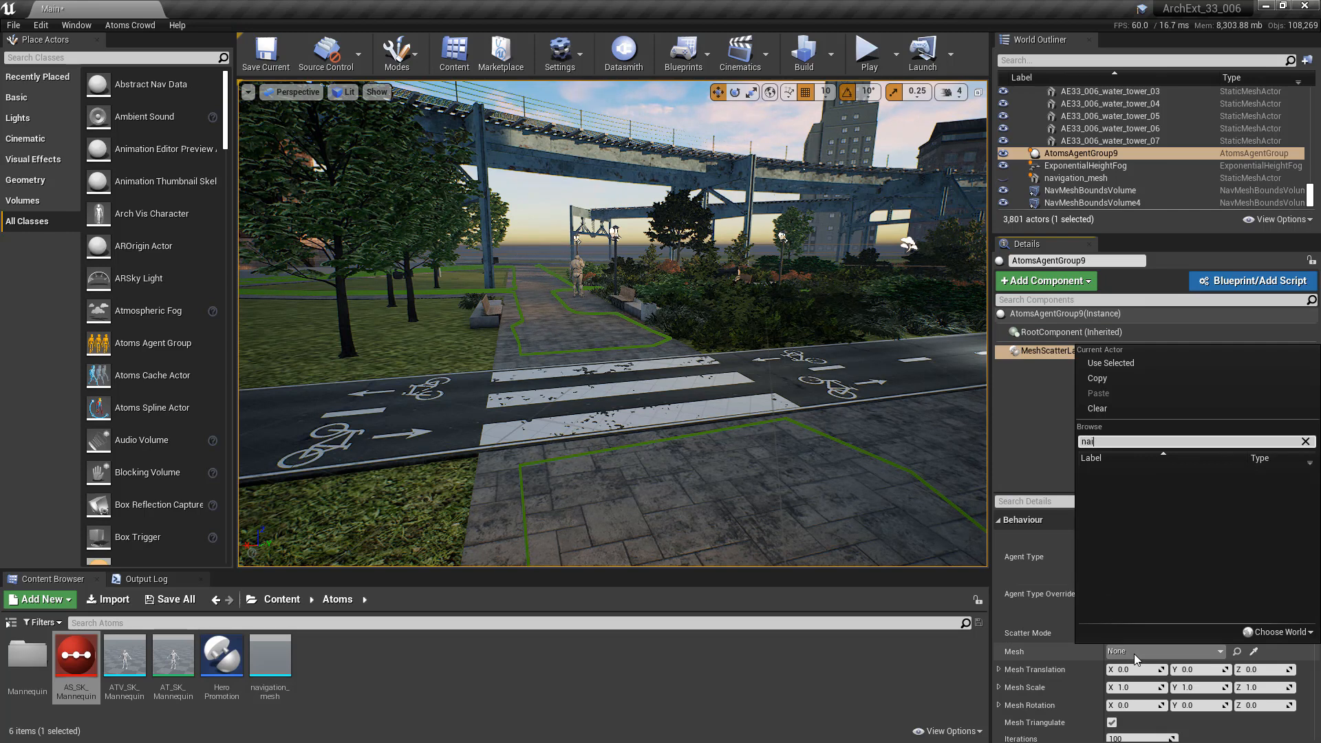
click(1138, 485)
click(1178, 548)
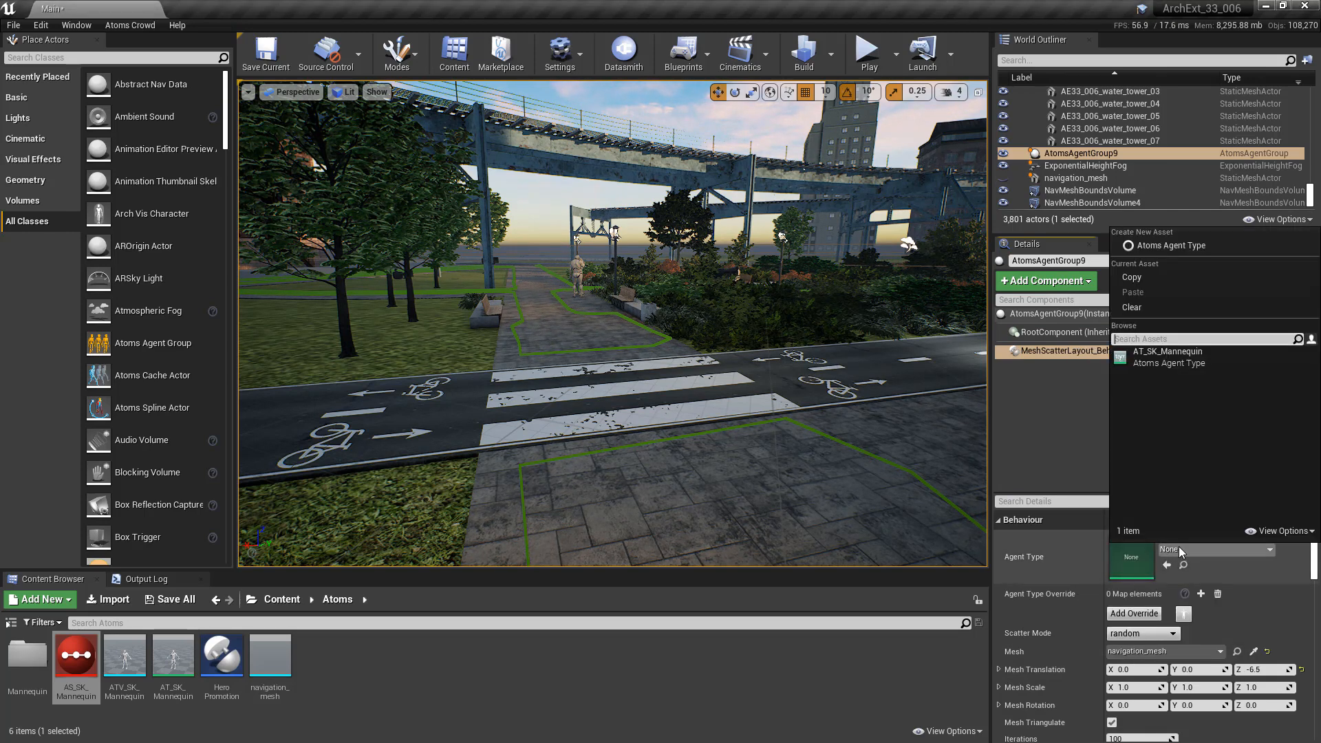
click(1191, 356)
Set the mesh scatter layout's iterations to 800.
scroll(1069, 580, down, 1)
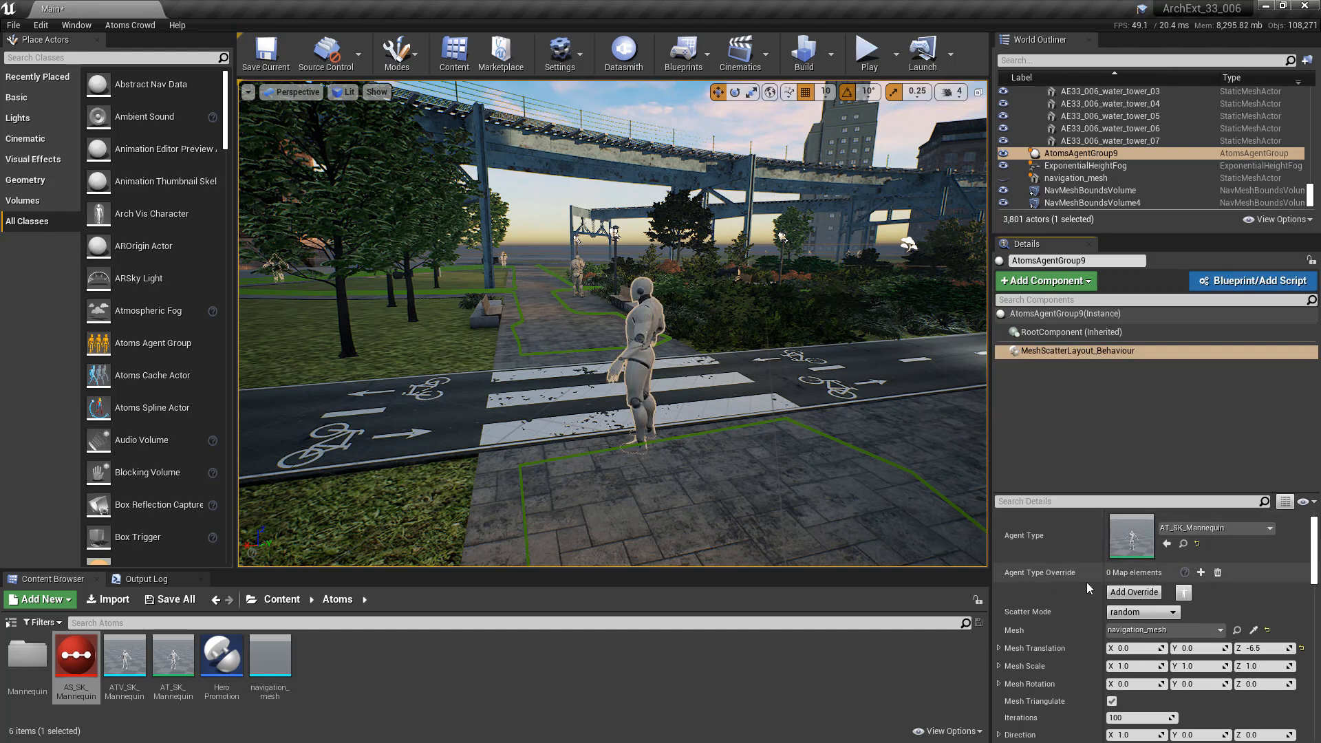
drag(1315, 546, 1315, 557)
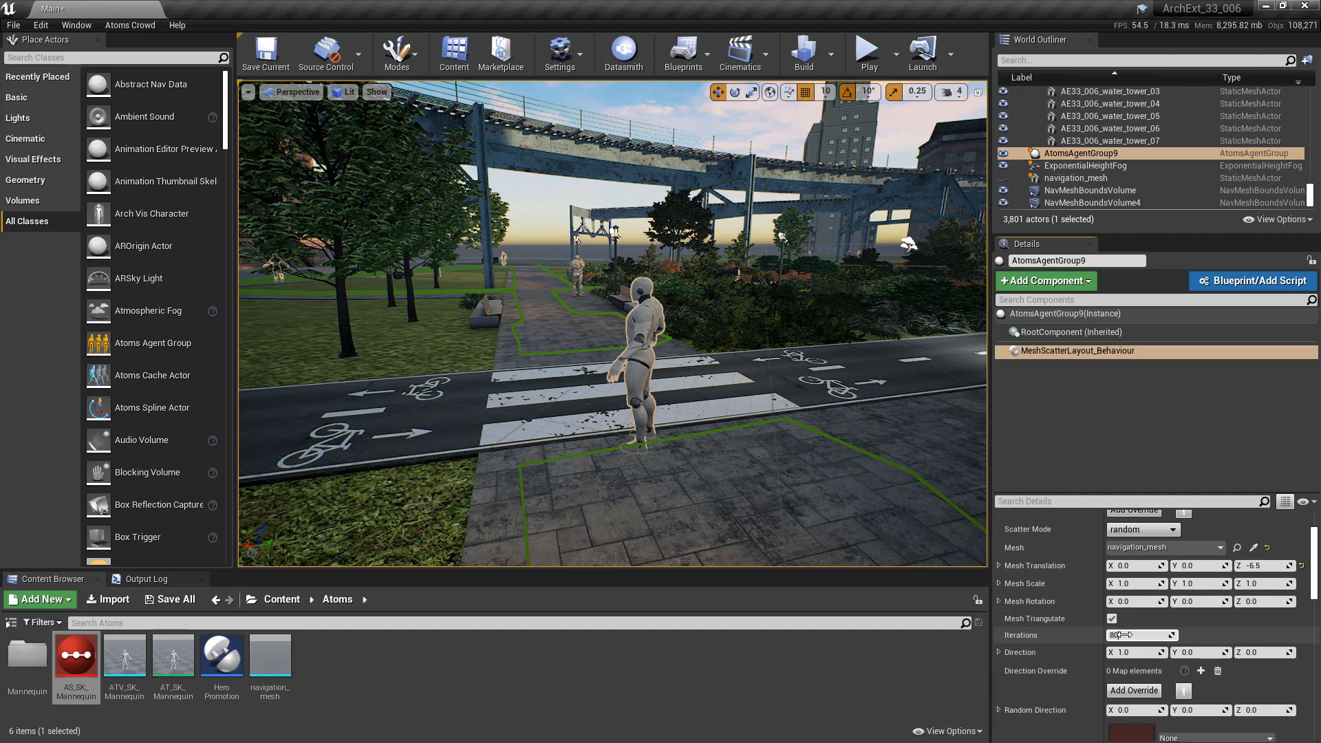
drag(1122, 635, 1156, 634)
scroll(1050, 593, down, 5)
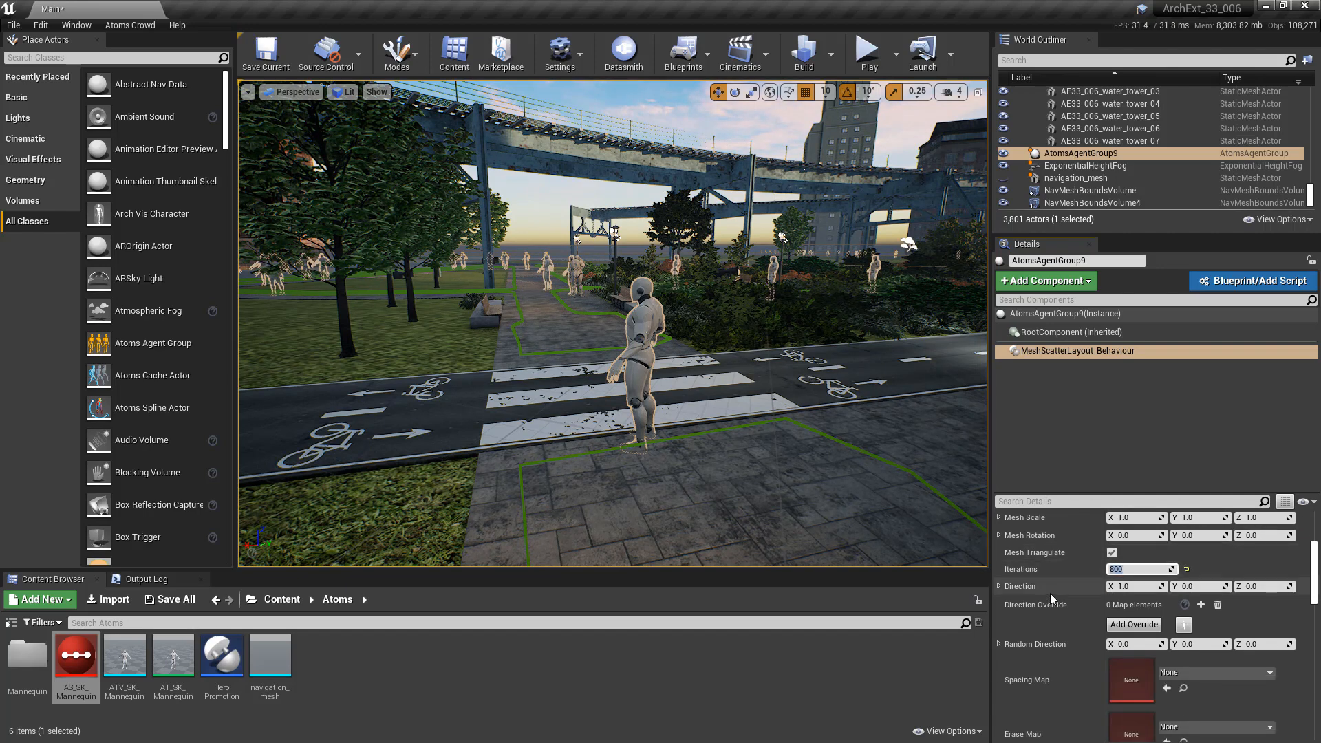
Set the mesh scatter layout's radius to 200 and increase its maximum radius.
scroll(1050, 593, down, 2)
click(1136, 676)
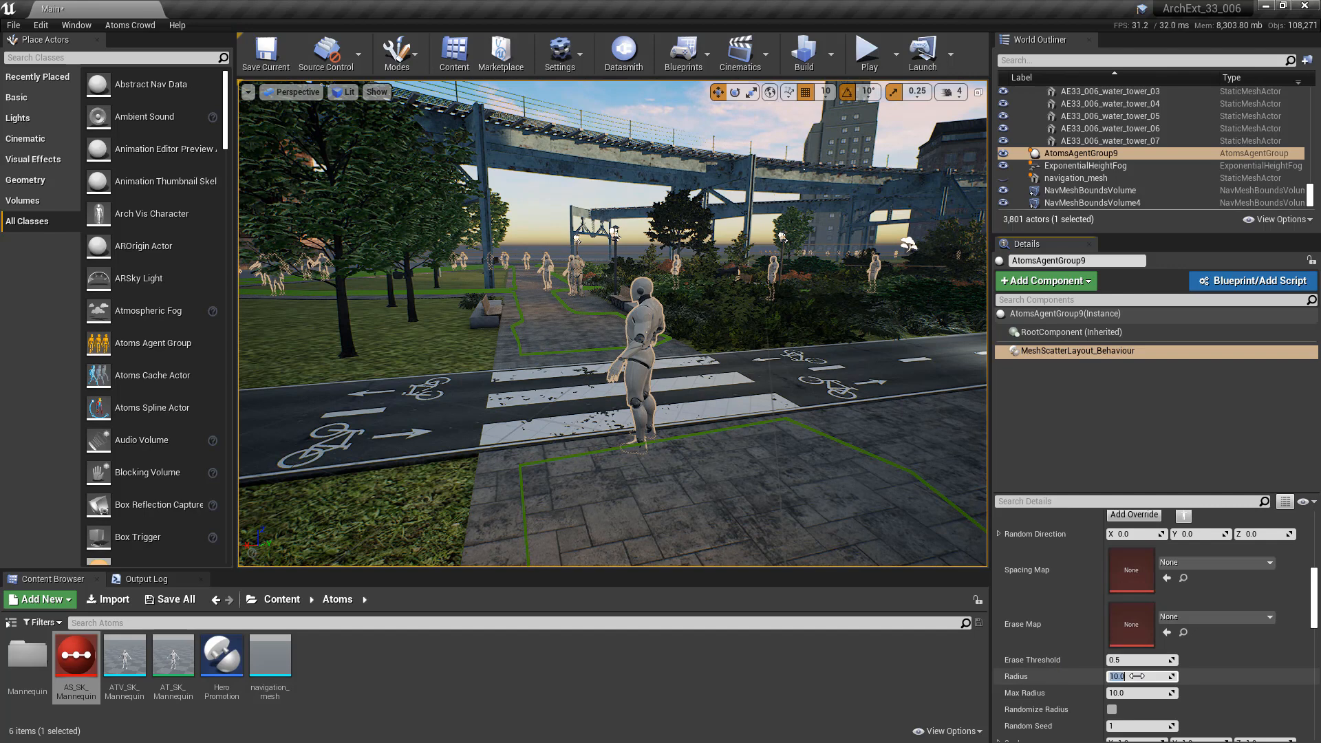
text(200)
key(Tab)
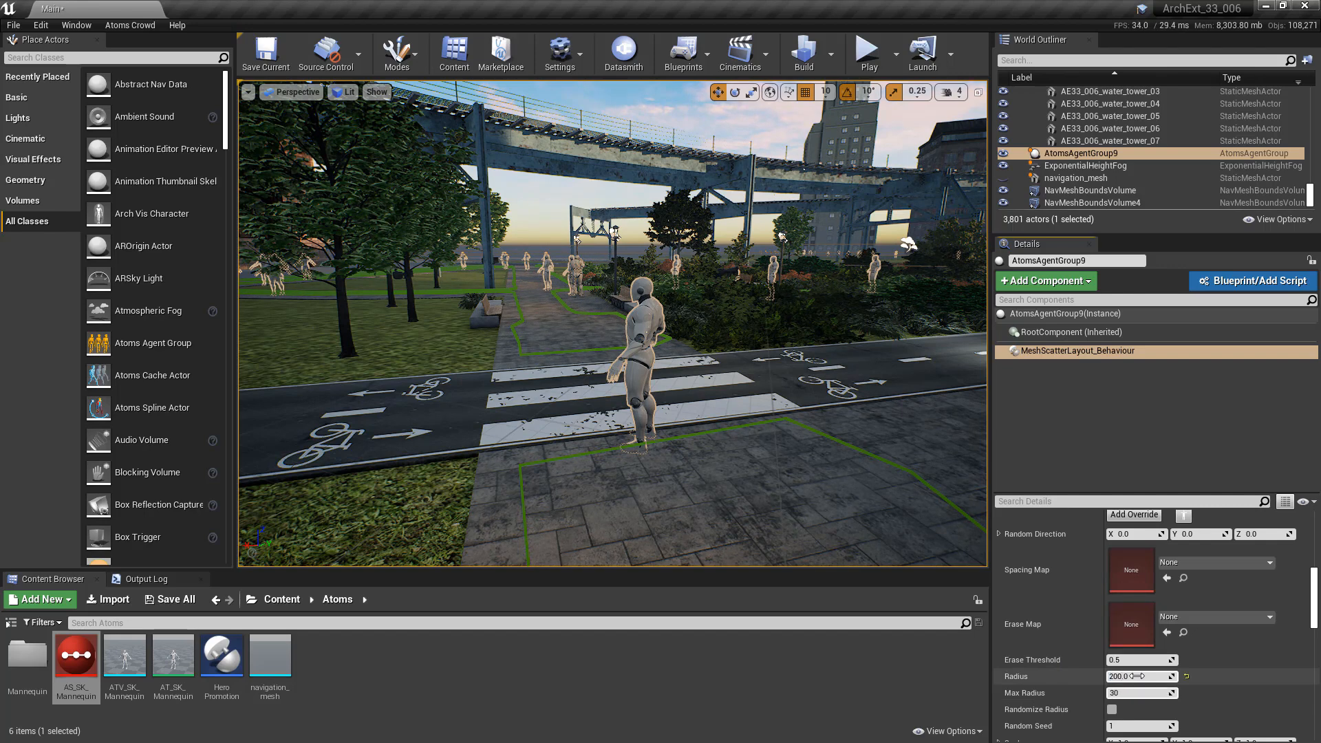
key(Return)
Play the level to check the scattered agents along the park paths, and stop the simulation.
scroll(1054, 620, up, 10)
click(873, 55)
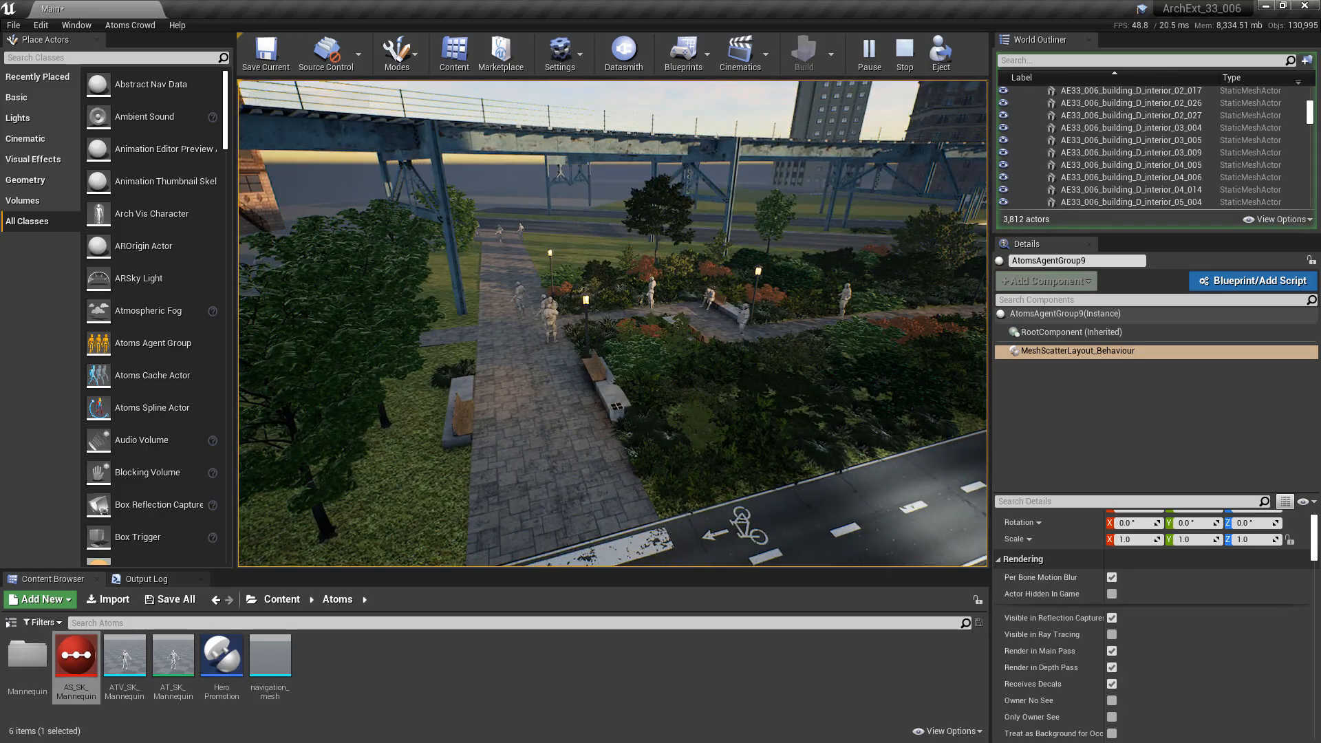
key(Escape)
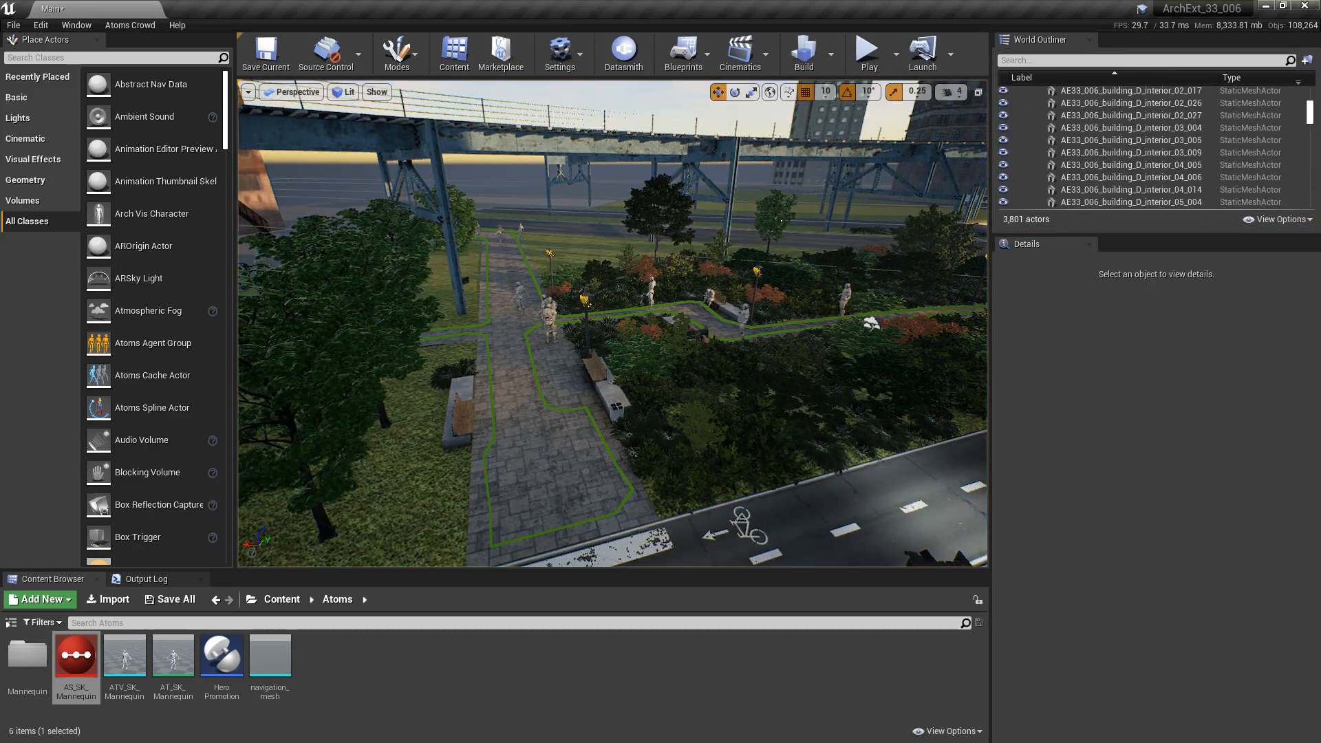
Add a State Machine Behaviour to the scattered agent group and set its state to 1.
click(519, 290)
click(1047, 281)
text(state)
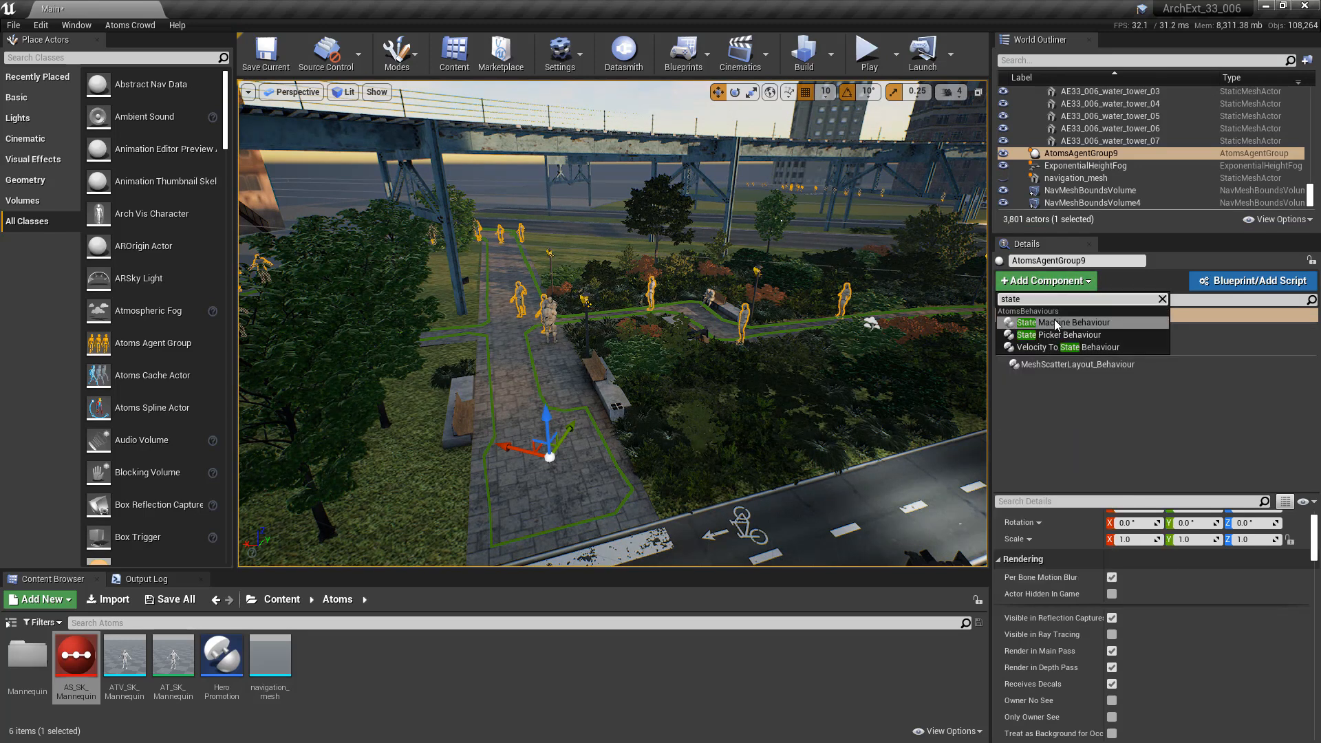
click(1056, 323)
scroll(1076, 557, up, 1)
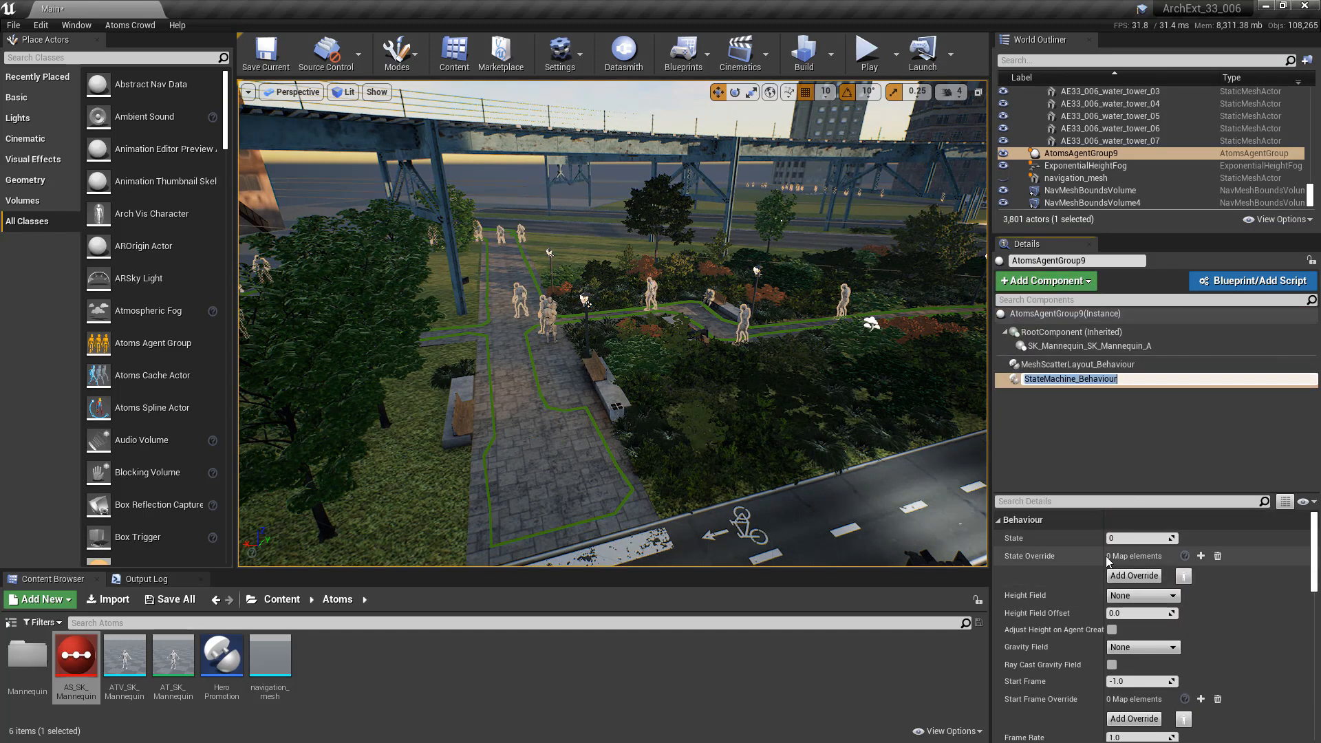
click(1119, 538)
text(1)
key(Tab)
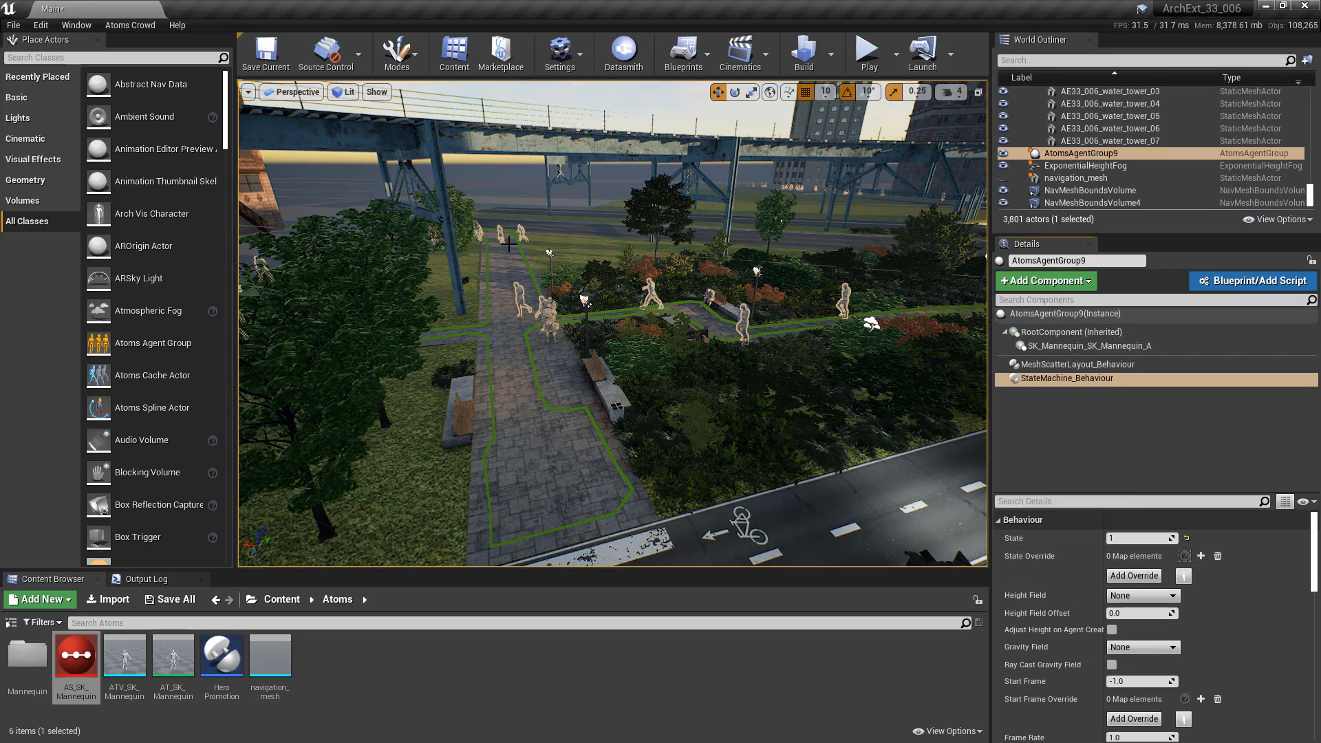
Set the state machine's height field to NavigationMesh and enable Set State on Agent Creation.
scroll(1075, 567, down, 1)
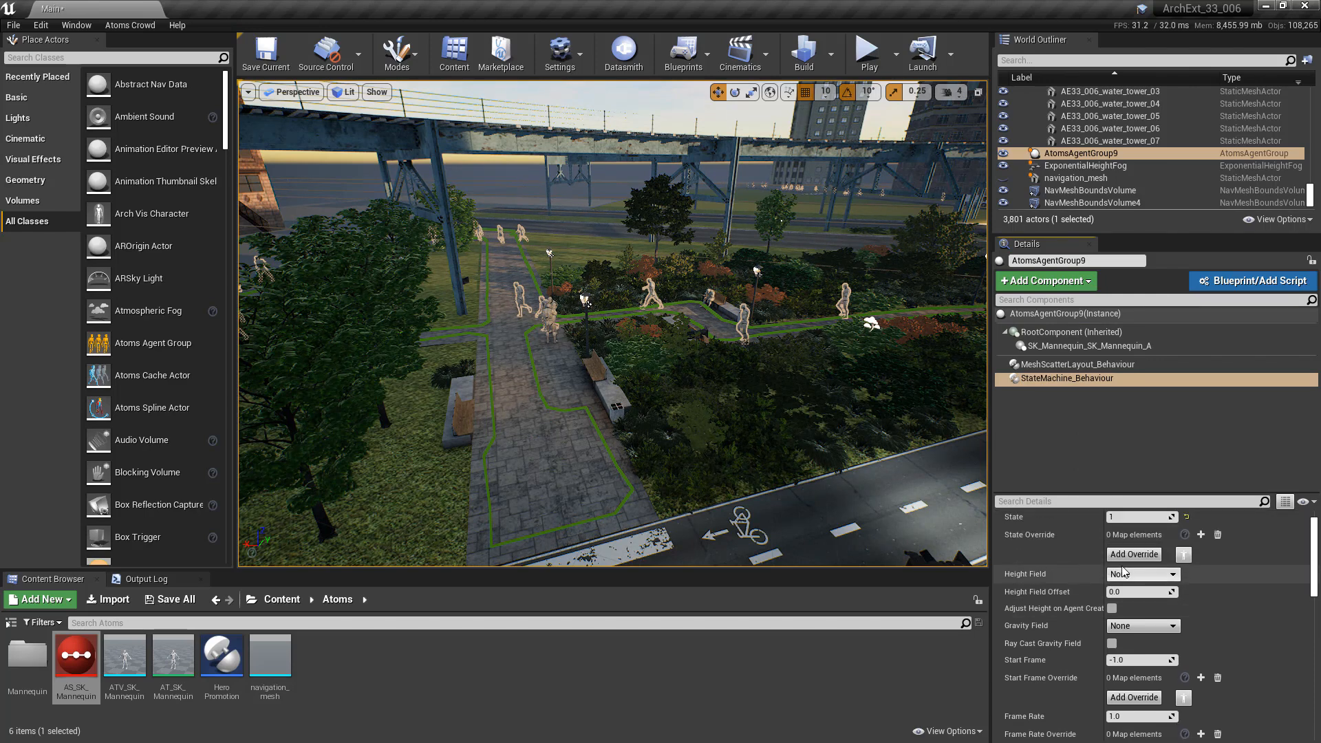
click(1133, 575)
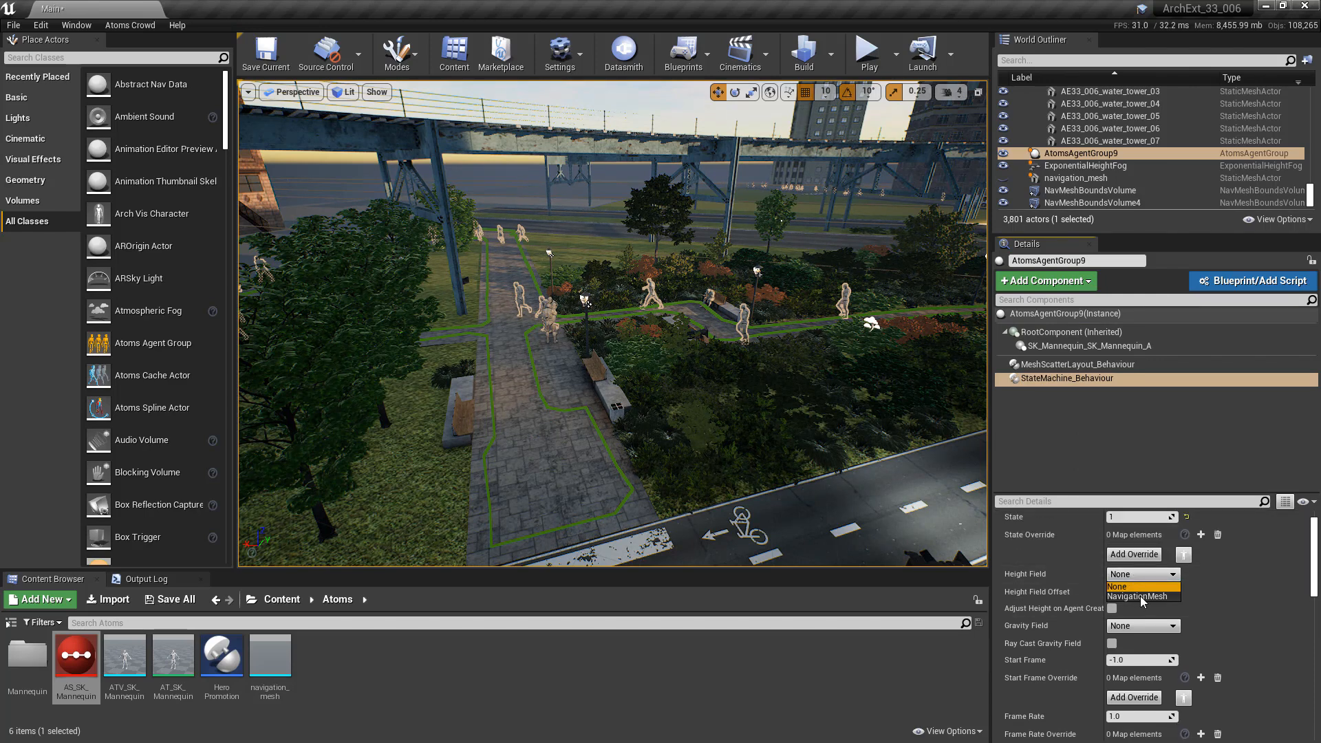
click(1146, 597)
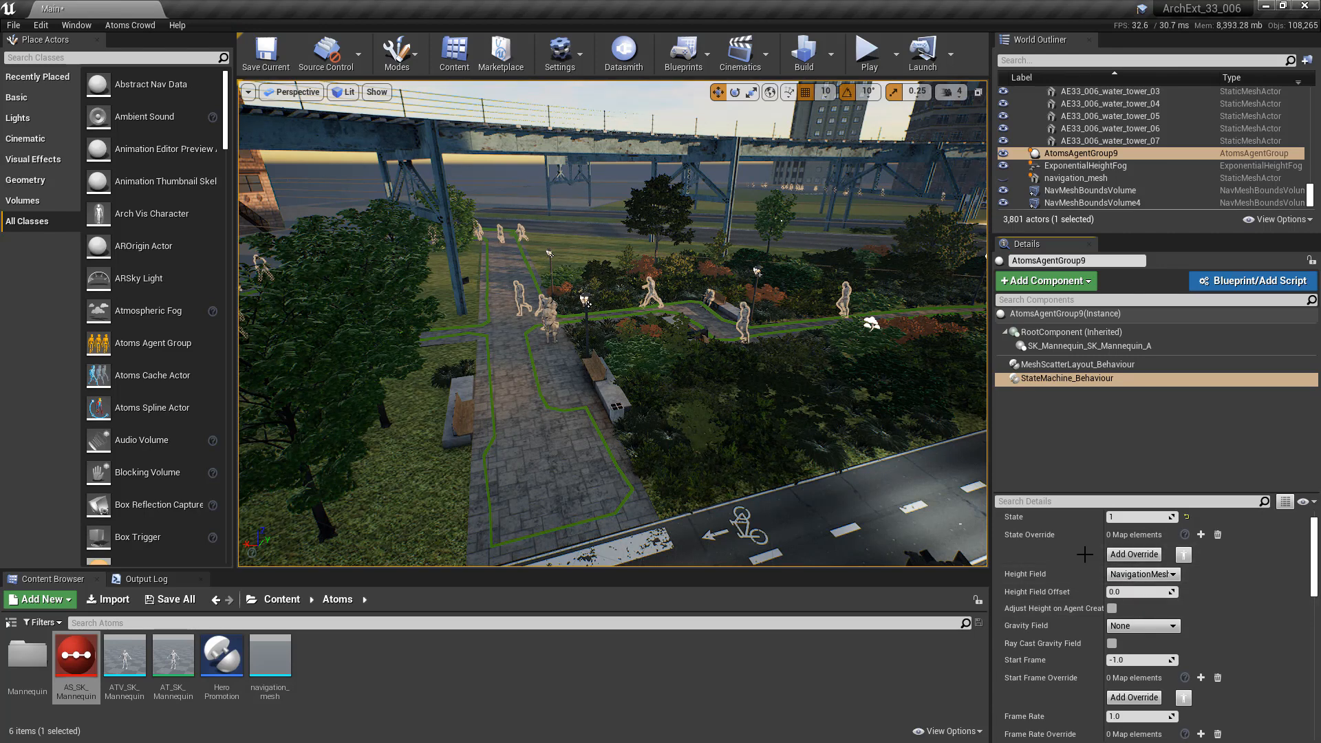
scroll(1067, 555, down, 5)
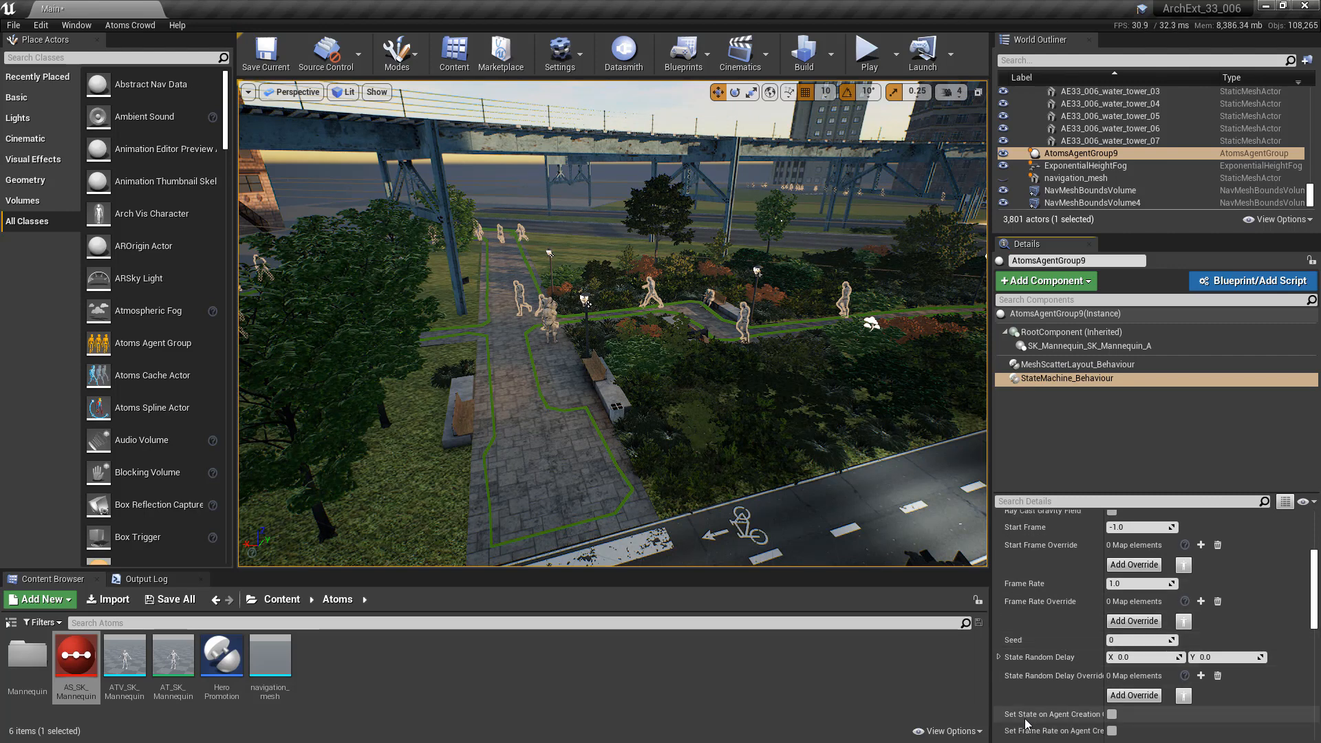
click(1112, 715)
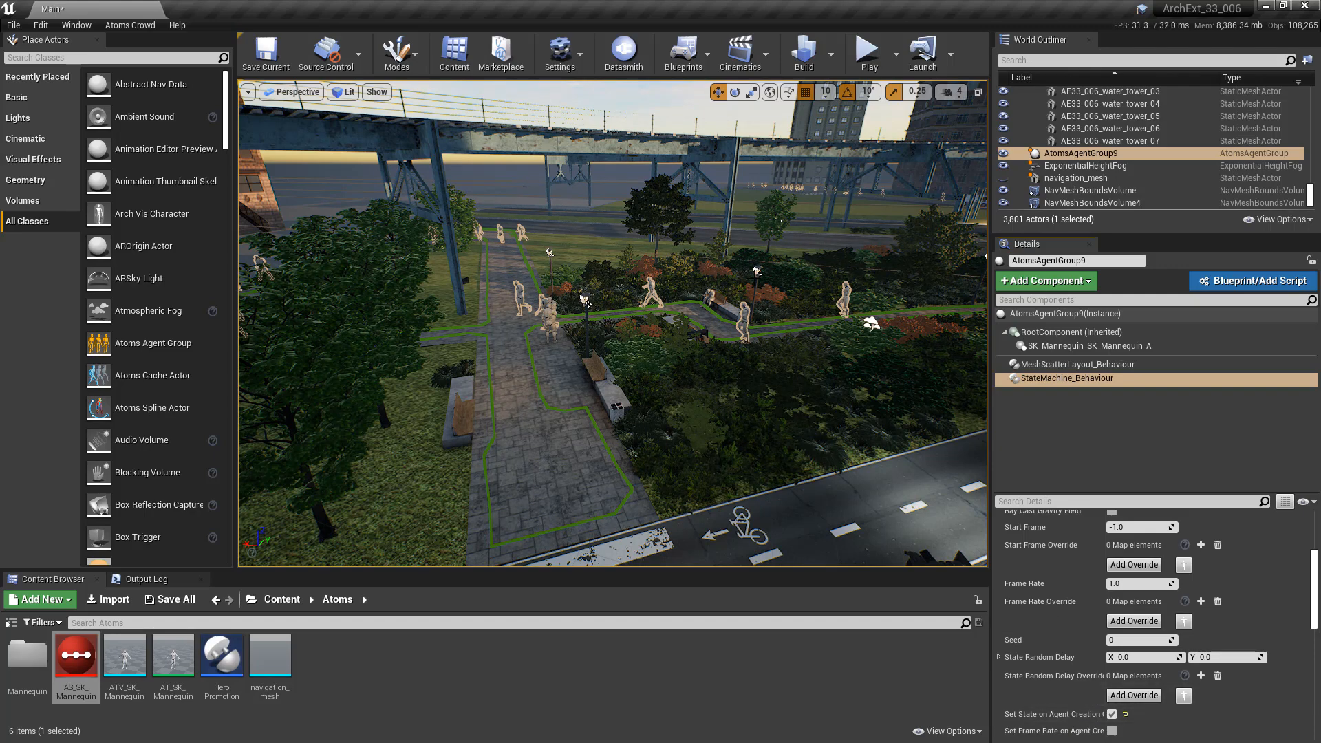
Play the level to check the agents' motion with the state machine behaviour.
click(871, 66)
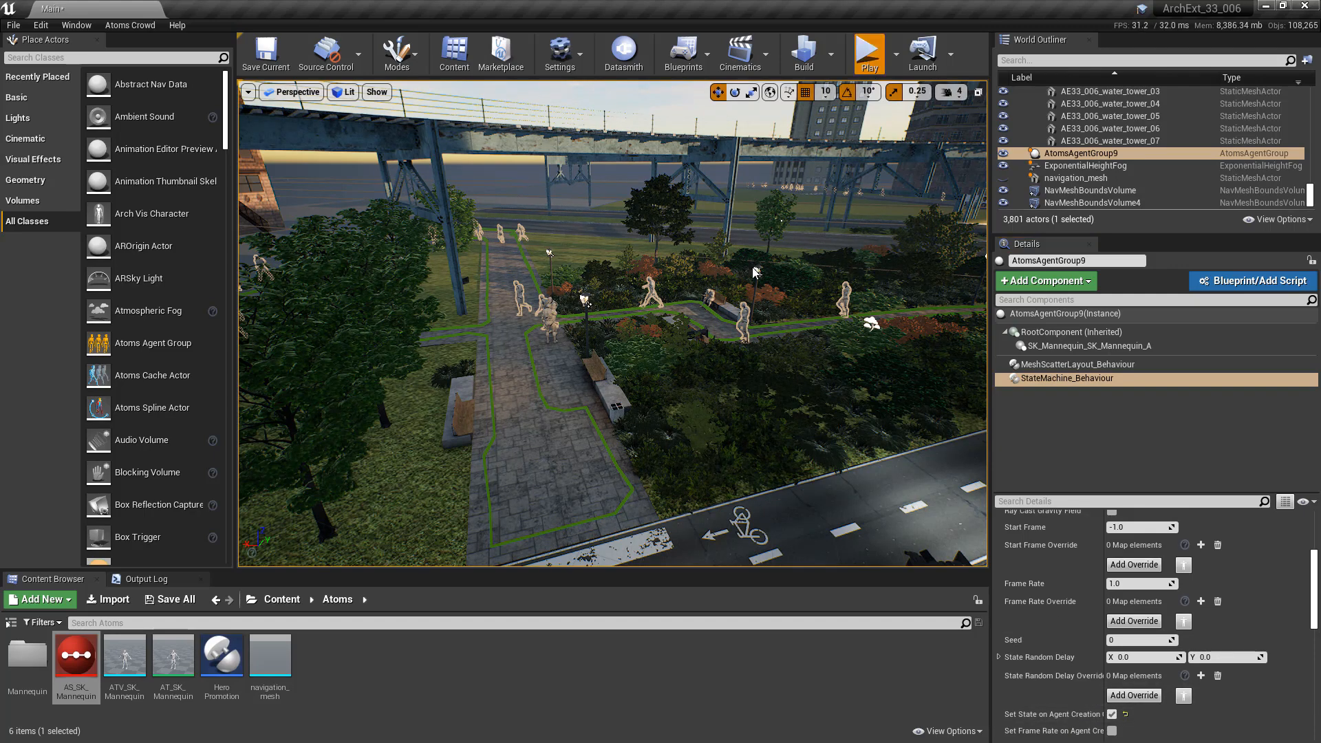
Fly through the park in the running simulation to watch the crowd agents, and end the simulation.
key(w)
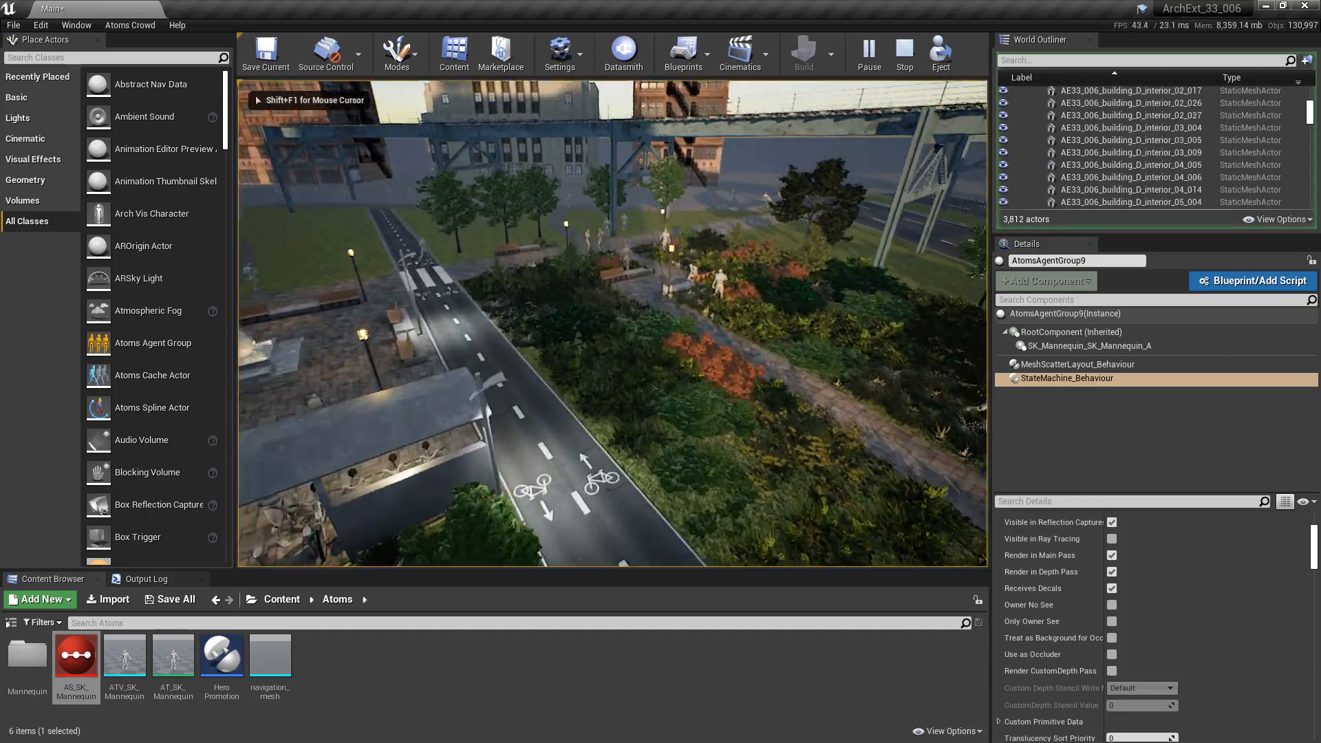
key(w)
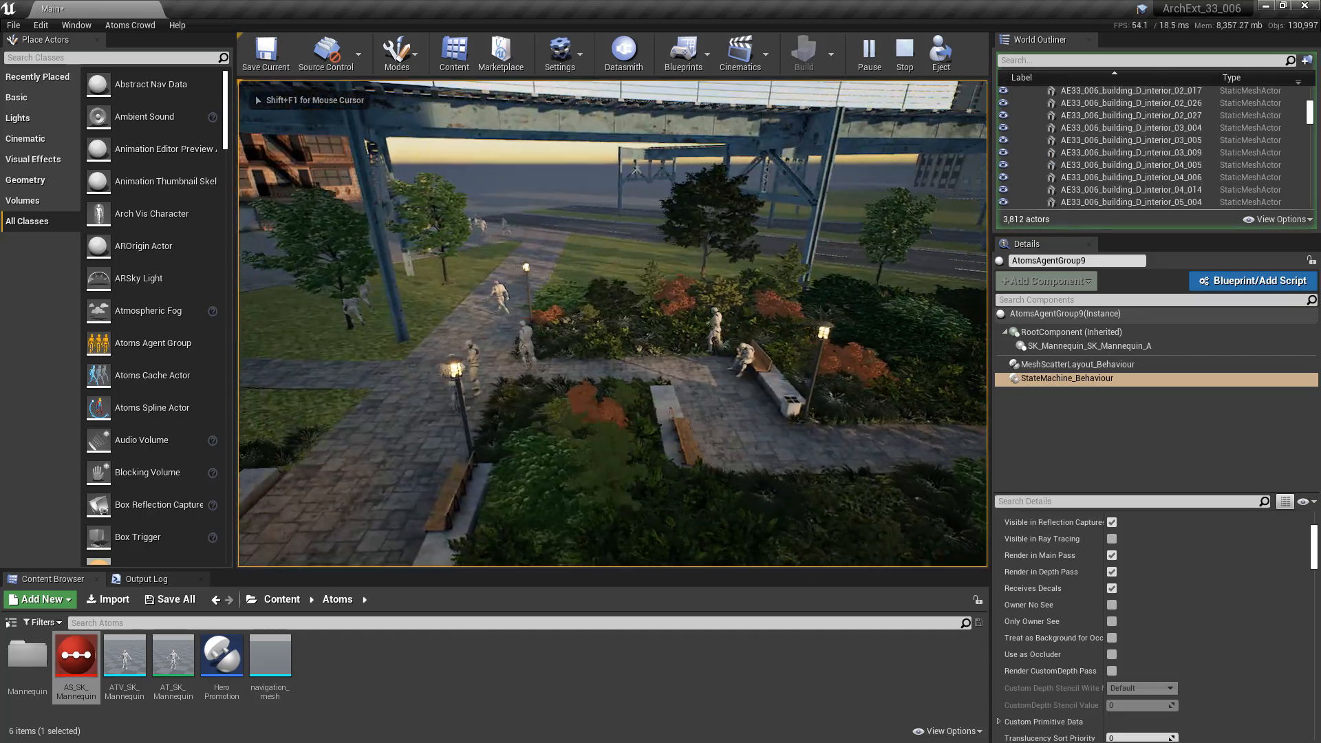
key(s)
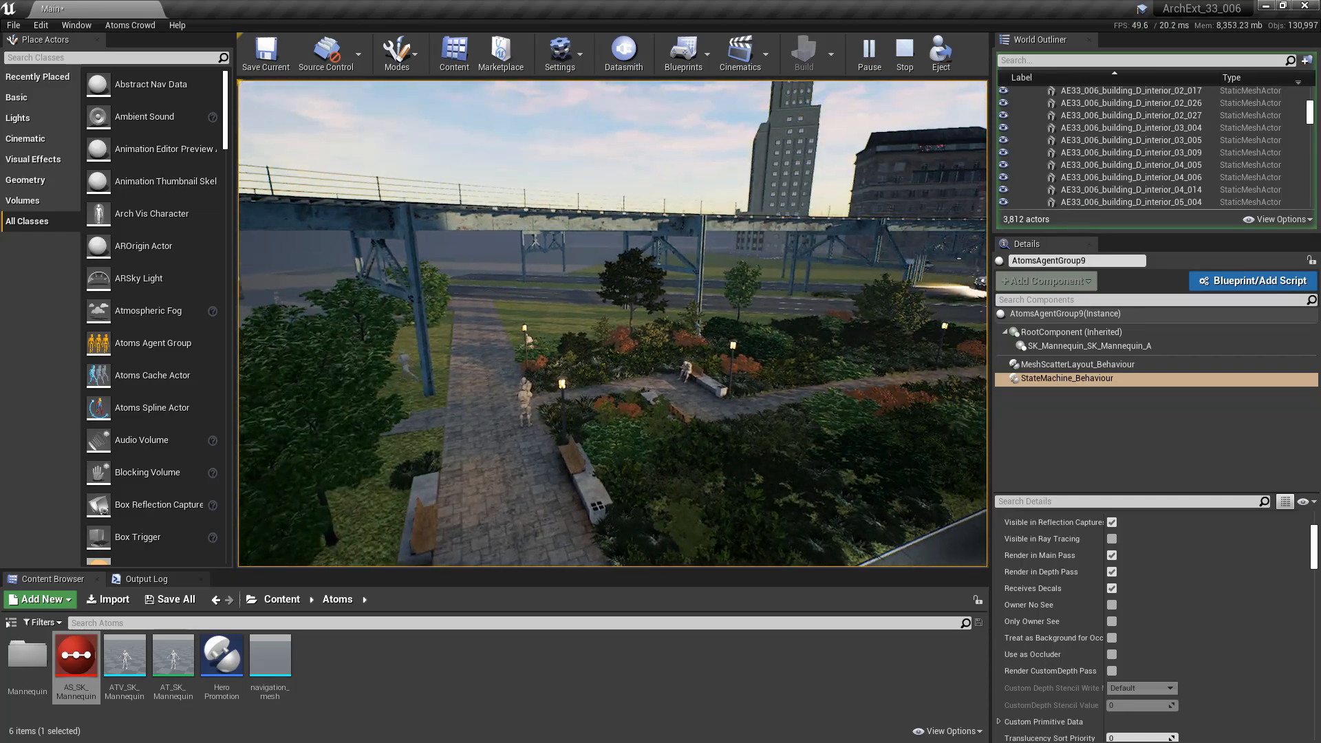
key(Escape)
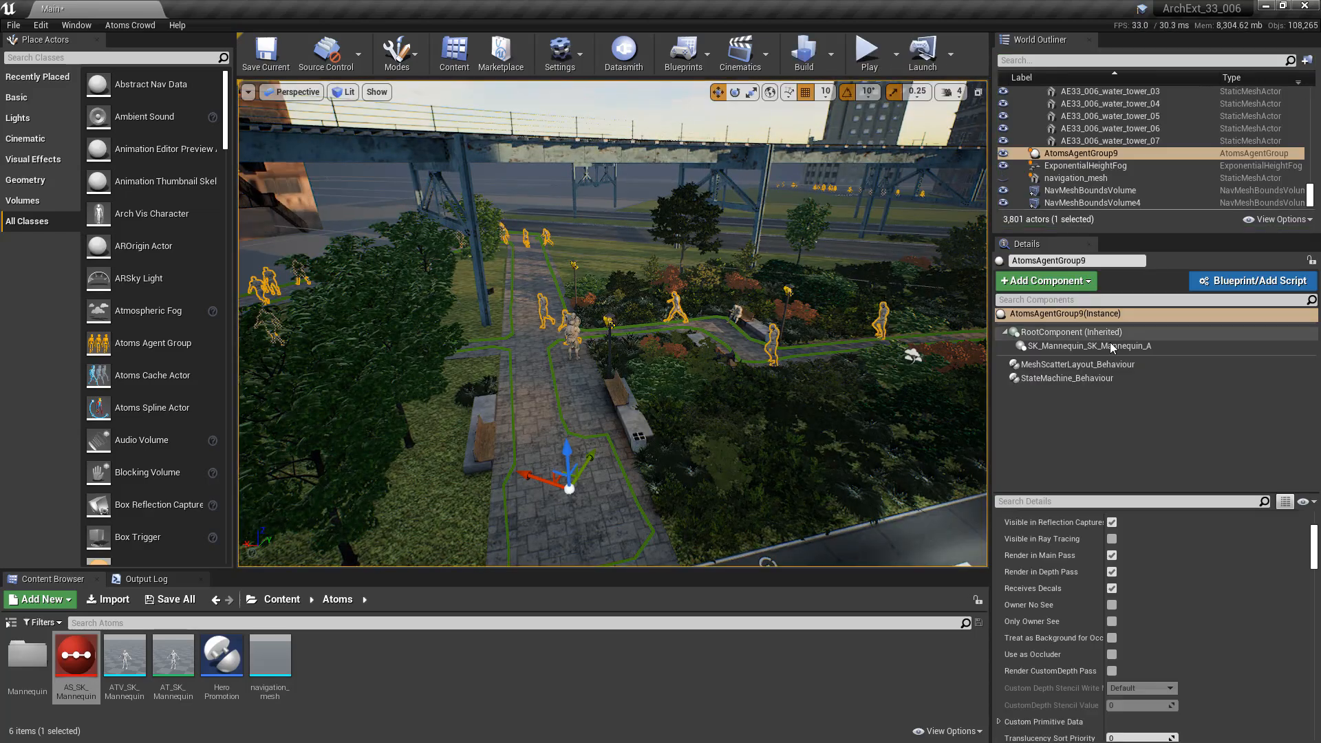
Add a Navigation Behaviour component to AtomsAgentGroup9.
click(1042, 281)
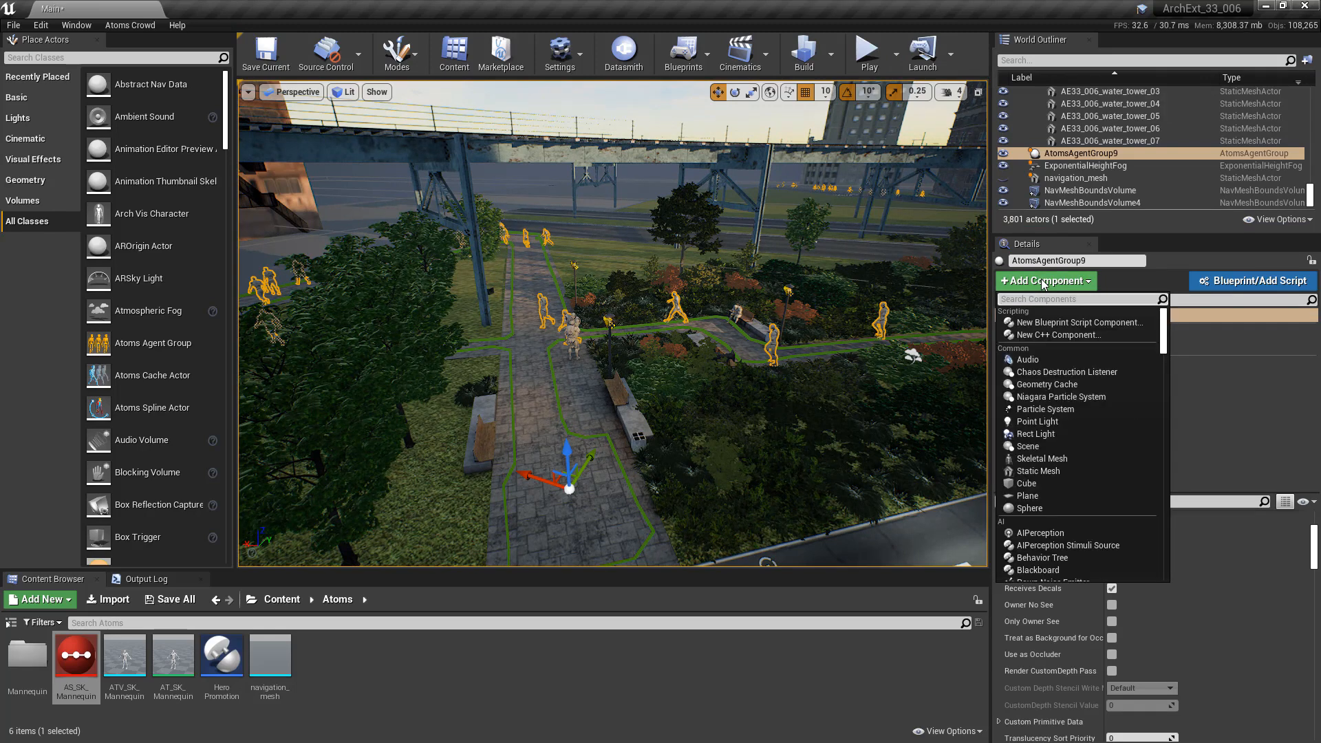
text(navi)
click(1054, 319)
scroll(1059, 556, up, 3)
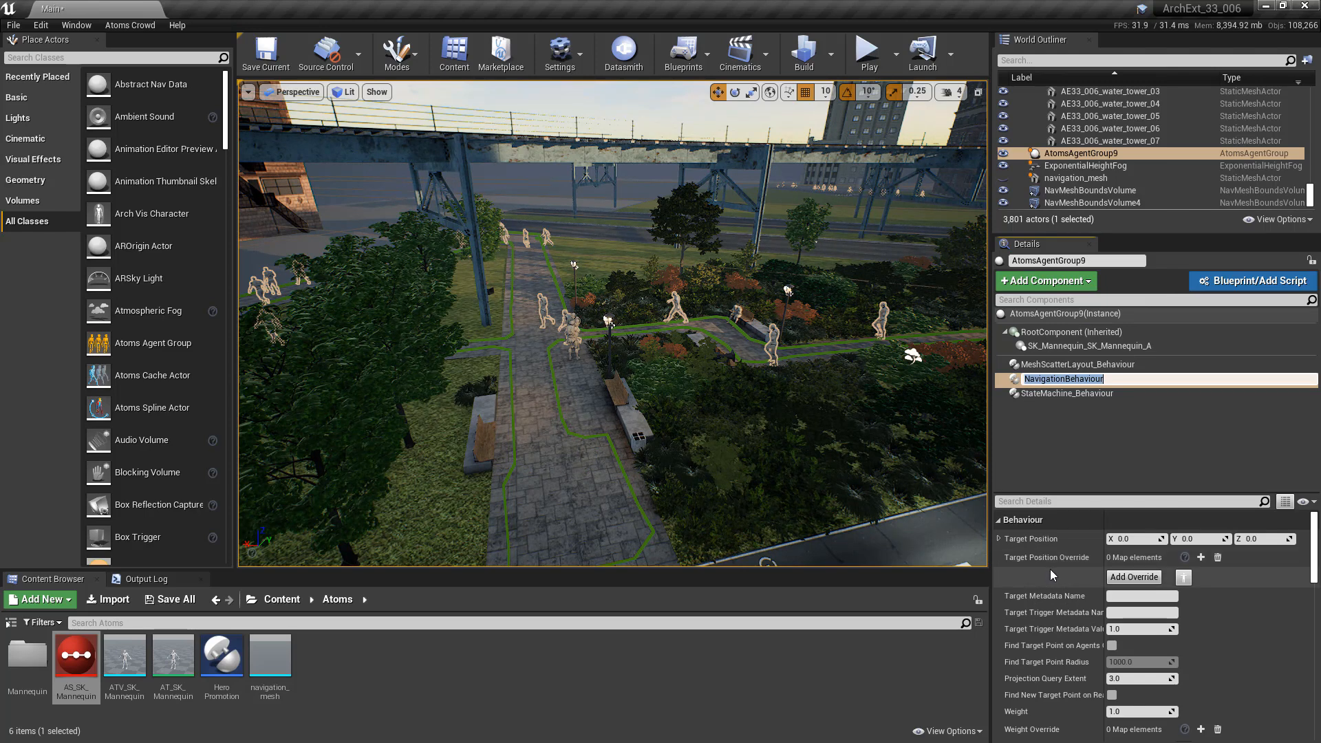
Enable finding a target point on the agents in the navigation behaviour and set Find Target Point Radius to 12000.
scroll(1063, 582, down, 1)
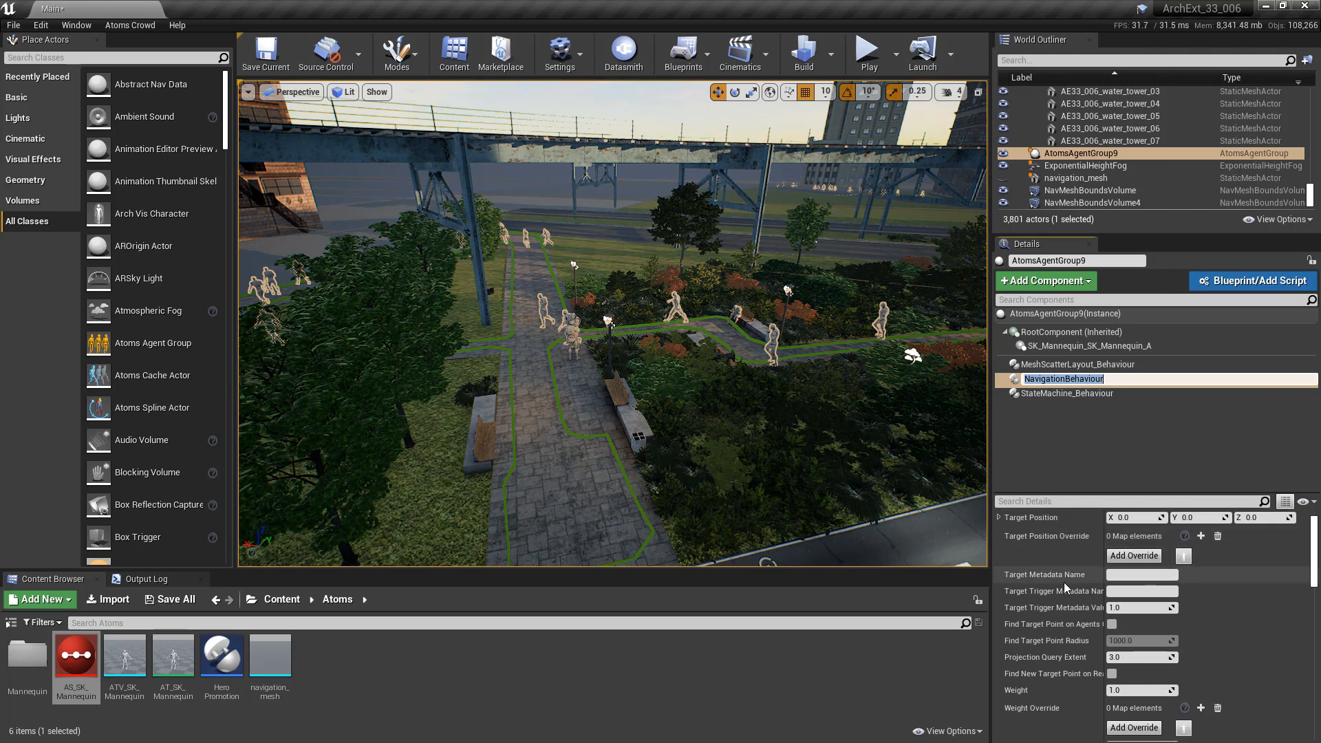
scroll(1063, 596, down, 1)
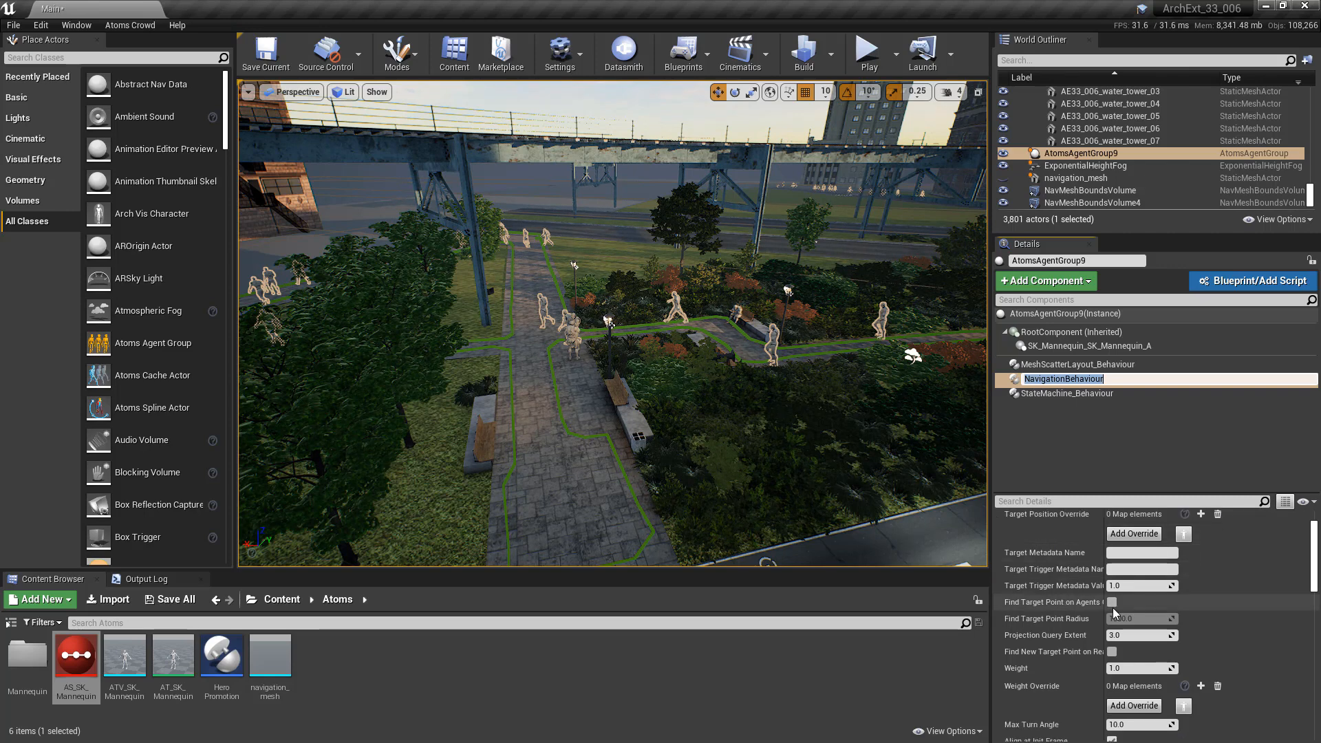
click(1113, 604)
scroll(1061, 575, down, 1)
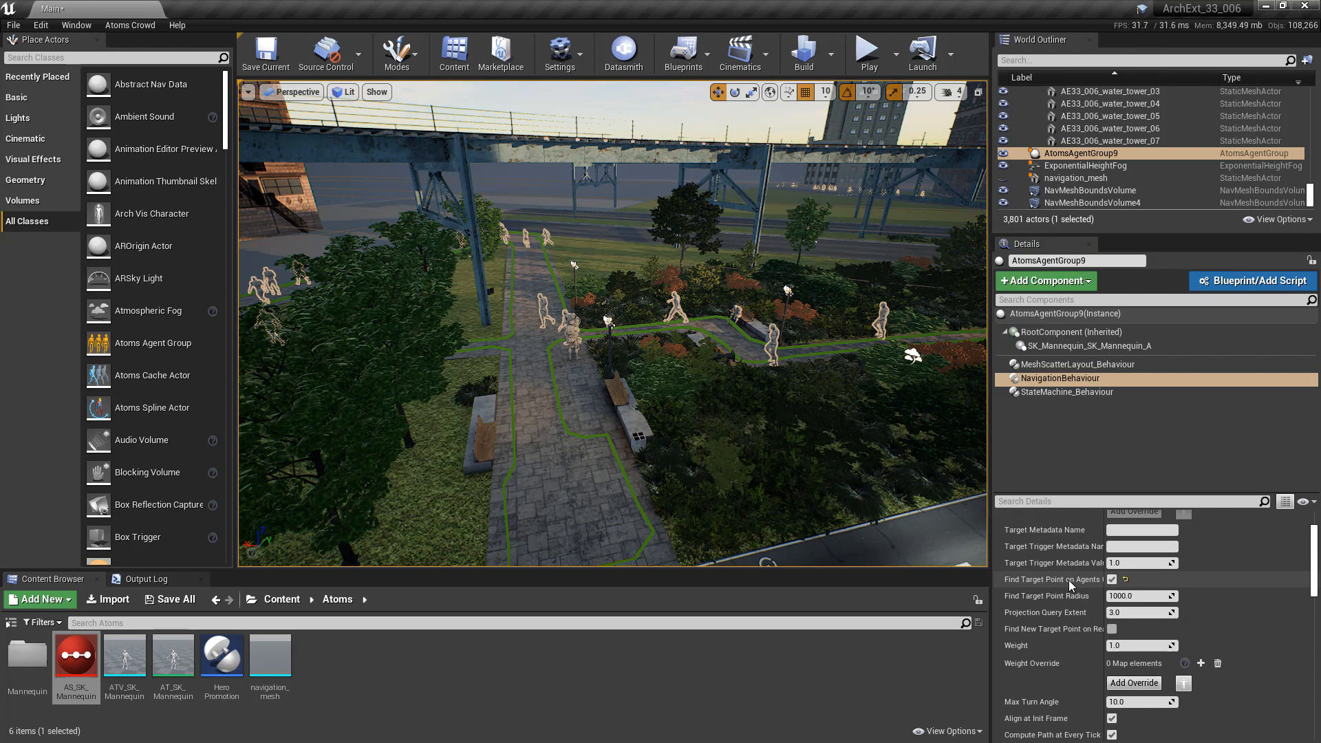
click(1122, 596)
text(12000)
key(Tab)
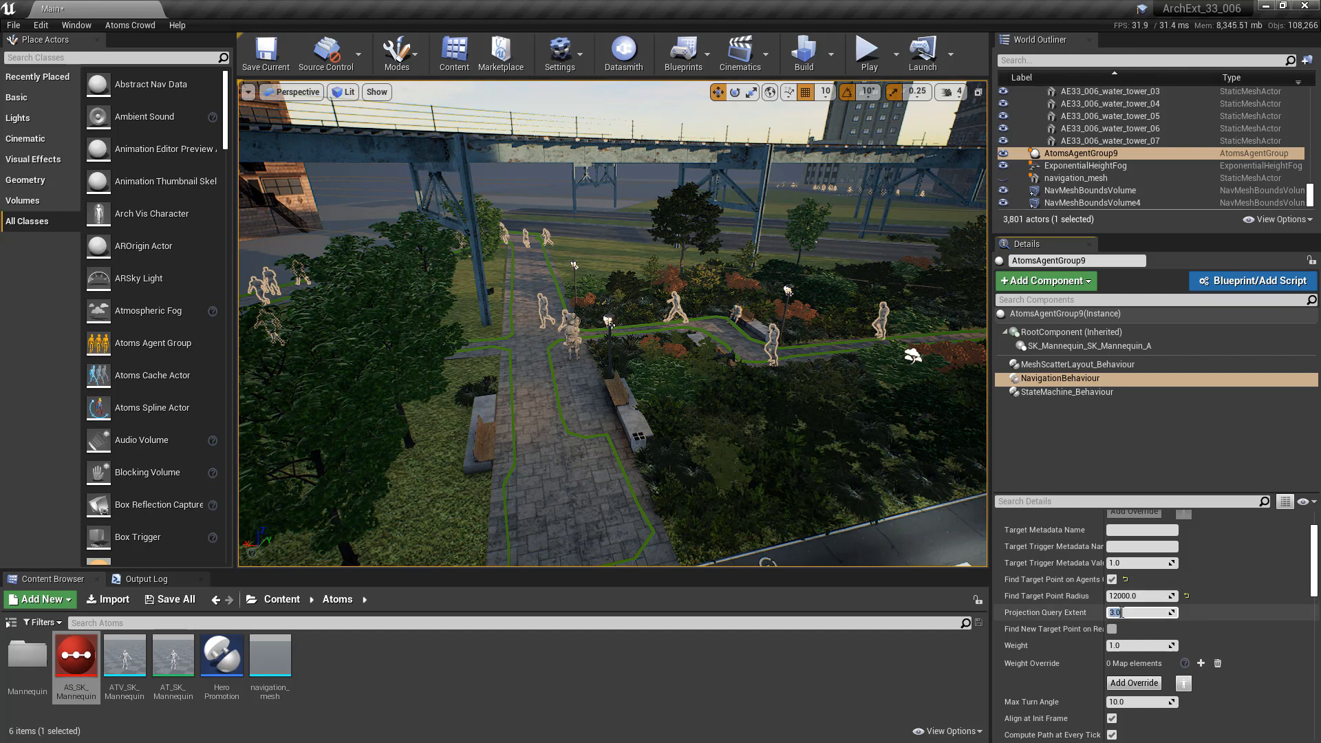
Set the navigation behaviour's Projection Query Extent to 2 and enable its Find New Target Point option.
text(2)
key(Return)
scroll(1032, 606, down, 1)
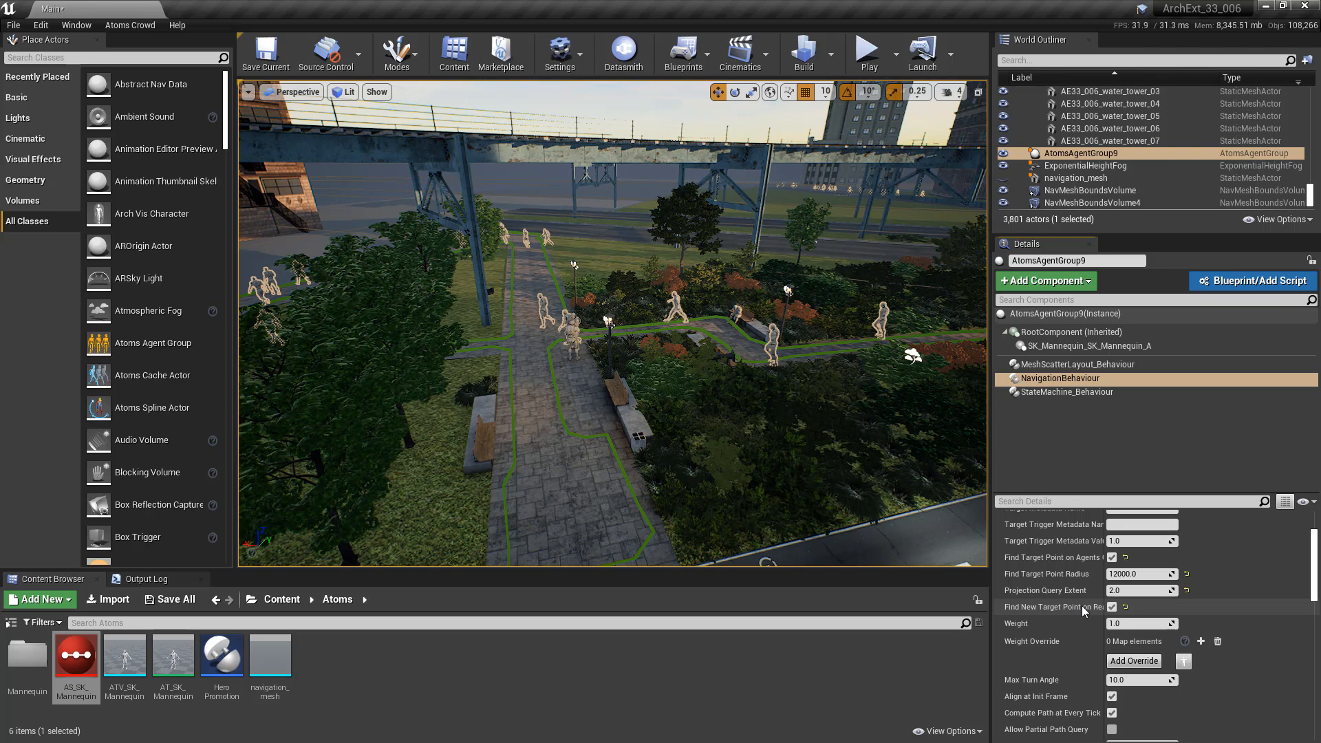
scroll(1081, 606, down, 1)
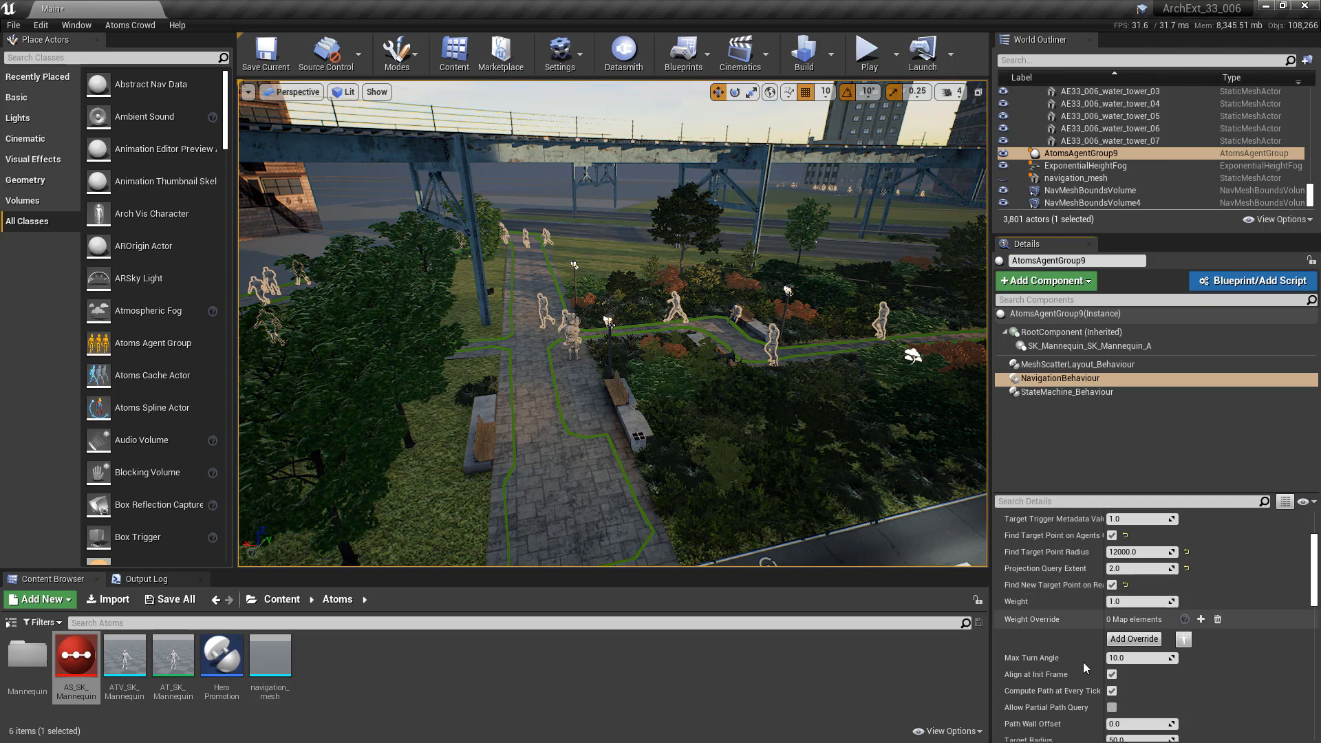
click(1122, 659)
text(1000)
key(Tab)
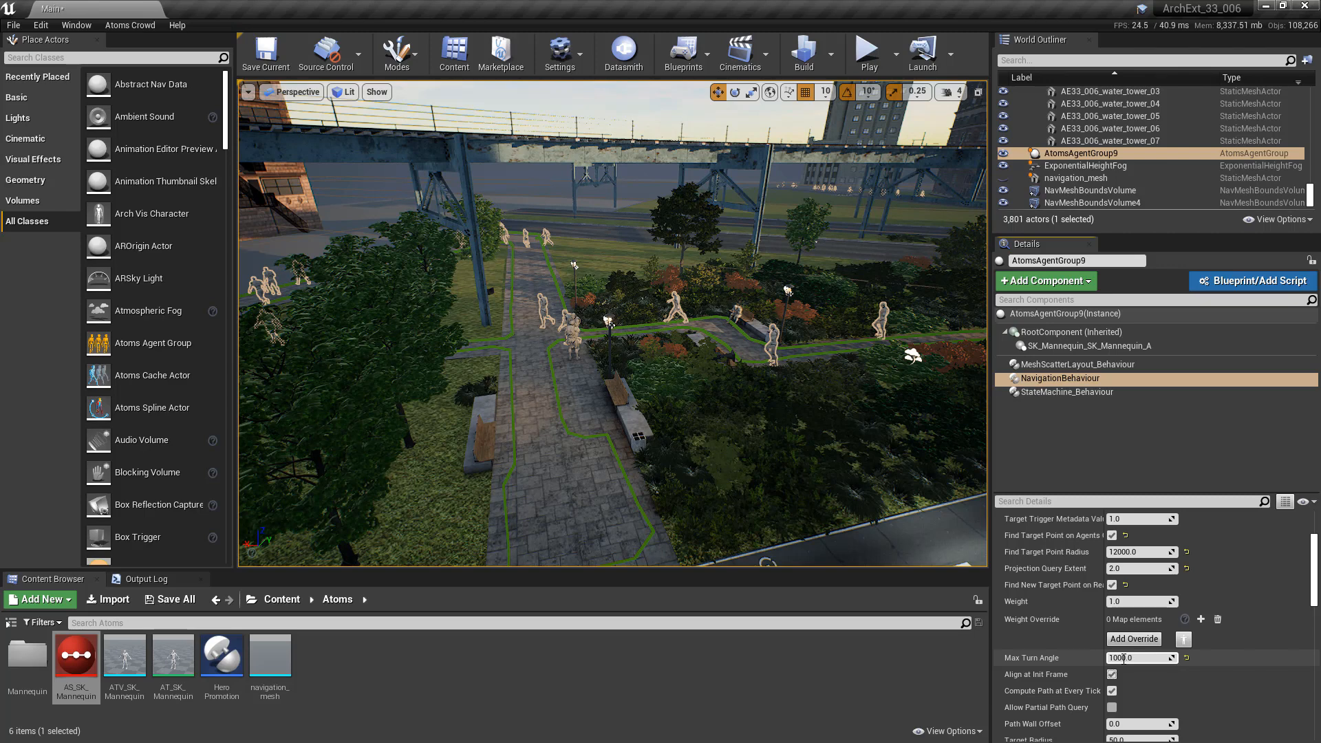
Set the navigation behaviour's Max Turn Angle to 100.
click(1137, 654)
text(1)
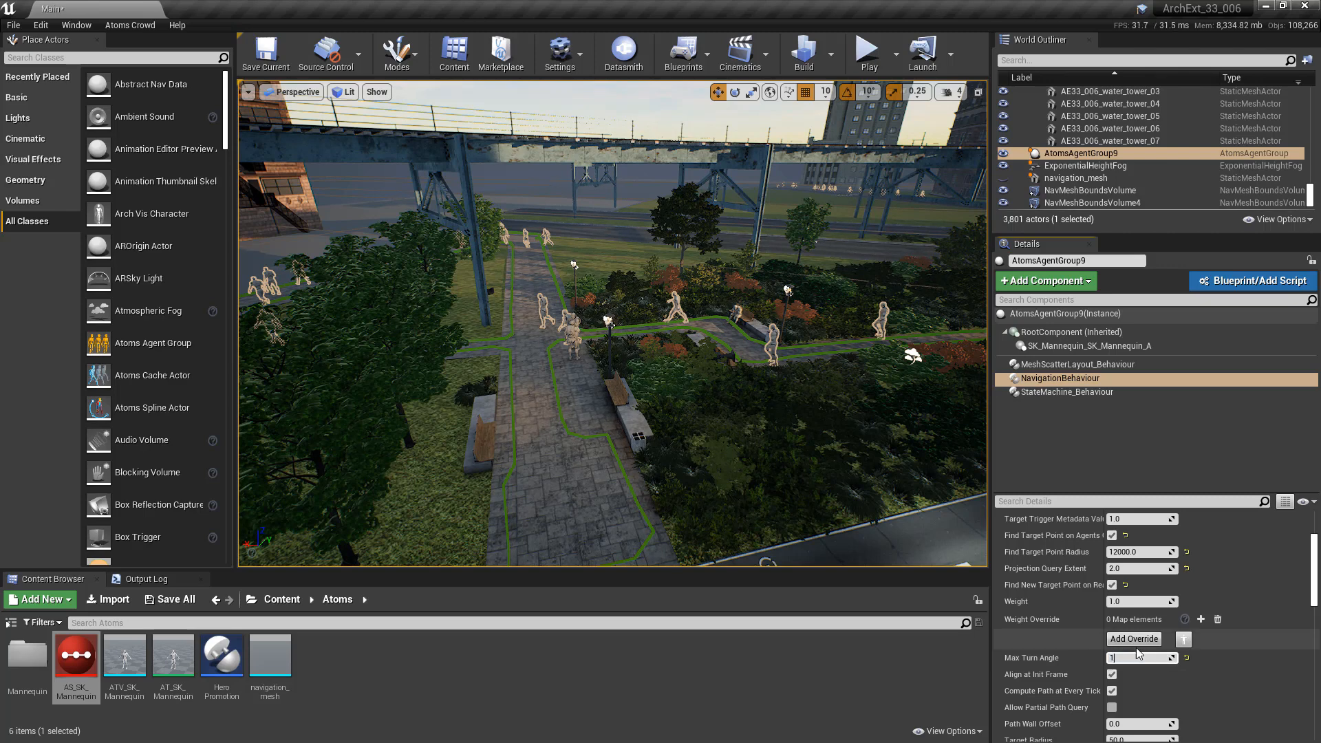
text(00)
key(Return)
Set the navigation behaviour's Target Radius to 500 and enable Allow Partial Path Query.
scroll(1053, 609, down, 2)
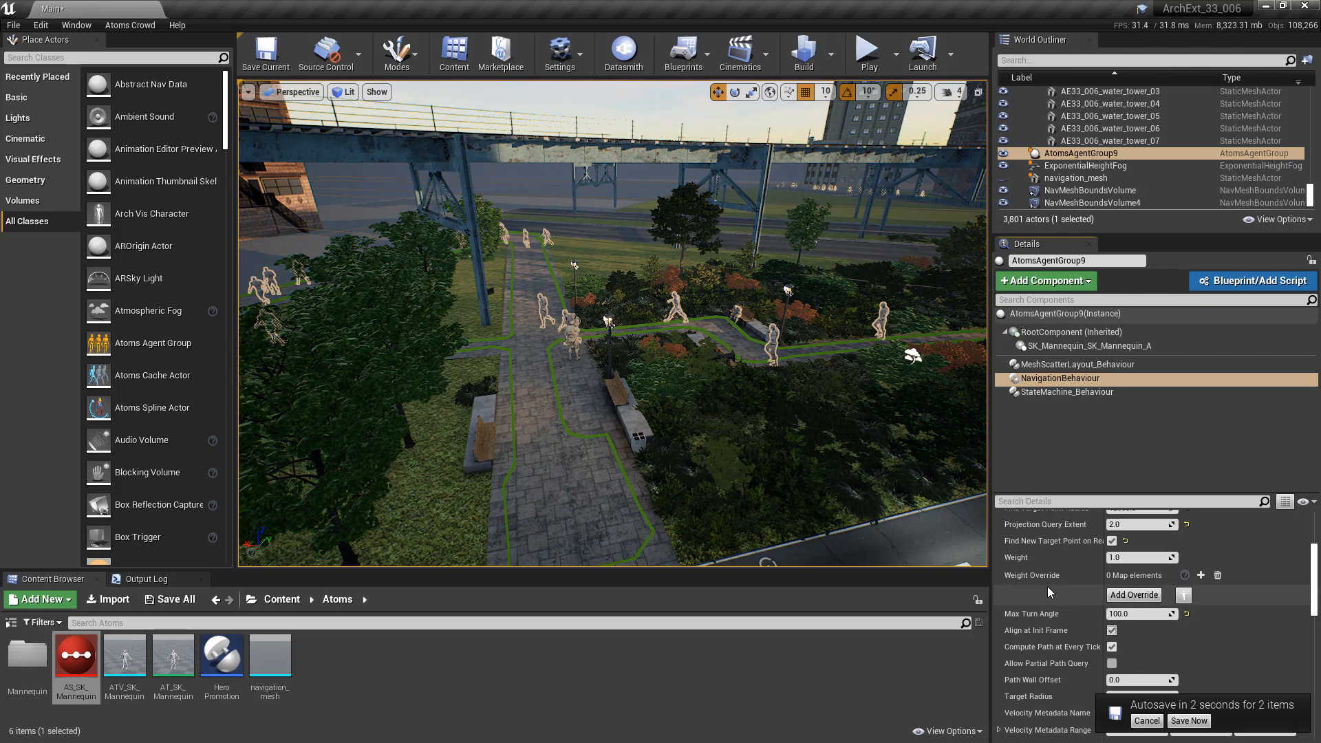
scroll(1186, 620, down, 1)
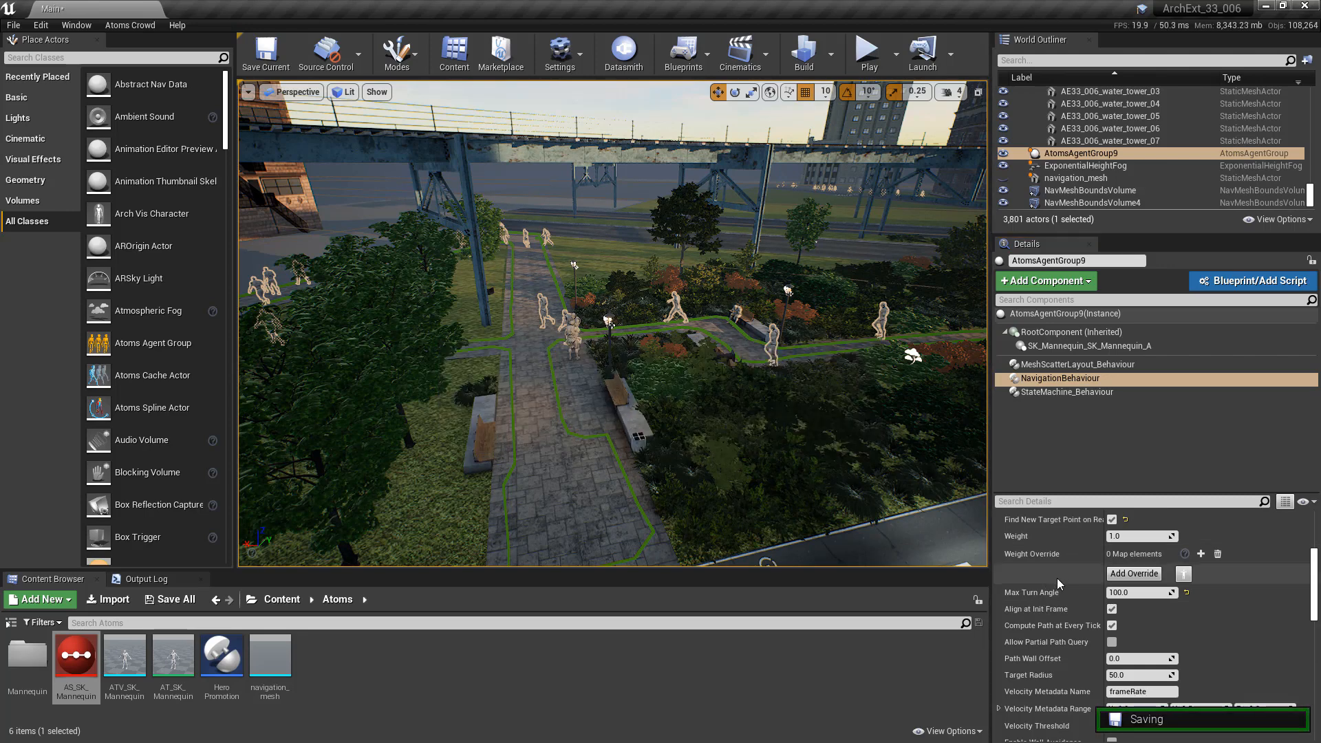
scroll(1067, 604, down, 1)
click(1125, 652)
text(500)
key(Tab)
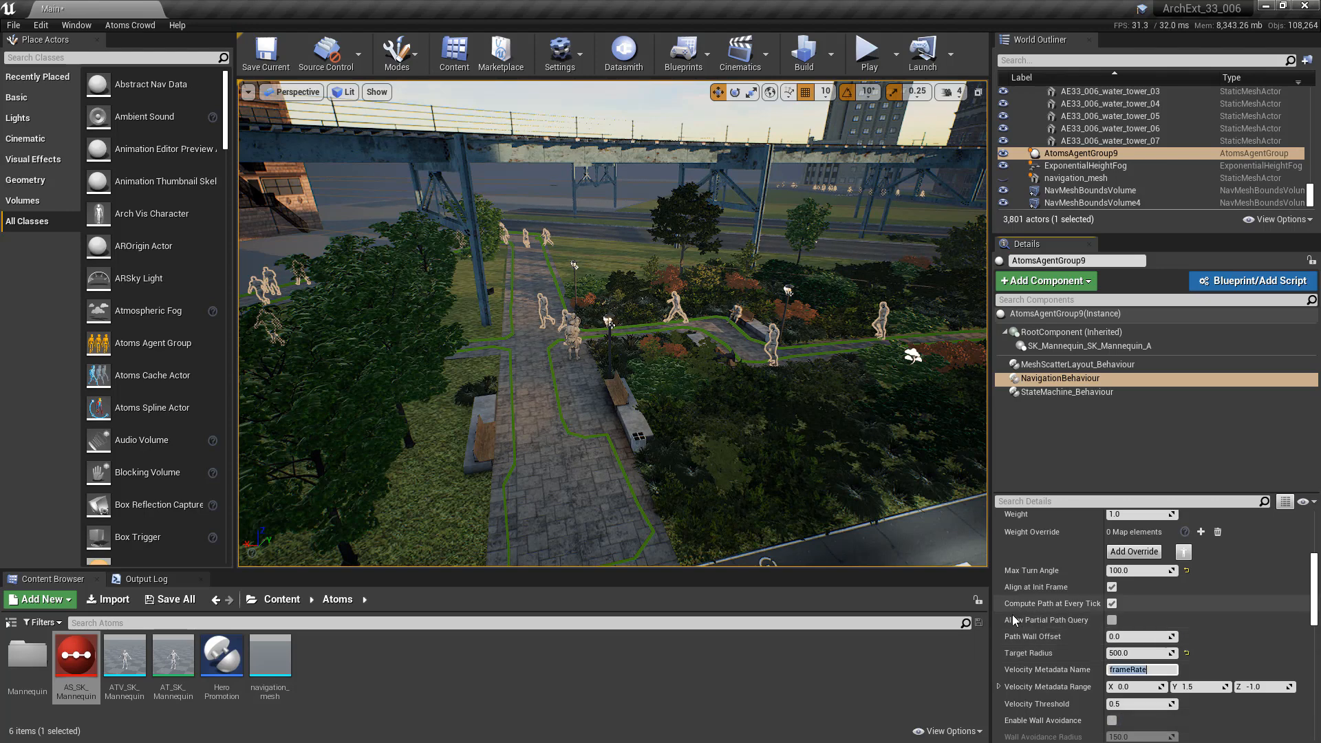
click(1112, 621)
Enable separation in the navigation behaviour with a Separation Radius of 200.
scroll(1111, 633, down, 4)
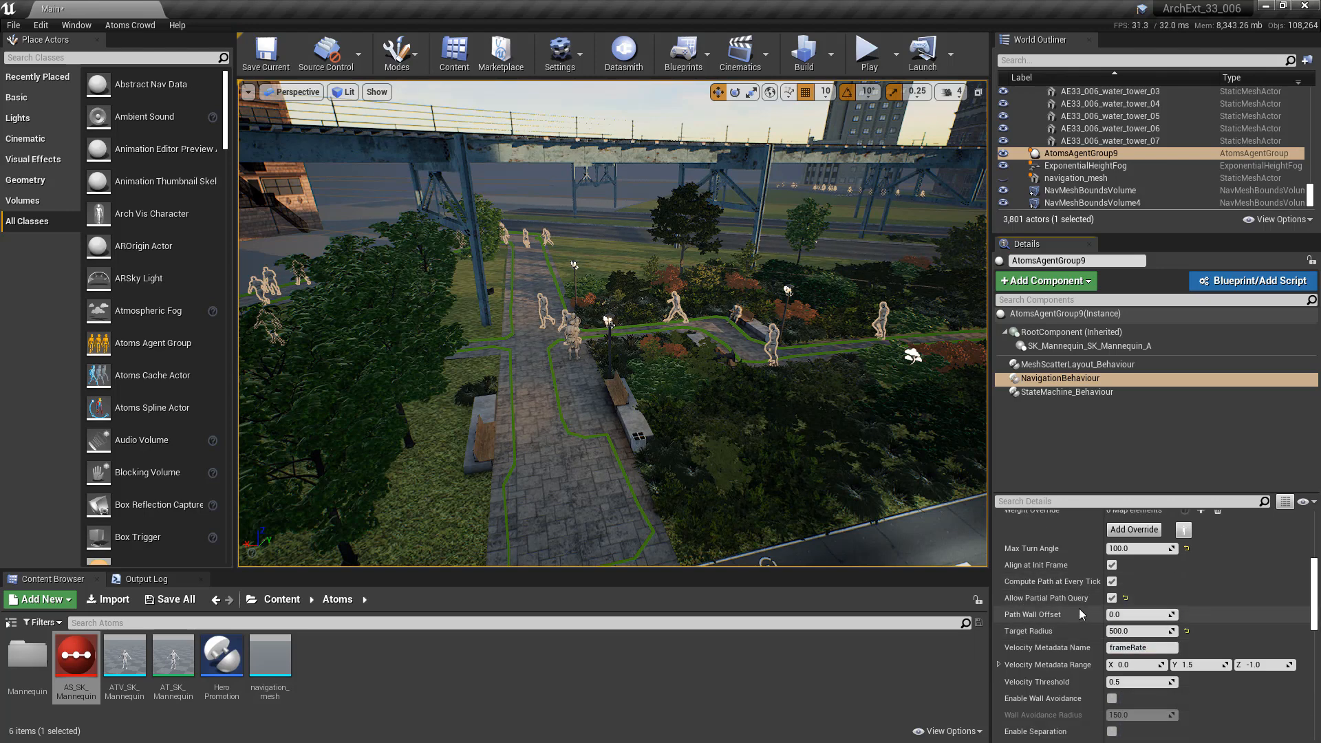
click(1112, 664)
key(Tab)
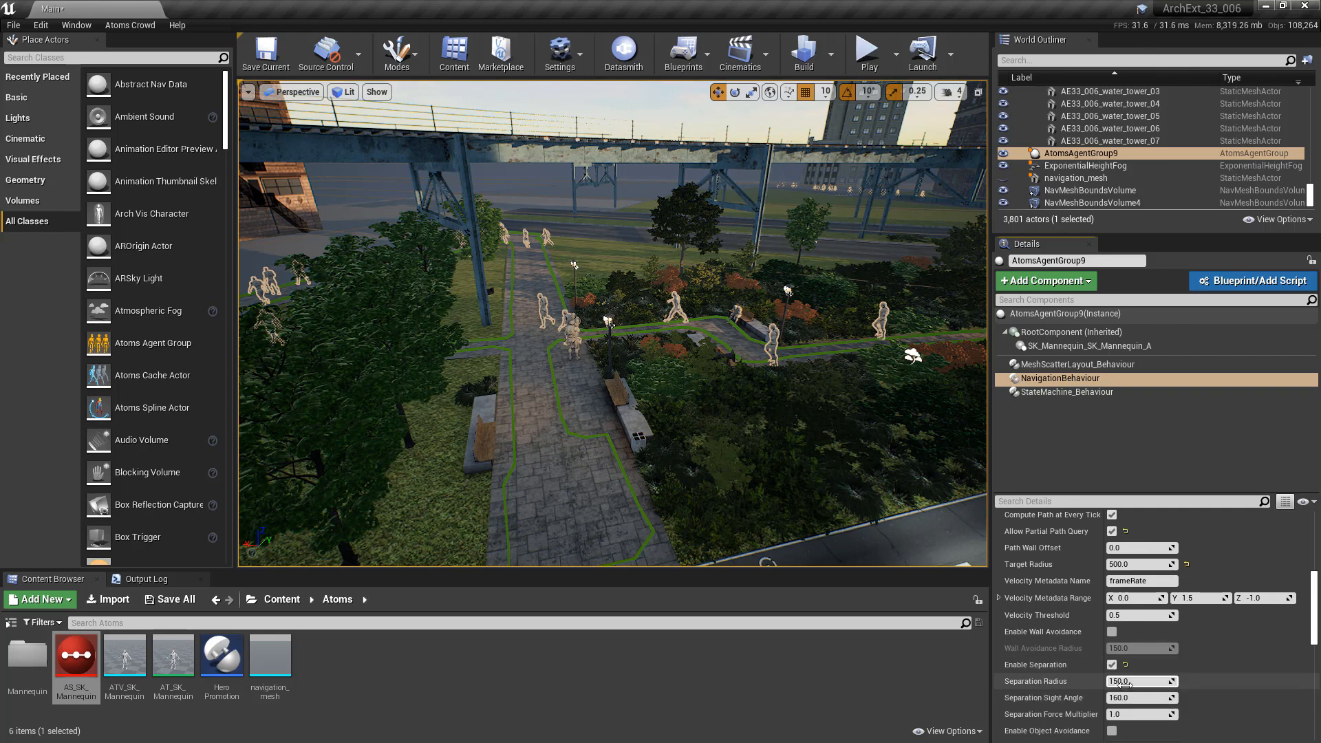
text(200)
key(Tab)
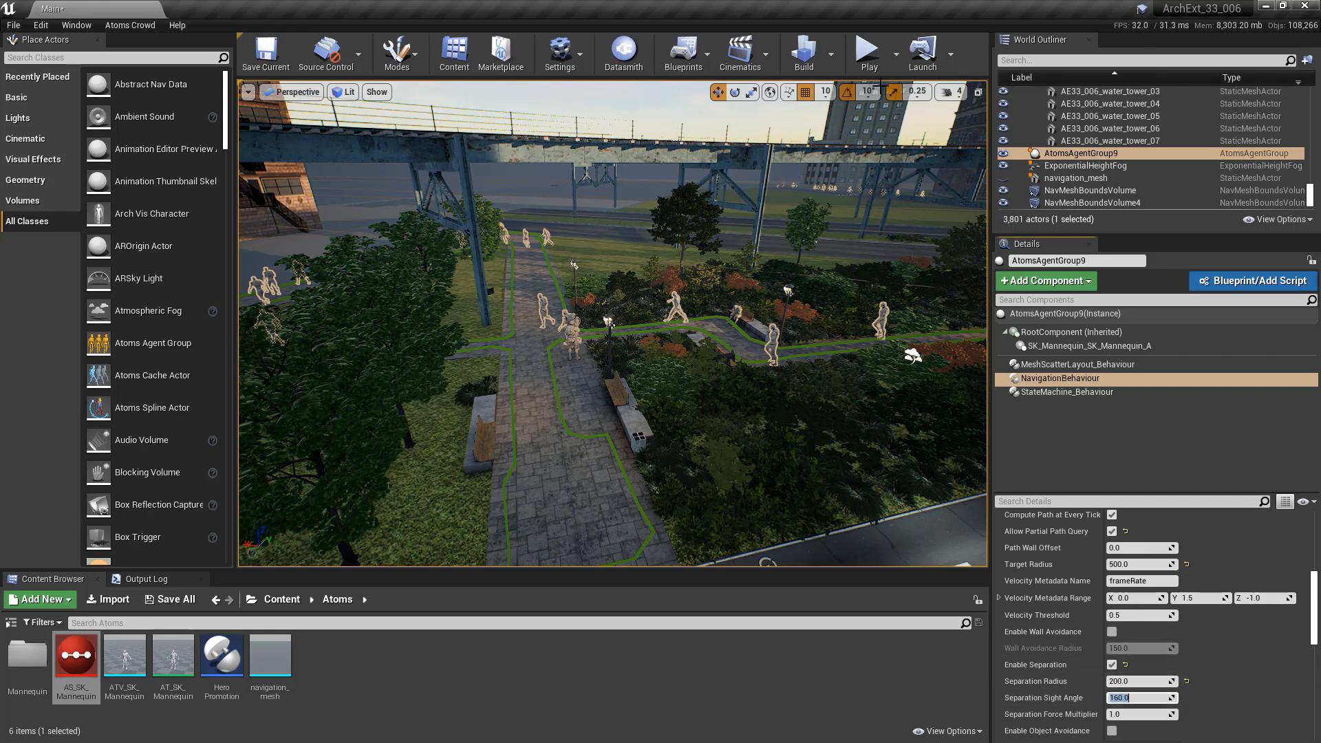
Run the simulation to watch the agents with the navigation behaviour, and end it.
click(866, 58)
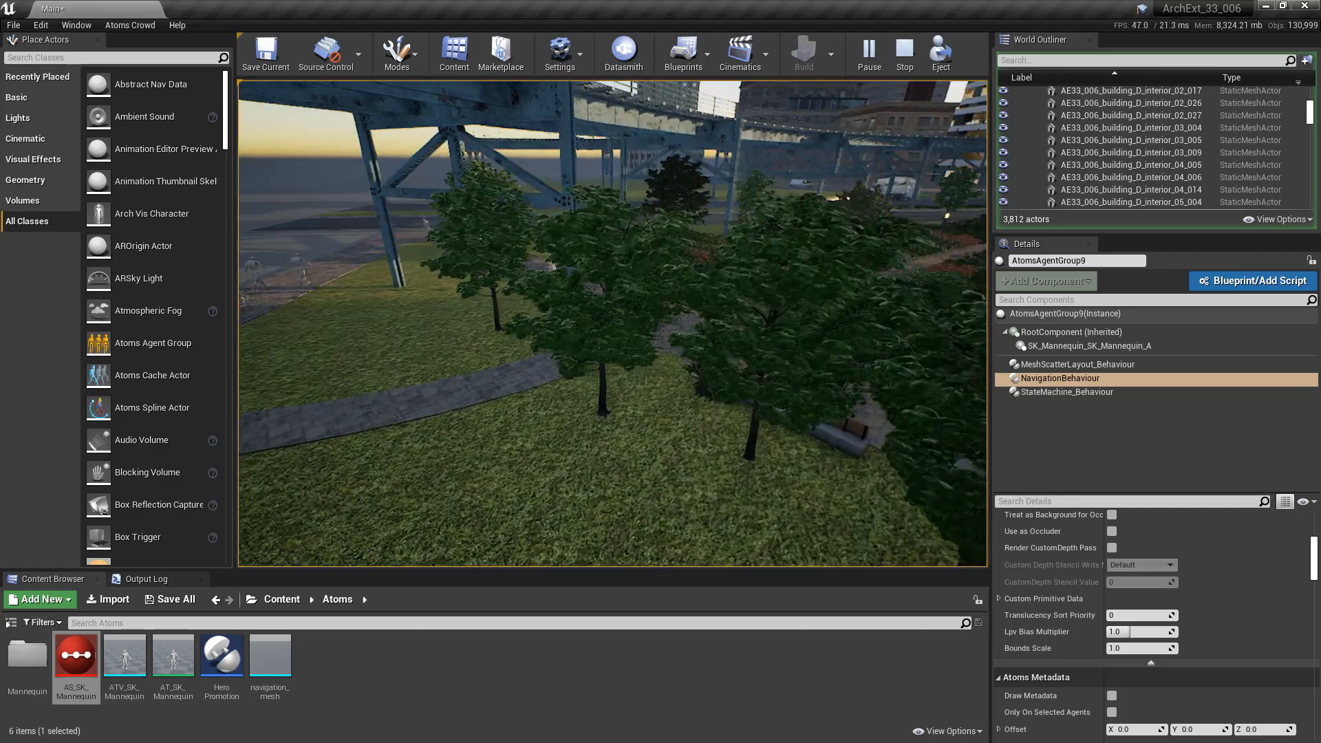
key(Escape)
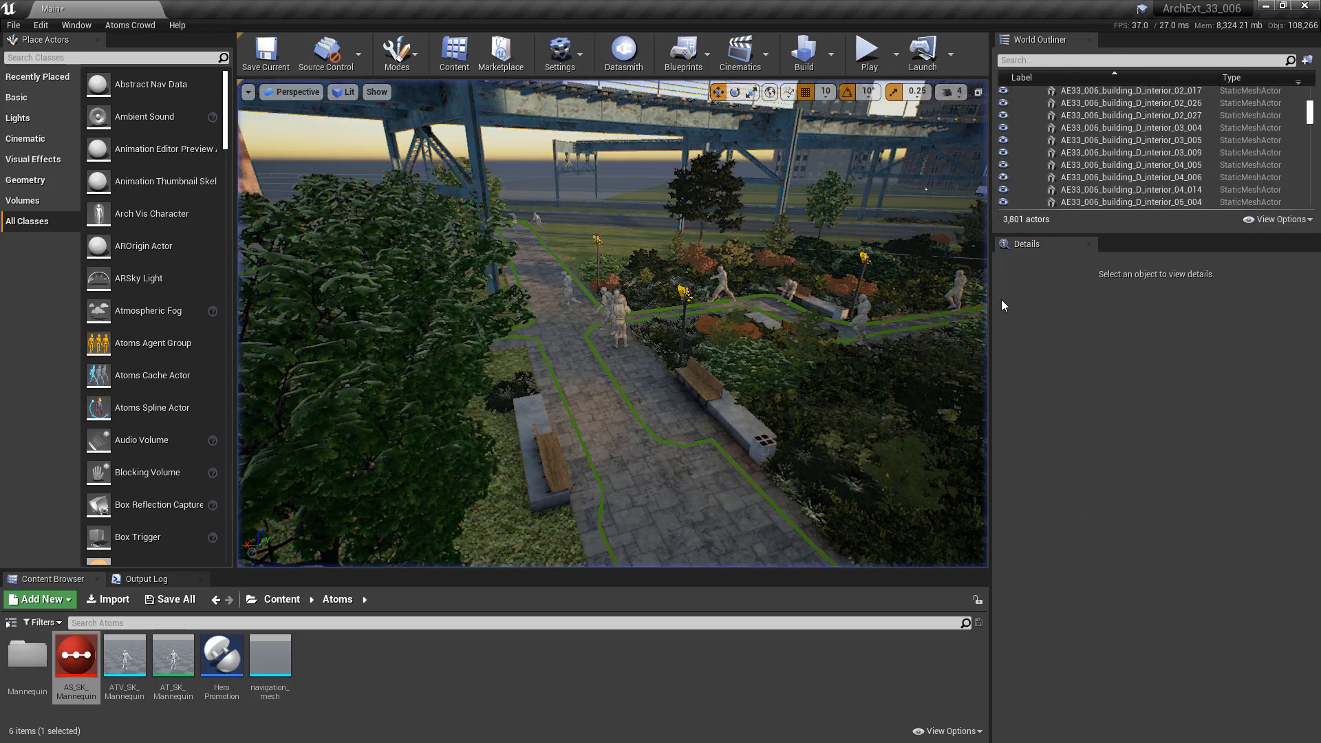
Select AtomsAgentGroup9 in the scene and add a Ragdoll Behaviour component to it.
click(584, 293)
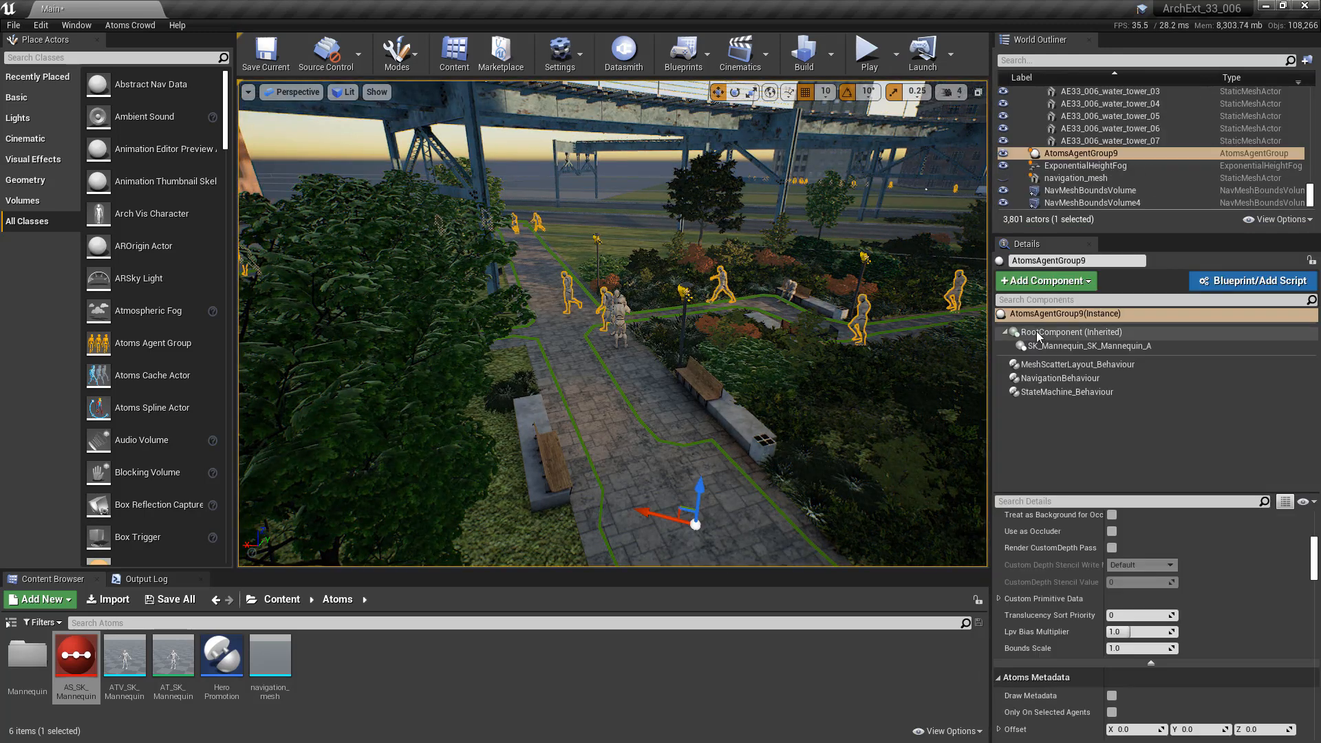
click(1046, 281)
text(rag)
click(1057, 324)
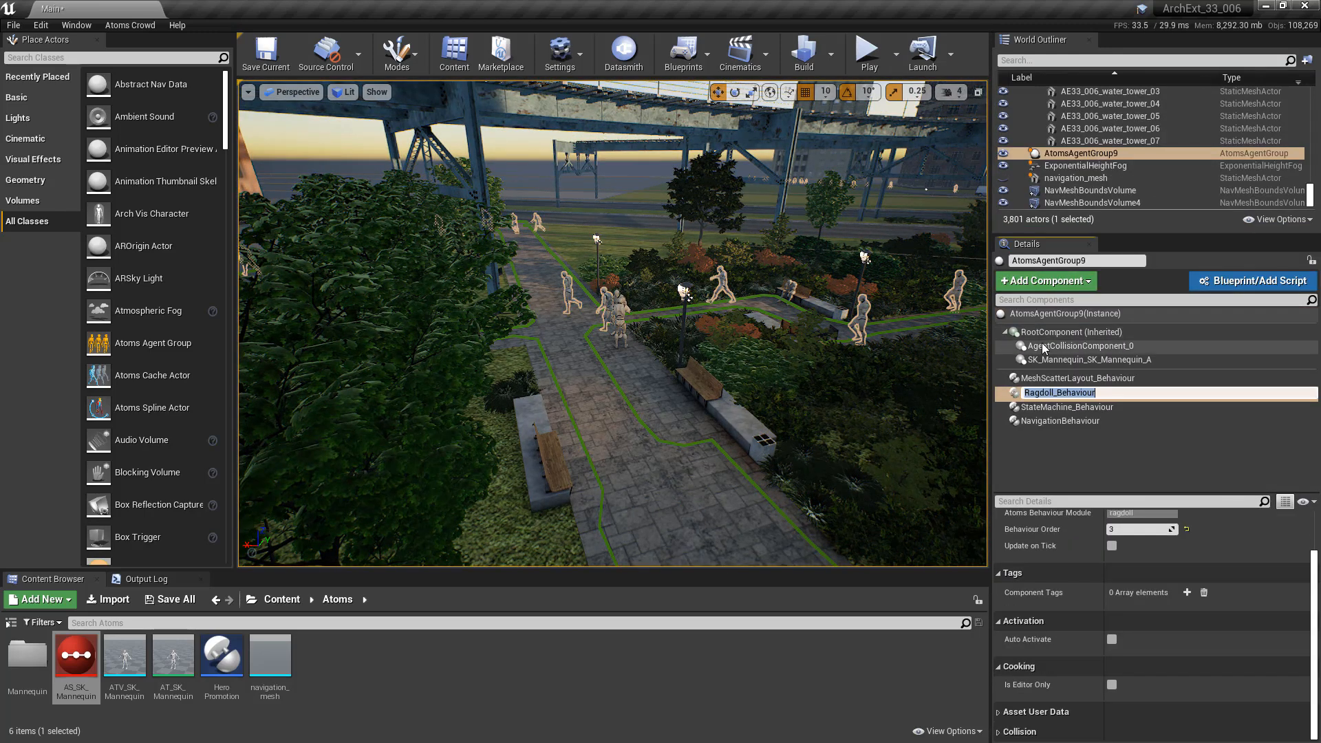
Run the simulation, fly along the park paths to examine how the agents move and collide, and end it.
click(867, 55)
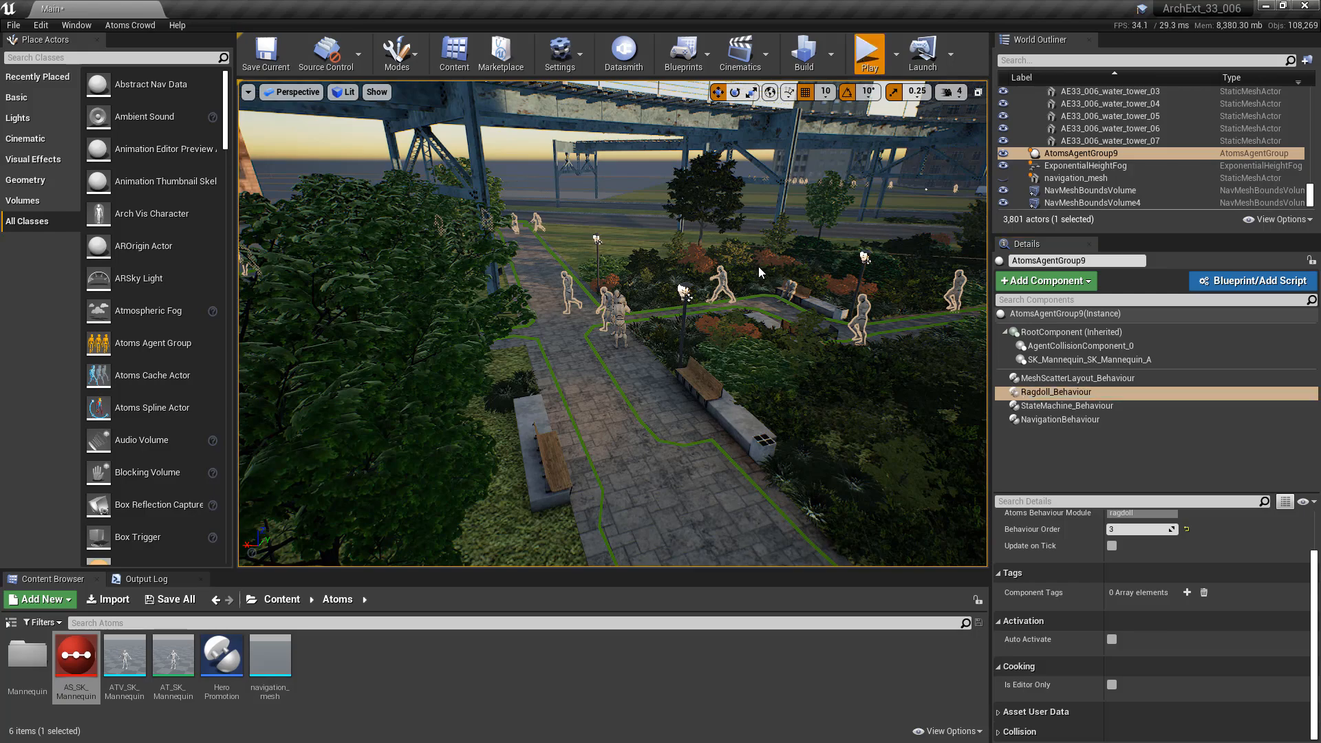
key(w)
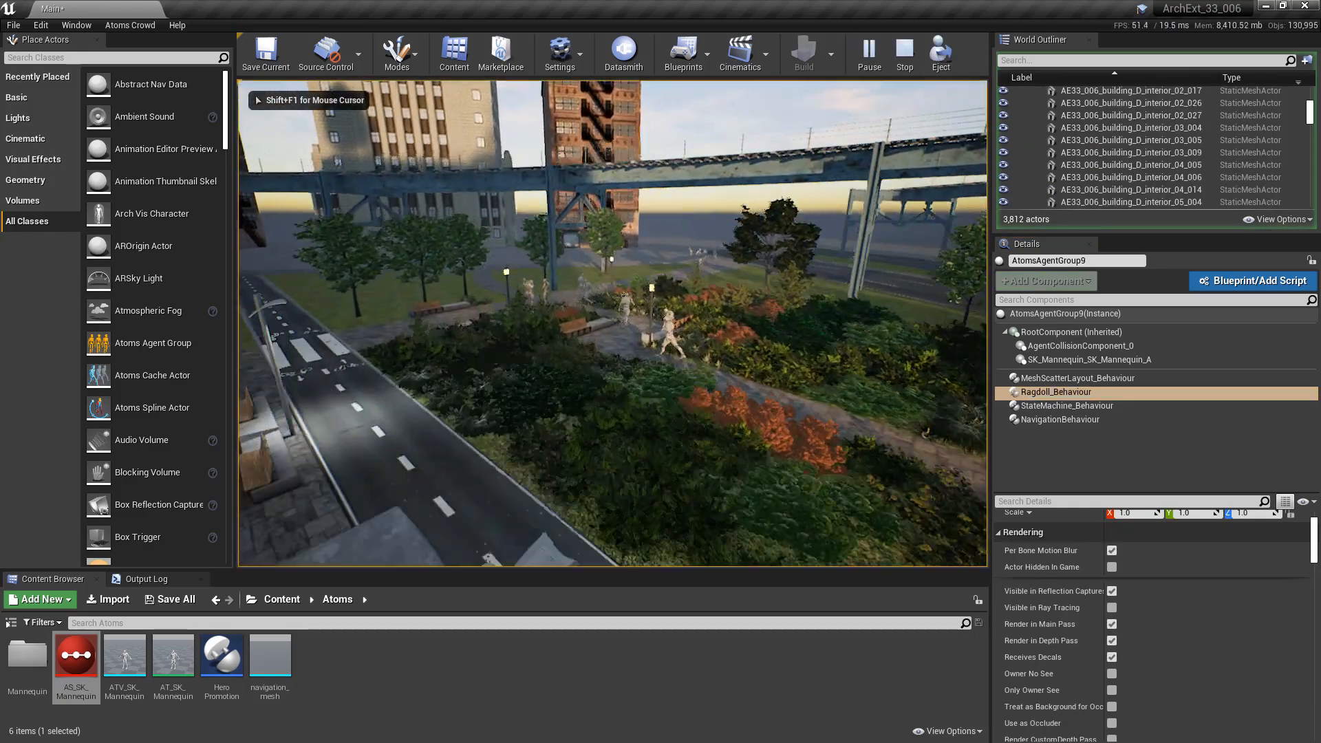
key(w)
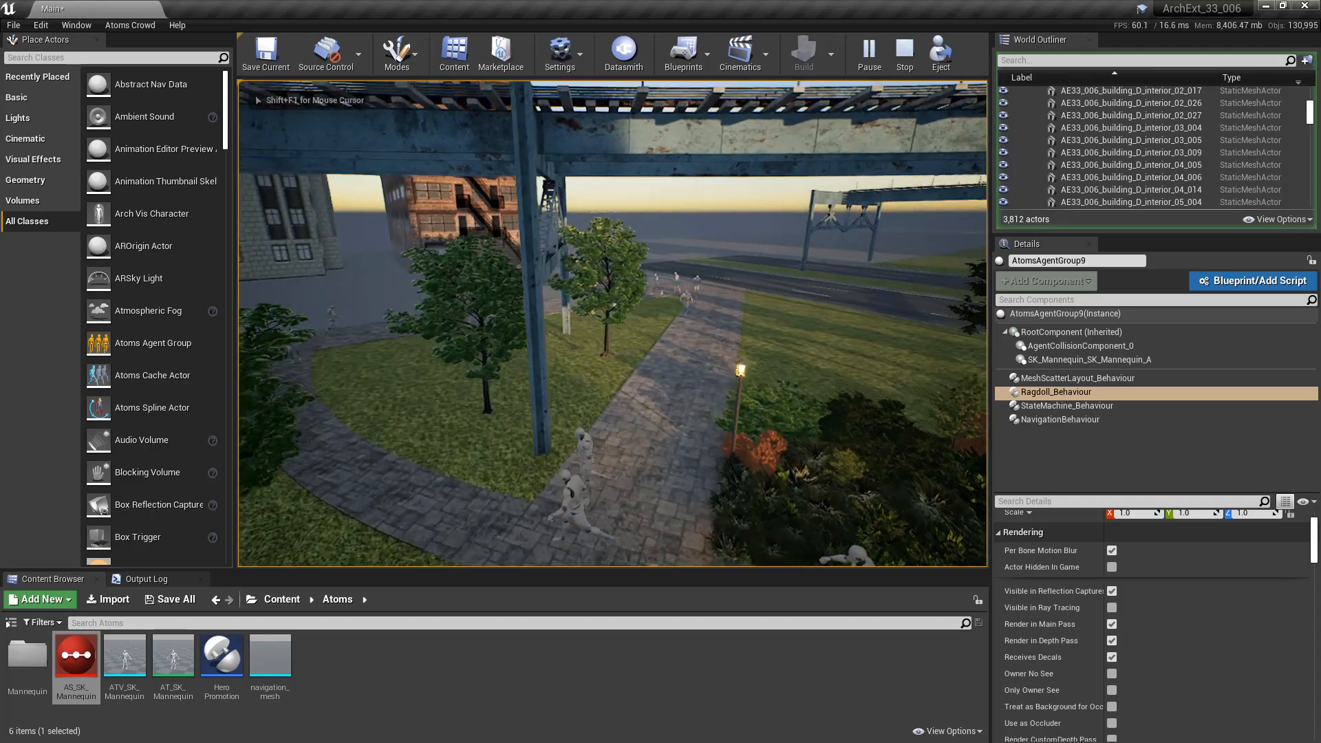
key(w)
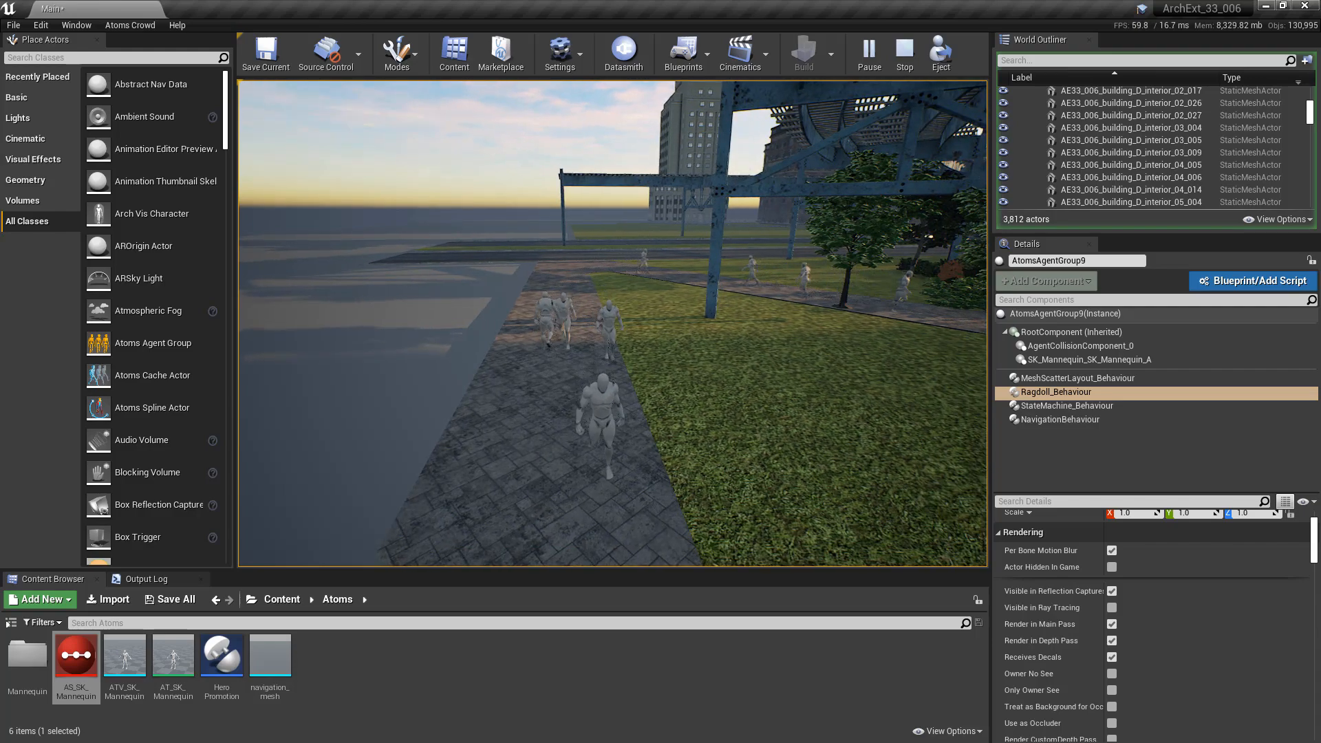
key(w)
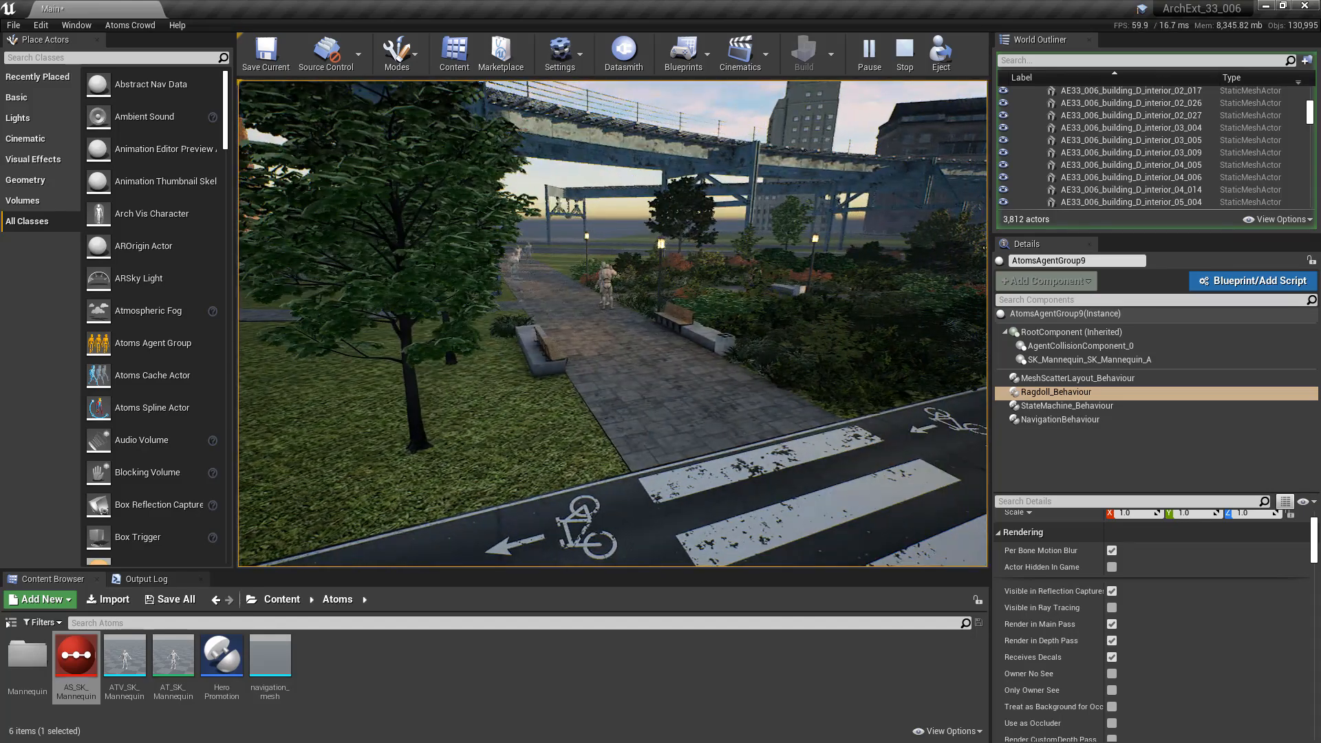
key(Escape)
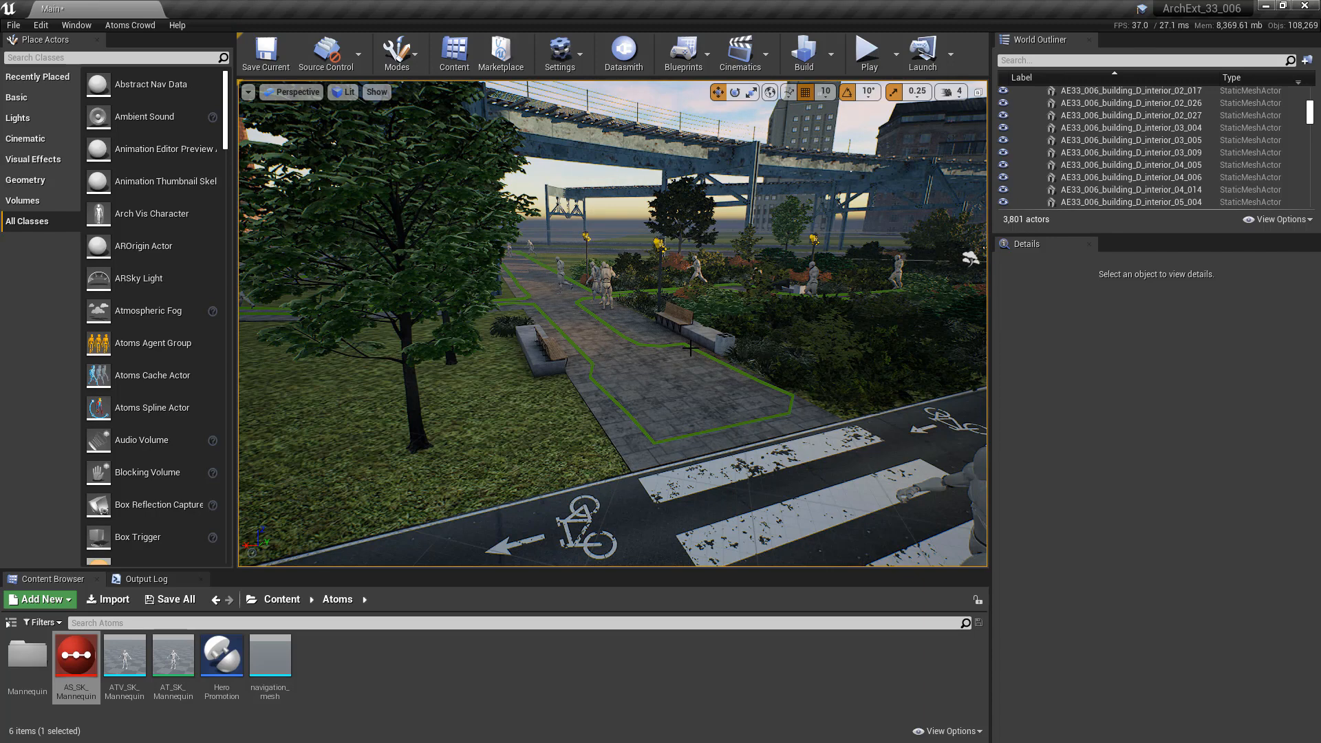
Select AtomsAgentGroup9 in the scene, add a State Picker Behaviour component, and review its behaviour settings.
click(556, 264)
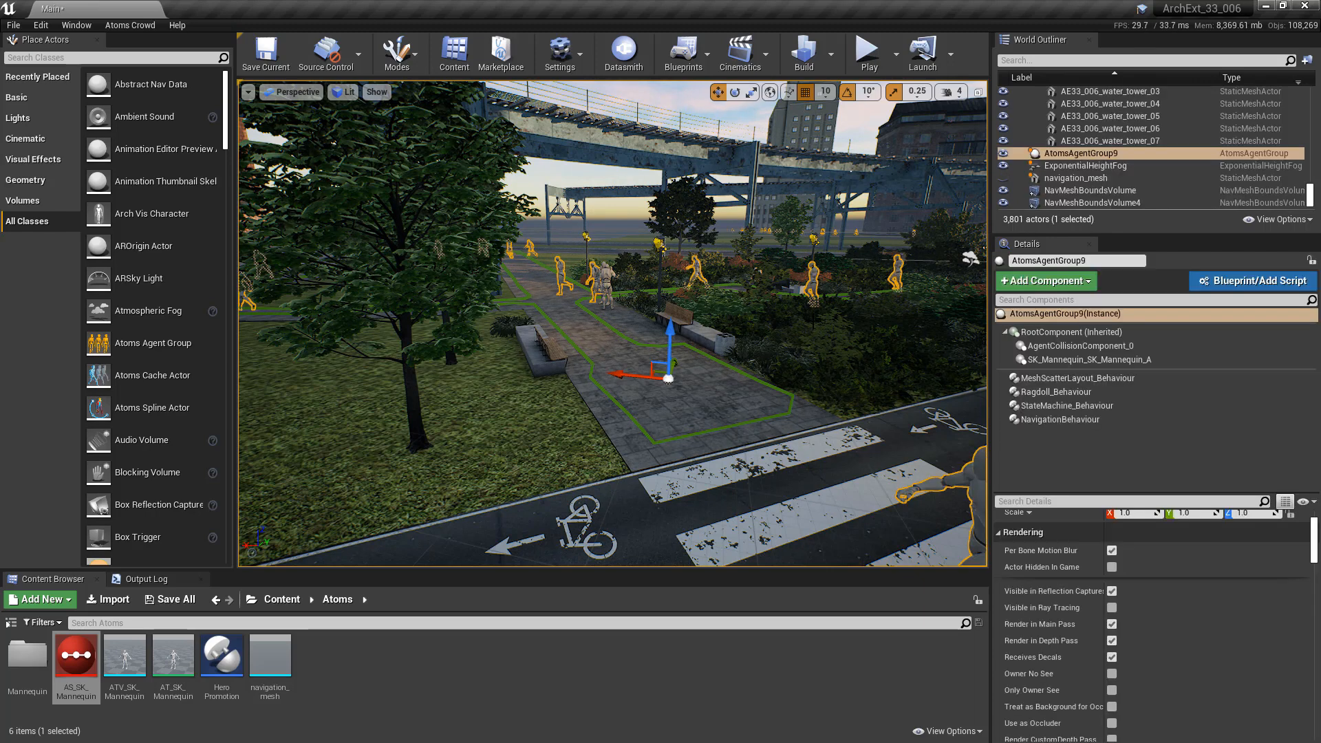
click(1046, 281)
text(state)
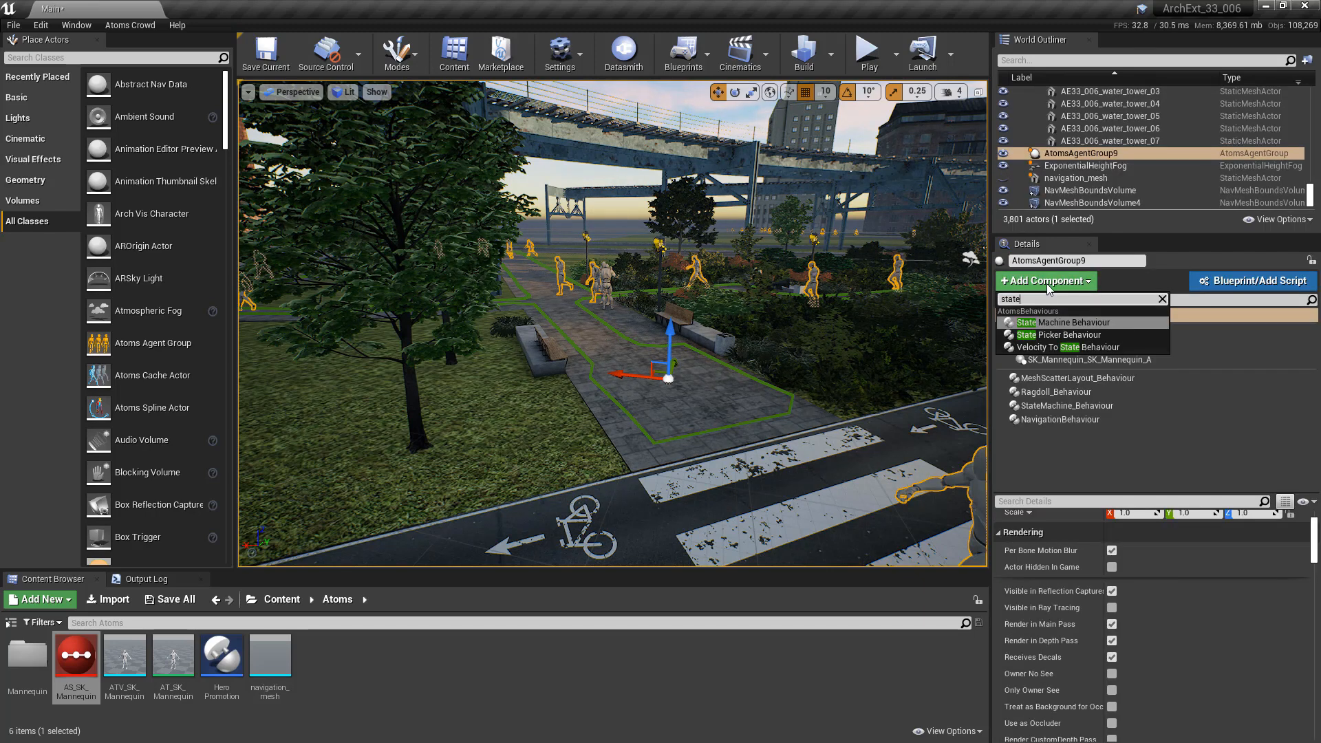
click(1053, 335)
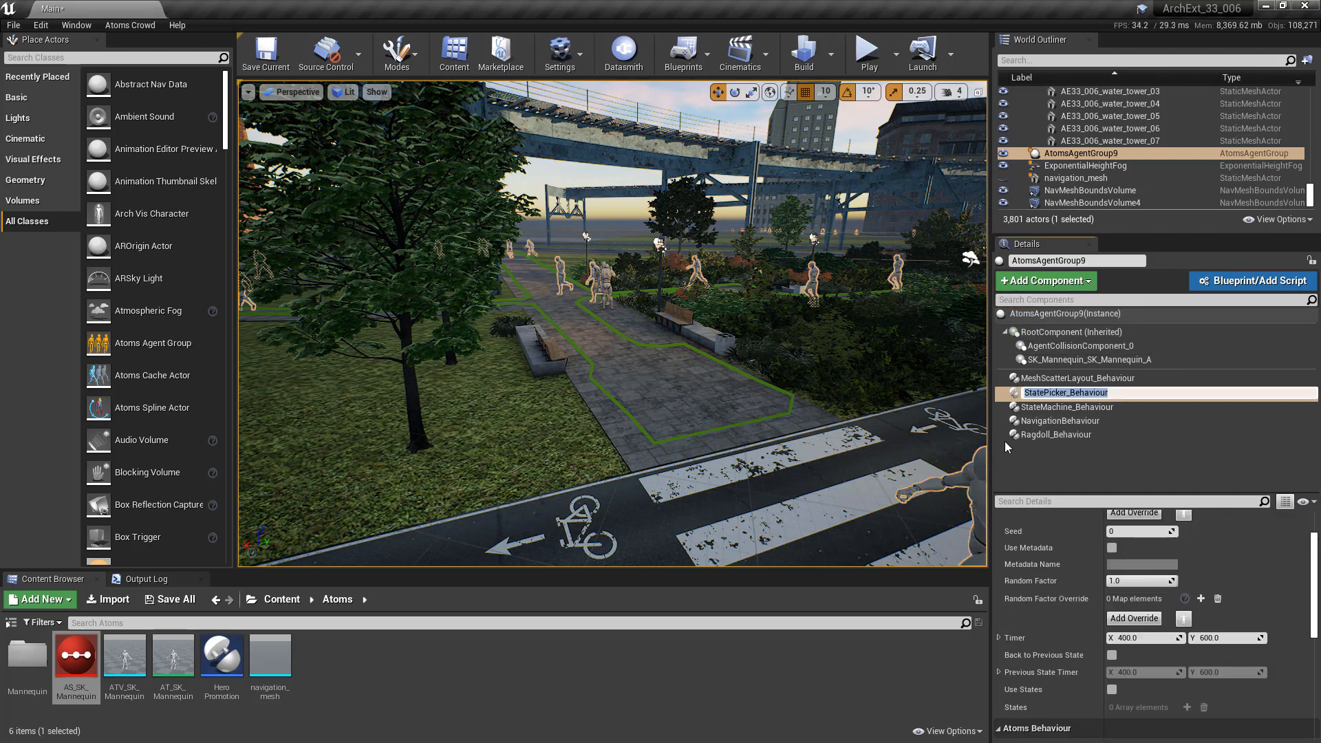
scroll(1066, 568, up, 3)
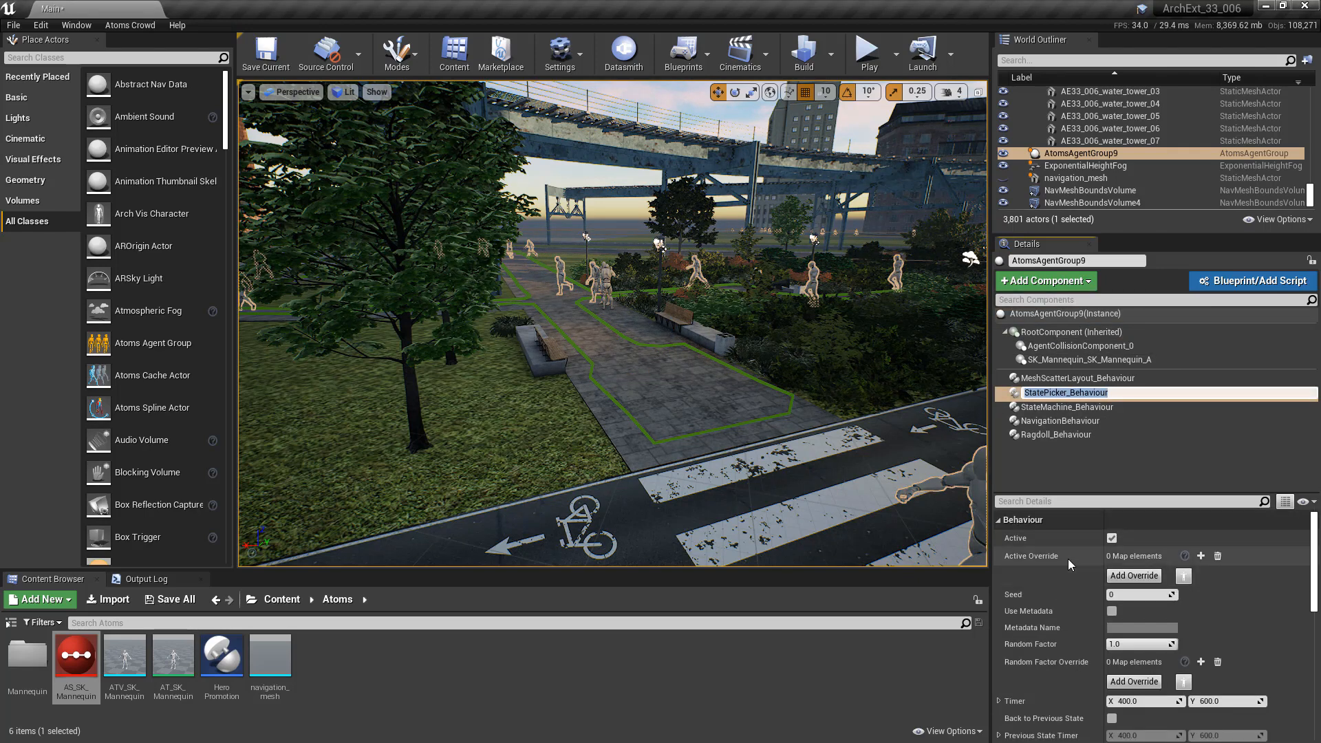
scroll(1071, 574, down, 2)
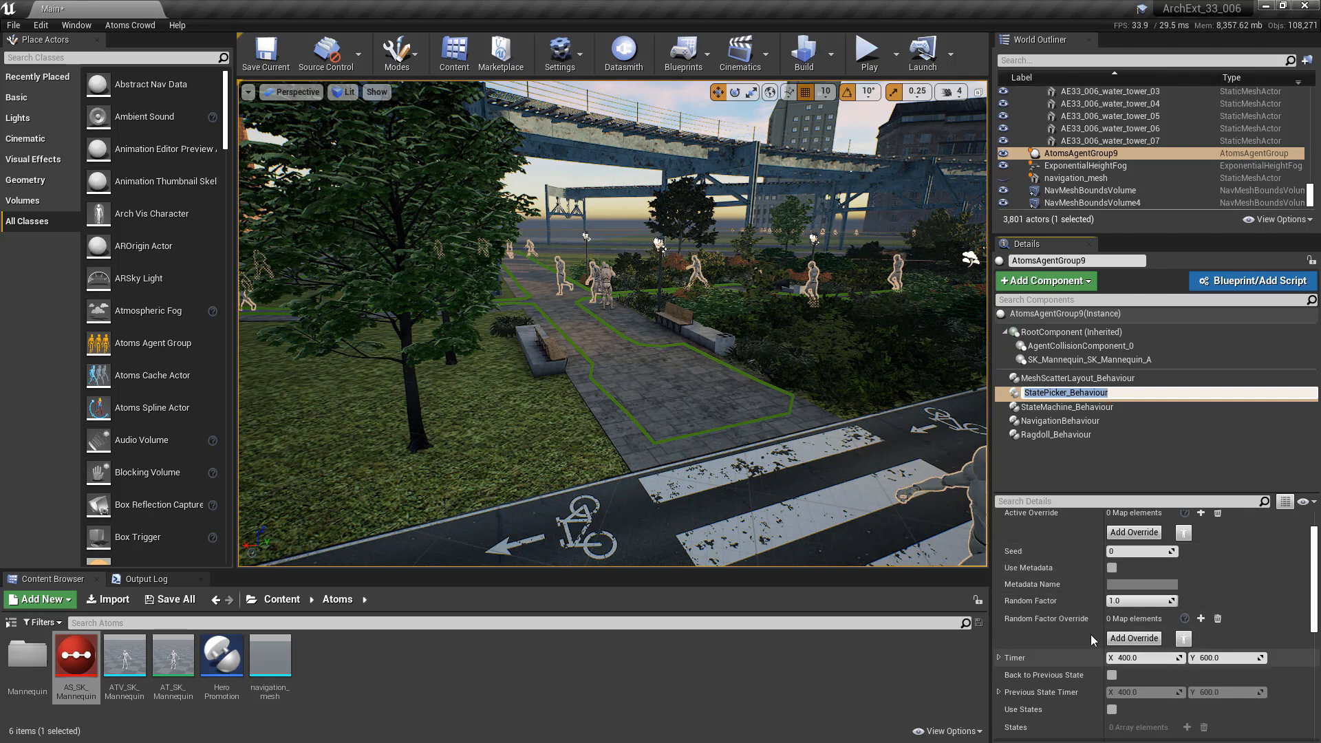
Set the State Picker behaviour's Random Factor to 0.6 and its Timer range to 300 and 800.
click(1118, 602)
text(.)
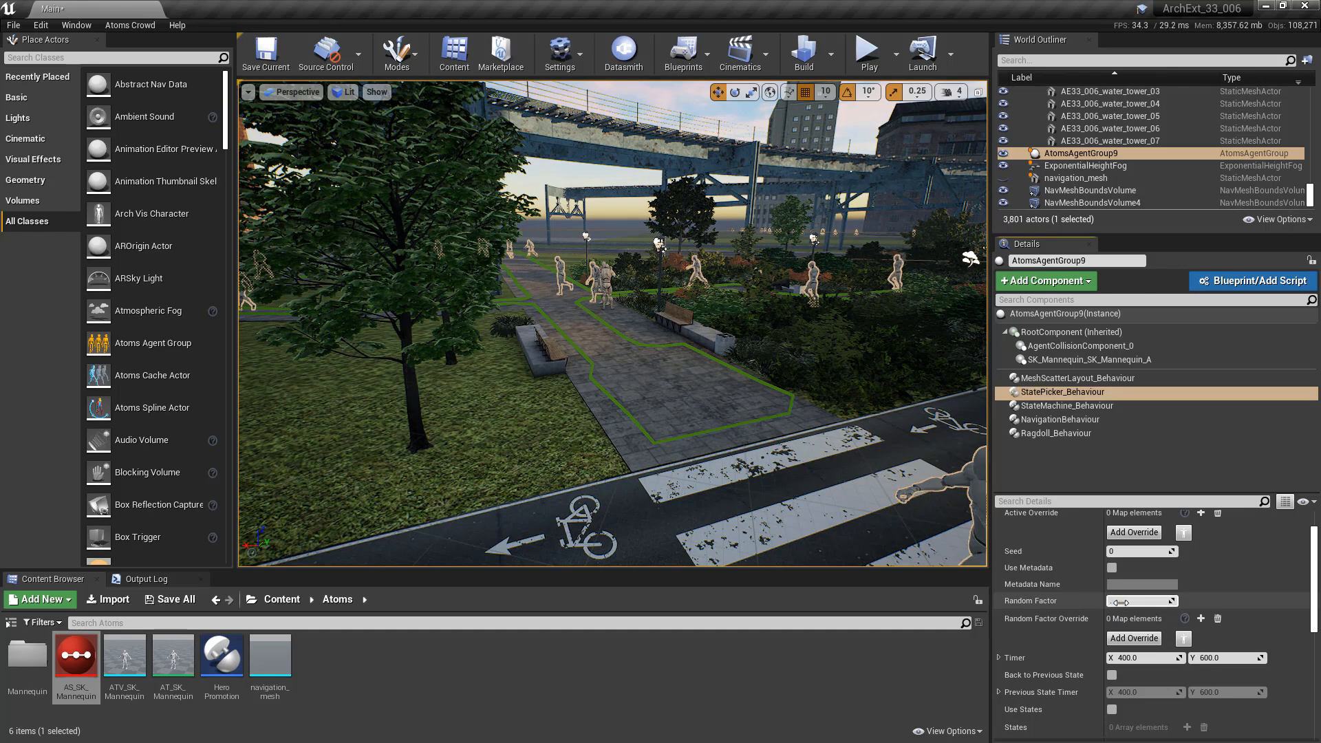
text(6)
key(Return)
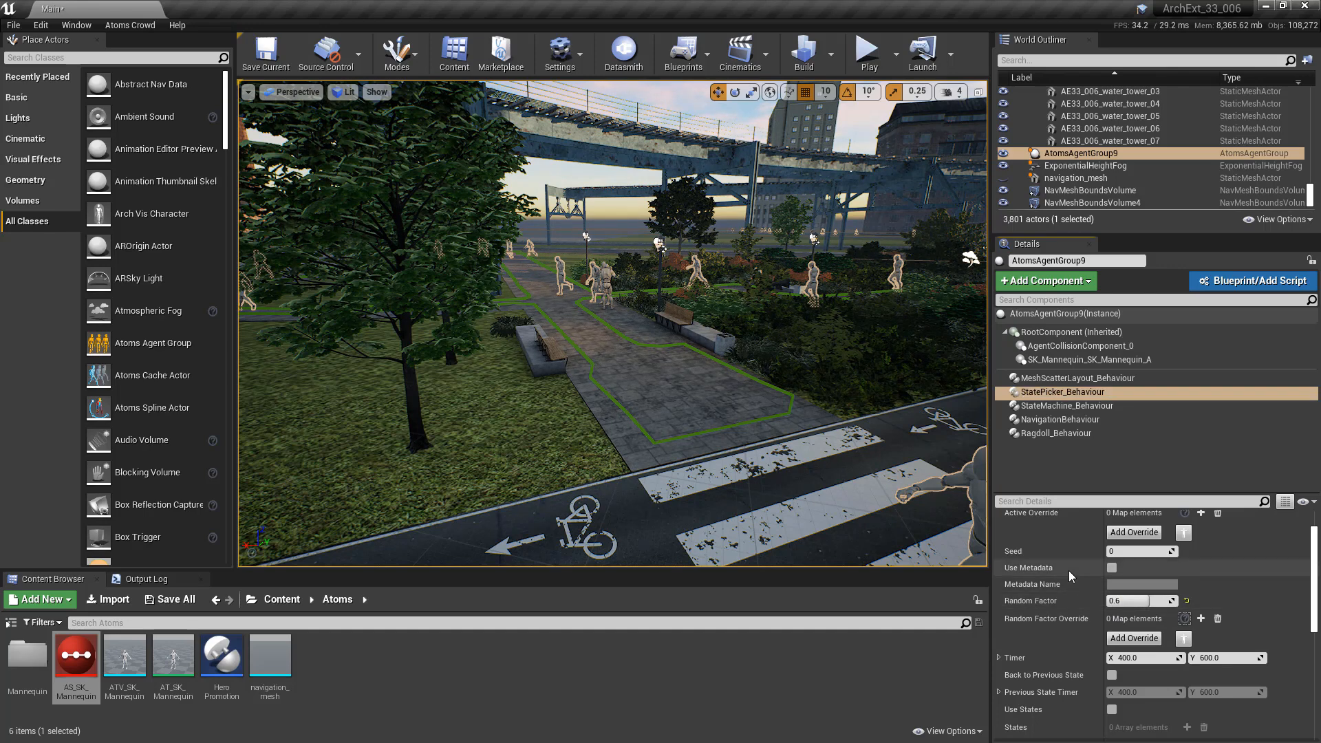
click(1142, 657)
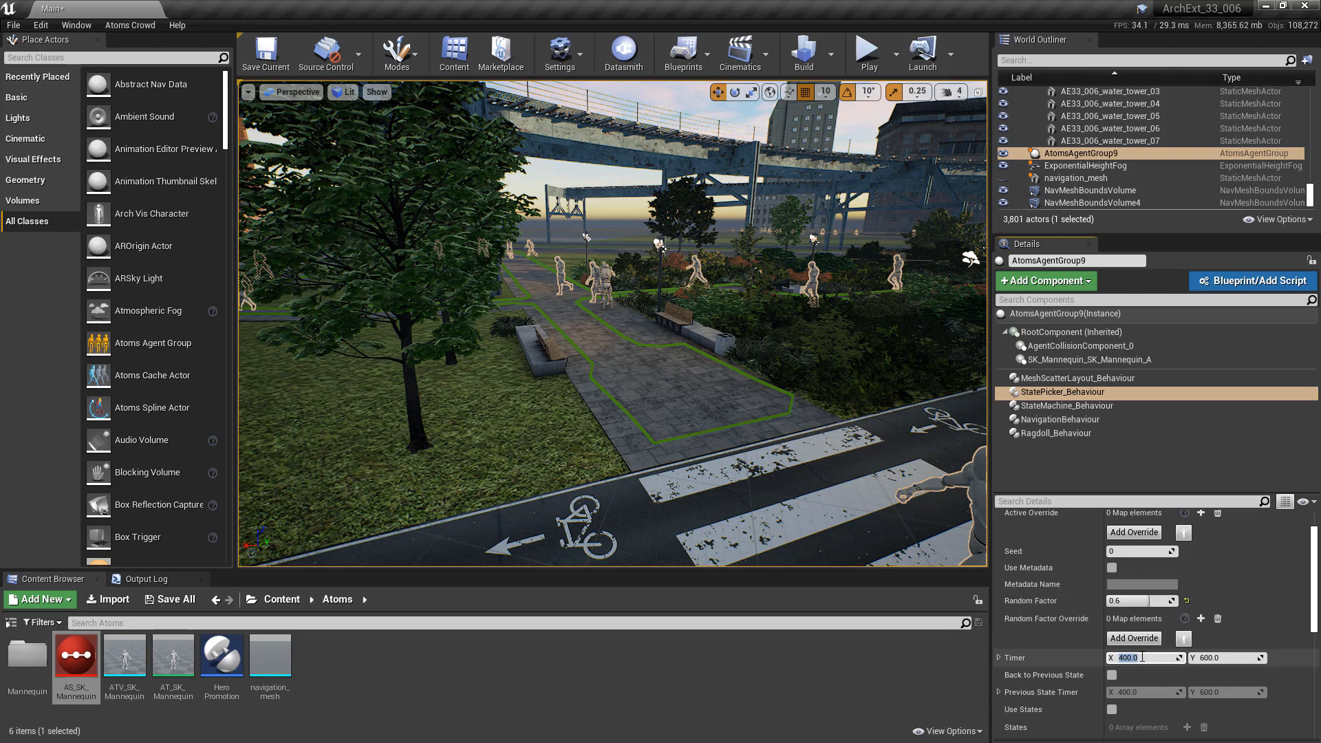
text(300)
key(Tab)
text(800)
key(Tab)
Enable Back to Previous State on the State Picker behaviour and set the Previous State Timer to 100 and 300.
scroll(1044, 600, down, 2)
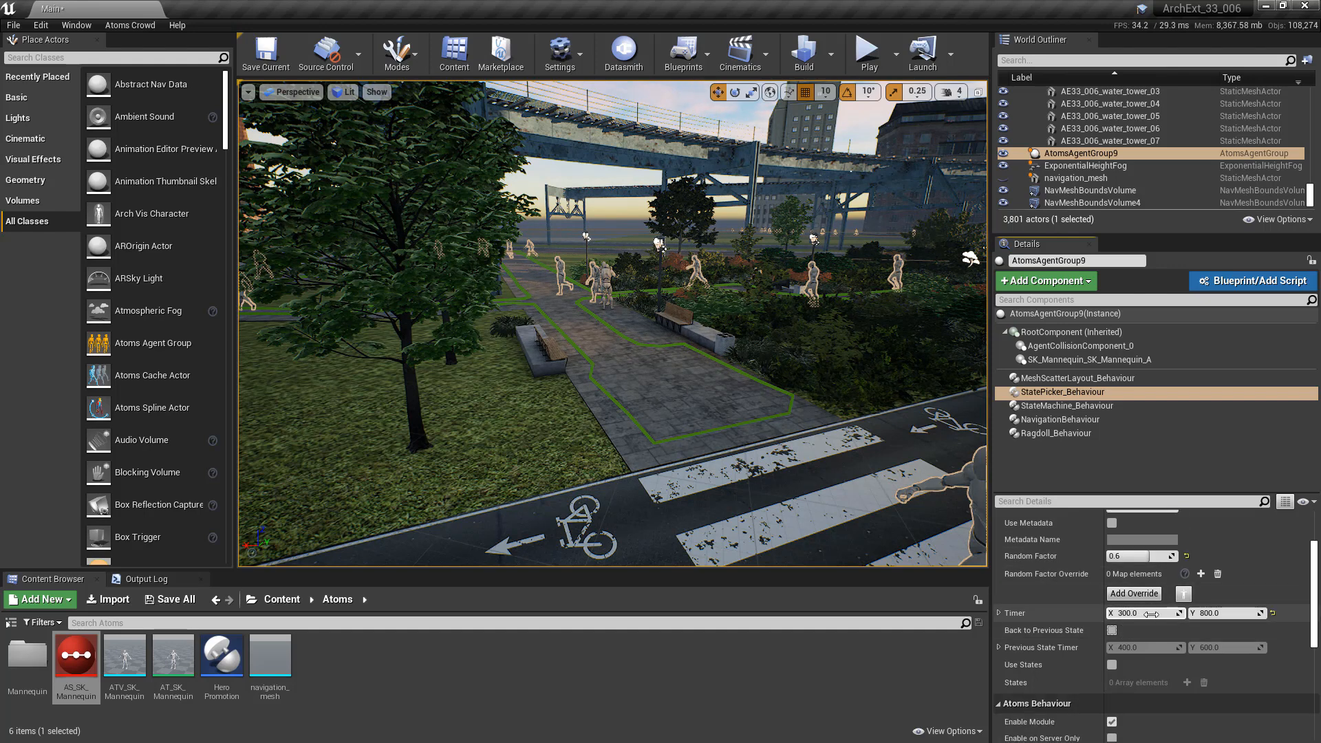
click(1112, 632)
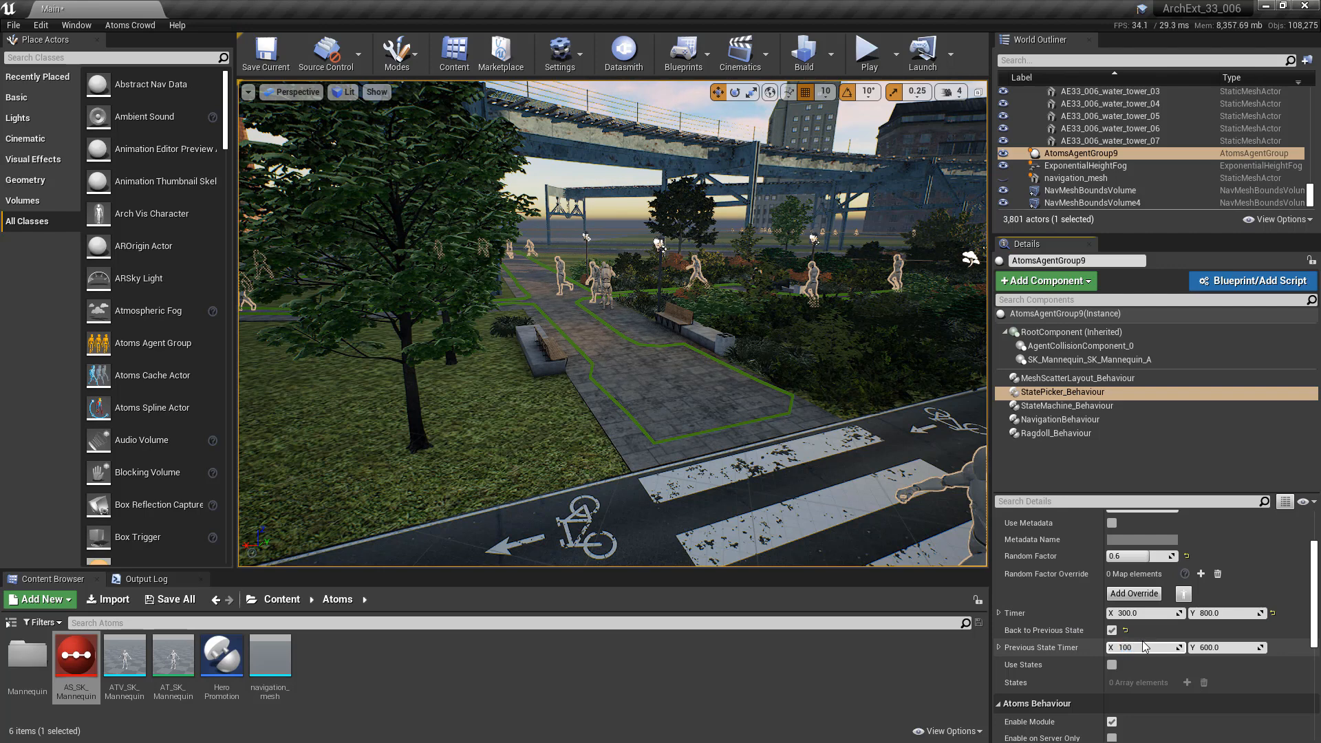
key(Return)
key(Tab)
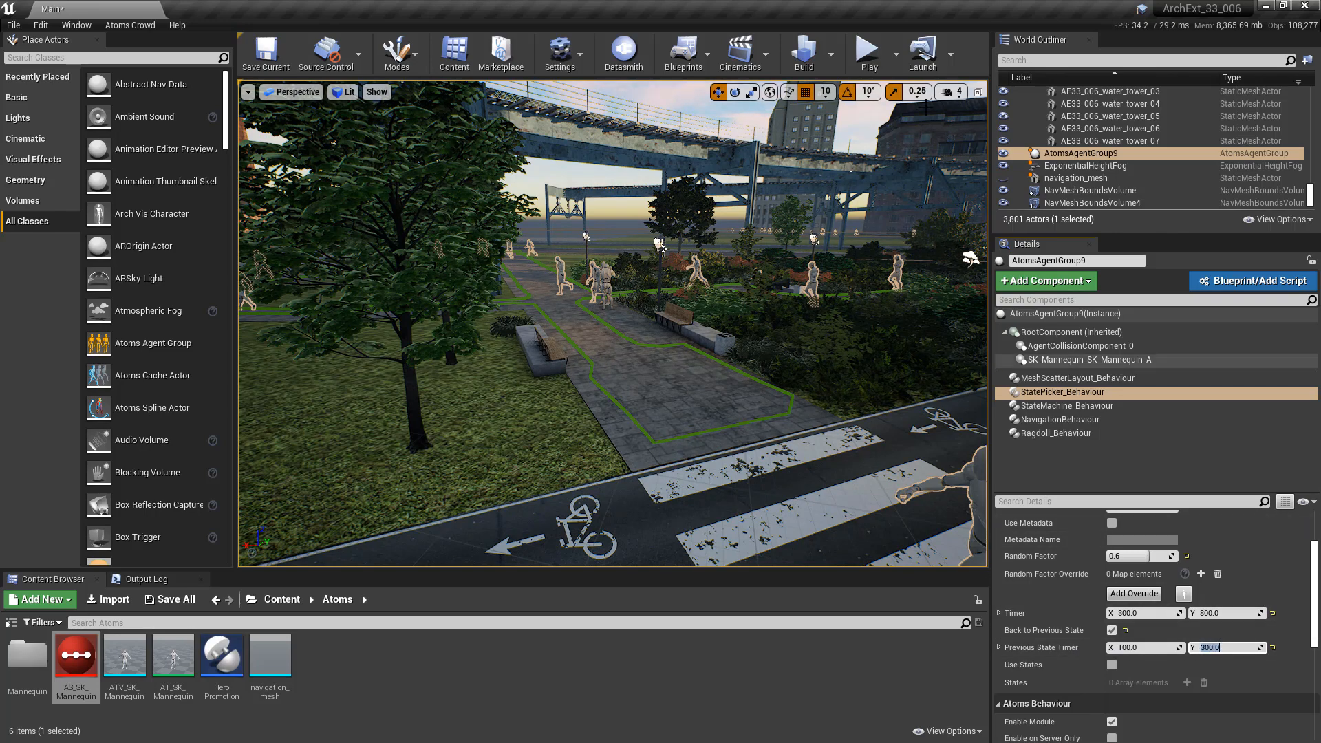
Run the simulation, fly around the park to examine how the agents switch states along the paths, and end it.
click(869, 52)
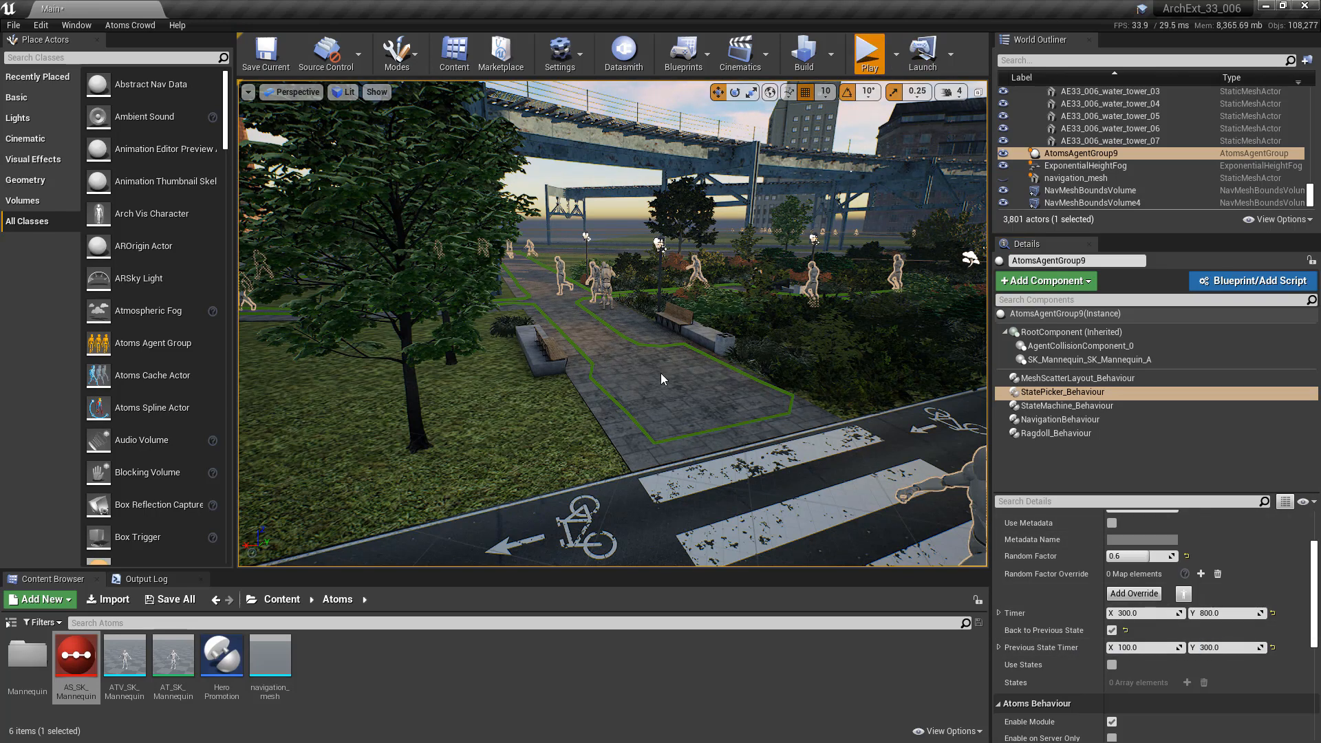
key(w)
key(e)
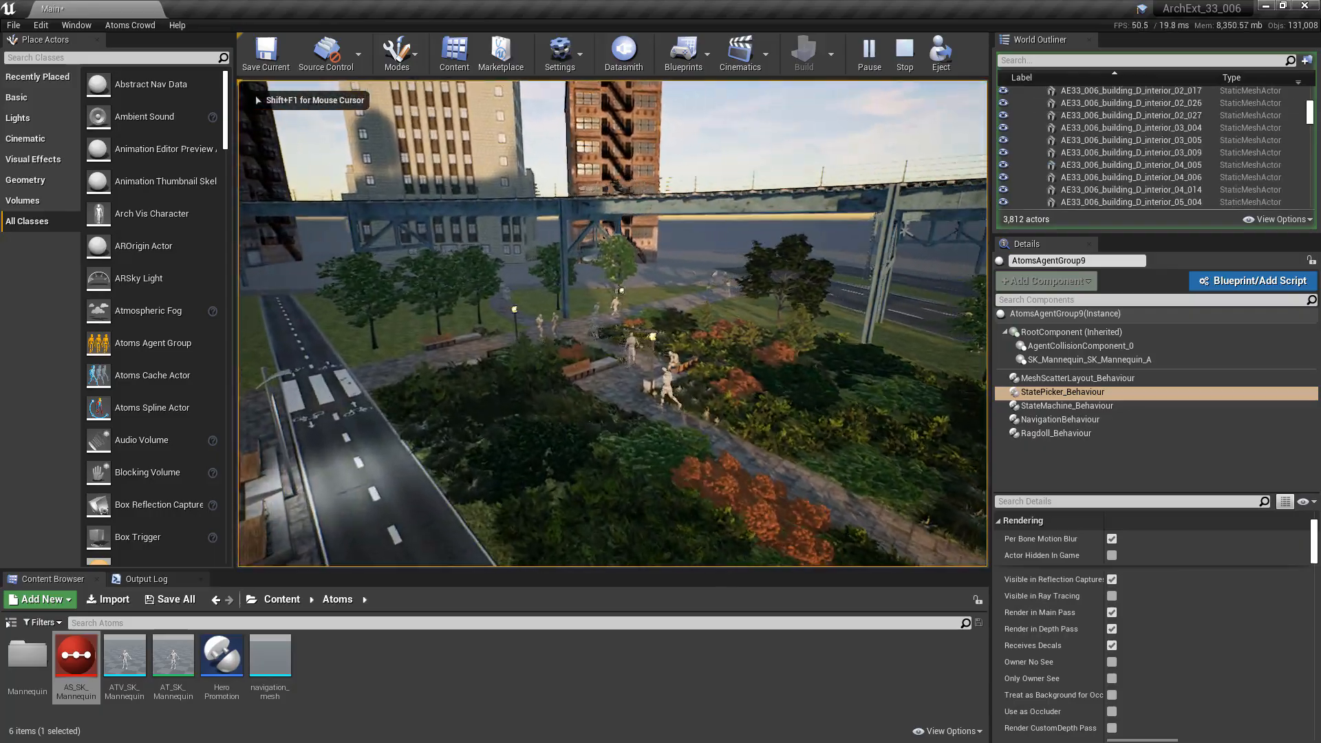
key(w)
key(a)
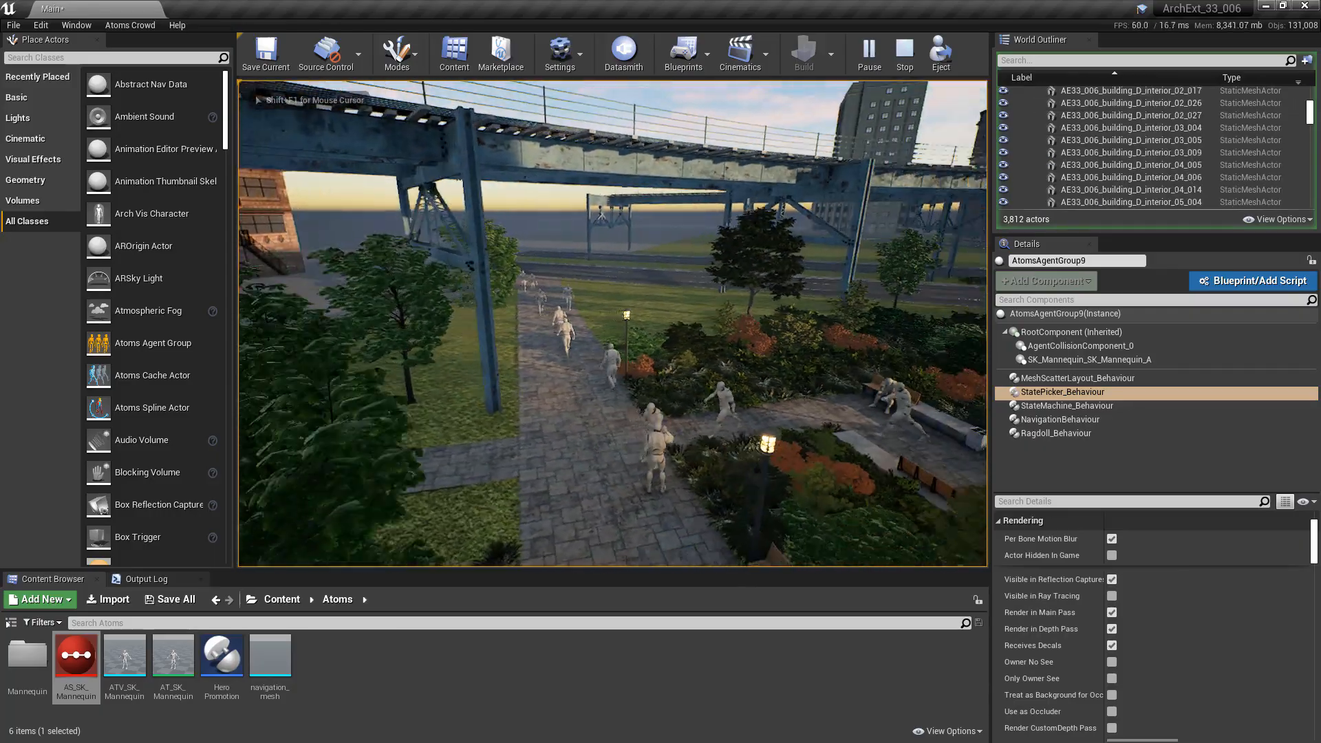
key(a)
key(w)
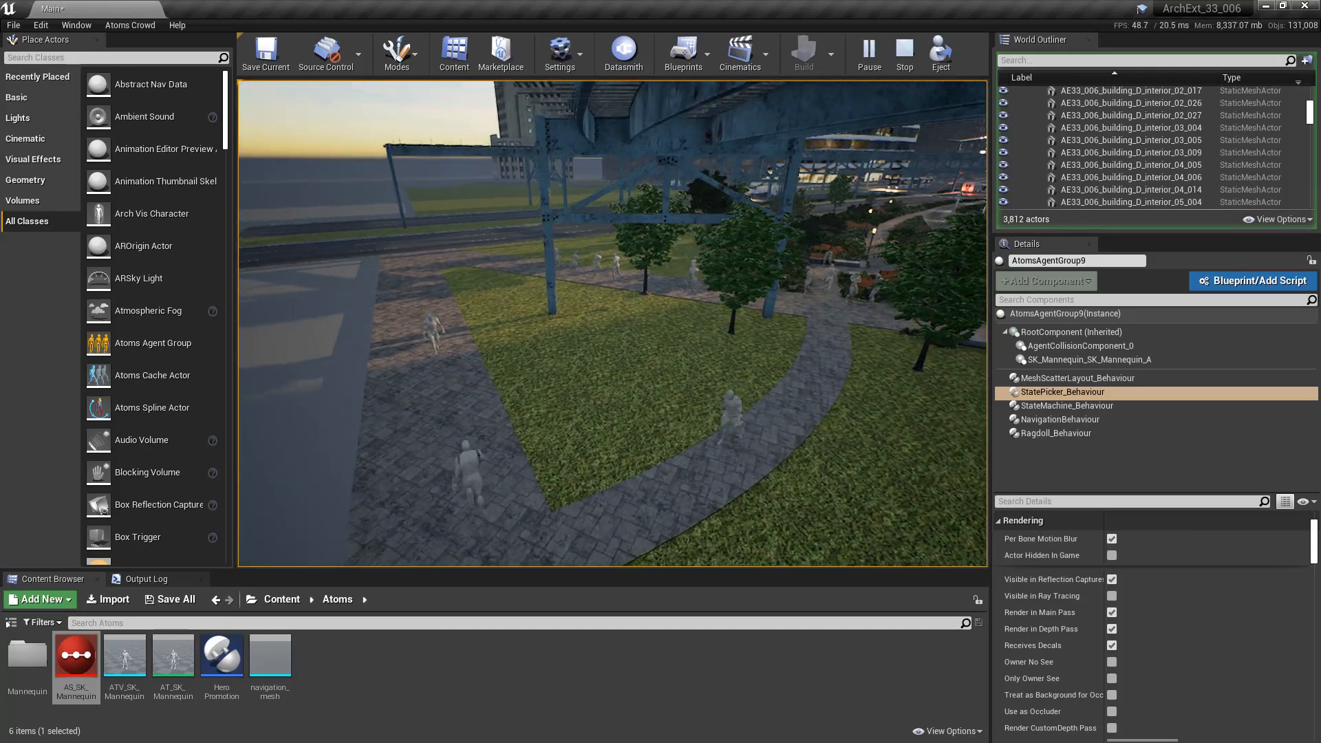
key(d)
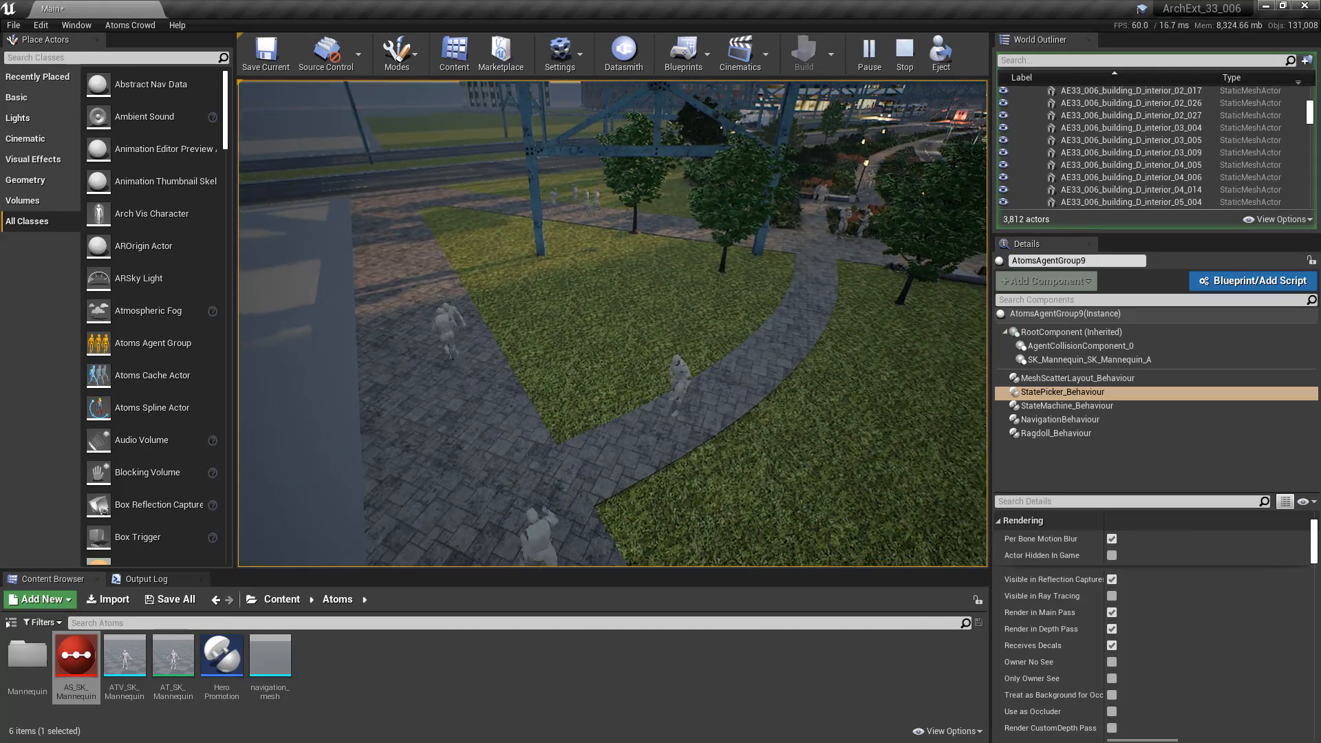
key(d)
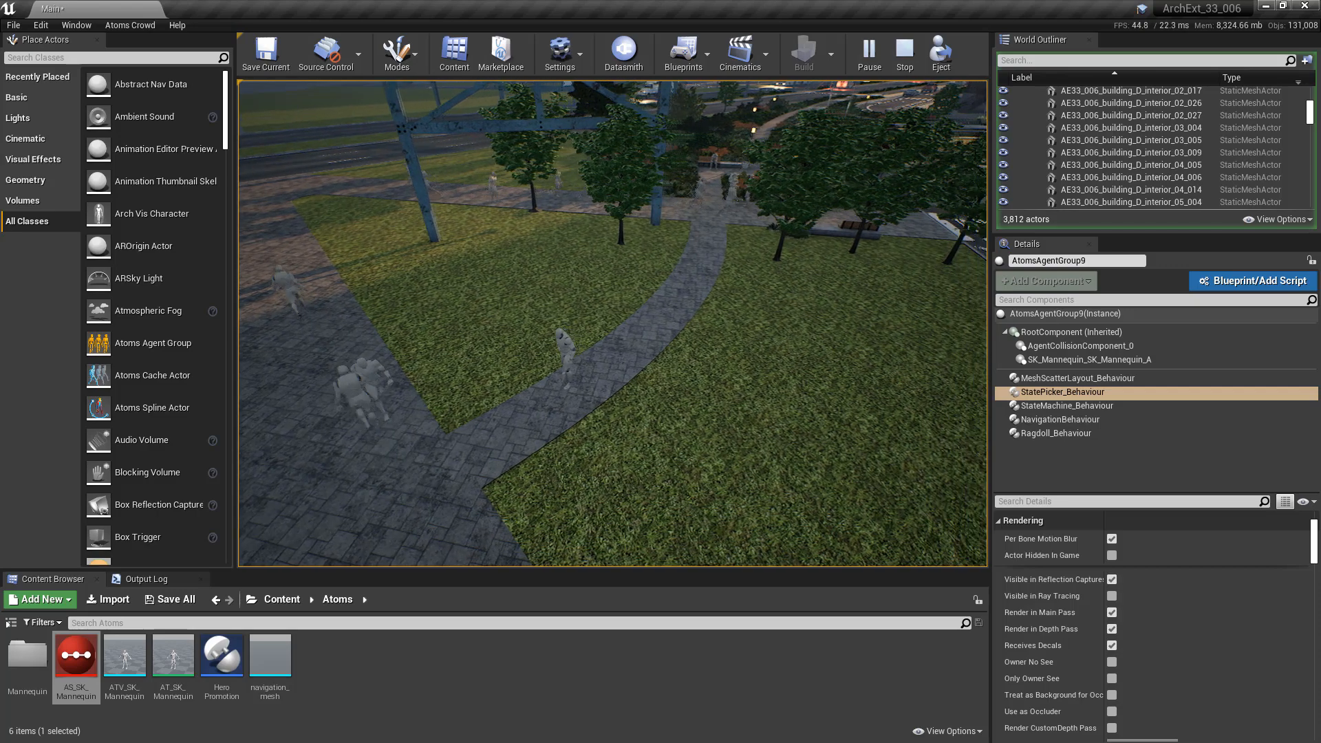
key(a)
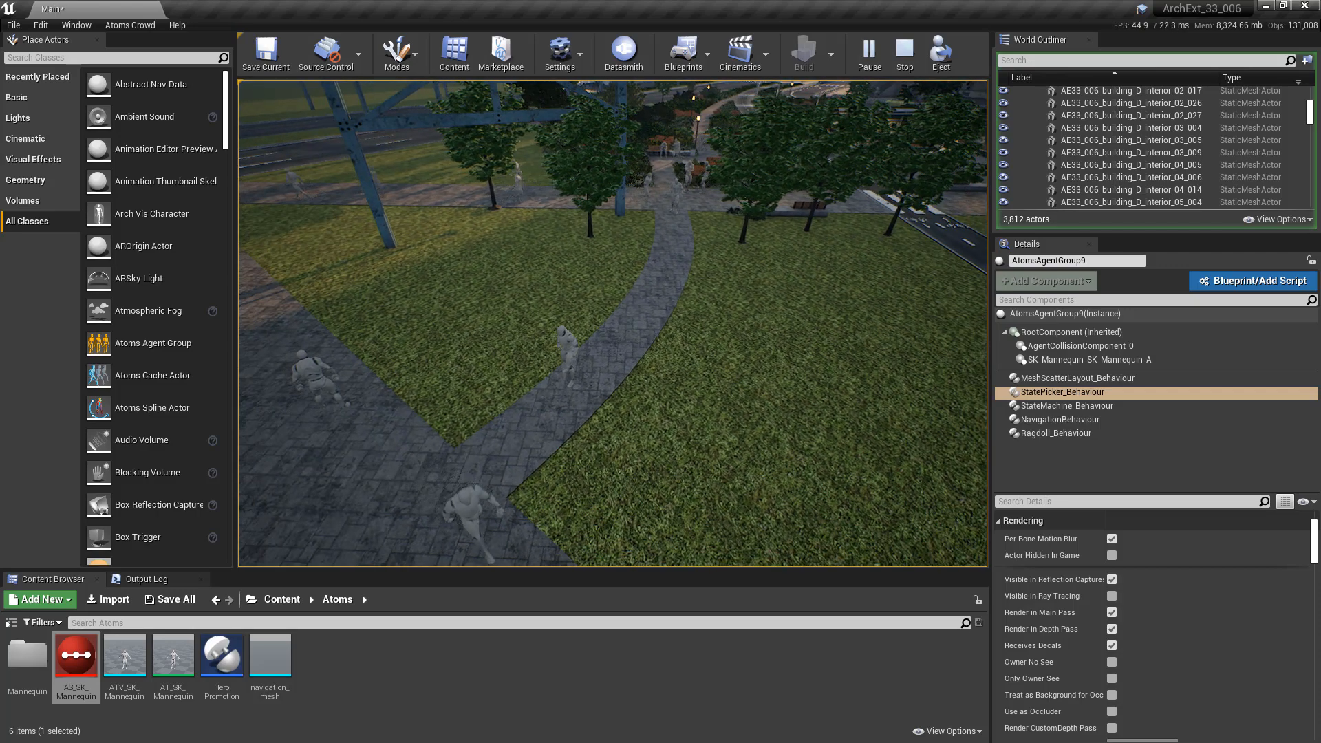
key(a)
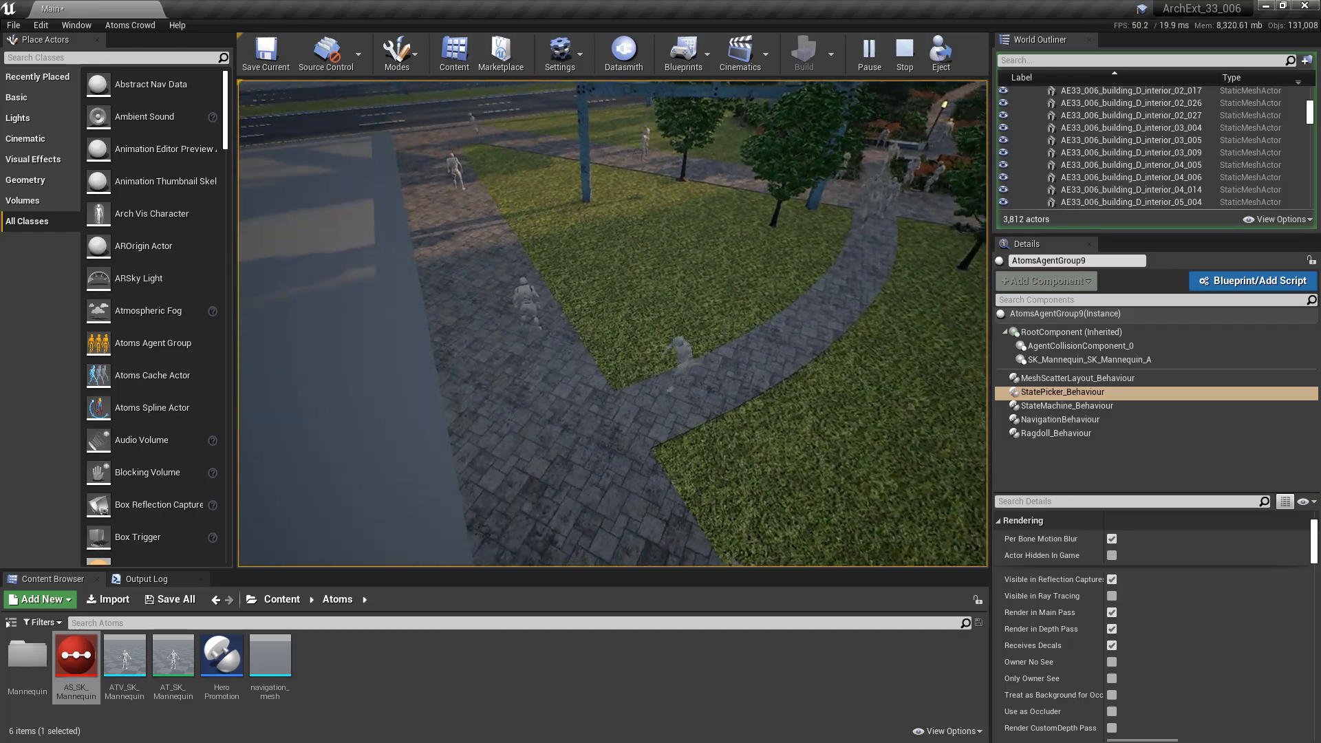
key(d)
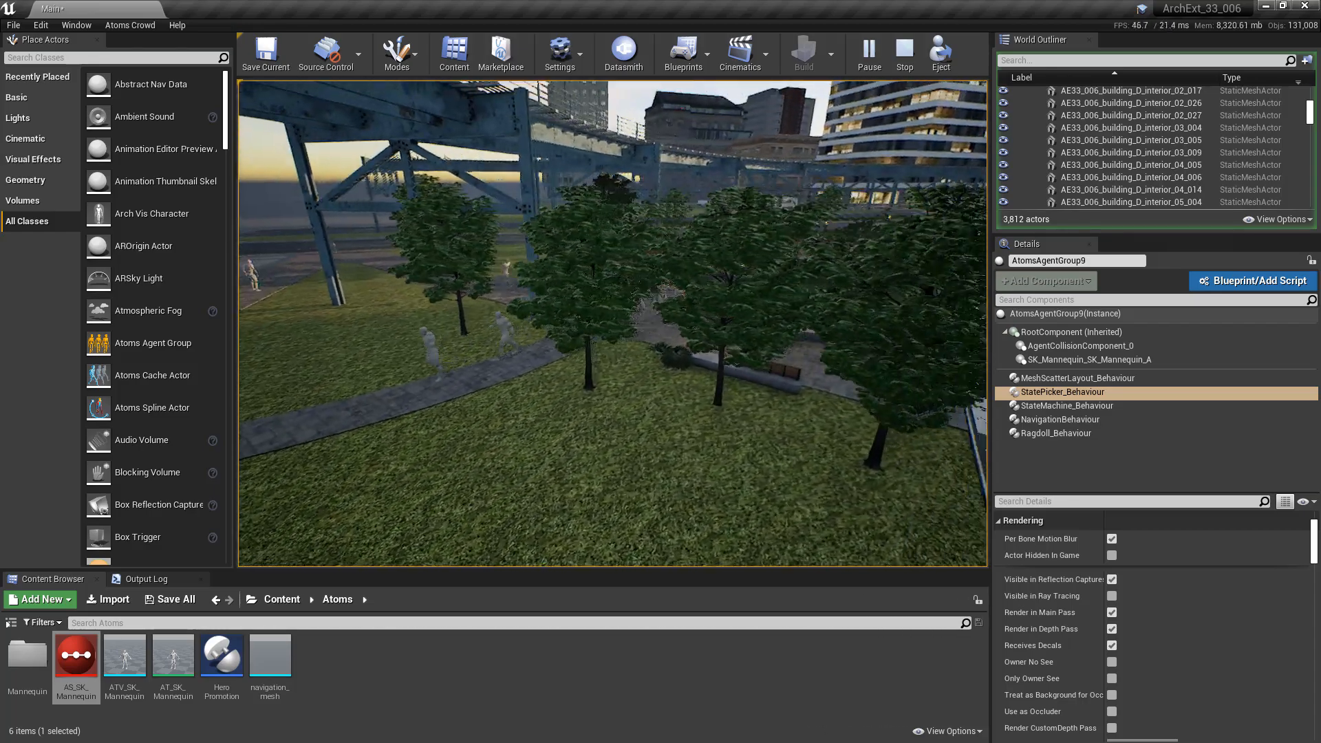
key(Escape)
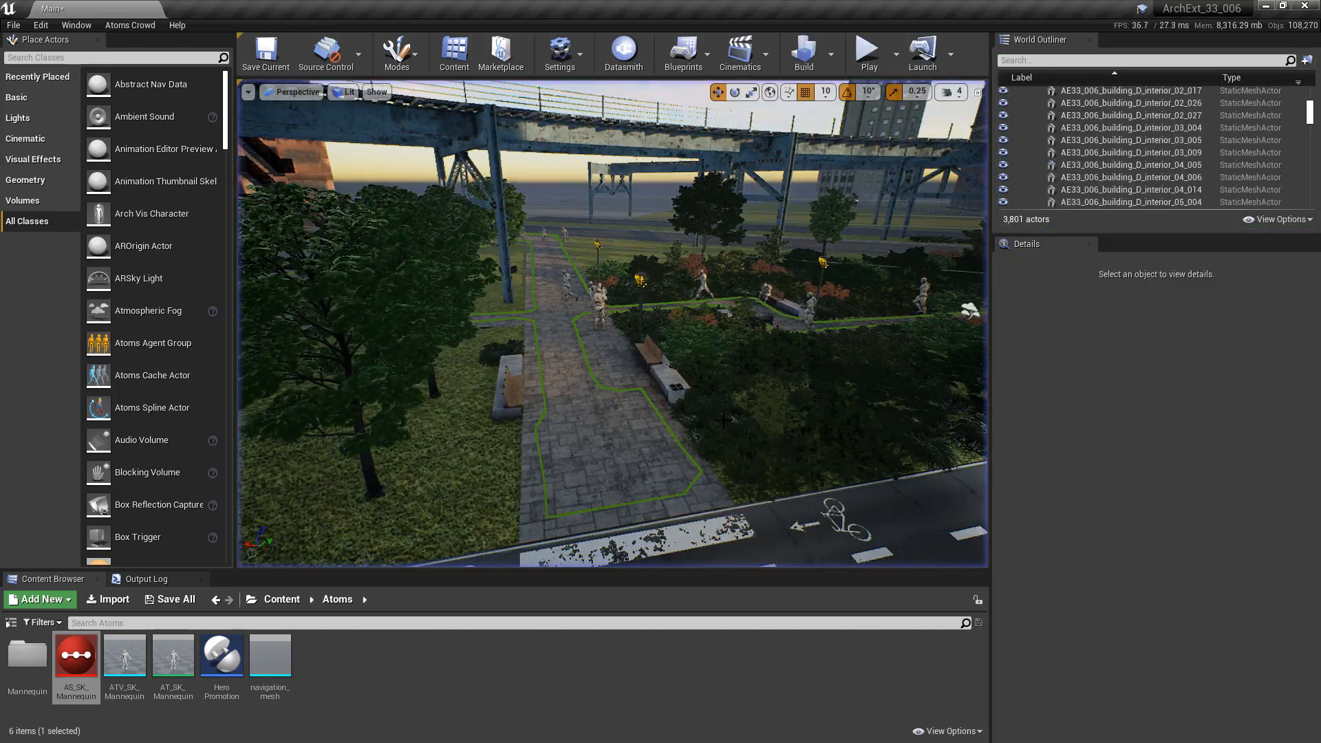
Select AtomsAgentGroup9 in the scene and add an Add Metadata Behaviour component to it.
click(704, 277)
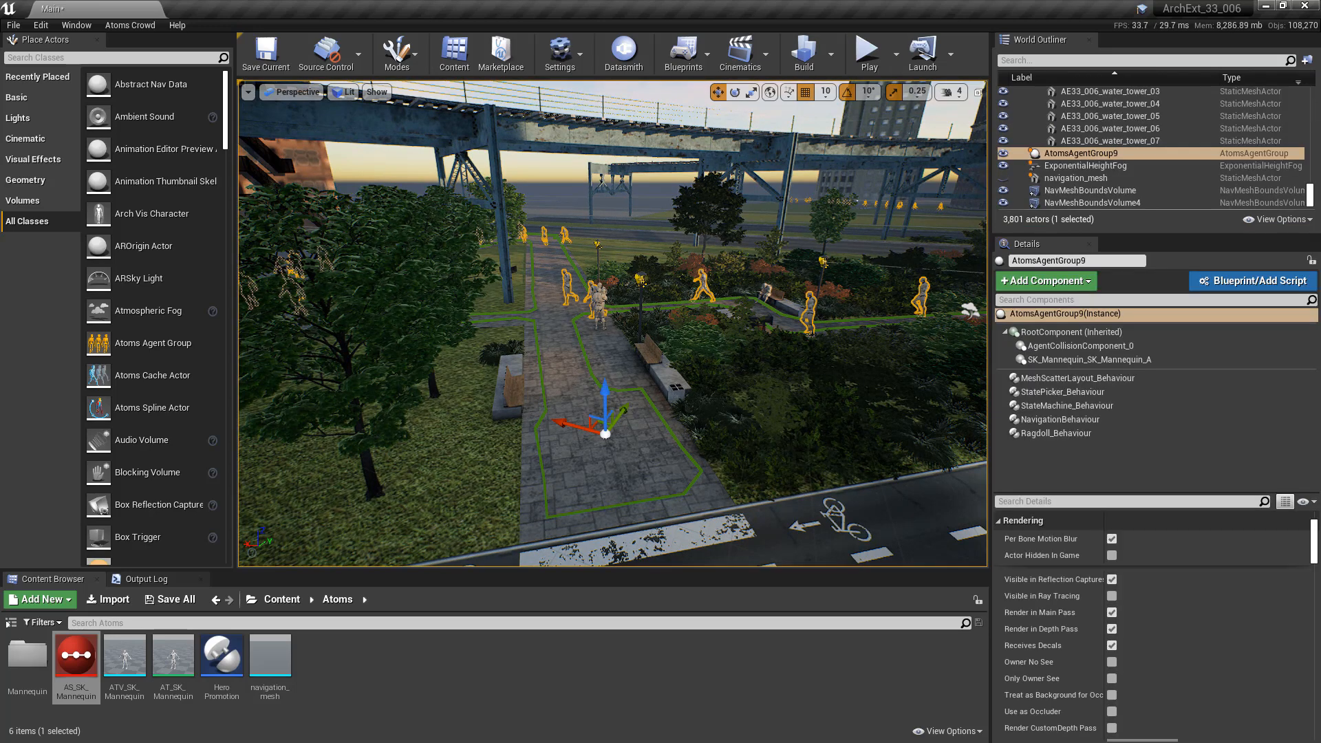
click(1036, 281)
text(add)
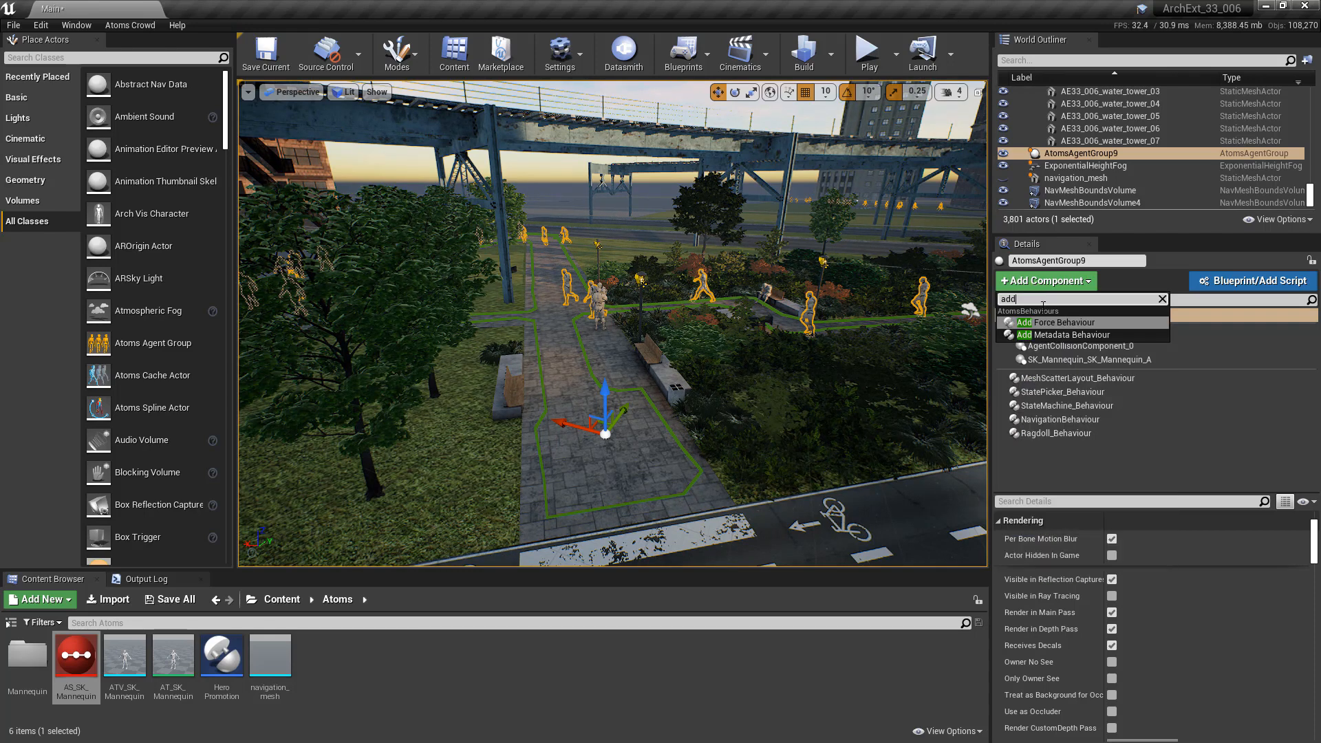
click(1063, 335)
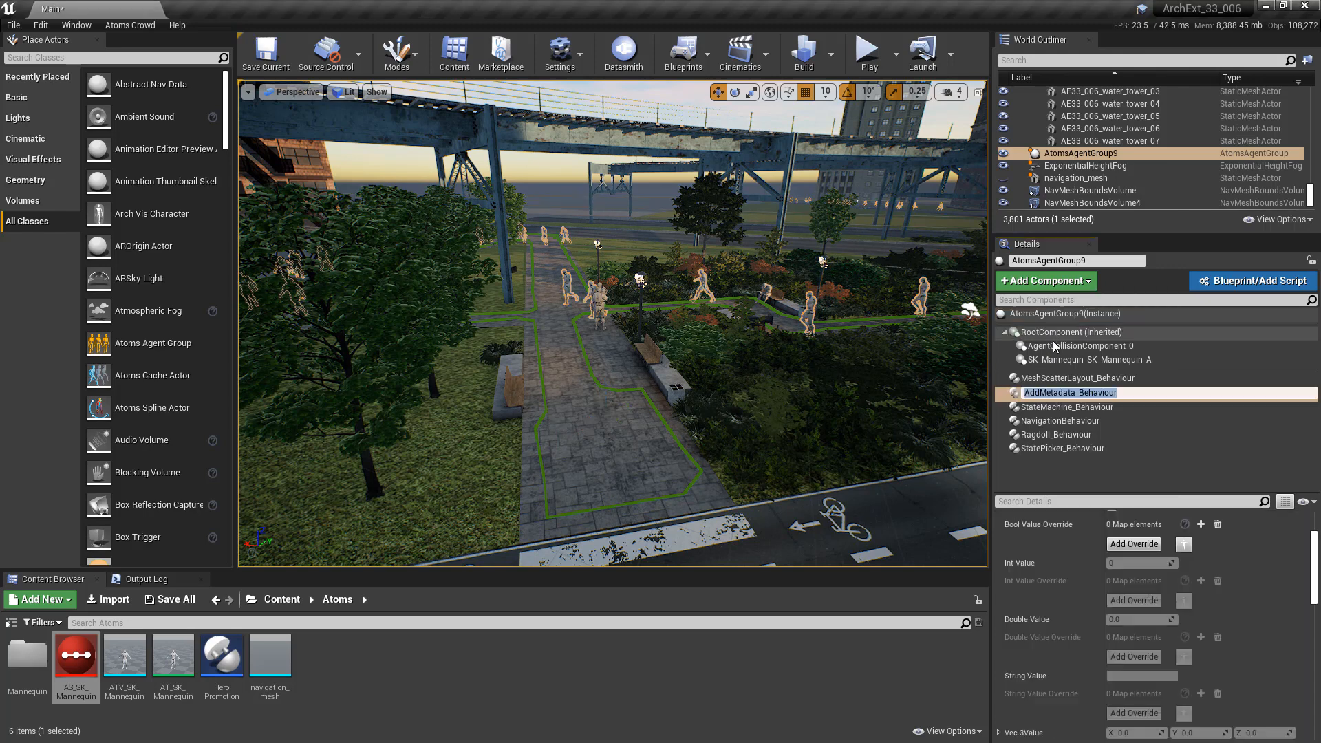
Name the new metadata "color" and set its type to vector.
scroll(1042, 533, up, 3)
click(1123, 537)
click(1125, 538)
text(color)
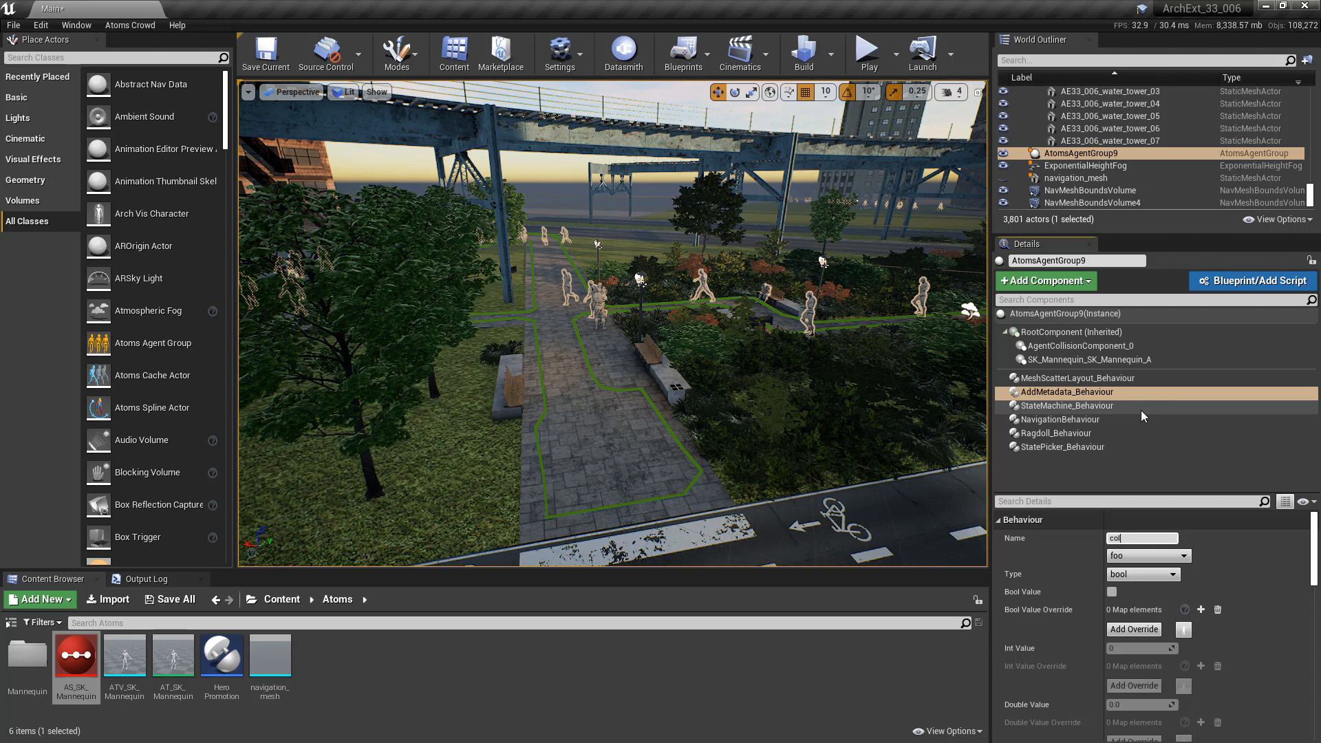
key(Return)
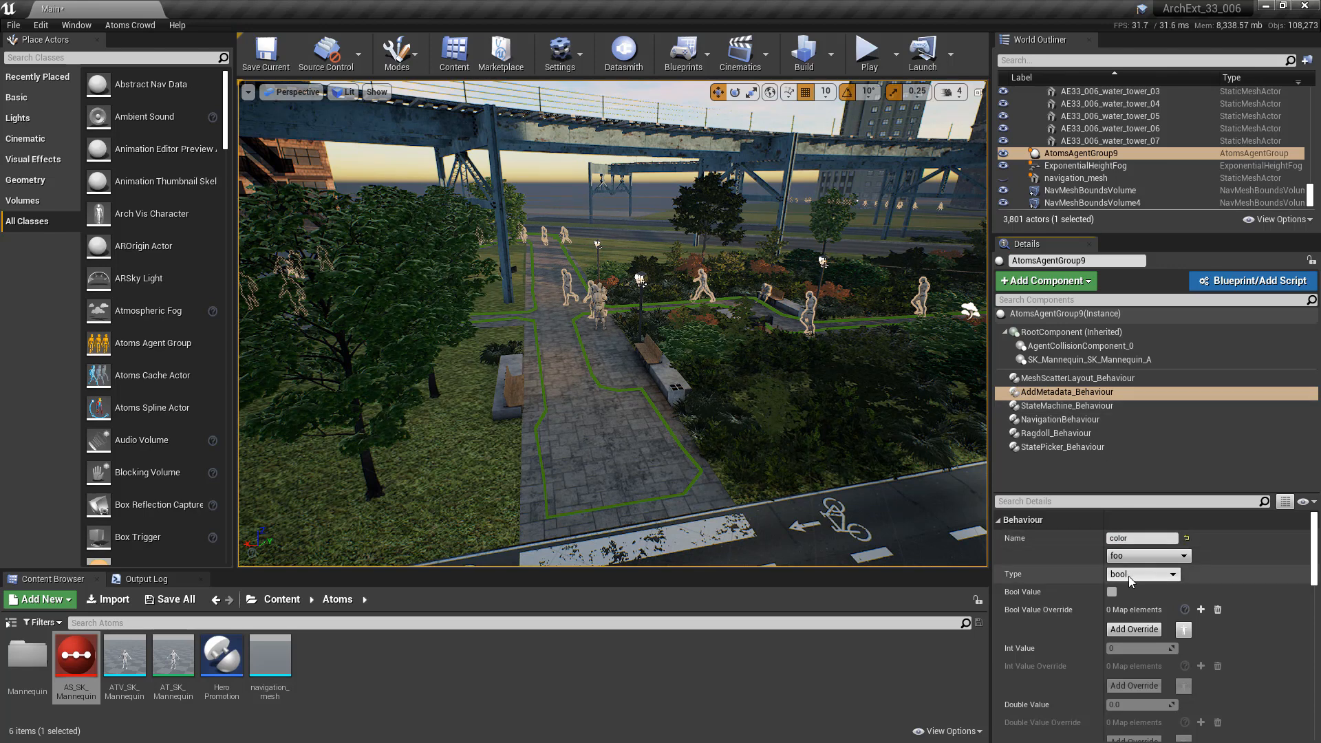
click(1129, 576)
click(1129, 624)
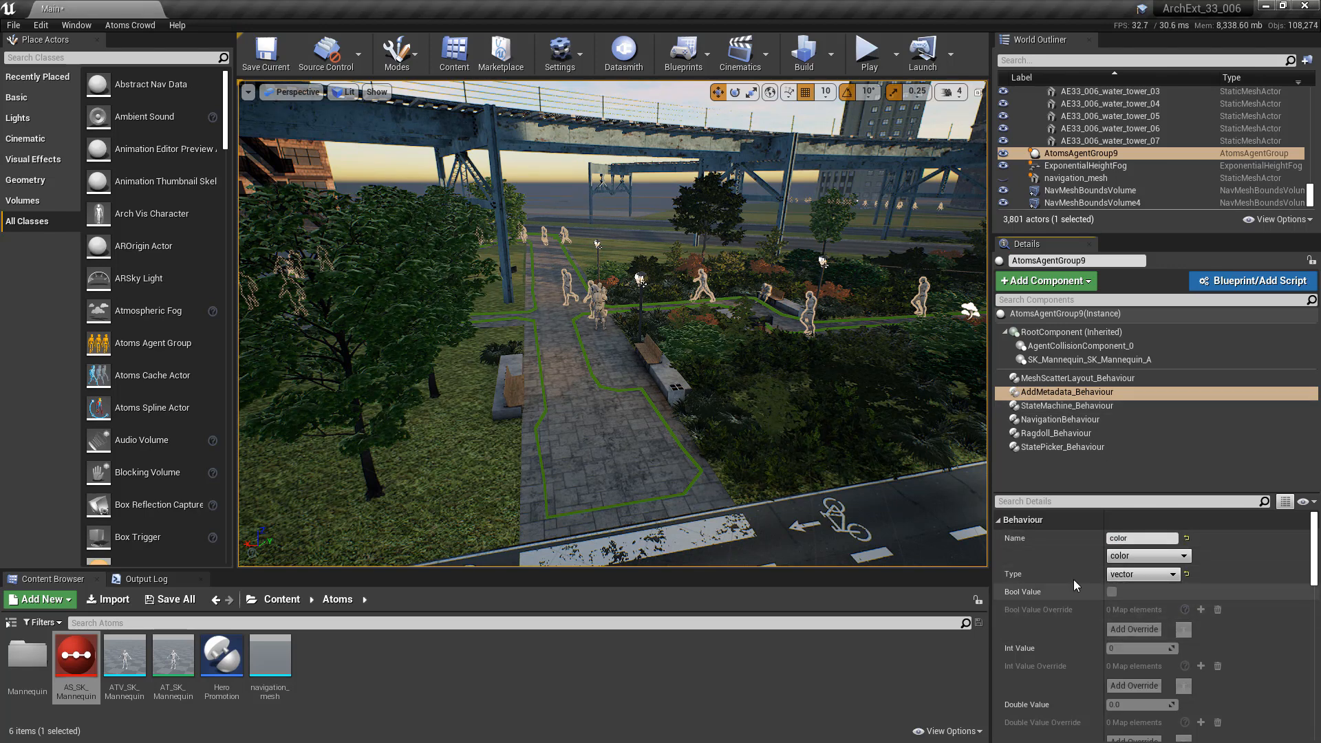
Override the metadata's Vec 3 Value for all agents with random values between 0, 0, 0 and 1, 1, 1.
scroll(1073, 580, down, 3)
scroll(1073, 579, down, 2)
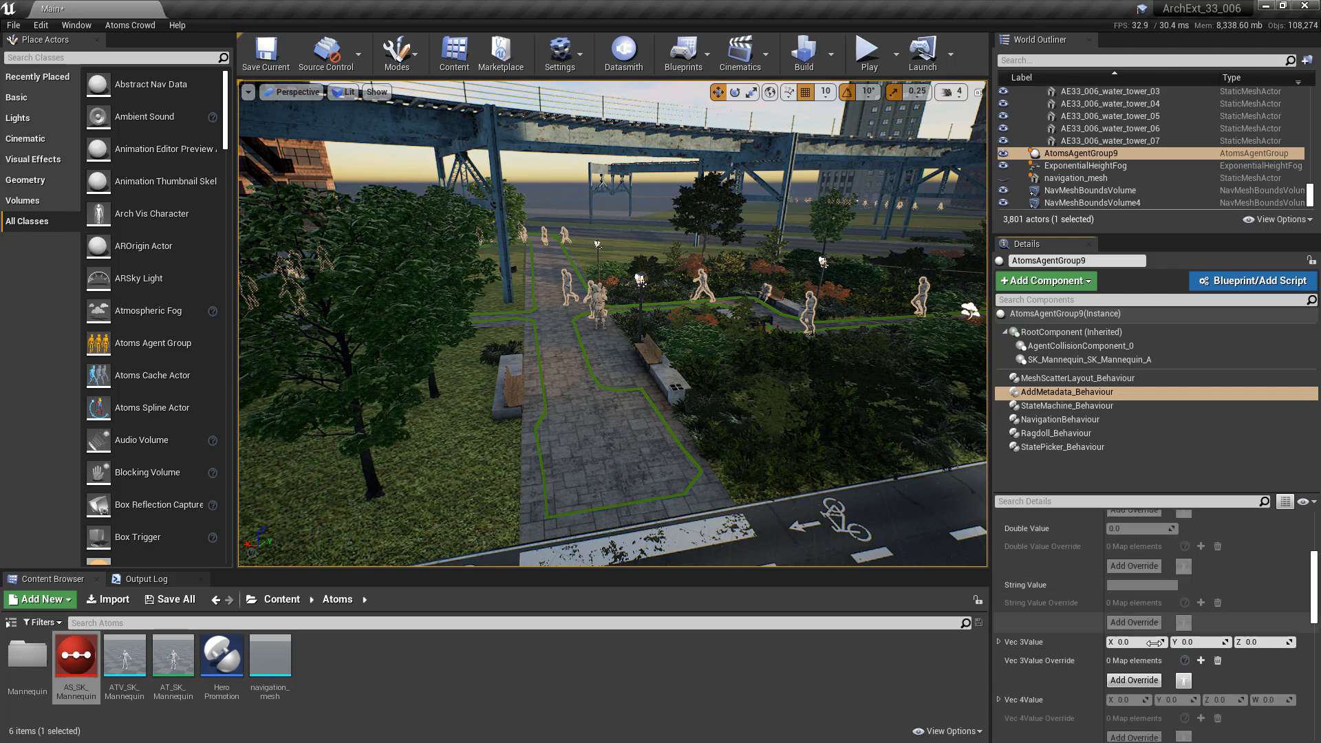
click(1184, 680)
click(501, 217)
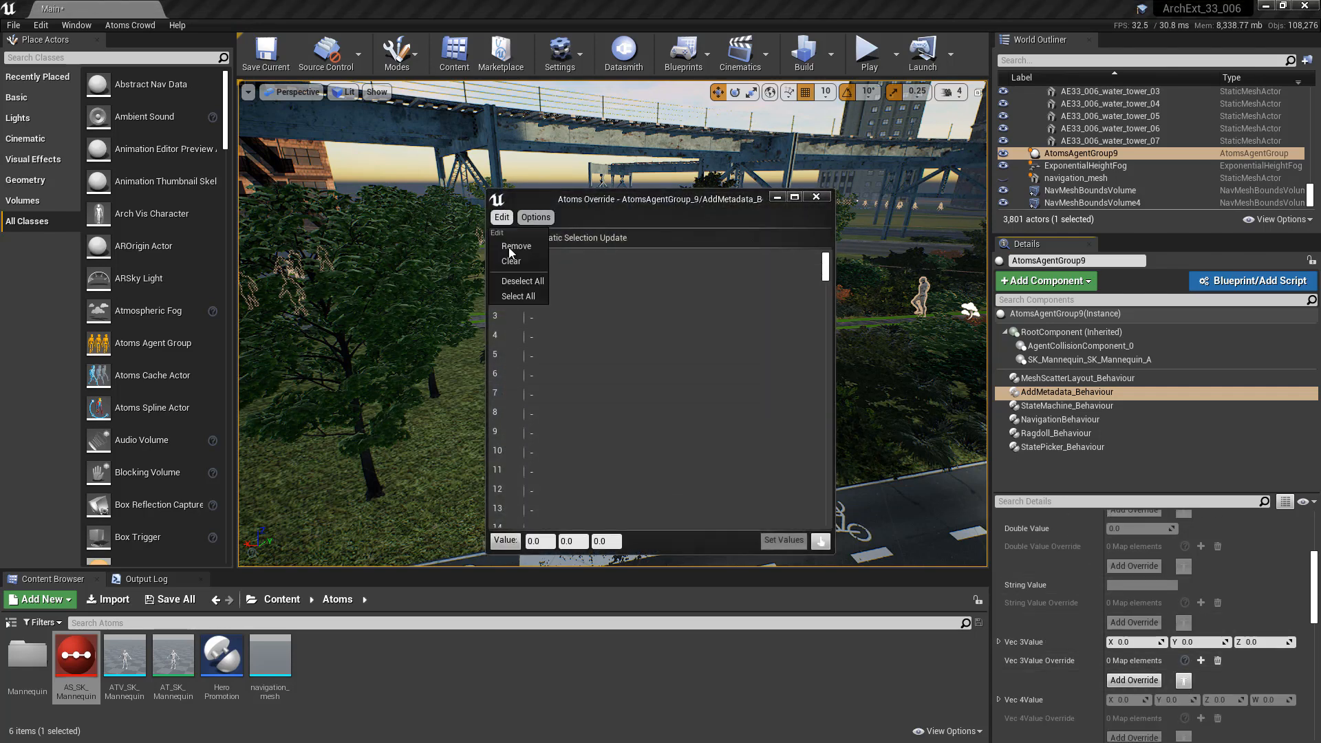
click(518, 299)
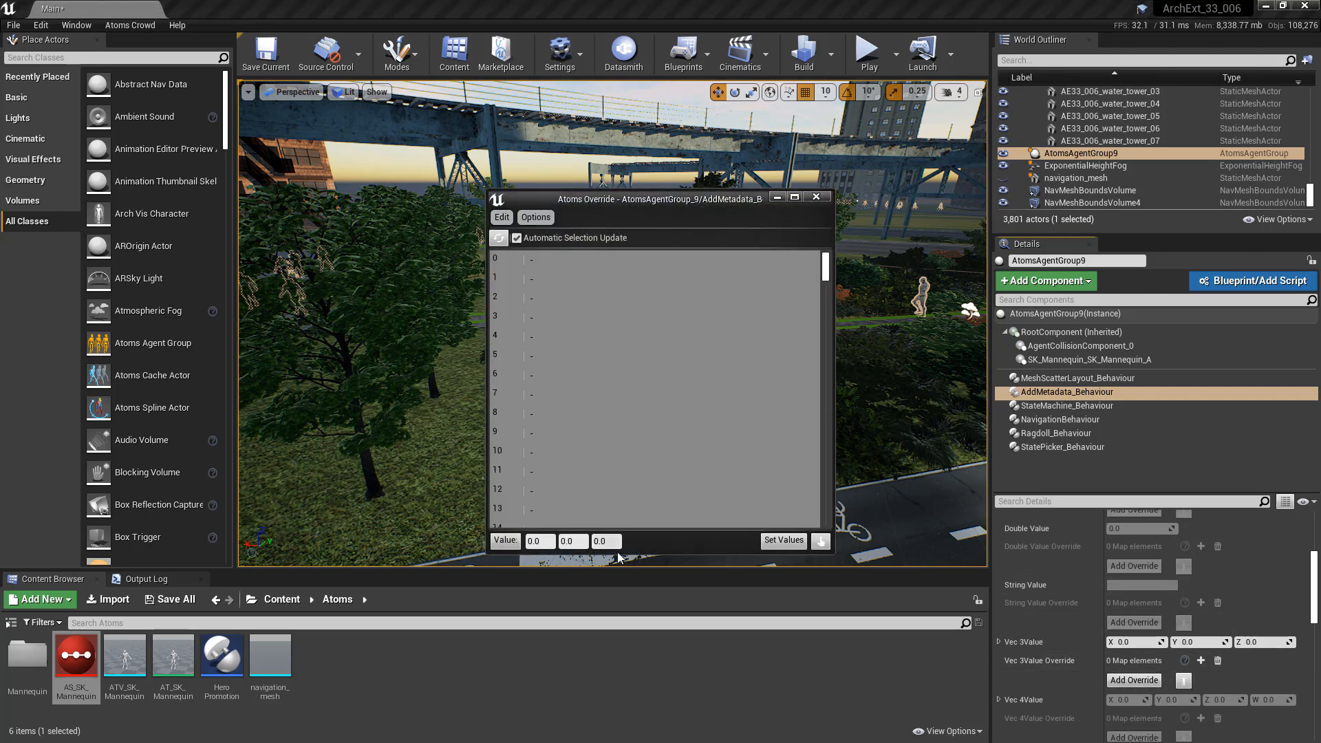
click(505, 540)
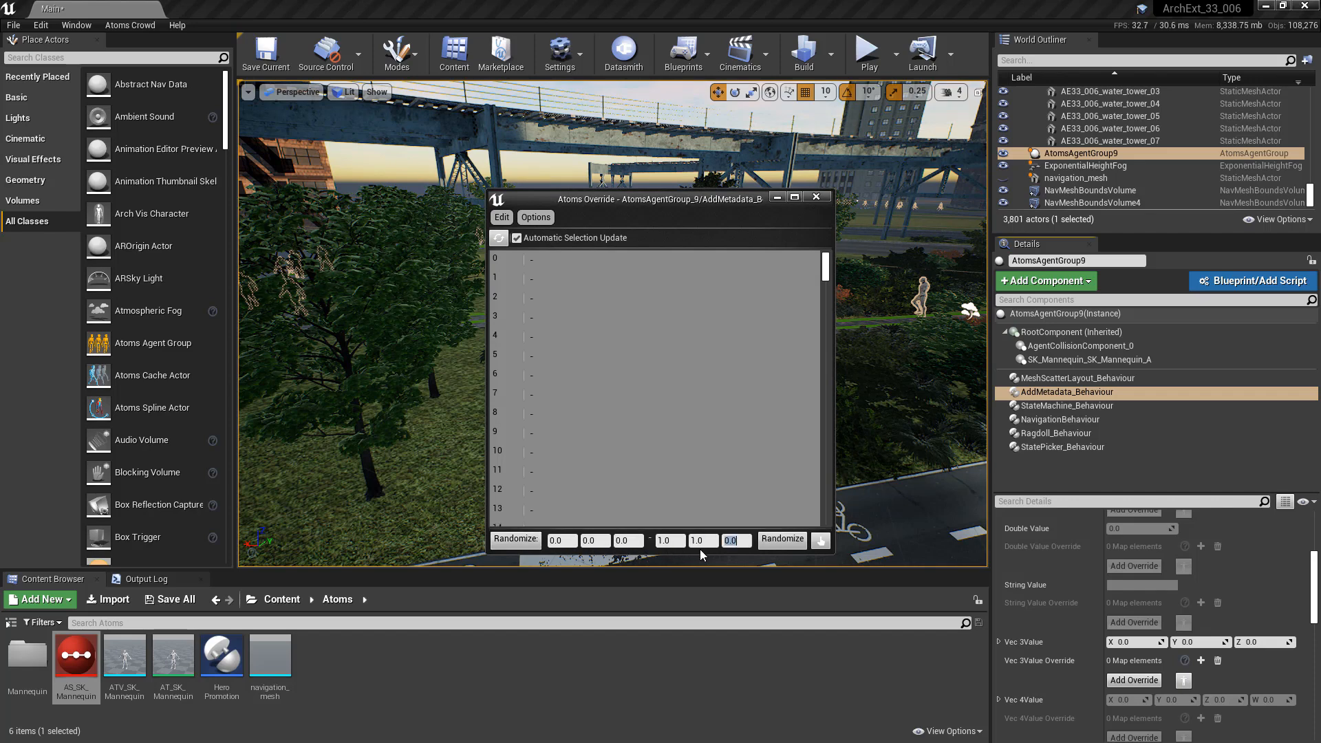
click(773, 540)
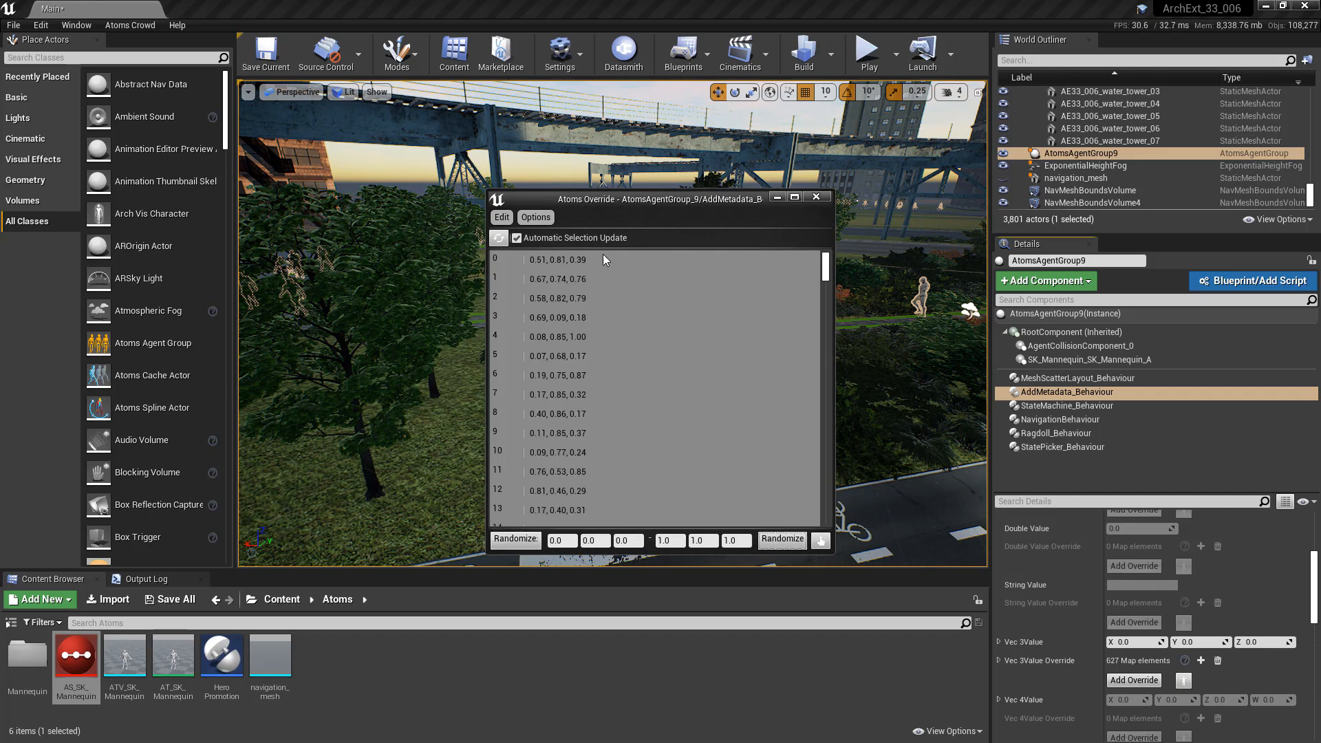
click(816, 197)
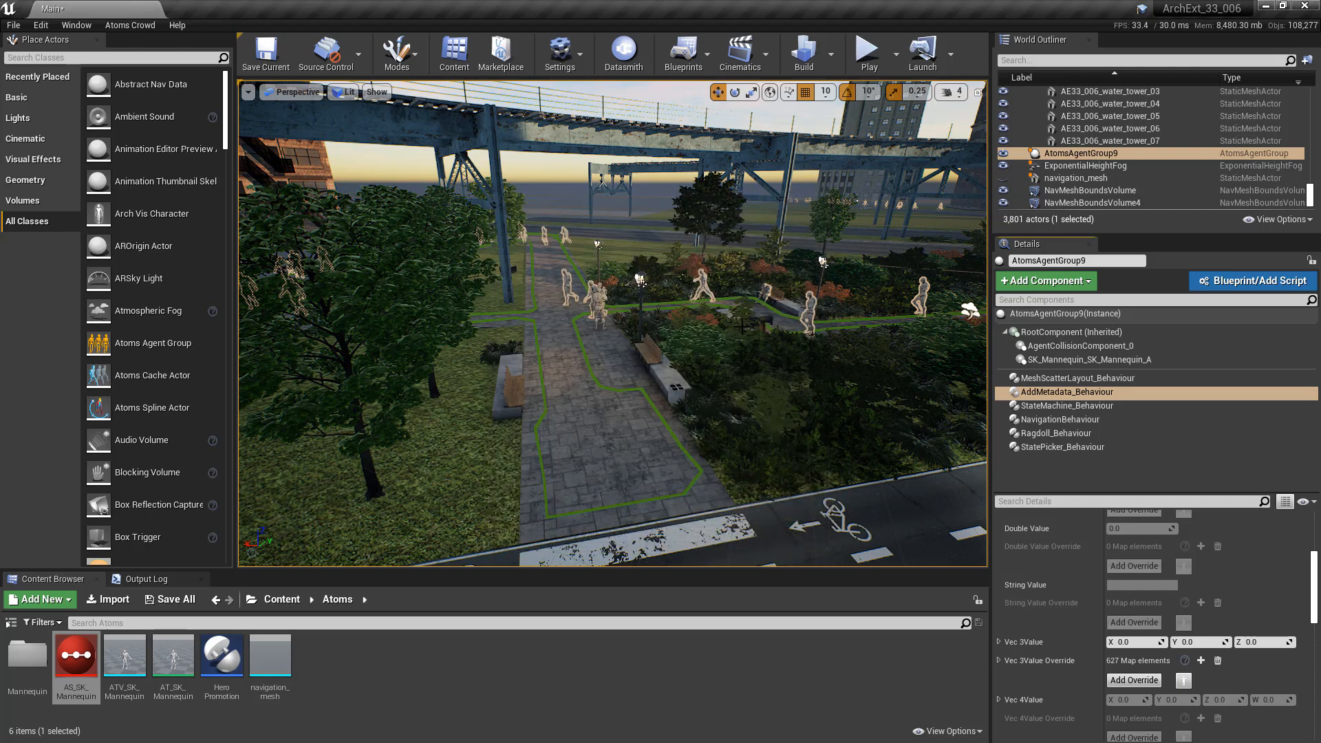
Add a Per Instance Metadata element named "color" to the AtomsAgentGroup9 instance.
scroll(1086, 555, up, 5)
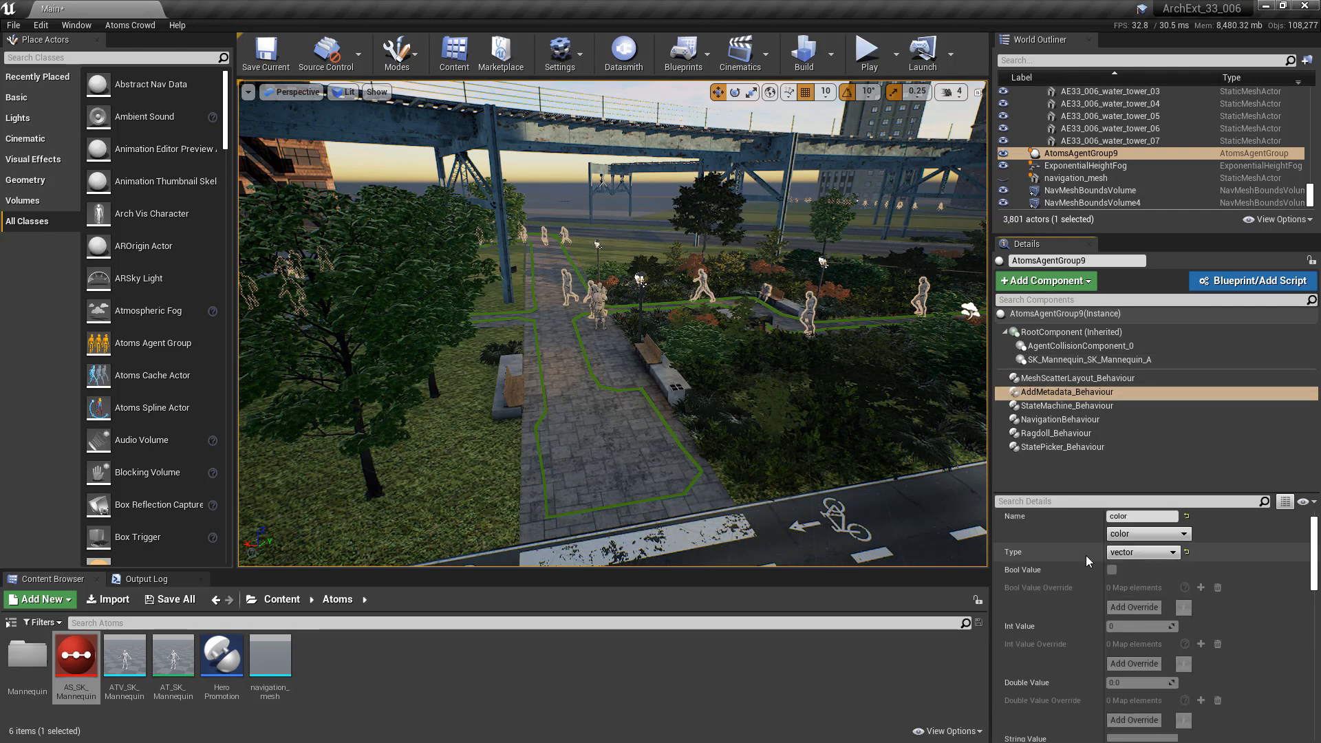
click(1097, 315)
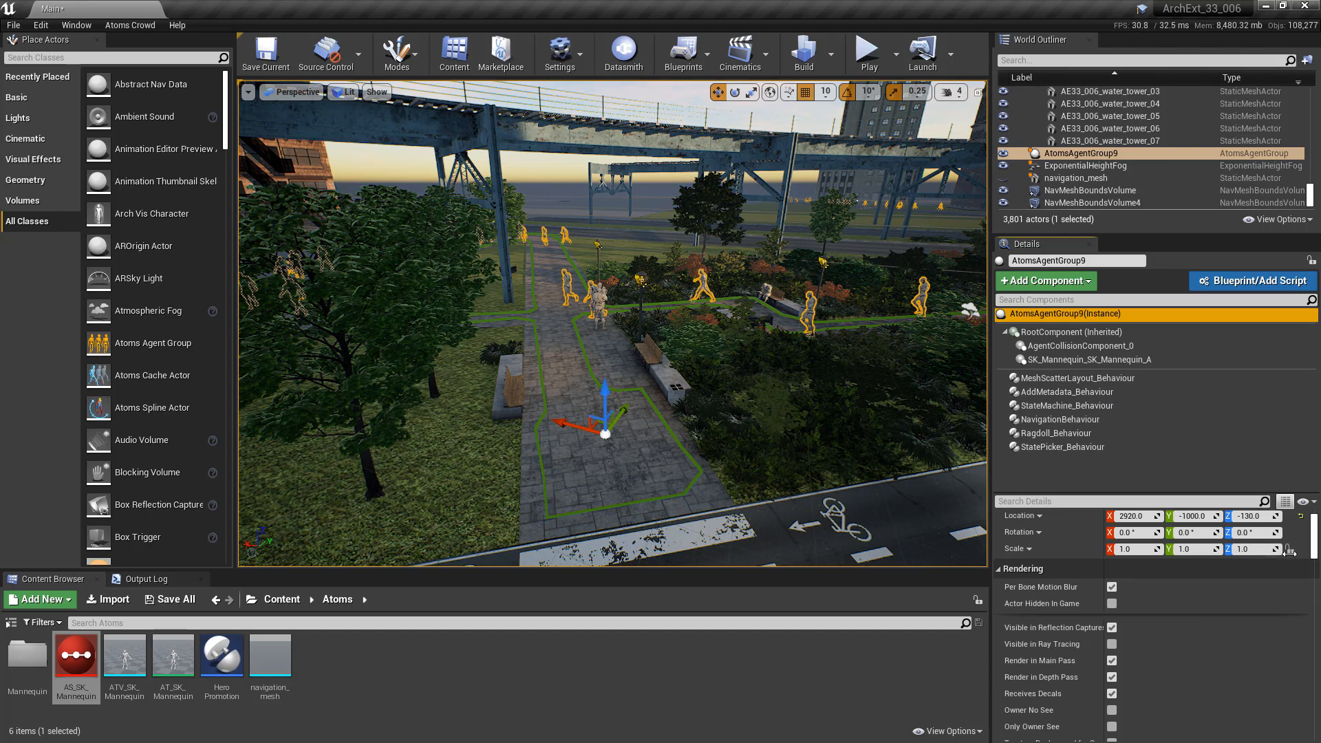
drag(1316, 549, 1307, 658)
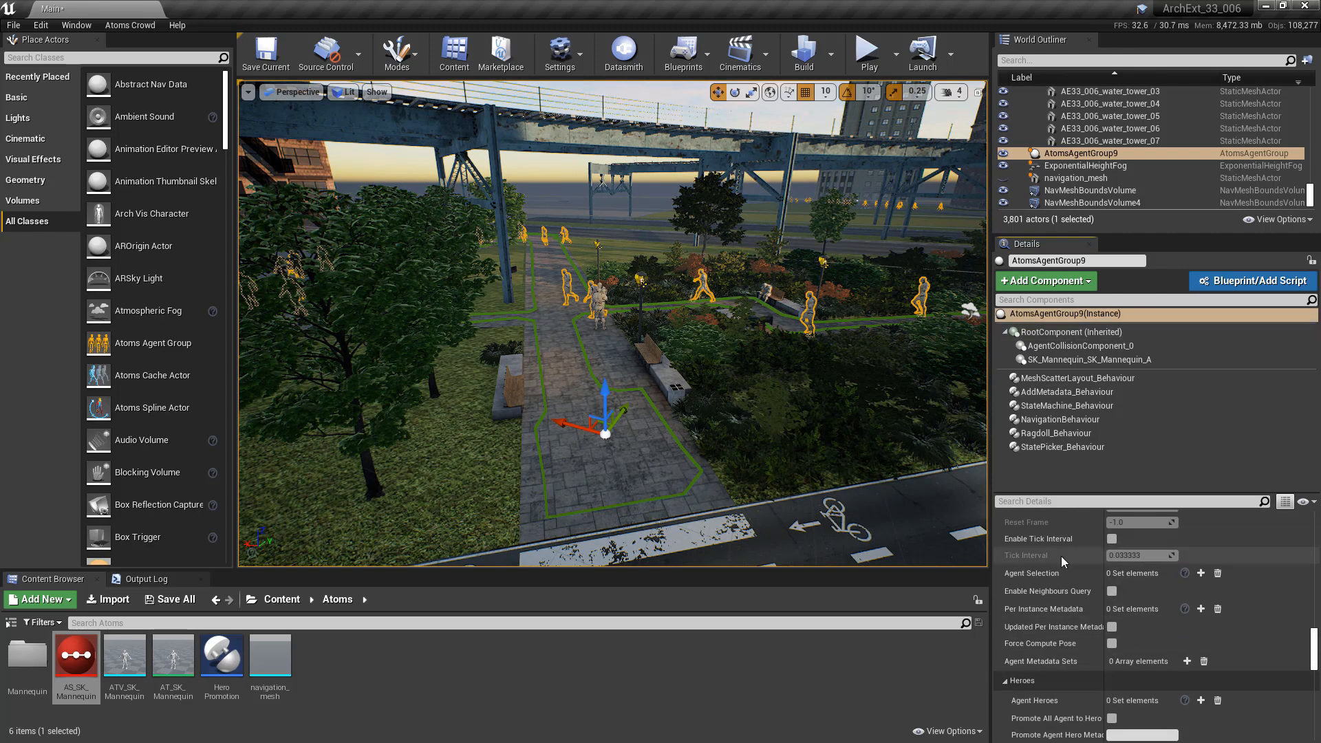
click(1201, 608)
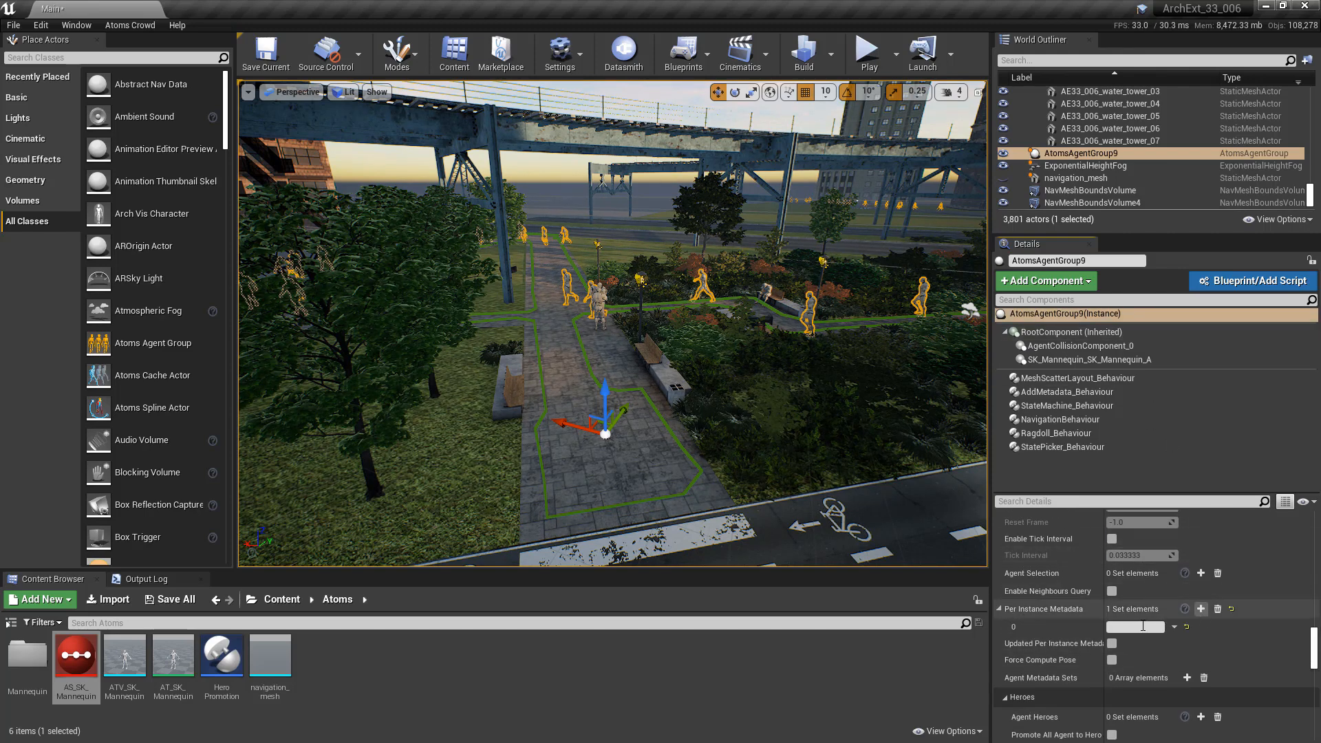
double_click(1140, 627)
key(ctrl+c)
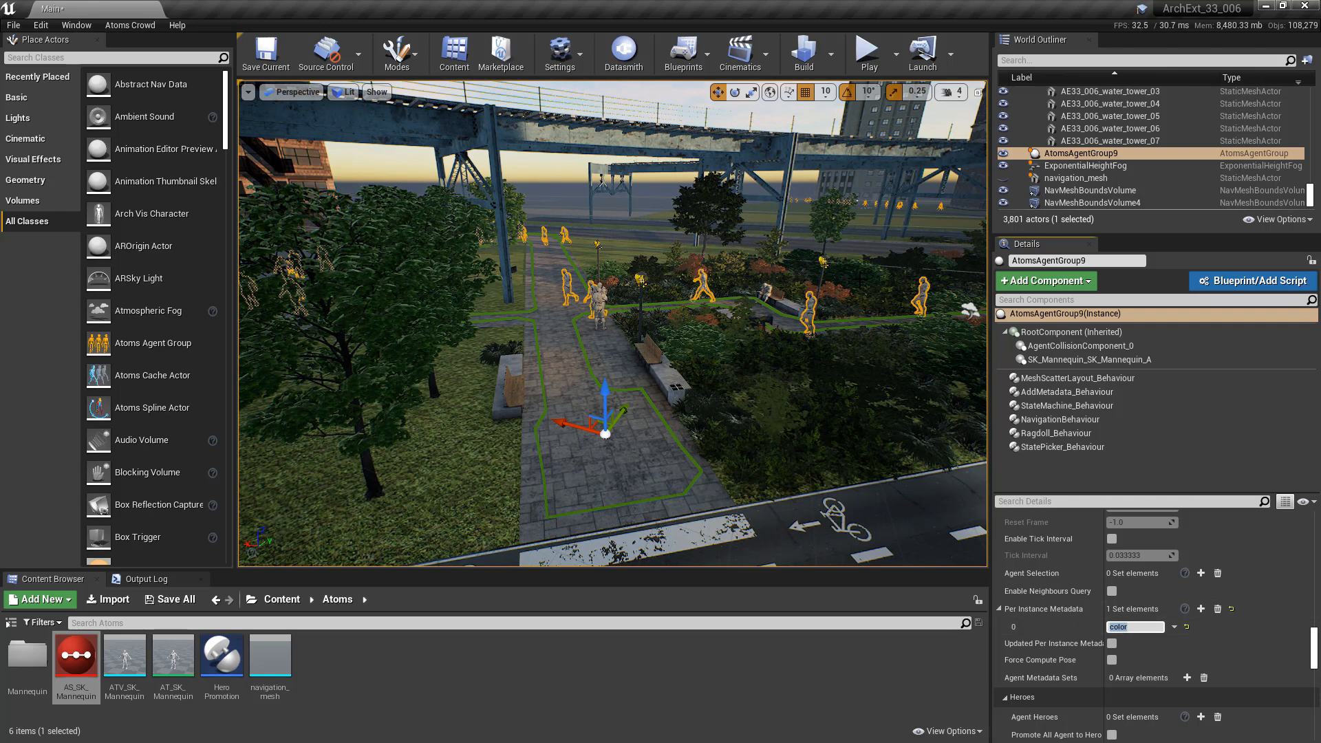
Open the M_UE4Man_Body_RandomColor material from the Mannequin folder in the material editor.
double_click(28, 657)
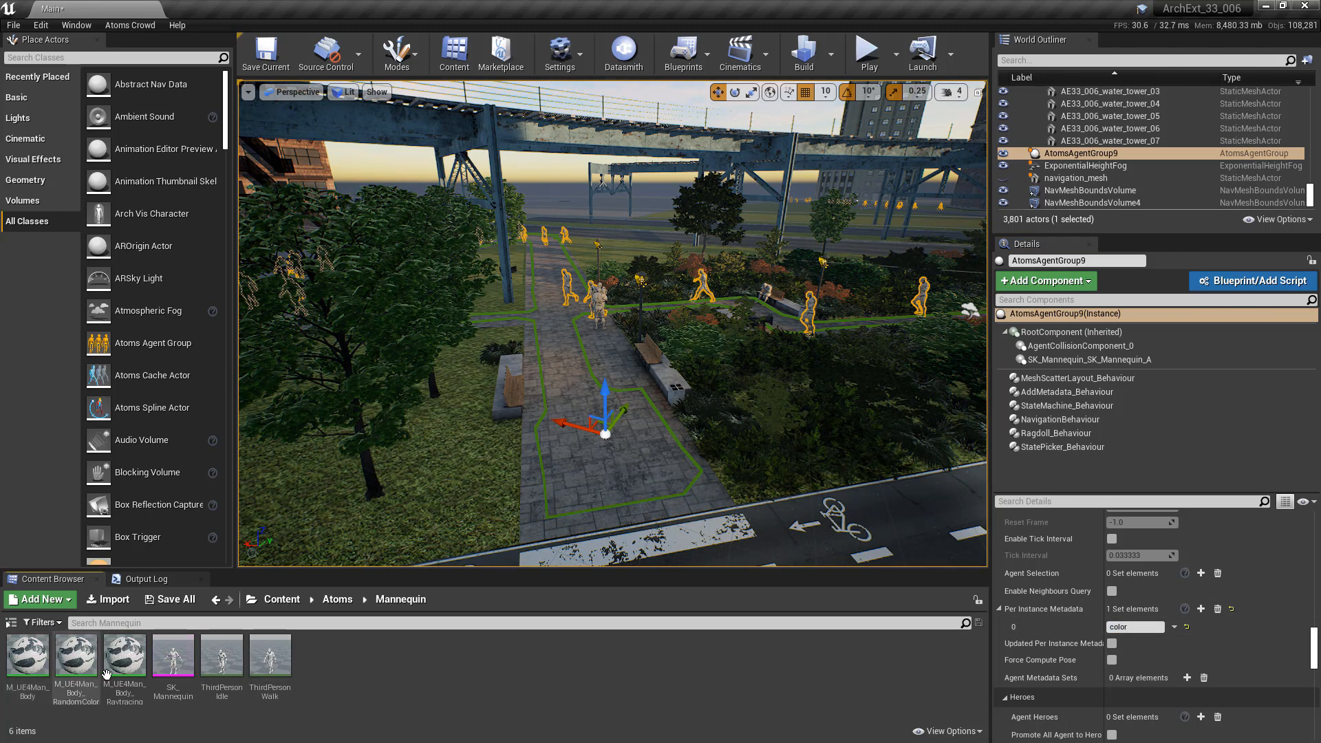
double_click(76, 657)
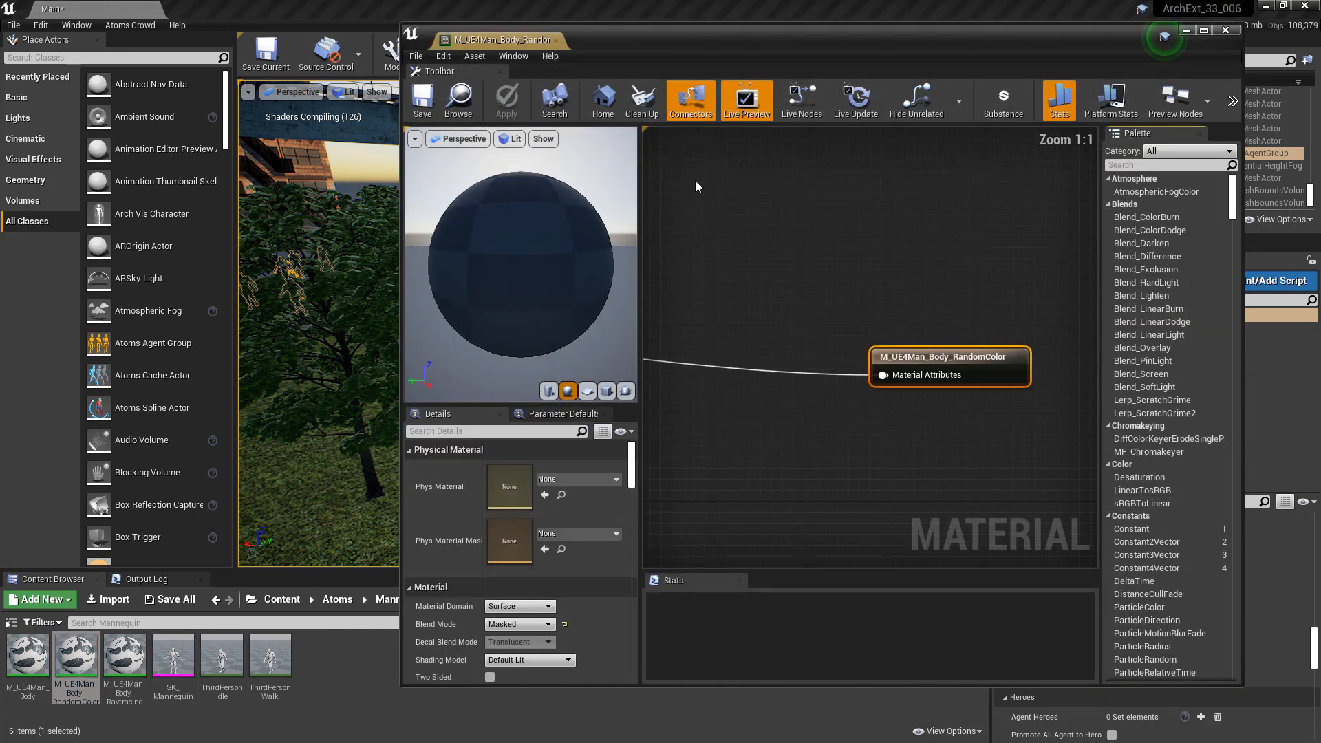
Examine the node graph of the M_UE4Man_Body_RandomColor material in the maximized material editor.
double_click(882, 36)
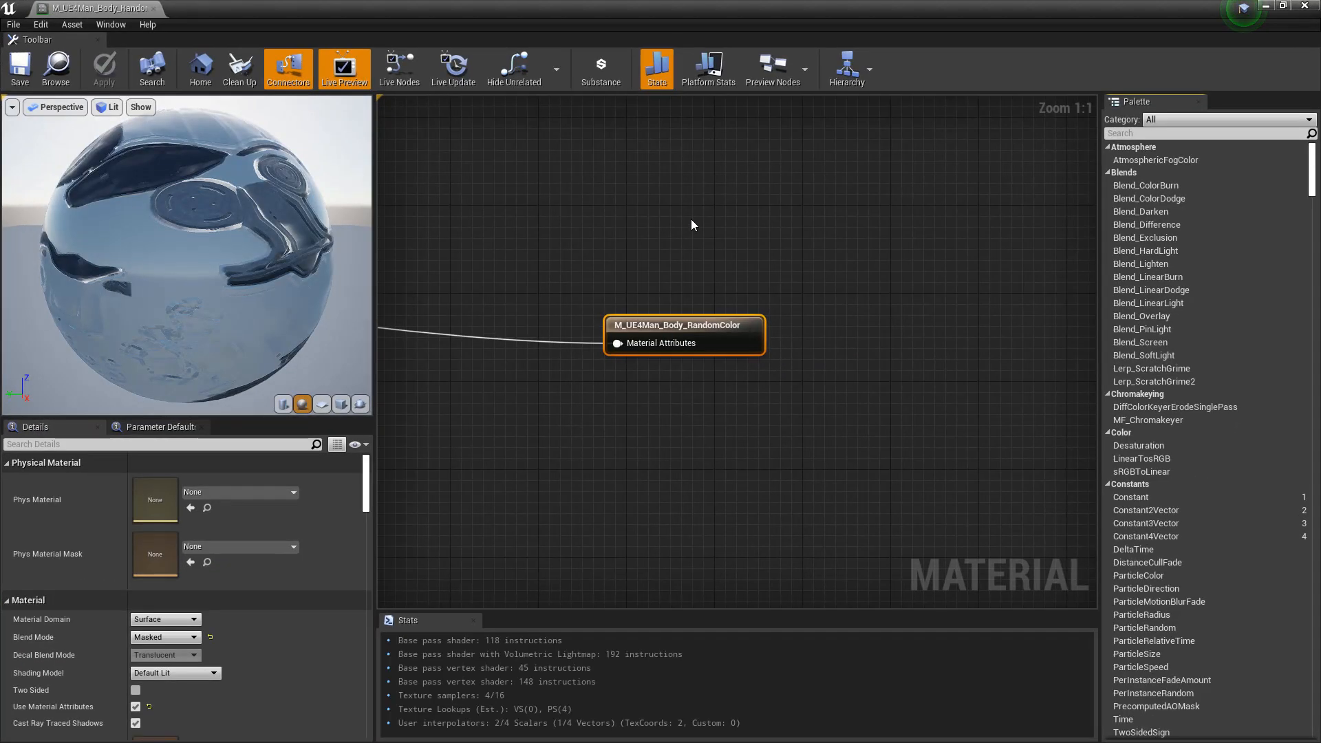
scroll(809, 278, down, 1)
right_drag(809, 278, 1057, 512)
right_drag(792, 103, 815, 386)
scroll(815, 386, down, 1)
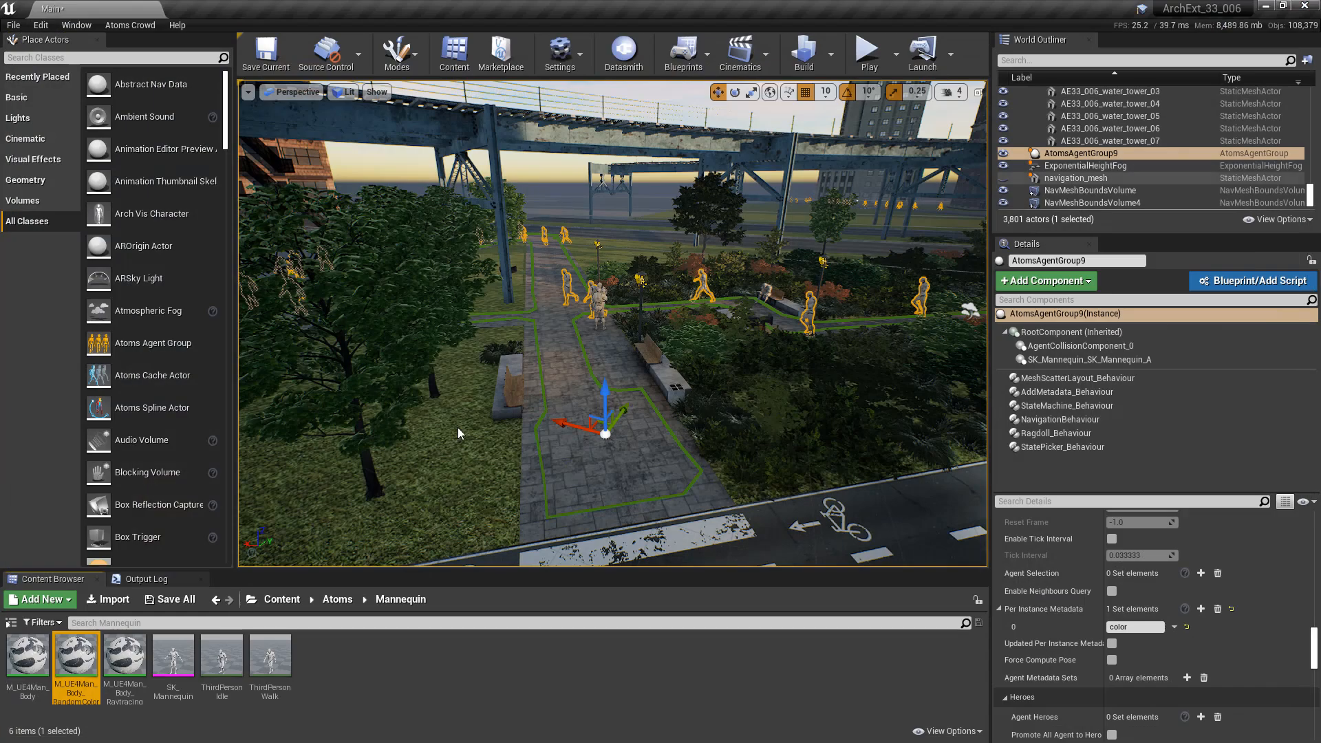
Assign M_UE4Man_Body_RandomColor to material slot Element 0 of the SK_Mannequin mesh, then save and close the mesh.
double_click(173, 657)
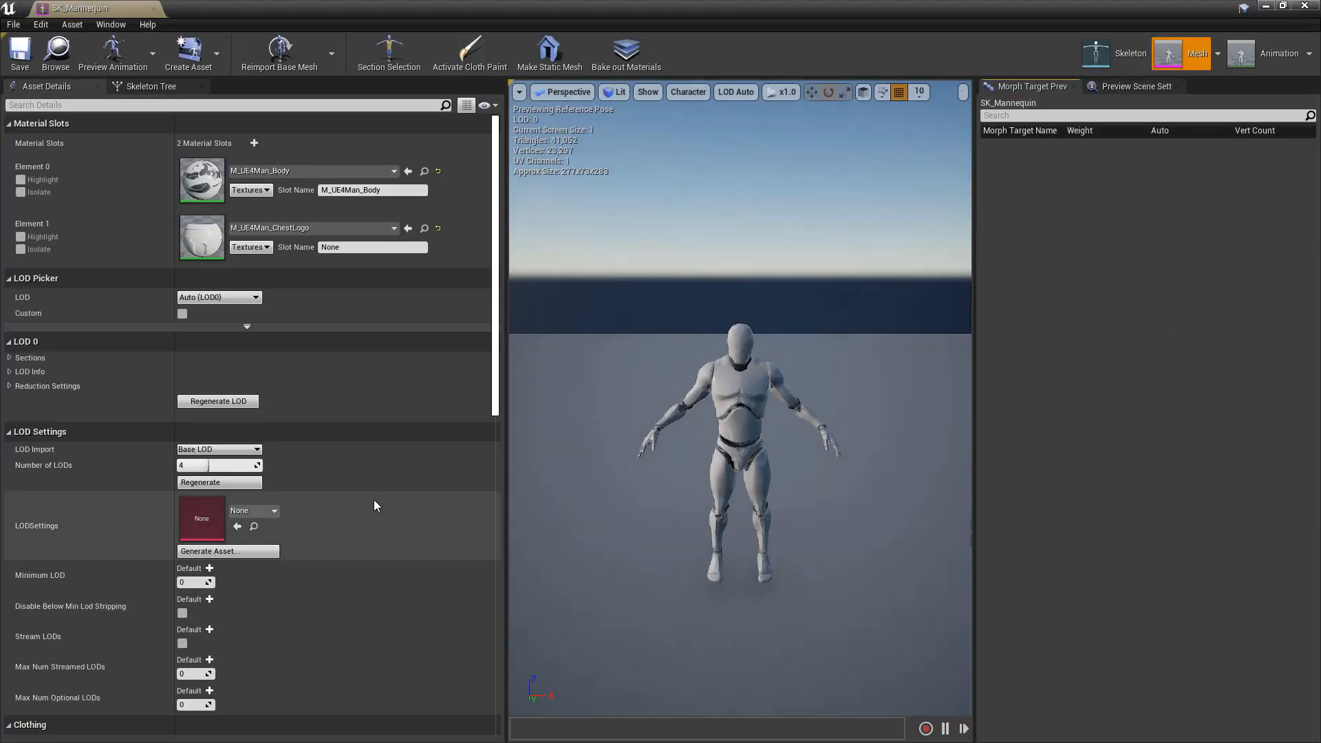
drag(331, 9, 703, 63)
drag(78, 662, 457, 241)
click(356, 104)
click(1155, 48)
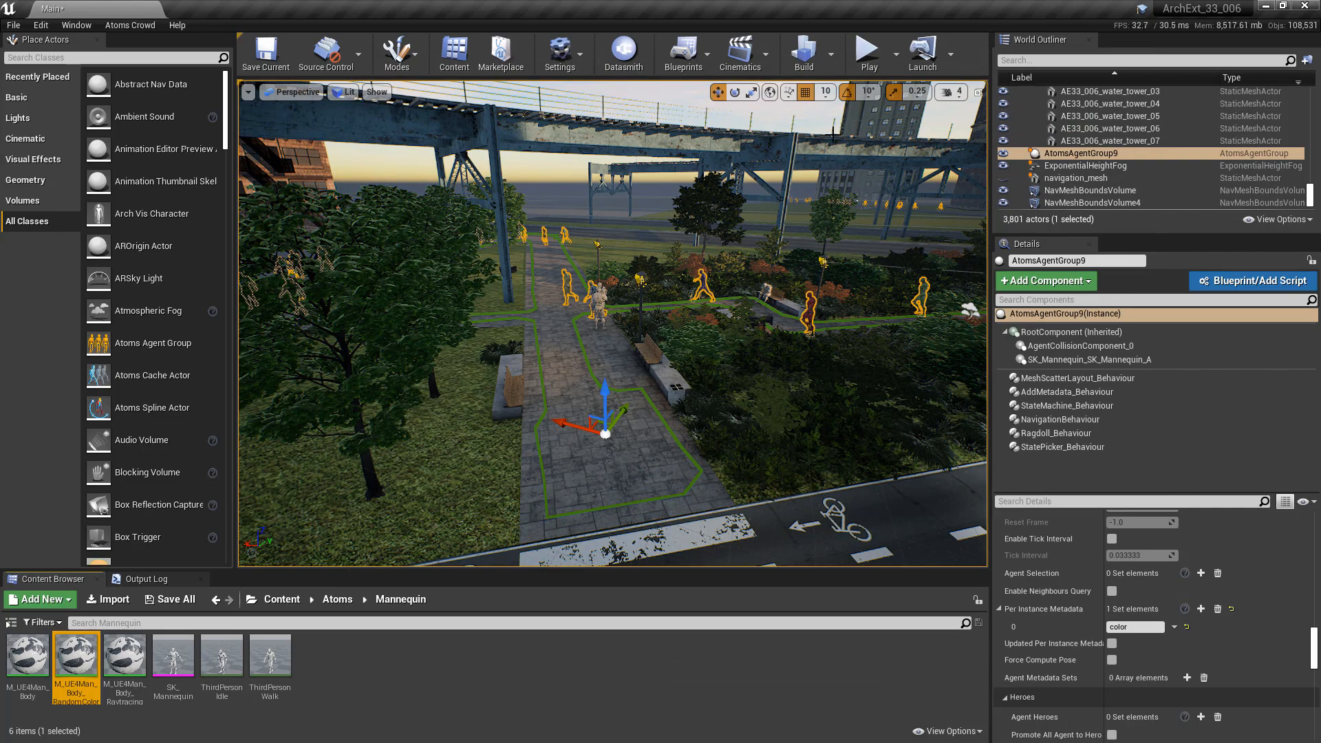
Run the simulation and fly through the park to check the agents' random colours, then stop it.
click(868, 52)
click(688, 353)
key(e)
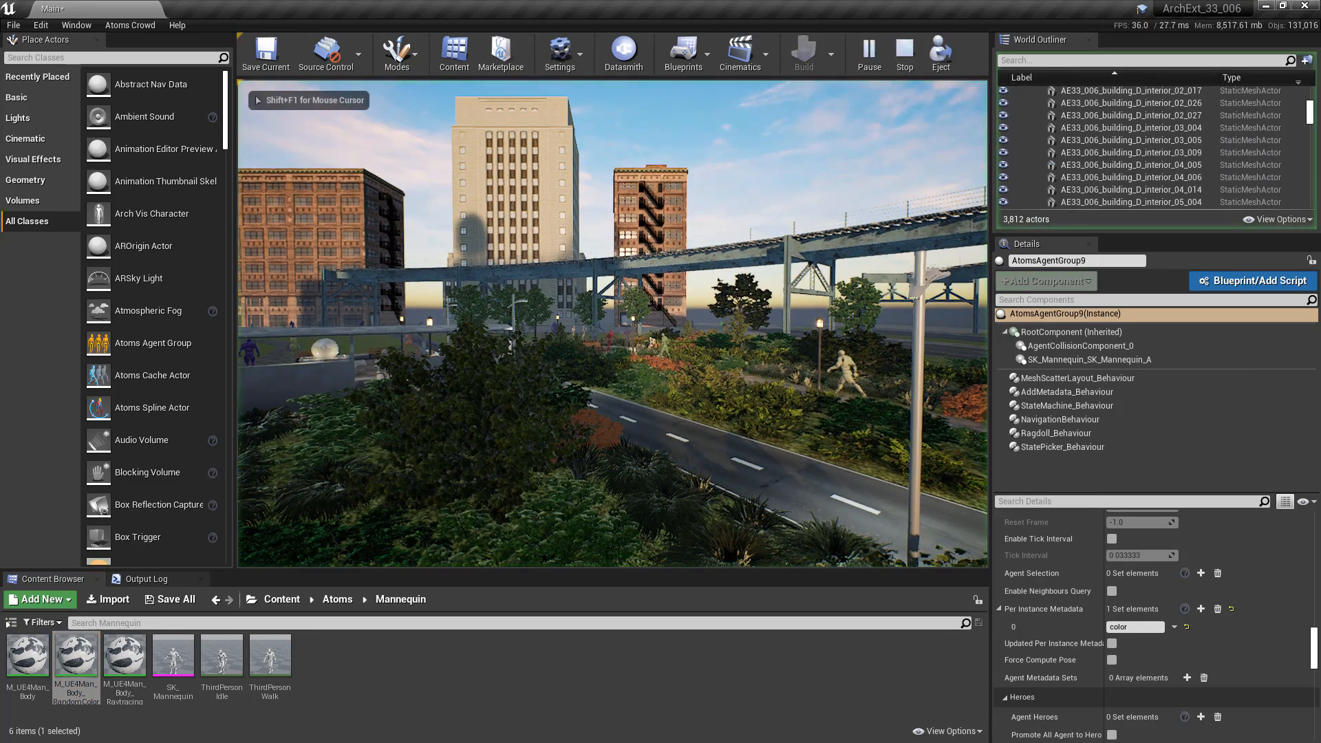
key(w)
key(w)
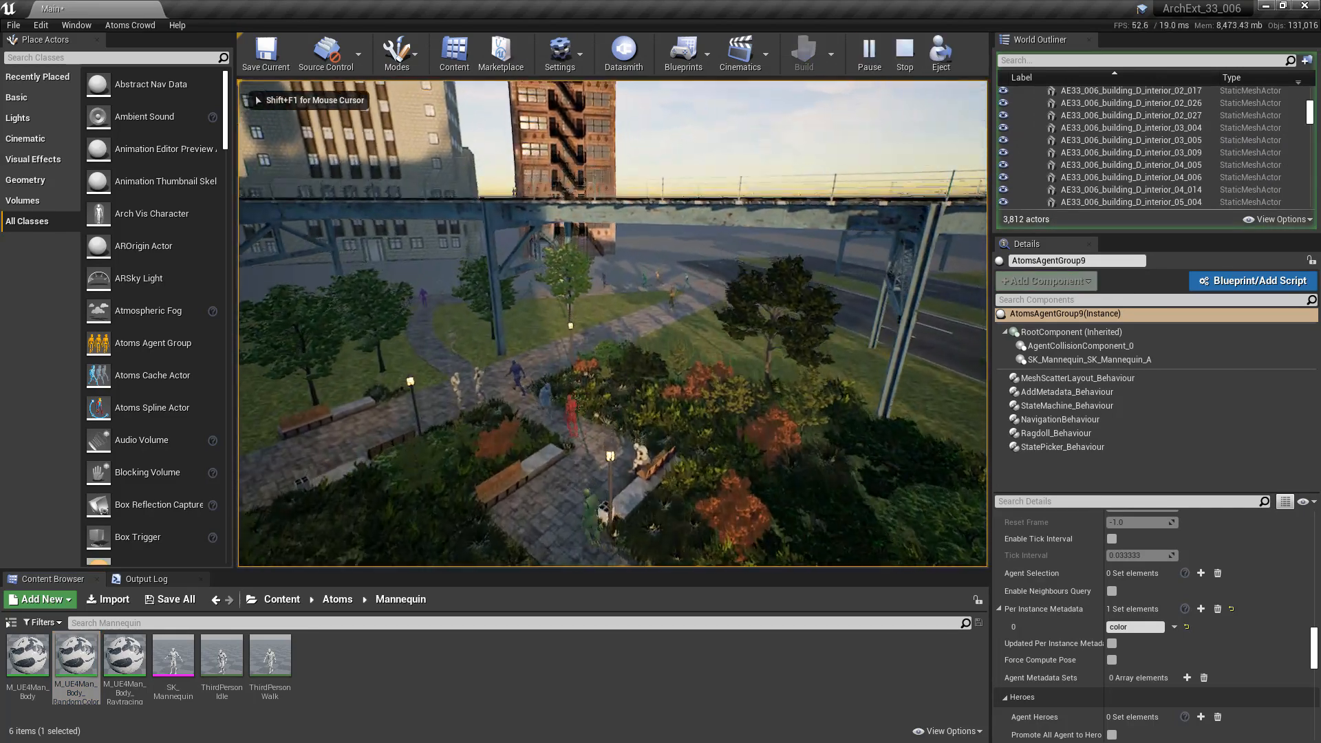
key(a)
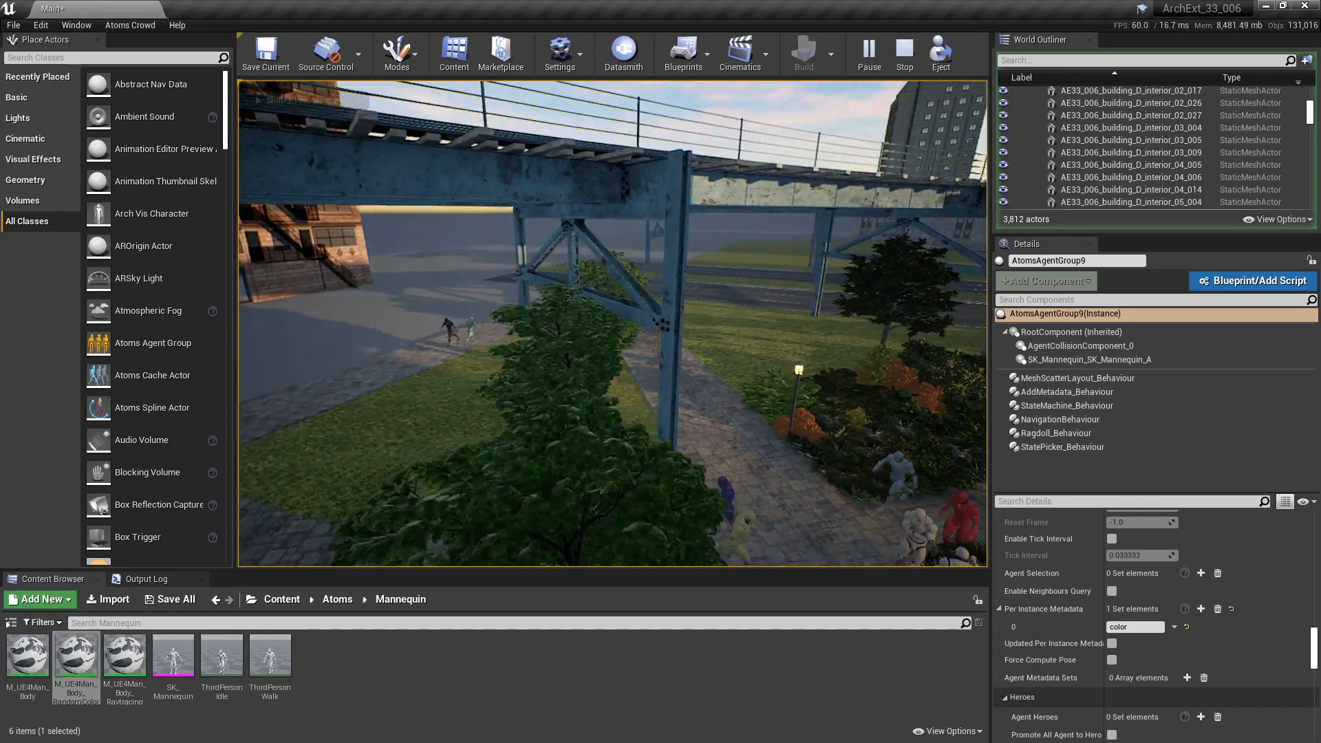
key(s)
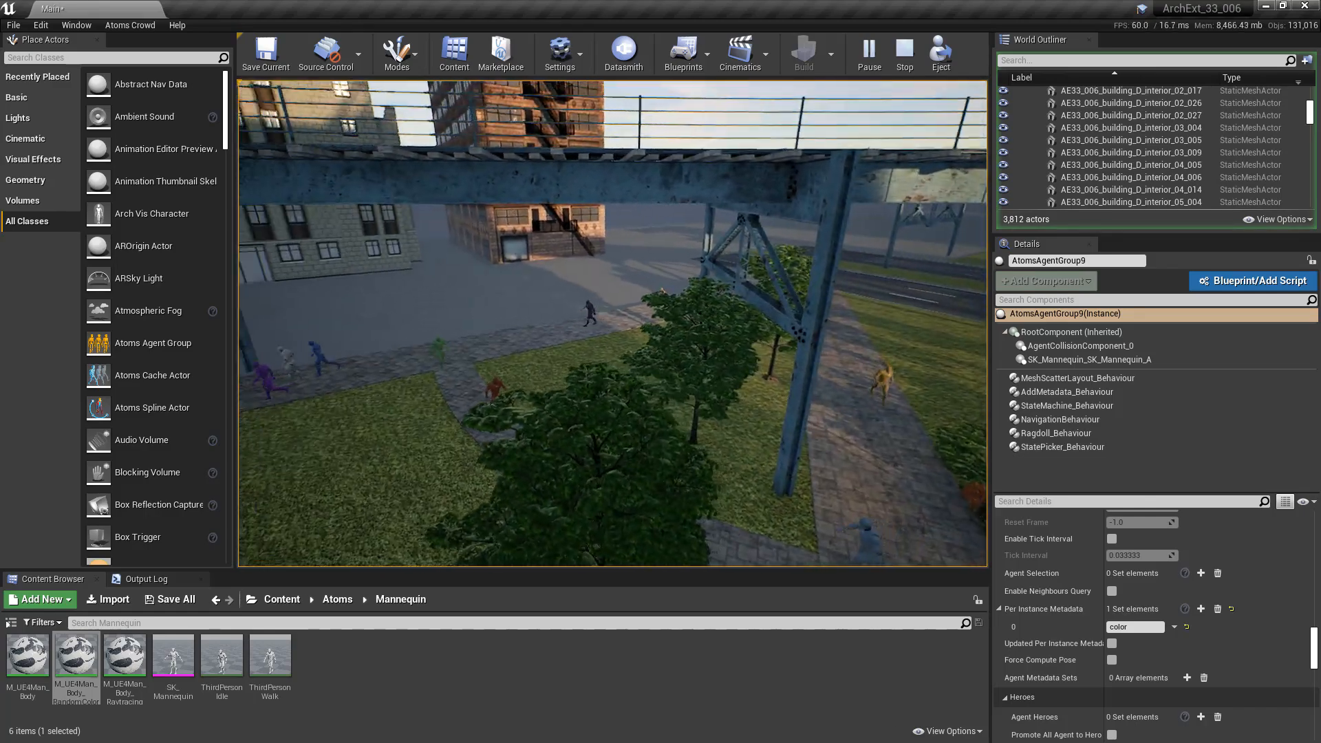
key(e)
key(w)
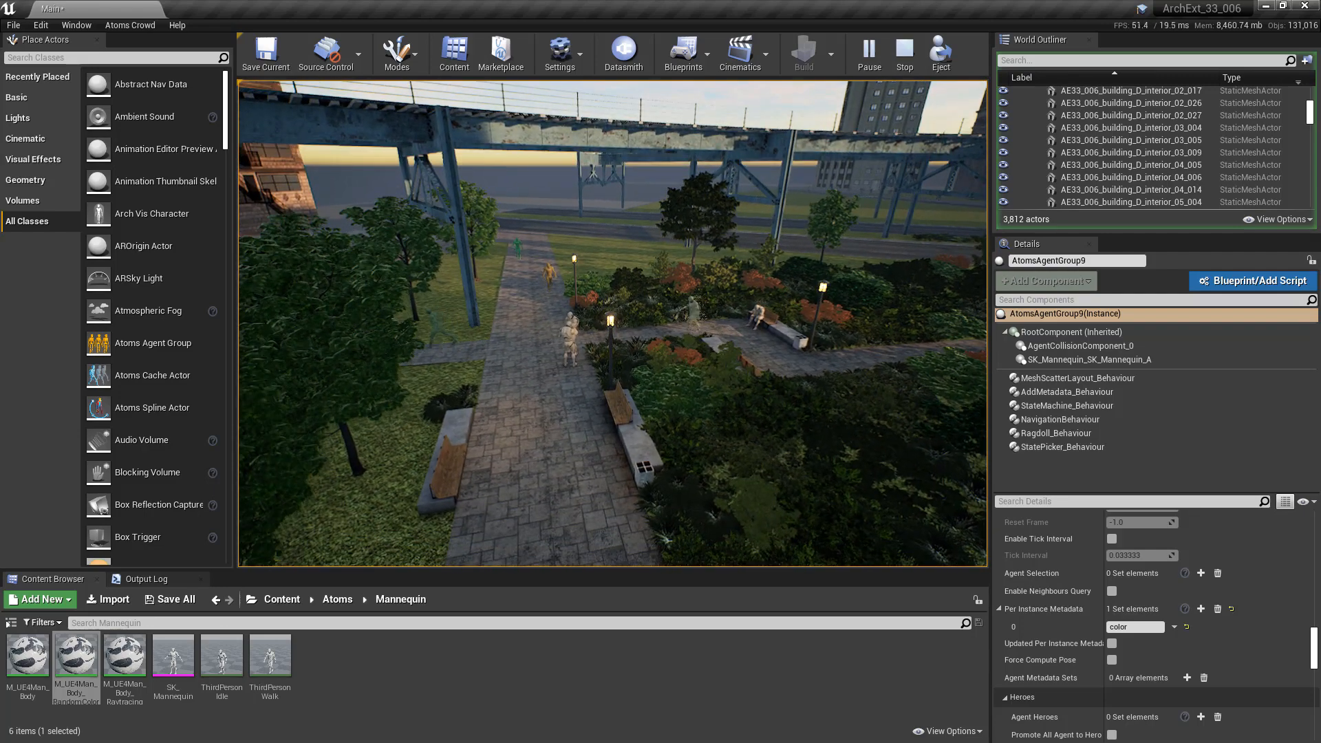
key(Escape)
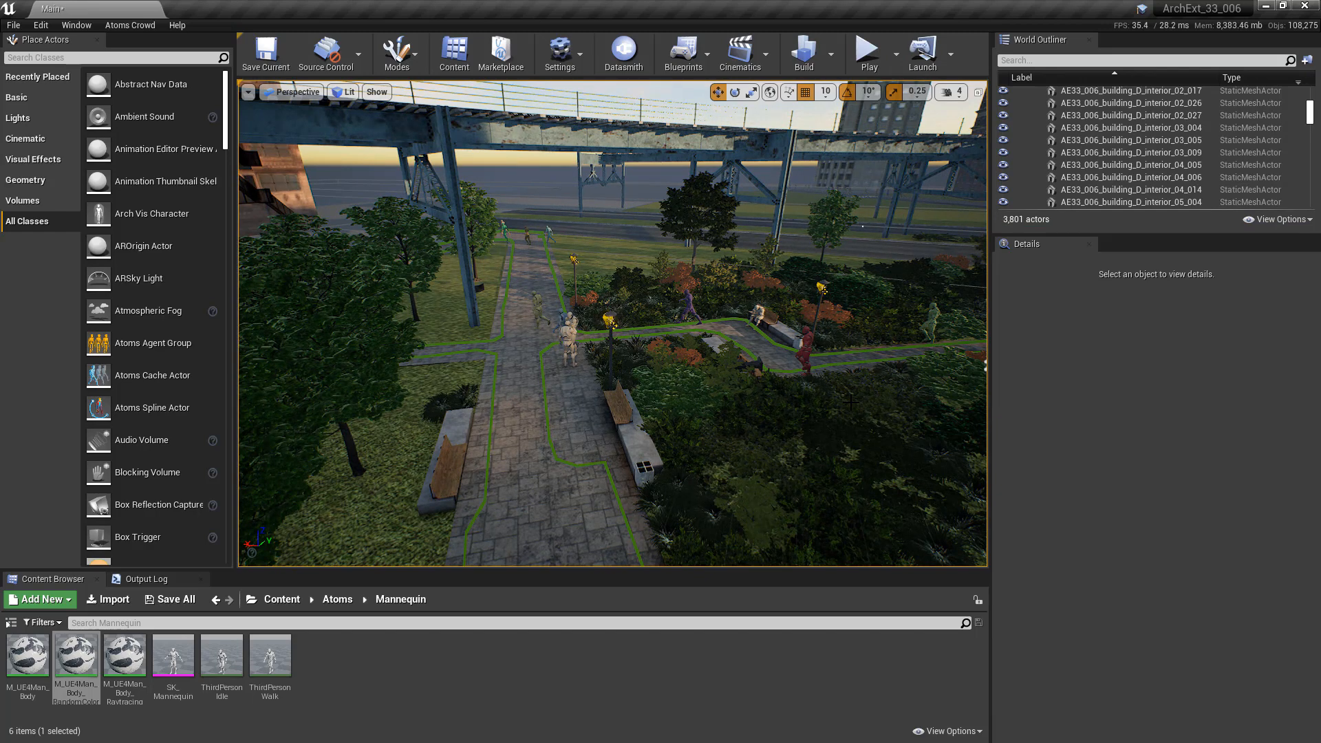
Enable Visible in Ray Tracing on the AtomsAgentGroup9 agent group.
click(806, 350)
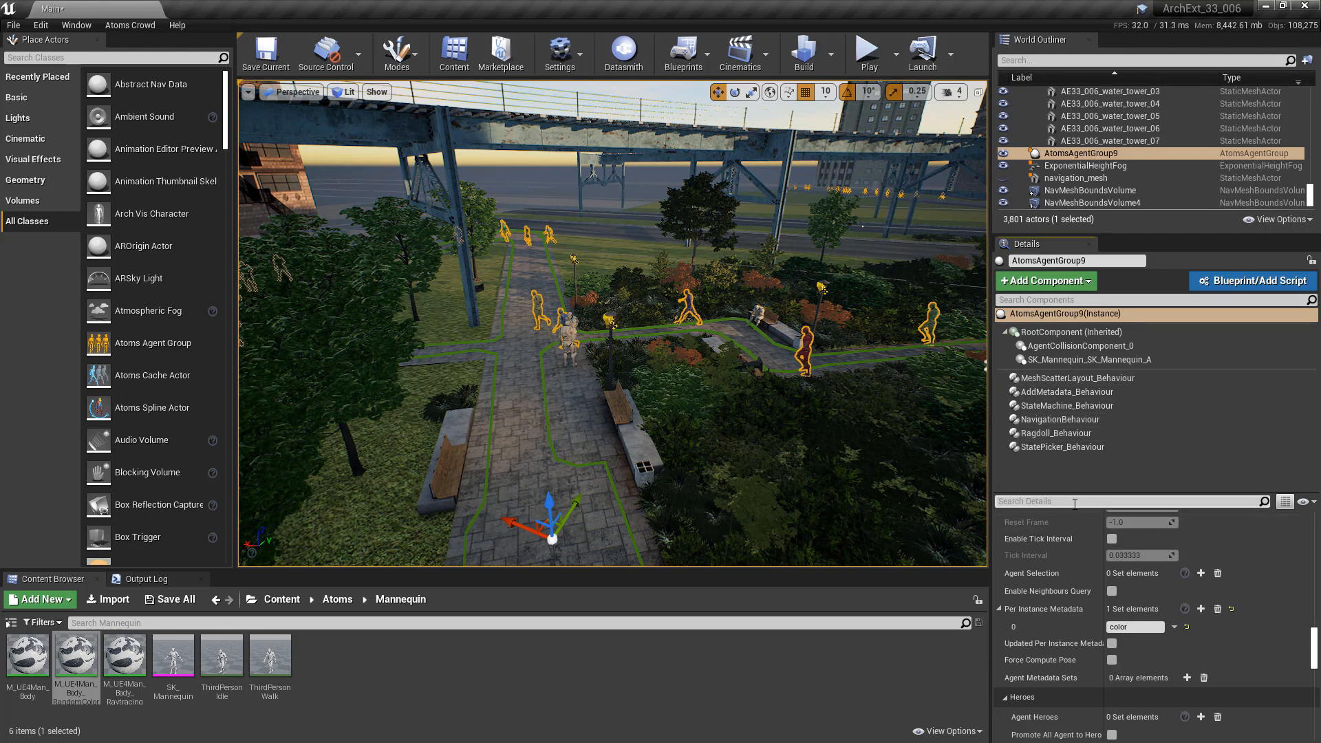
text(ray)
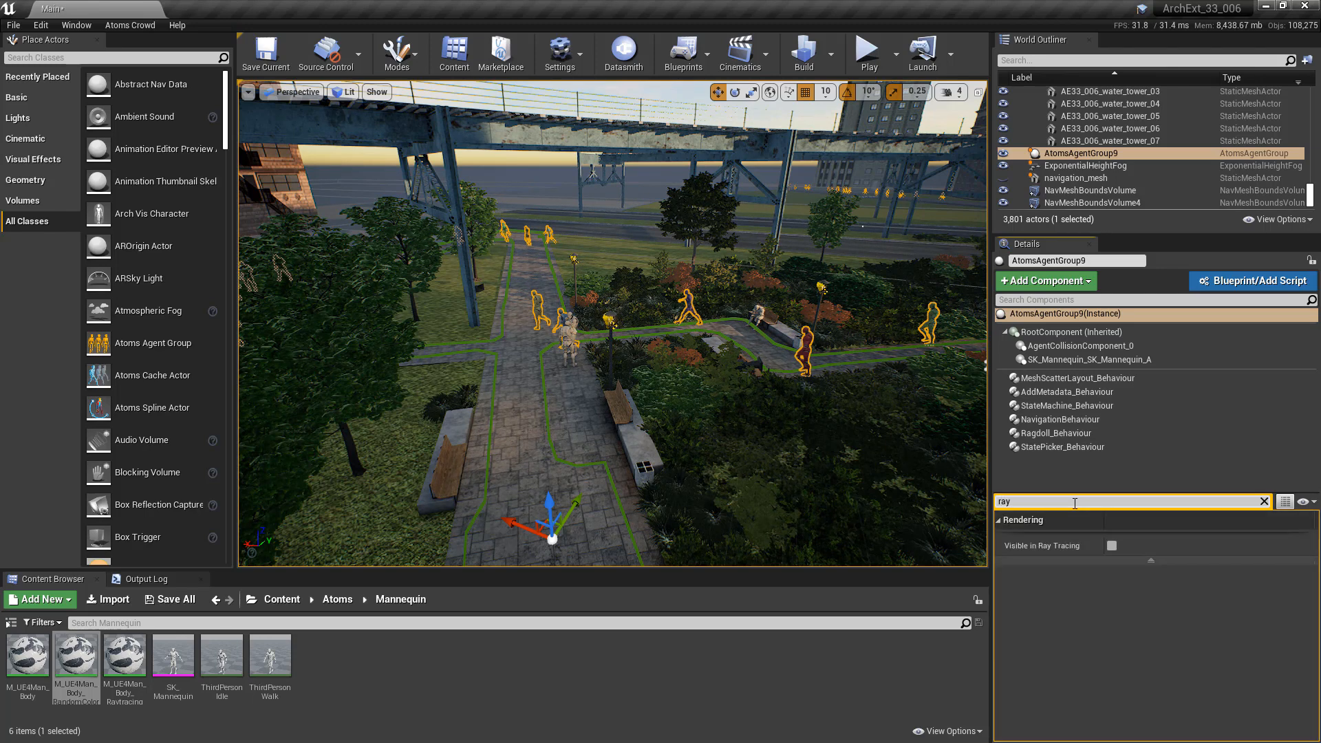
click(1112, 545)
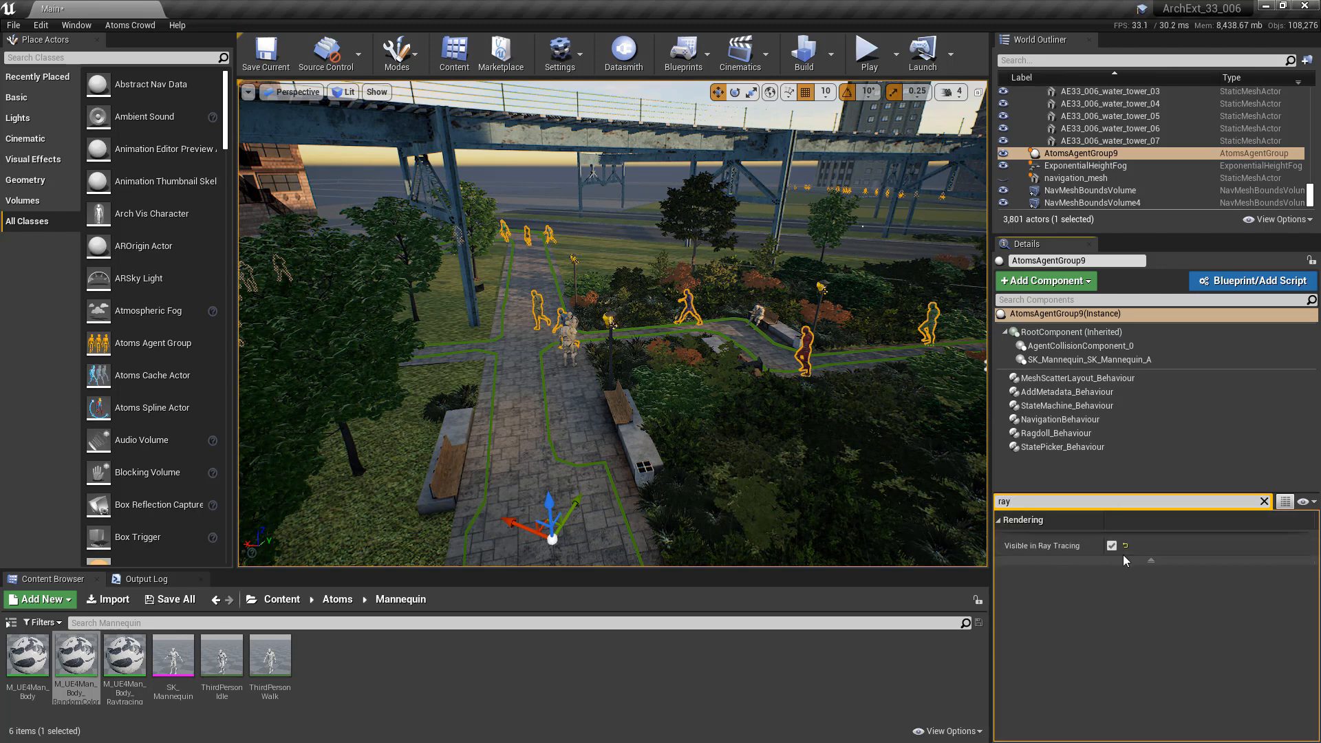
click(1264, 501)
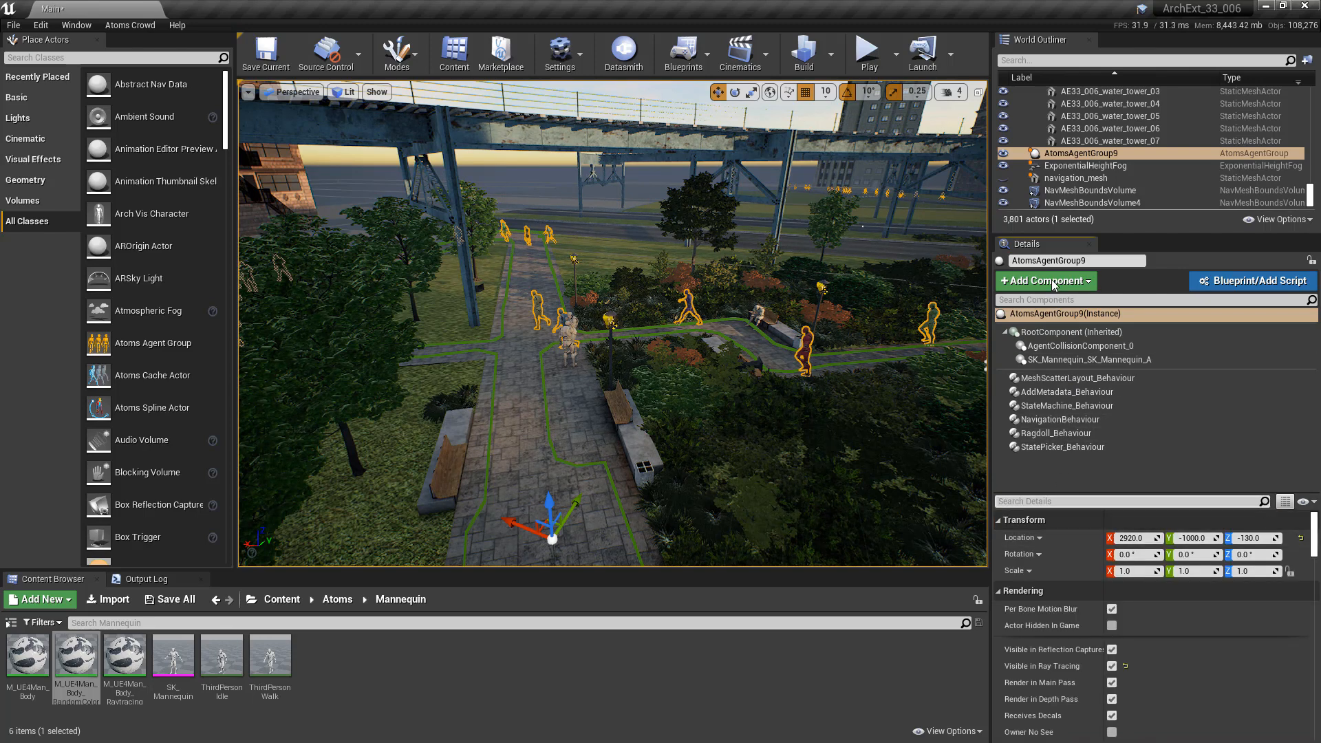
Set the Promote Agent Hero Metadata of AtomsAgentGroup9 to "hero".
click(1052, 315)
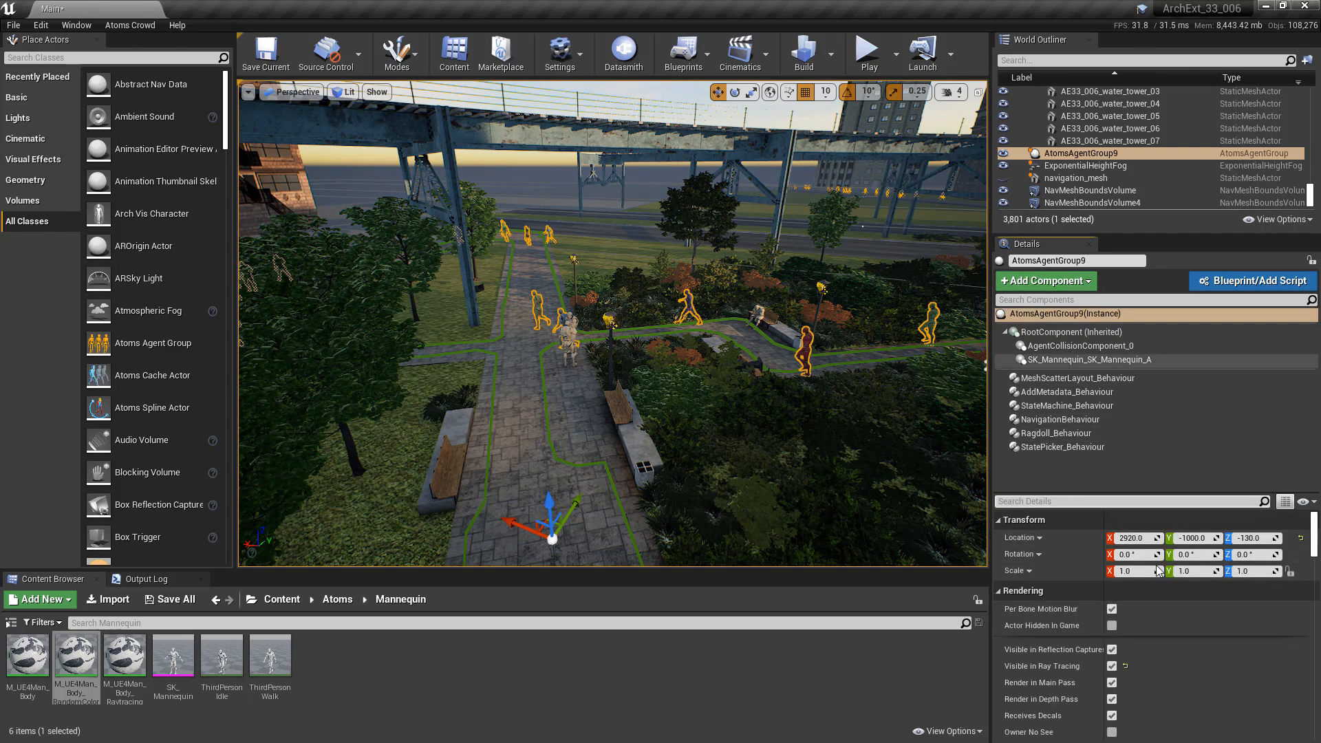
drag(1313, 548, 1302, 668)
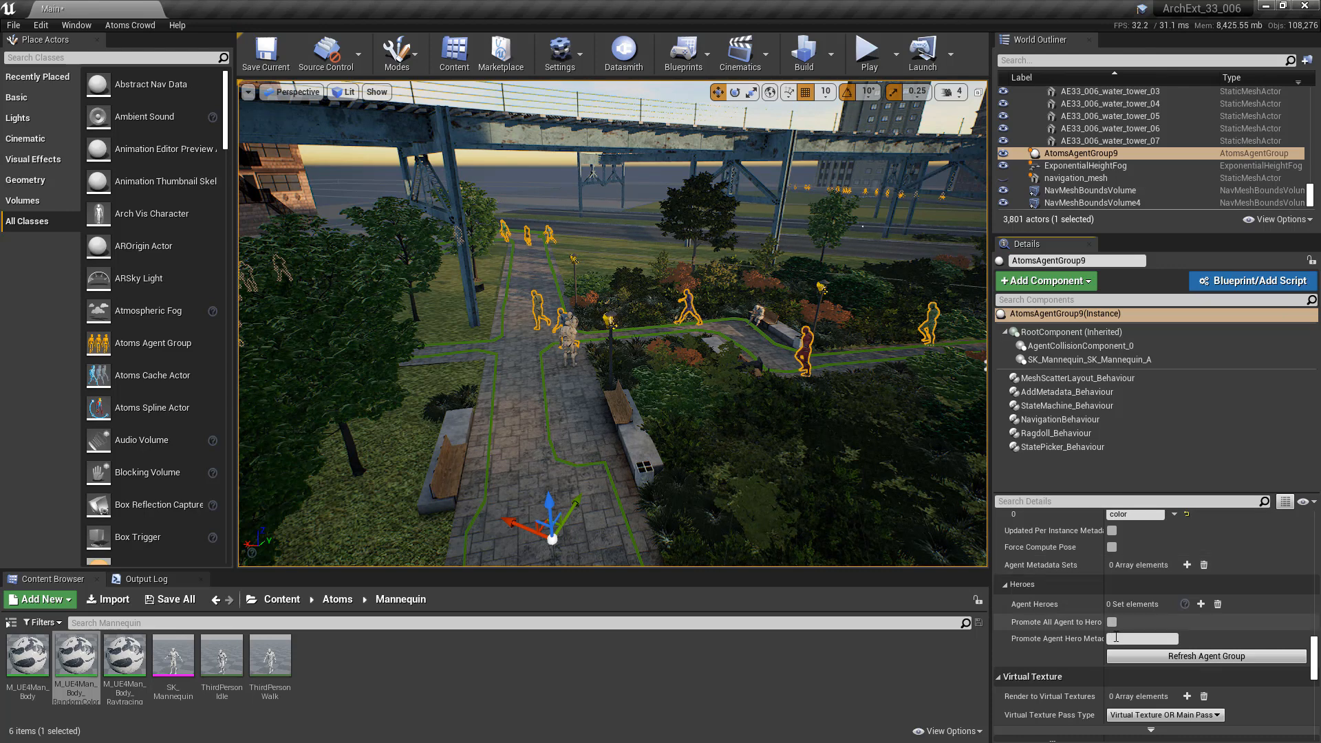
text(hero)
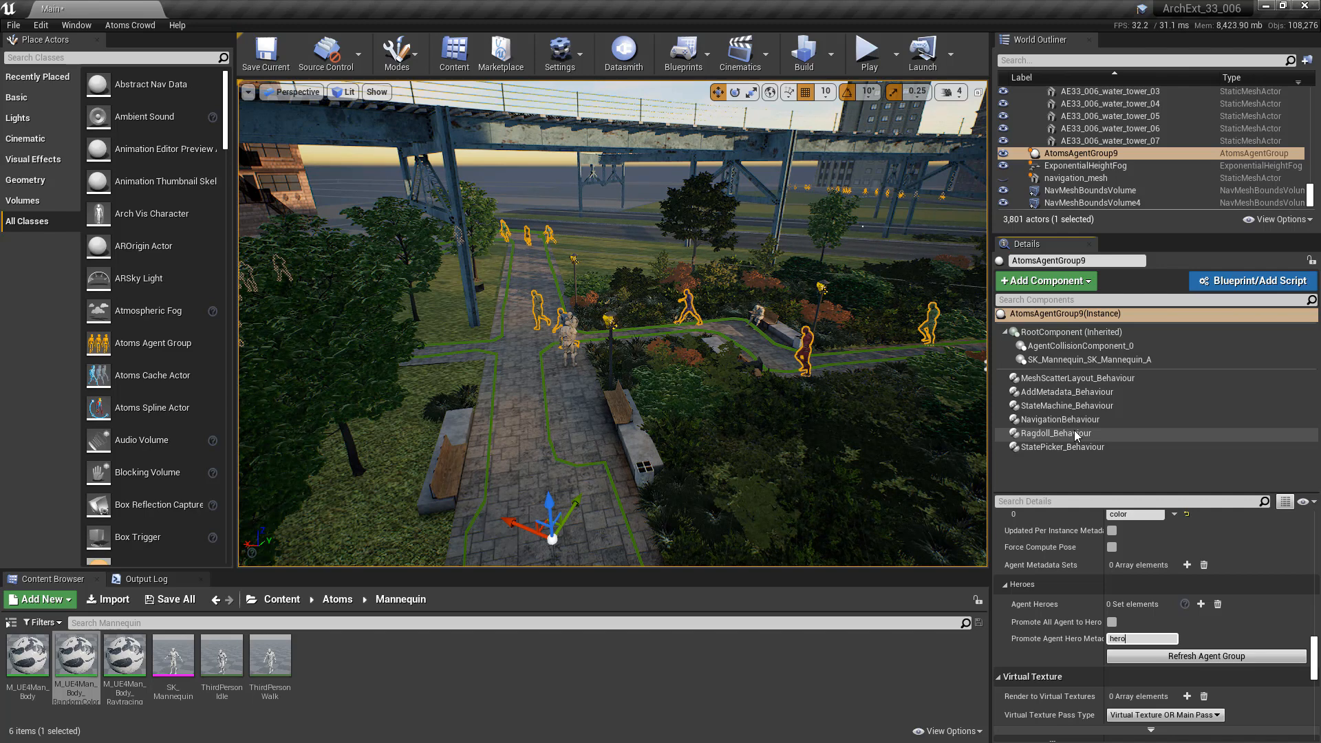
key(Return)
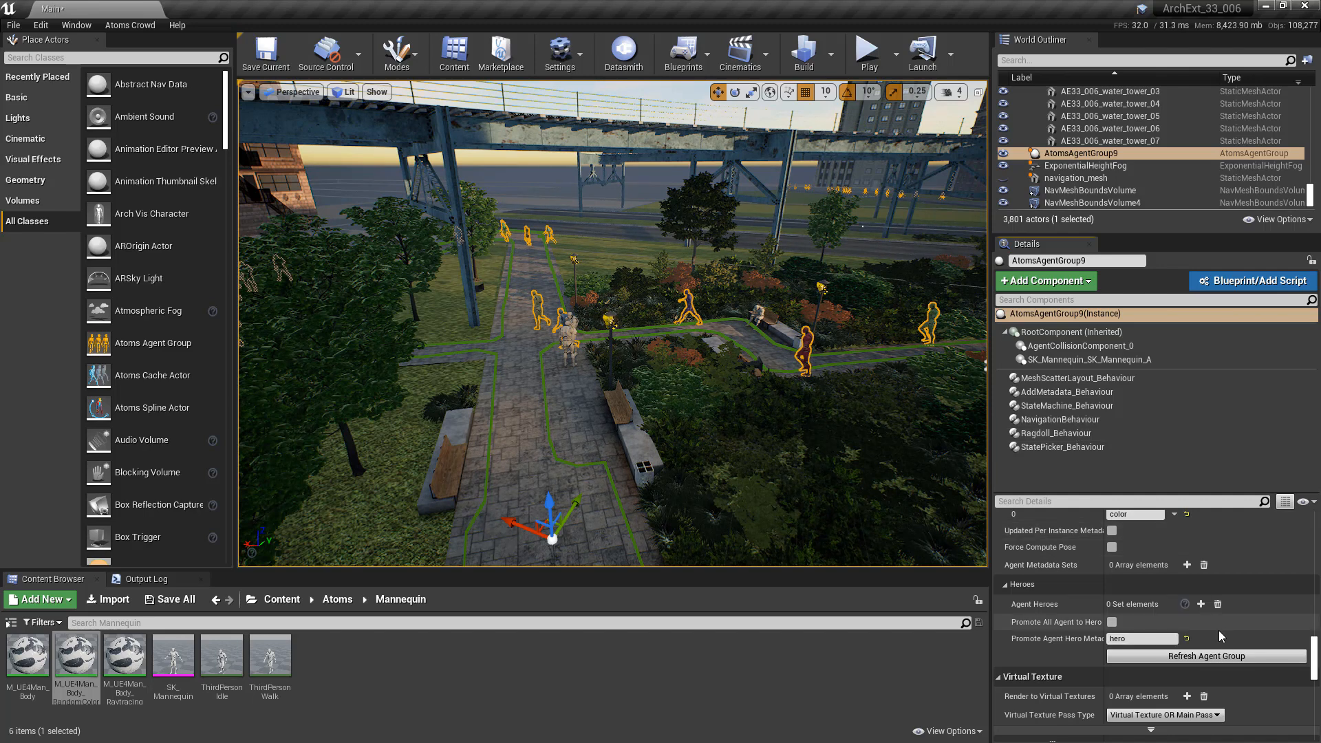
click(1117, 639)
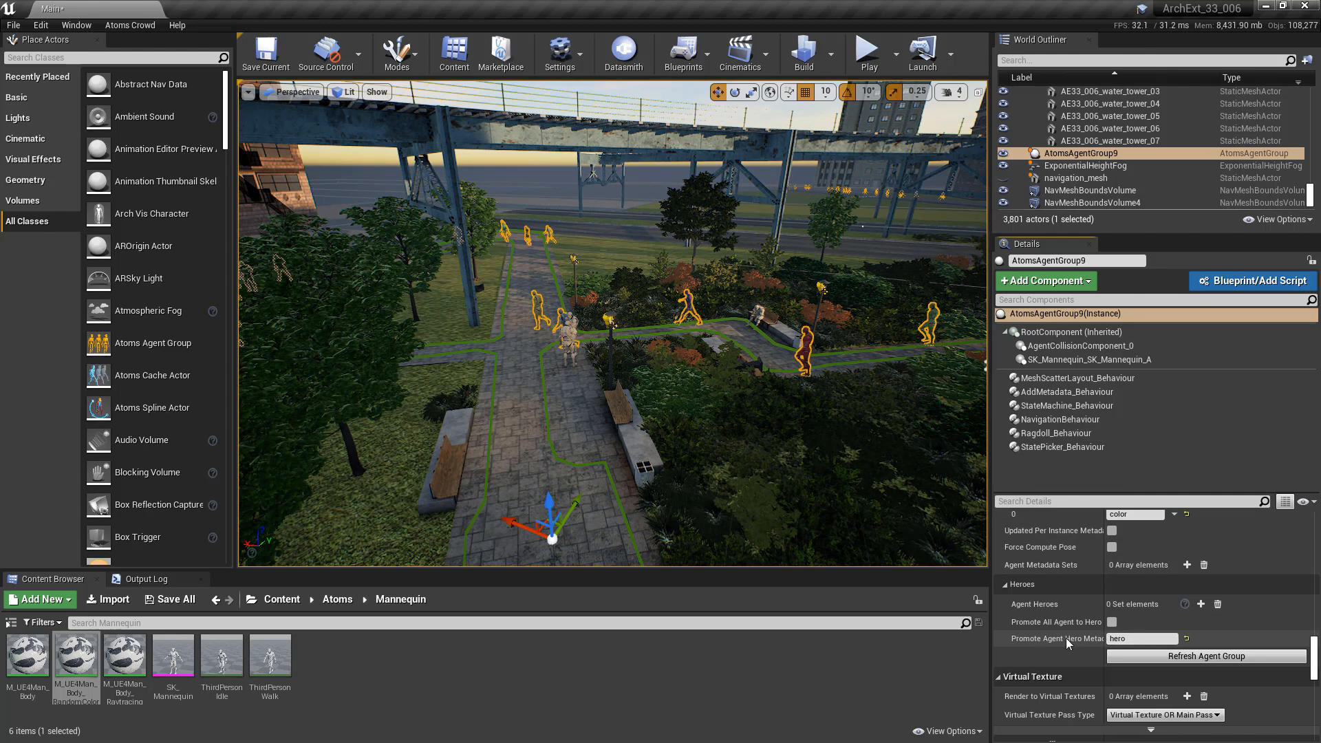
Examine the HeroPromotion blueprint's event graph, its overridable functions and its distance comparison, then close it.
click(337, 599)
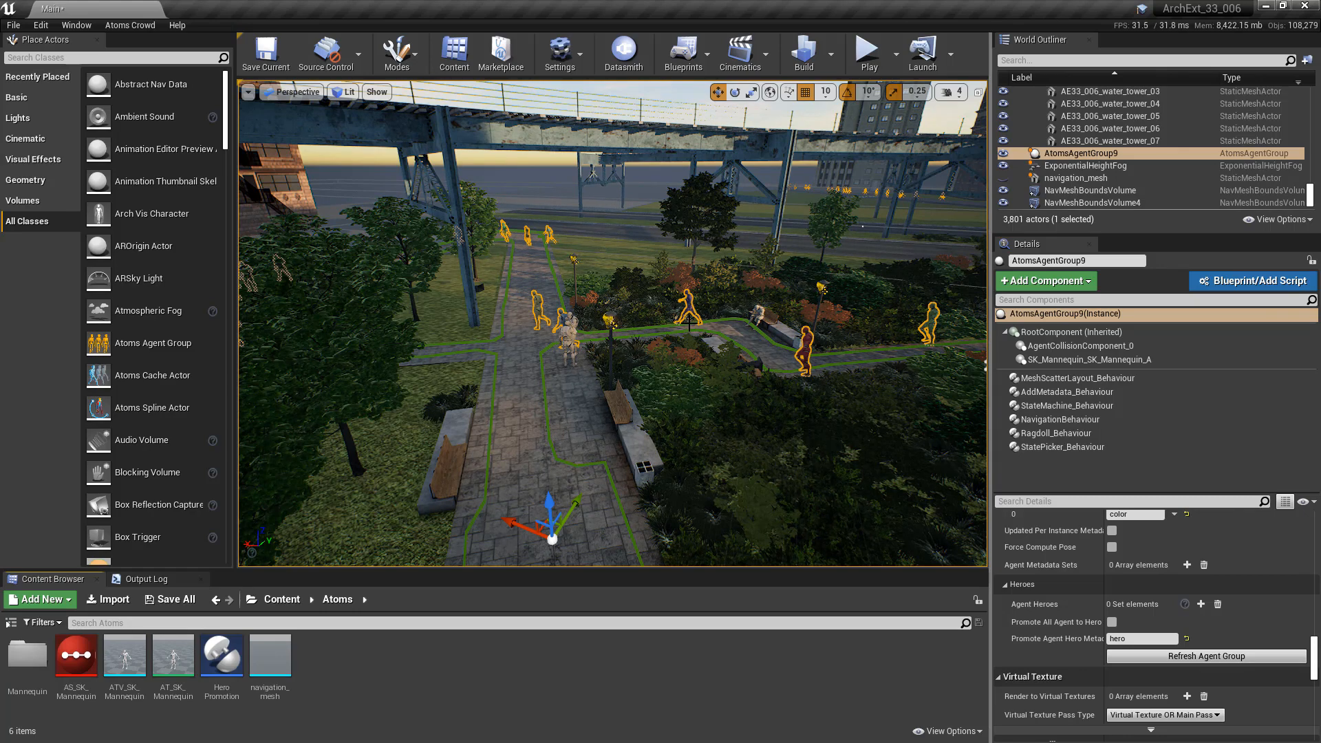
double_click(221, 657)
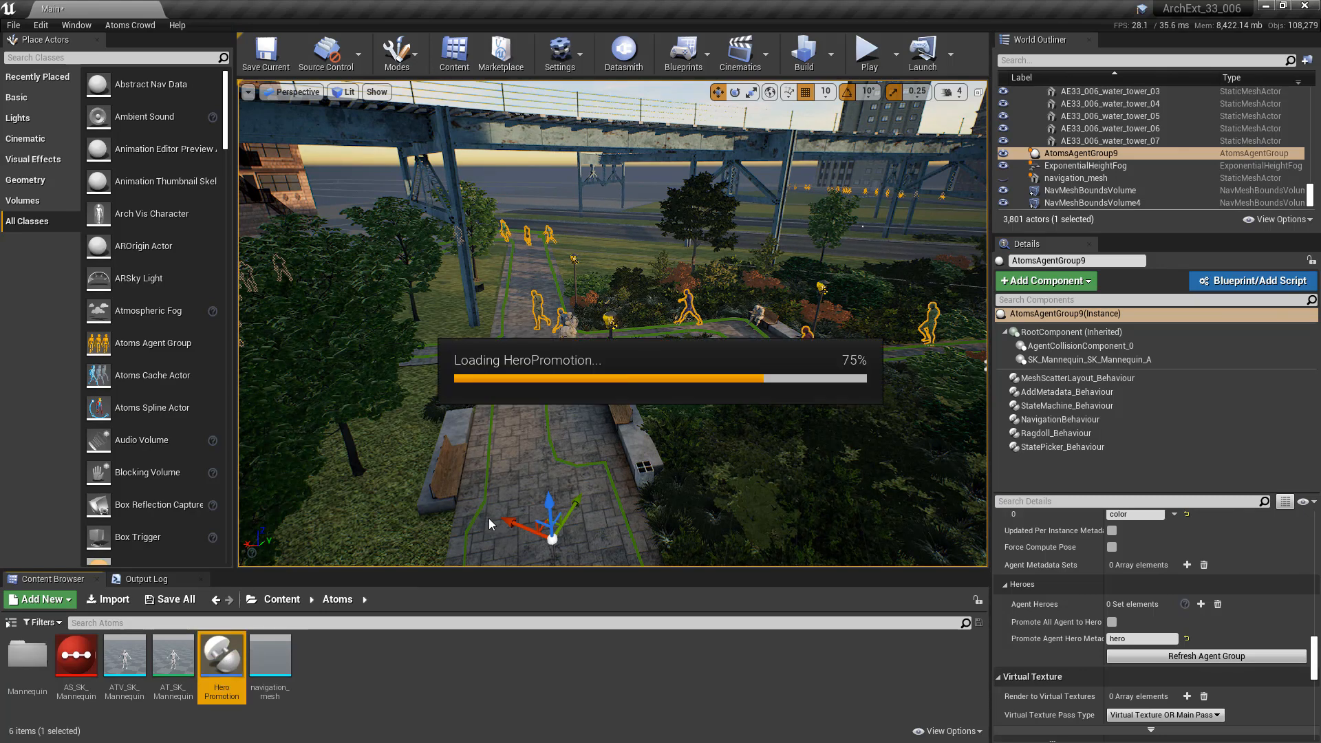
double_click(639, 62)
right_drag(472, 172, 840, 220)
scroll(897, 231, down, 1)
scroll(794, 234, up, 1)
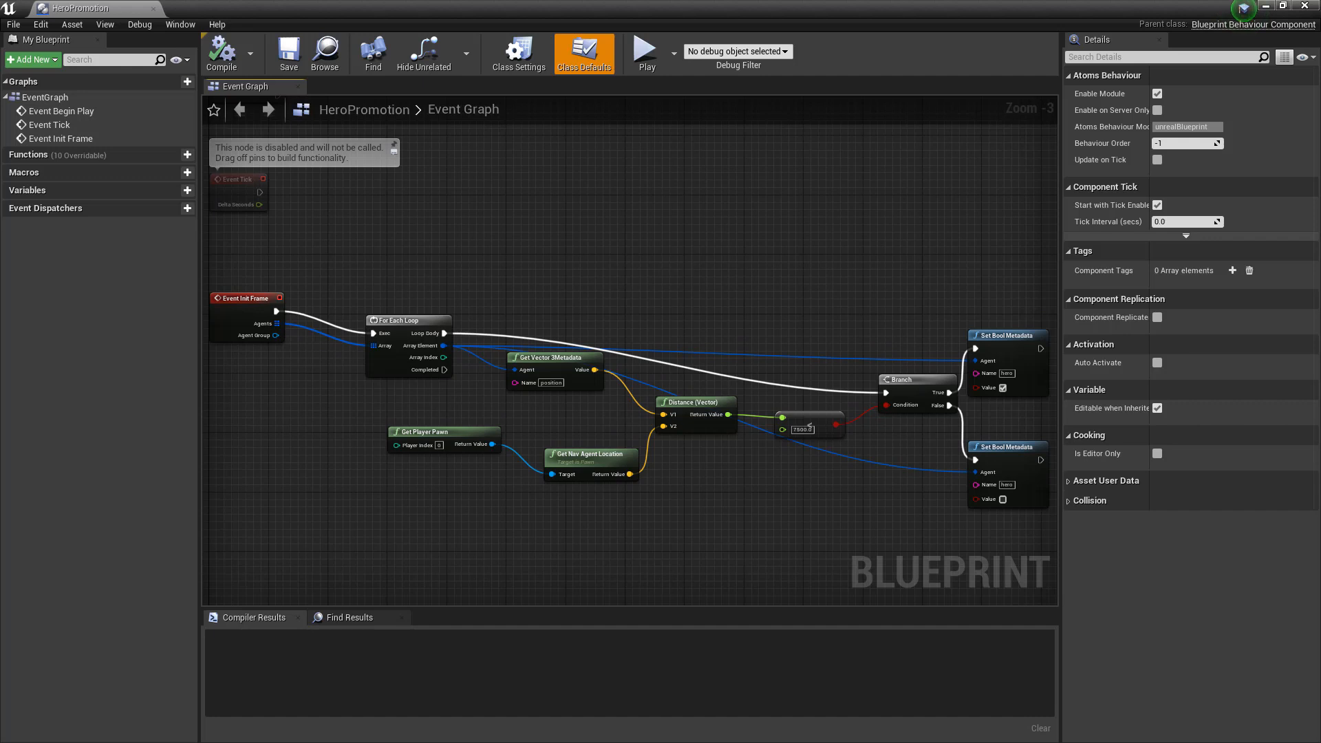
click(135, 155)
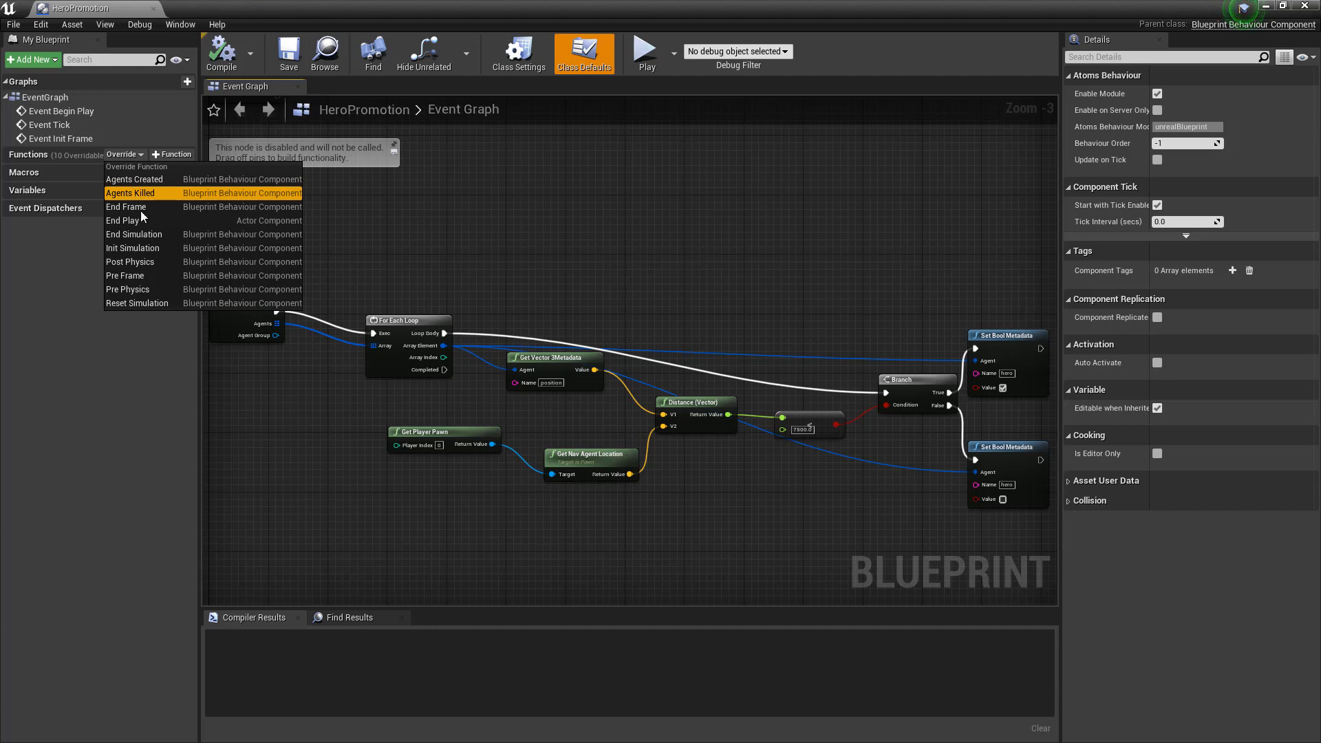
click(141, 260)
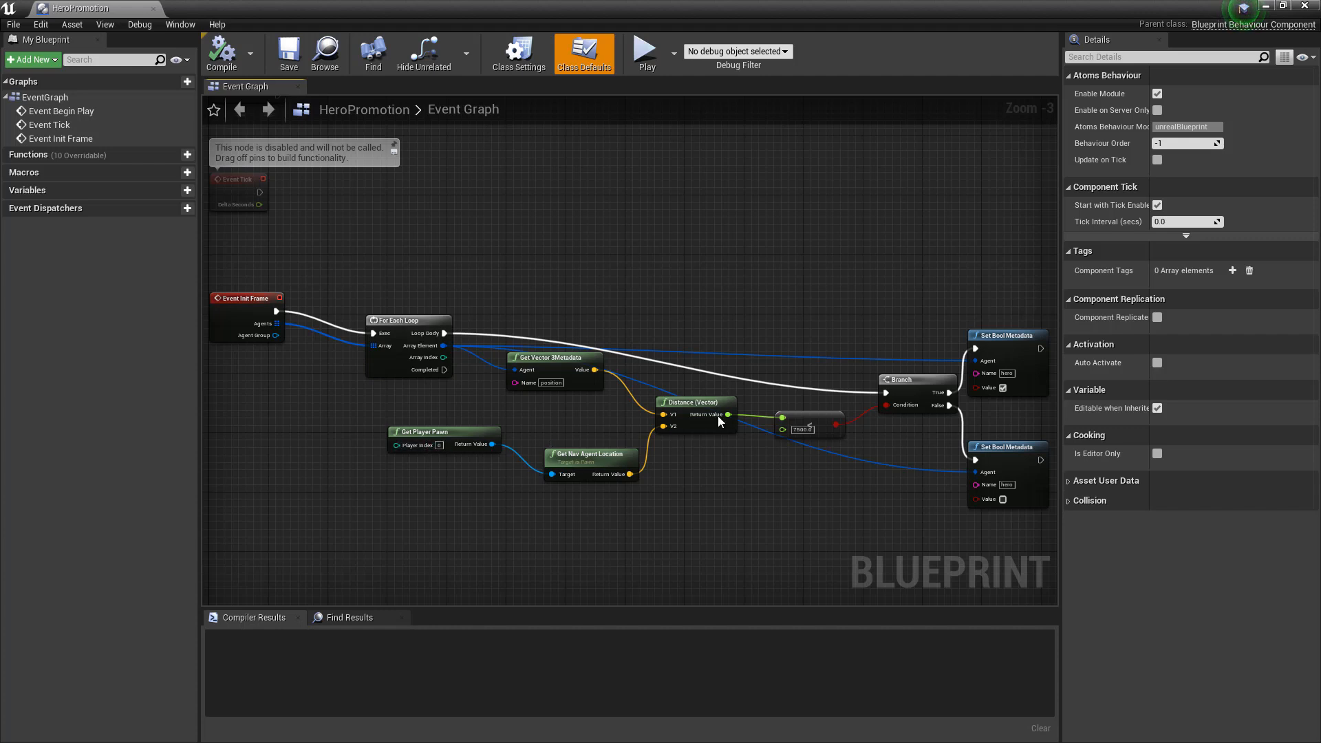
click(809, 429)
right_drag(784, 305, 748, 300)
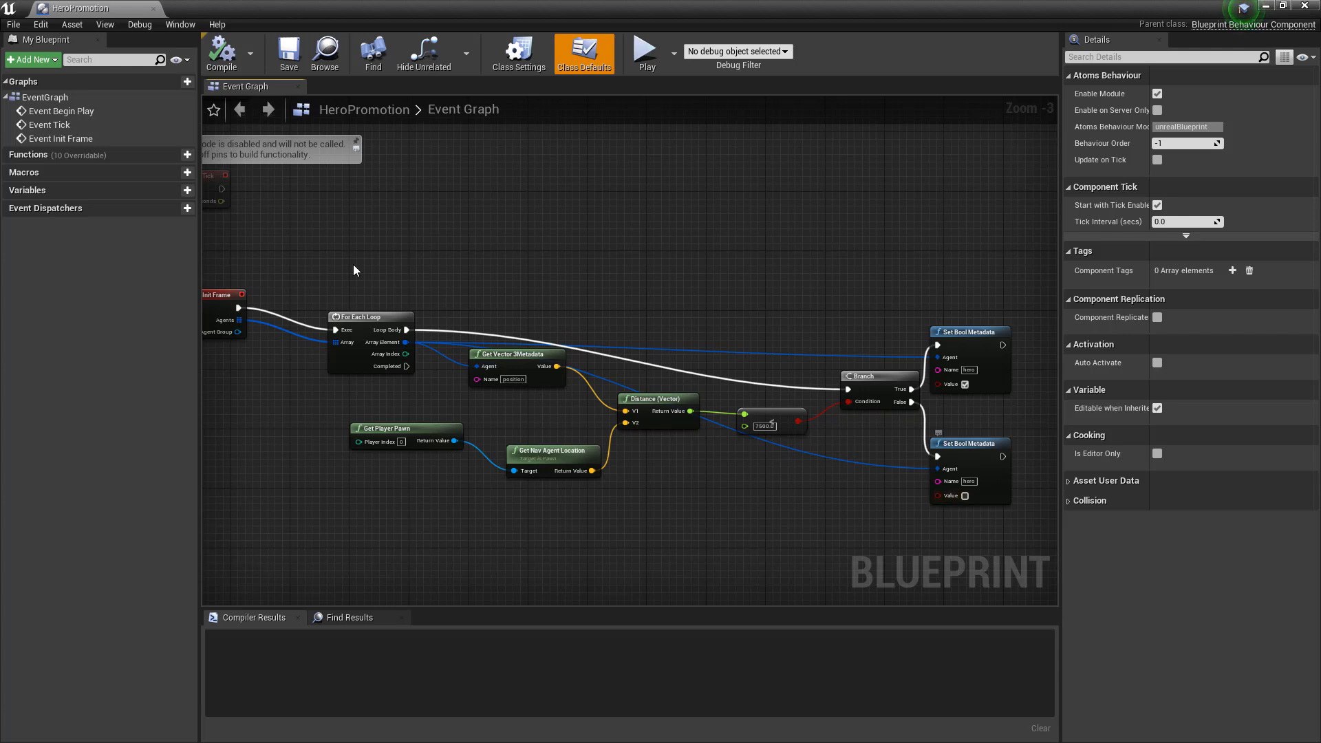
click(1305, 7)
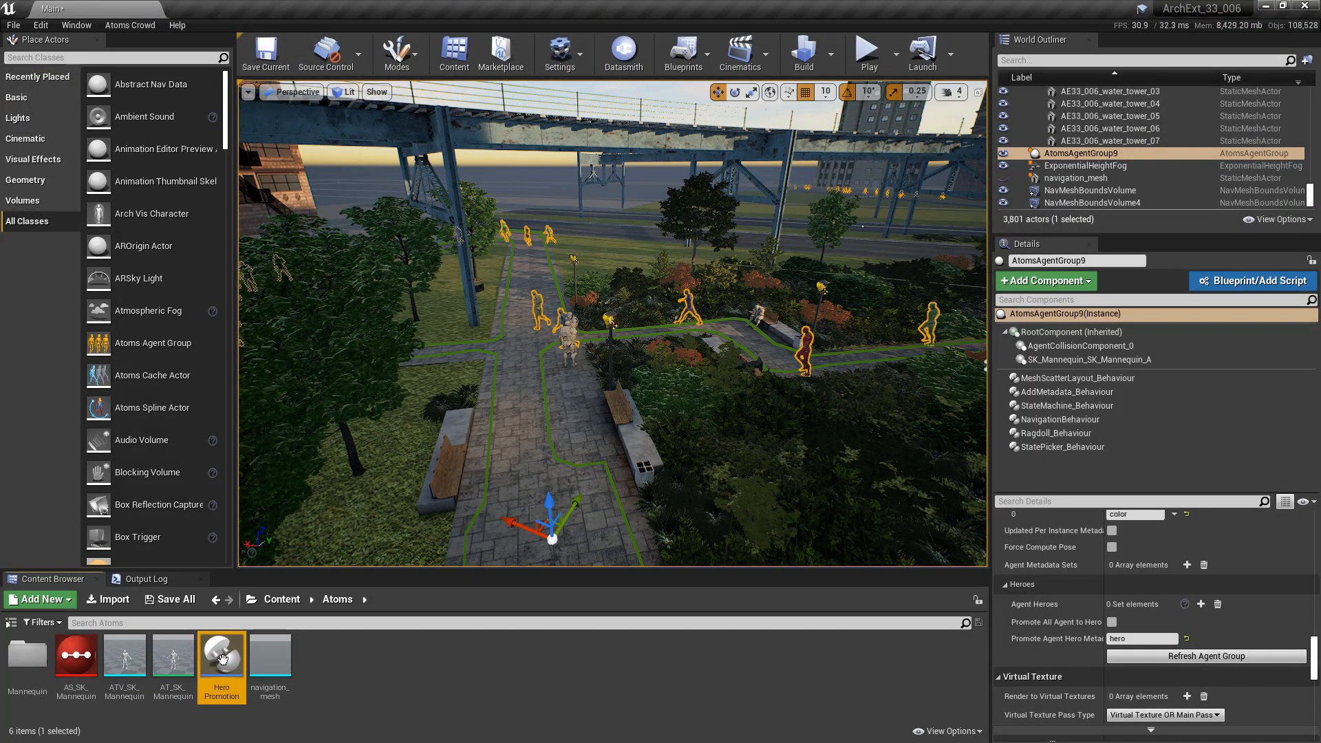
Add the HeroPromotion blueprint from the Atoms folder as a behaviour component of AtomsAgentGroup9.
drag(221, 659, 1089, 472)
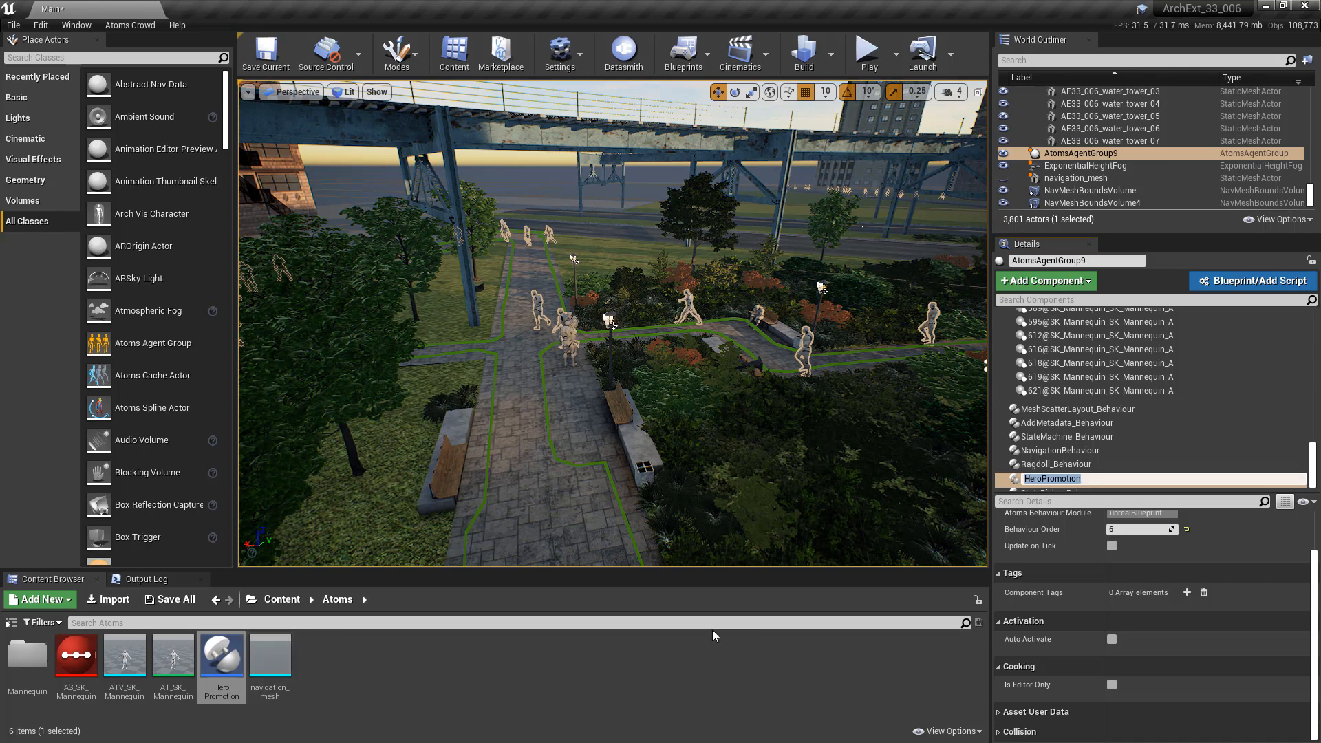
Open M_UE4Man_Body_Raytracing from the Mannequin folder, examine how its colour and Hero parameters are blended, and close it.
double_click(38, 668)
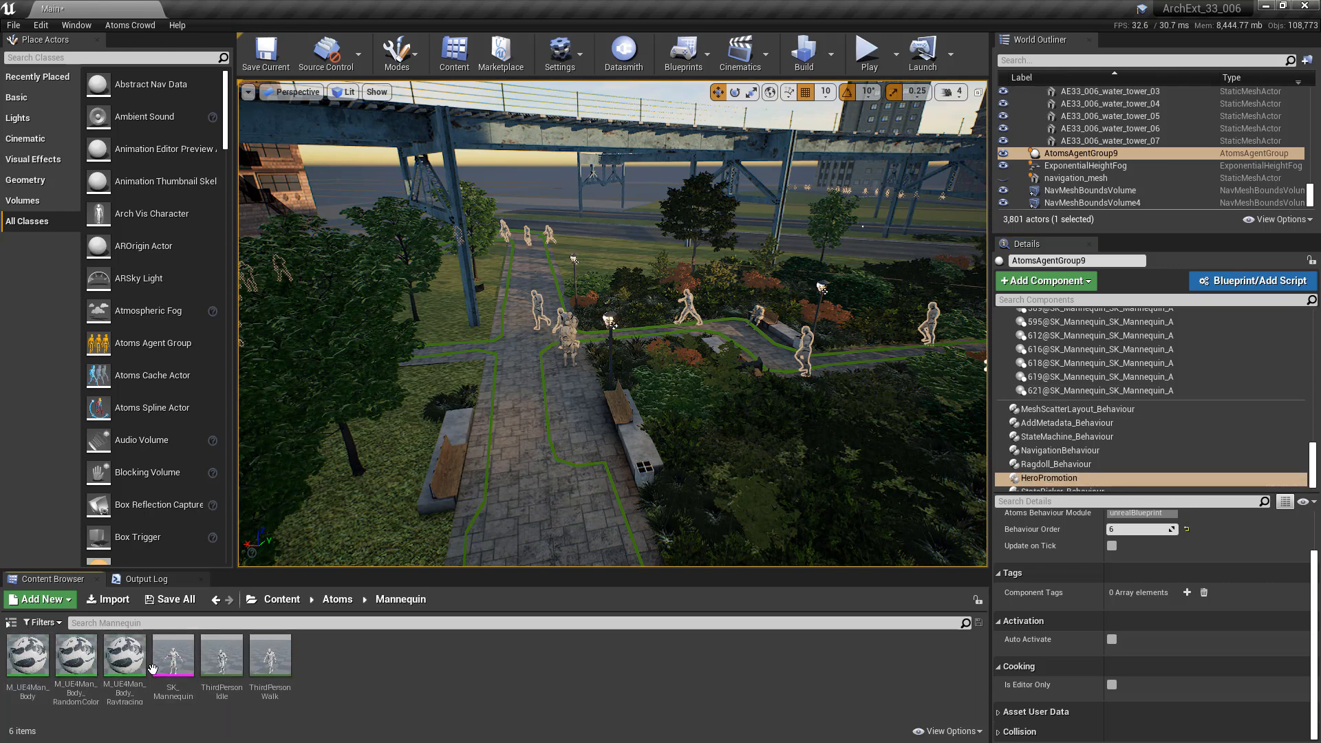
double_click(126, 666)
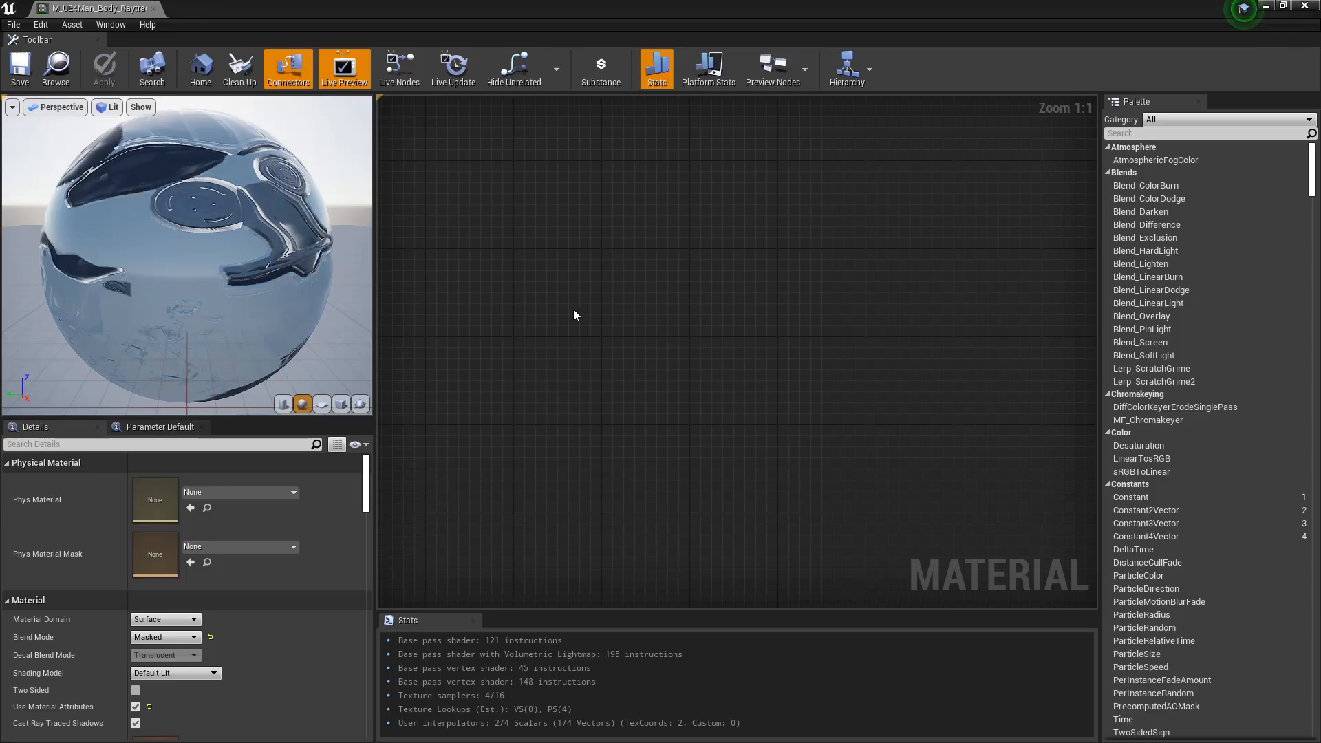
right_drag(763, 392, 685, 551)
scroll(674, 323, down, 2)
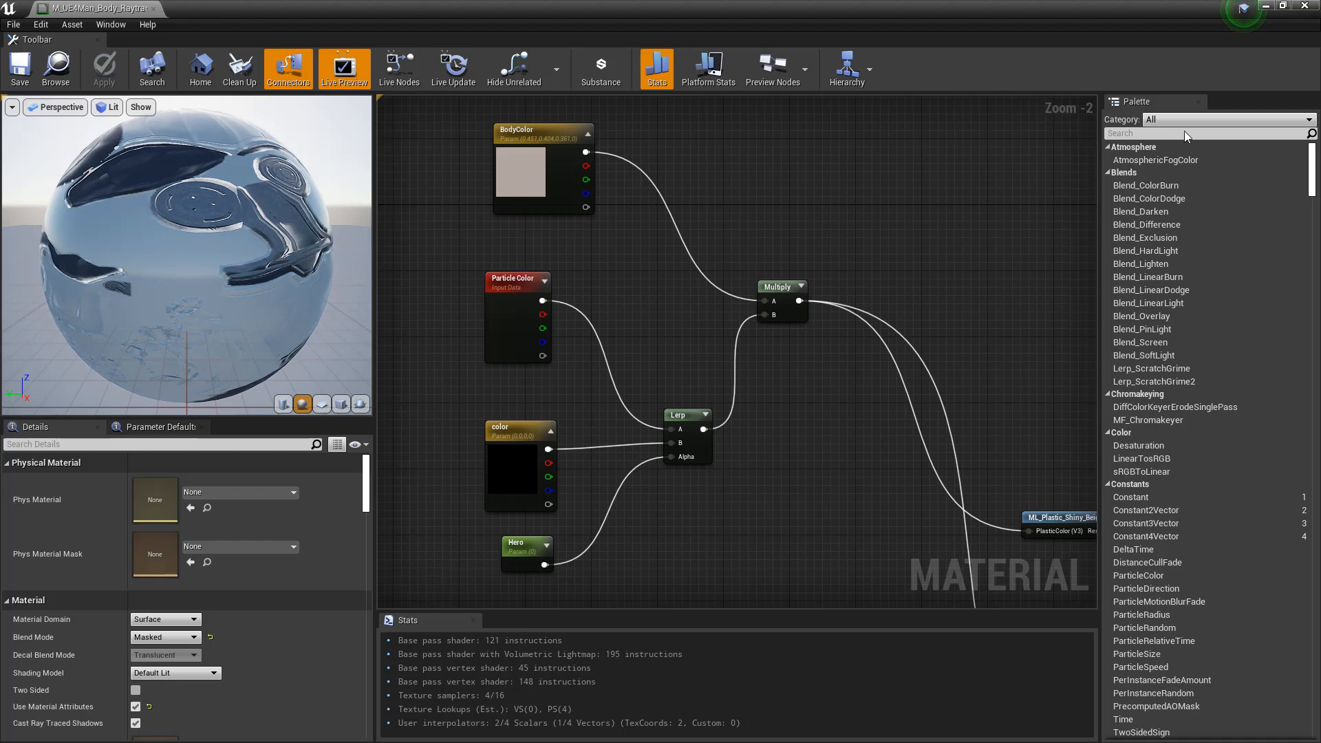
click(1305, 15)
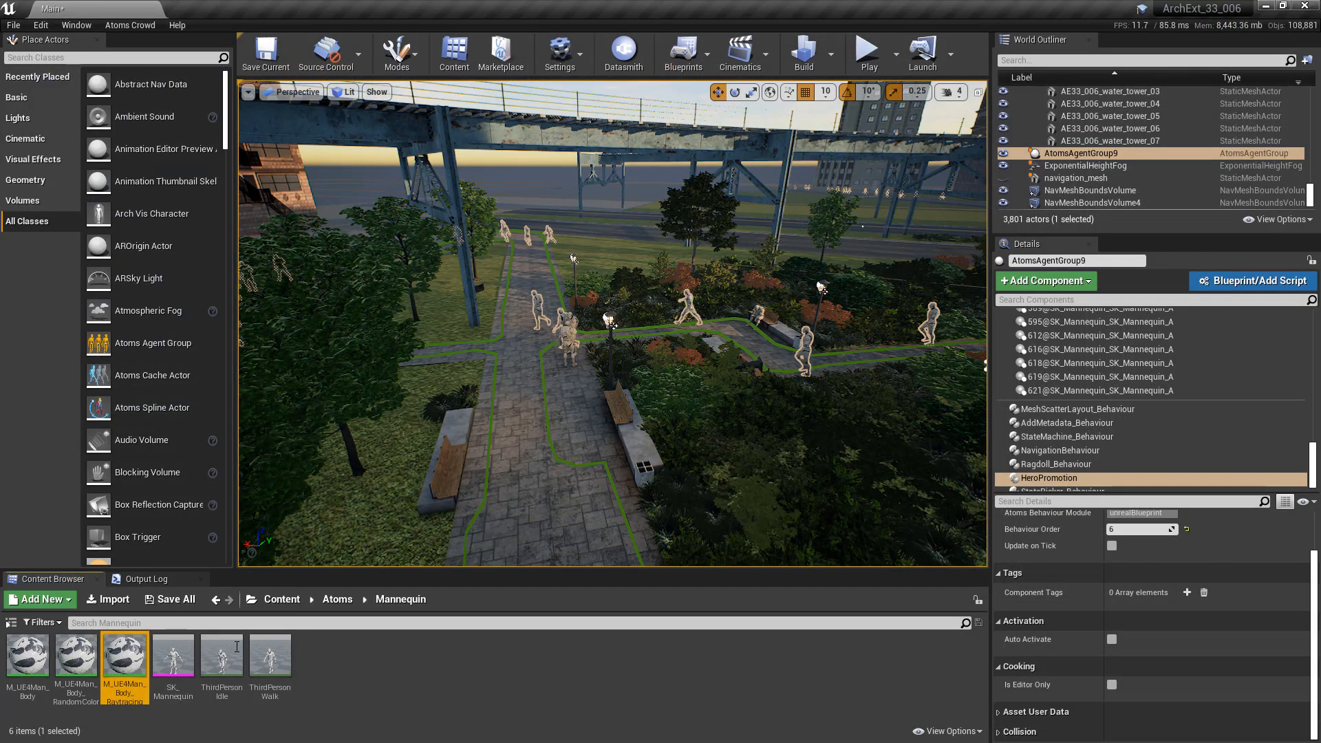
Assign M_UE4Man_Body_Raytracing to material slot Element 0 of the SK_Mannequin mesh, then save and close the mesh.
double_click(173, 657)
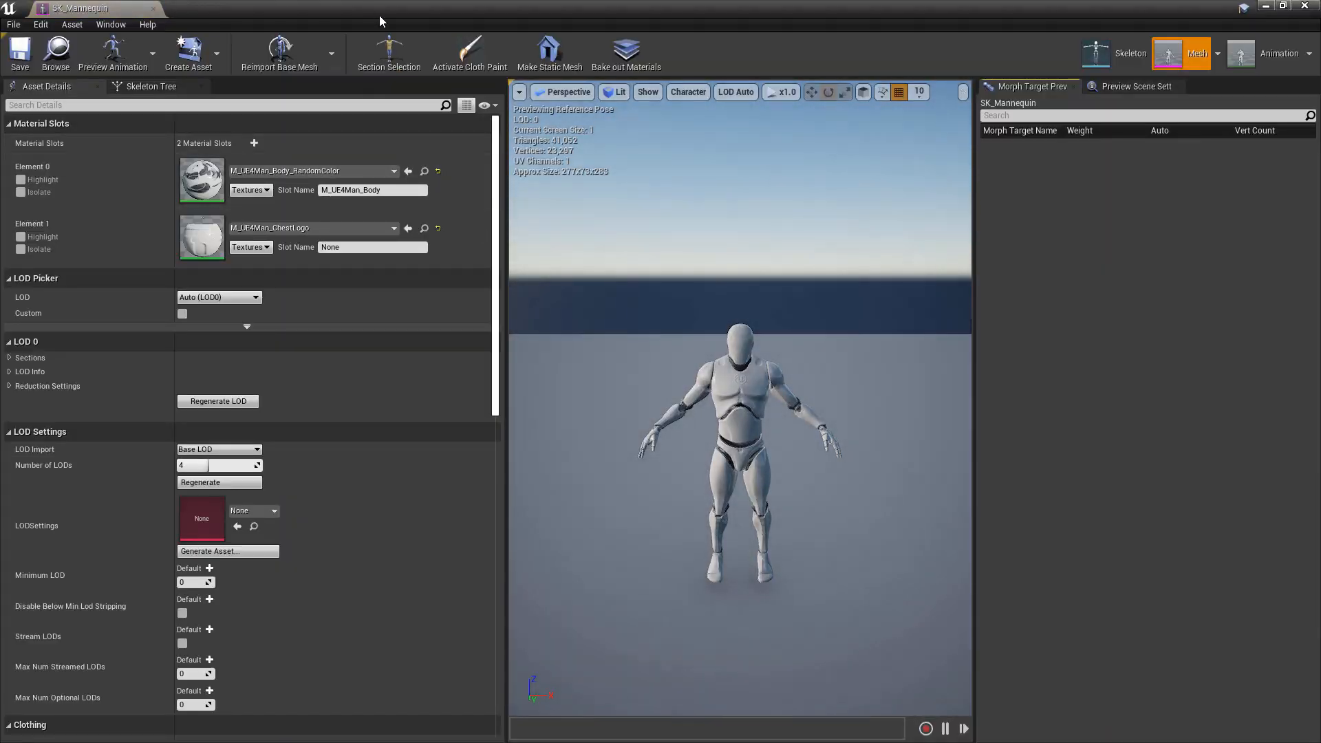
drag(366, 10, 612, 51)
drag(125, 657, 378, 237)
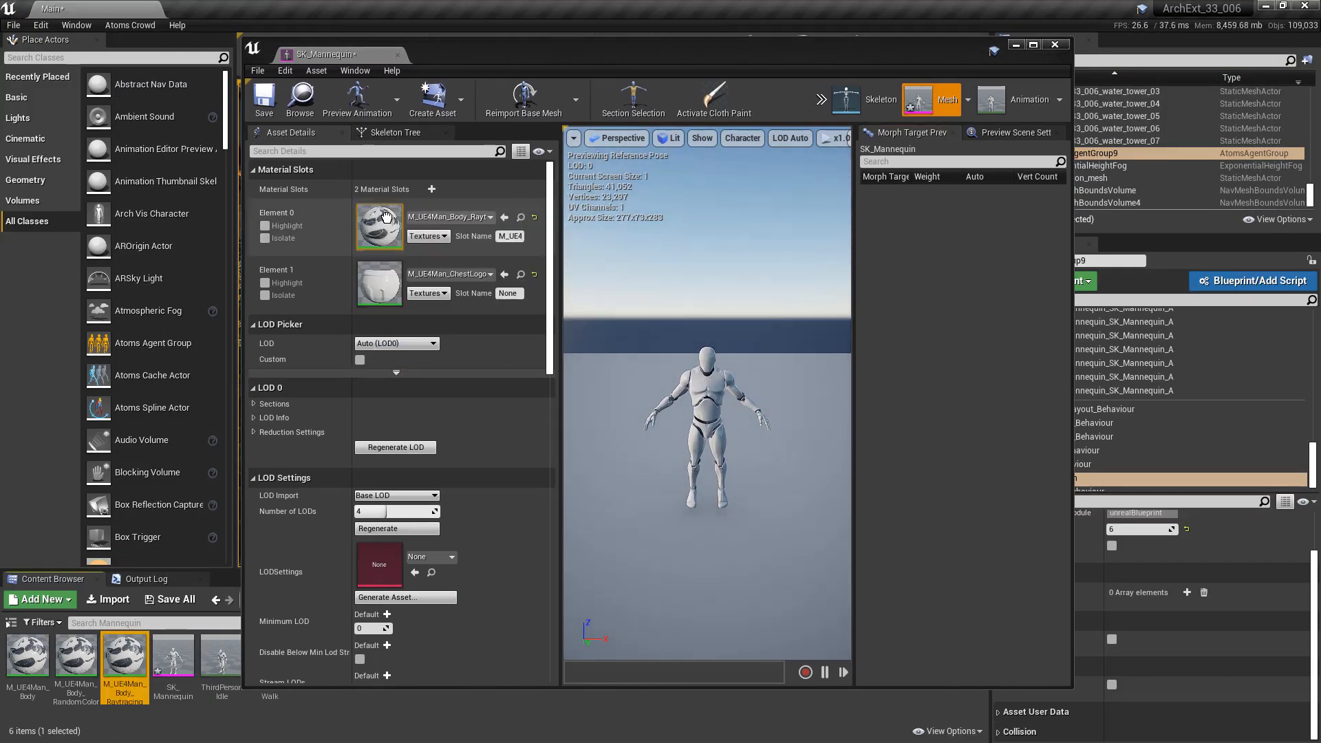
click(264, 108)
click(1055, 44)
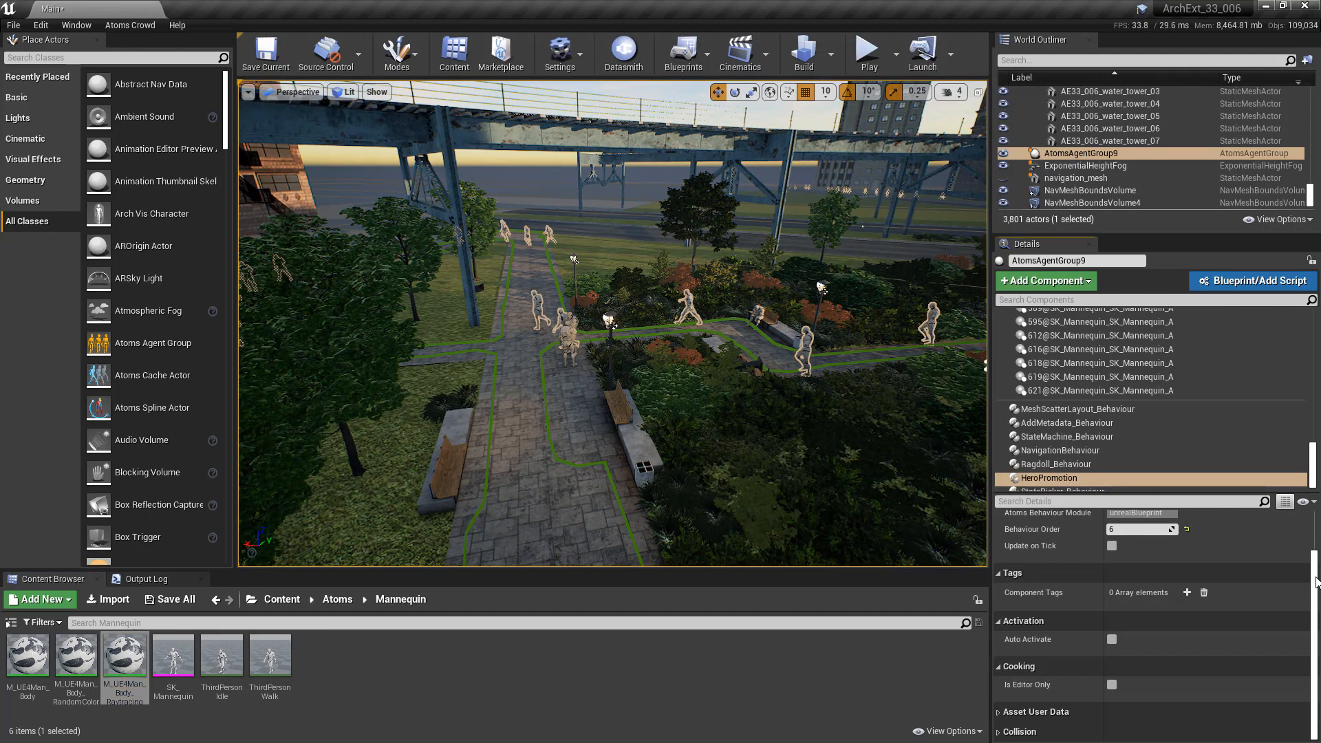
drag(1316, 564, 1316, 556)
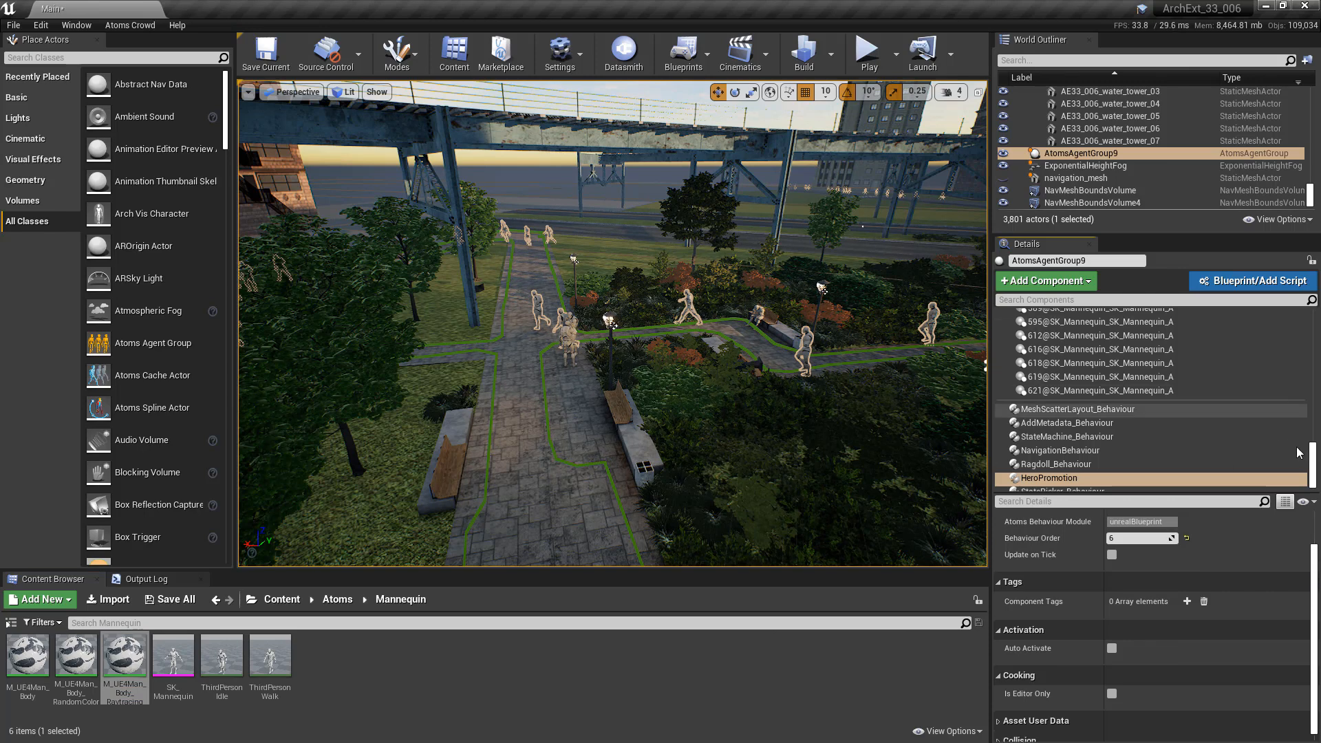
Refresh the agent group of the AtomsAgentGroup9 instance and play the level.
drag(1316, 461, 1314, 337)
click(1280, 314)
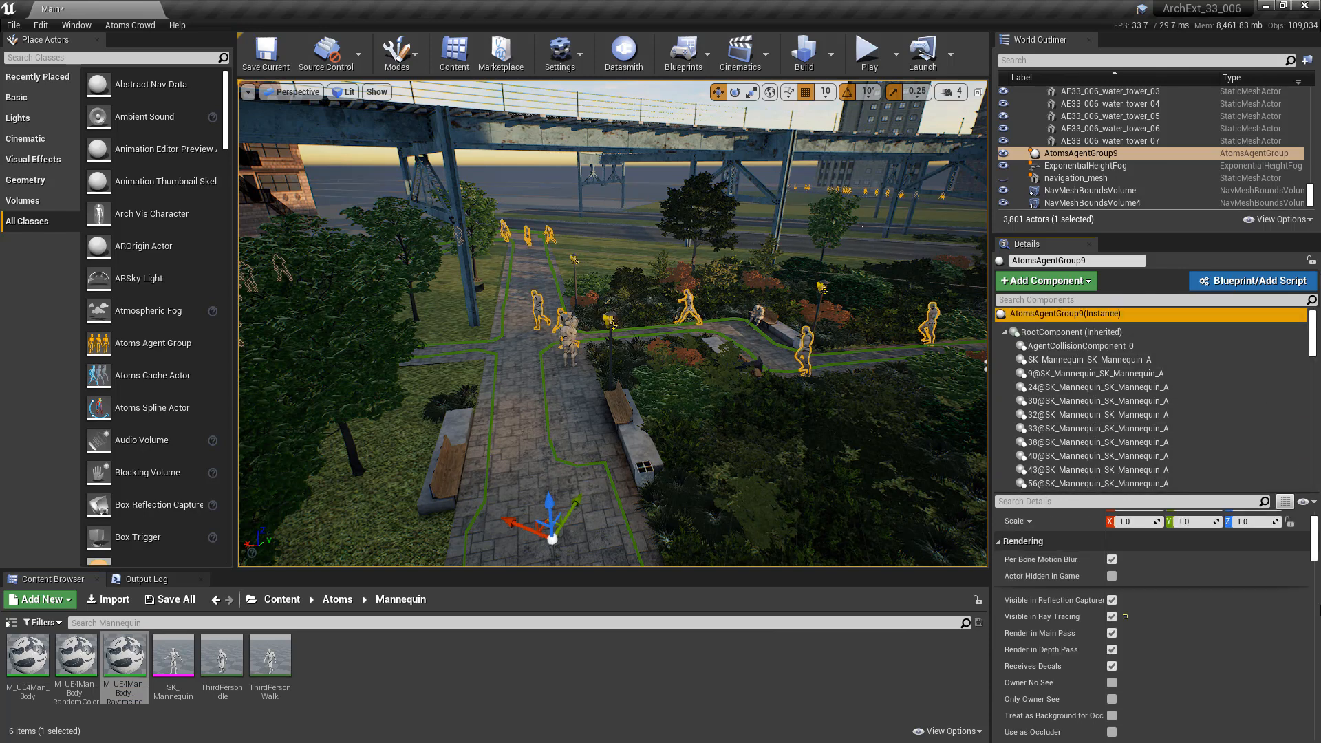
drag(1317, 542, 1311, 680)
click(1208, 530)
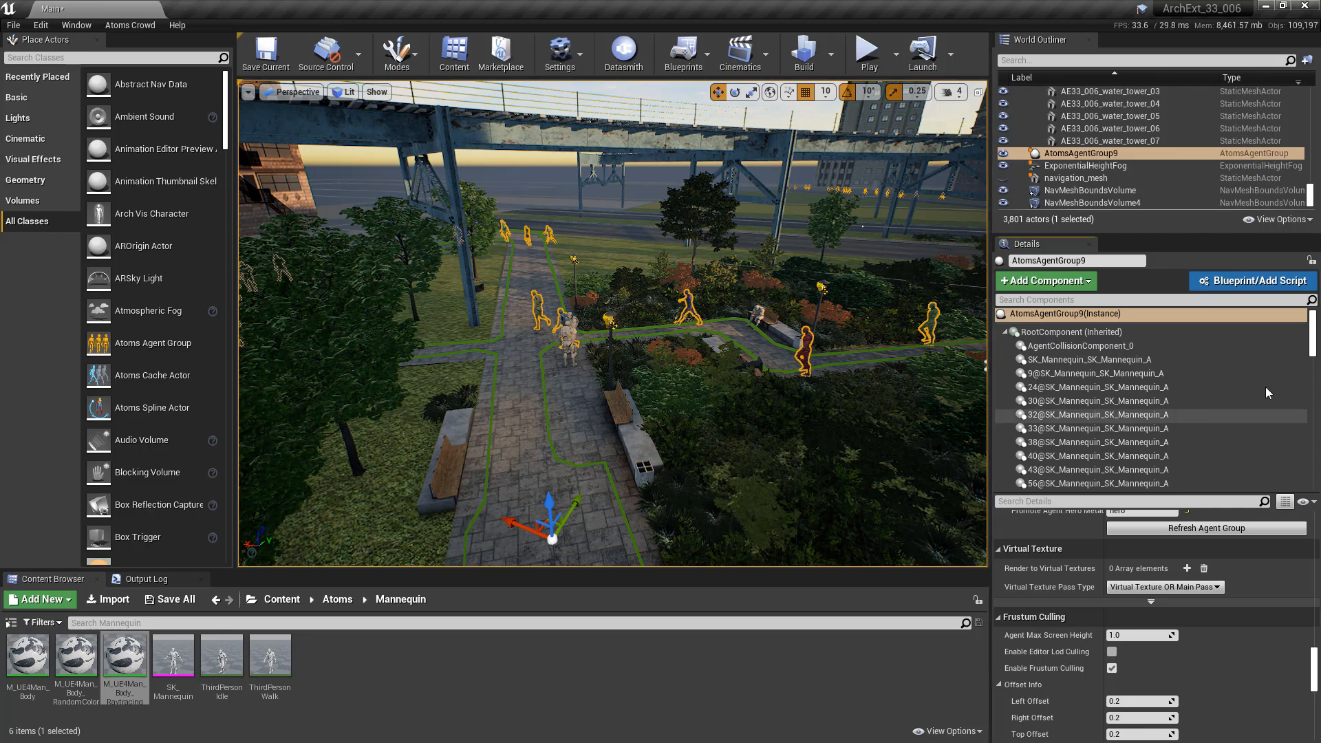
click(875, 56)
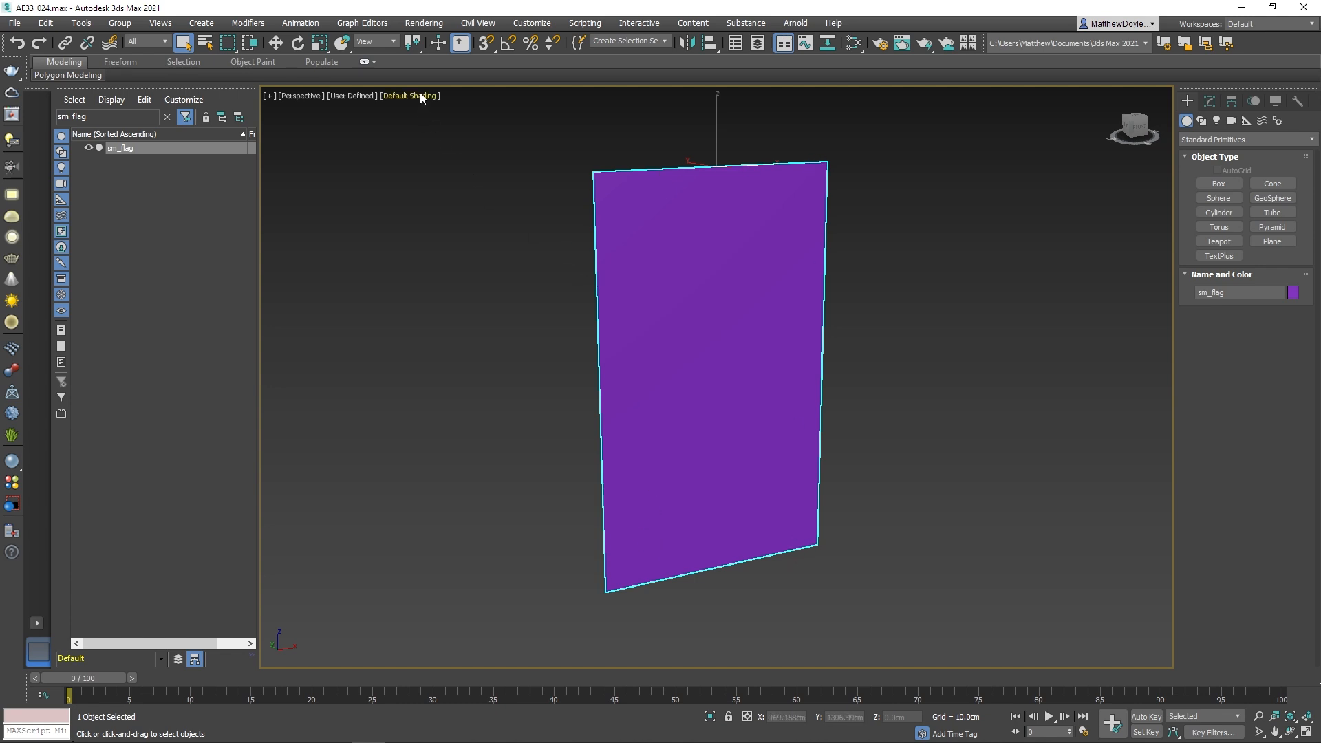
In 3ds Max, display the selected sm_flag in wireframe and export it as sm_flag.fbx into the Datasmith_Export folder, replacing the existing file.
key(w)
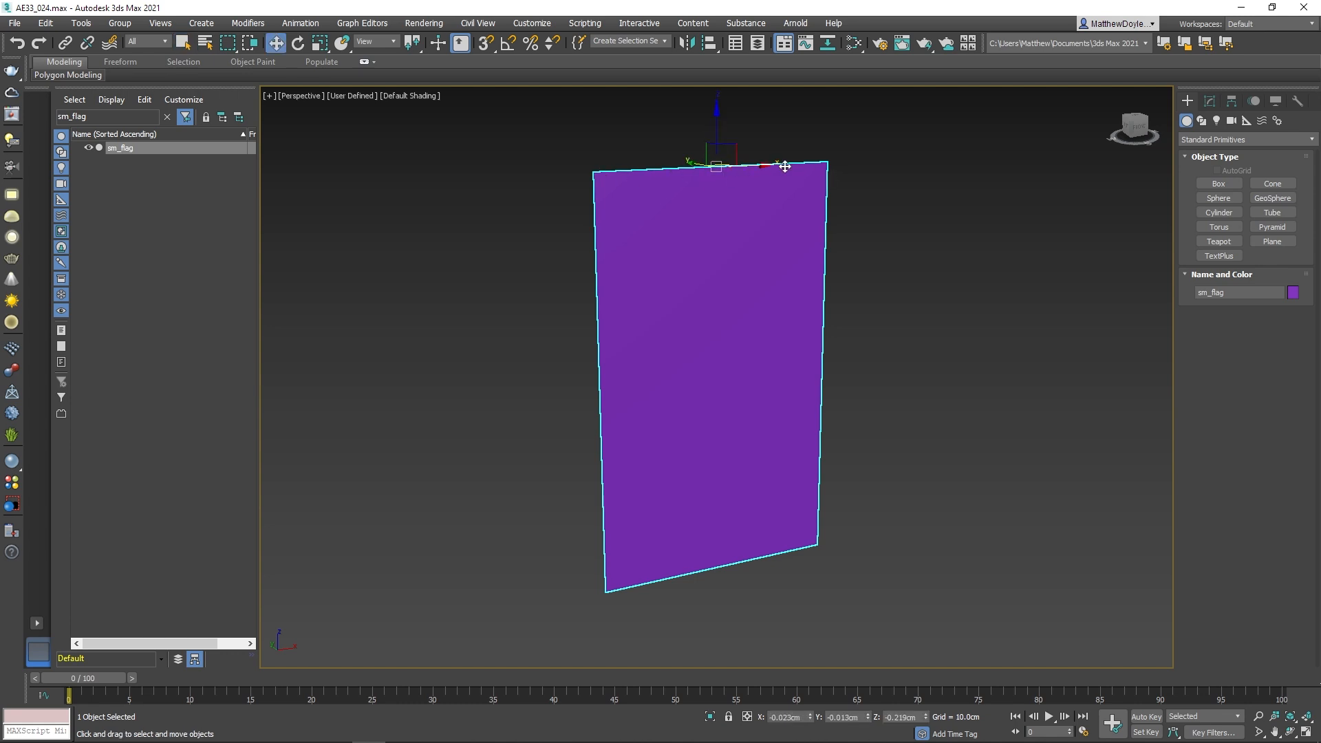
click(408, 96)
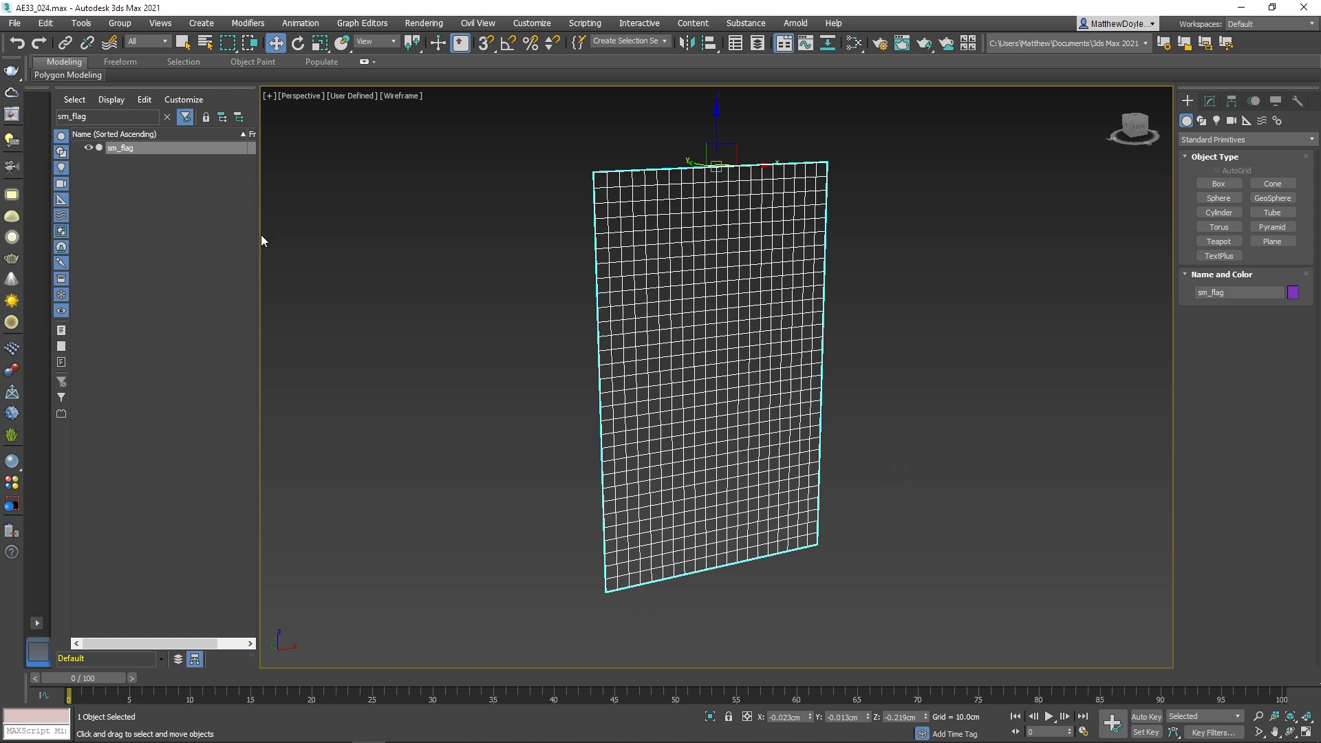
click(19, 25)
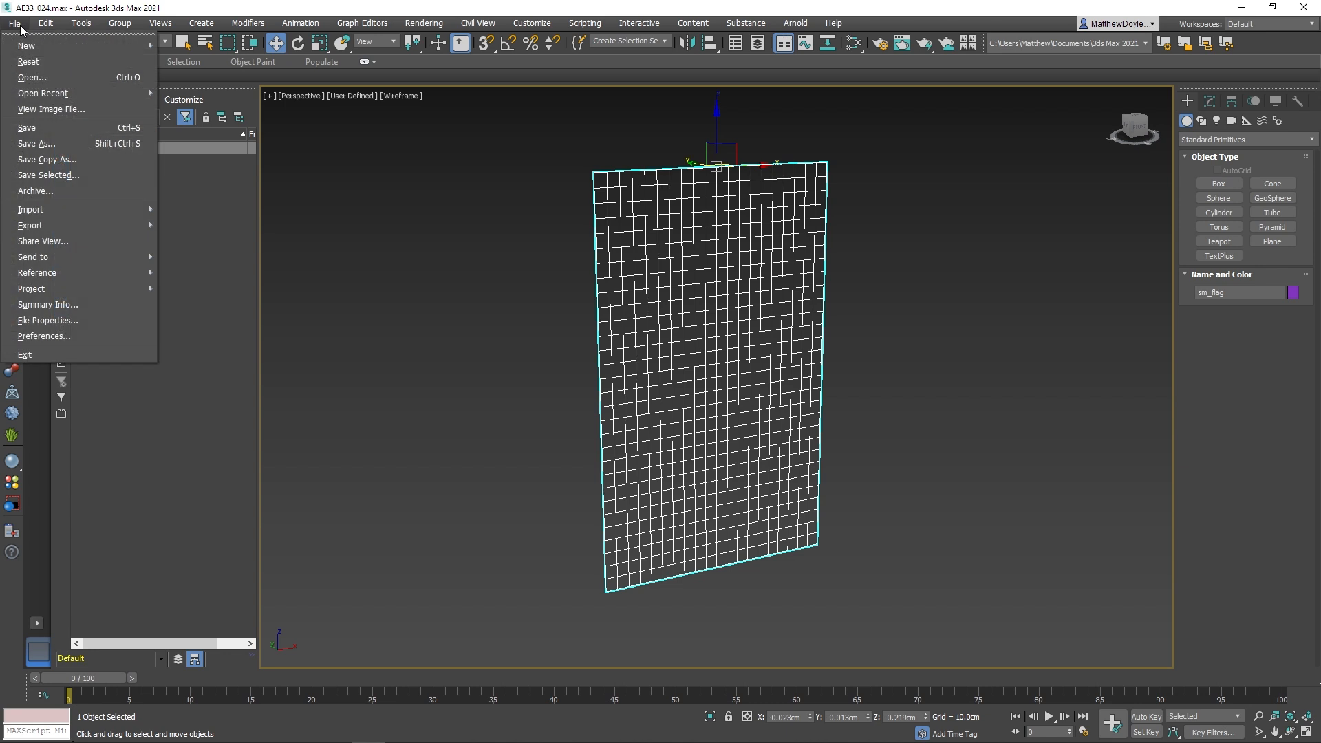
mouse_move(110, 225)
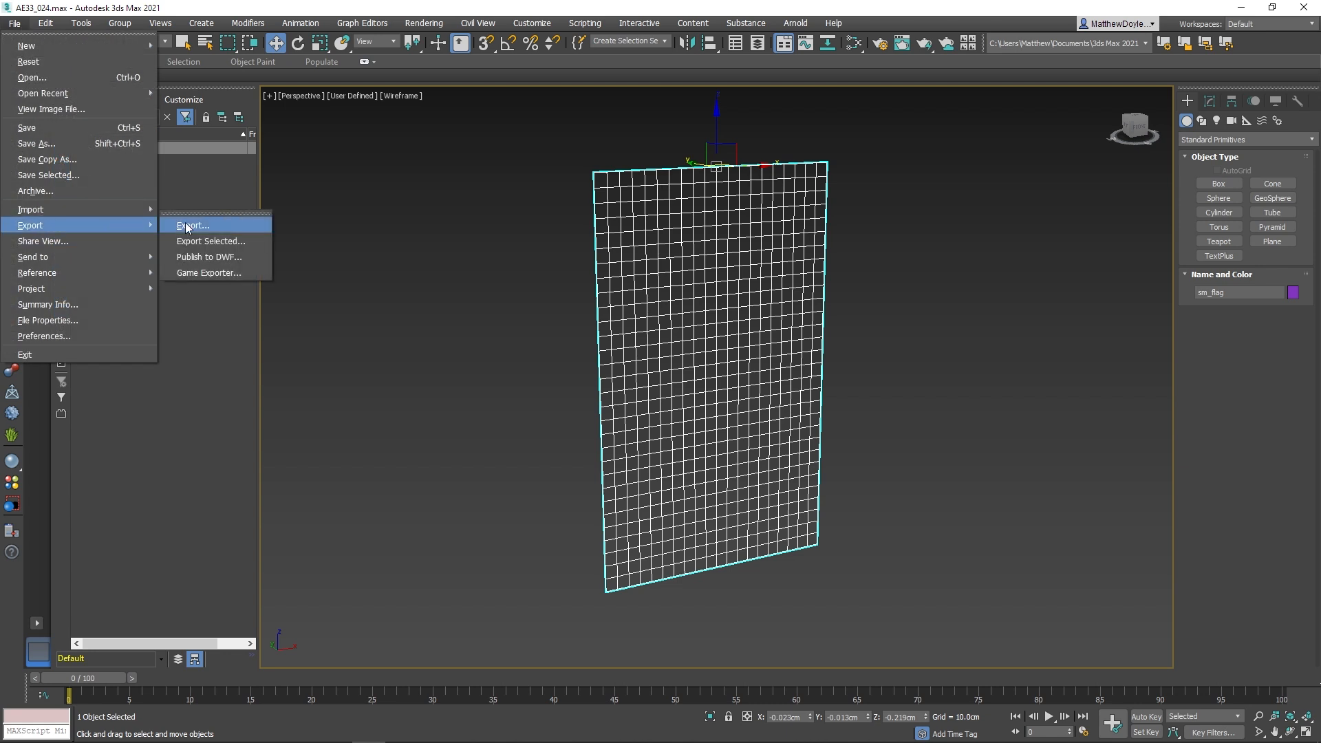
click(189, 239)
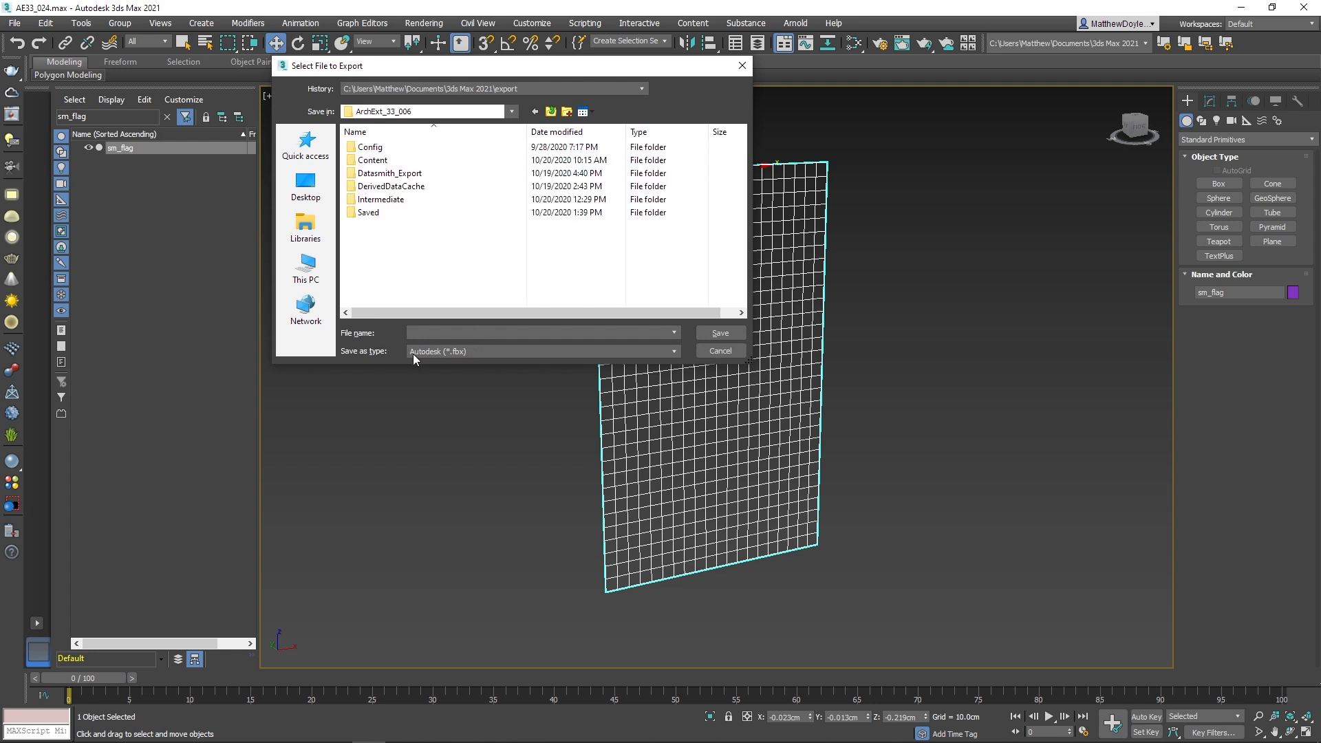
double_click(386, 173)
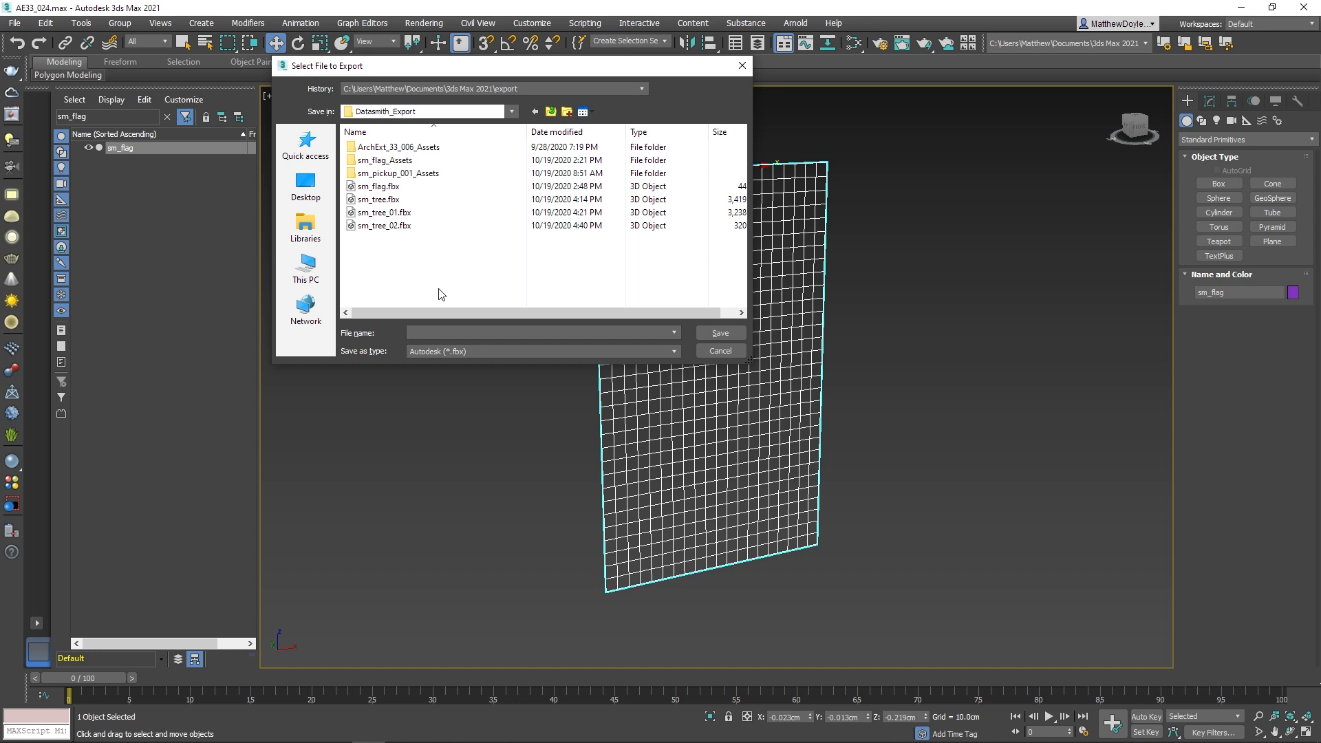
click(380, 186)
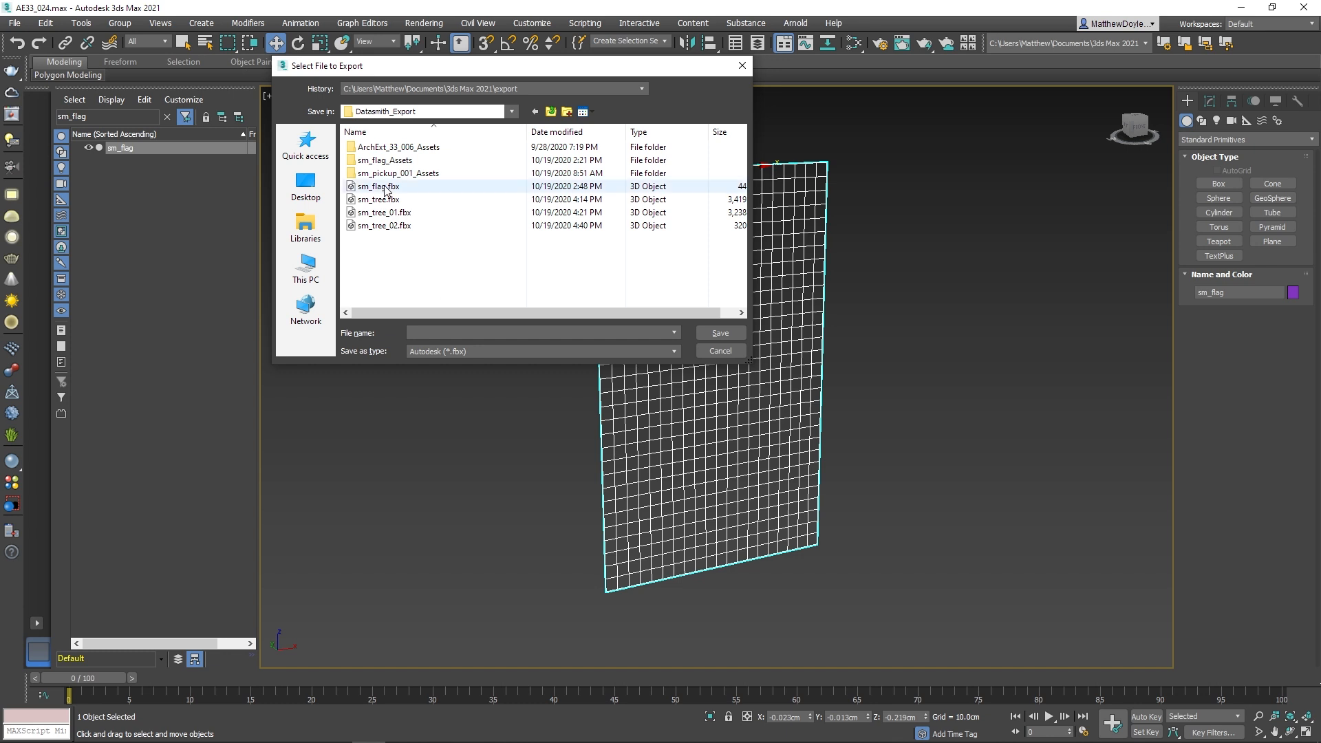
double_click(384, 185)
click(736, 403)
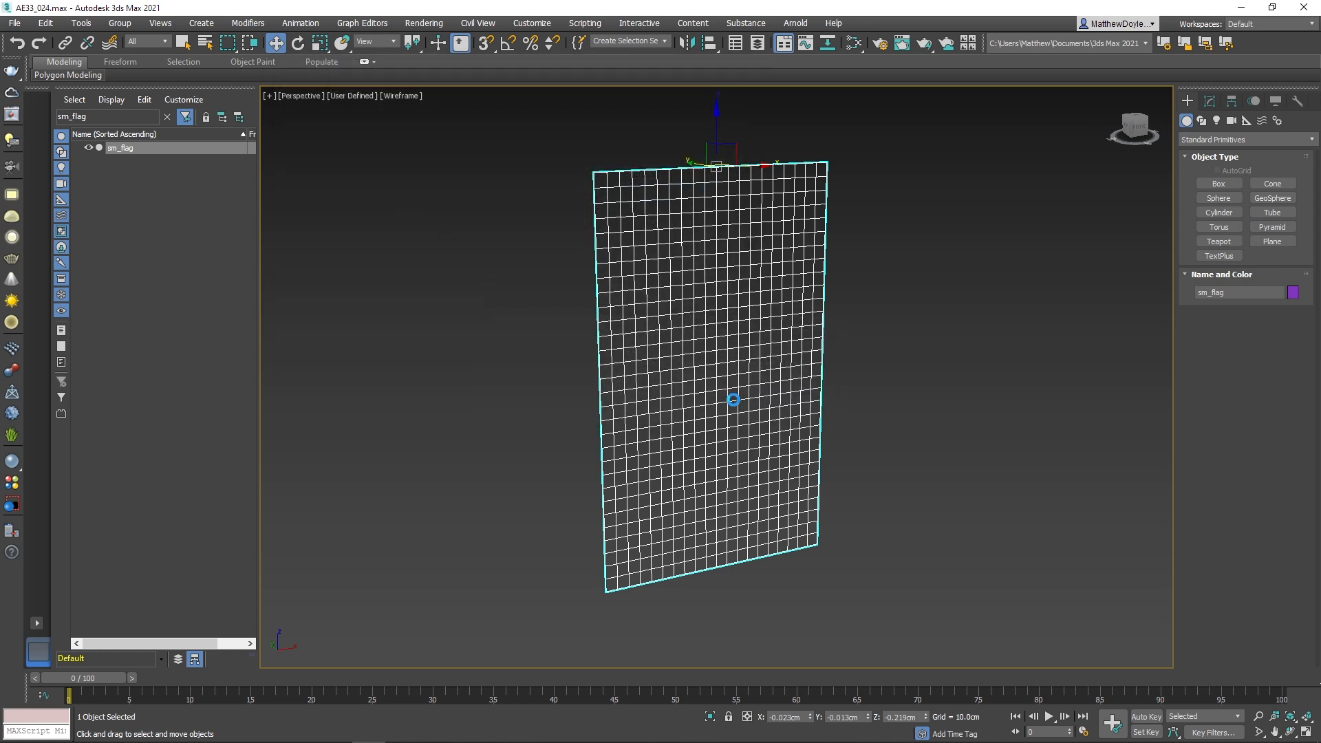
click(759, 559)
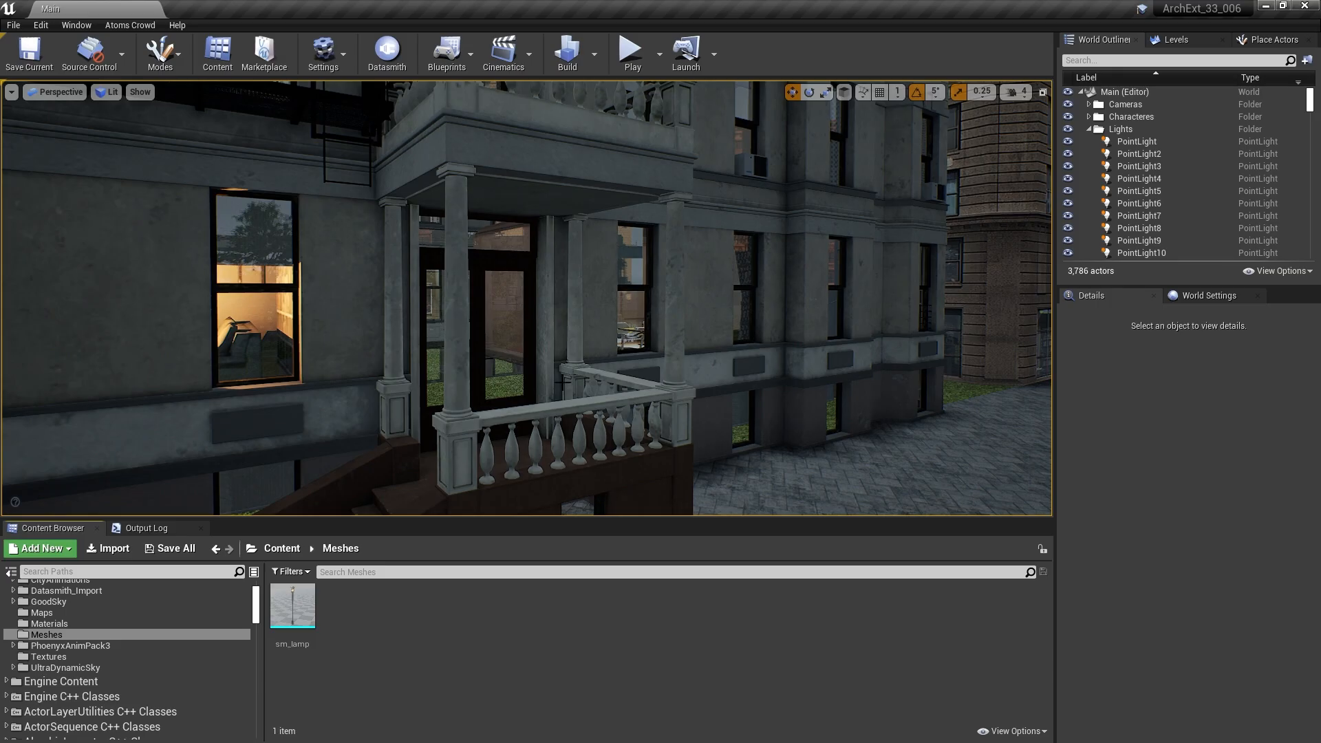
In the Unreal Editor, import sm_flag.fbx into the Meshes folder as a skeletal mesh and close the import log.
click(108, 548)
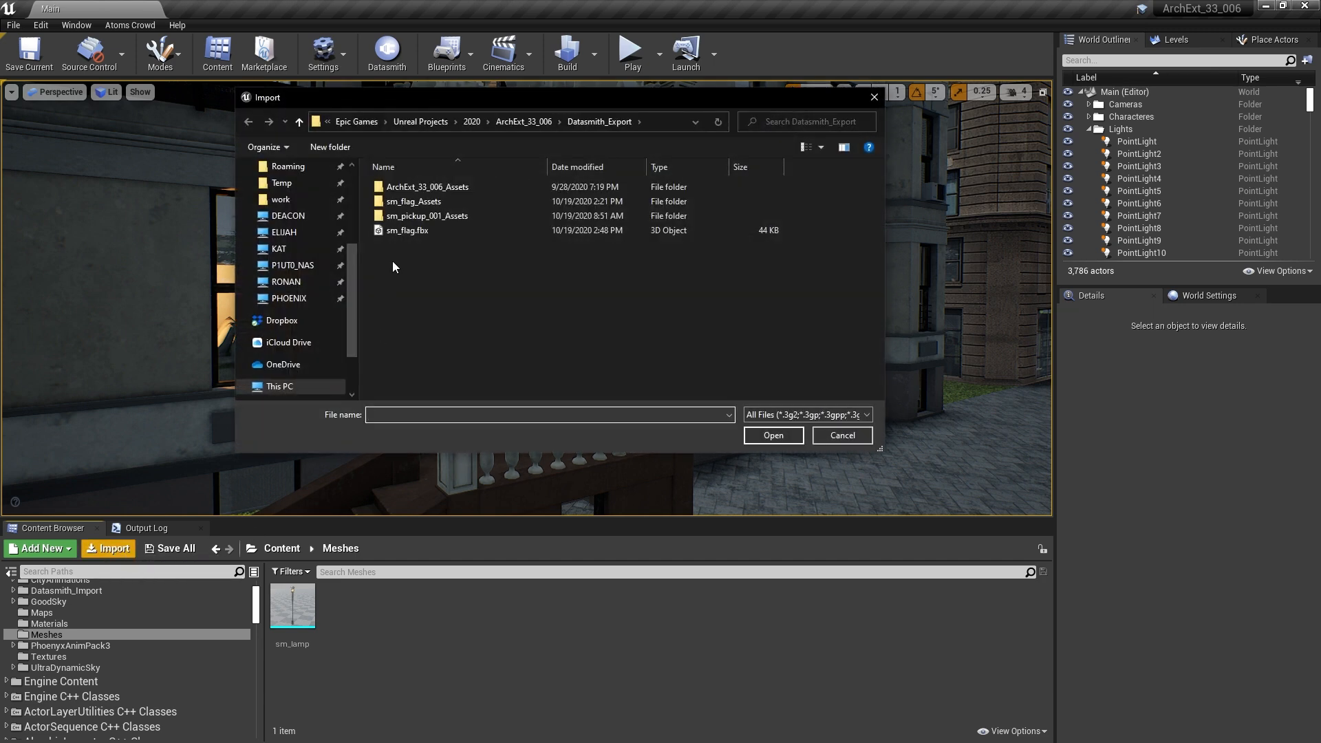
double_click(408, 229)
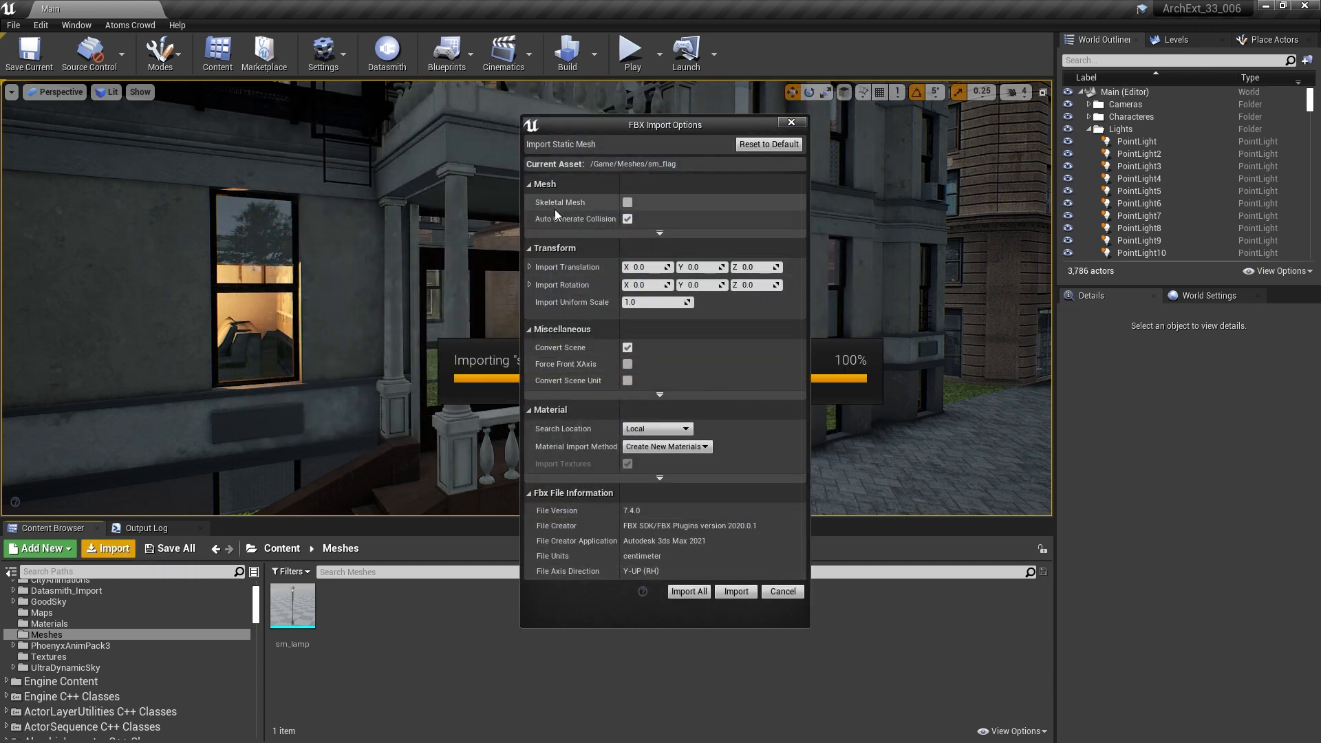
click(628, 203)
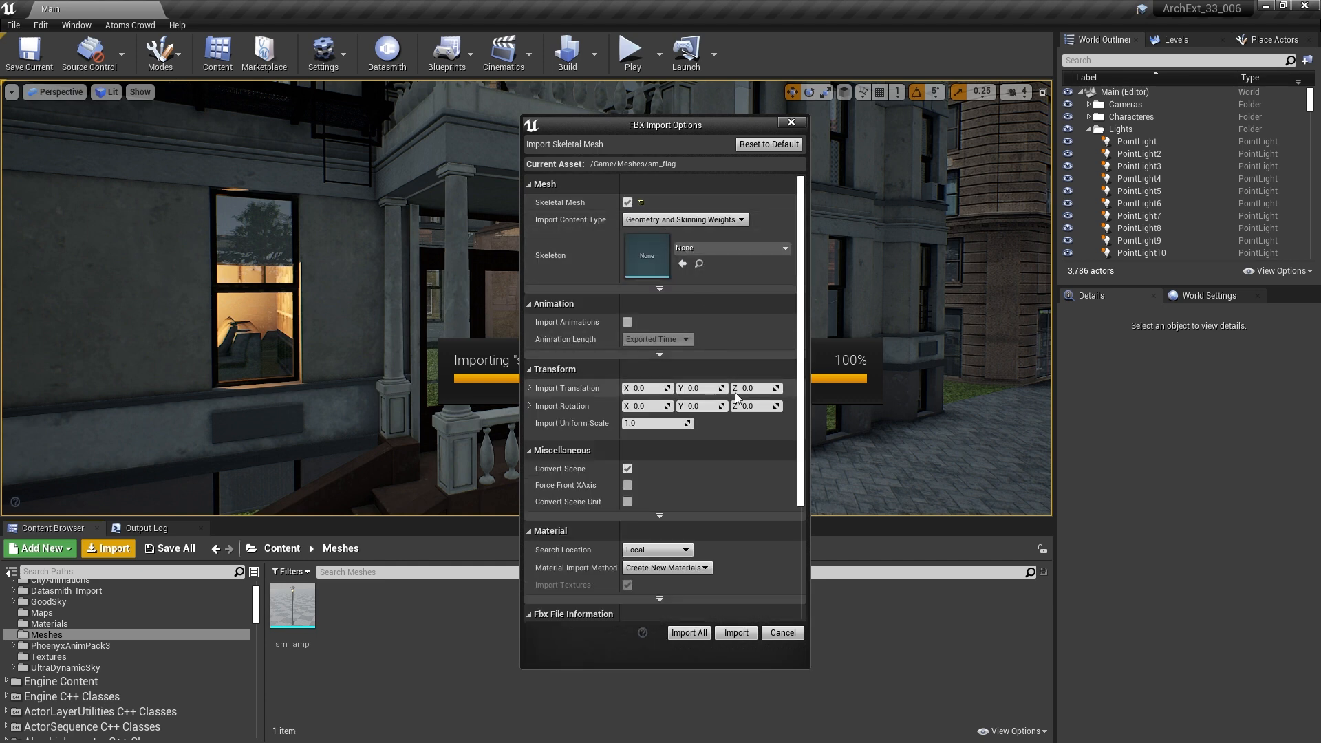
click(737, 632)
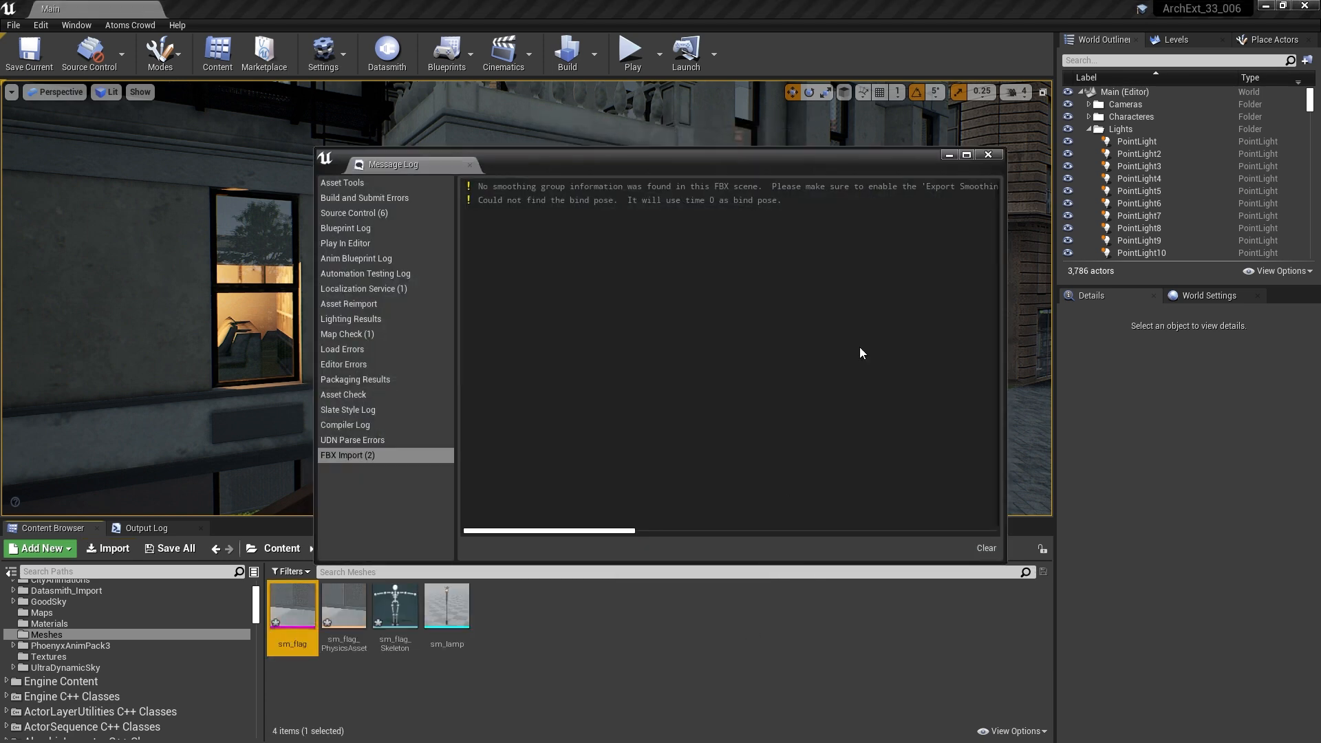
click(988, 154)
Open the sm_flag skeletal mesh and assign the M_UE4_Logo material to its Element 0 slot.
double_click(292, 609)
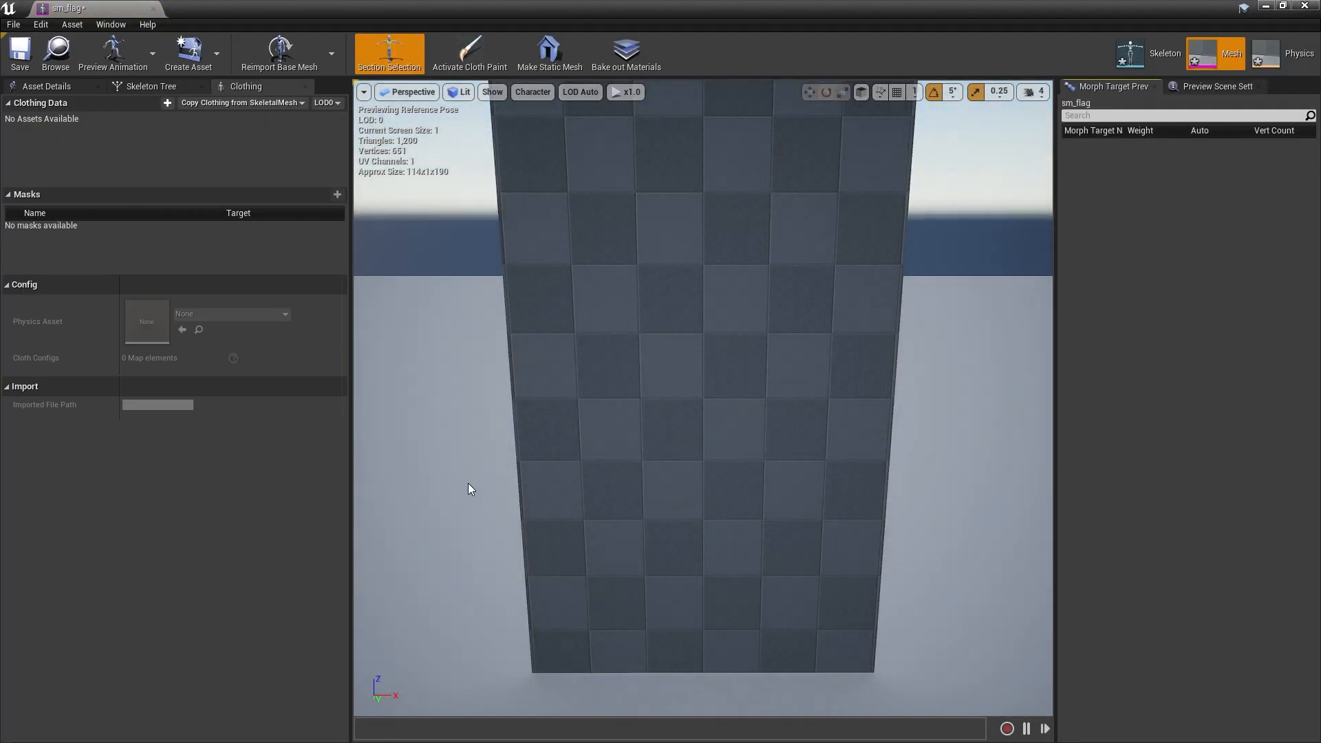
click(40, 87)
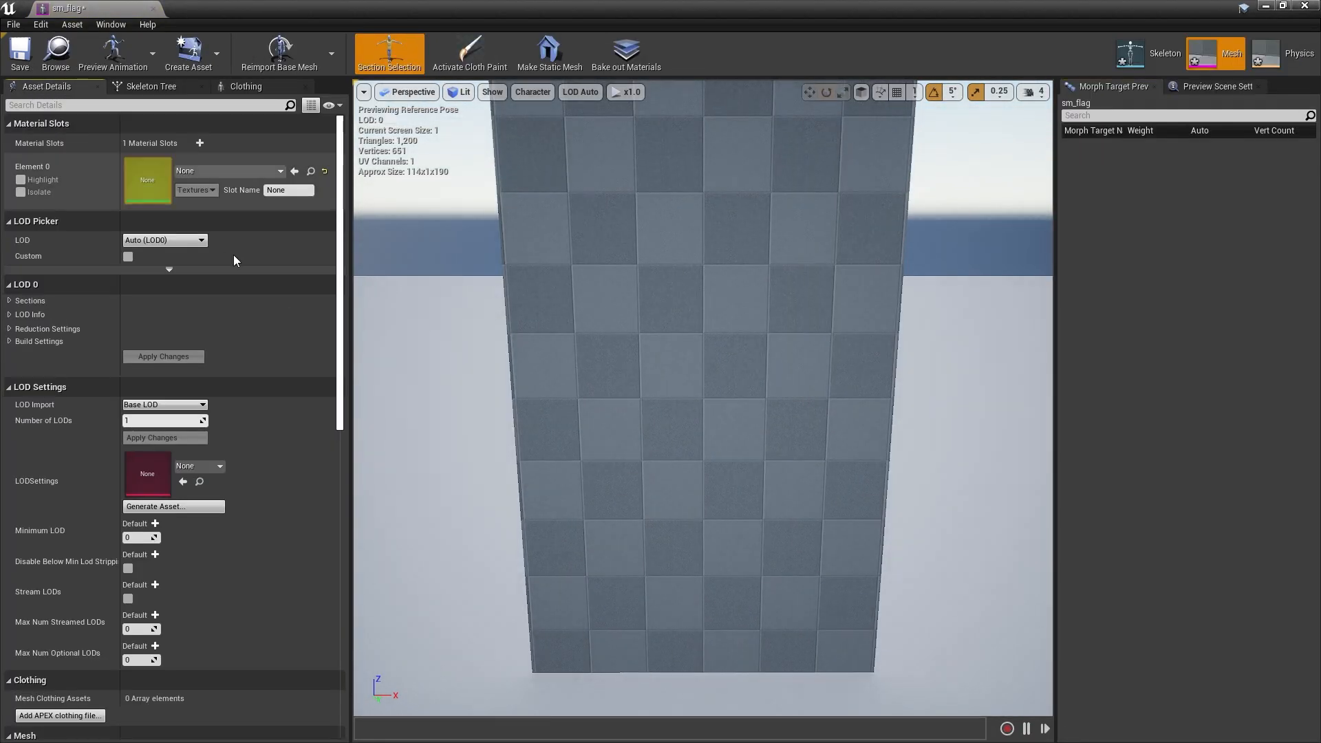
click(264, 170)
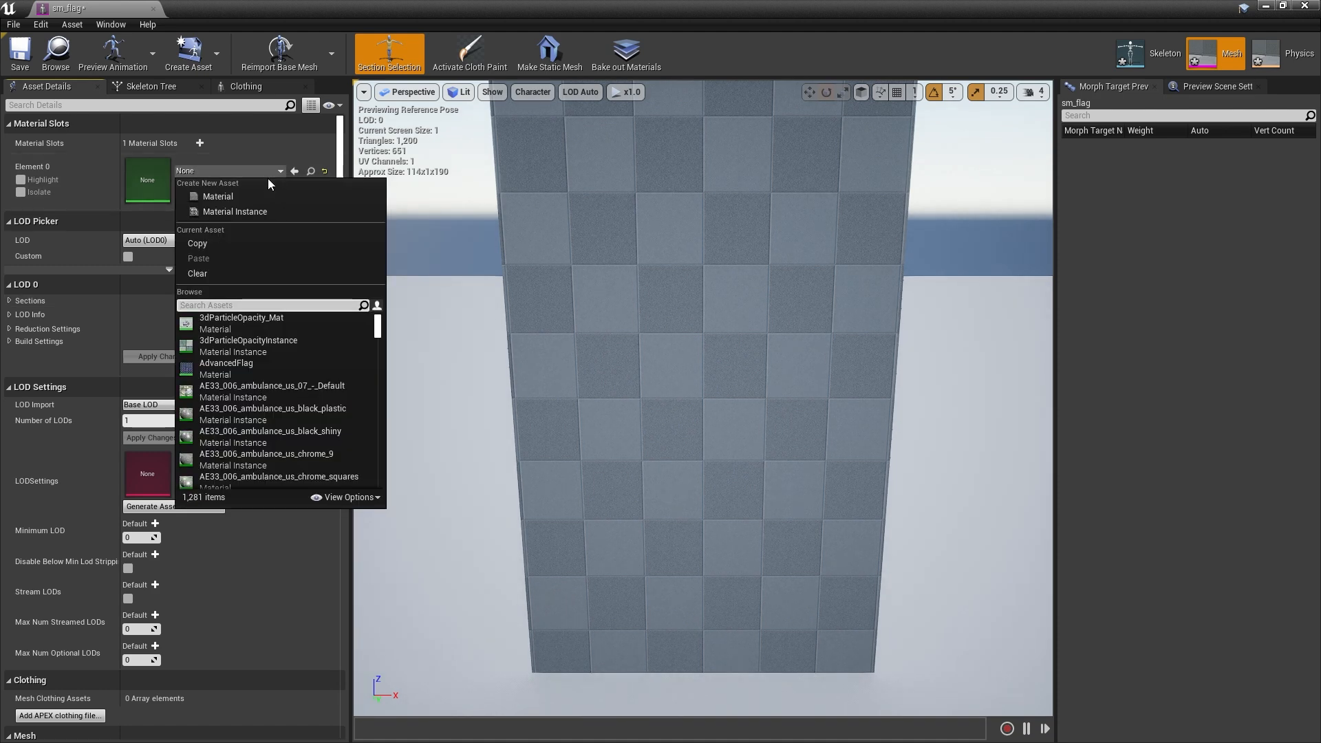
text(ue4_logo)
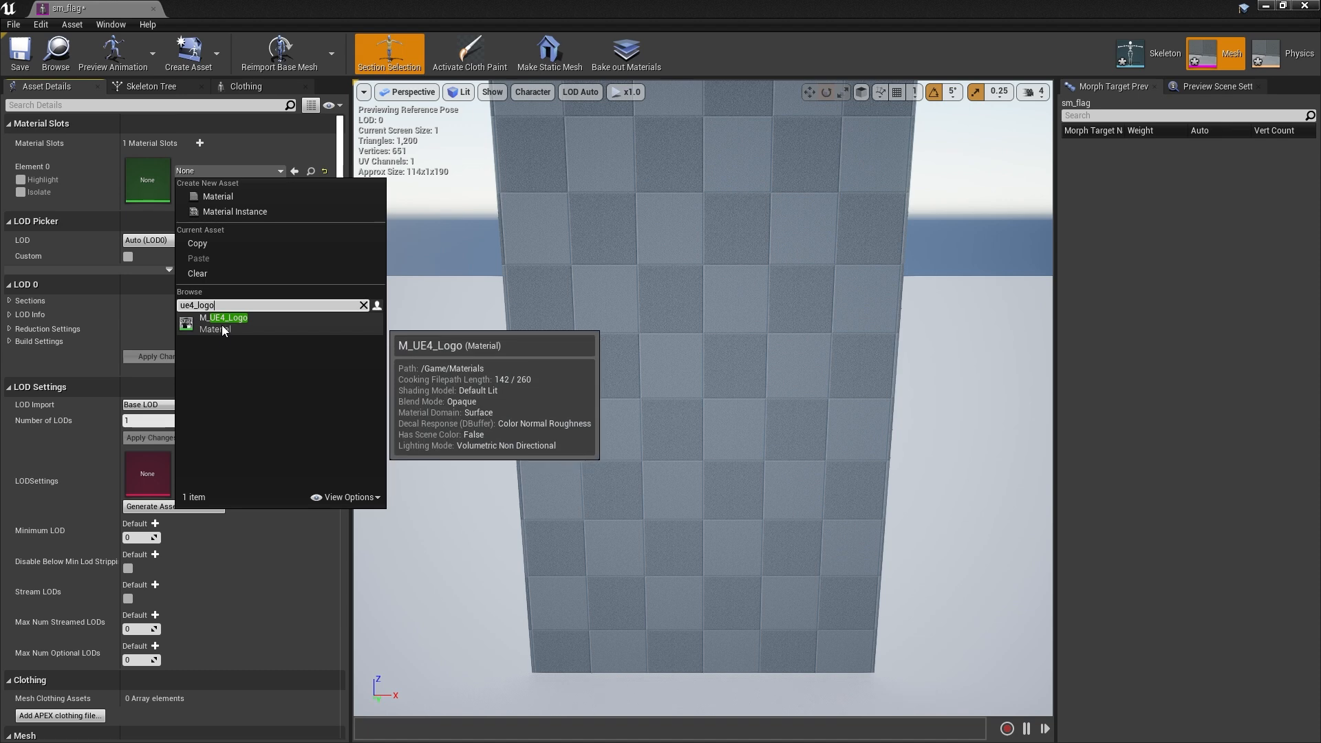
click(224, 320)
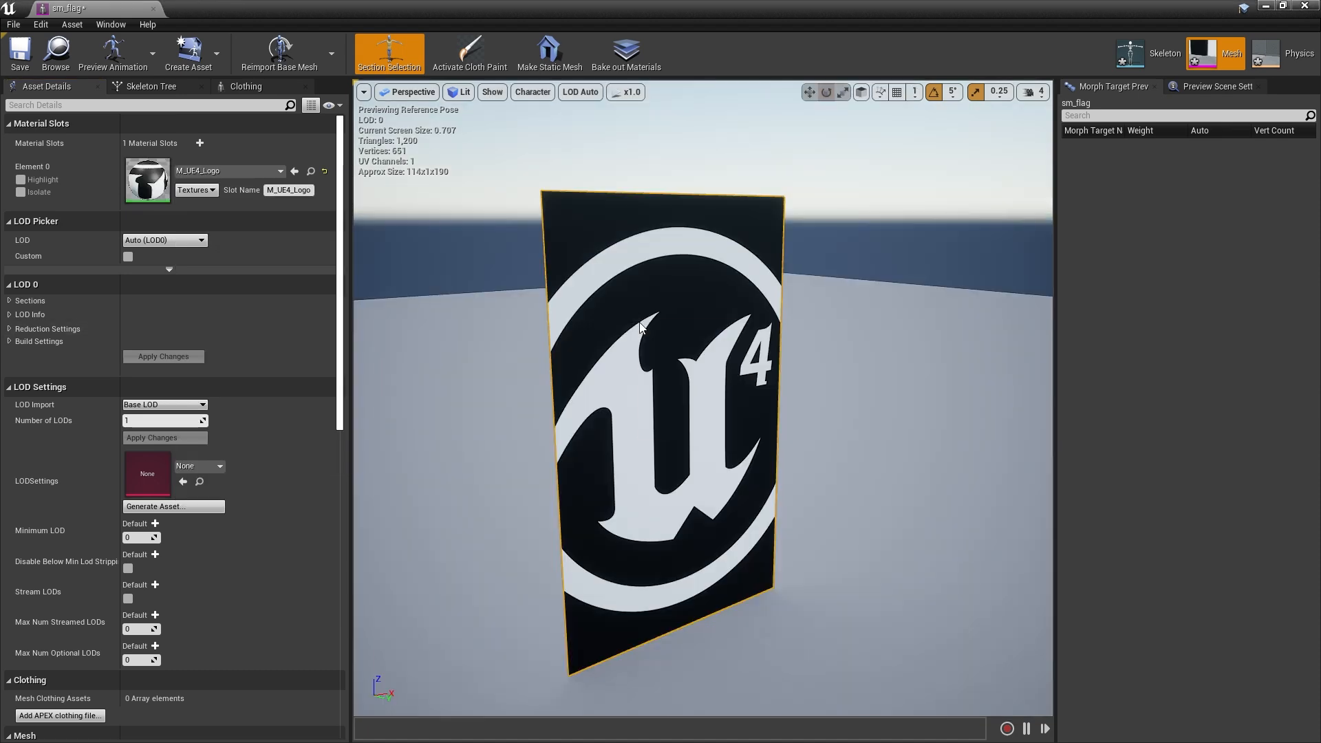
Create clothing data from the flag's mesh section using sm_flag_PhysicsAsset, and apply sm_flag_Clothing_0 - LOD0 to that section.
right_click(639, 322)
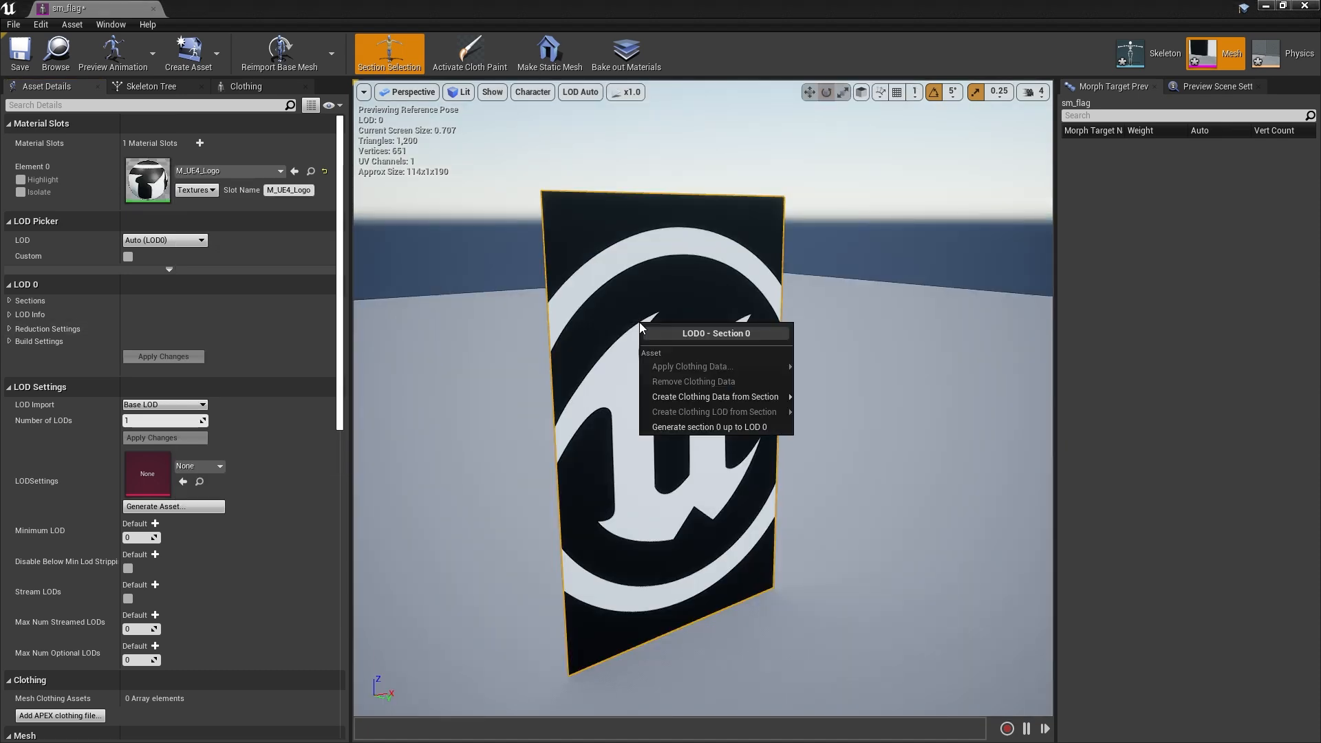
mouse_move(704, 398)
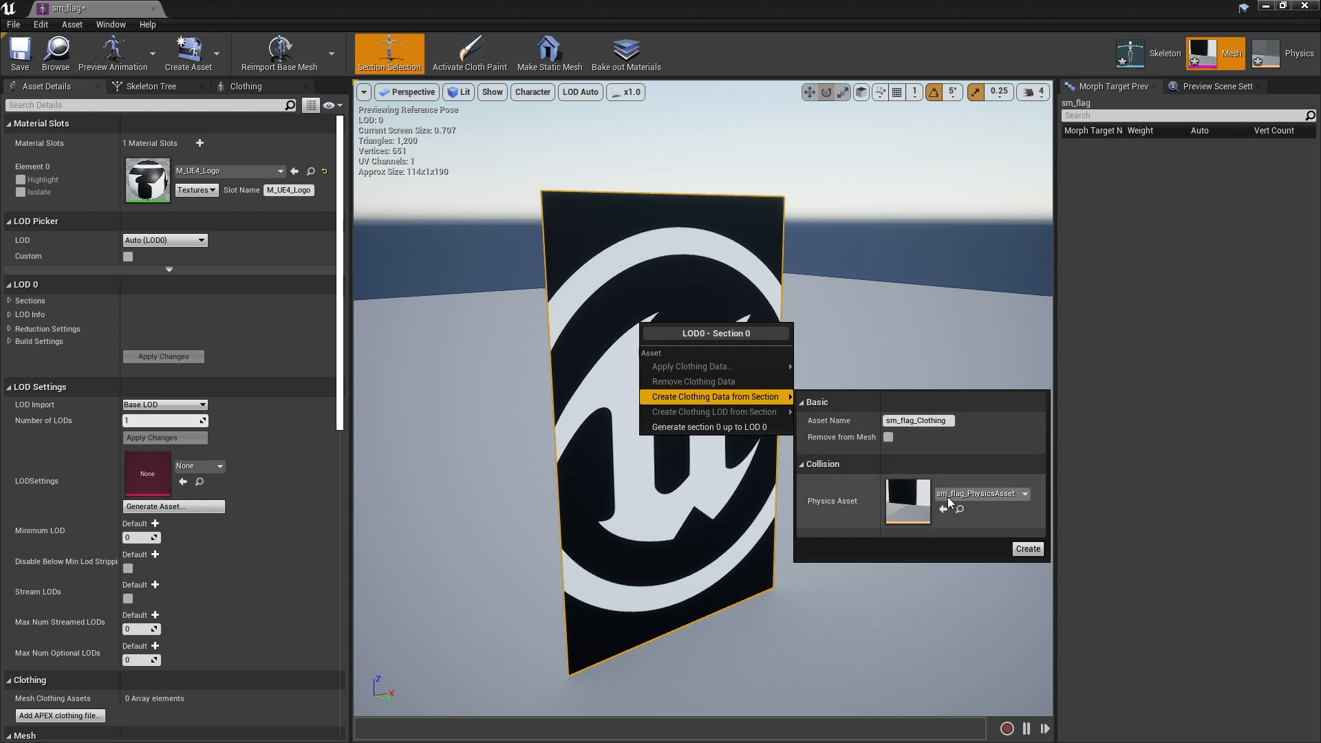
click(1027, 550)
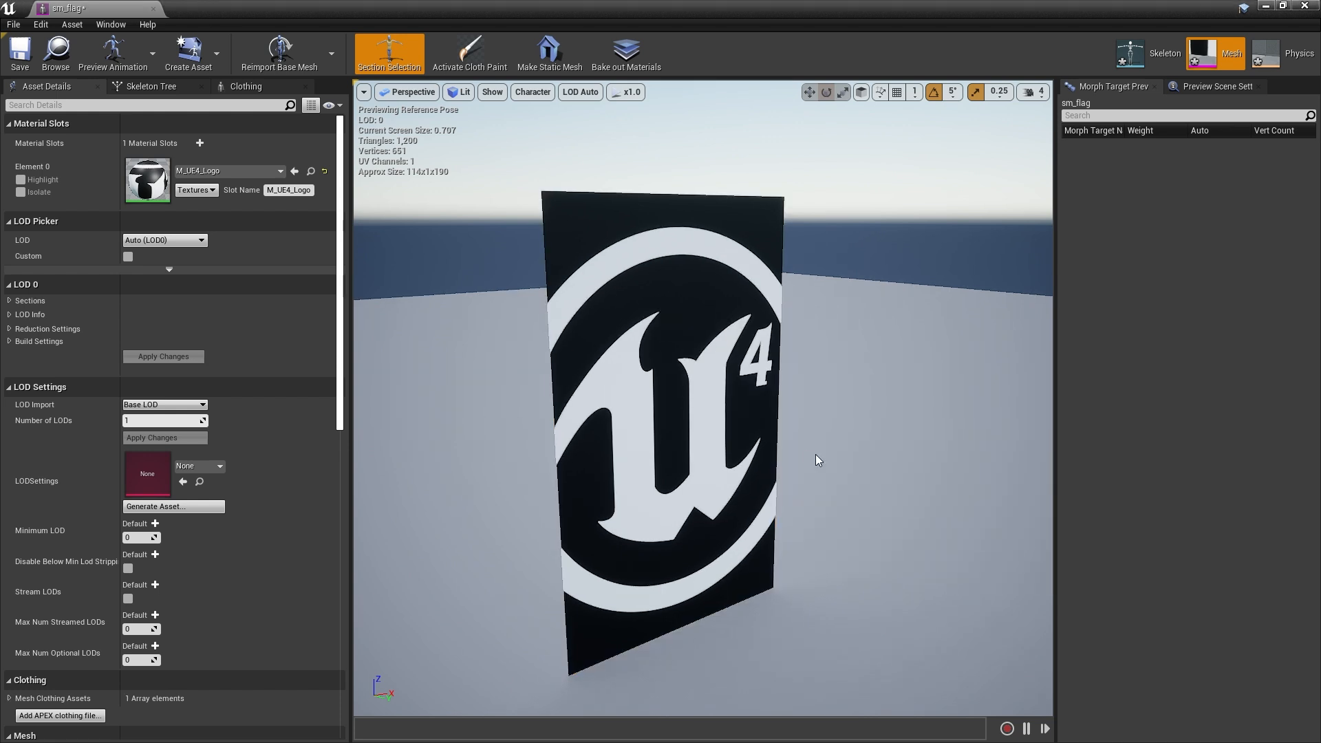
right_click(630, 336)
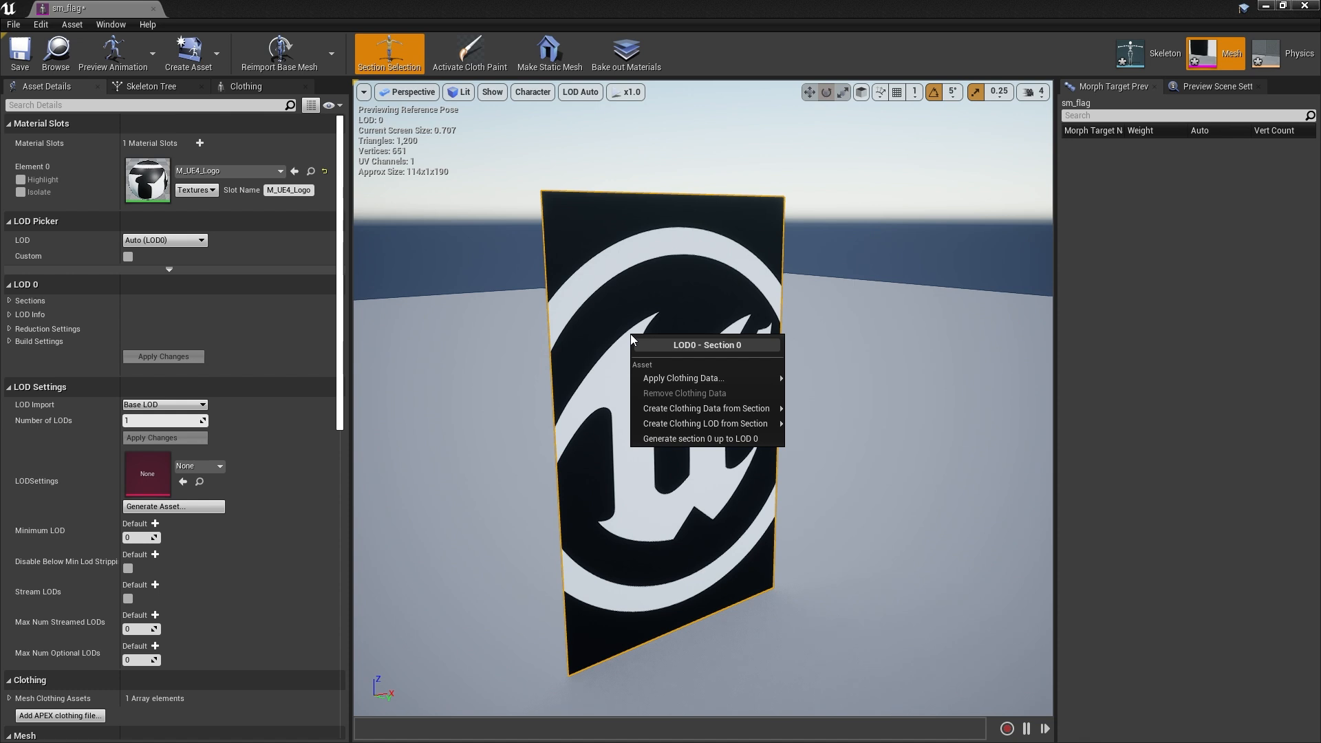
mouse_move(670, 377)
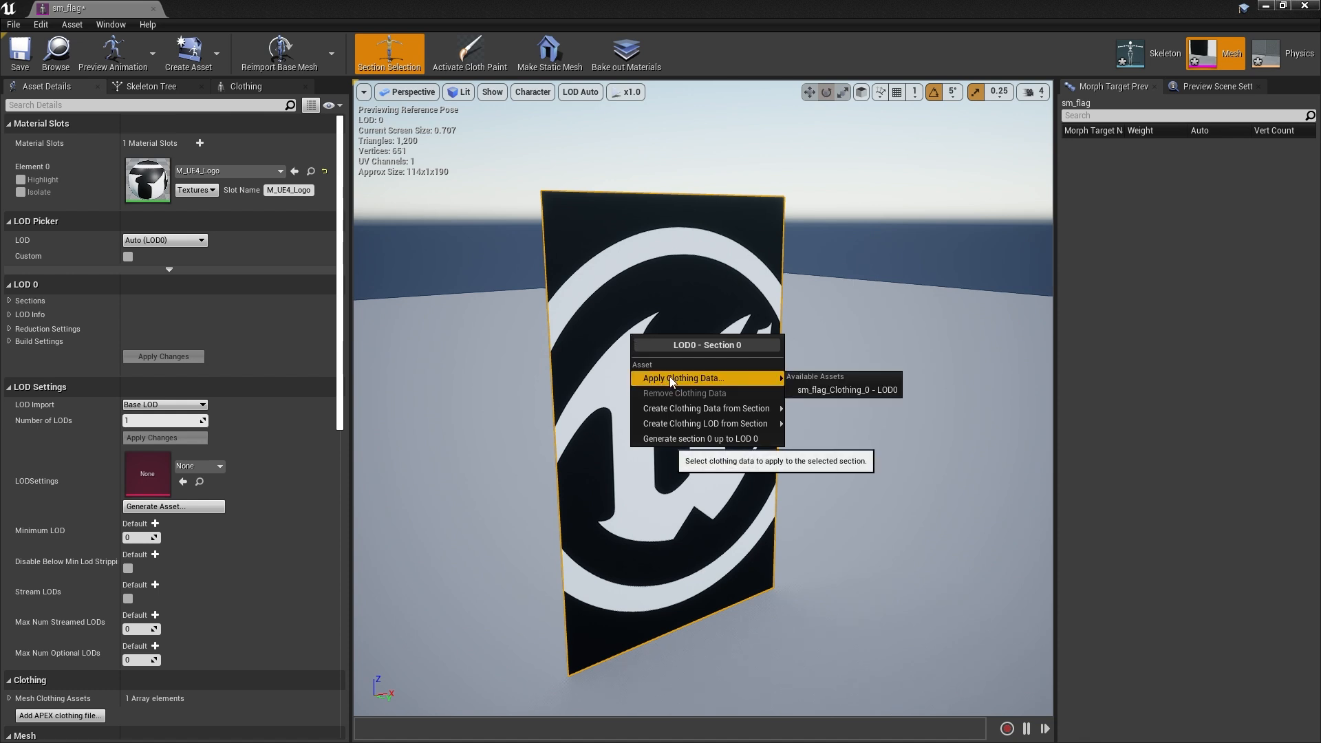
click(844, 390)
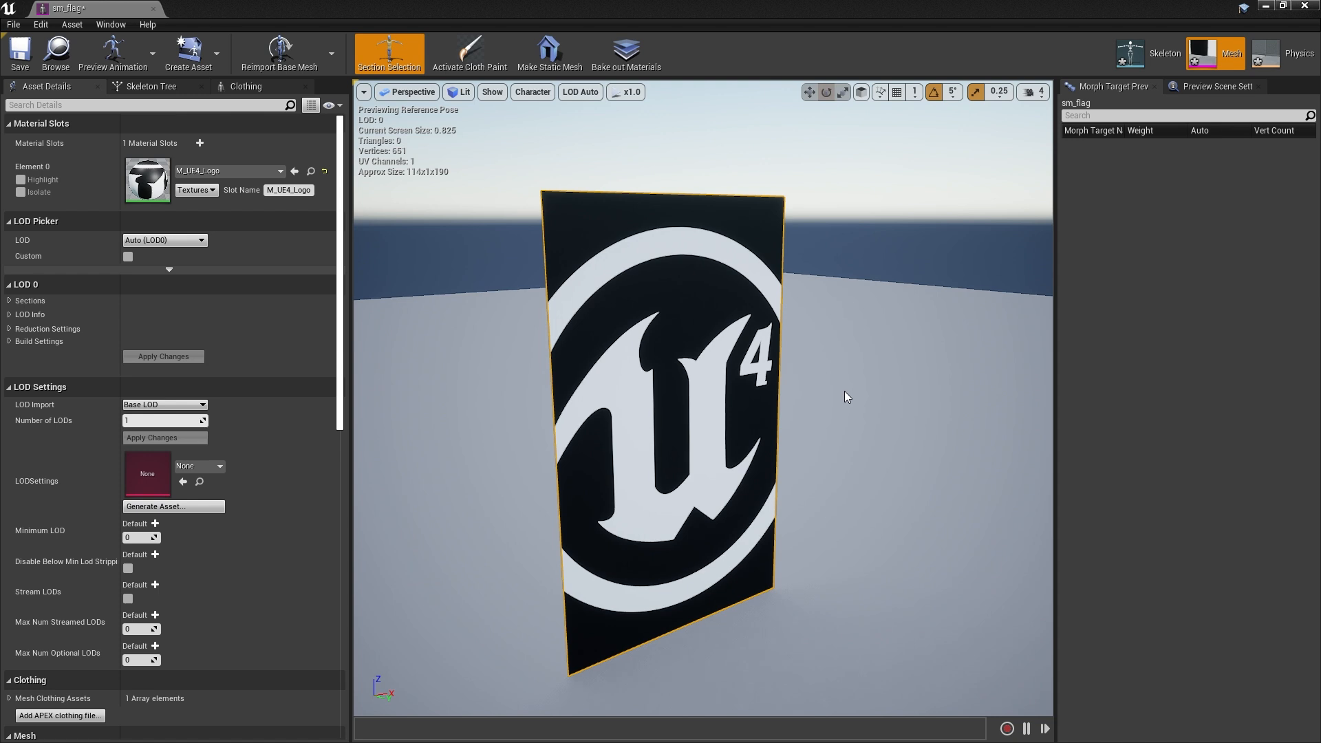
Activate cloth painting for sm_flag_Clothing_0 and paint the flag's lower part with a paint value of about 25.7.
click(472, 51)
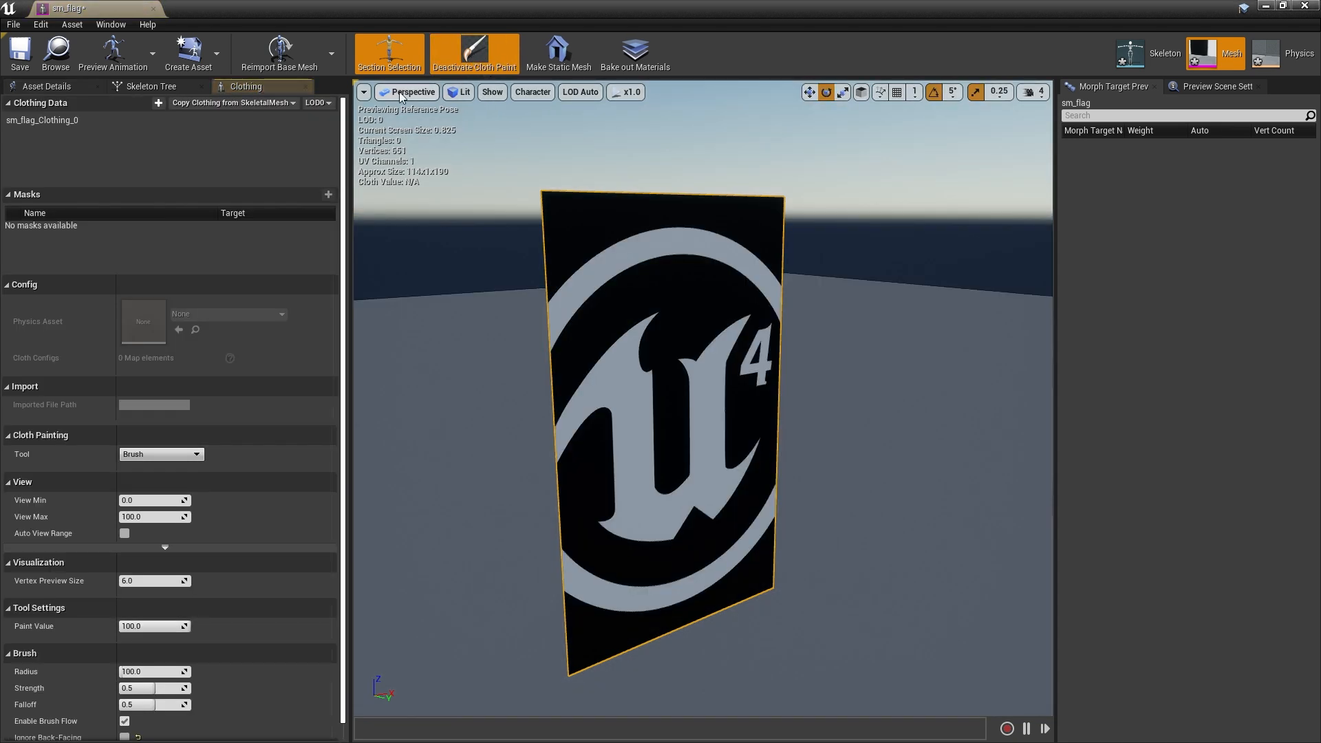
click(39, 121)
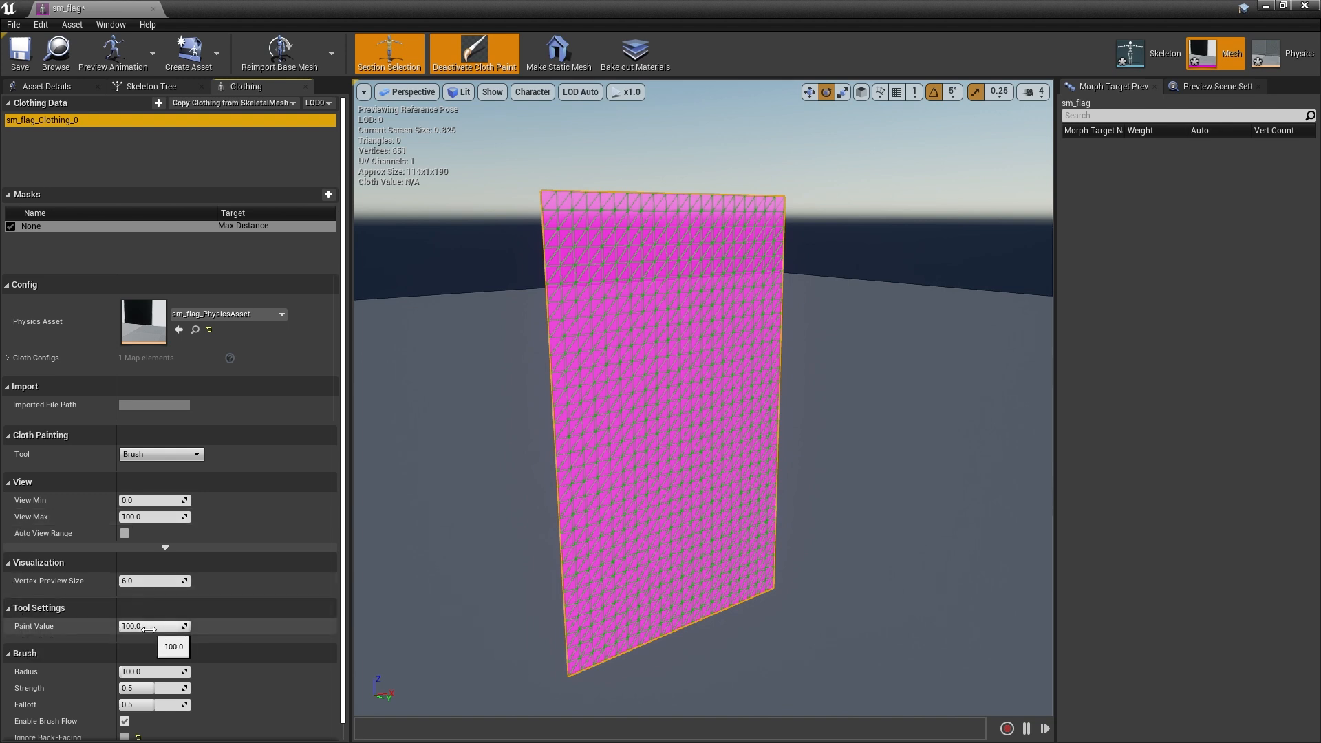
scroll(245, 576, down, 1)
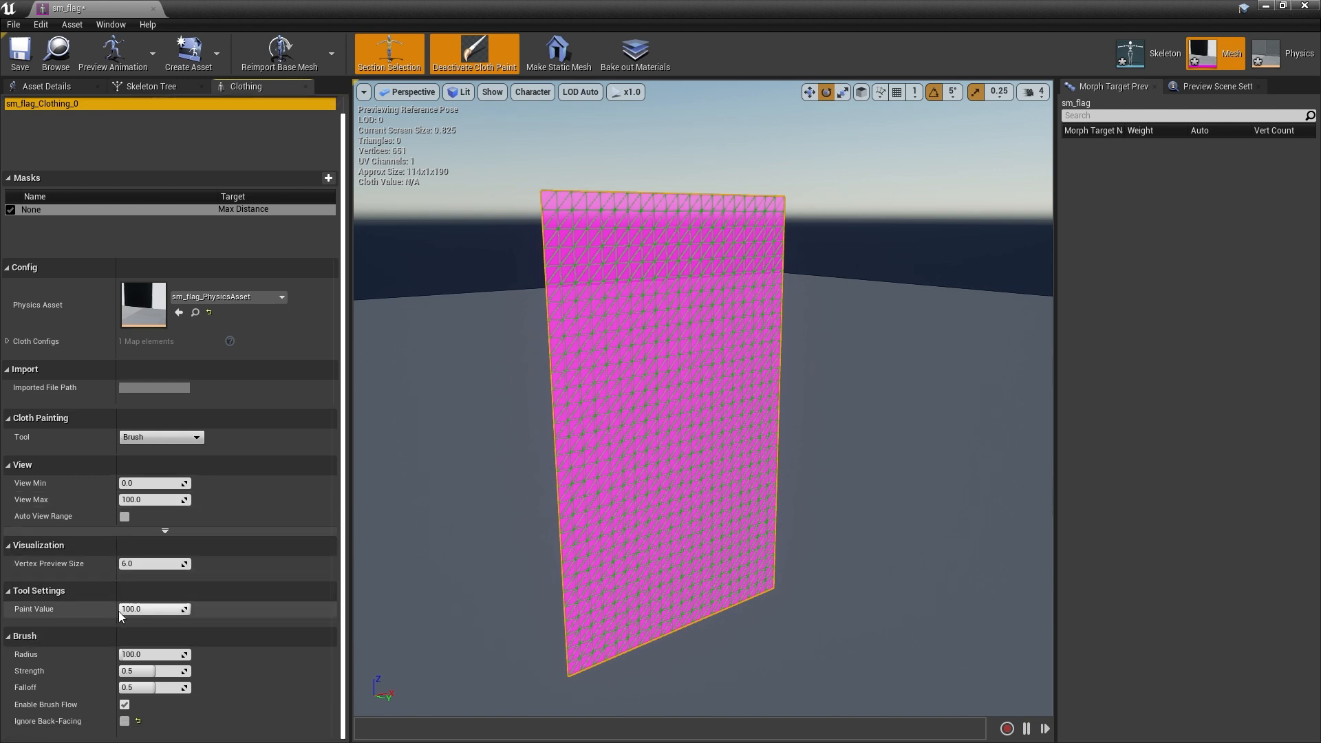
drag(122, 610, 89, 610)
mouse_move(656, 512)
mouse_down()
mouse_move(723, 571)
mouse_move(925, 600)
mouse_up()
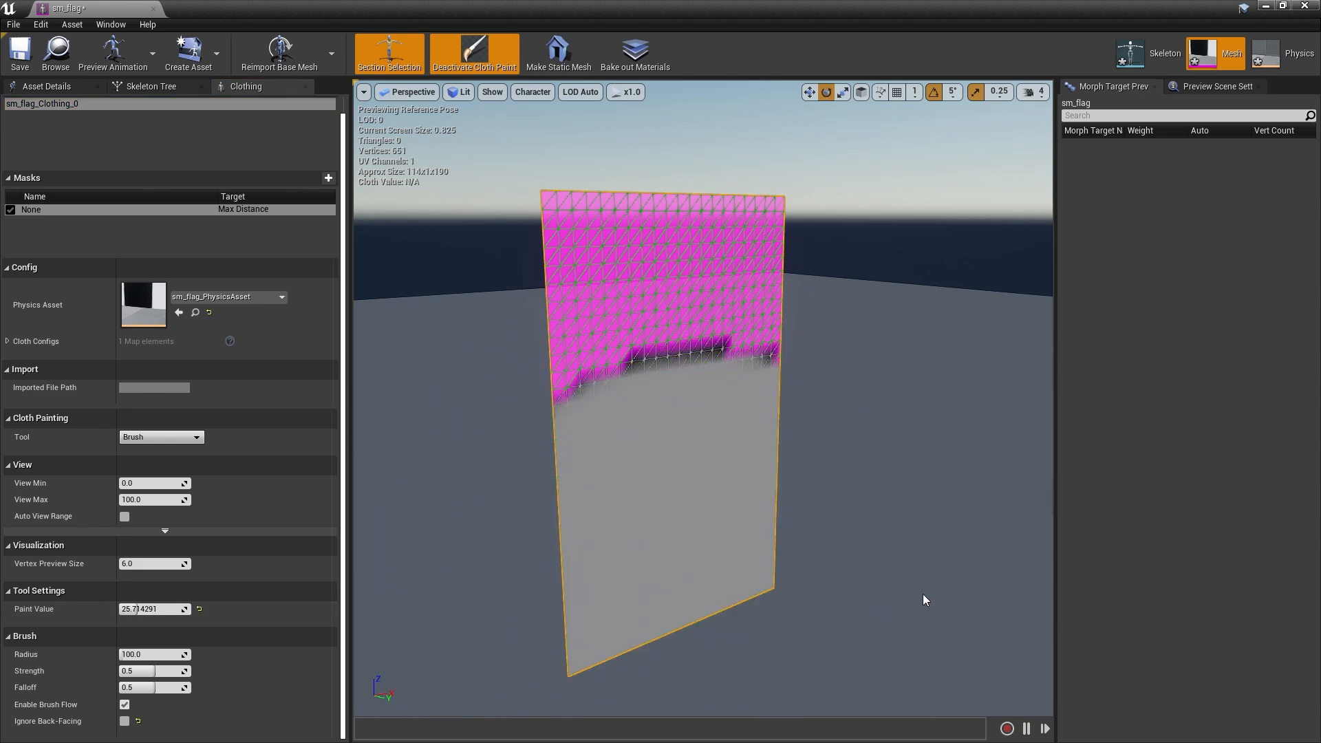
Set the paint value to 100 and brush radius to 50, and paint the whole flag except its top edge.
click(174, 609)
text(100.0)
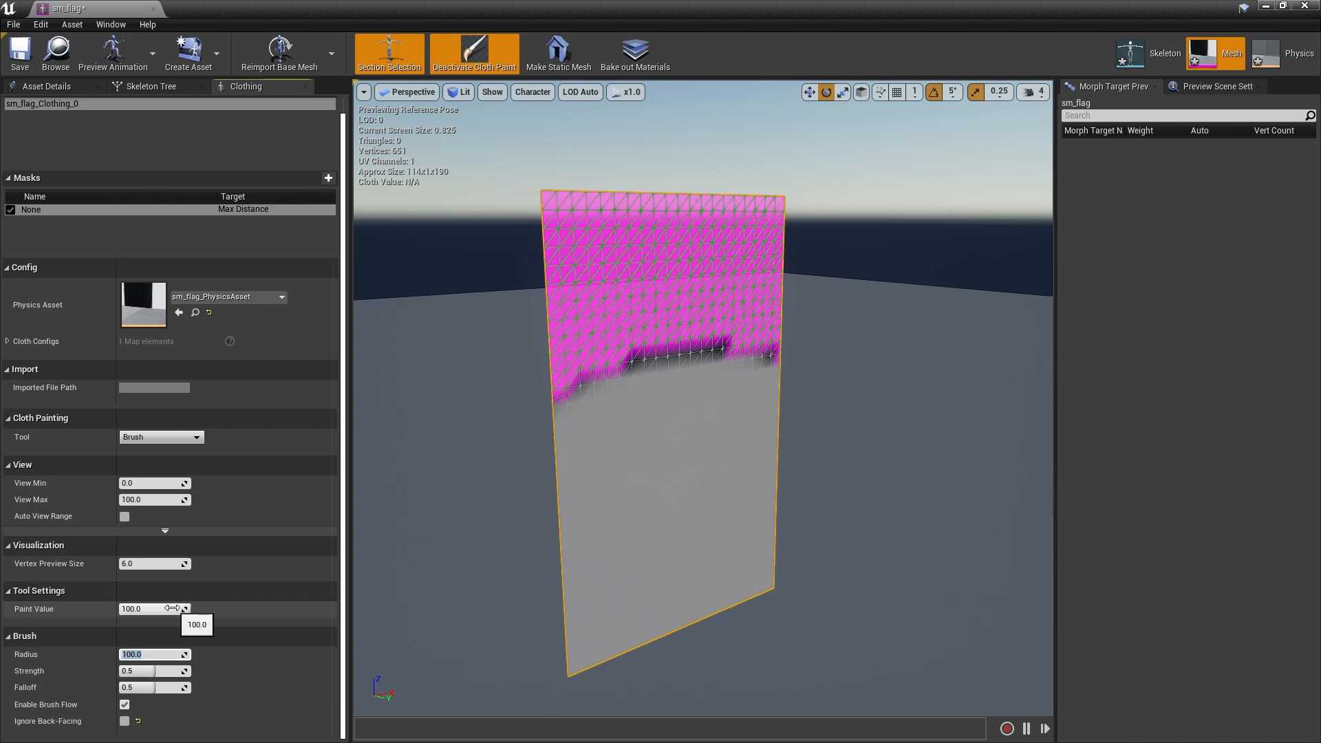
click(152, 655)
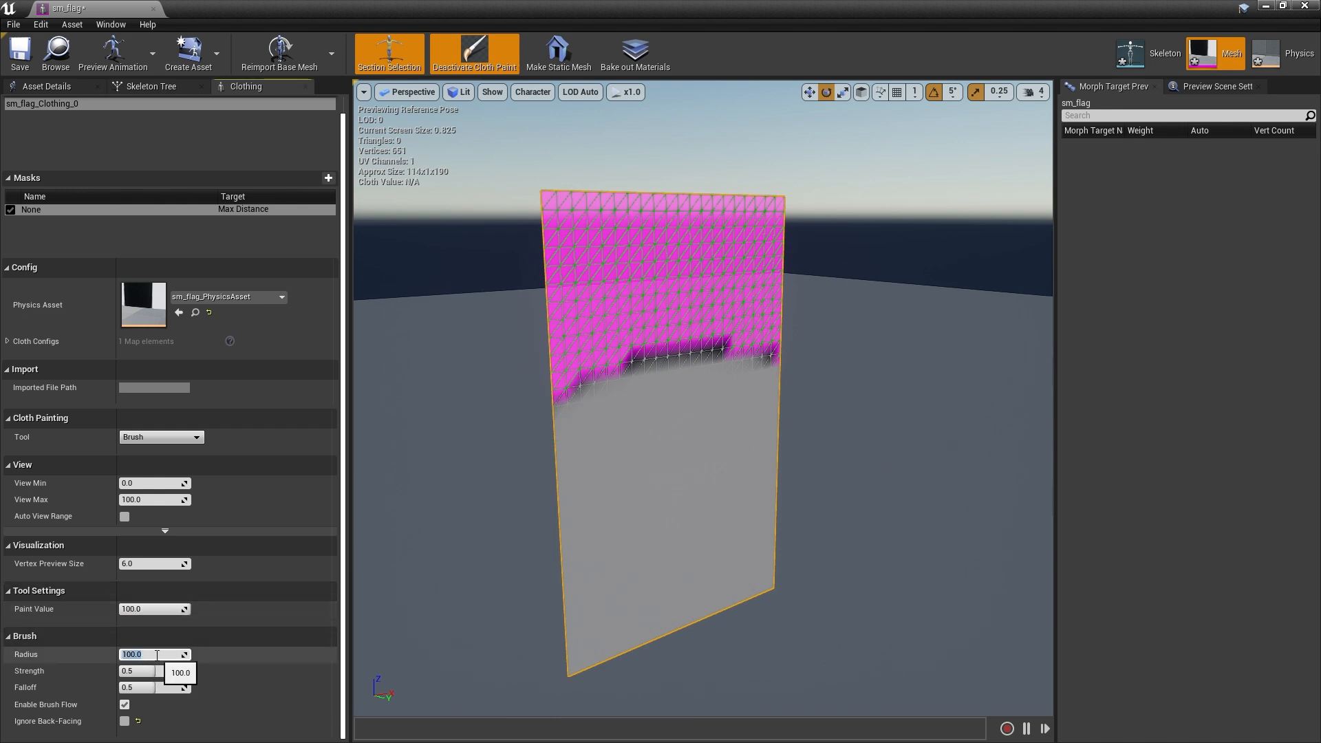
text(50)
key(Tab)
drag(619, 615, 819, 635)
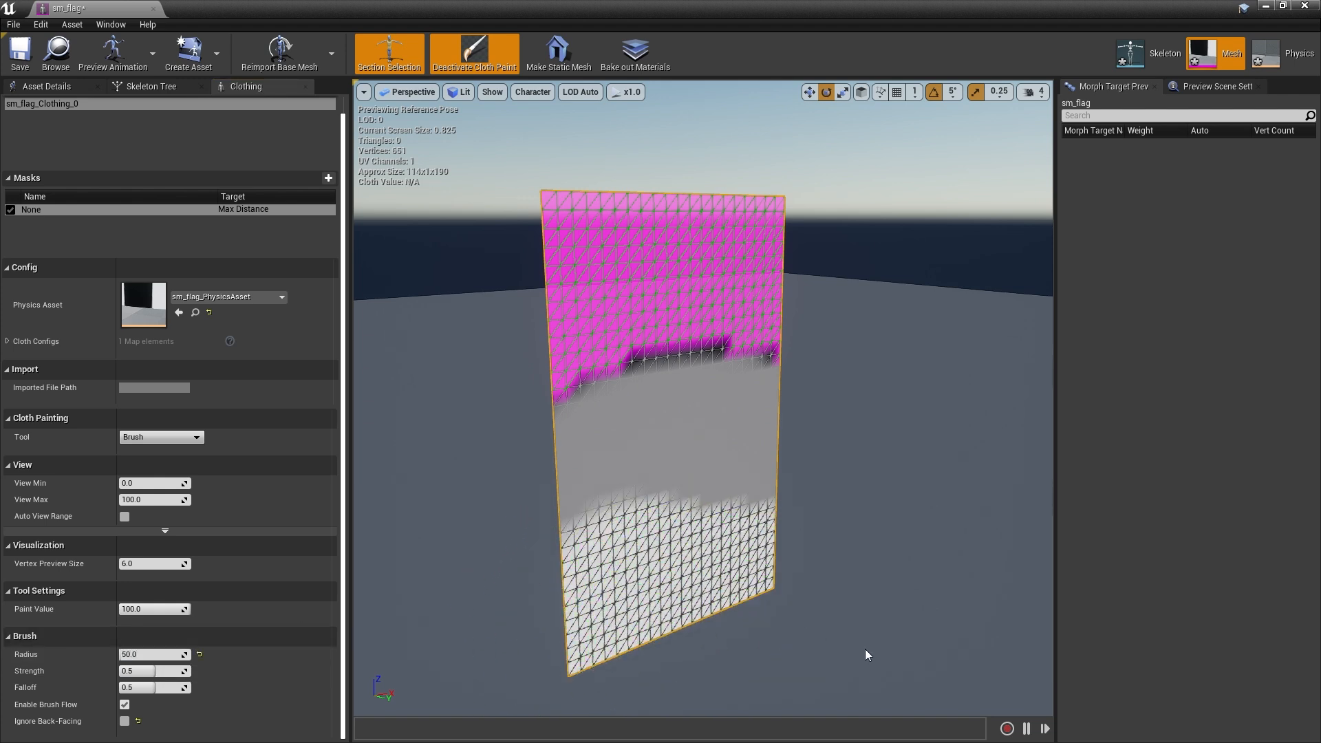
mouse_move(695, 575)
mouse_down()
mouse_move(702, 486)
mouse_move(746, 334)
mouse_move(766, 333)
mouse_move(753, 275)
mouse_move(708, 324)
mouse_move(586, 344)
mouse_move(593, 495)
mouse_move(629, 585)
mouse_up()
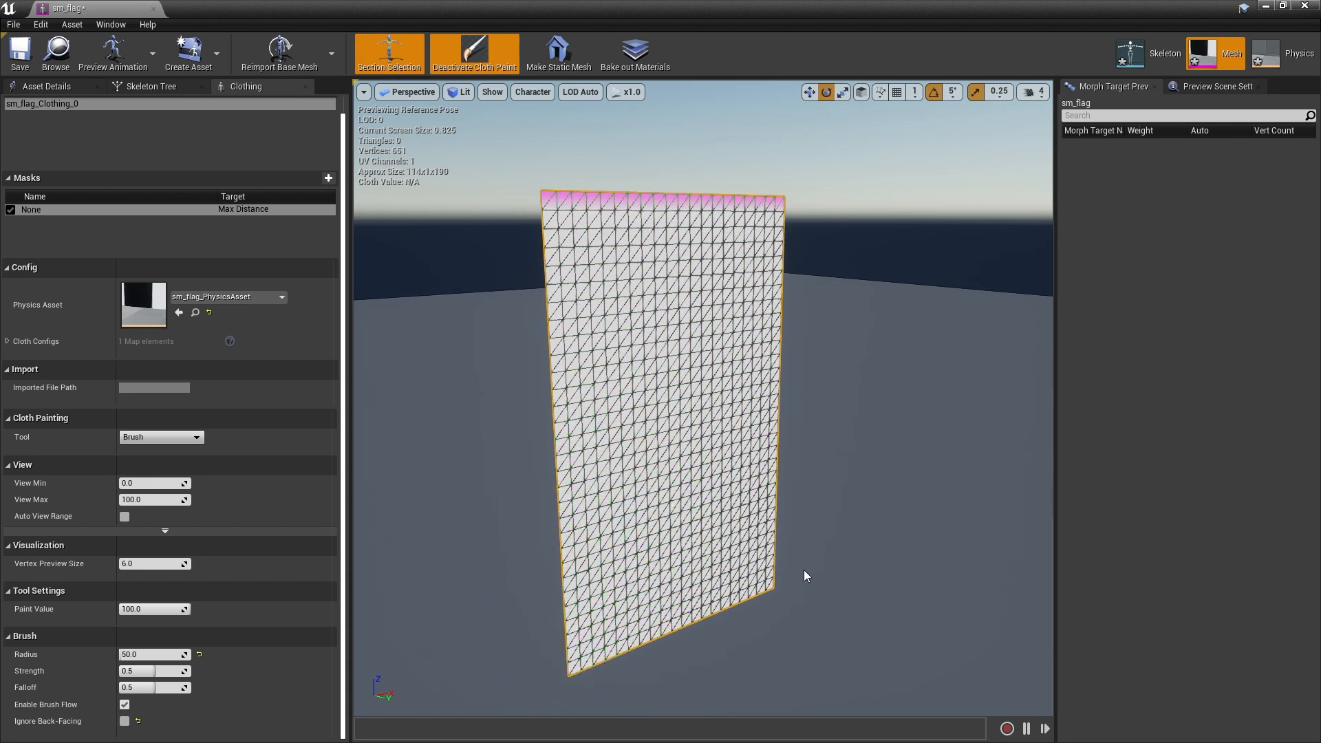
Locate the sm_flag asset in the project content and place it in the level, hanging at the building's entrance porch.
mouse_move(752, 427)
right_down()
mouse_move(688, 430)
mouse_move(865, 486)
right_up()
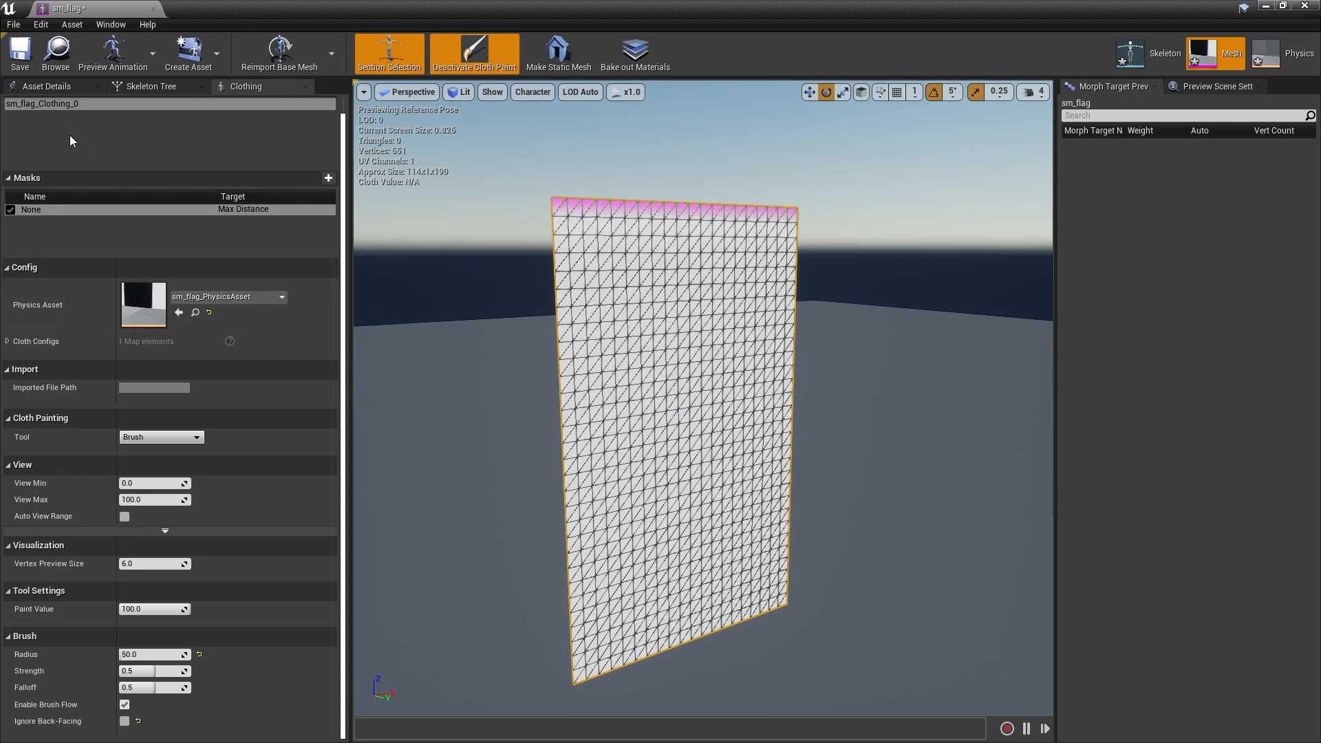
click(30, 63)
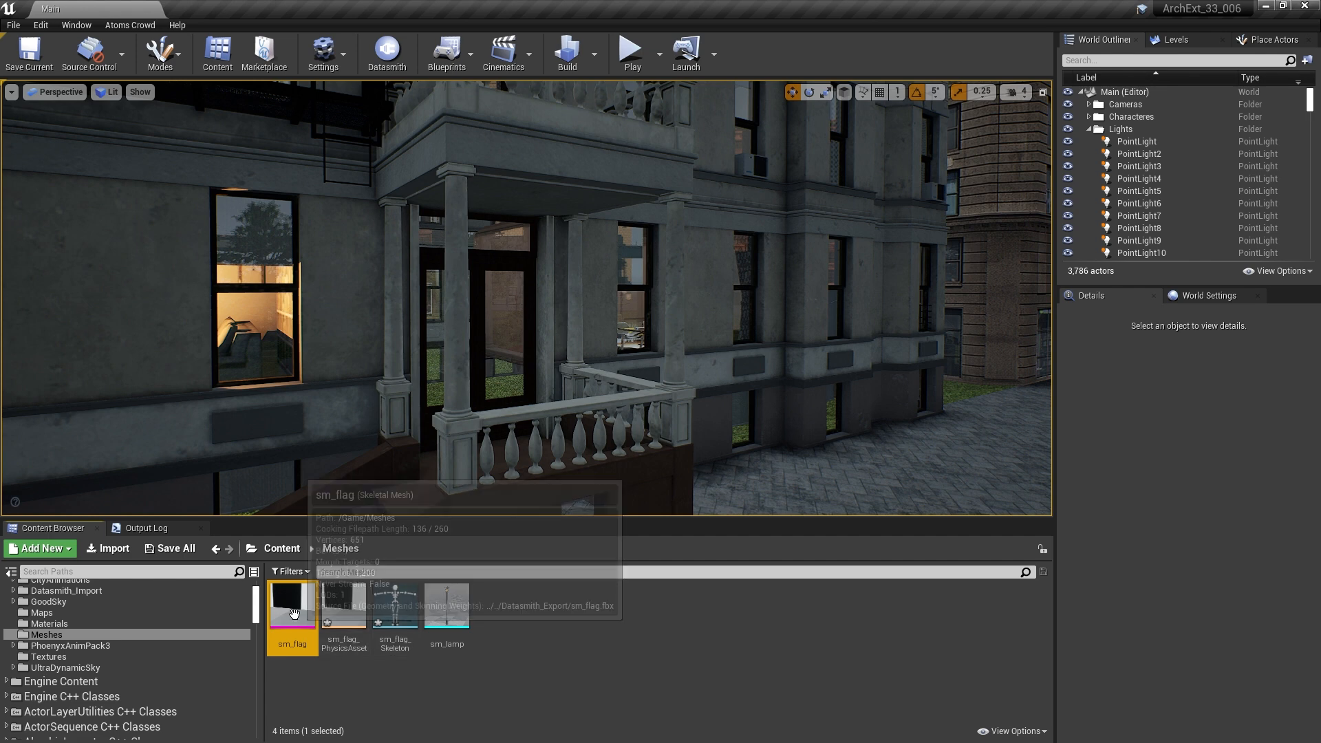
drag(532, 489, 604, 134)
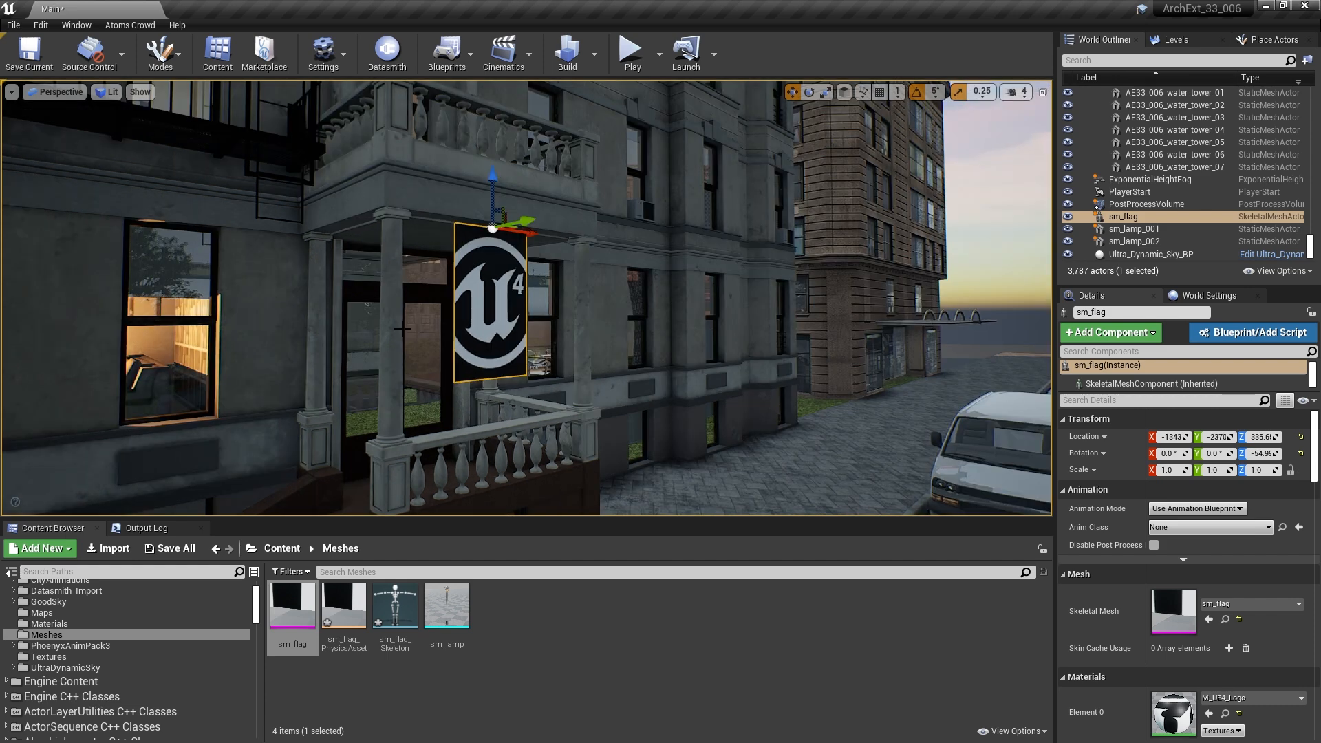
Find the Wind Directional Source actor, place it beside the flag, and rotate it to about 95° around Z toward the flag.
click(1273, 39)
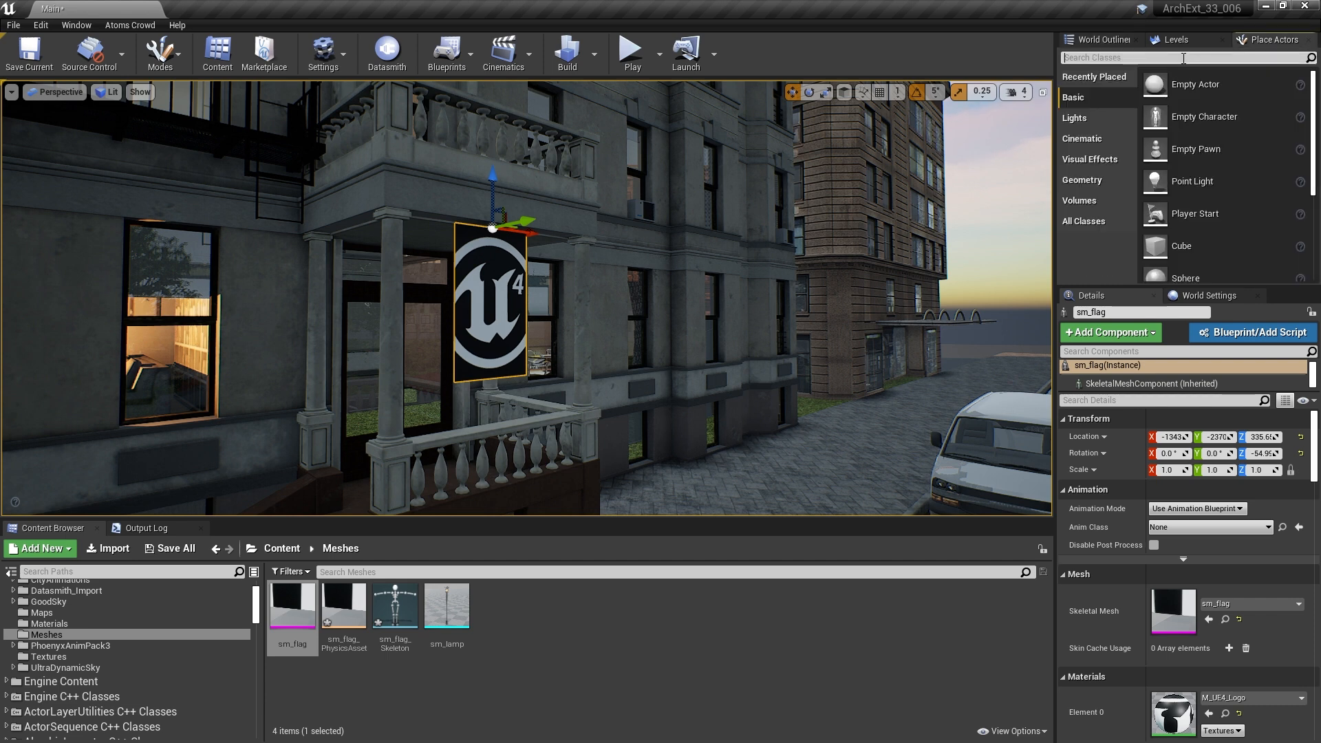
text(wind)
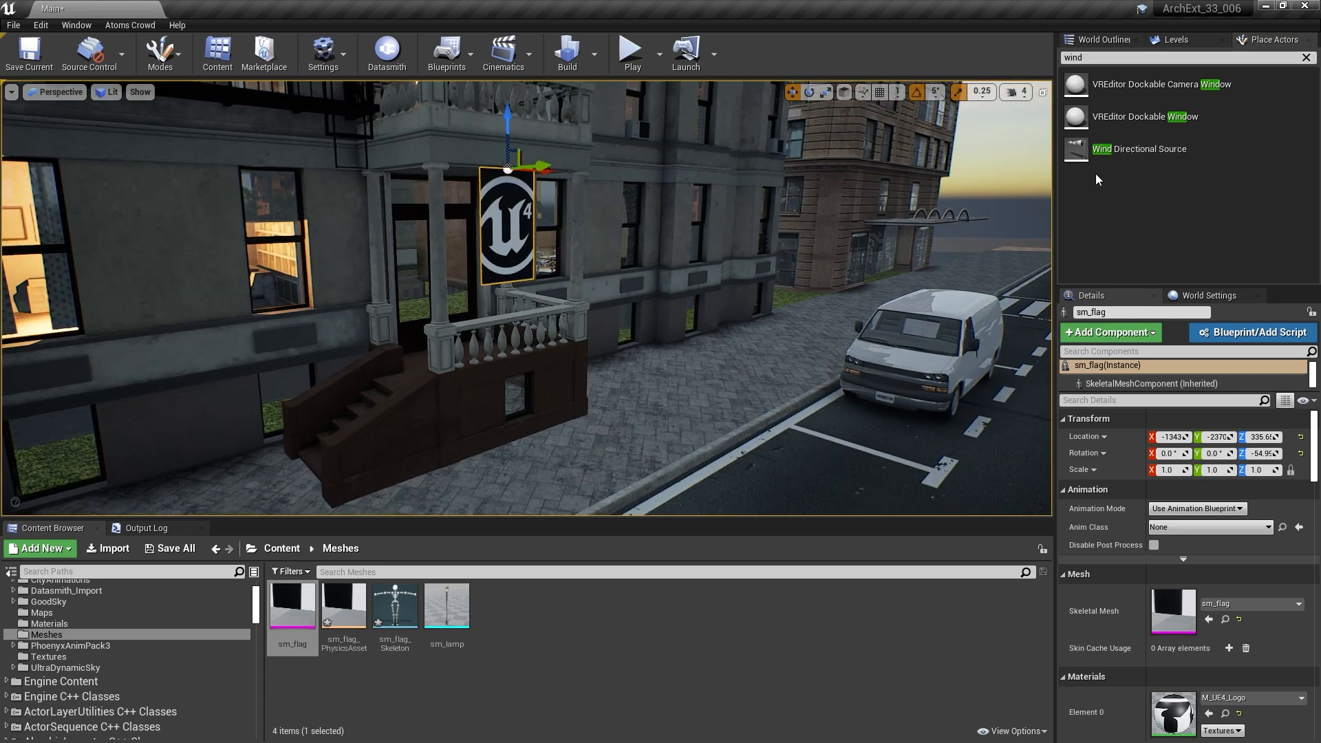
drag(1139, 149, 622, 271)
key(f)
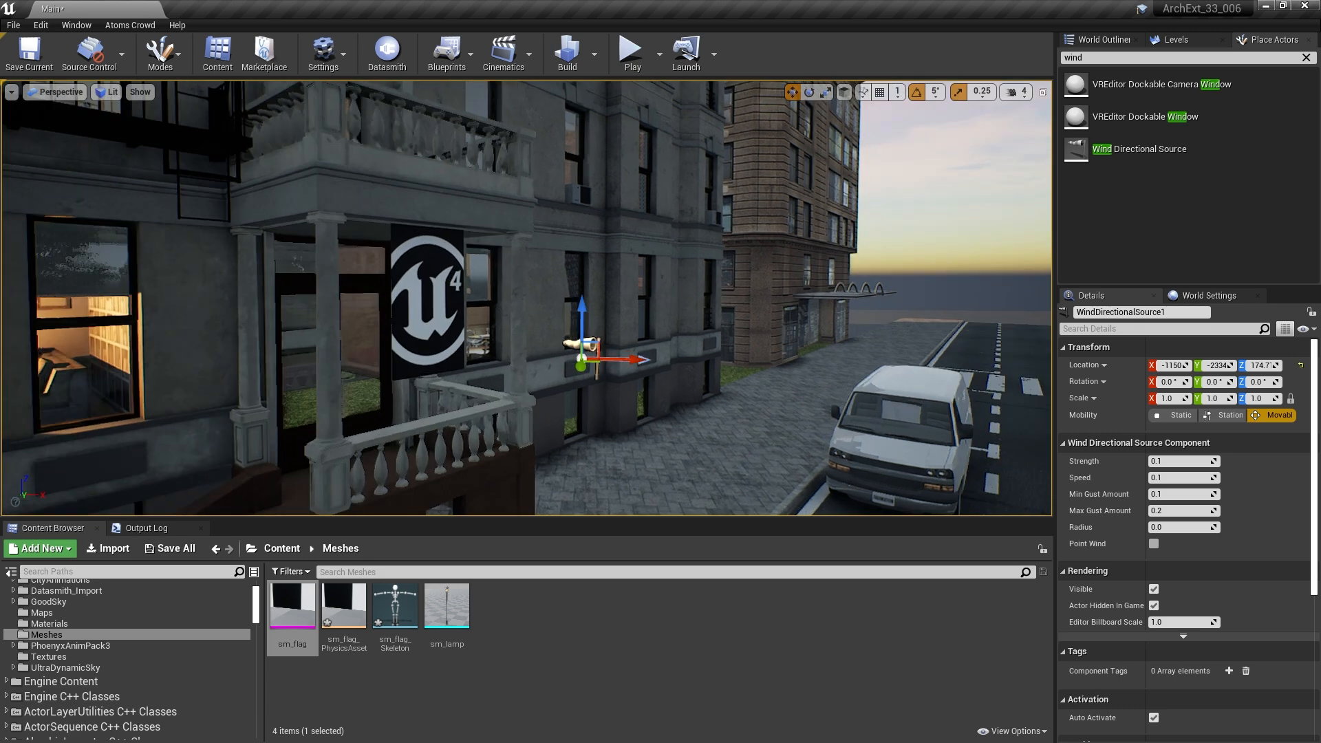
key(e)
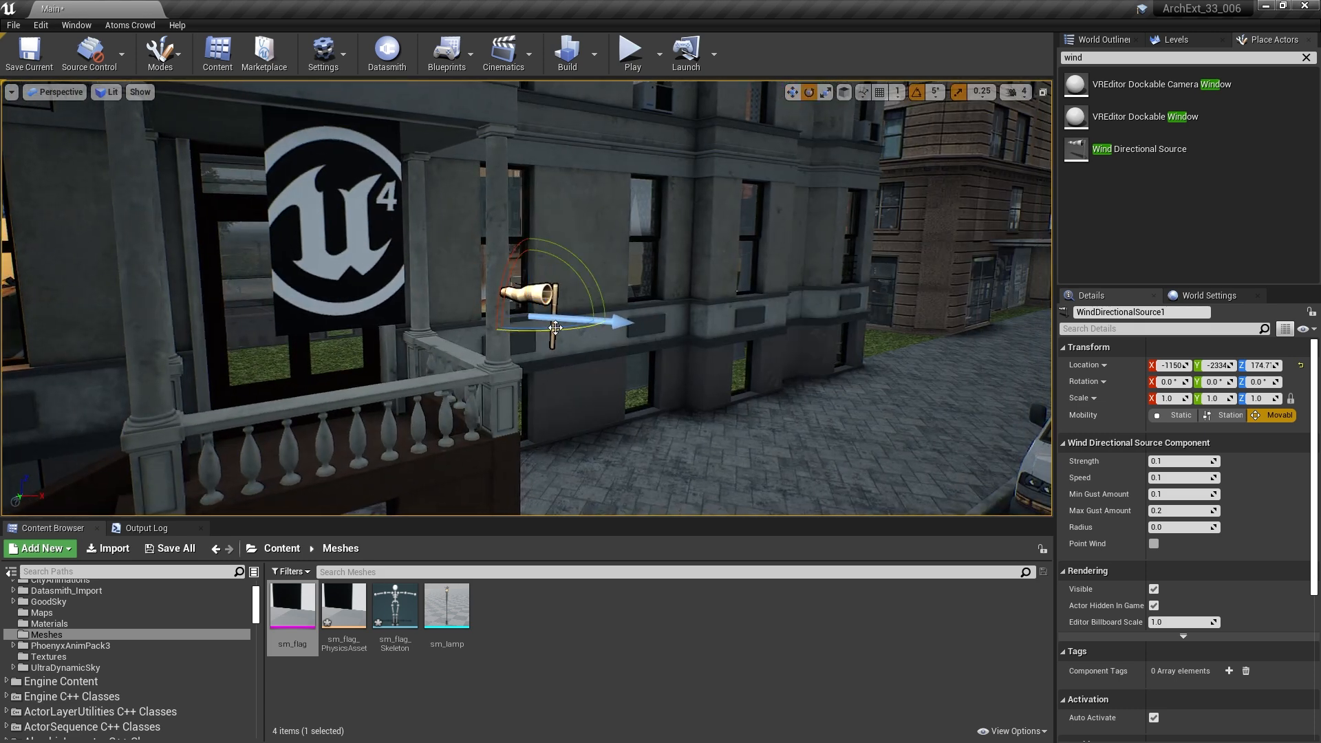
drag(582, 327, 536, 341)
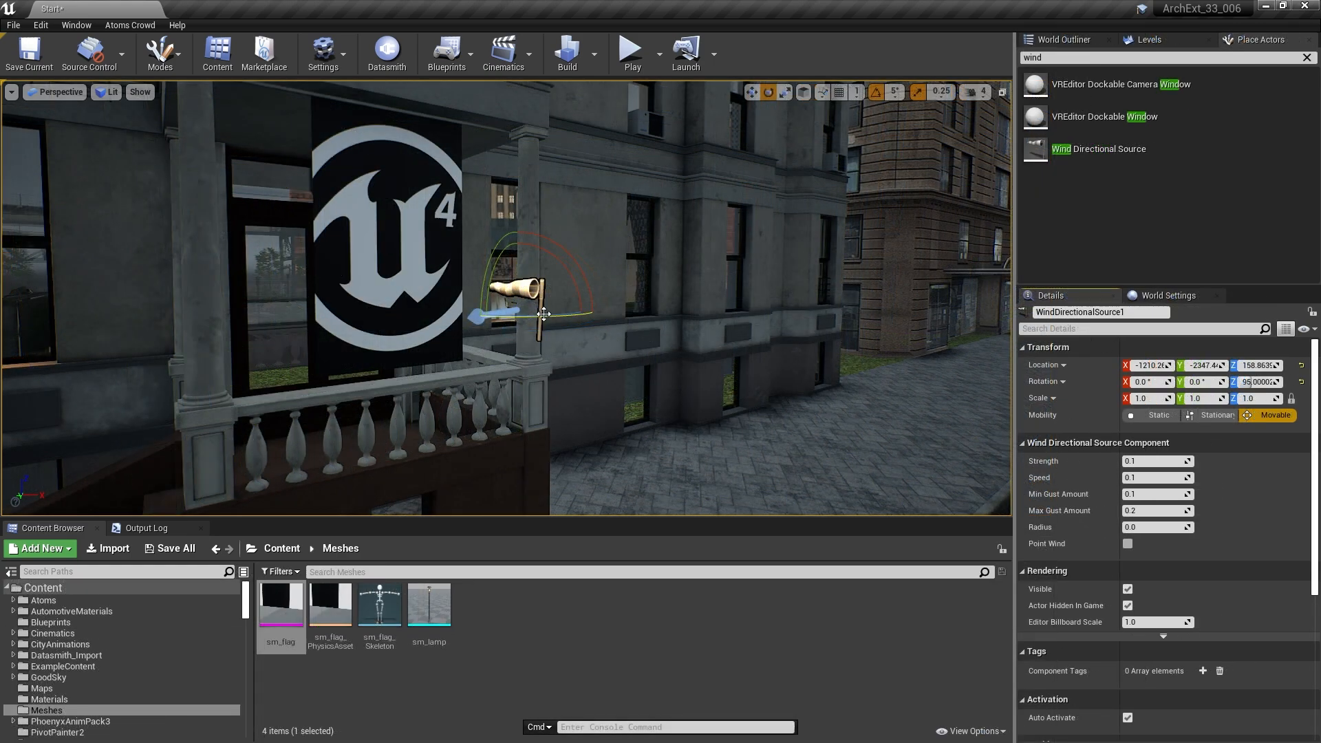
Set the wind source's Speed to 0.5 and run the level to preview the flag's cloth motion.
click(1131, 461)
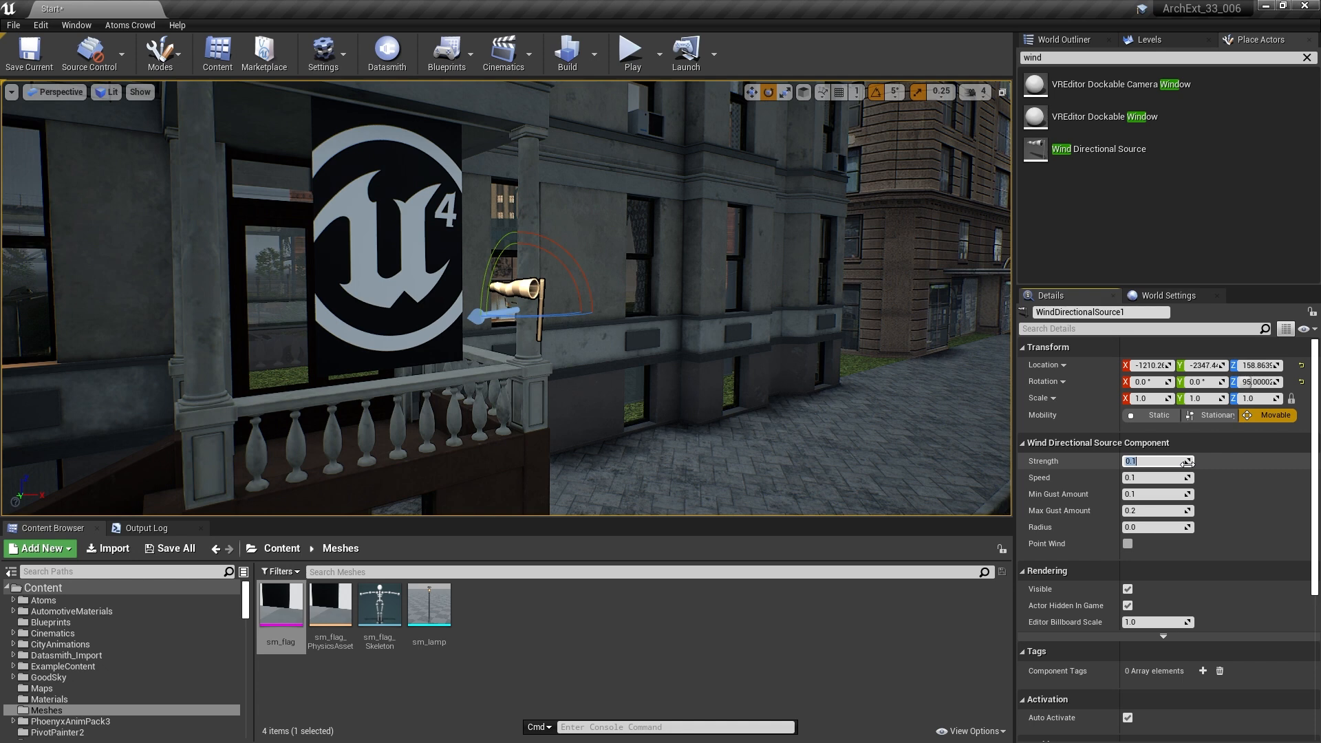
key(Tab)
text(.5)
key(Tab)
key(Tab)
key(Tab)
key(Tab)
click(660, 53)
click(700, 170)
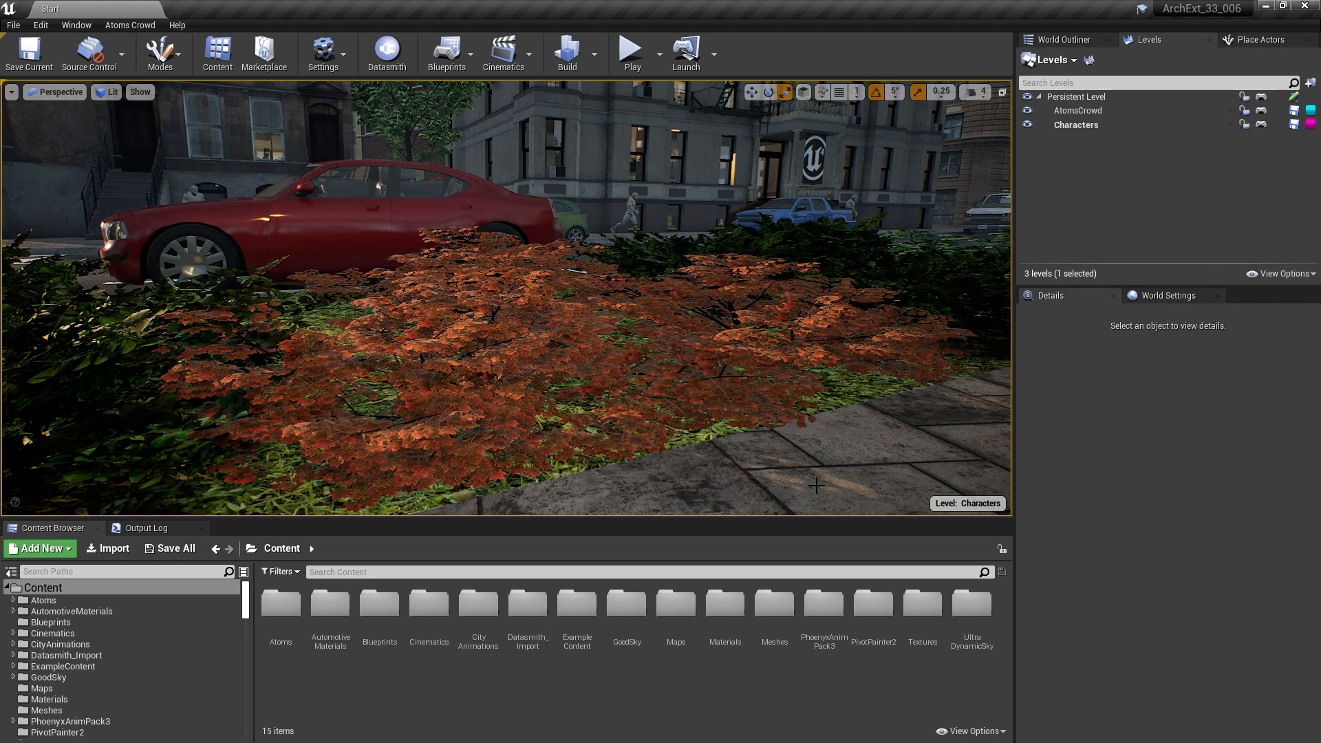
Select the red-leaved tree beside the path, open its leaf material instance from Element 1, and open that instance's parent material.
click(529, 349)
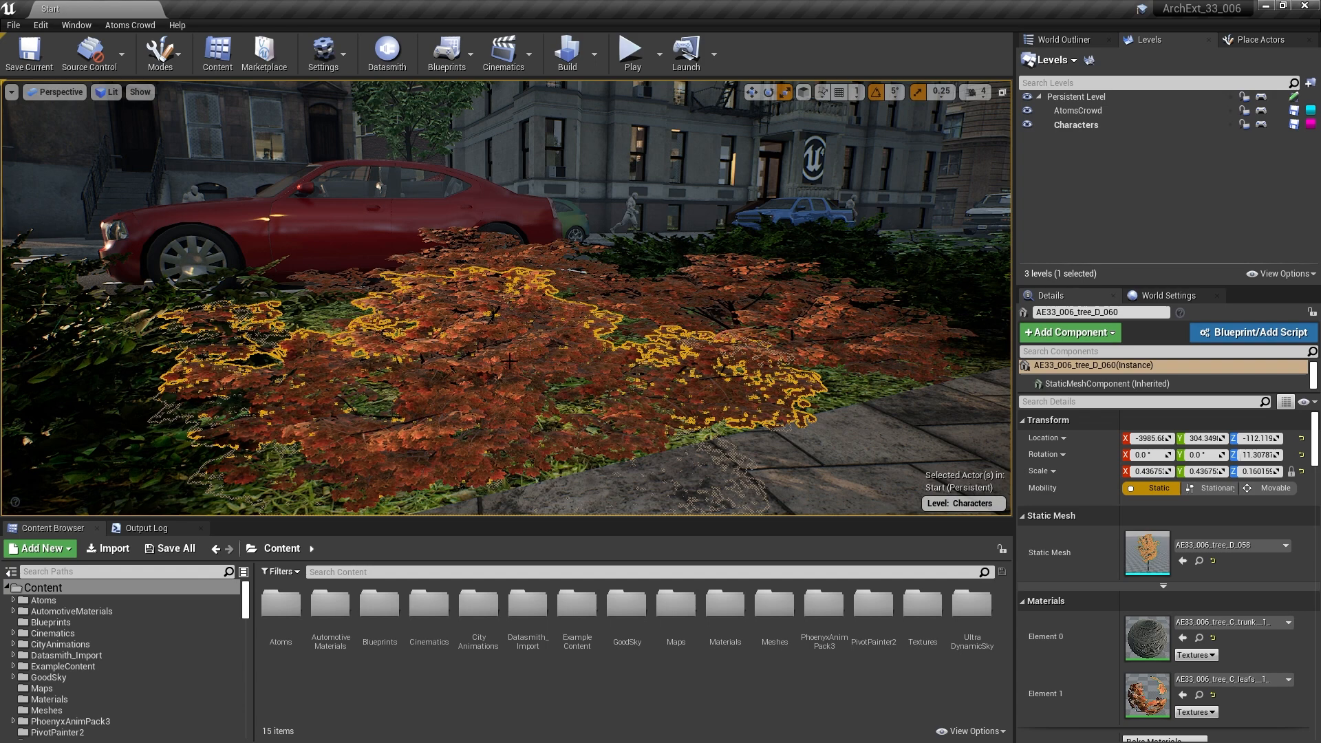
double_click(1148, 698)
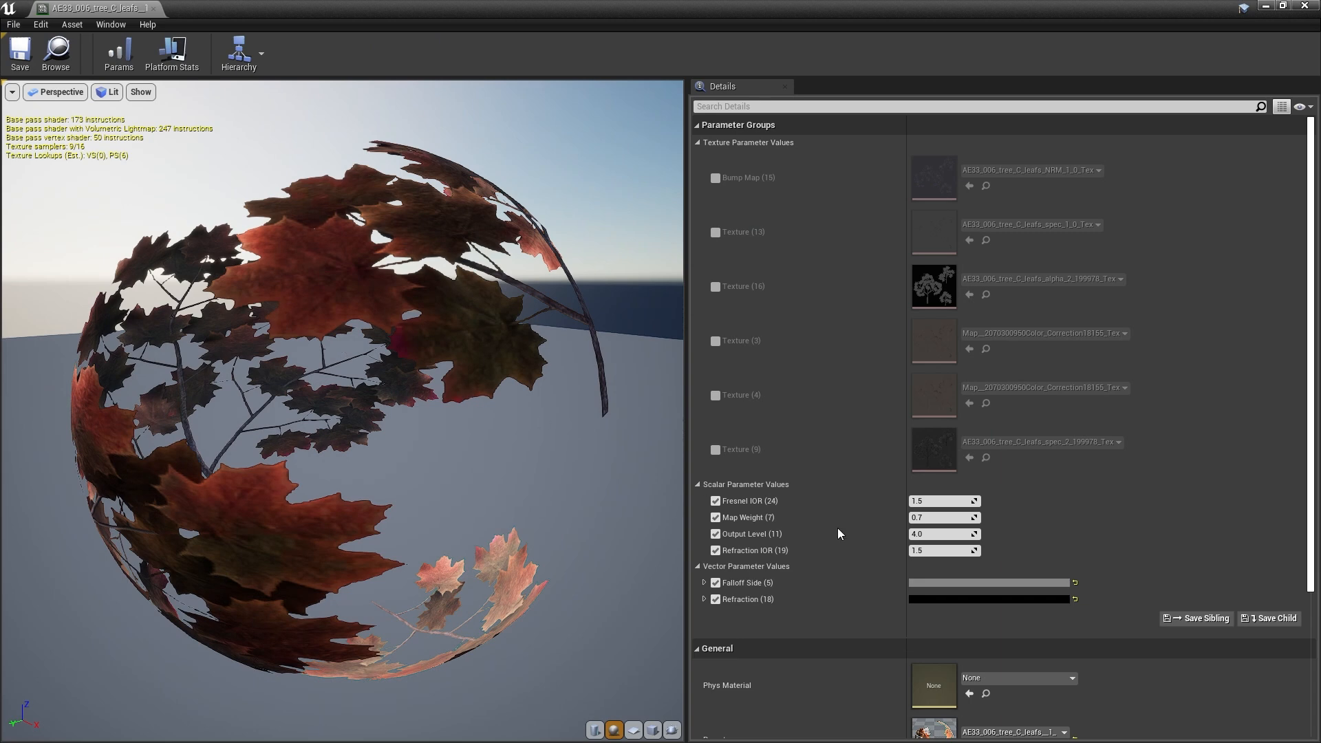
scroll(967, 552, down, 2)
double_click(933, 680)
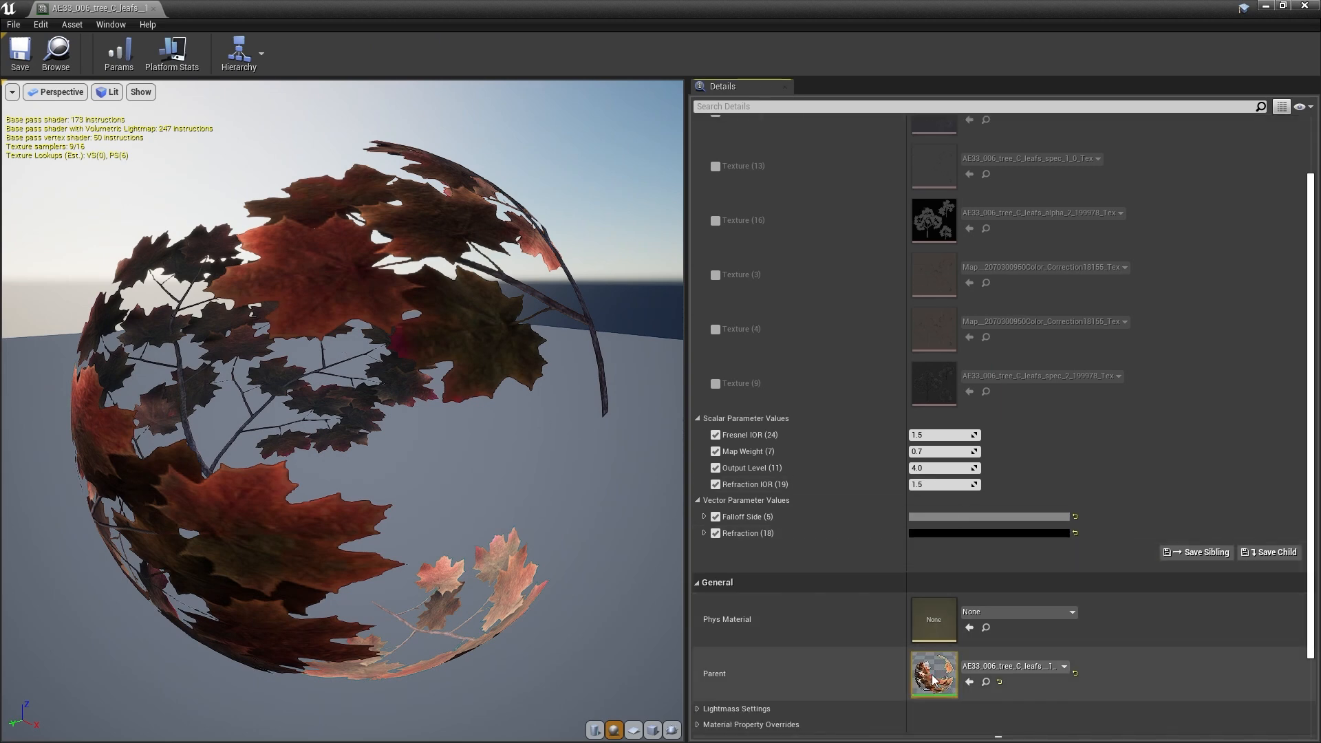
Add a SimpleGrassWind node to the leaf material and connect its Result to World Position Offset.
scroll(794, 425, up, 2)
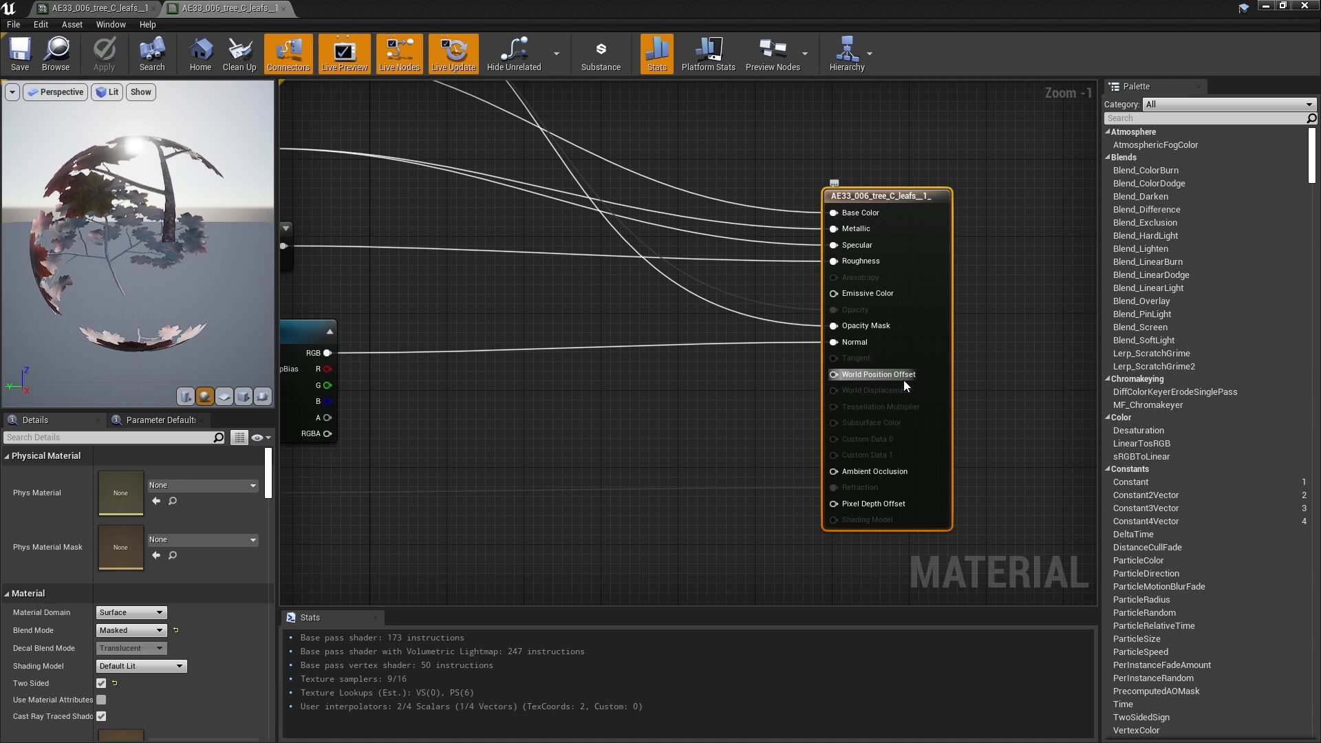
right_drag(849, 370, 877, 325)
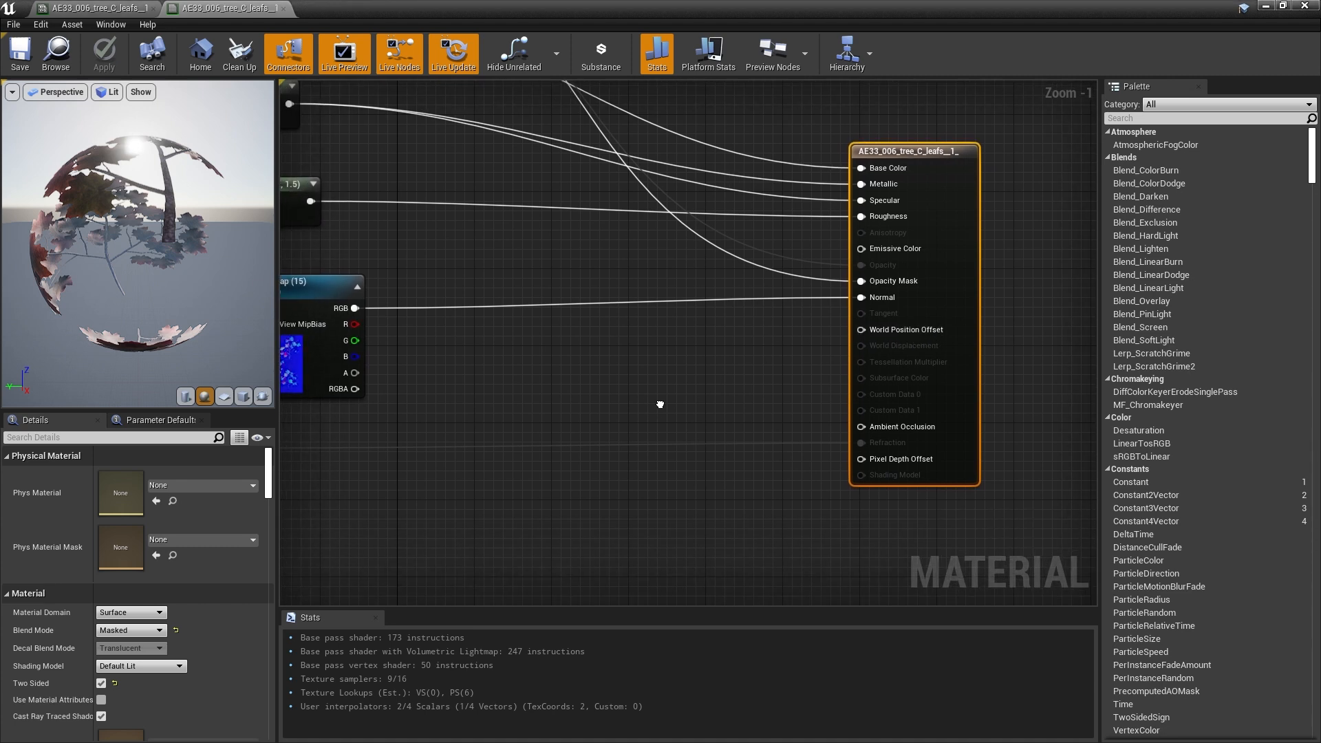
right_click(600, 408)
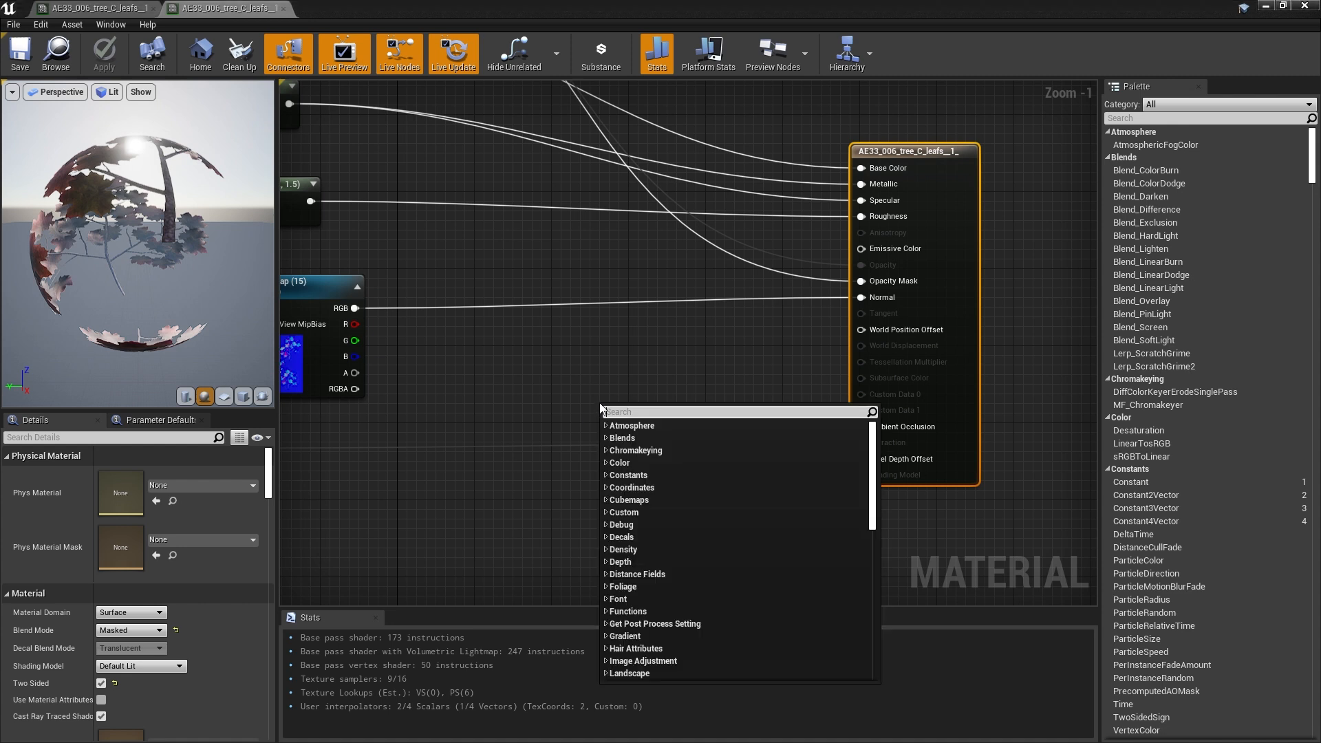
text(simplegrasswind)
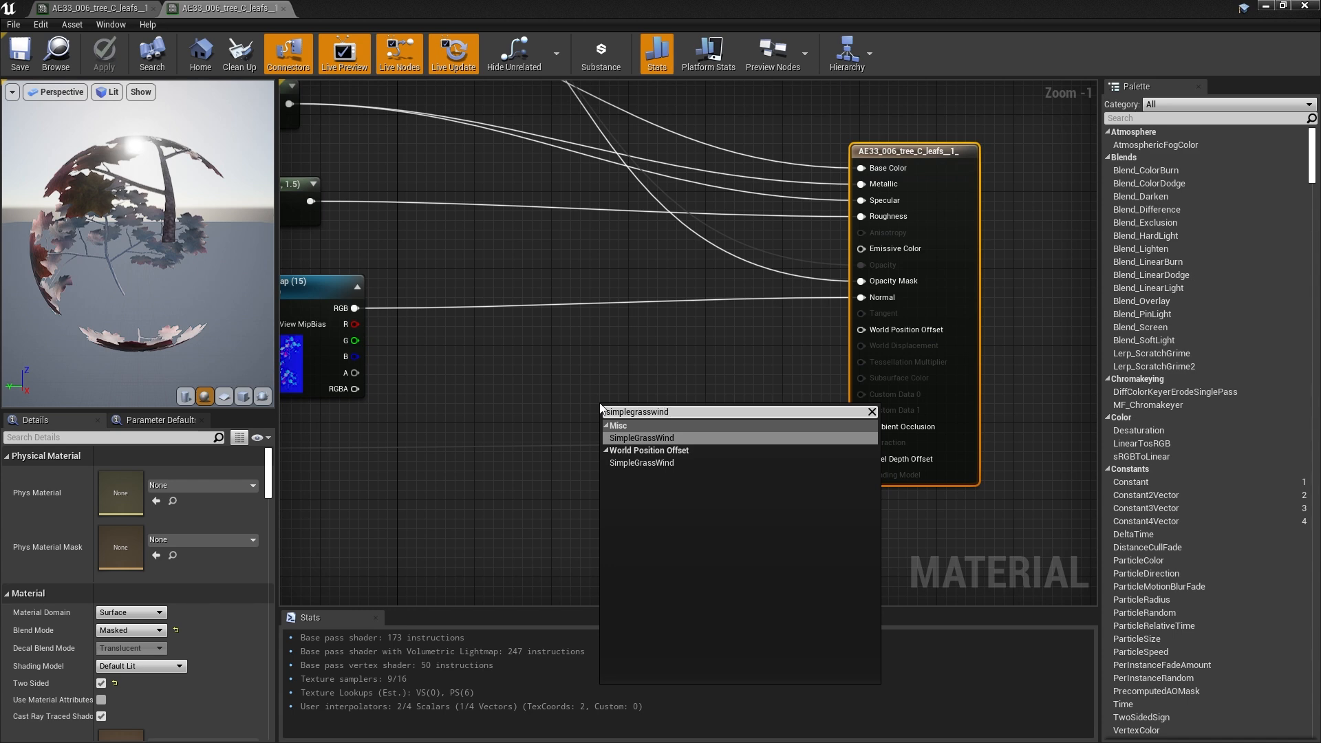
key(Return)
drag(715, 425, 869, 328)
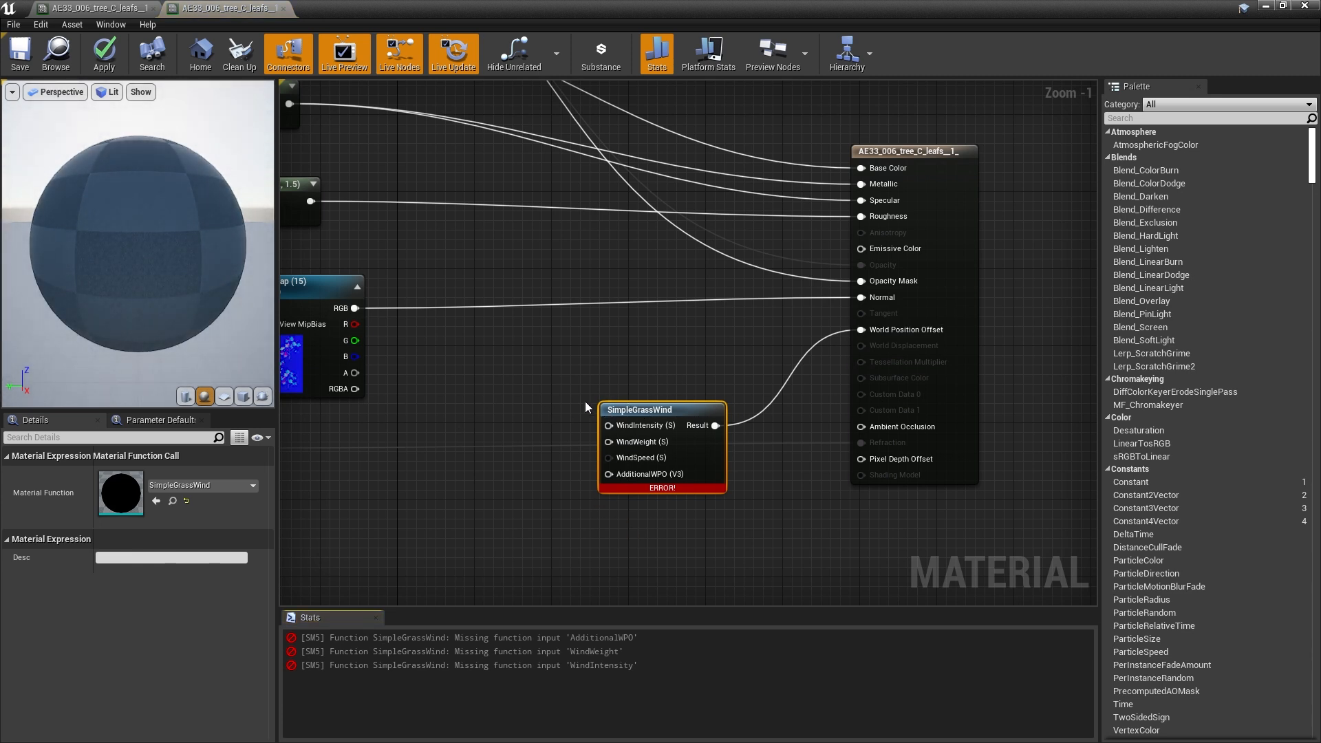
Add three constants for SimpleGrassWind's WindIntensity, WindWeight and WindSpeed inputs and a Constant3Vector for AdditionalWPO, and connect all four.
click(485, 377)
click(488, 424)
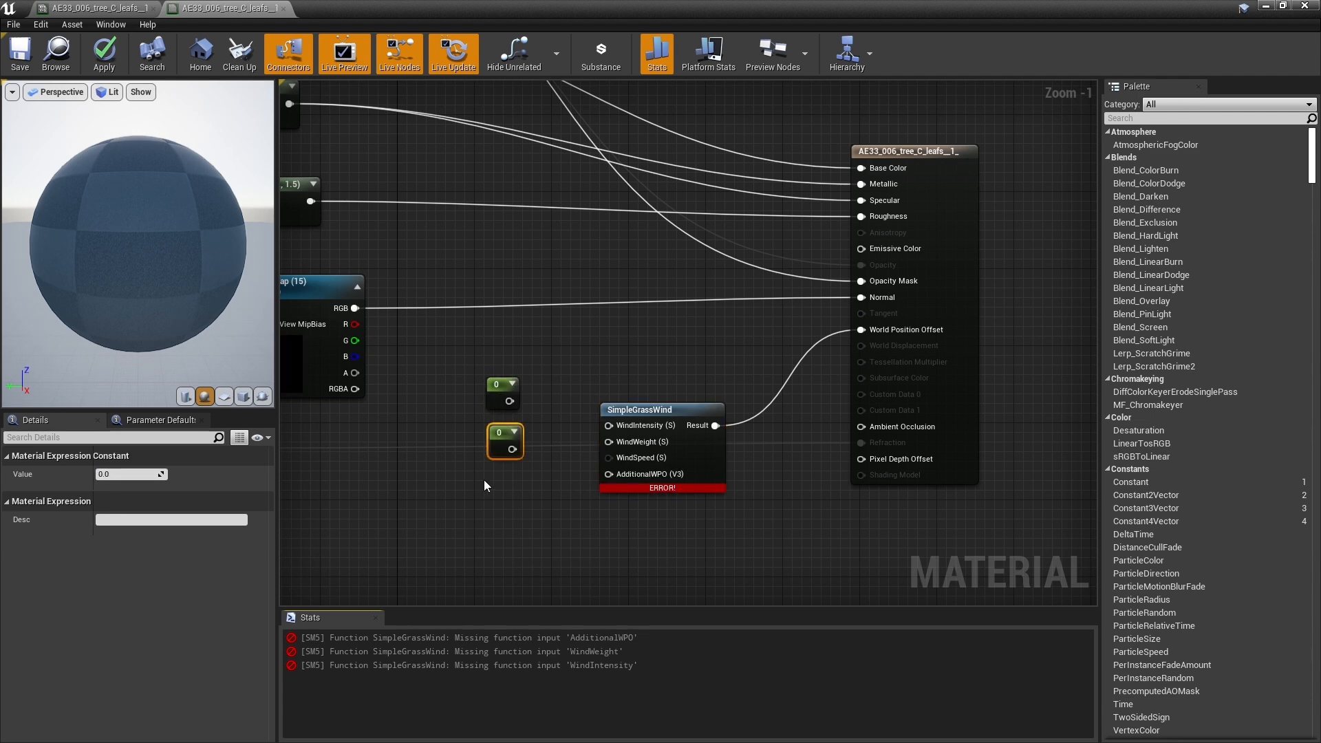
click(494, 477)
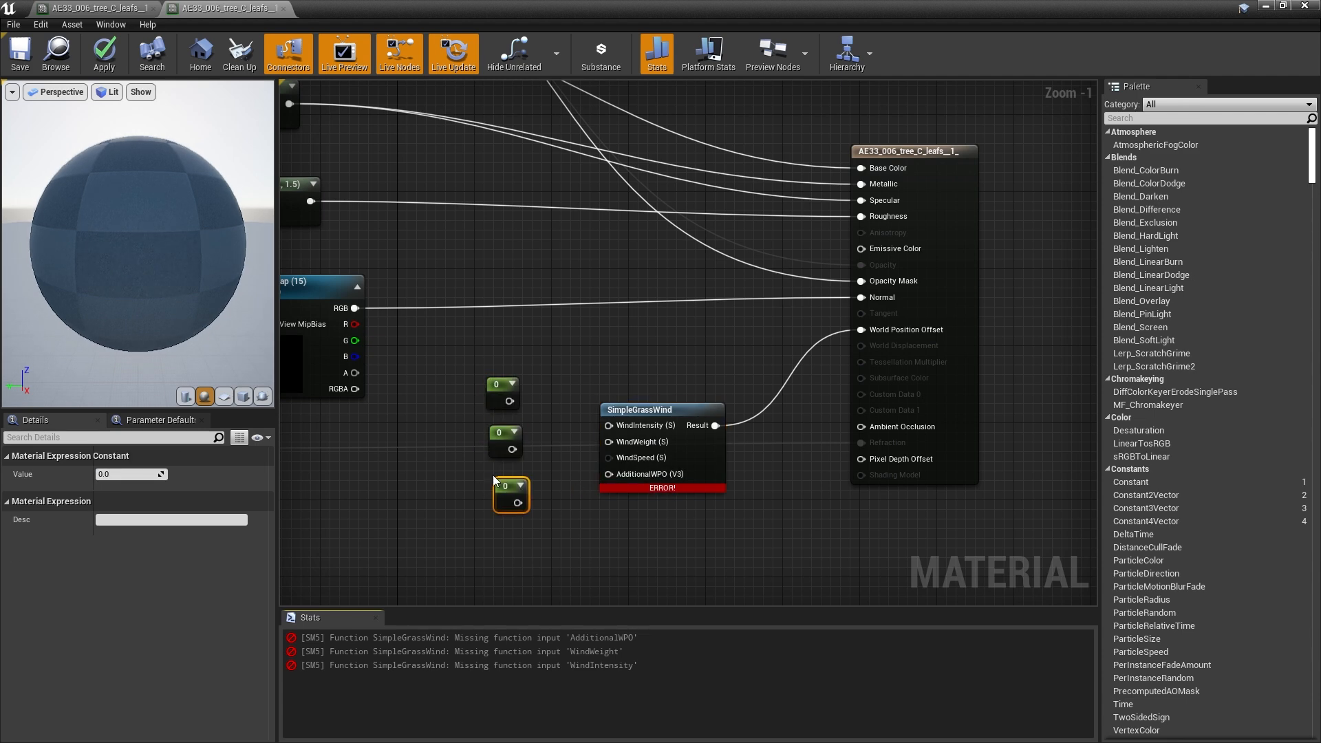
click(500, 531)
drag(575, 556, 608, 474)
drag(518, 503, 608, 458)
drag(513, 448, 608, 442)
drag(509, 401, 608, 425)
right_drag(410, 507, 442, 413)
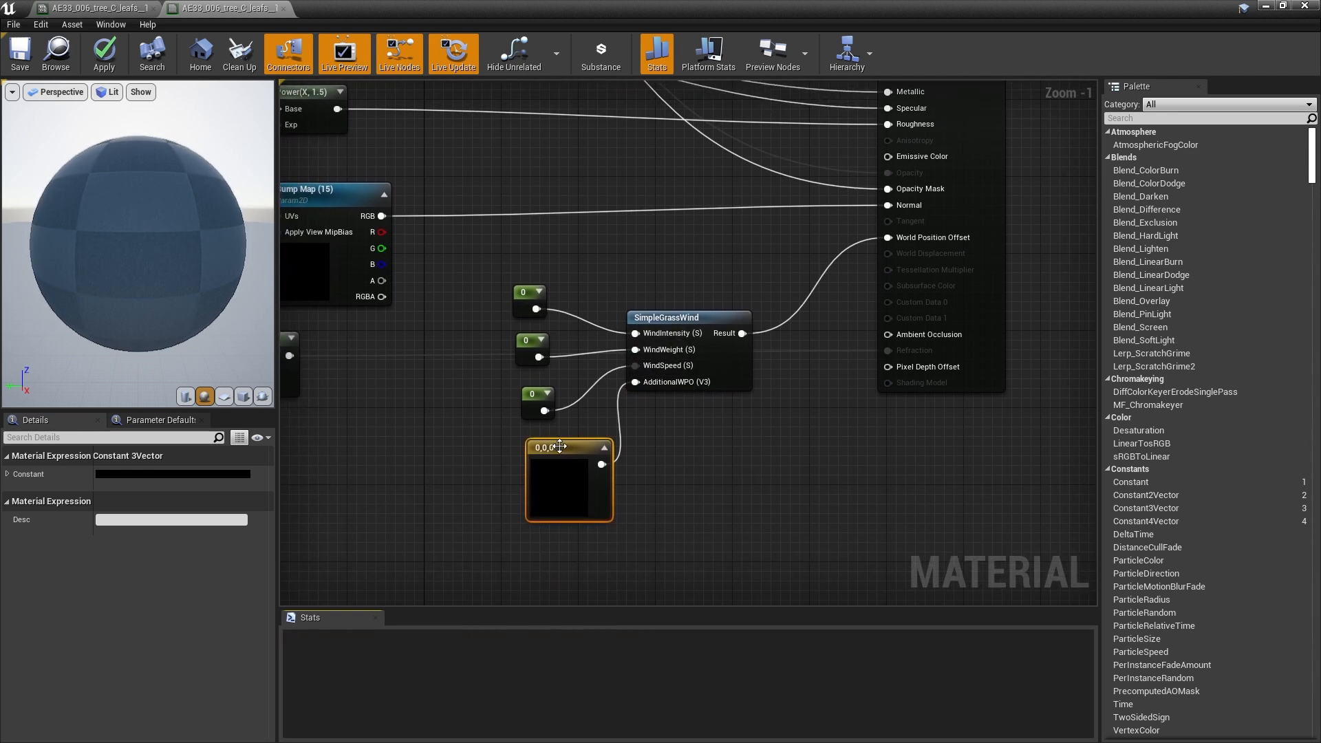
drag(559, 447, 534, 454)
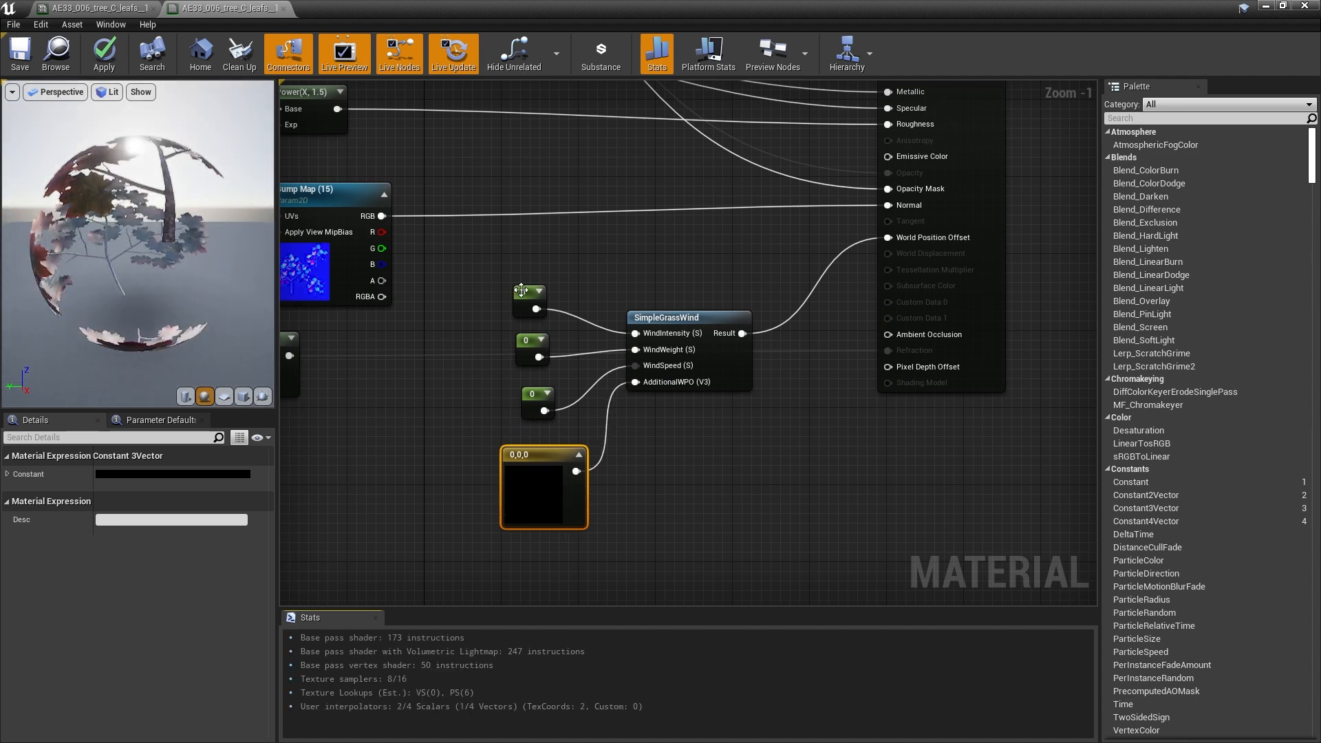
Convert the constant feeding the WindIntensity input into a parameter named WindIntensity.
click(520, 291)
right_click(522, 293)
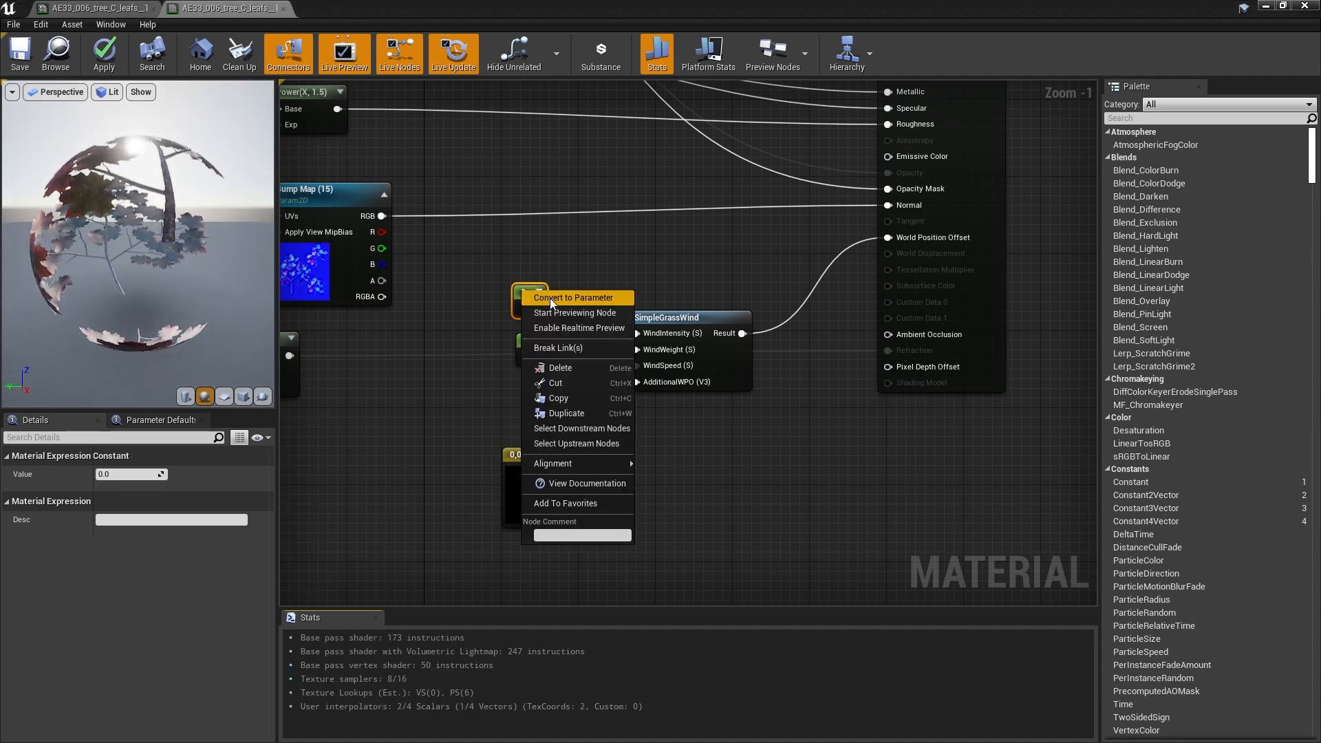
click(550, 297)
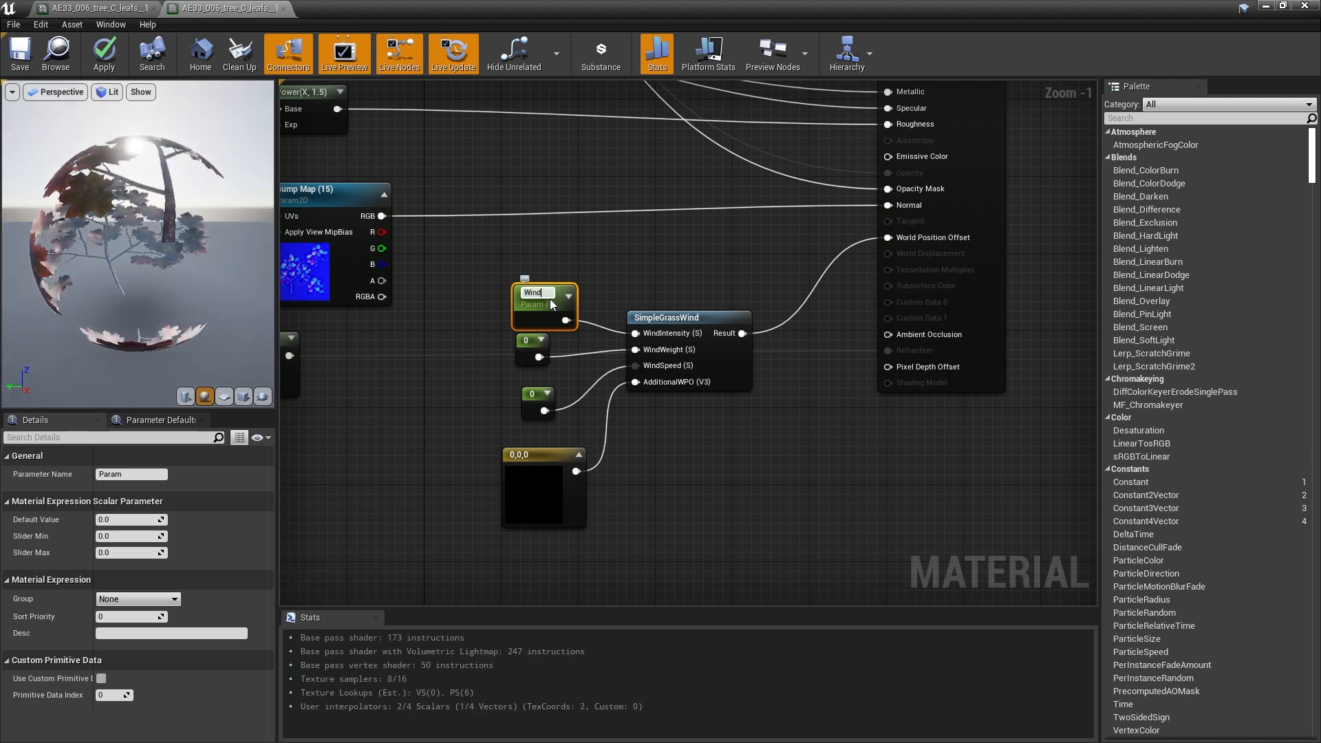
text(WindIntensity)
key(Return)
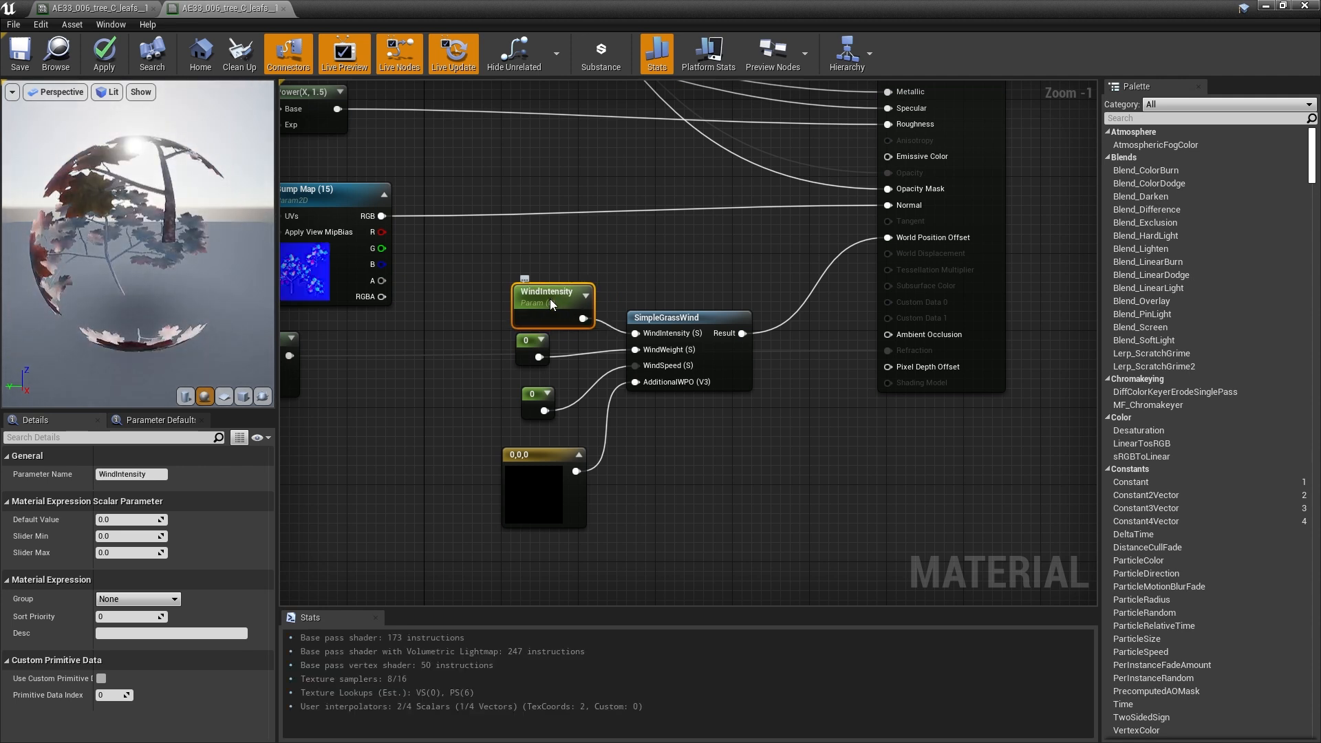
Convert the constants feeding the WindWeight and WindSpeed inputs into parameters named WindWeight and WindSpeed.
right_click(523, 339)
click(547, 358)
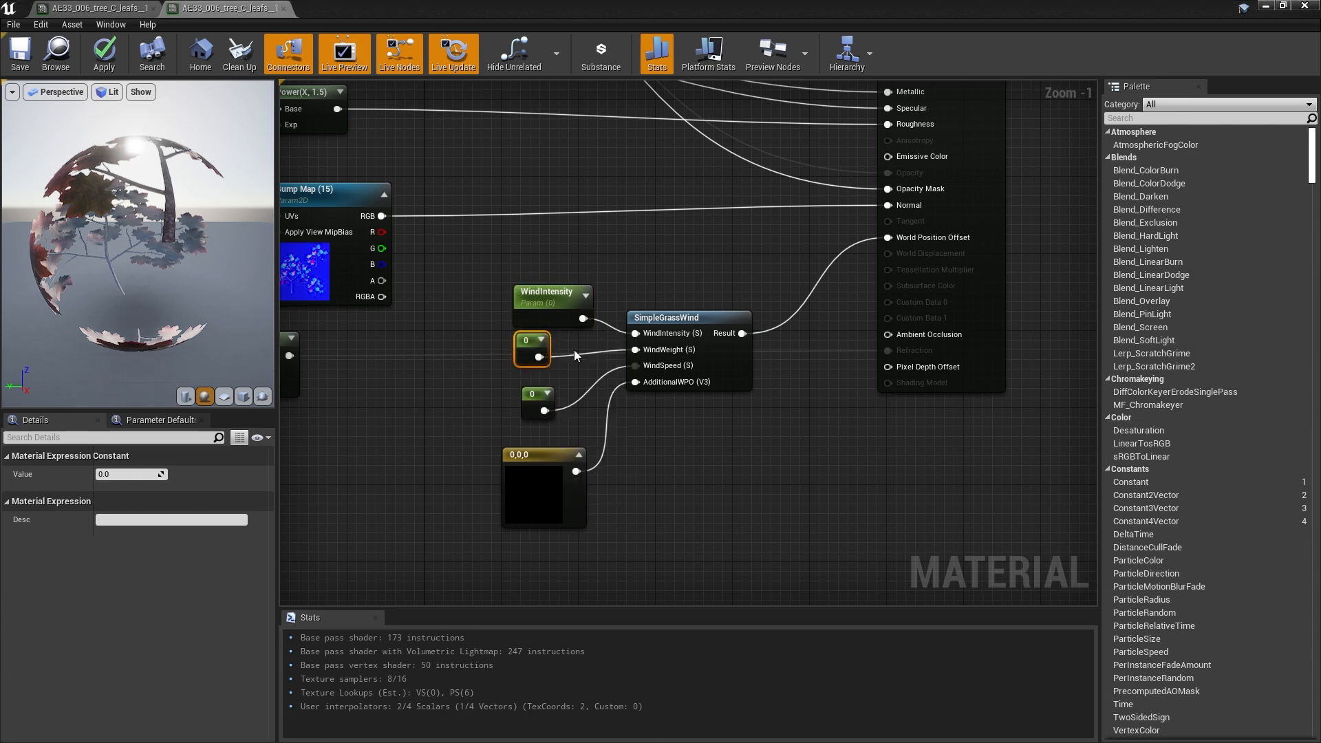
text(WindWeight)
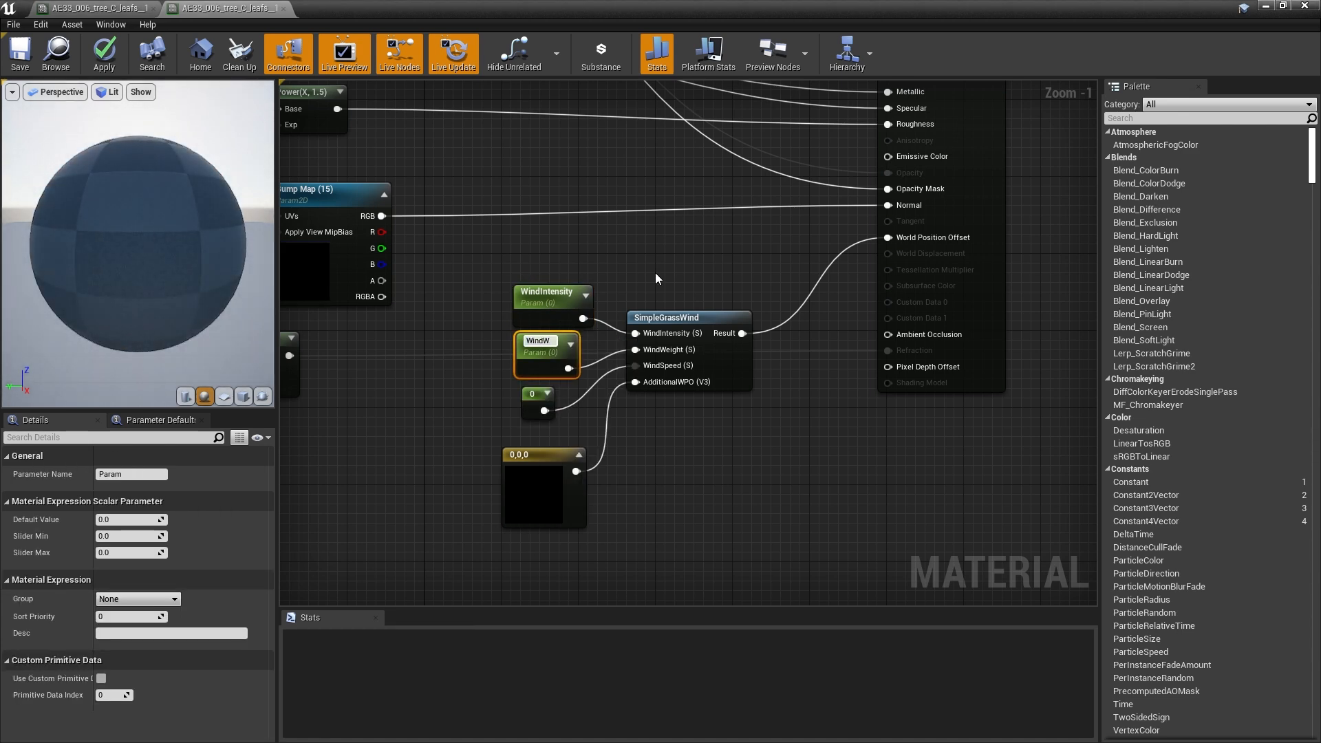
key(Return)
right_click(529, 392)
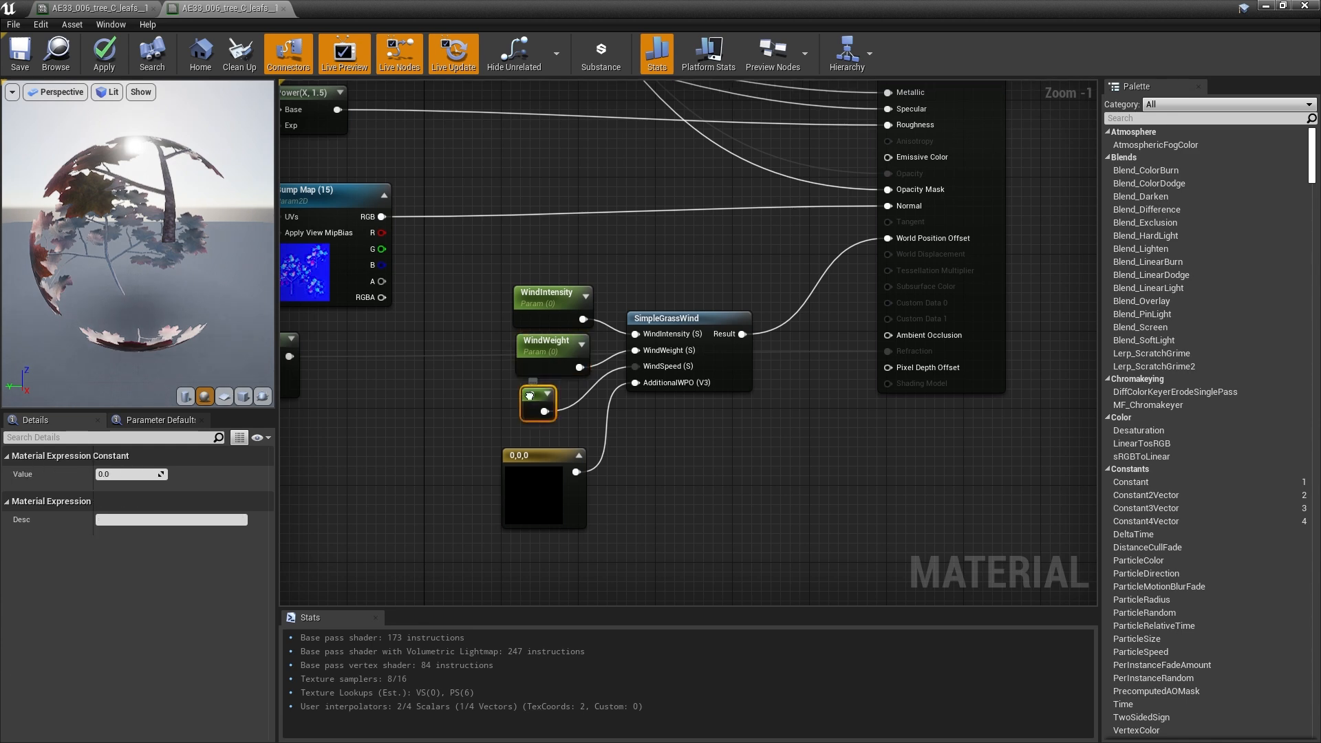
click(560, 405)
text(WindSpeed)
key(Return)
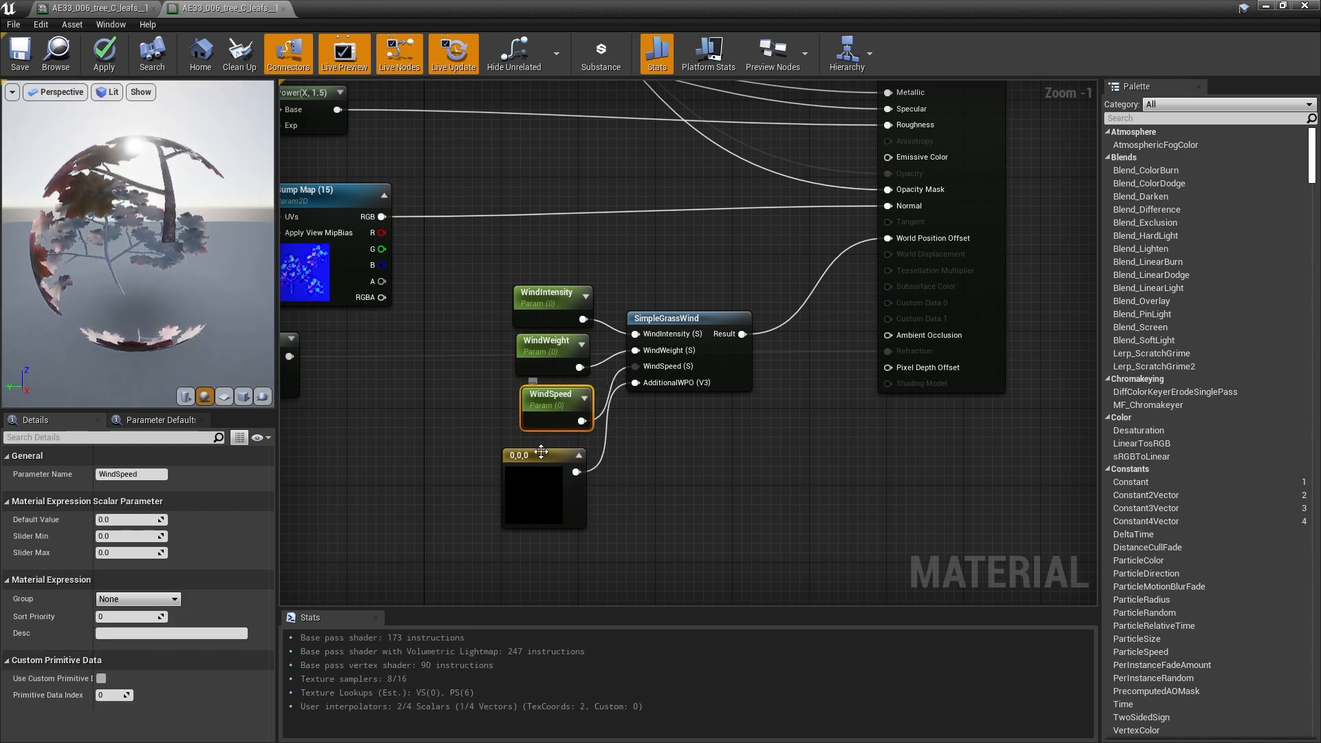
Convert the Constant3Vector feeding AdditionalWPO into a vector parameter named WindWPO.
right_click(536, 457)
click(564, 460)
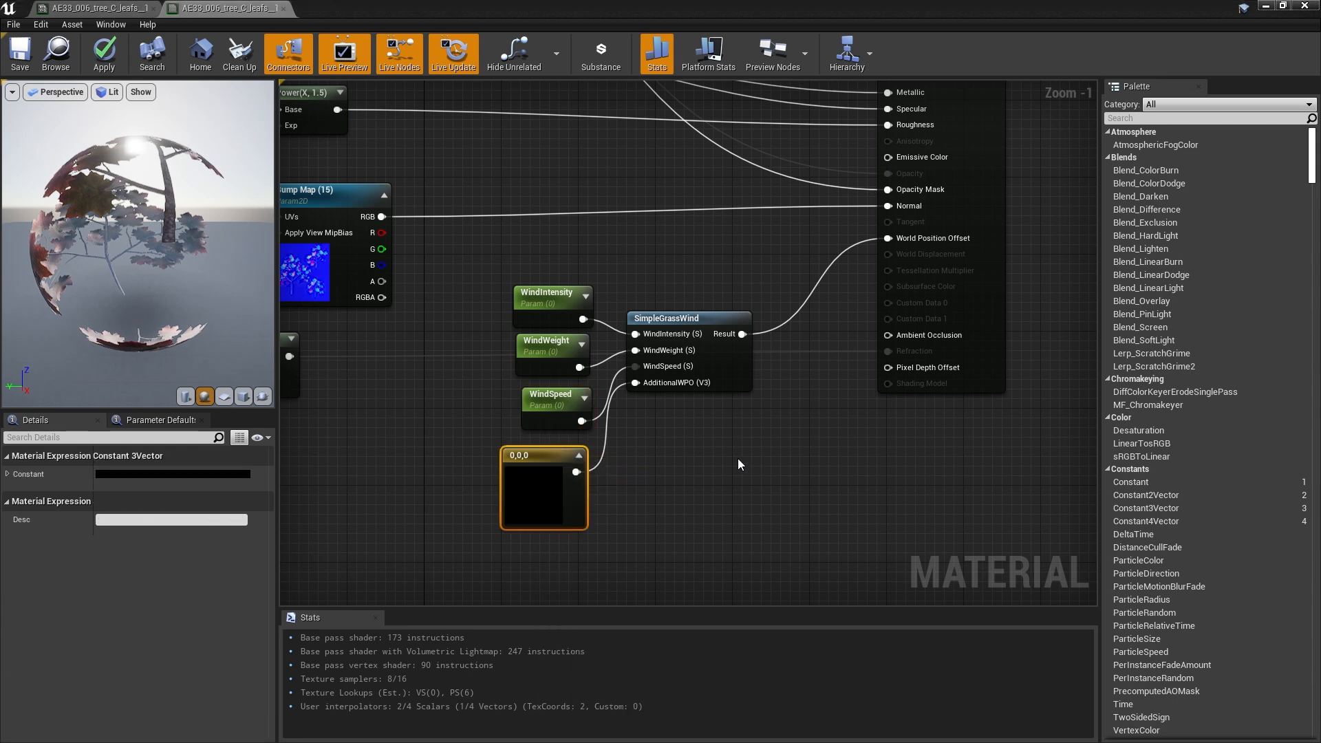
text(Windo)
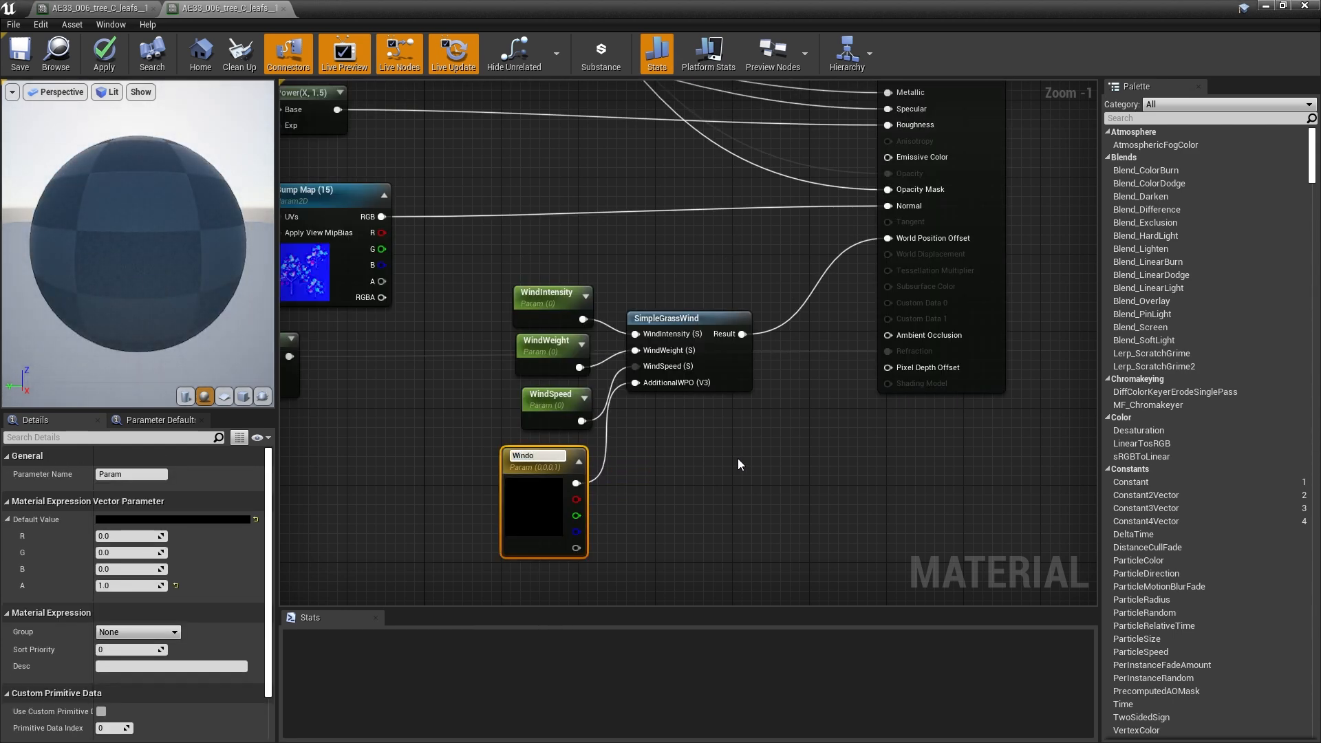
text(WPO)
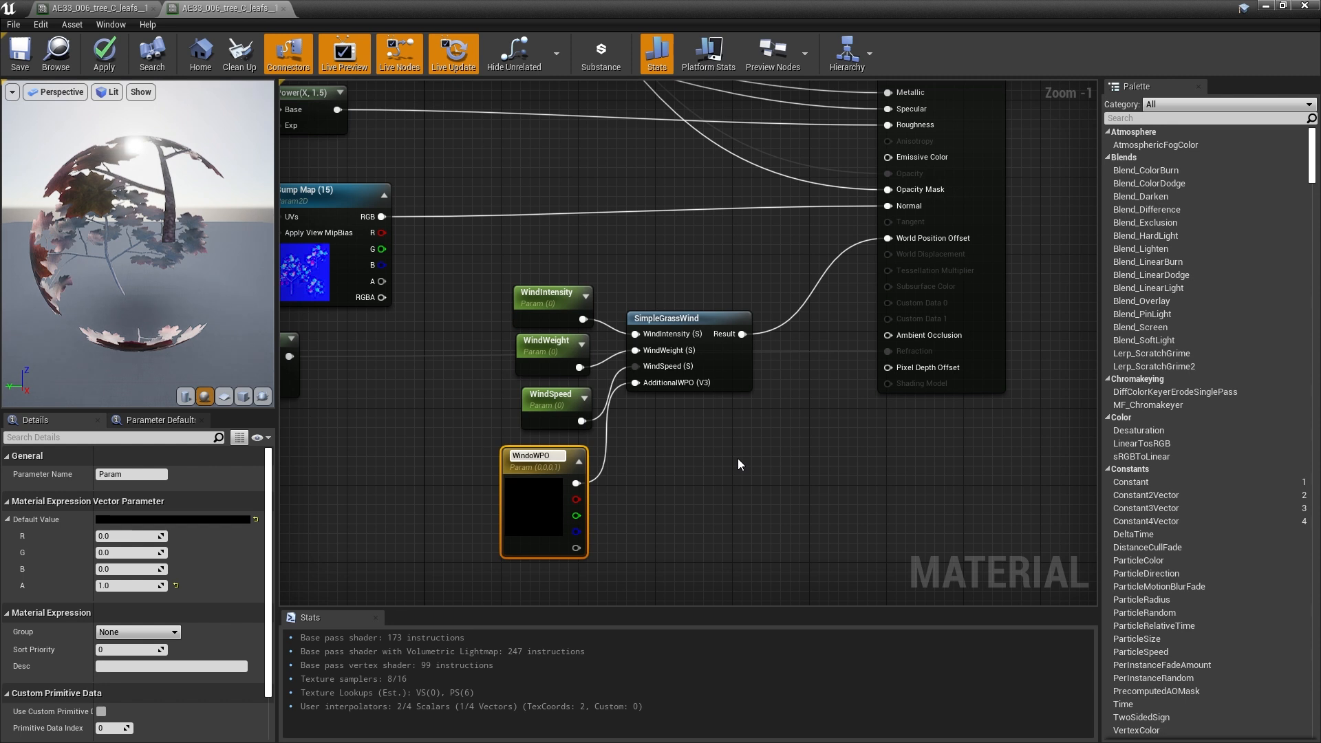
key(Left)
key(Left)
key(Left)
key(BackSpace)
key(Return)
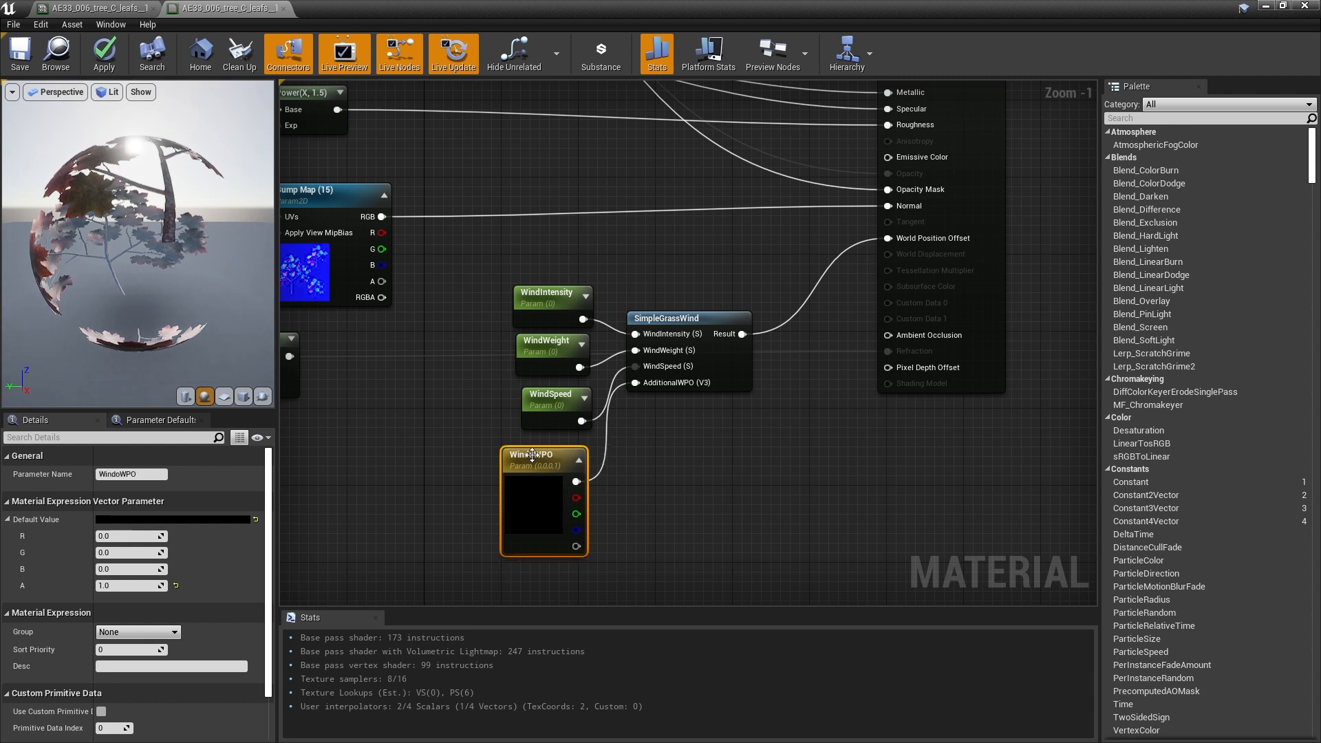
Set the default values of the WindIntensity, WindWeight and WindSpeed parameters to 1.
click(542, 289)
click(127, 519)
text(1)
key(Return)
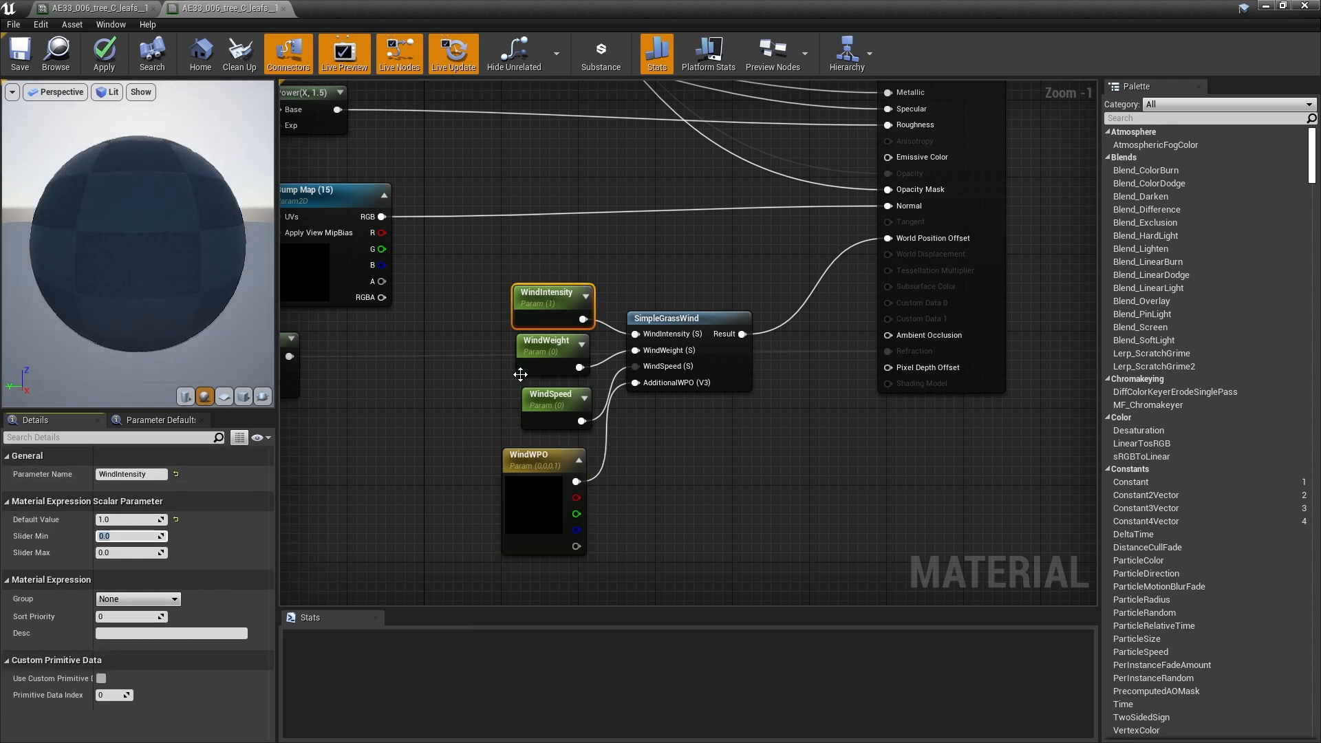
click(547, 347)
click(127, 520)
text(1)
key(Return)
Set the default colour of the WindWPO vector parameter to full red.
double_click(520, 523)
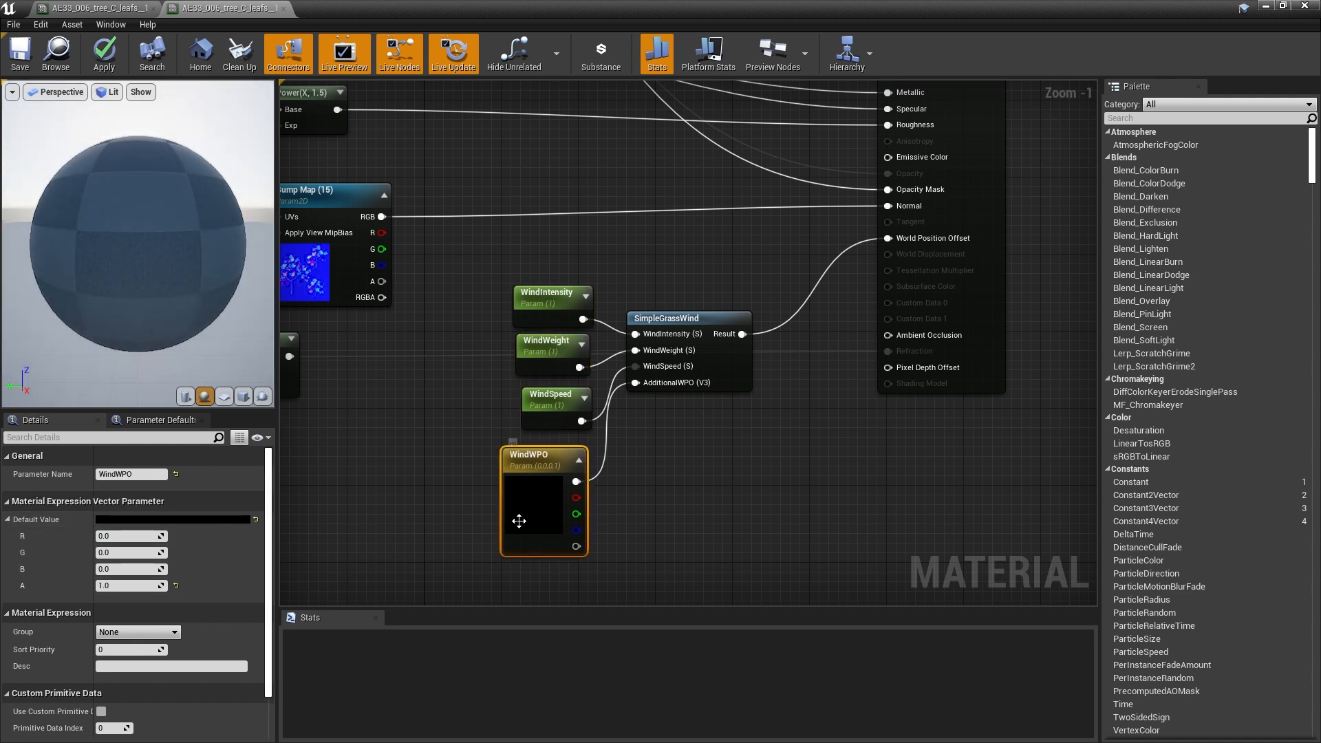
drag(662, 386, 736, 326)
click(744, 429)
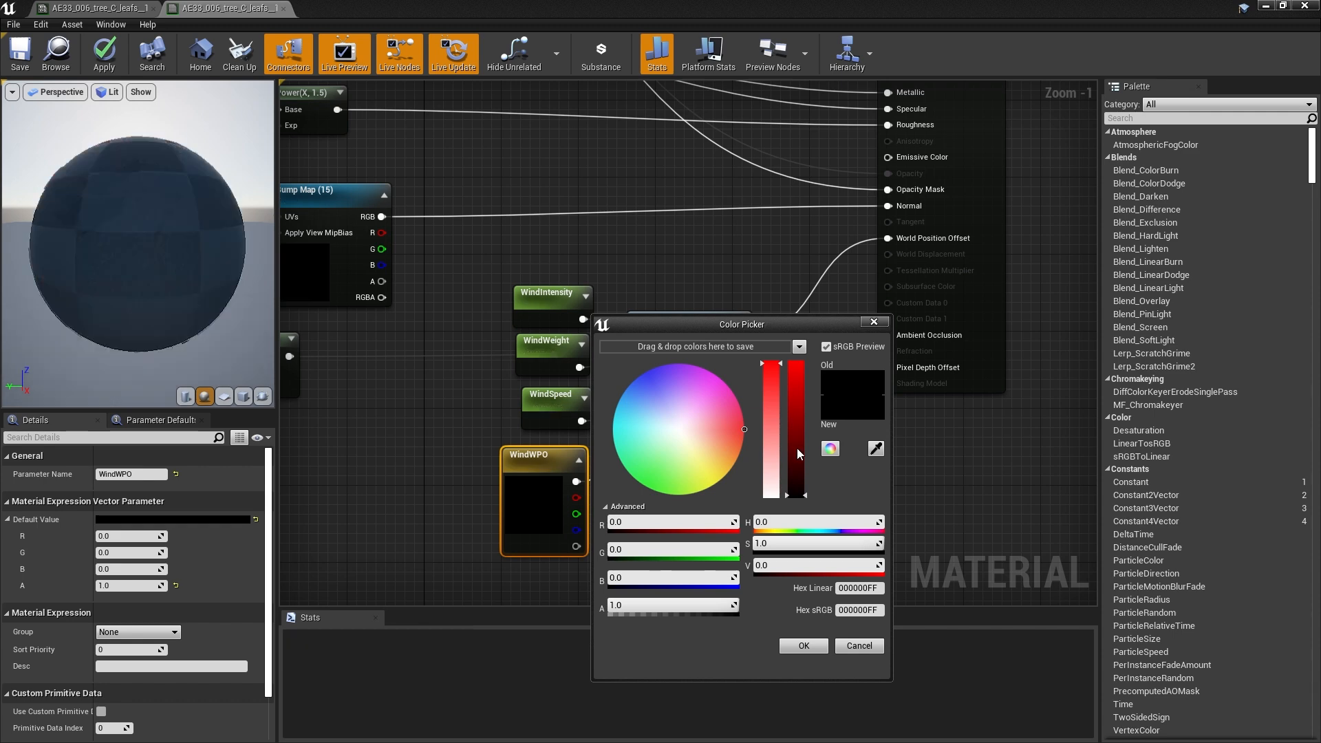
drag(797, 447, 798, 349)
key(Return)
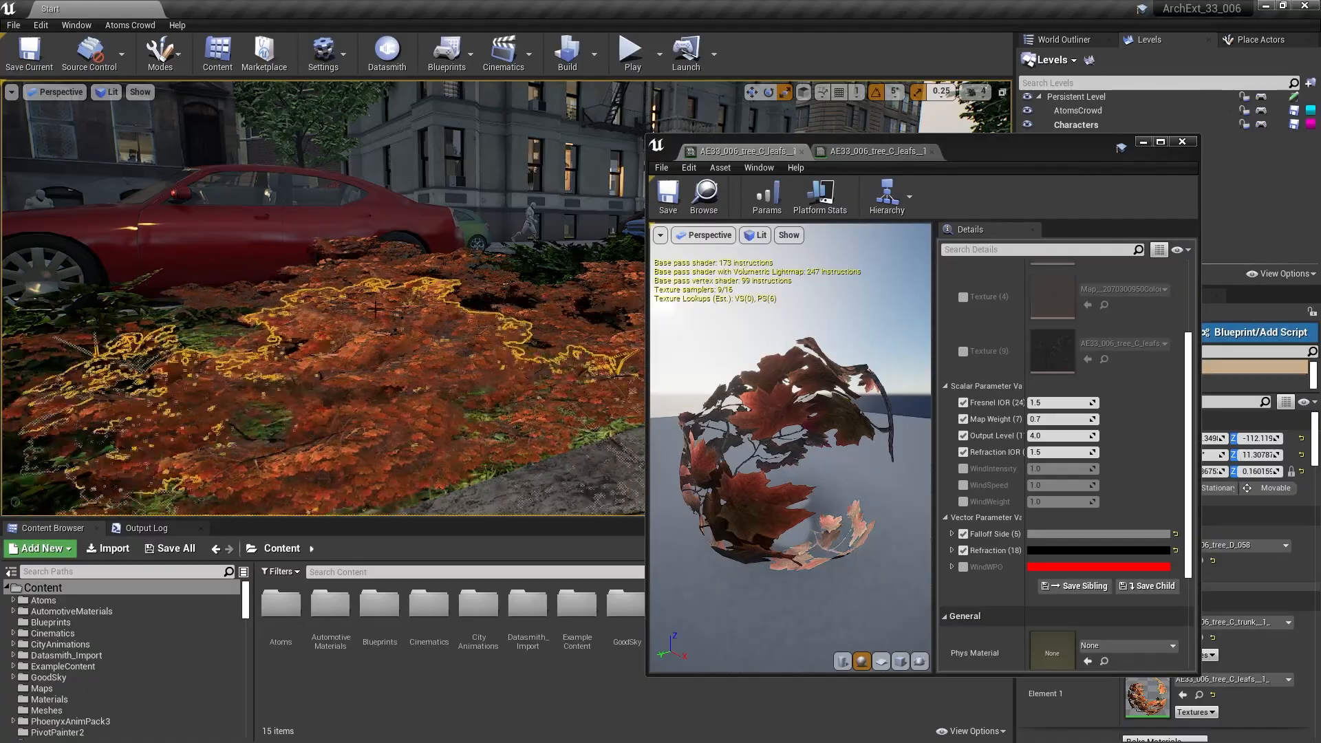
Select all red-leaved AE33_006_tree_D_058 trees in the level and close the leaf material window.
drag(460, 352, 255, 324)
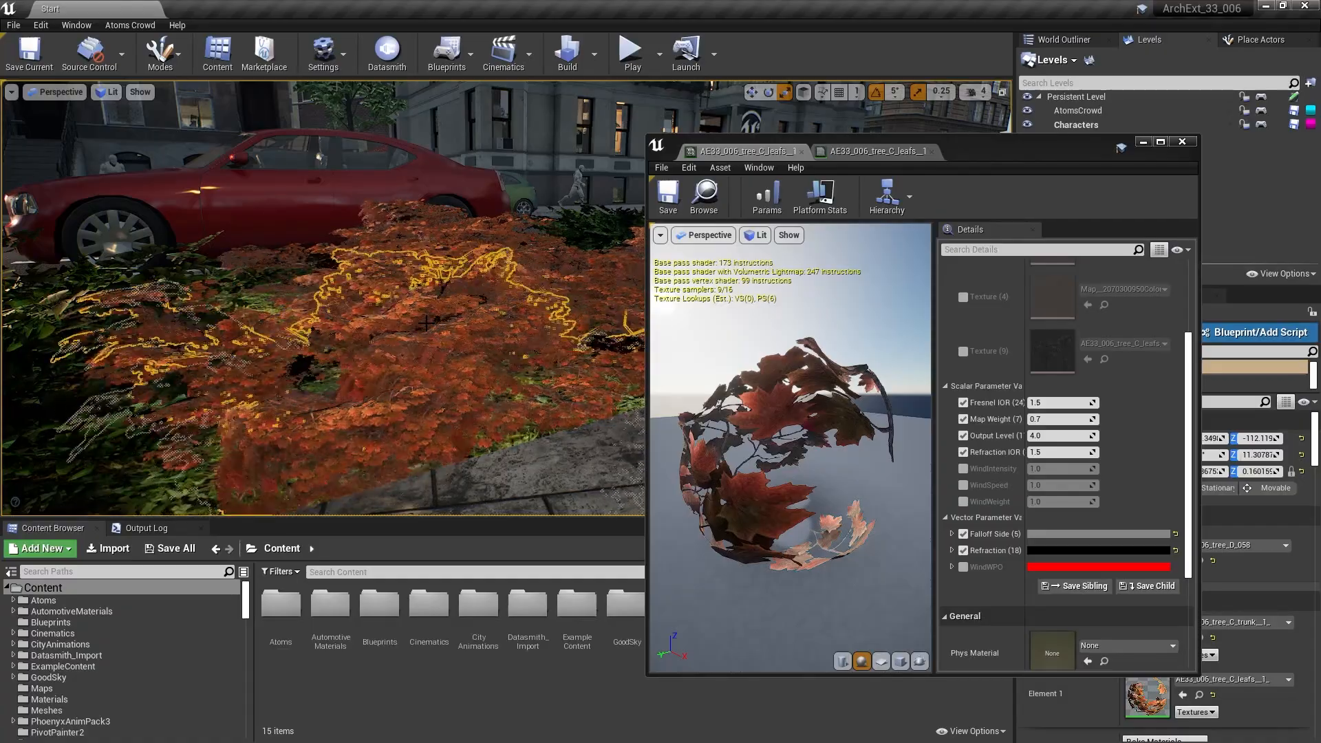
right_drag(412, 287, 452, 284)
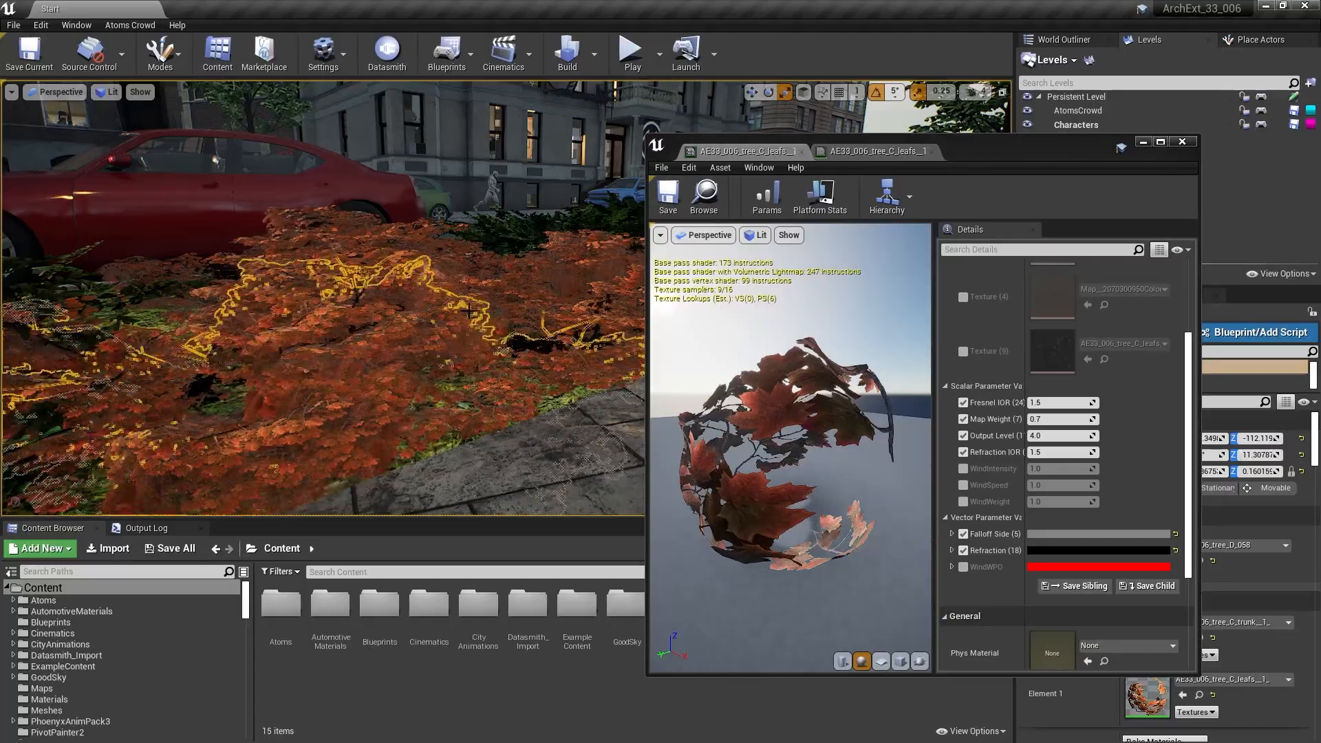
ctrl+click(468, 311)
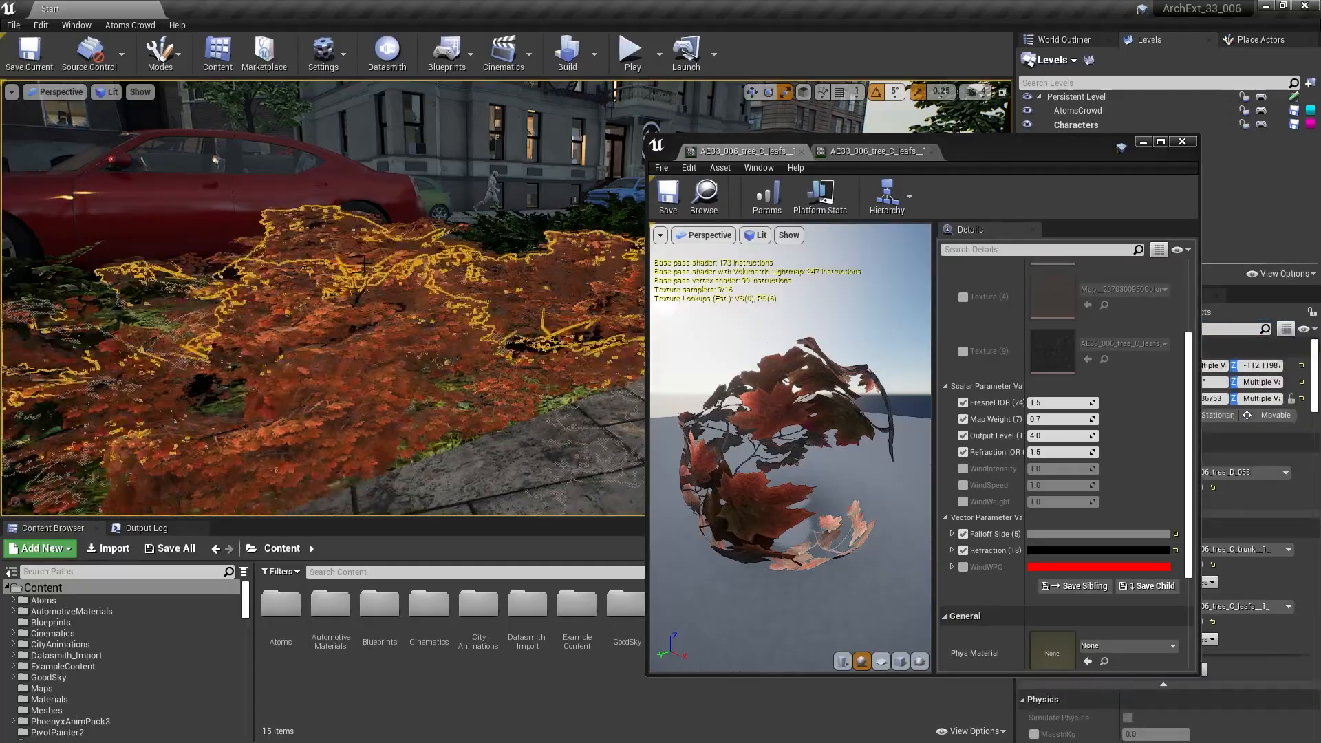
right_drag(400, 269, 333, 269)
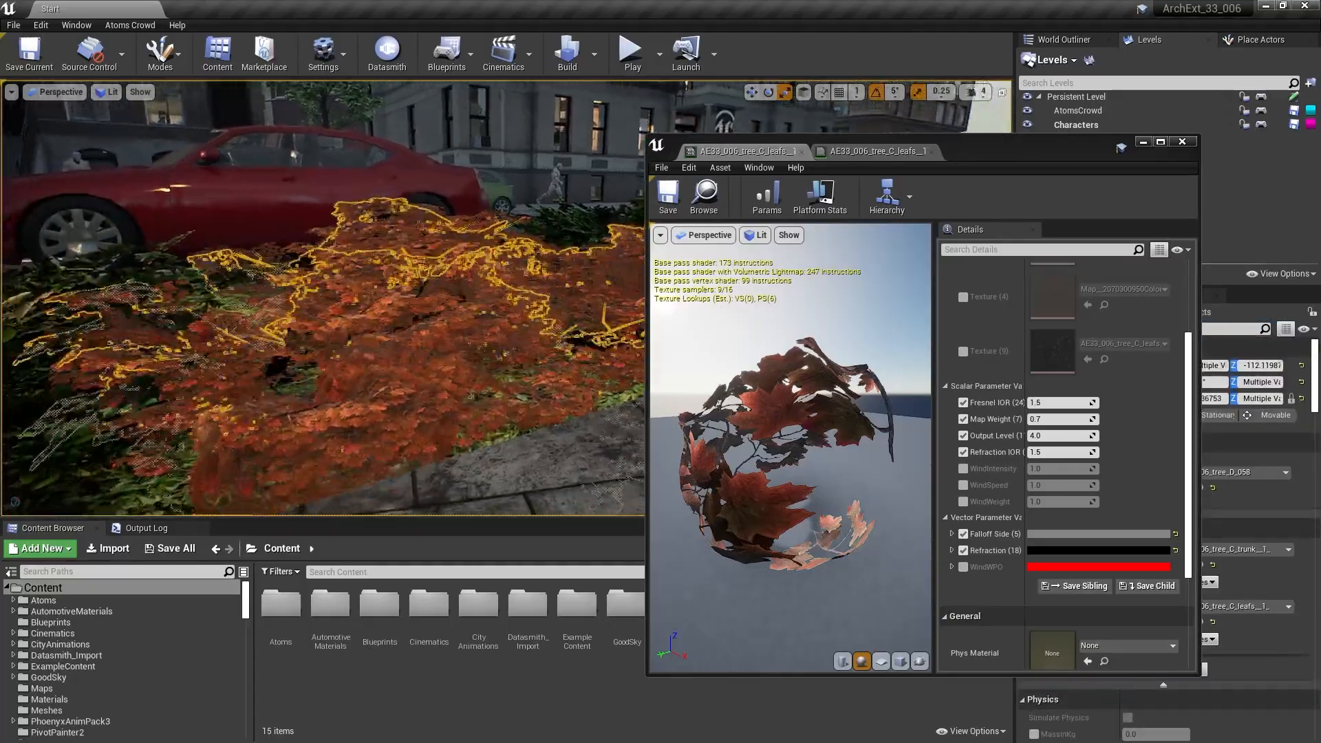
click(1182, 141)
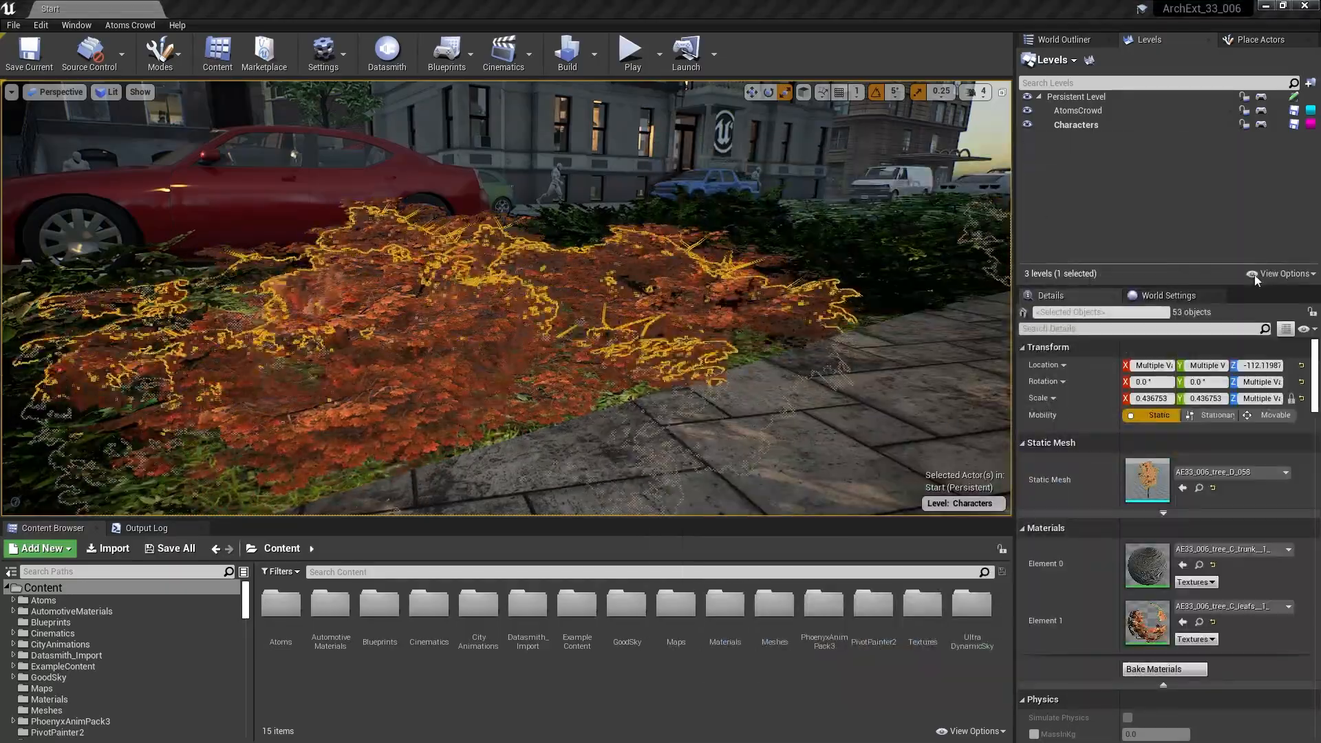
Enable the ray tracing option Evaluate World Position Offset on the selected trees, then clear the selection.
click(1092, 329)
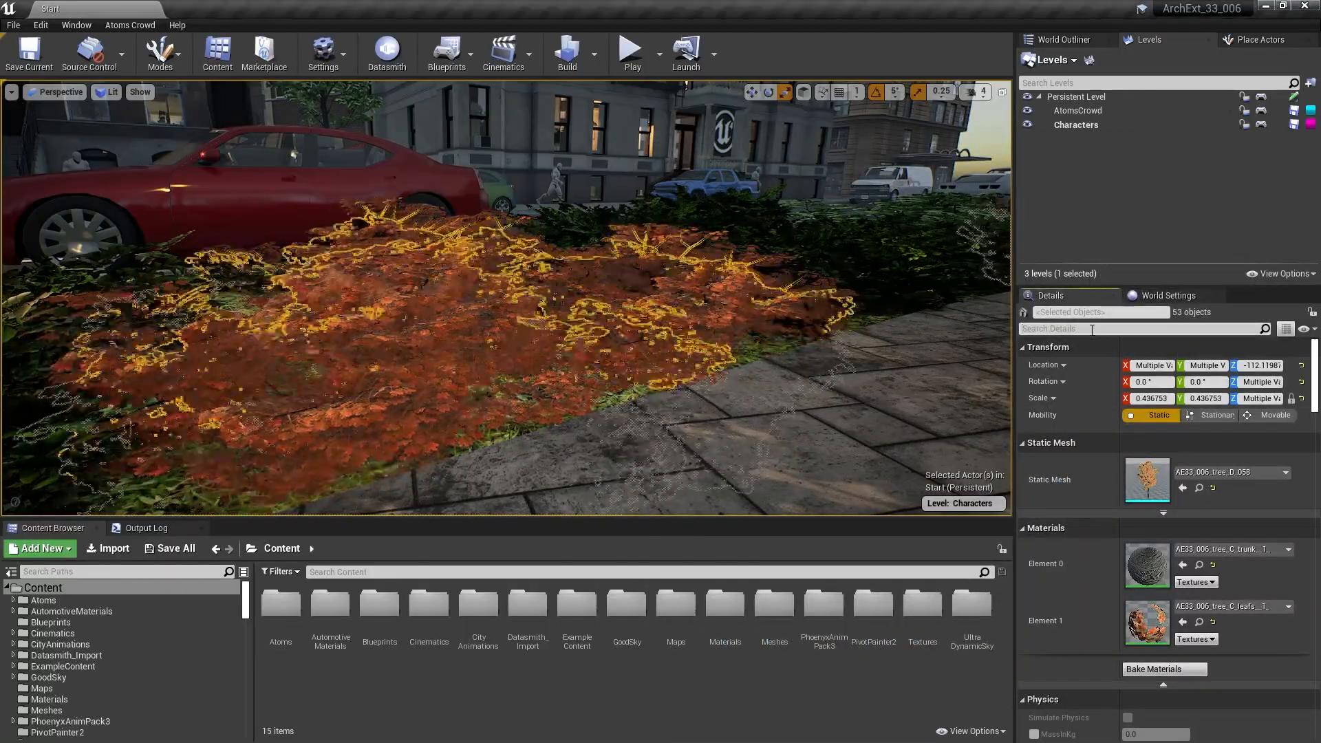
text(eval)
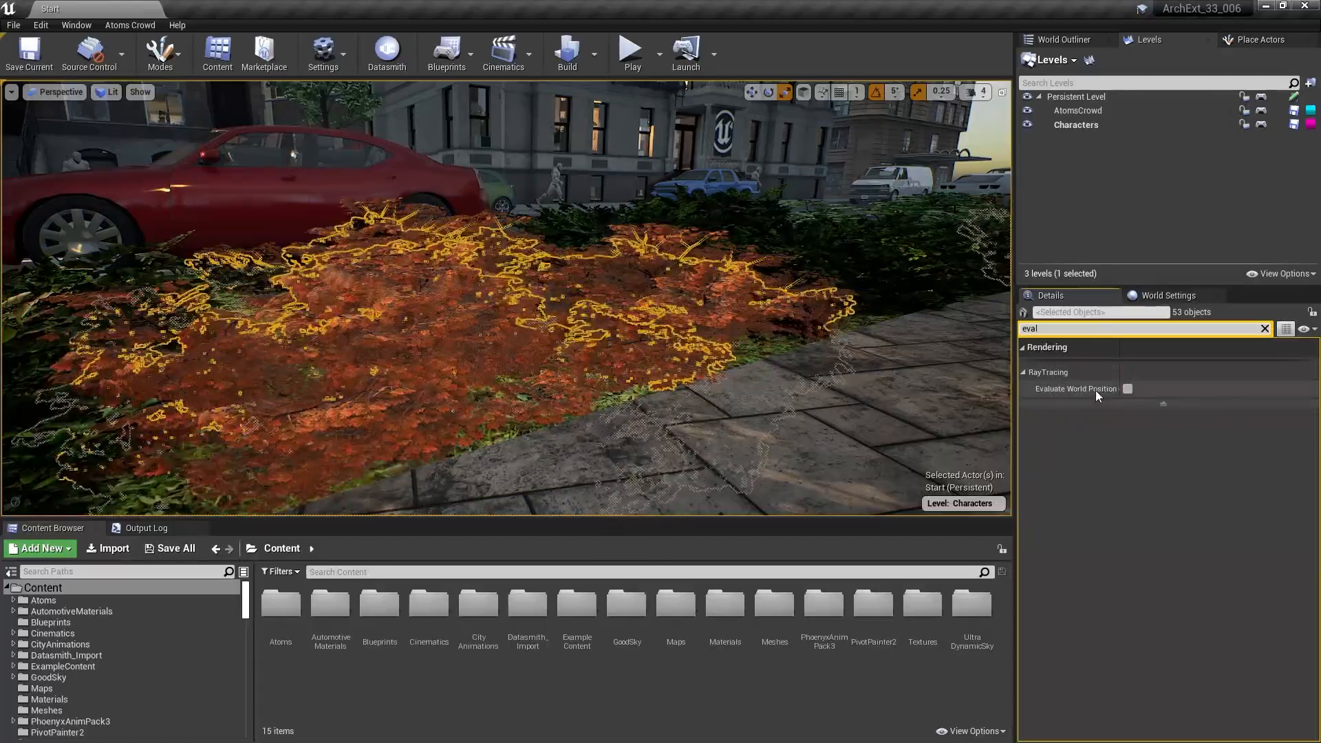
click(1127, 389)
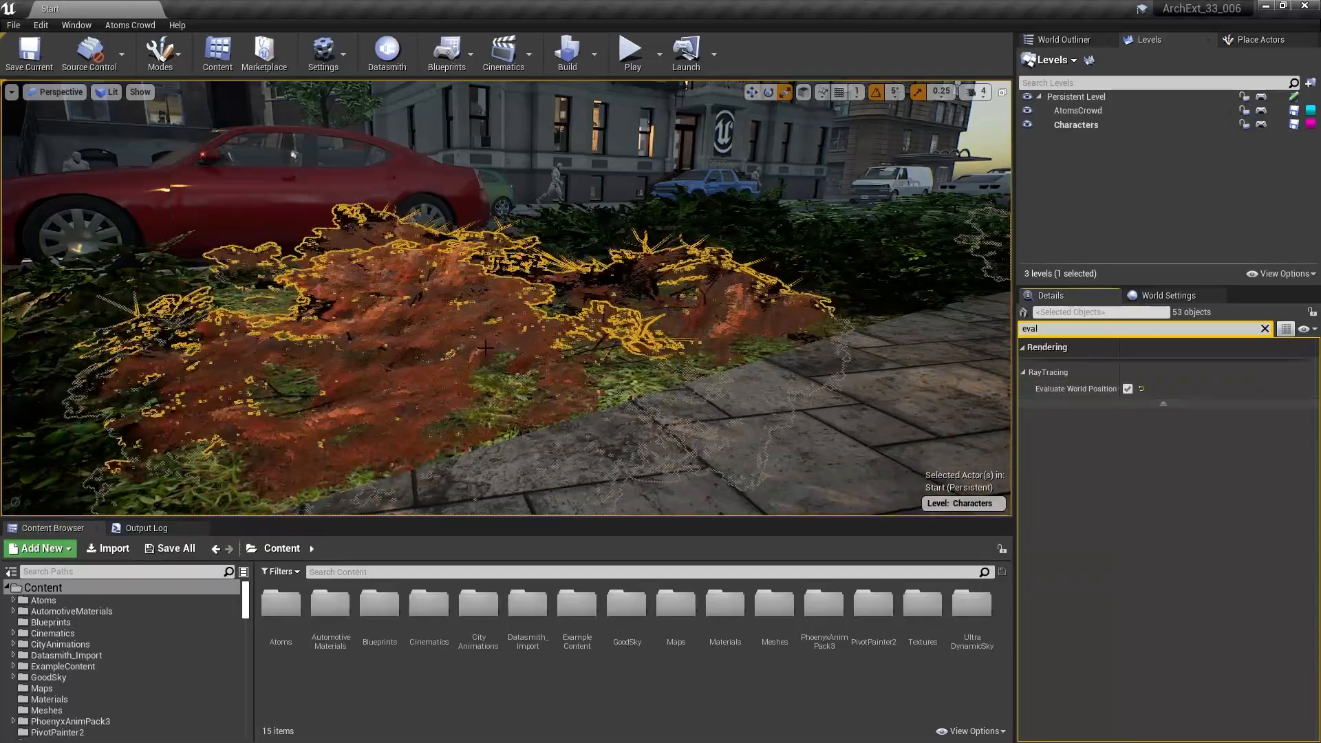
click(545, 351)
key(Escape)
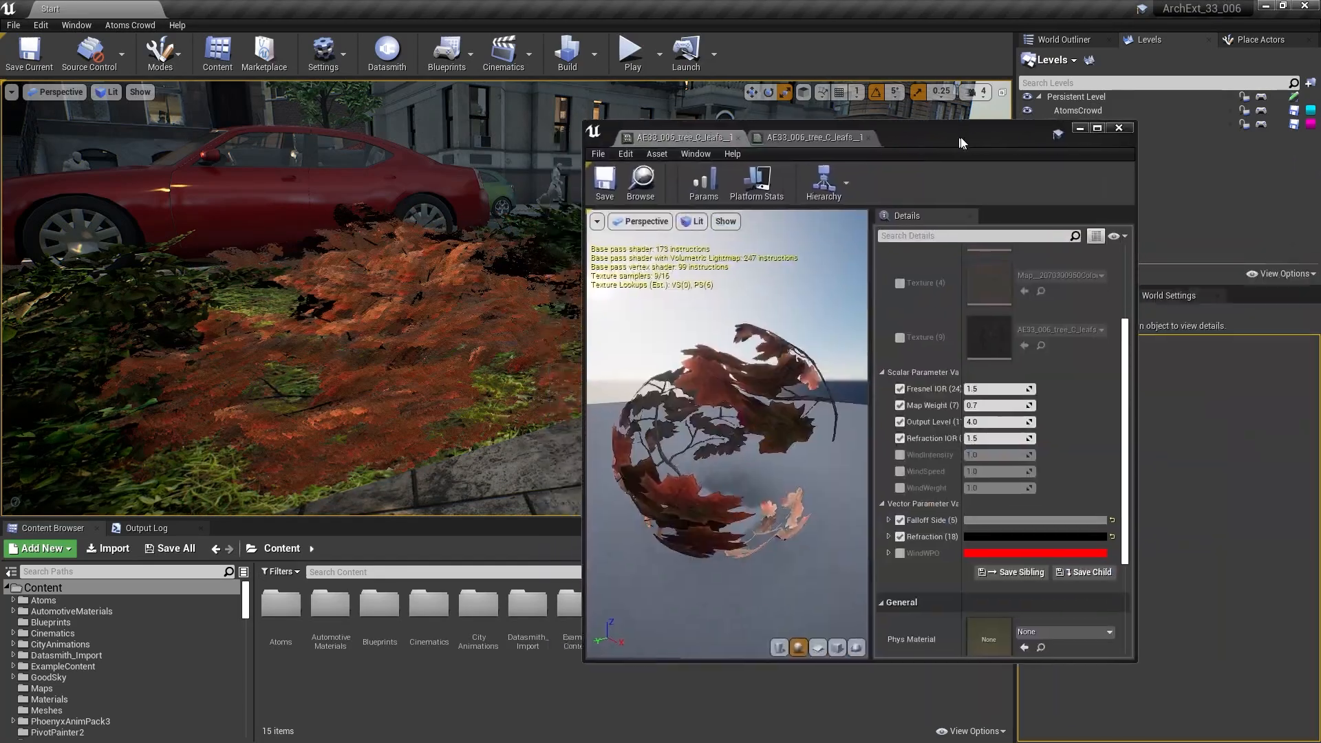
Enable the WindIntensity, WindSpeed and WindWeight overrides in the leaf material instance.
drag(961, 142, 981, 145)
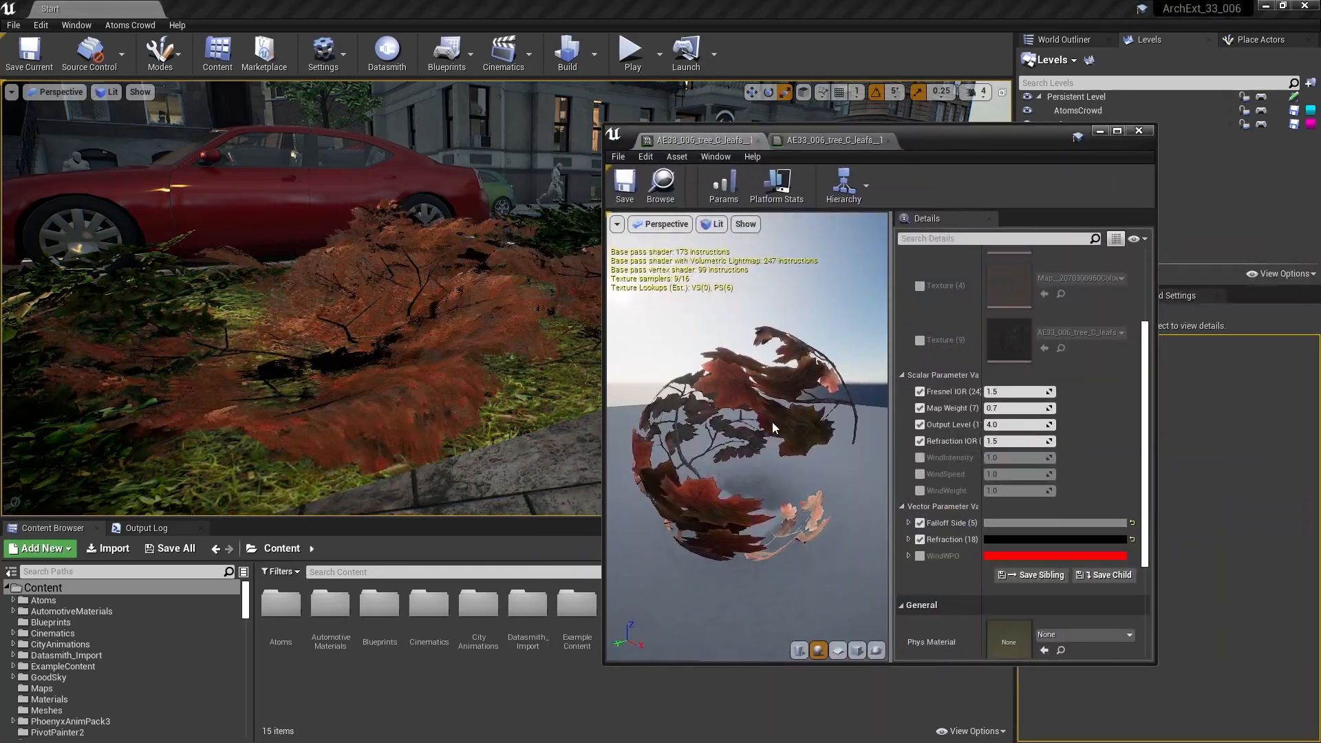
click(919, 459)
click(919, 474)
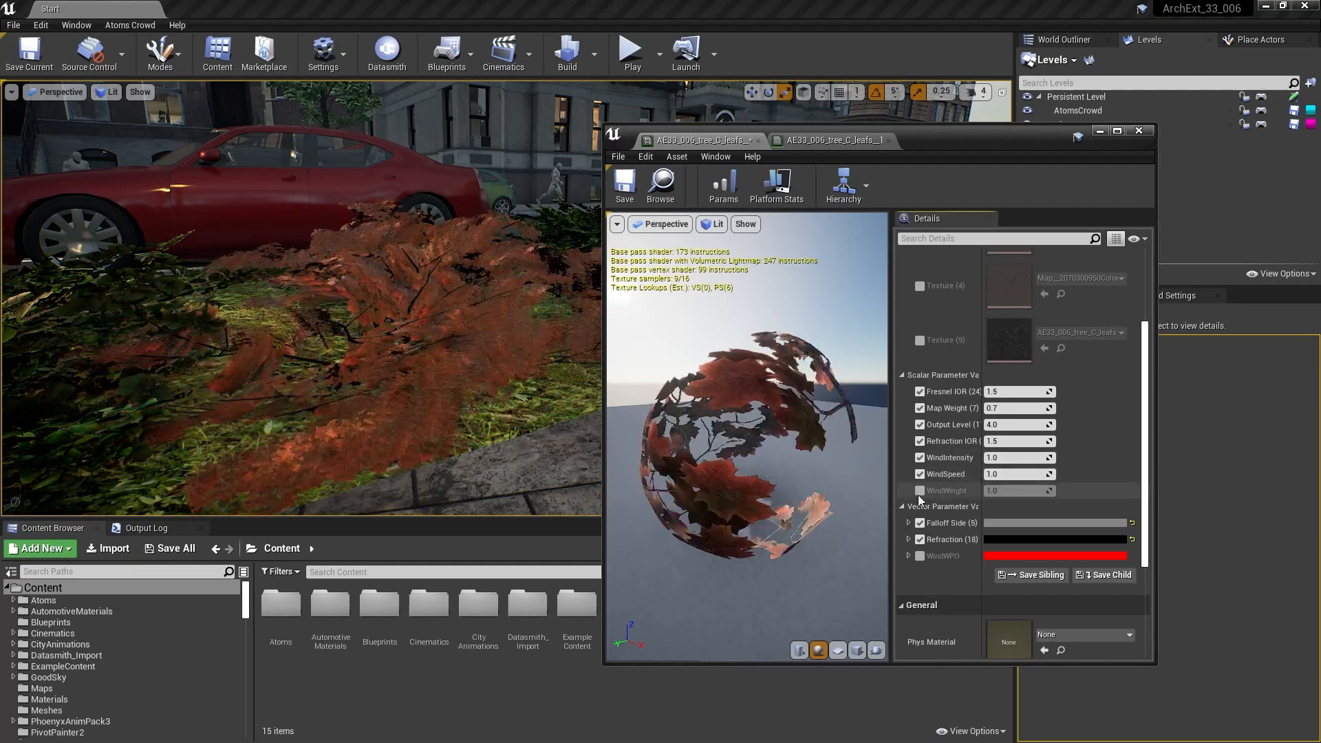
click(920, 490)
Set the leaf instance's WindIntensity to 0.5, WindSpeed to 0.2 and WindWeight to 0.2, and check the leaf motion in the level.
click(1008, 458)
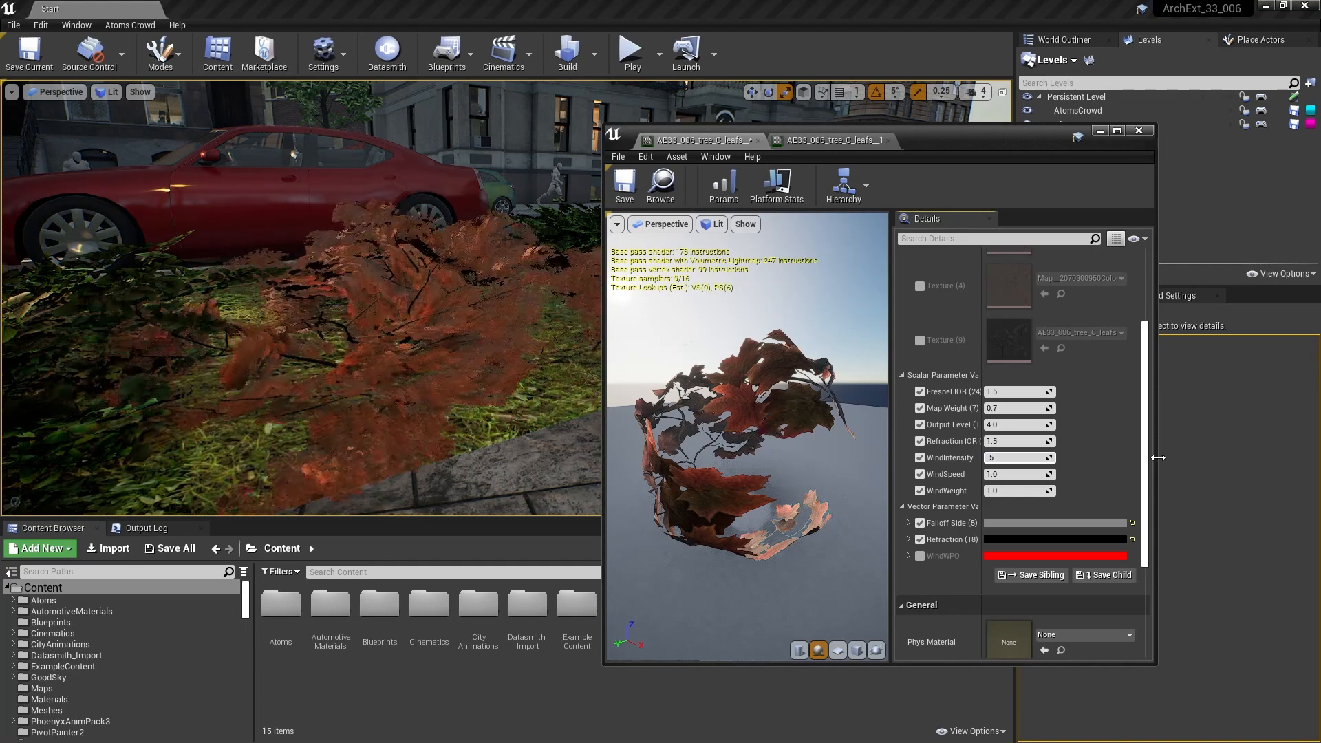
key(Tab)
text(.)
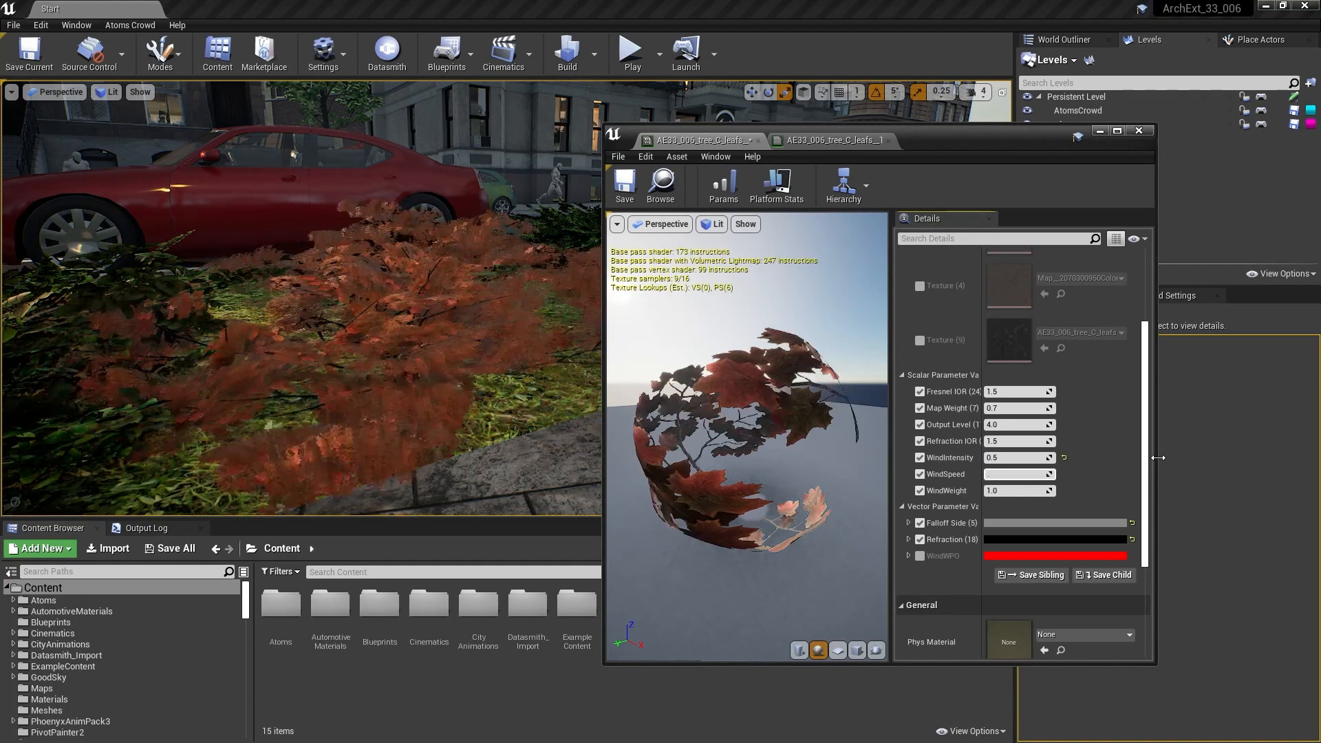
key(Tab)
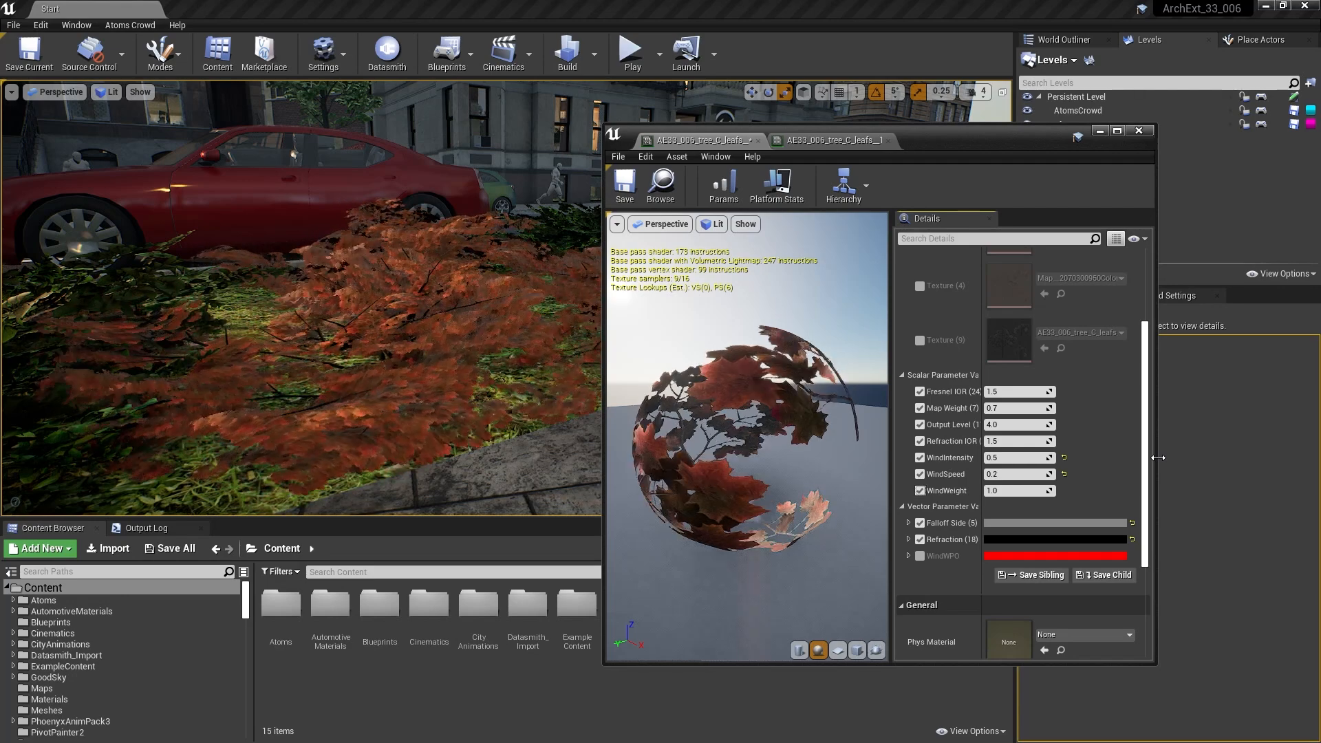
click(1022, 490)
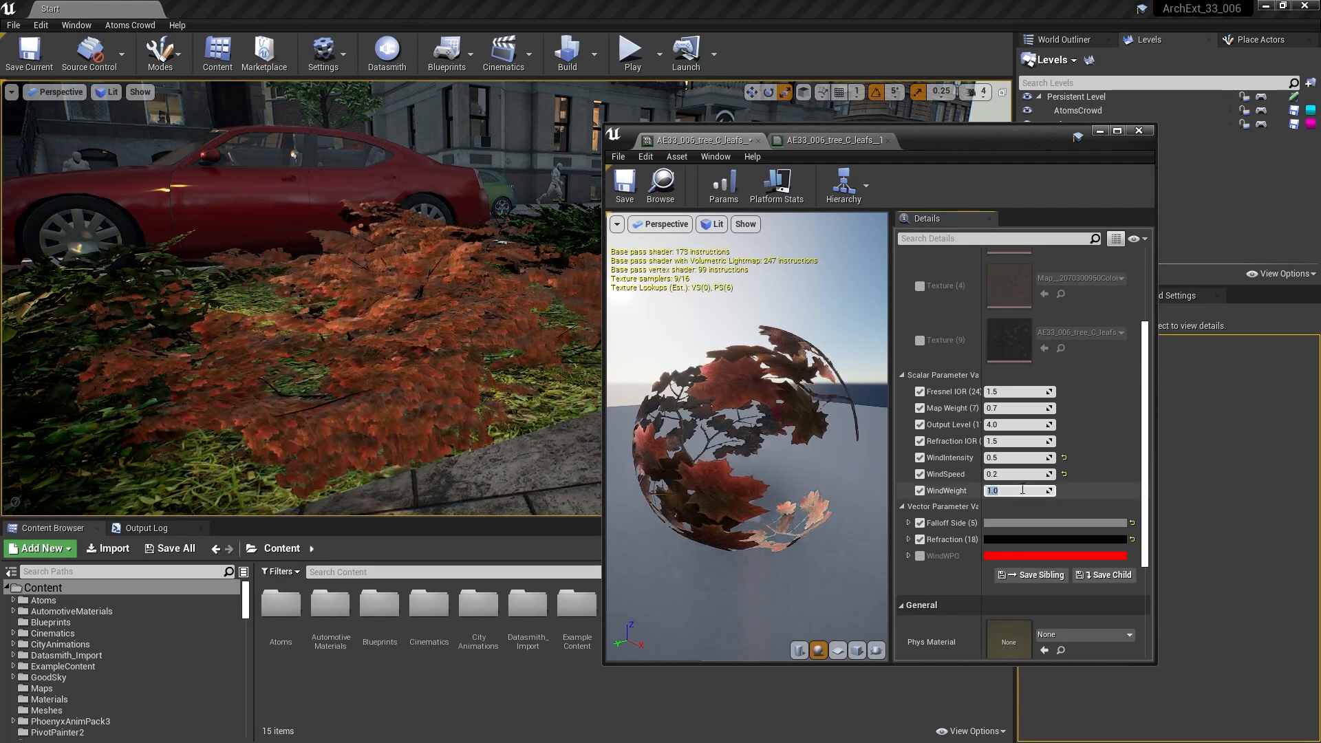
text(.2)
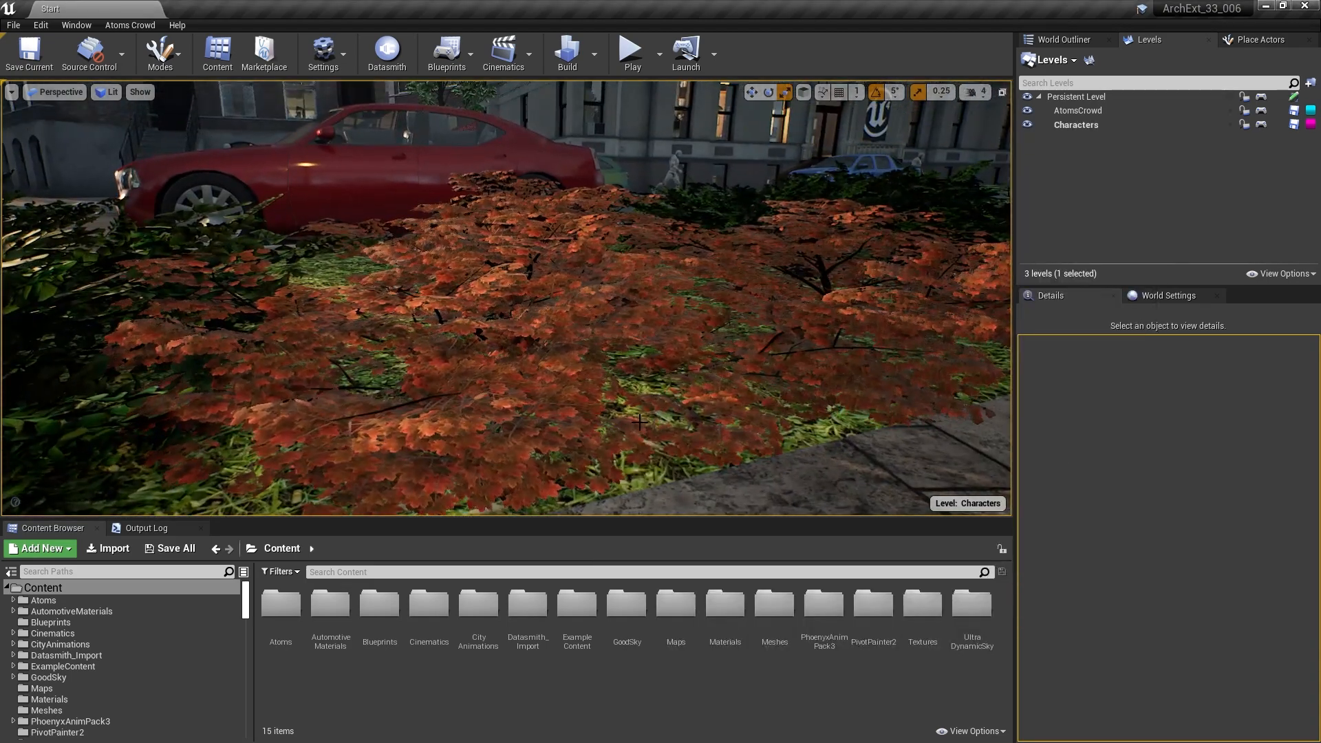
right_drag(644, 418, 644, 419)
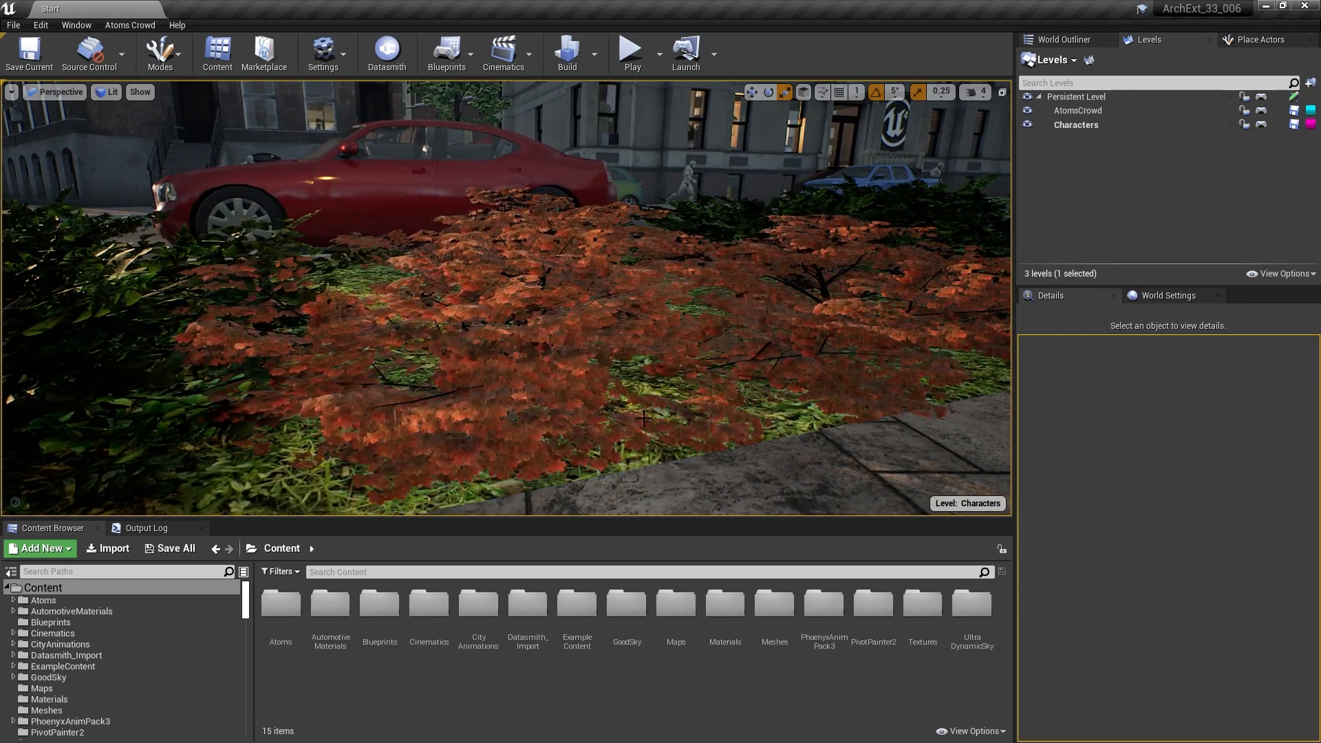
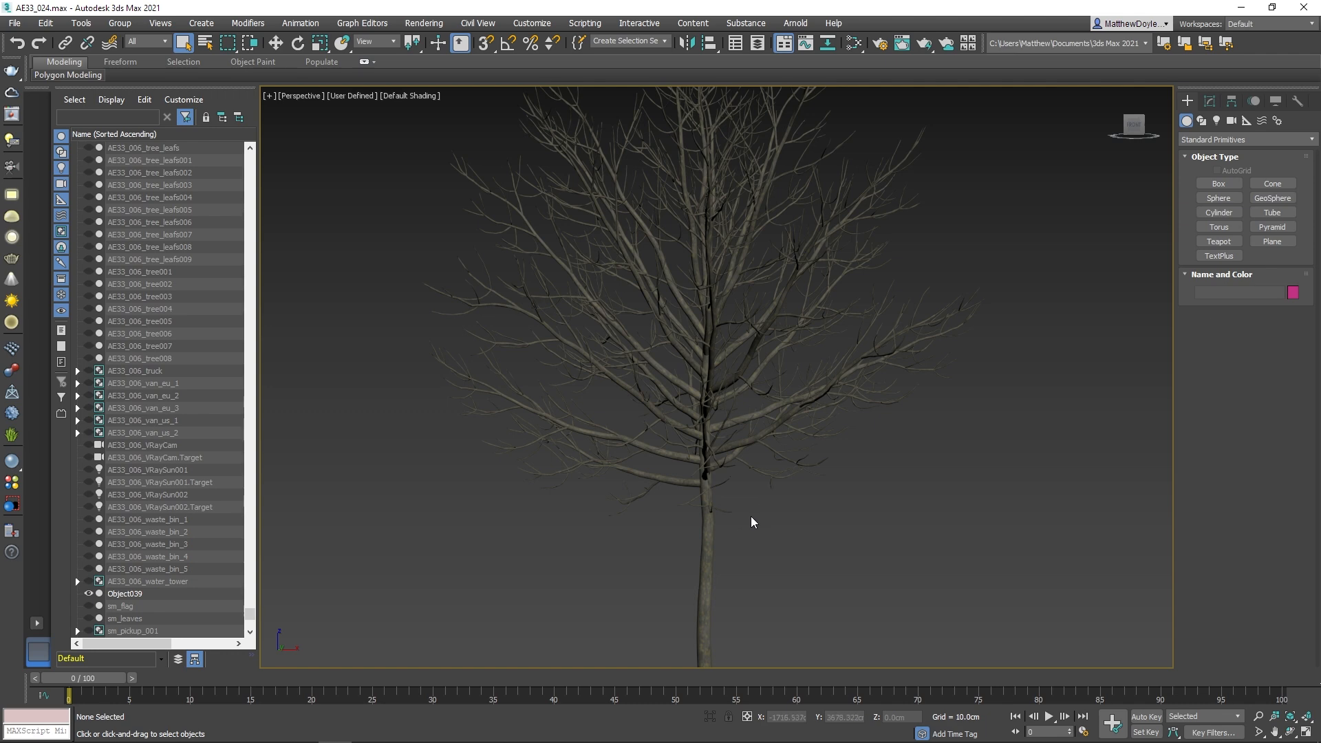
Switch to 3ds Max and inspect how the tree is separated by selecting the trunk and several main branches.
click(706, 544)
middle_drag(814, 551, 781, 466)
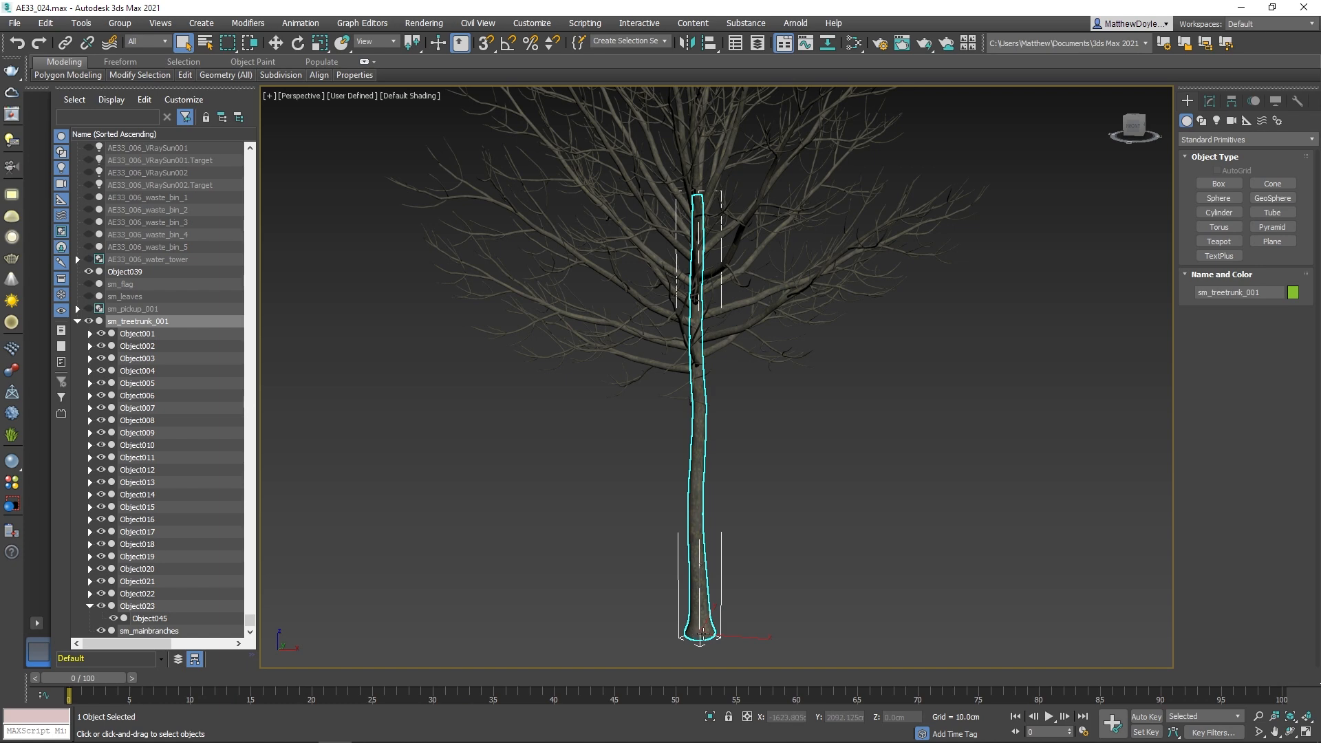
scroll(737, 385, up, 6)
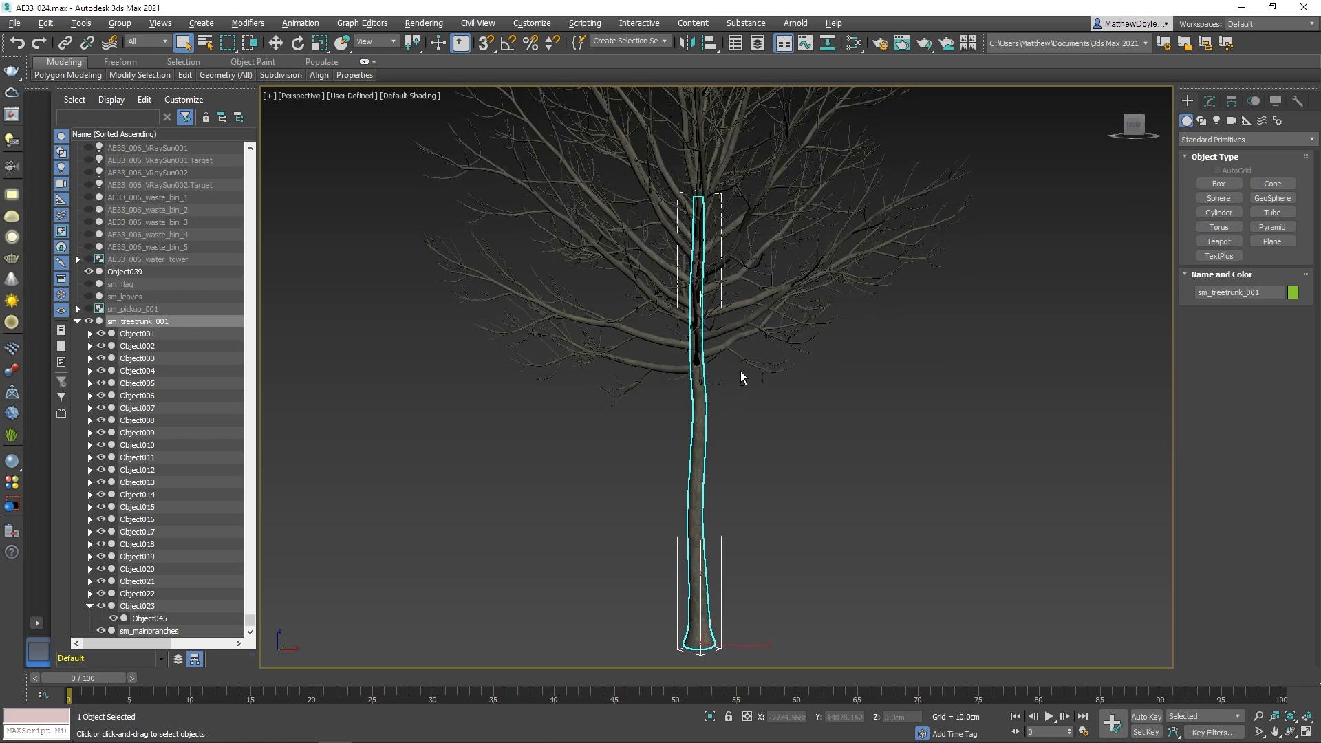
click(709, 328)
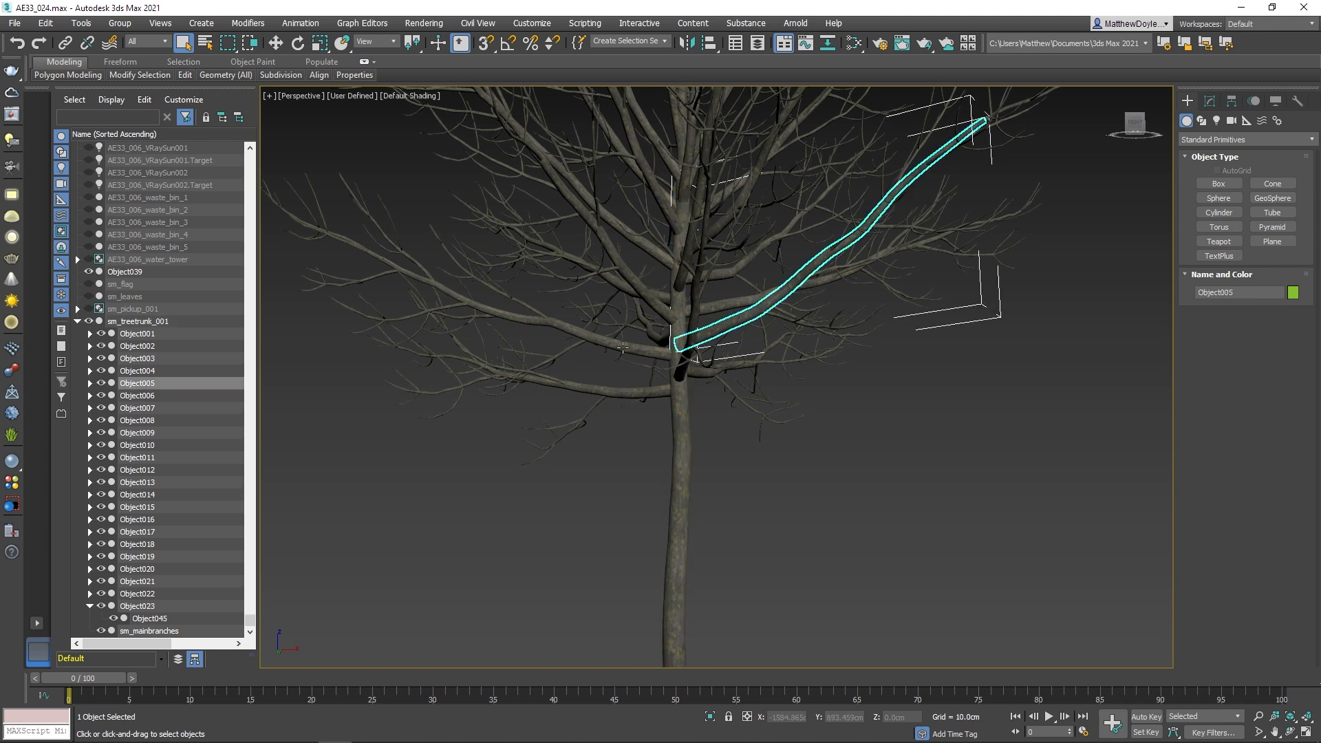
click(637, 352)
click(642, 385)
key(w)
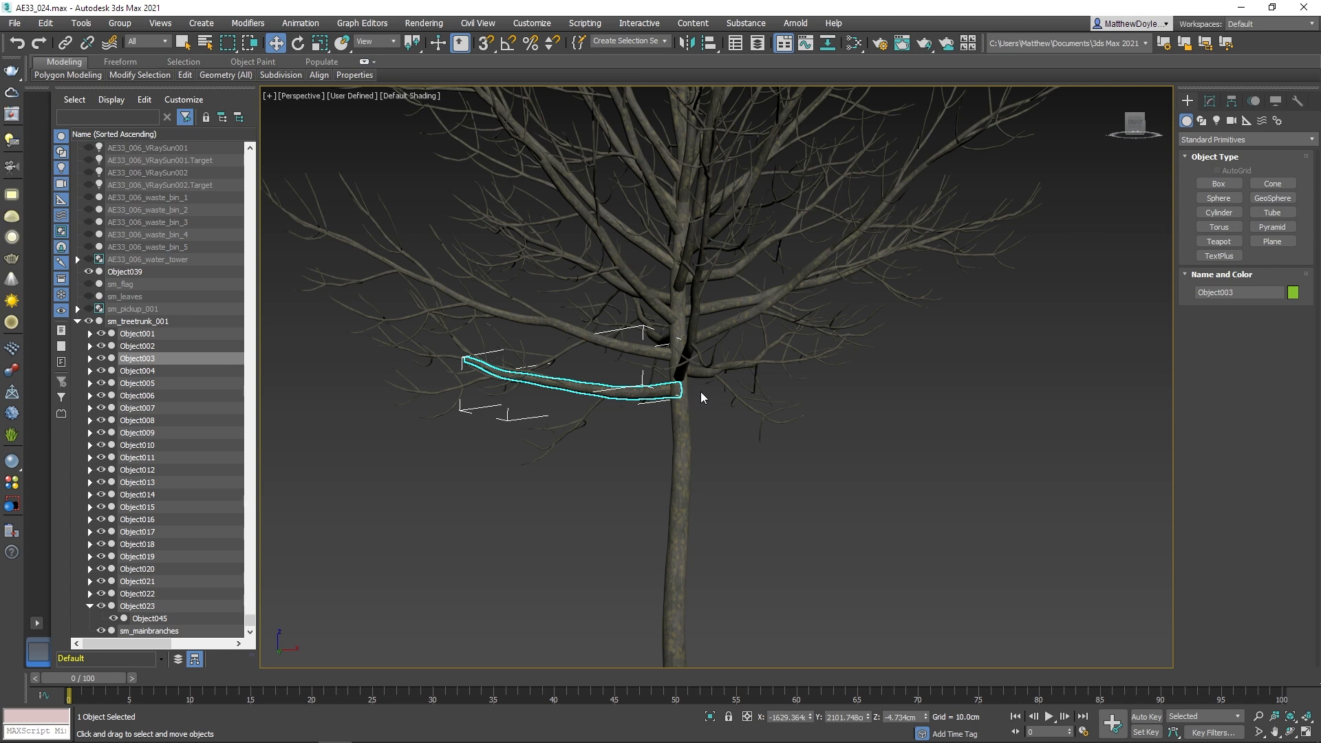
Examine the lowest main branch's pivot and its joint with the trunk, and select the twigs attached to that branch.
middle_drag(739, 485, 736, 249)
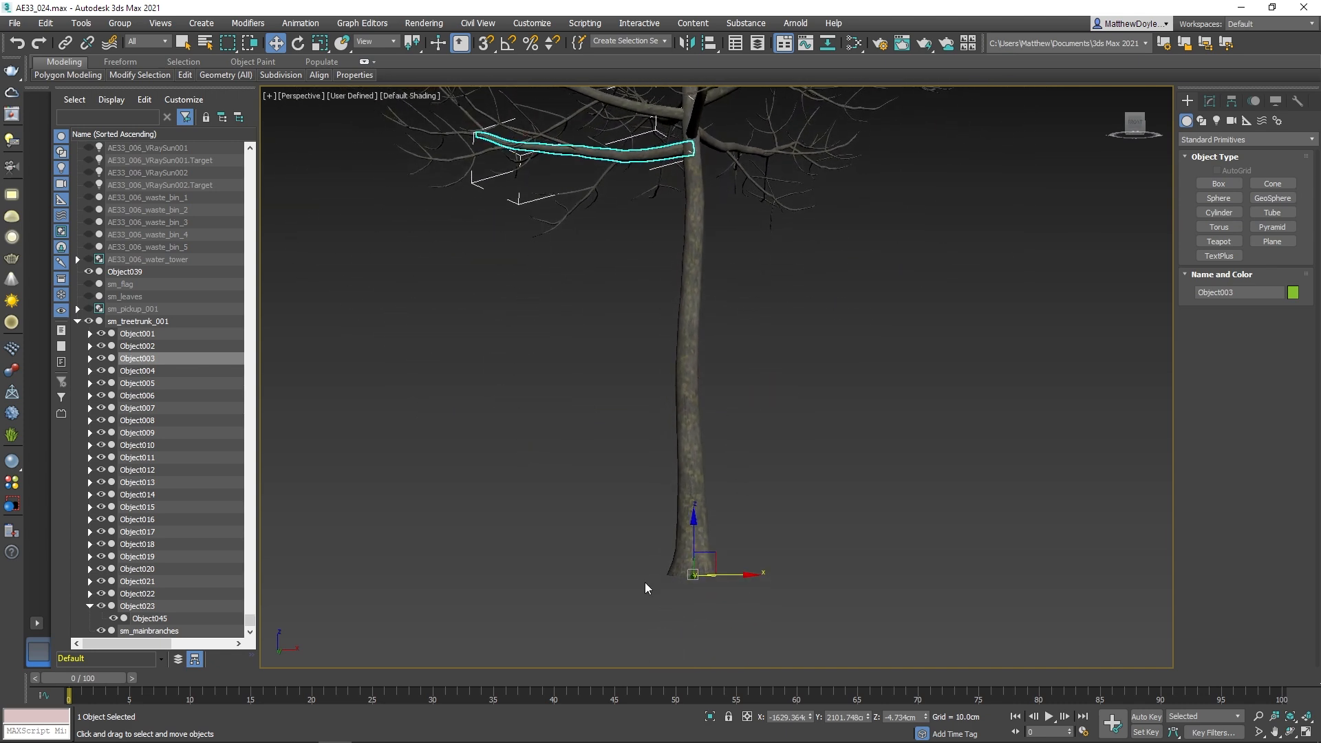
middle_drag(734, 342, 732, 392)
scroll(681, 316, up, 5)
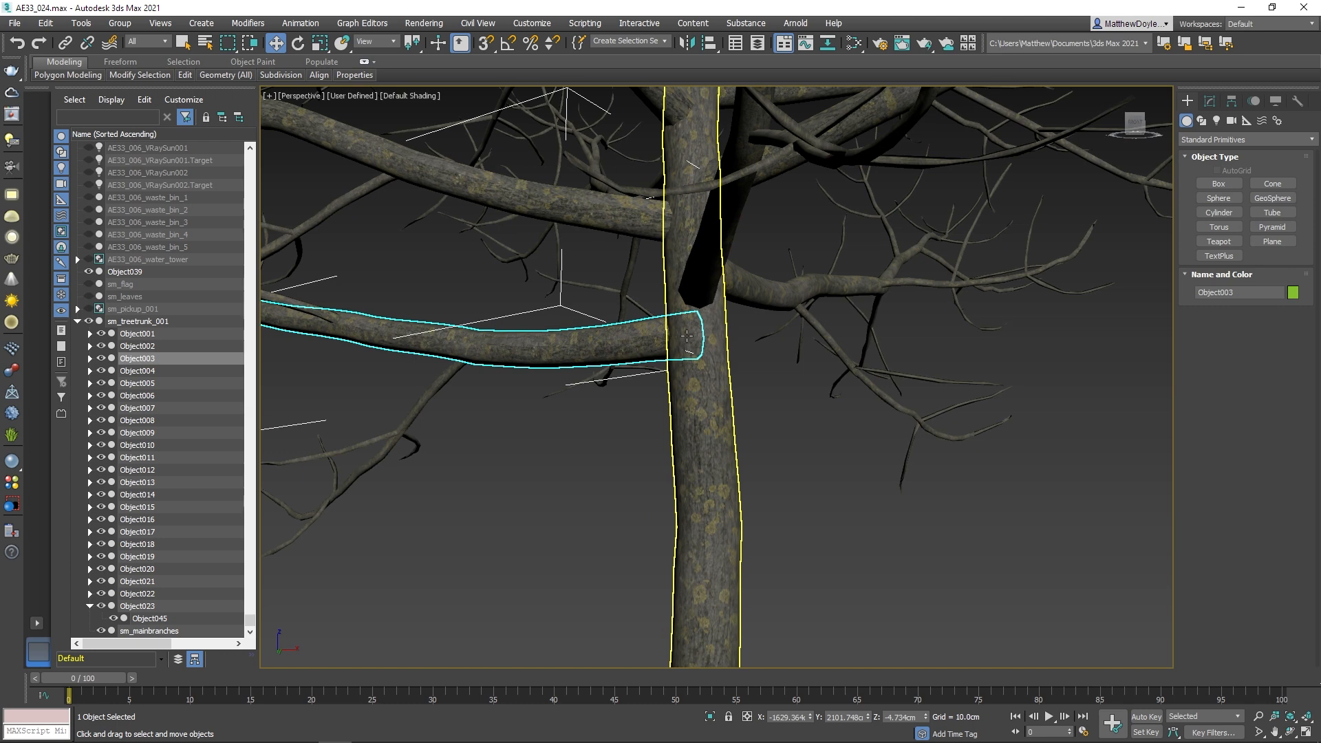
middle_drag(480, 348, 703, 402)
click(704, 401)
alt+middle_drag(653, 446, 665, 432)
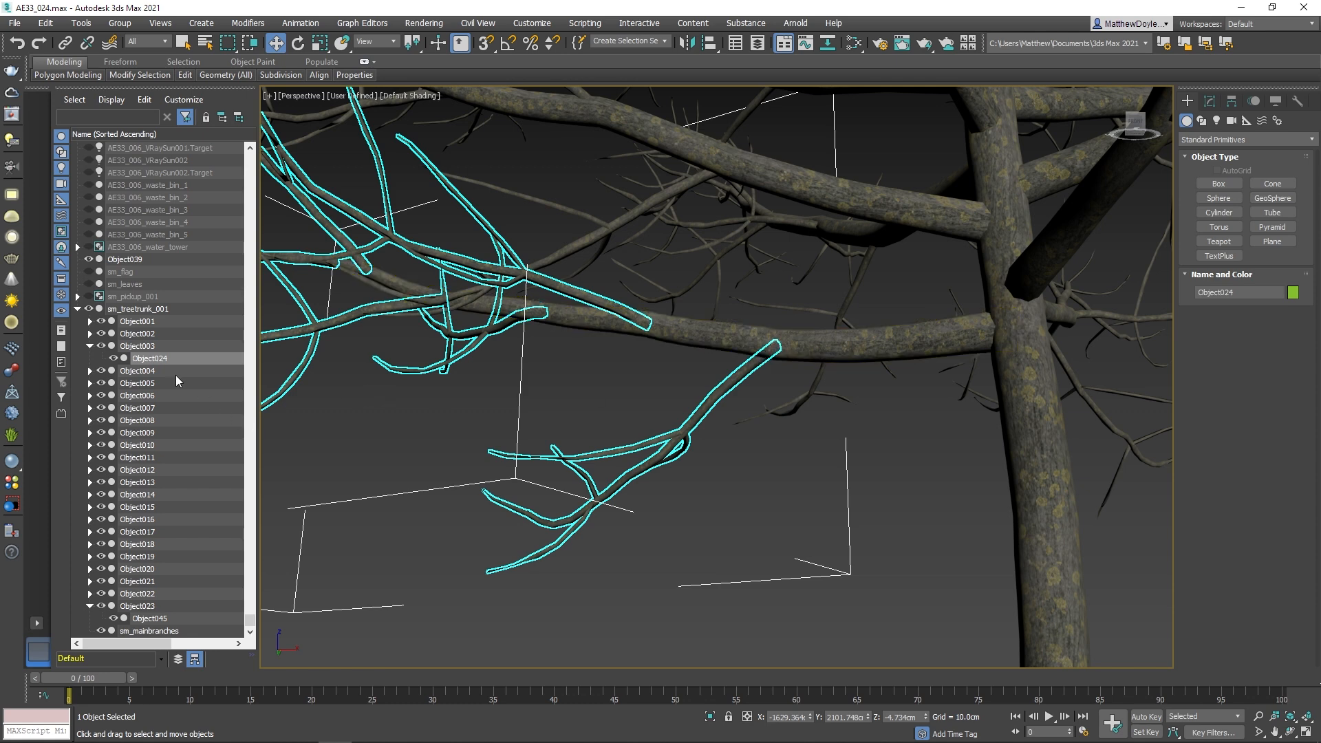
Show the sm_leaves mesh to examine the foliage around the branches, then hide it again.
click(95, 284)
click(87, 285)
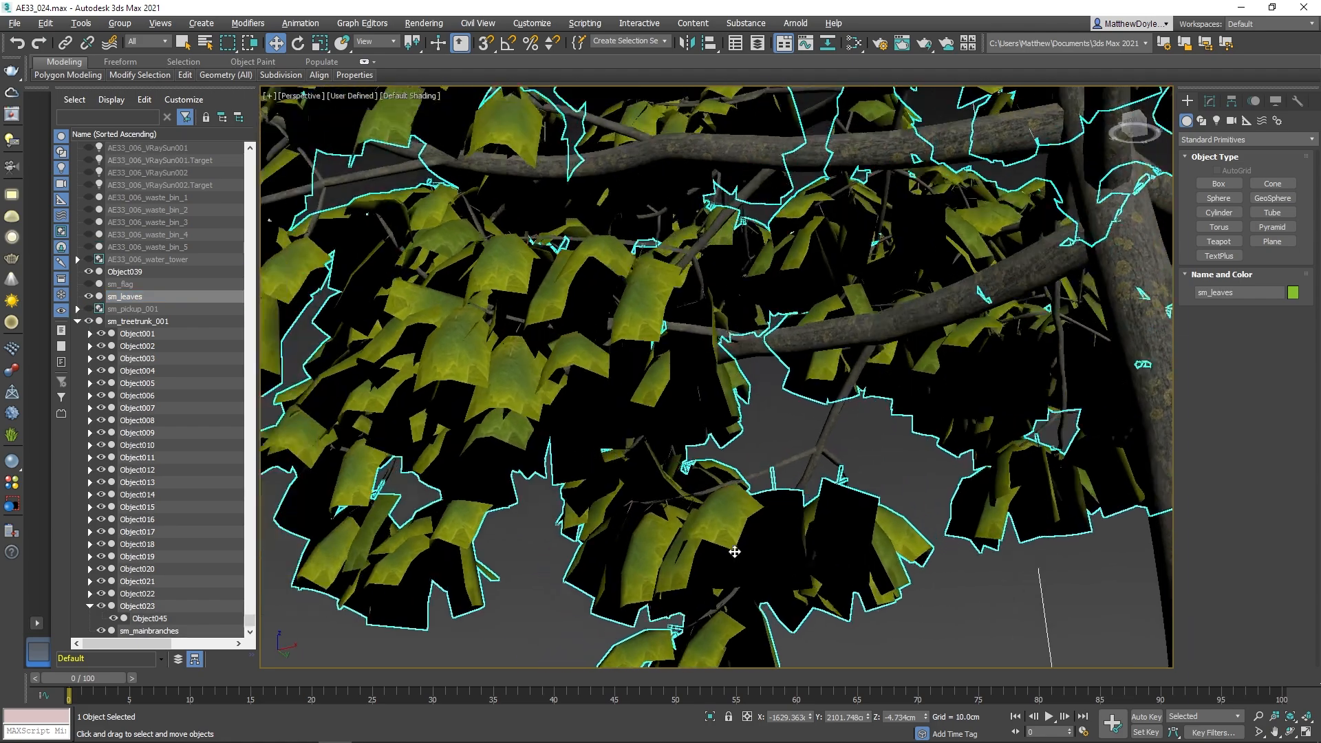
alt+middle_drag(784, 475, 723, 549)
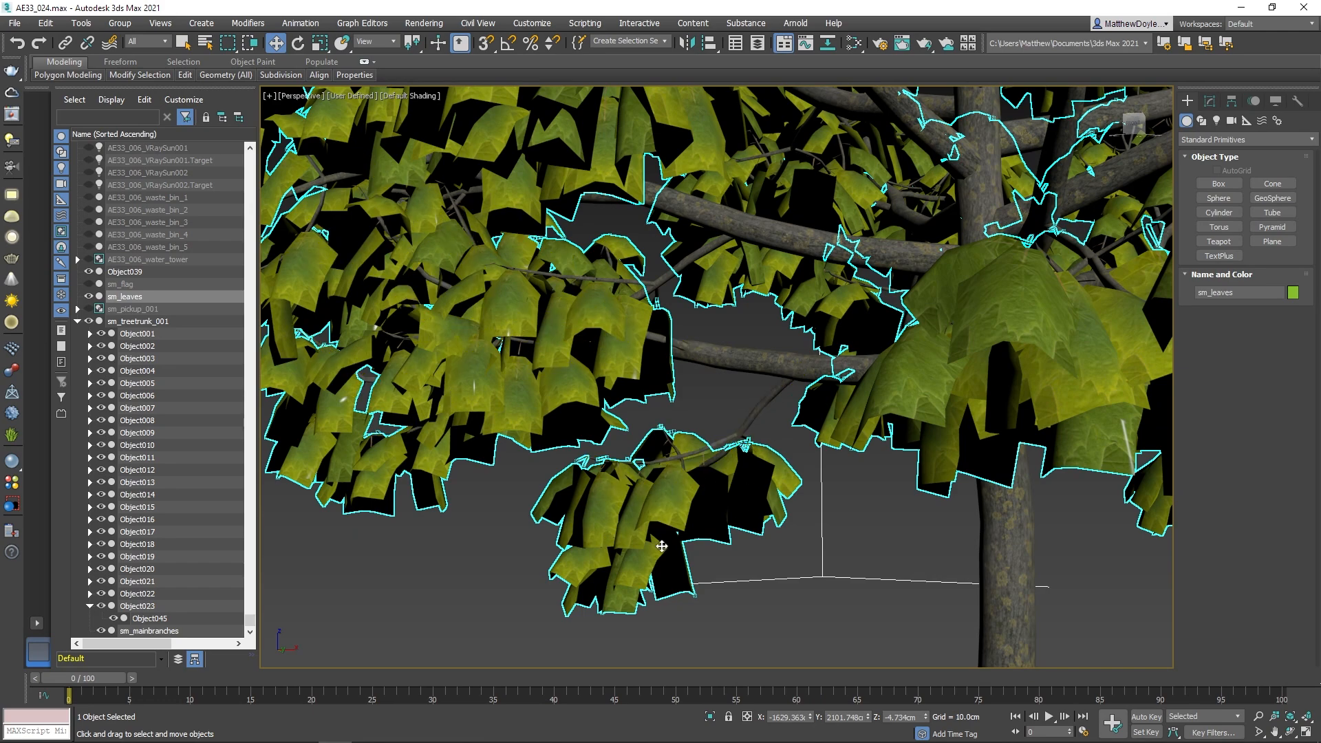
alt+middle_drag(700, 548, 721, 573)
key(z)
scroll(728, 563, up, 5)
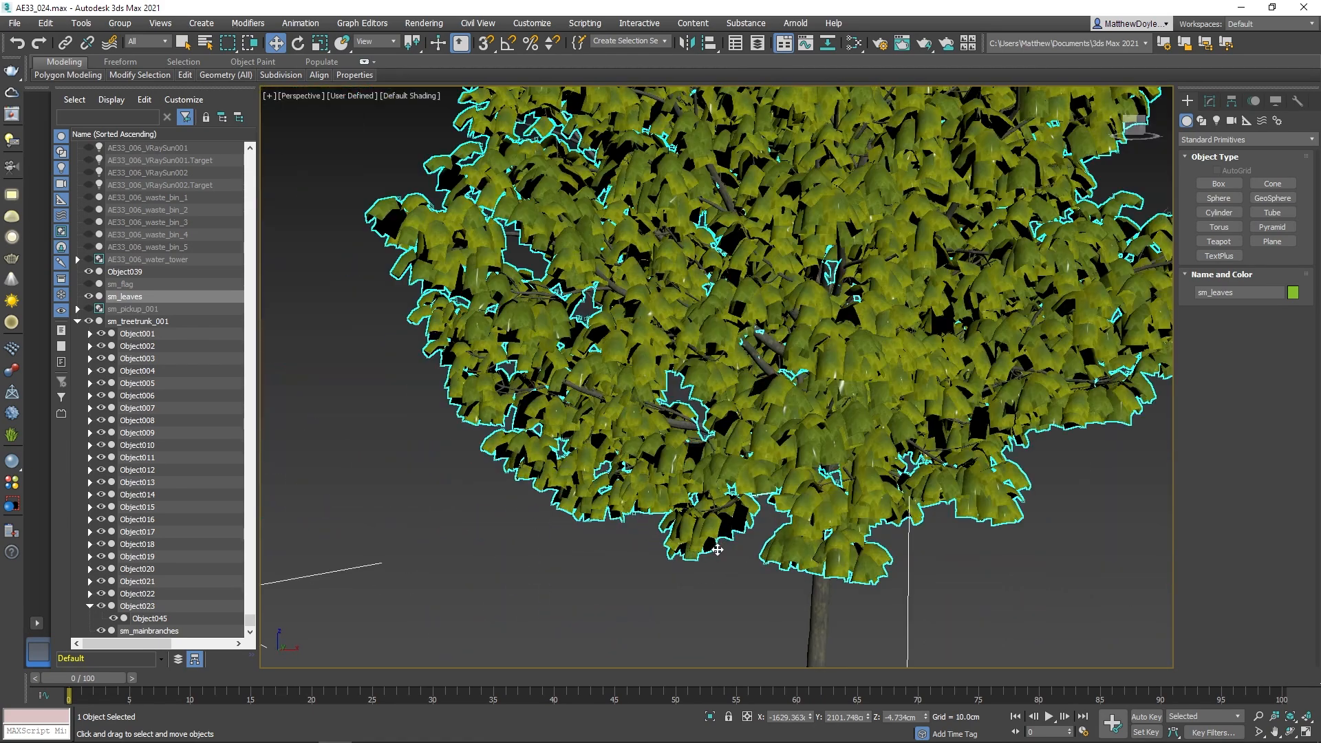
click(88, 296)
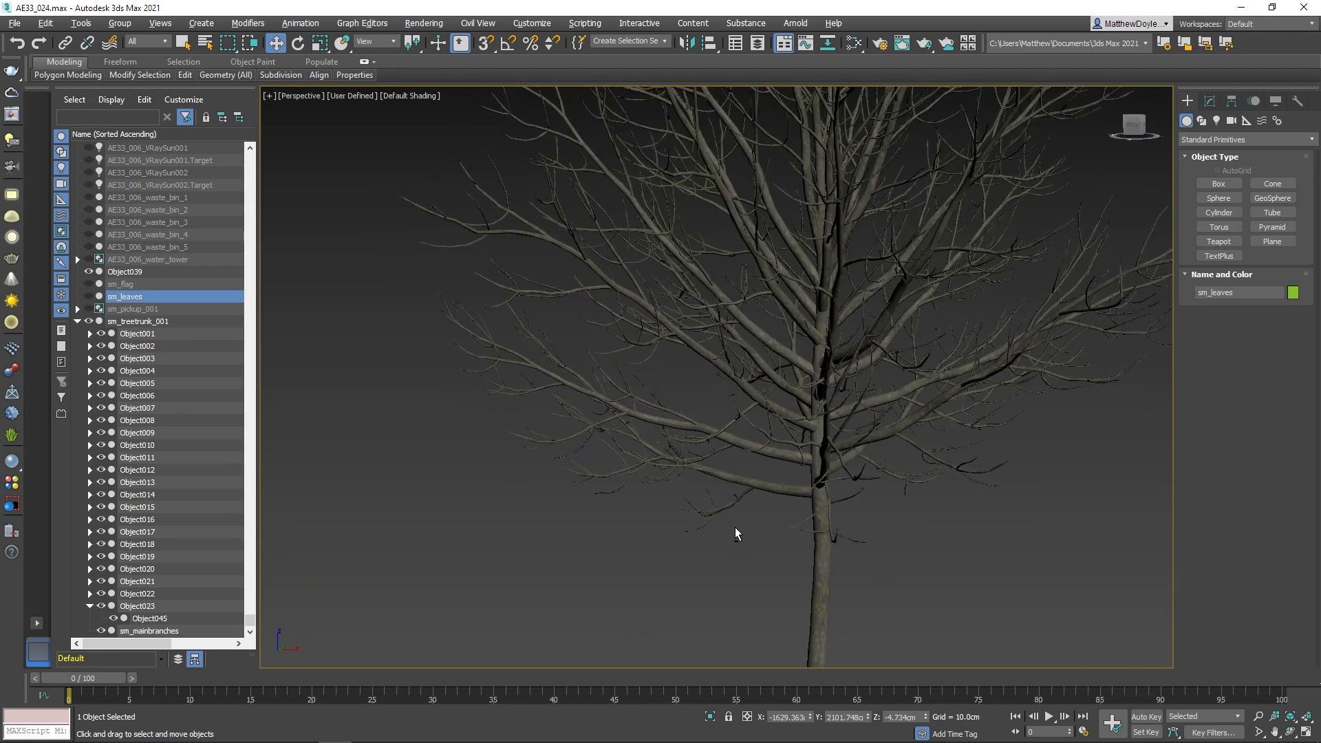
Select the lowest main branch, Object003, near its joint with the trunk.
scroll(736, 530, up, 5)
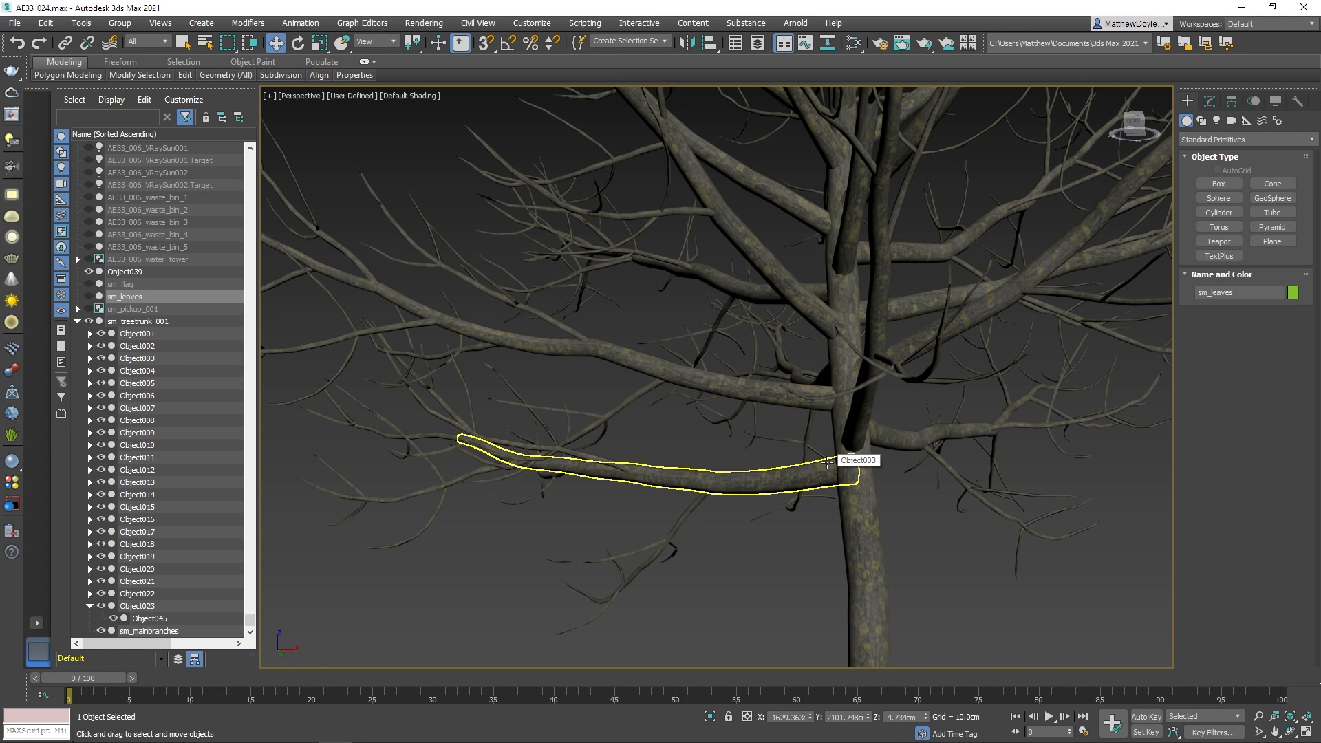
scroll(816, 482, up, 2)
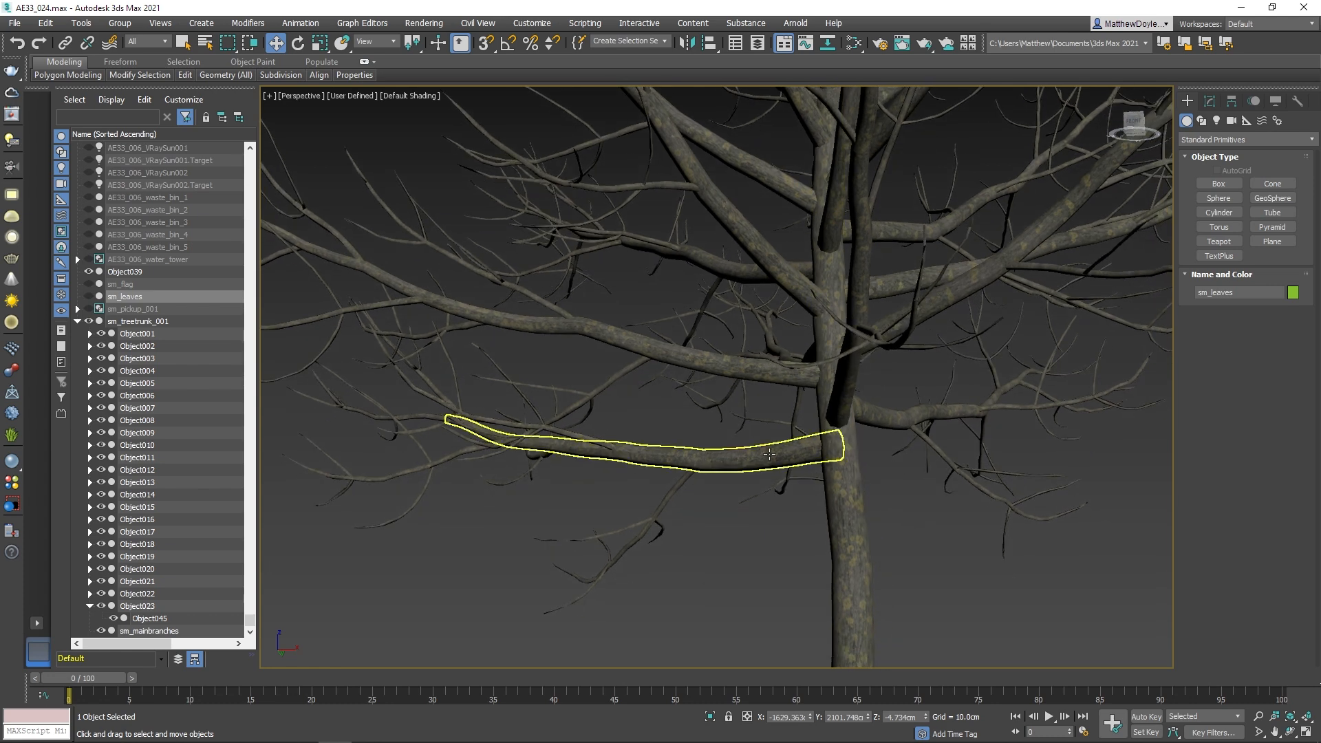
click(770, 454)
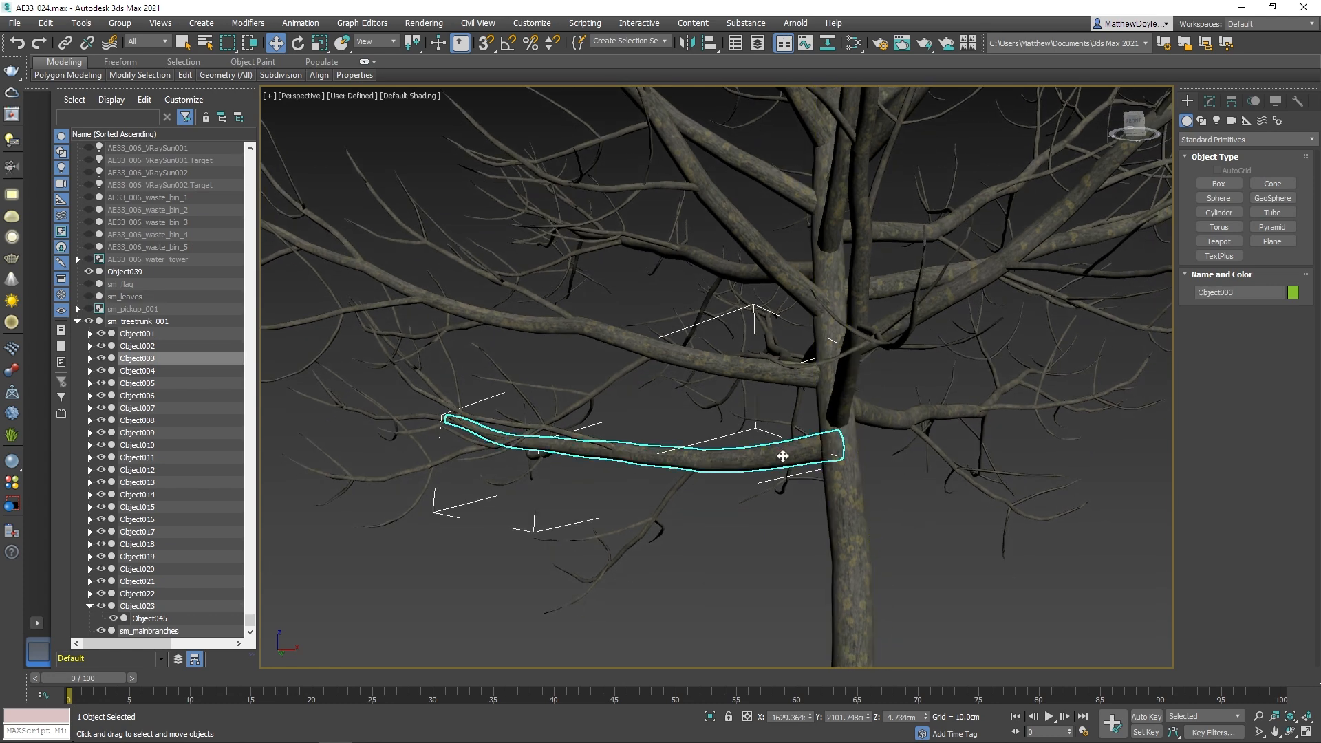
Link the lowest main branch, Object003, to the tree trunk as its parent.
click(65, 43)
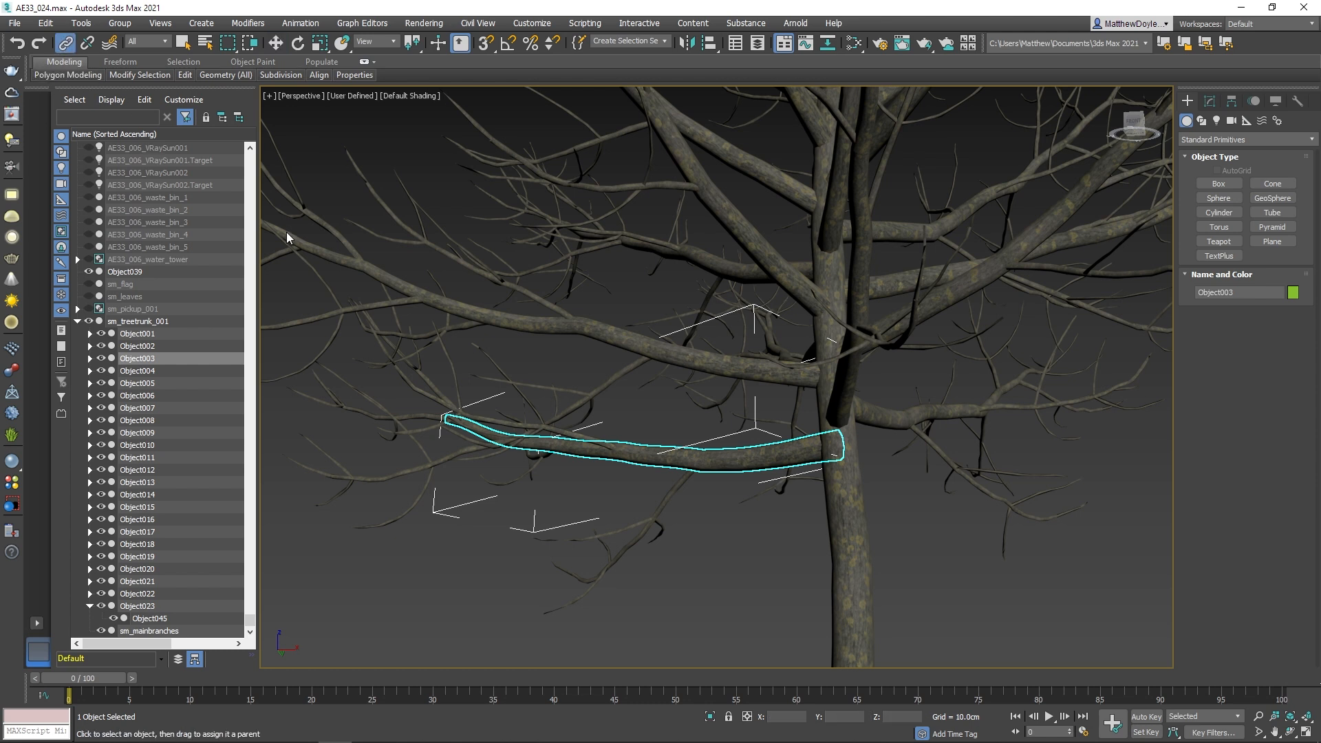
mouse_move(771, 459)
mouse_down()
mouse_move(746, 453)
mouse_move(727, 520)
mouse_move(841, 527)
mouse_up()
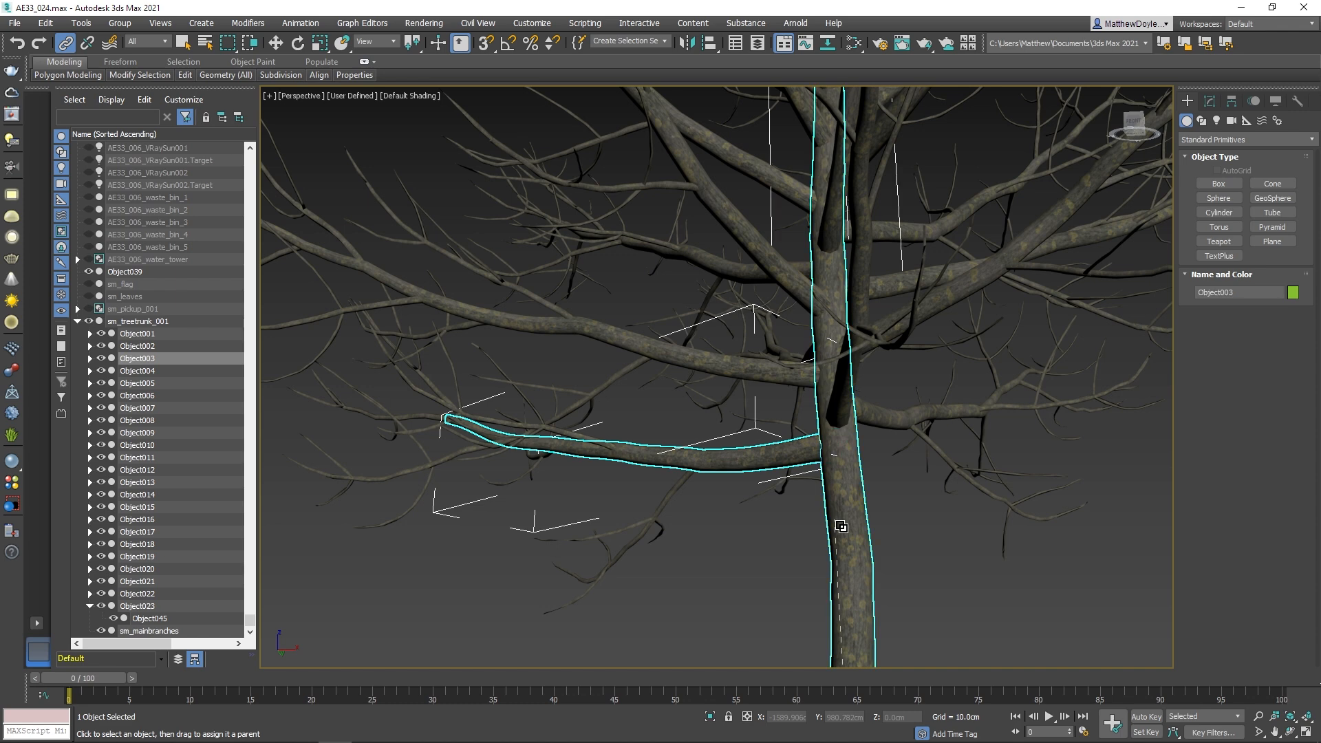
Process the selected object hierarchy with Pivot Painter, rendering pivot position and X vector textures on Texture Coordinate 2.
drag(622, 95, 375, 173)
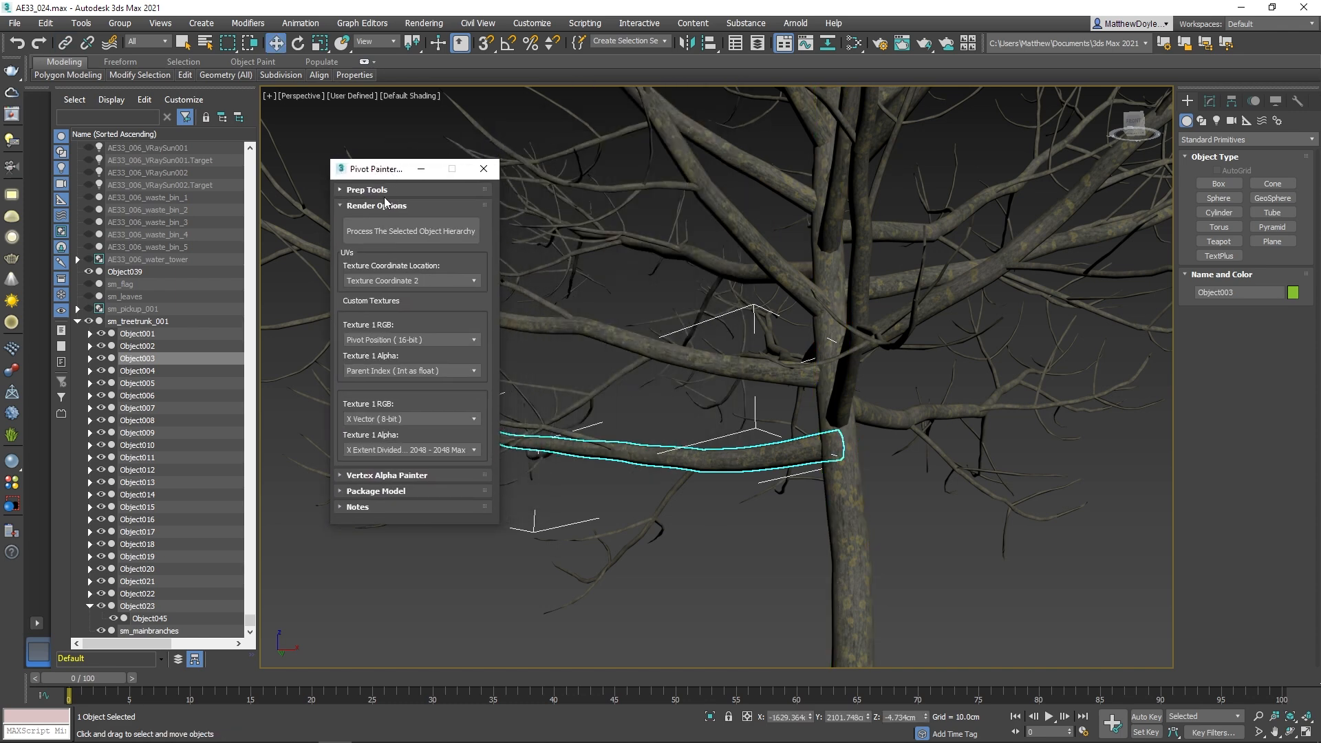
click(341, 191)
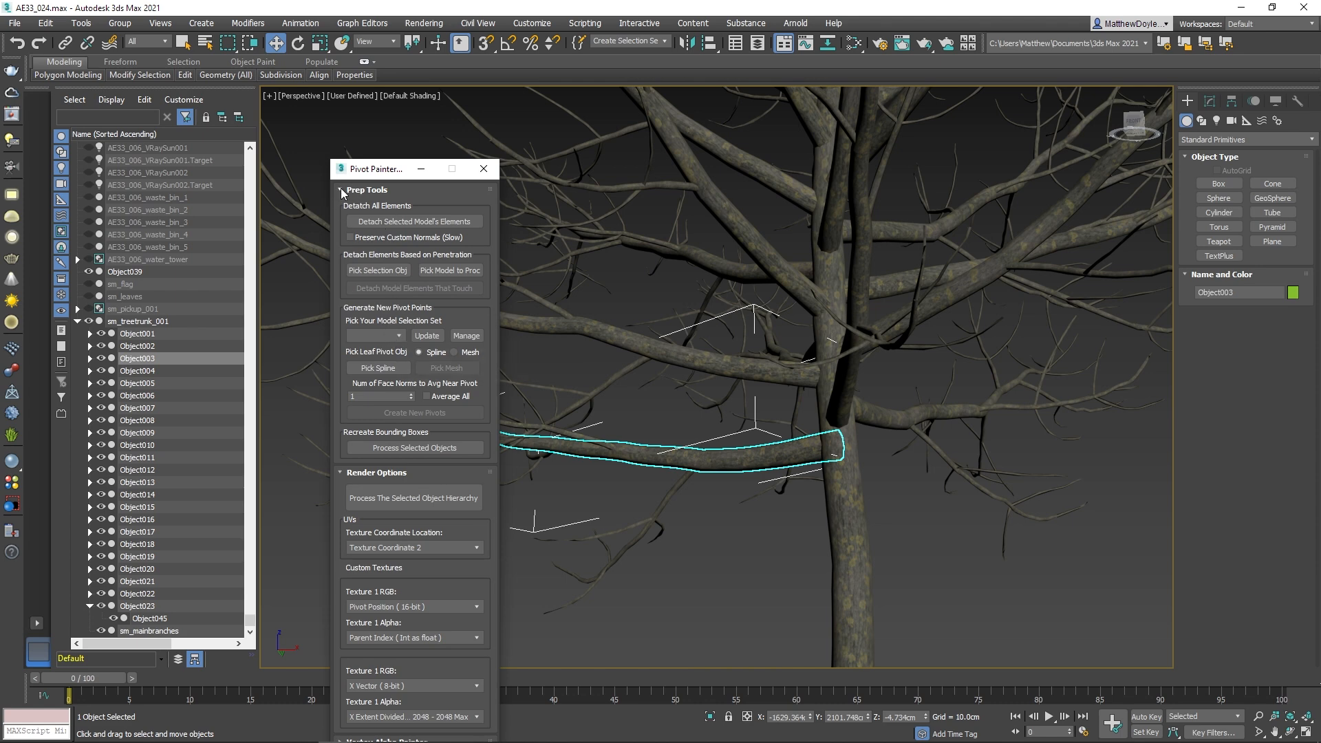
click(342, 190)
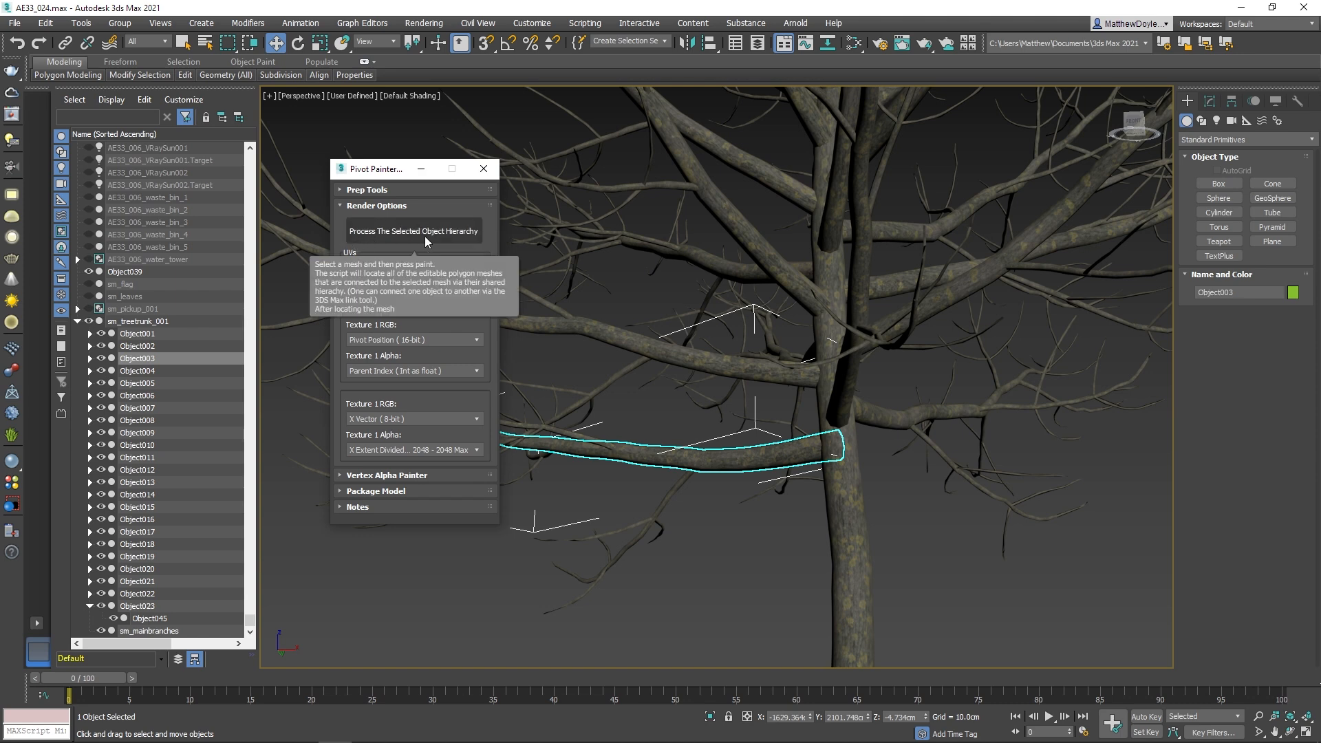
click(452, 233)
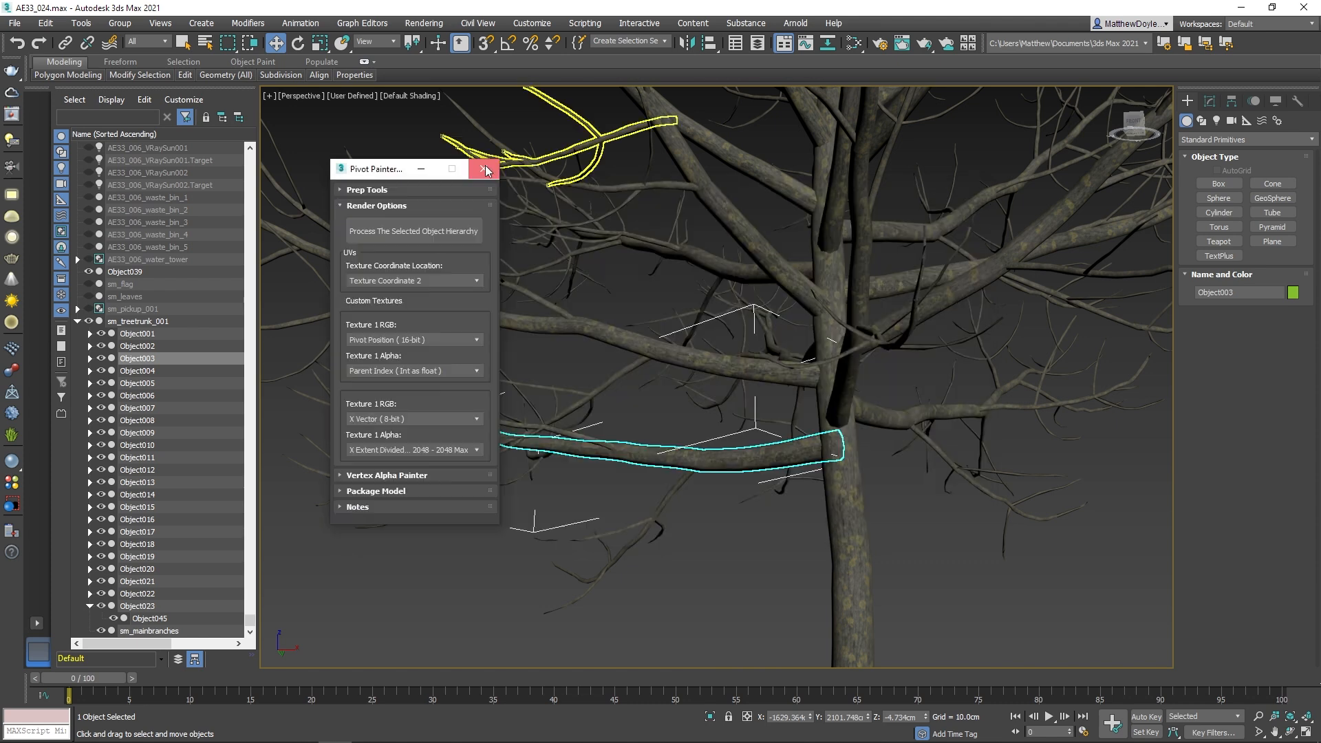
click(484, 168)
Select the trunk and all branches and export only the selection as the FBX file tree in the tree folder.
scroll(674, 527, down, 10)
drag(492, 119, 887, 621)
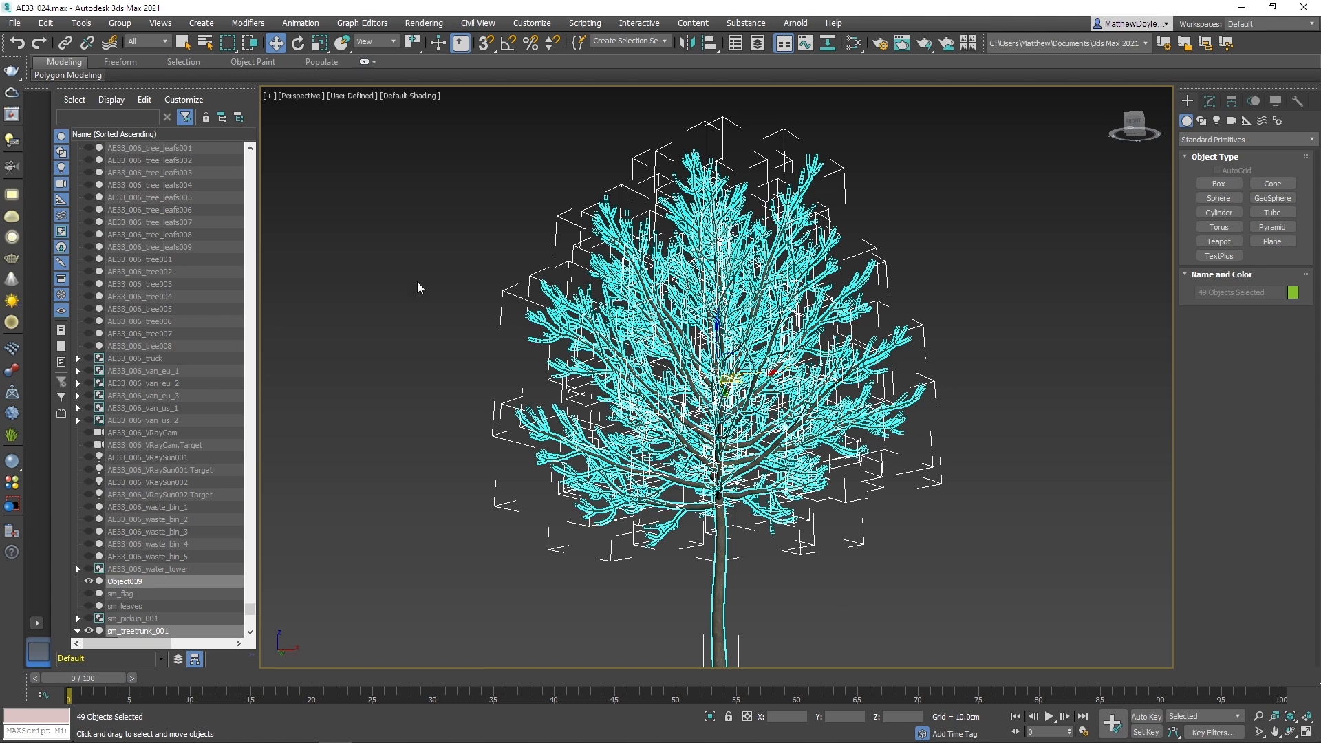
click(18, 25)
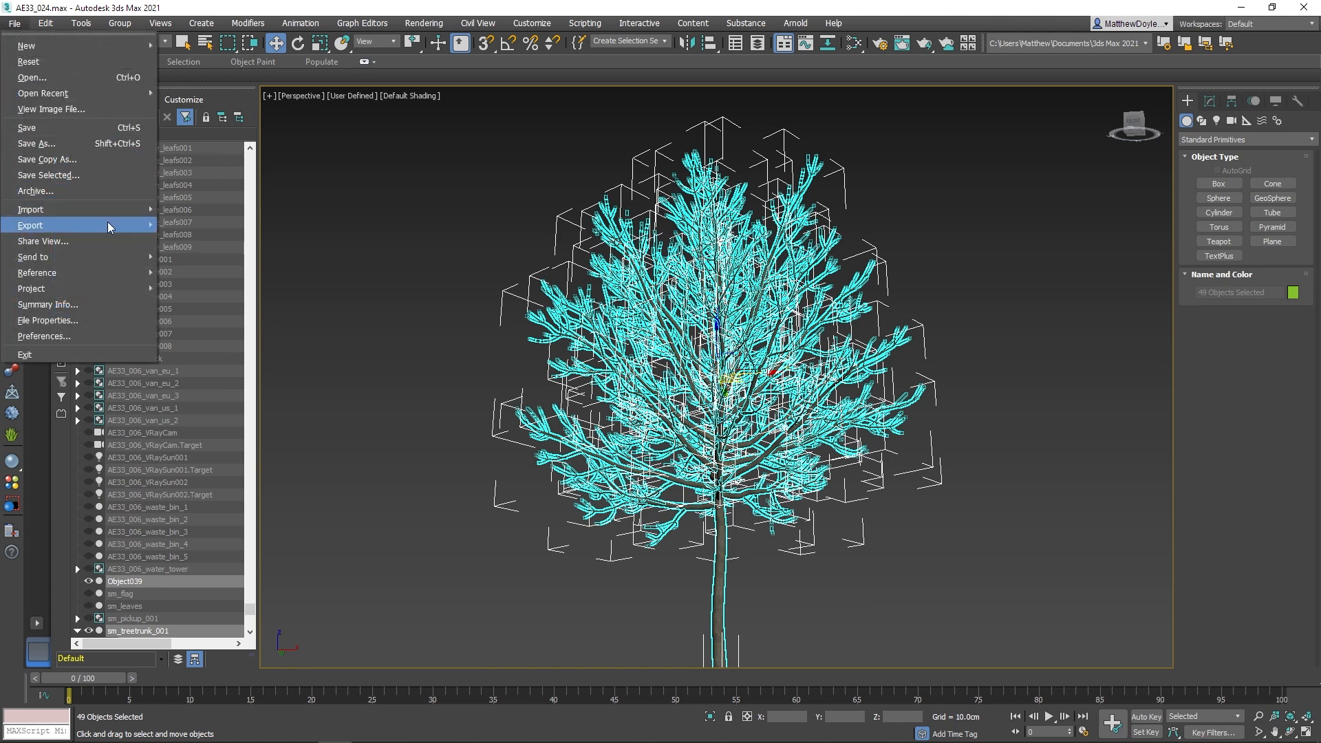
mouse_move(106, 226)
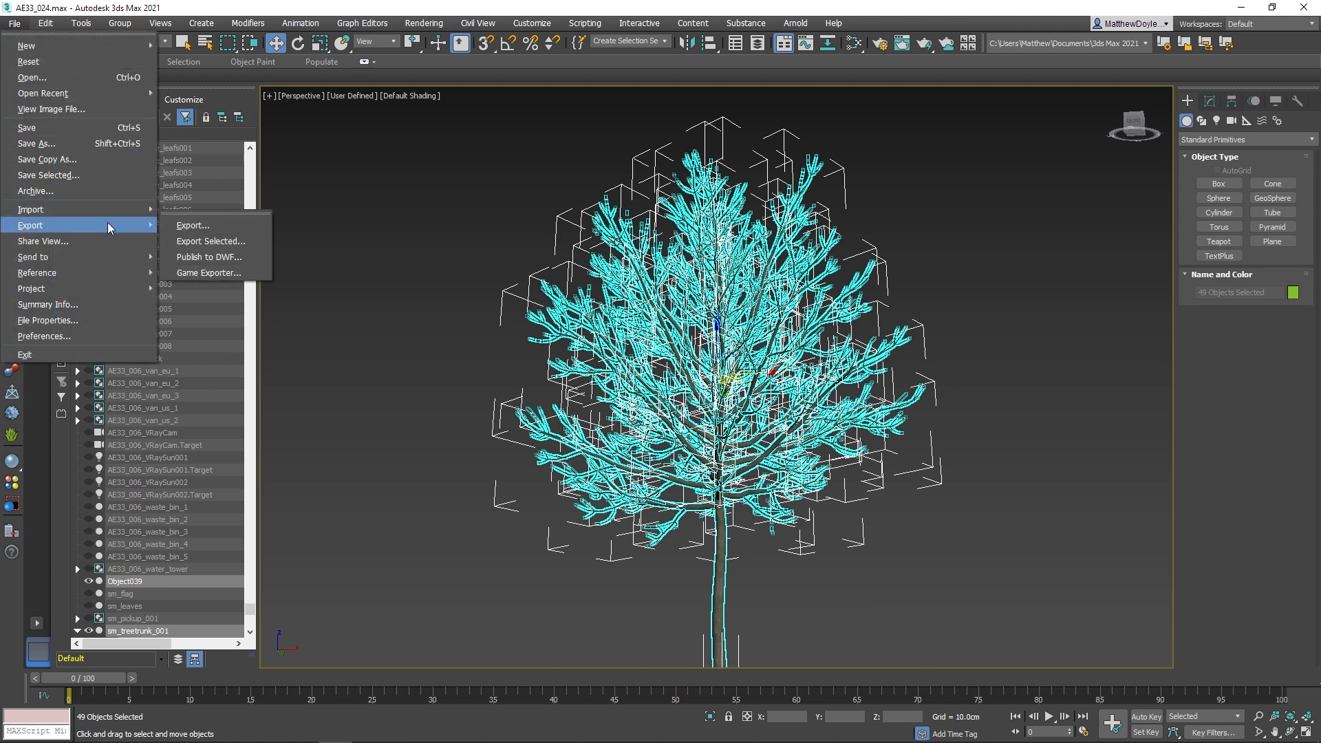
click(211, 241)
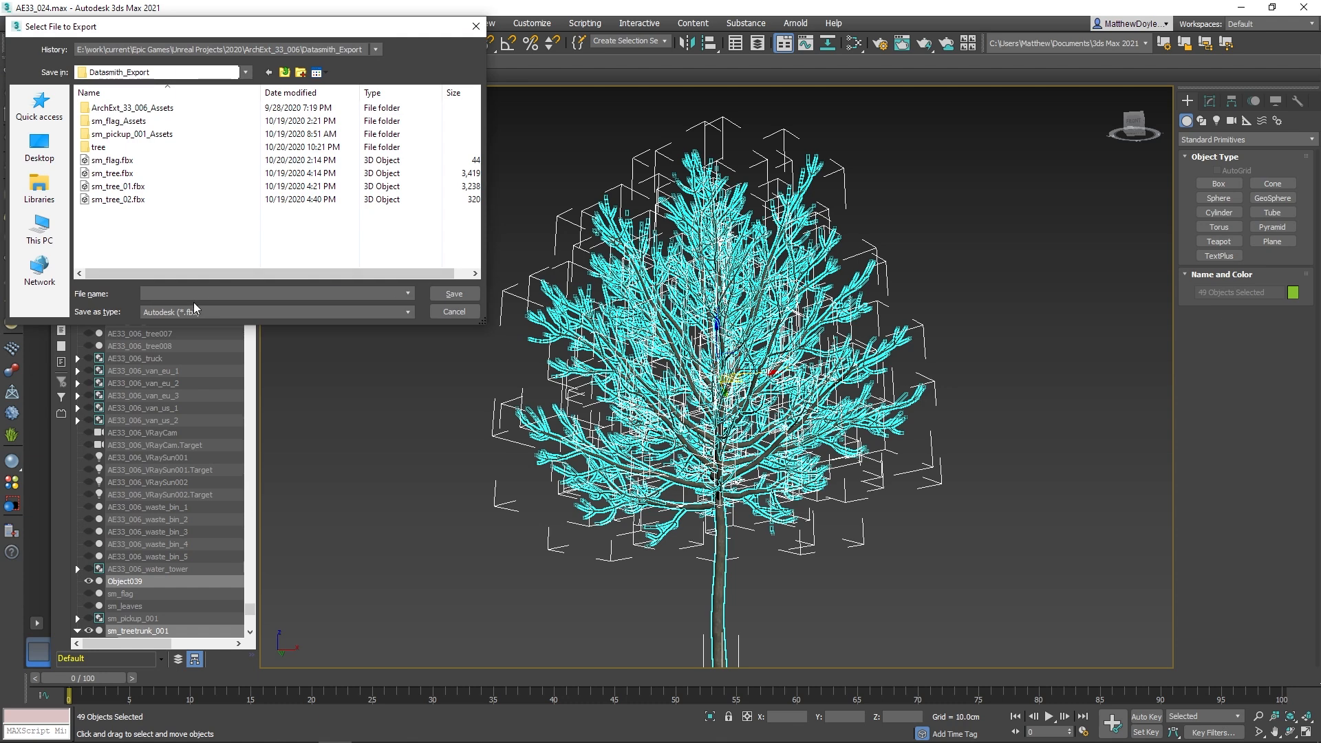
text(tree)
double_click(99, 147)
click(454, 294)
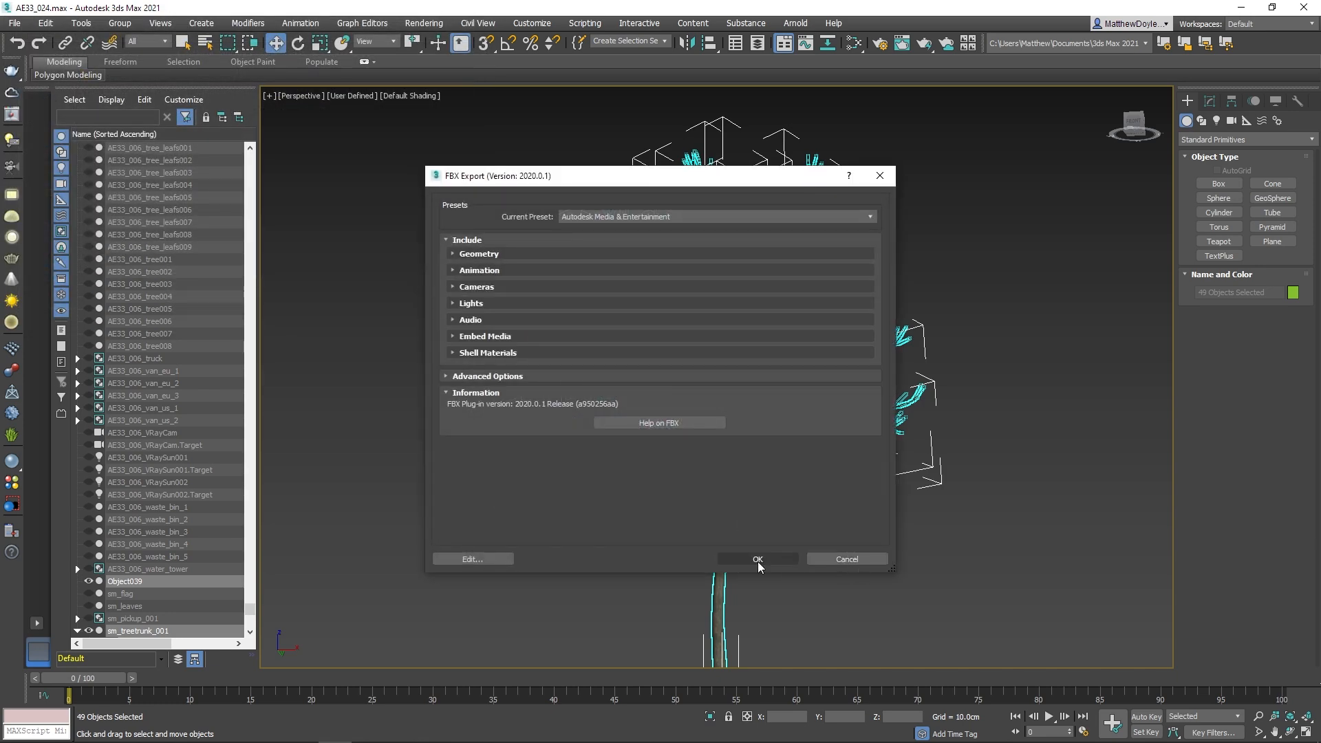
click(756, 560)
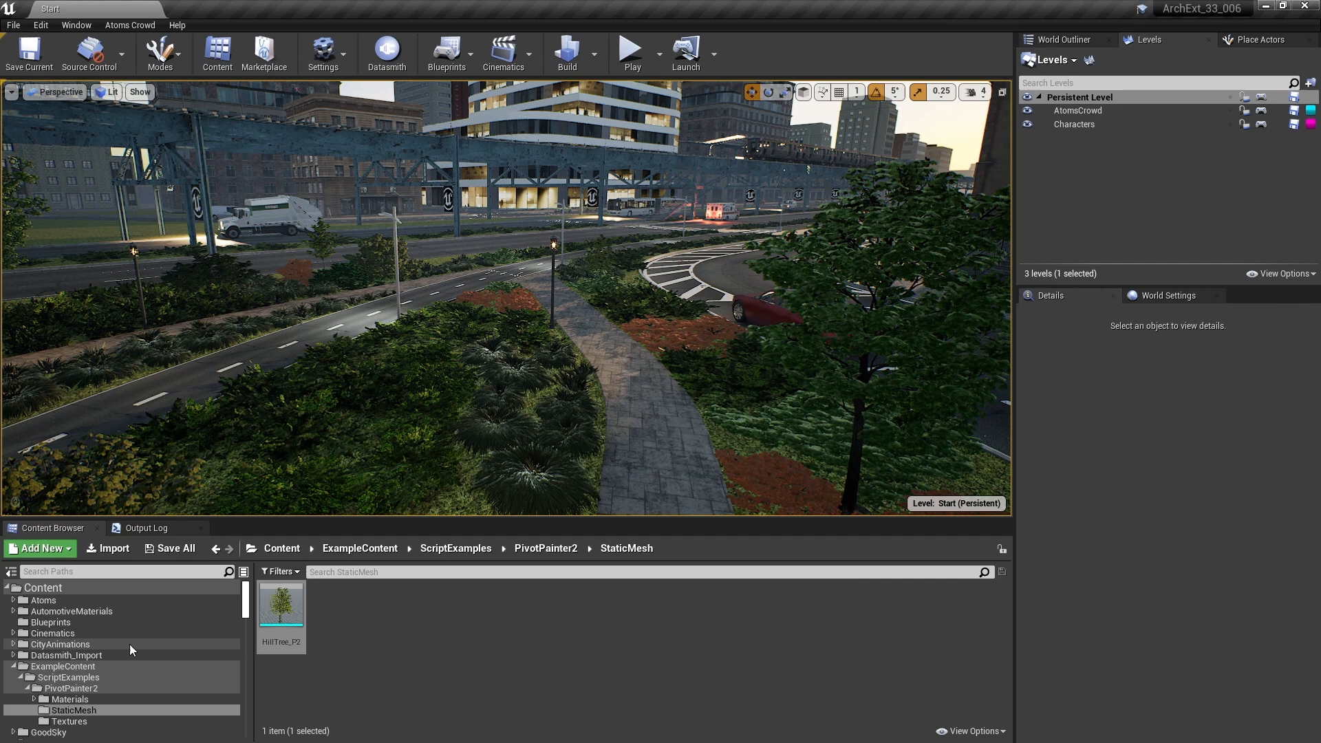
Switch to Unreal and import the sm_treetrunk_001 pivot position EXR and X vector TGA textures into the Content folder.
click(45, 588)
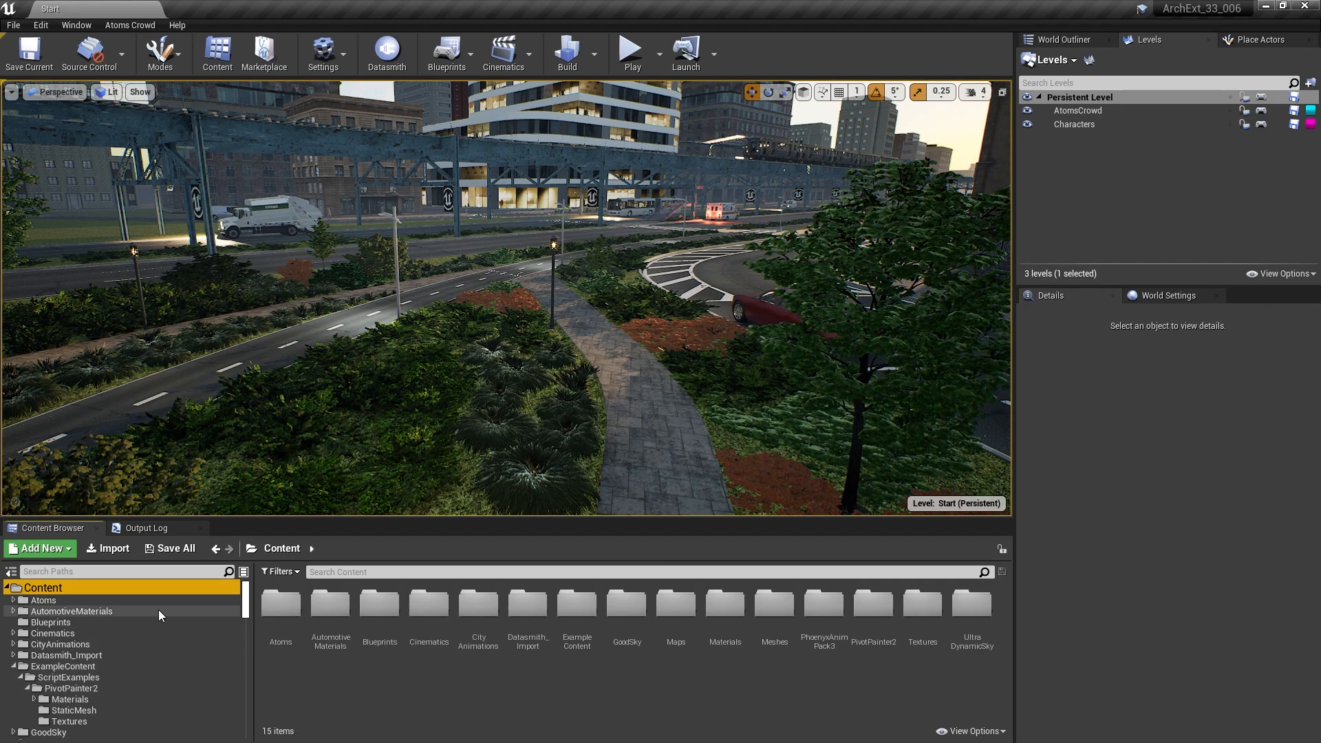
click(112, 545)
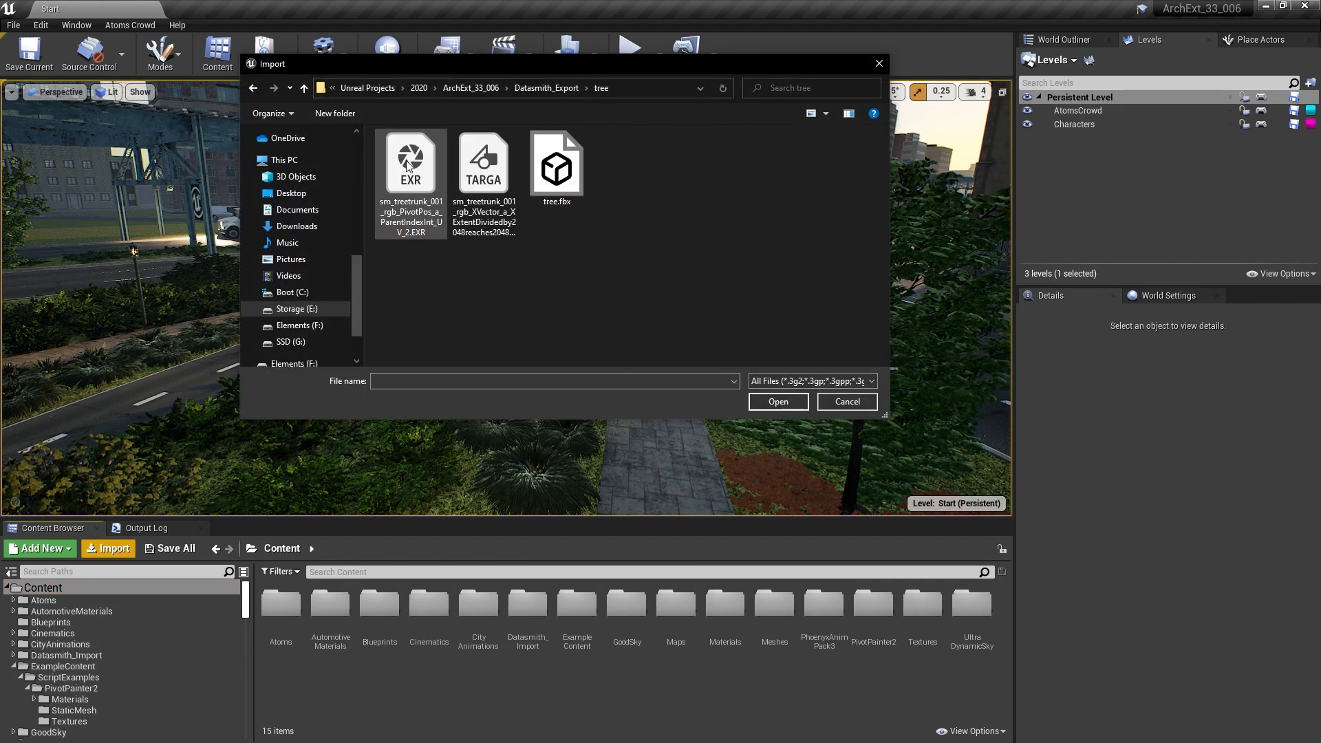
click(411, 182)
ctrl+click(479, 219)
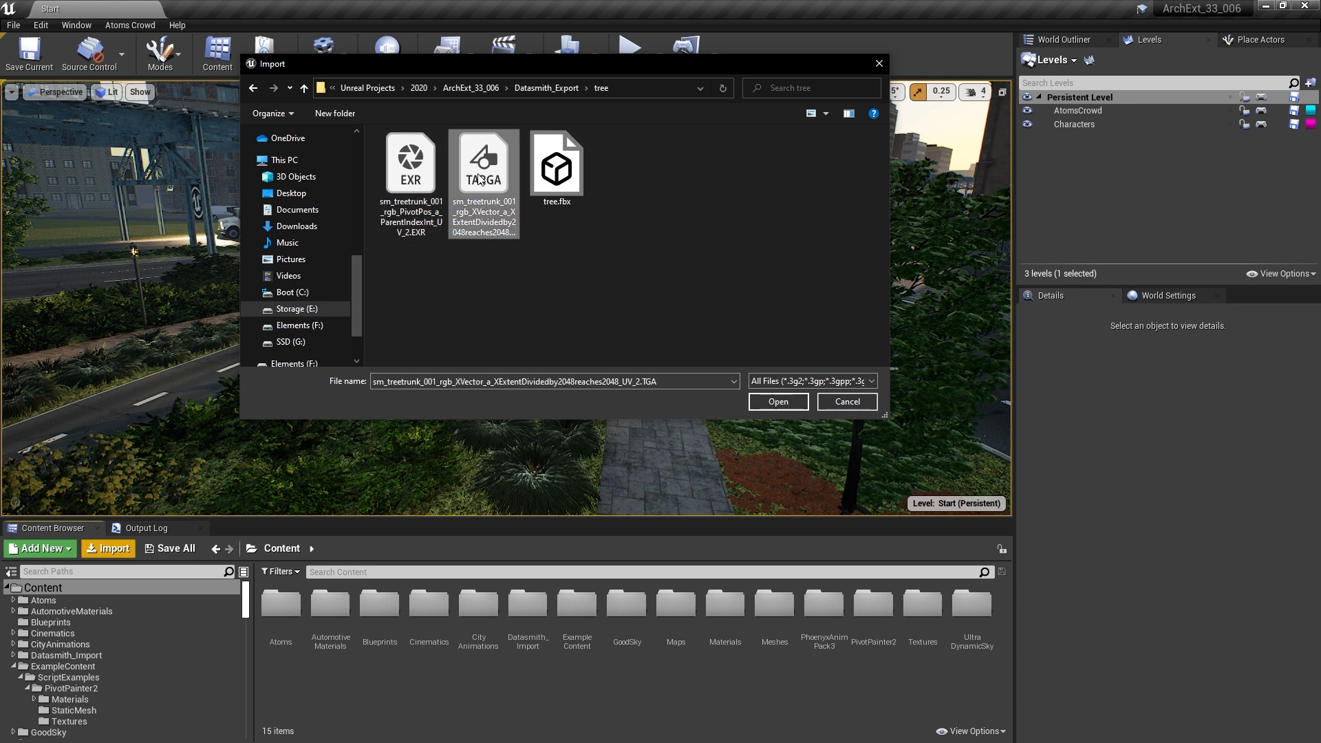
shift+click(408, 177)
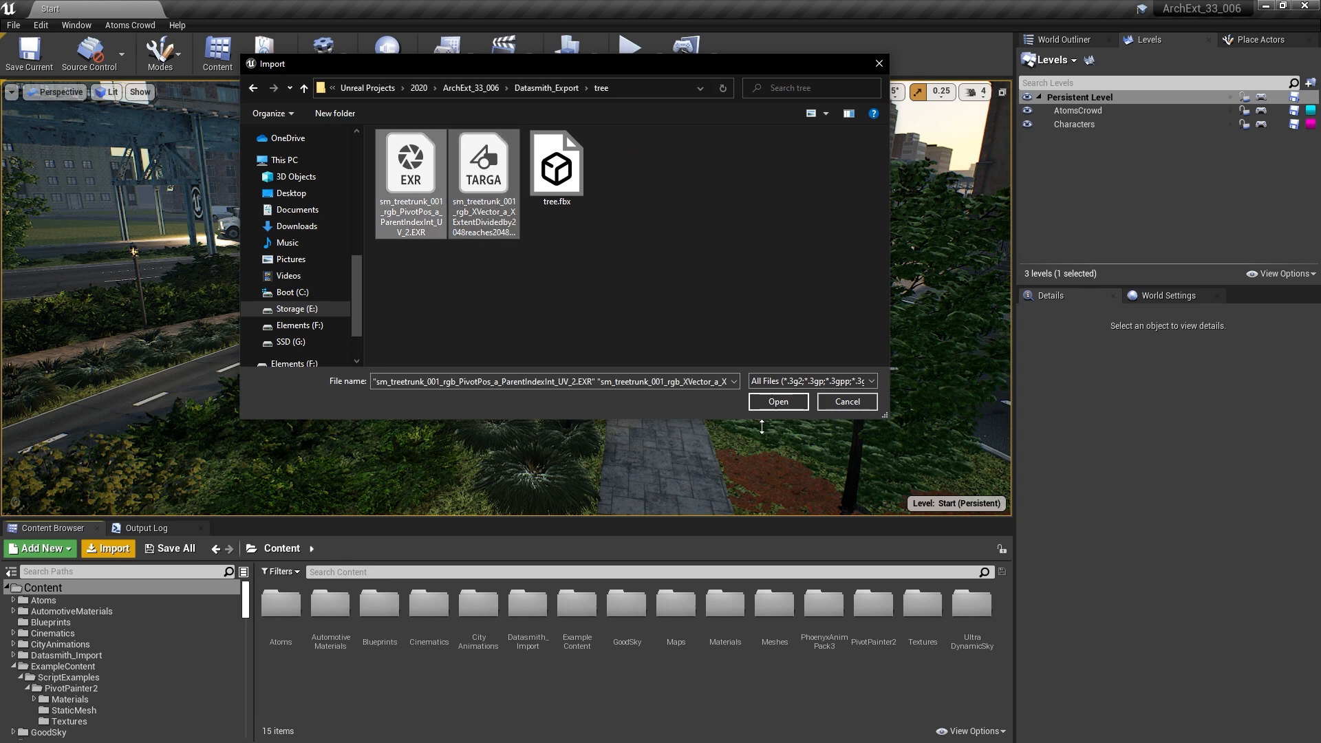
click(778, 404)
Import tree.fbx into the Content folder.
click(108, 548)
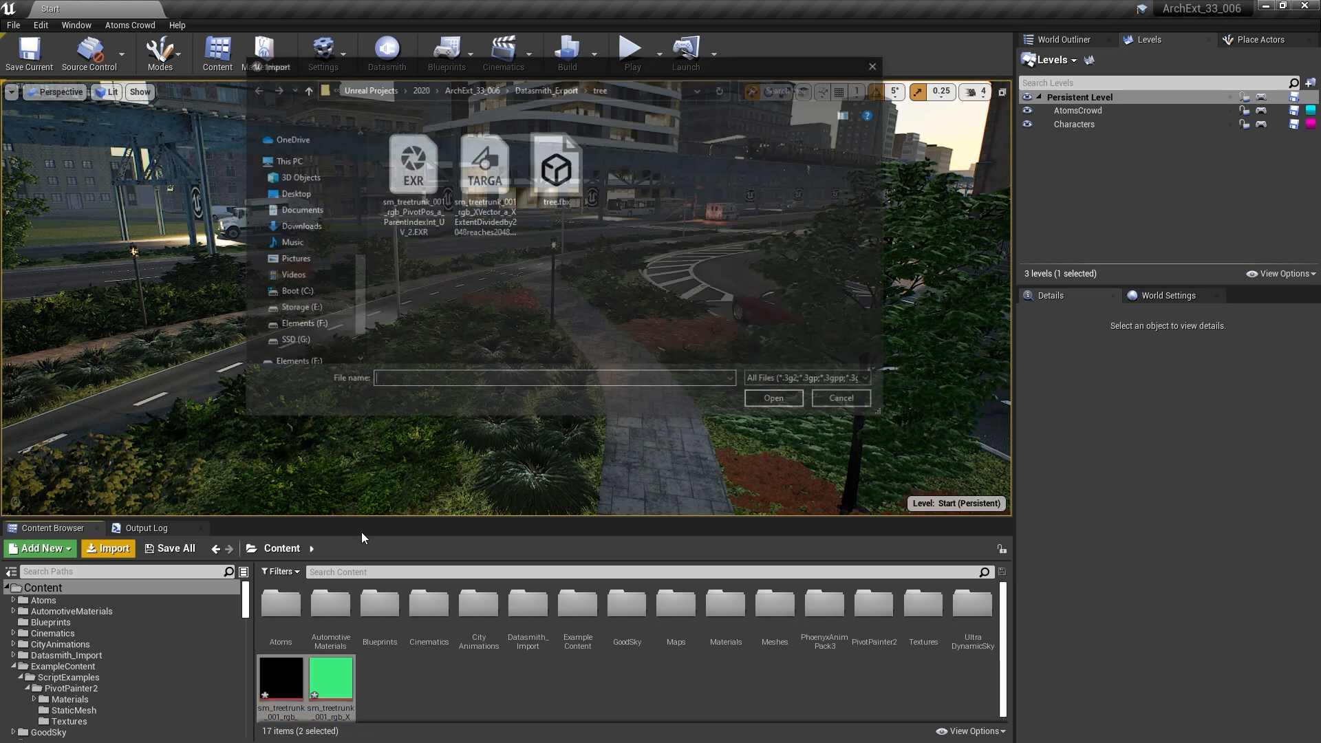
double_click(554, 164)
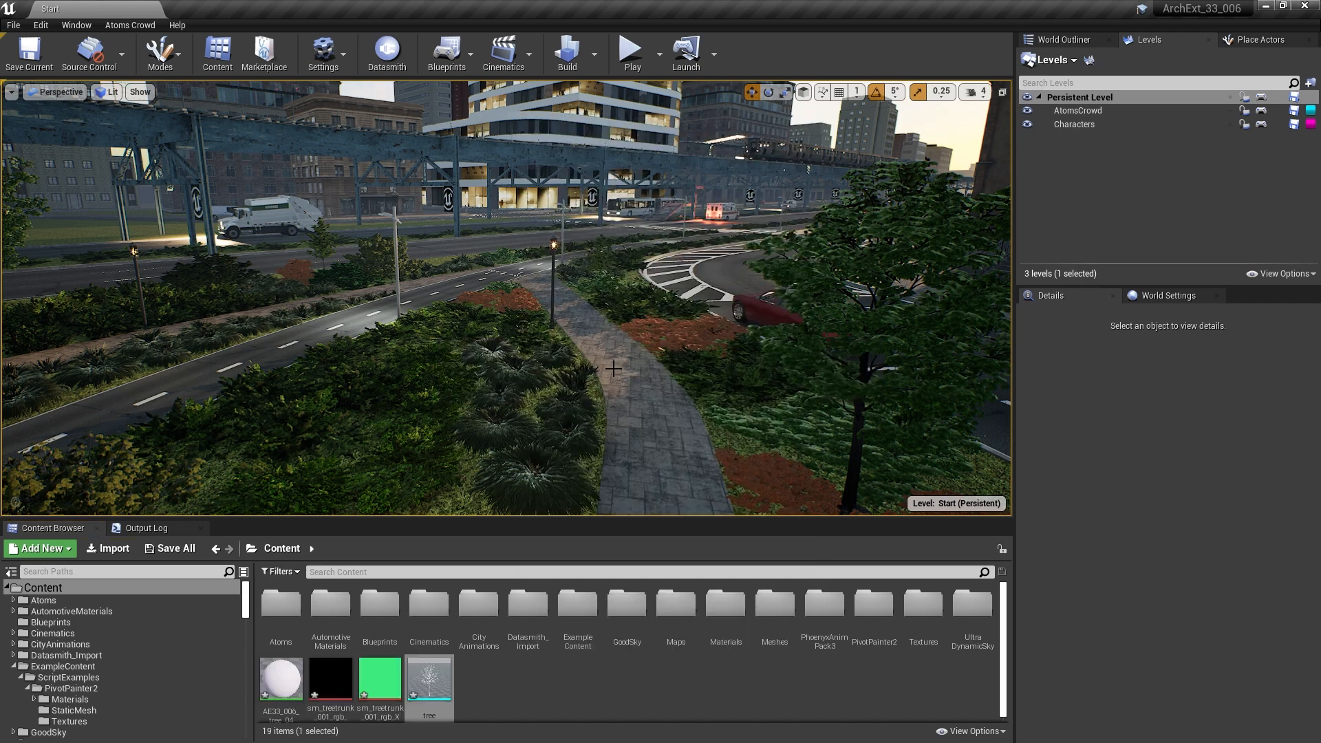
mouse_move(613, 368)
right_down()
mouse_move(619, 394)
mouse_move(650, 405)
mouse_move(592, 371)
right_up()
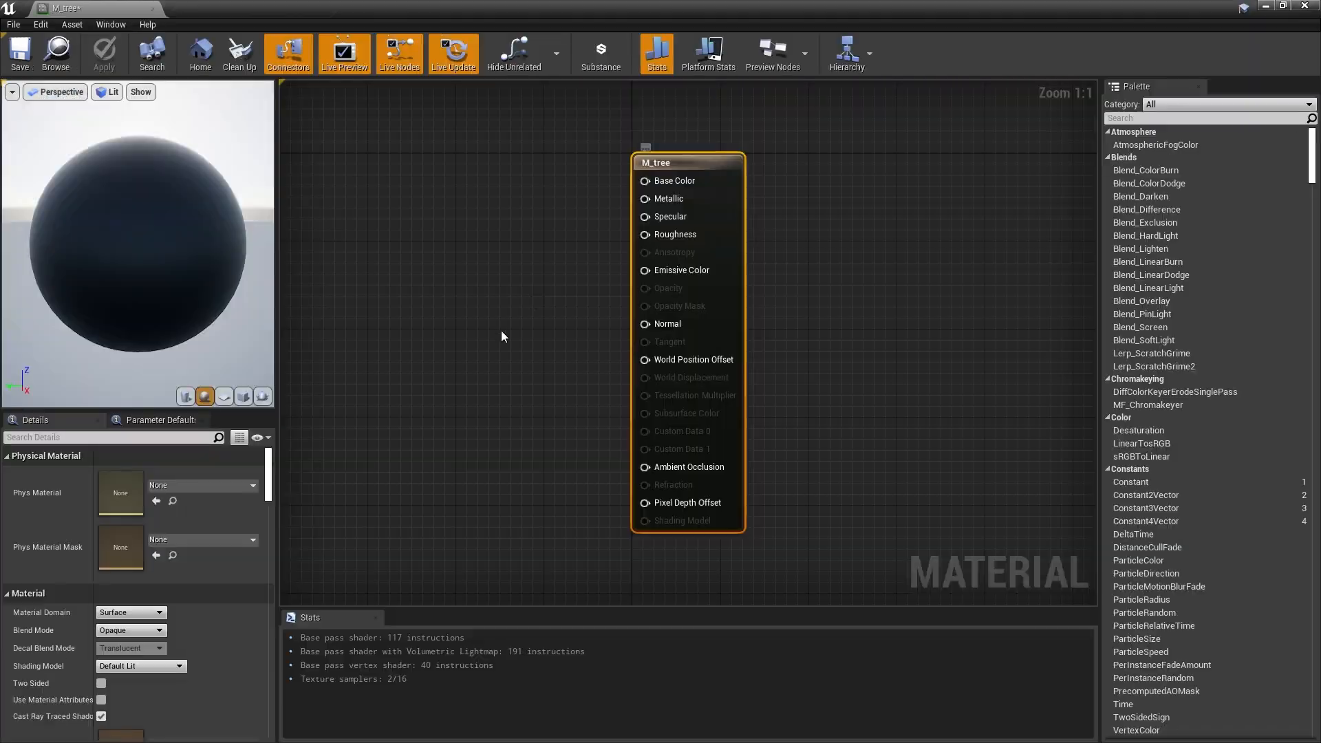
Enable Use Material Attributes on the M_tree material and add a MakeMaterialAttributes node beside the output node.
click(503, 337)
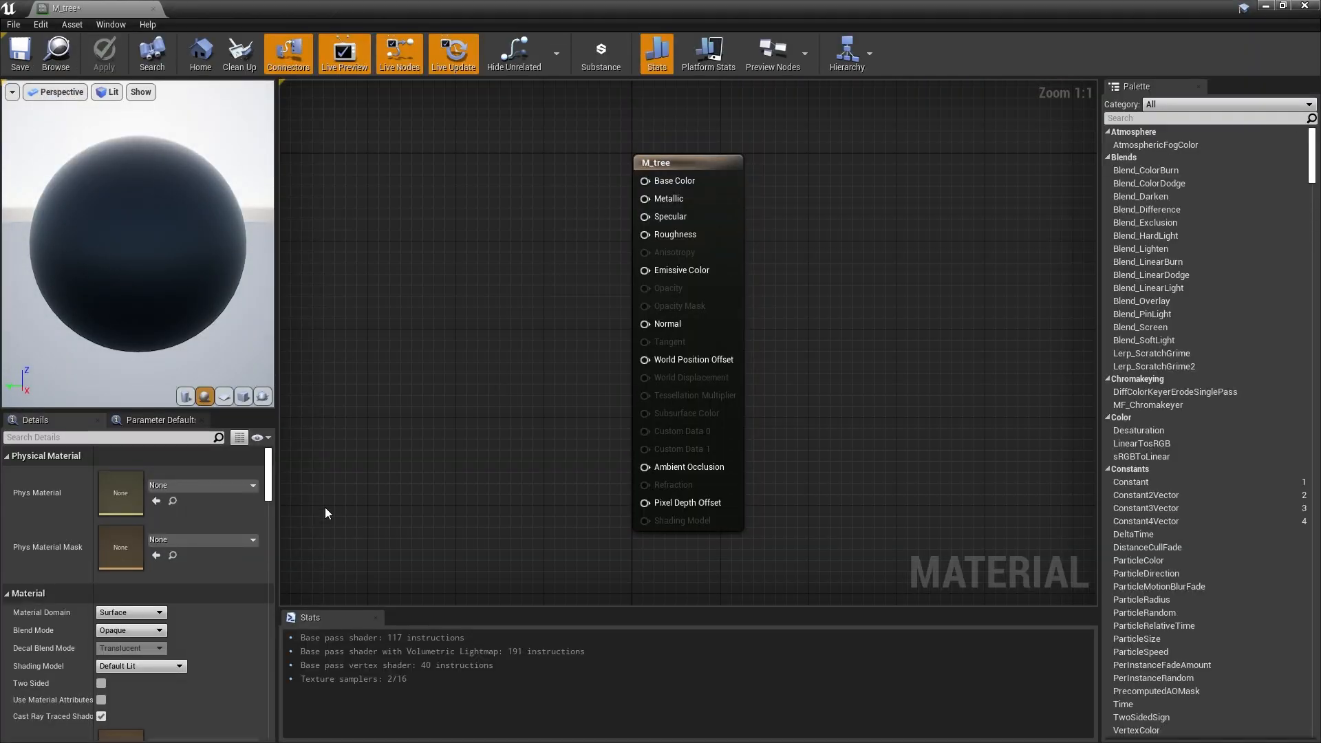
click(101, 700)
right_click(656, 301)
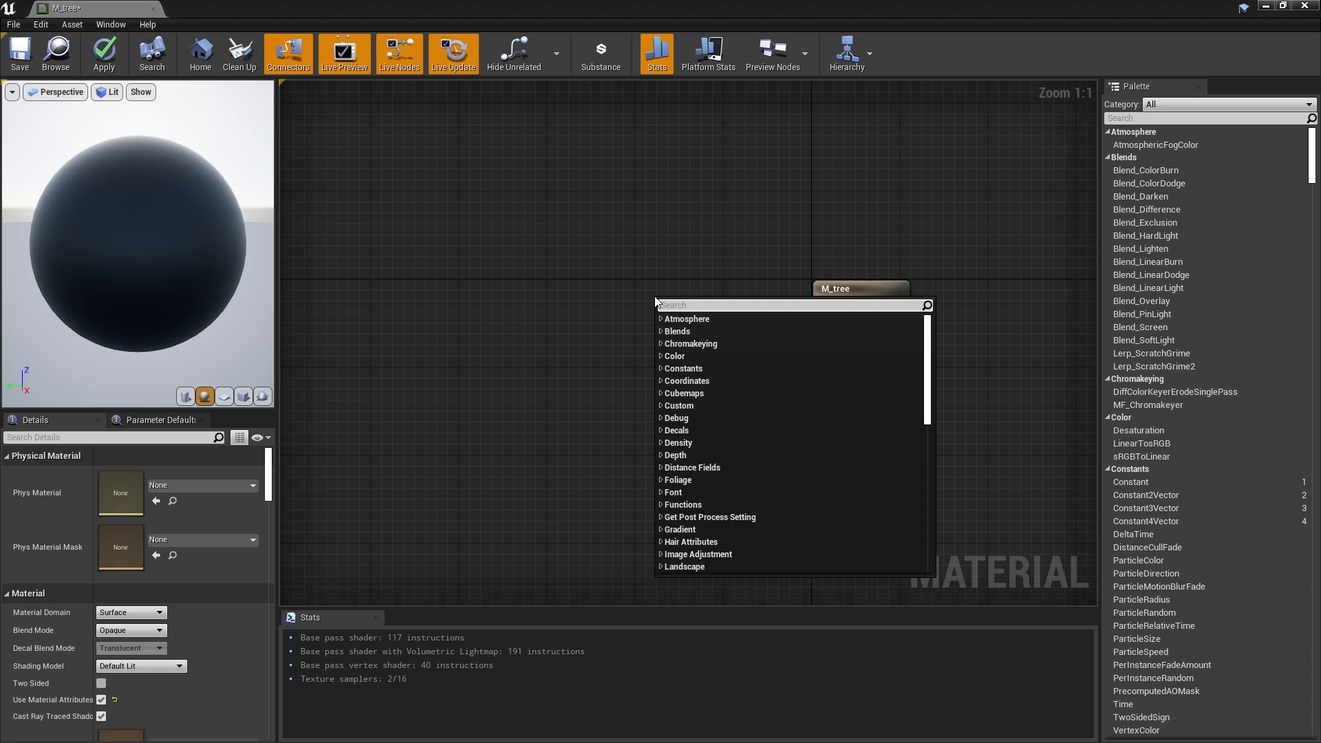
text(mat)
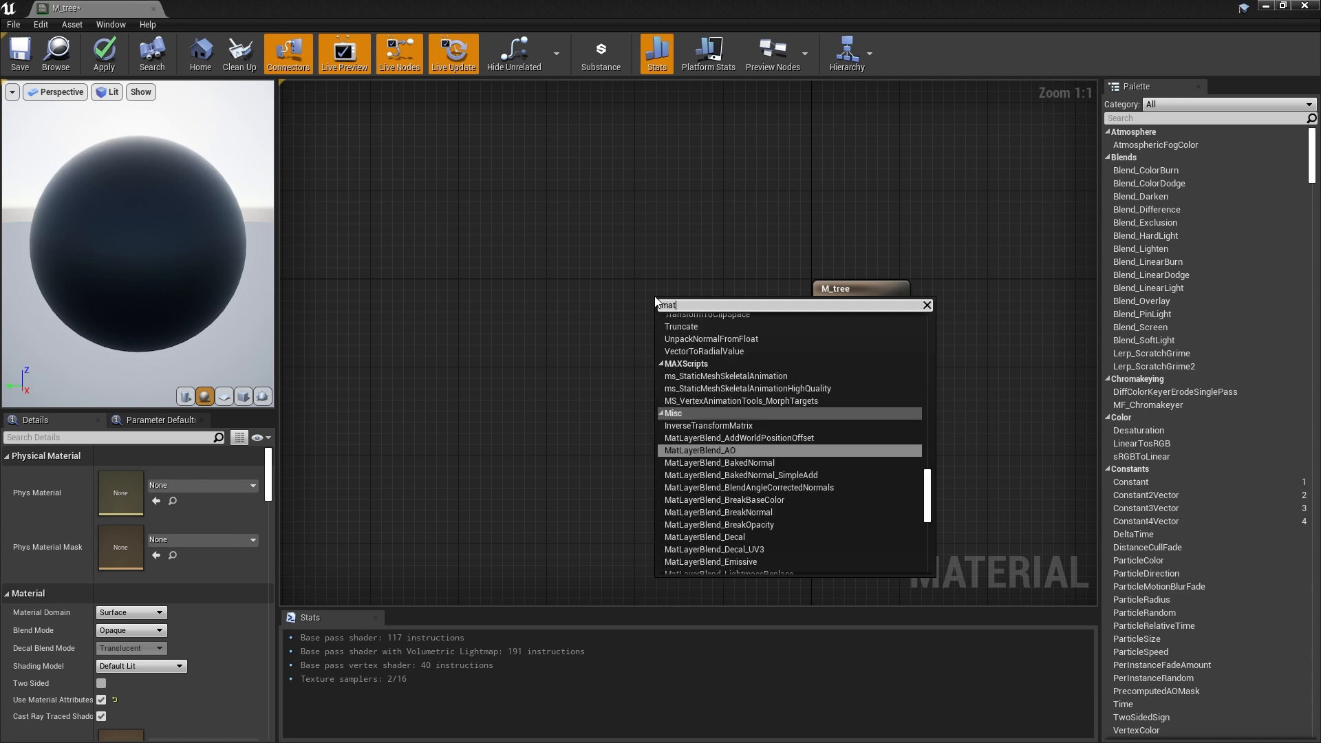
text(erial attributes)
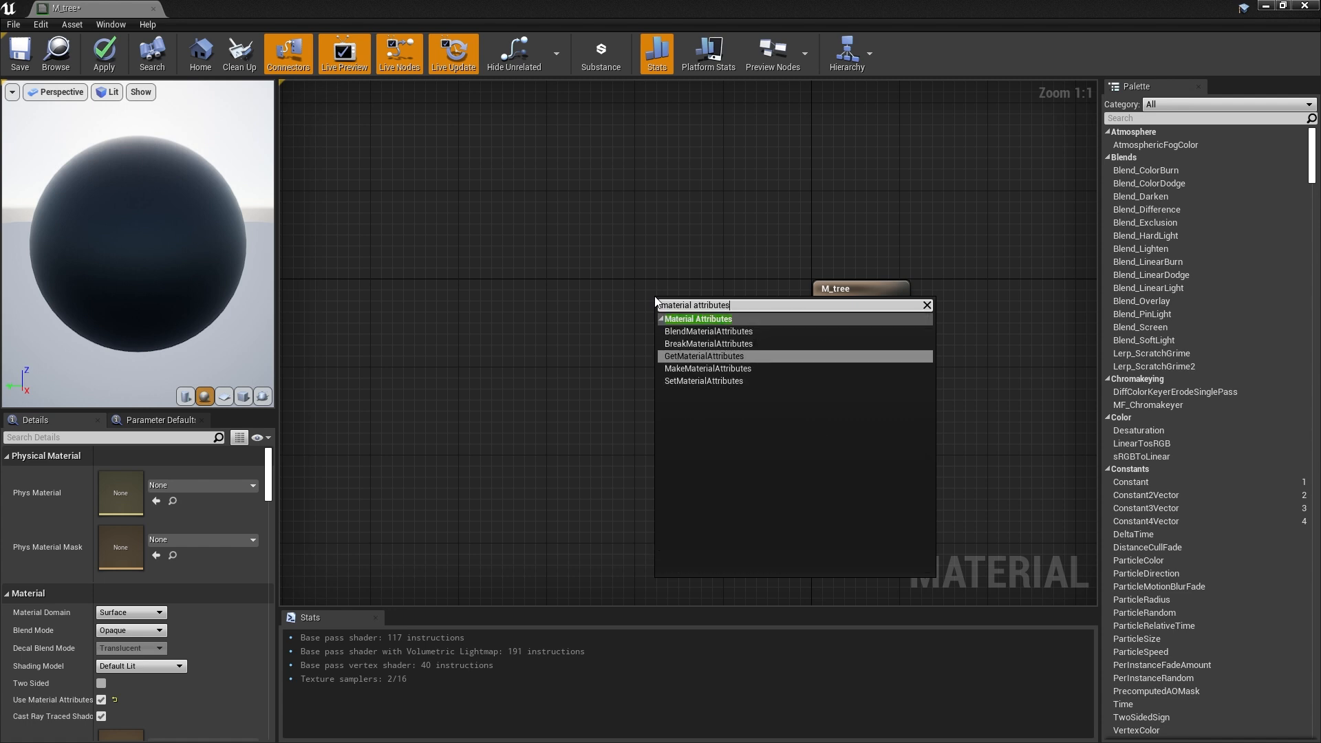
click(705, 369)
drag(705, 370, 612, 301)
Add a PivotPainter2FoliageShader node fed by the MakeMaterialAttributes output and place it above the M_tree output node.
drag(675, 253, 733, 255)
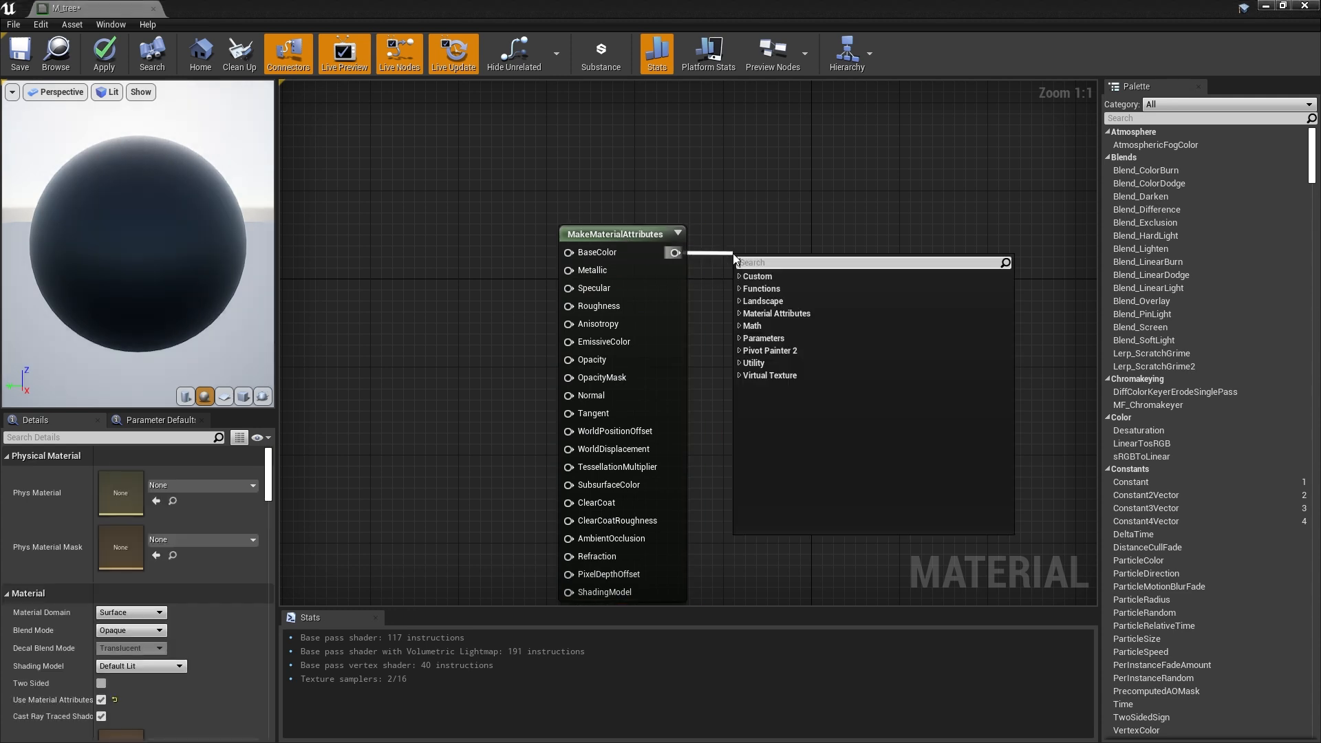
text(pivot)
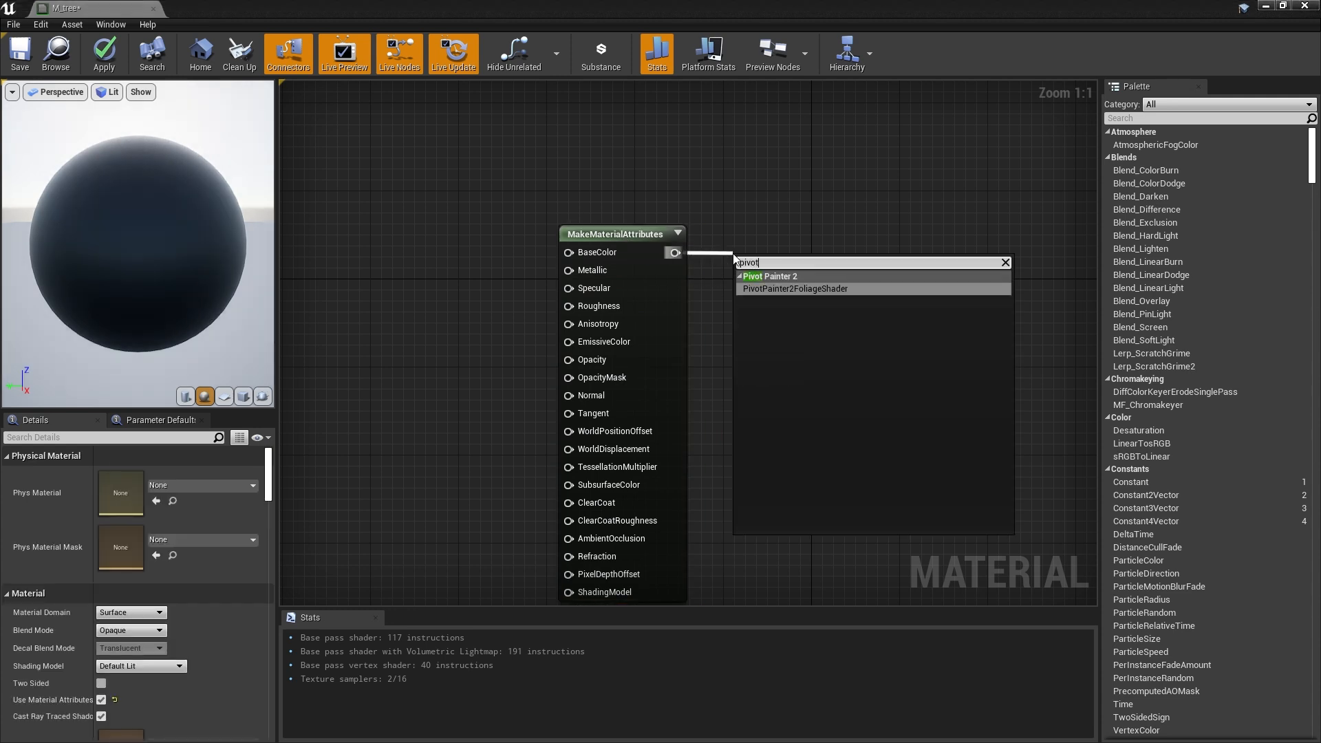
click(783, 289)
drag(861, 262, 840, 200)
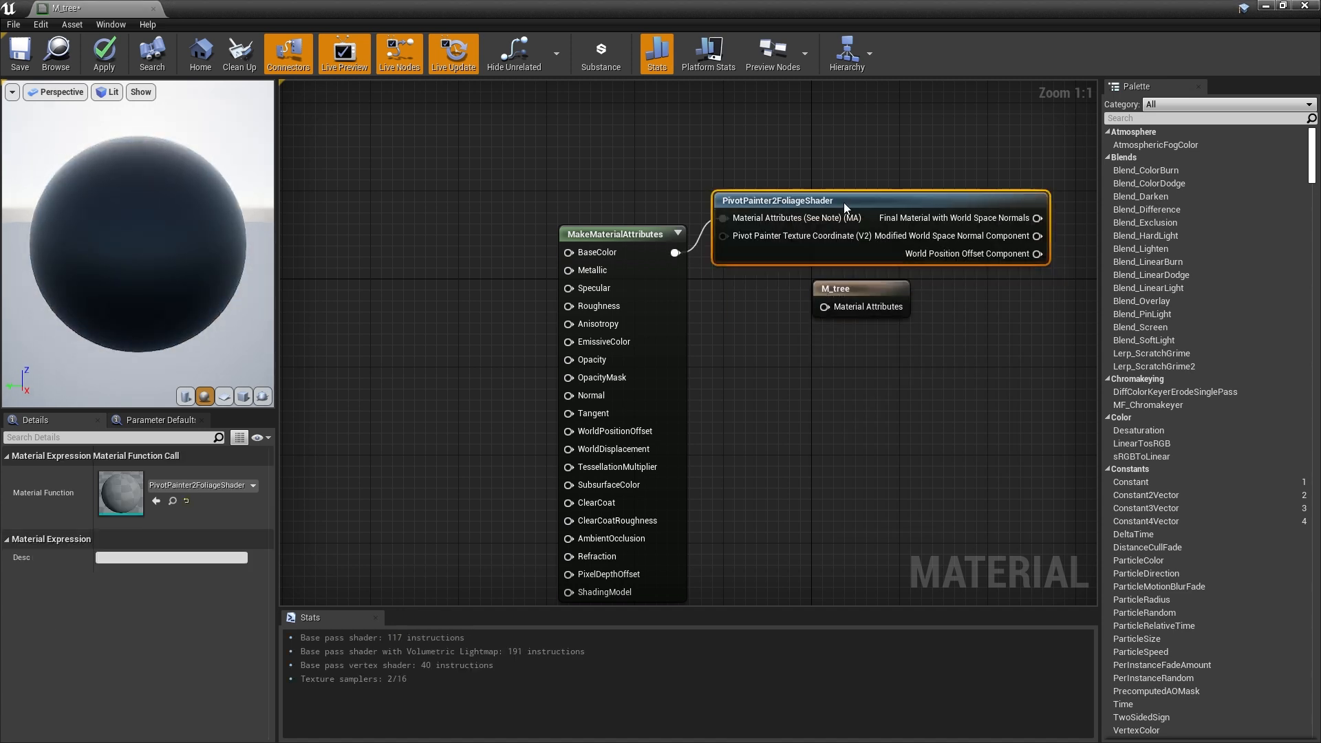
Place the M_tree node after the foliage shader and connect Final Material with World Space Normals to its Material Attributes.
drag(843, 294, 1020, 294)
right_drag(926, 305, 729, 336)
drag(823, 320, 921, 265)
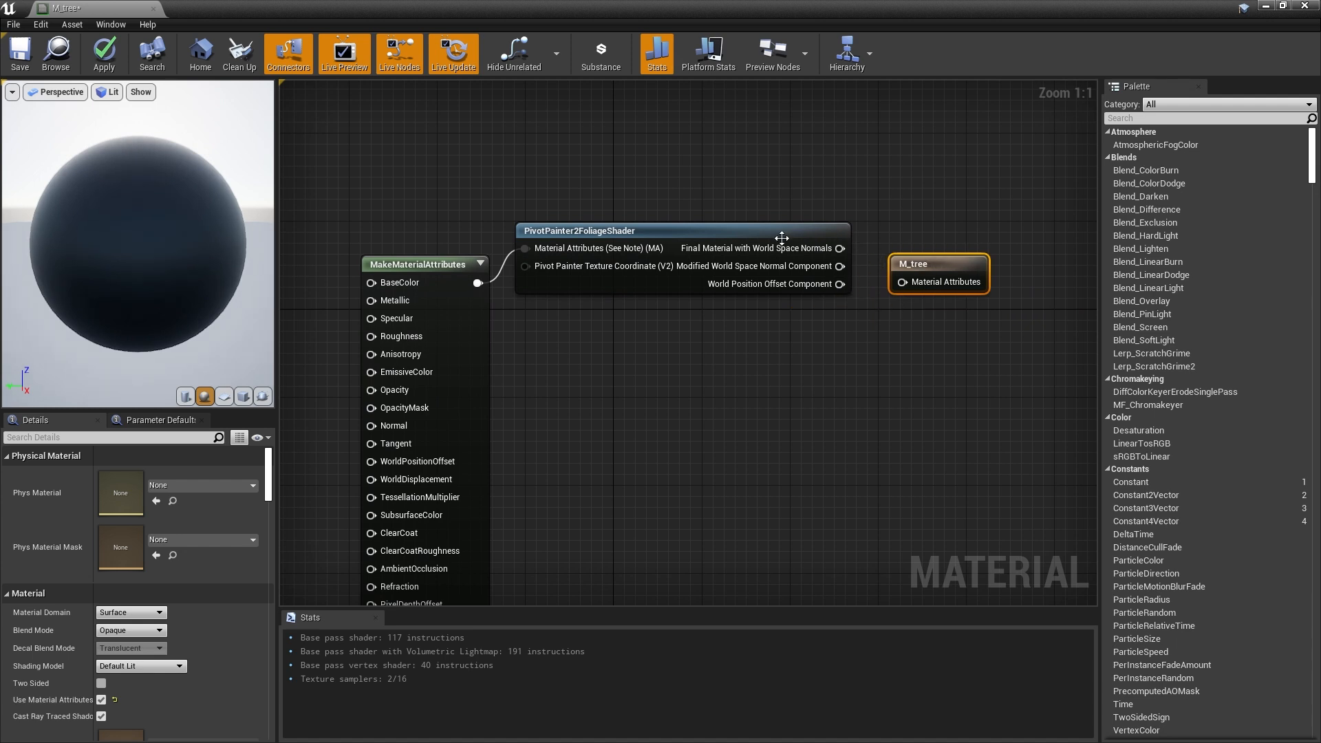
drag(840, 248, 901, 283)
right_drag(392, 279, 651, 203)
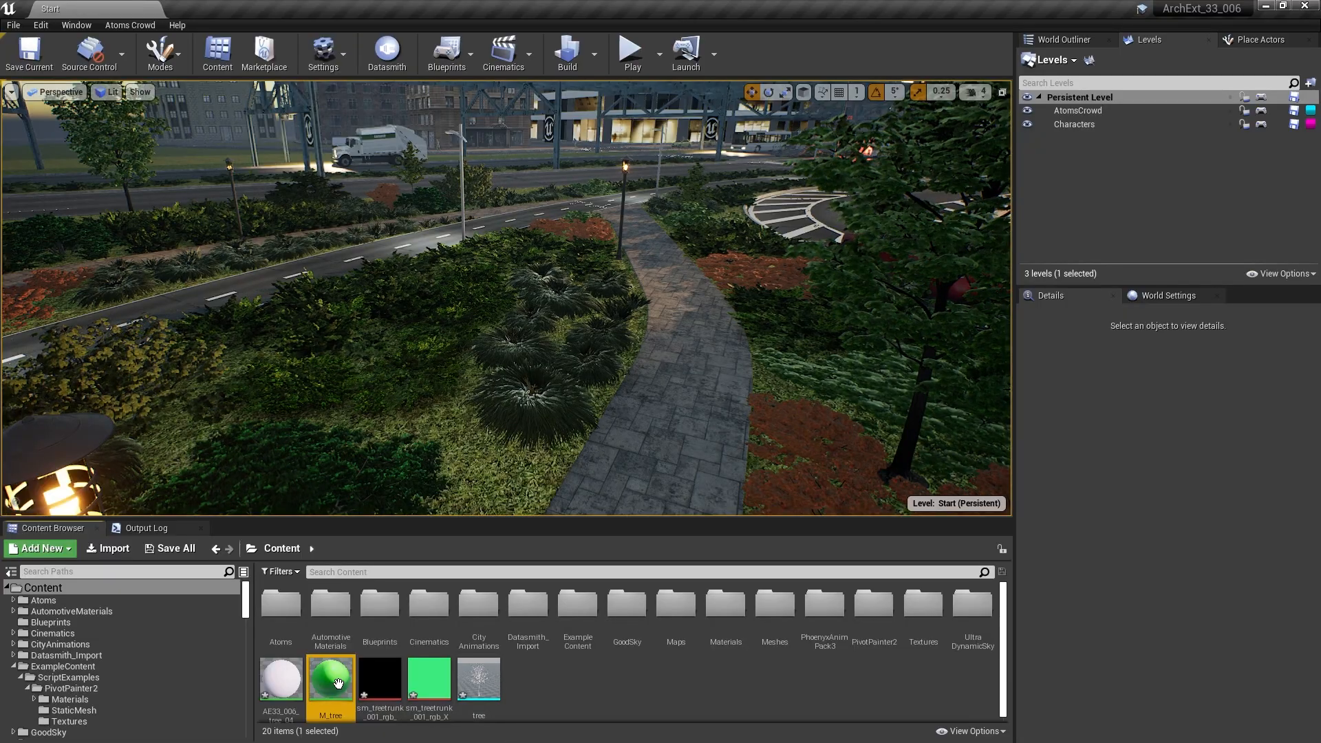
Create a material instance of M_tree and turn on Animate Level 1 under Wind Setting 1.
right_click(338, 683)
click(344, 678)
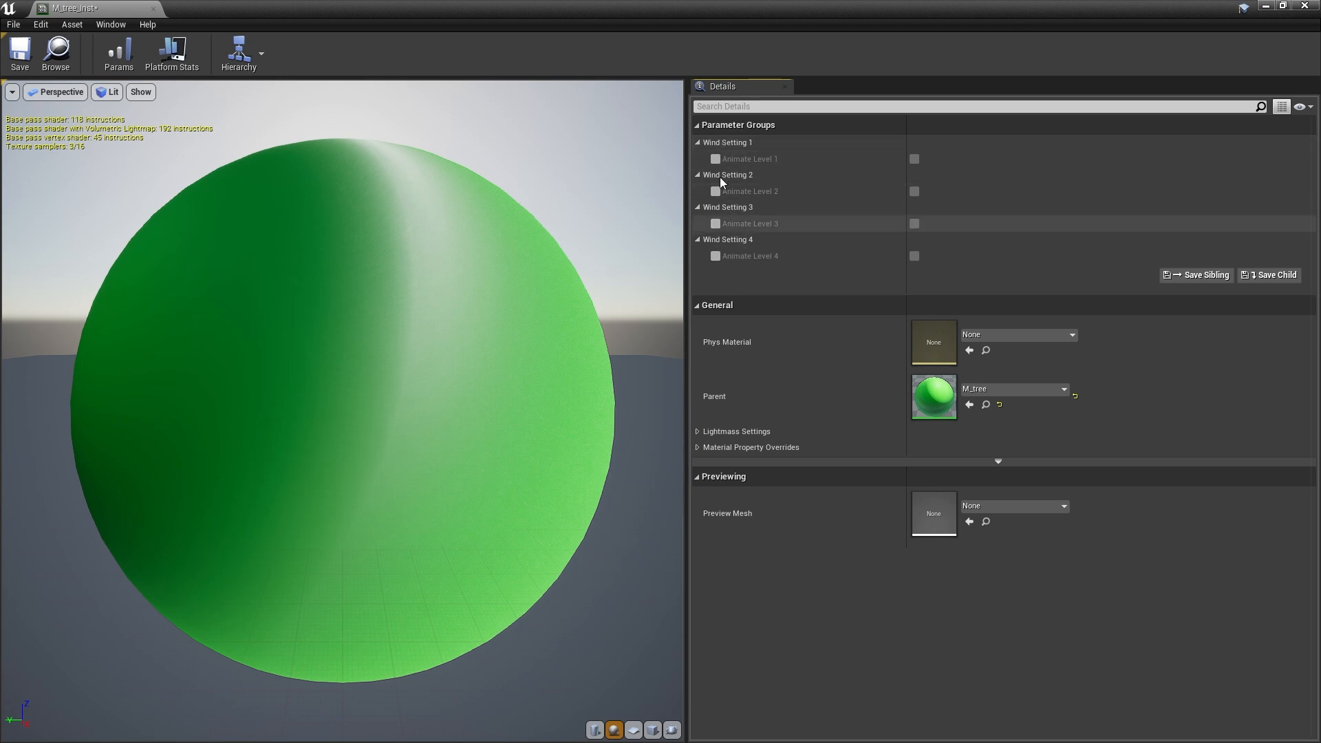
click(716, 159)
click(913, 158)
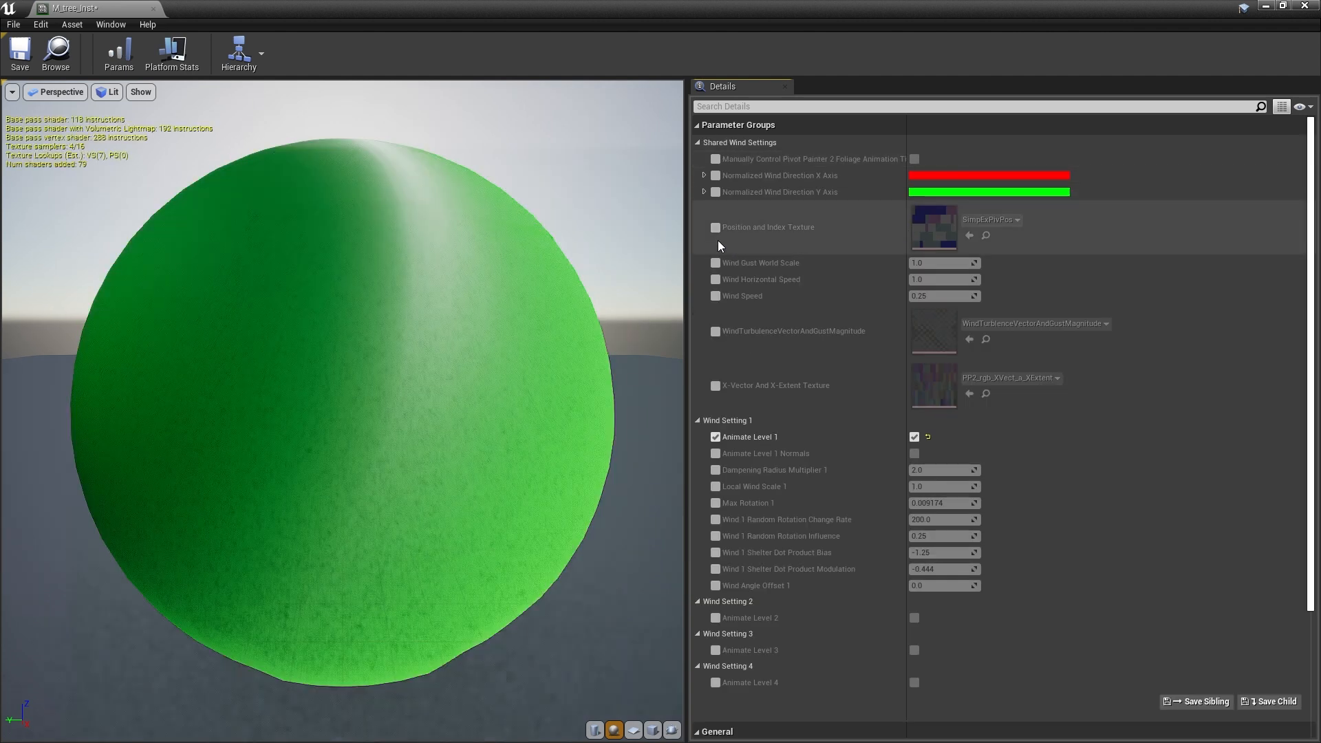
Enable the overrides for the Position and Index Texture and the X-Vector And X-Extent Texture, and check the available position textures.
click(715, 227)
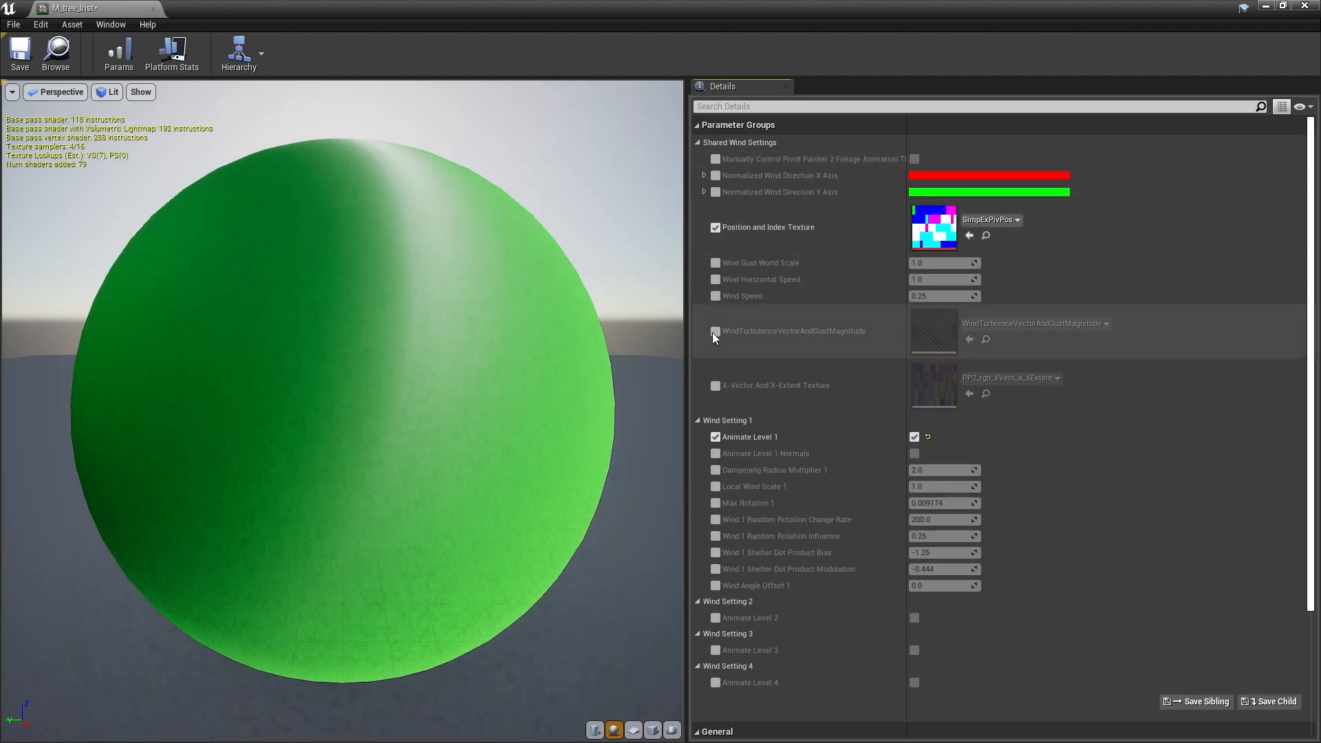
click(714, 387)
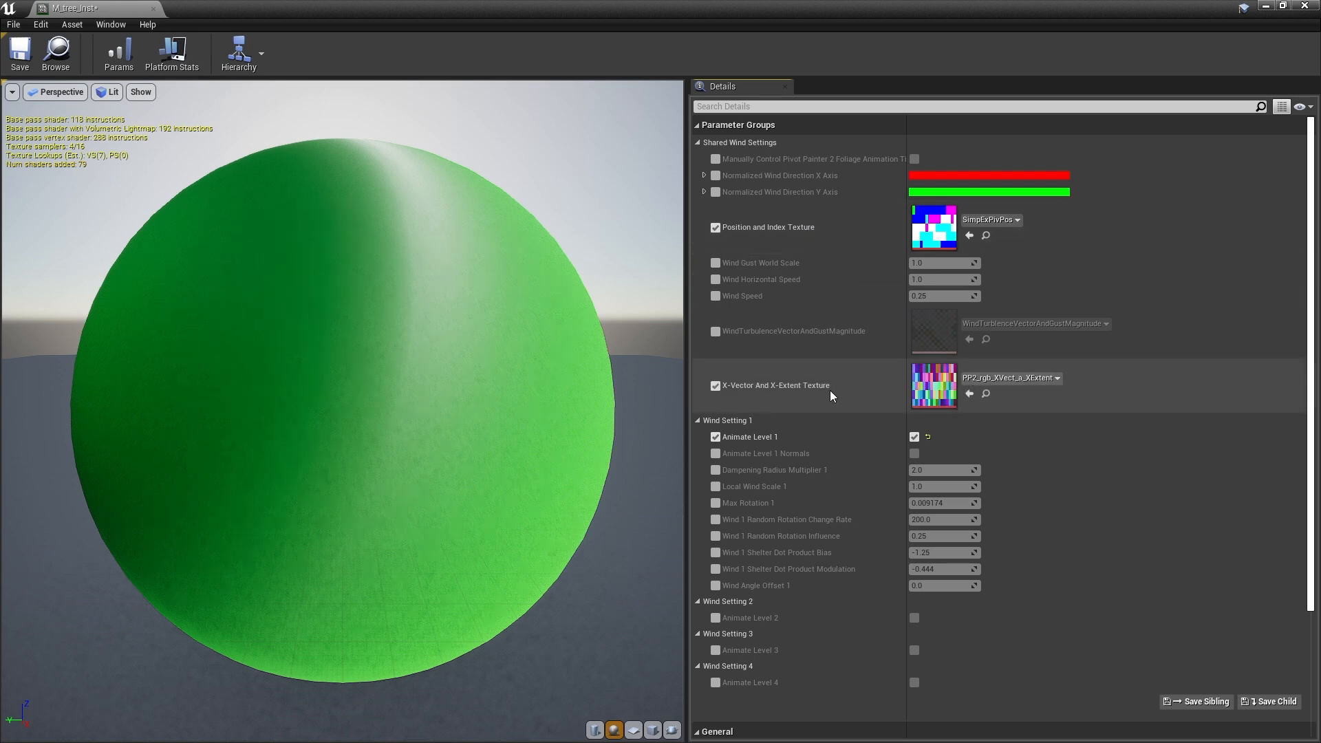
click(988, 219)
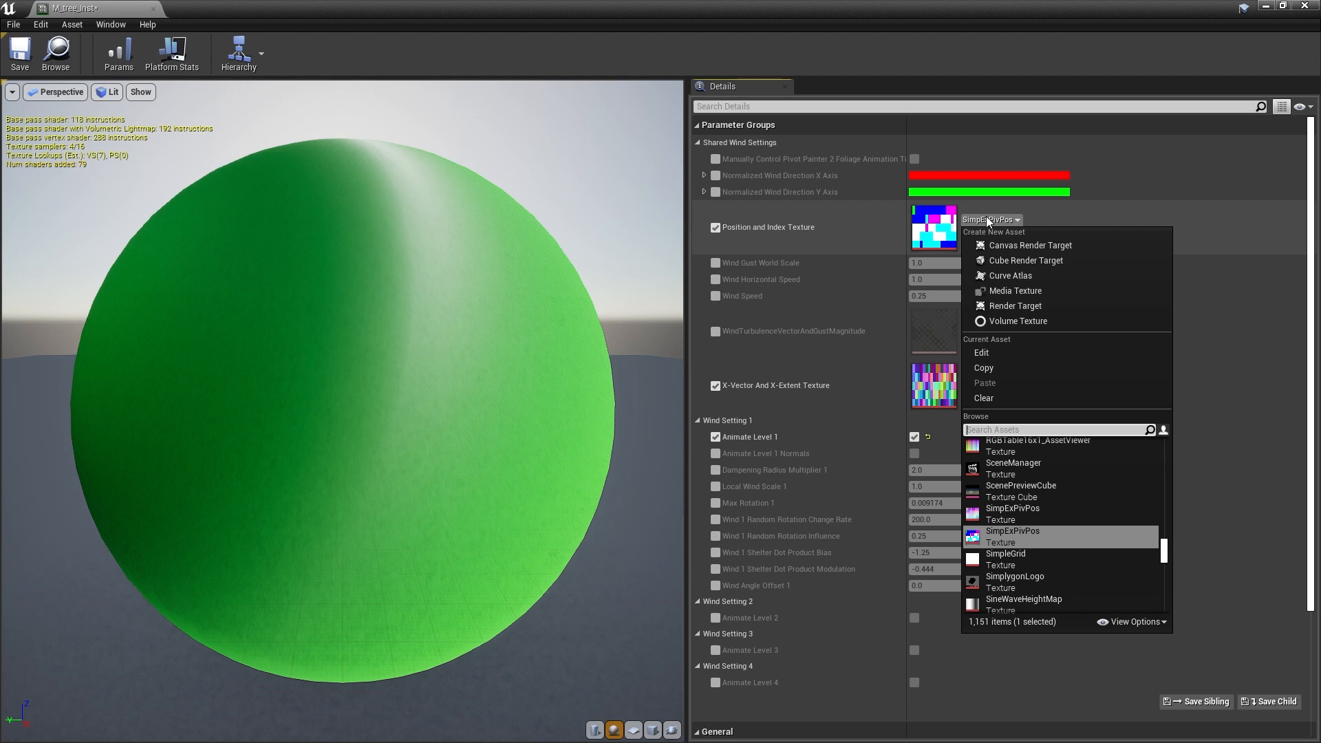
click(986, 216)
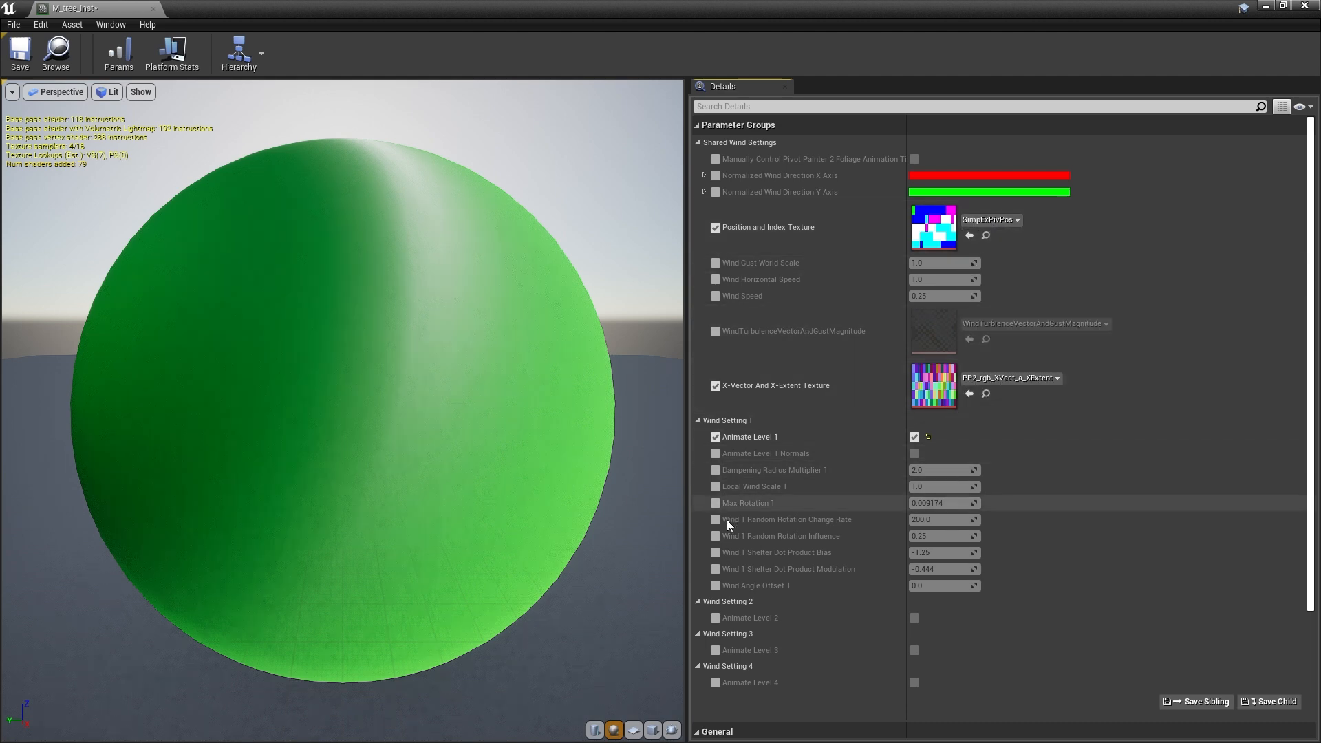
Enable the Wind Setting 1 overrides for local wind scale, max rotation, random rotation change rate and influence, both shelter dot products, and wind angle offset.
click(715, 503)
click(716, 486)
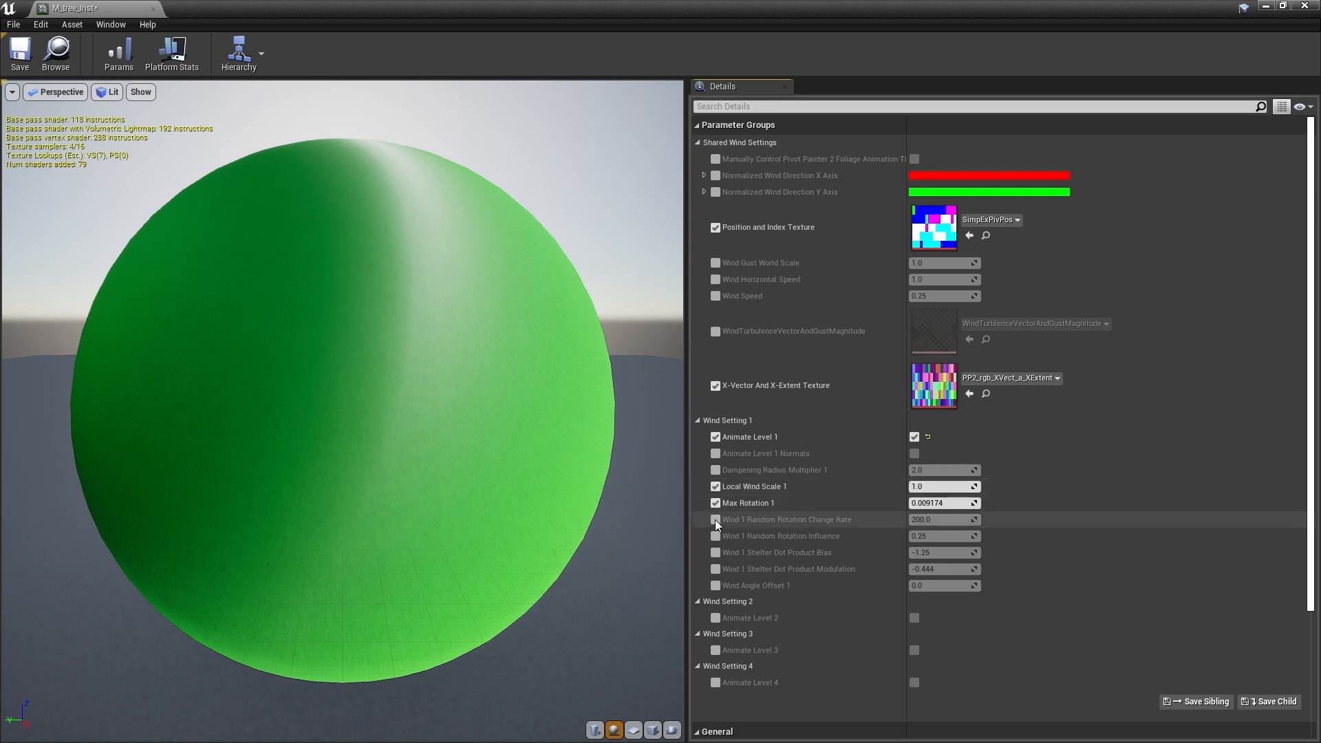
click(715, 519)
click(715, 536)
click(716, 553)
click(716, 570)
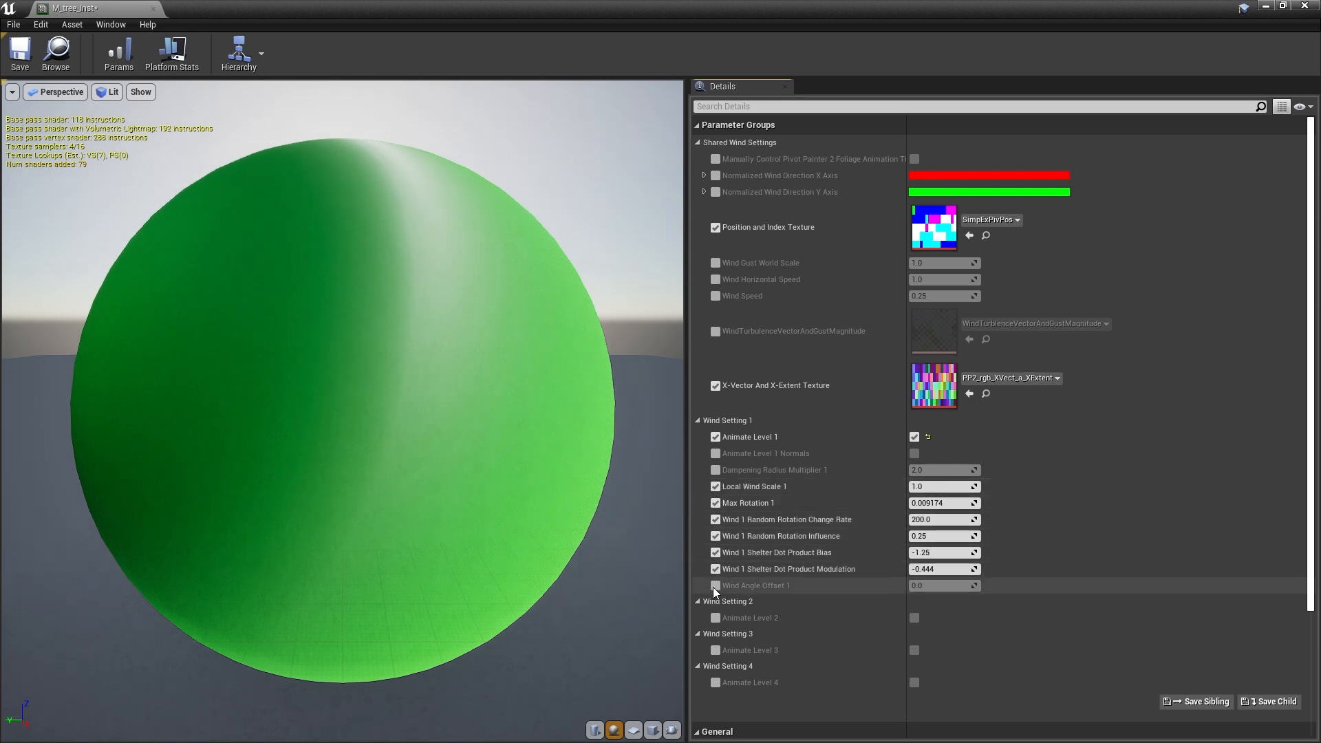
click(715, 586)
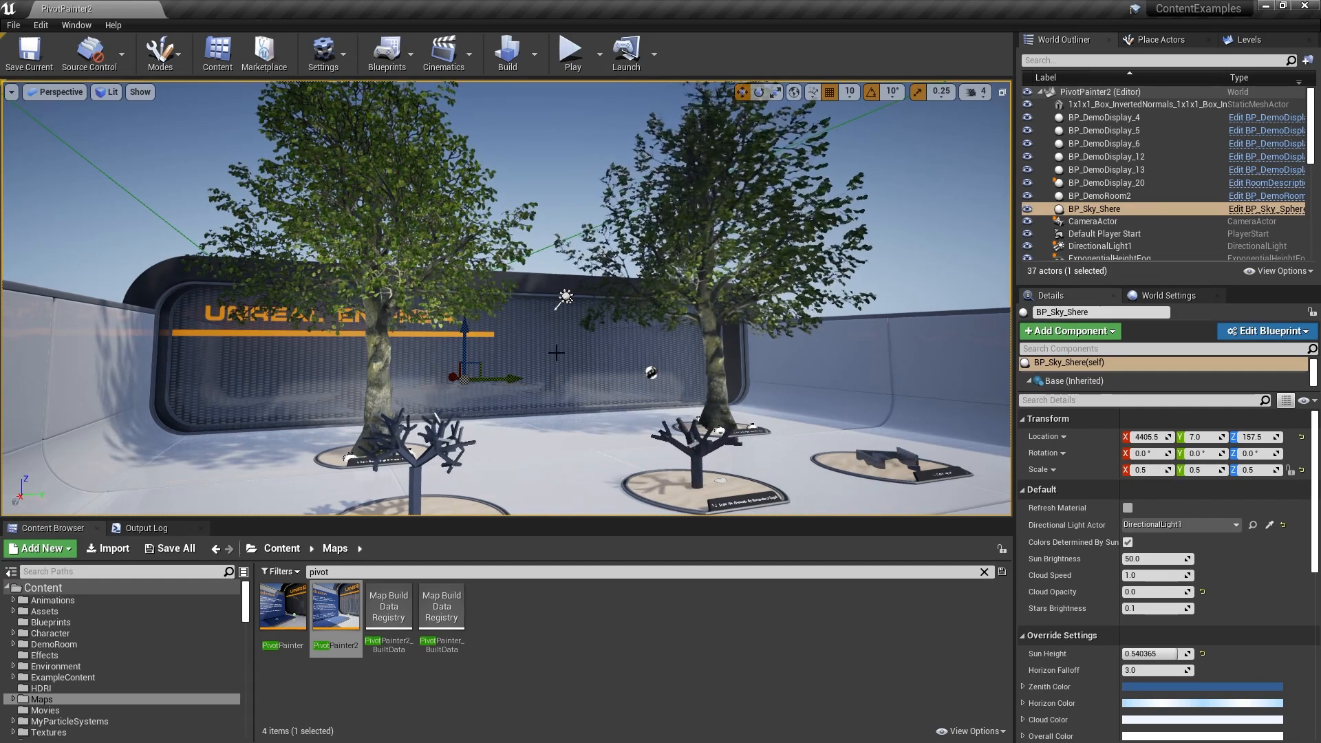
Switch to the PivotPainter2 example map and examine its small branching demo trees and the two large foliage trees.
right_drag(538, 373, 522, 438)
key(w)
key(s)
right_drag(480, 271, 496, 296)
key(d)
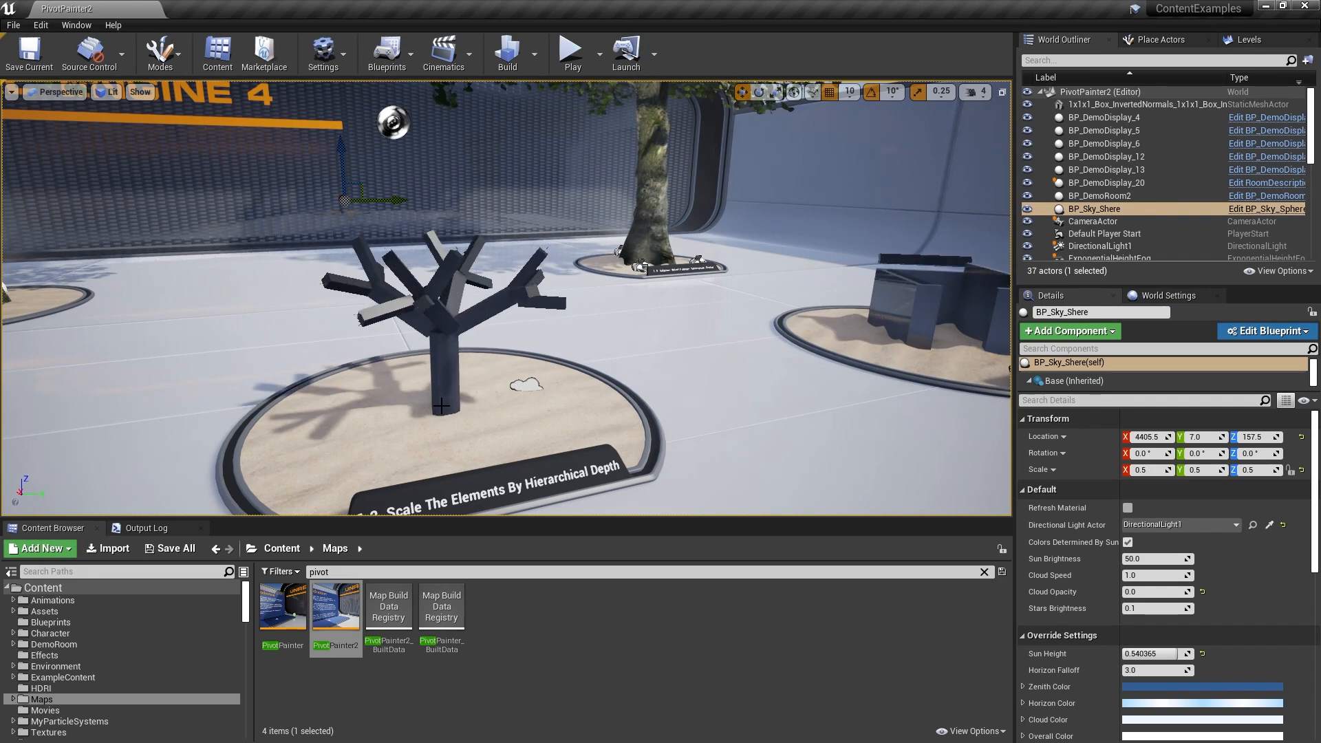
right_drag(556, 399, 547, 354)
key(d)
key(w)
key(a)
key(d)
key(a)
right_drag(641, 373, 832, 338)
key(w)
right_drag(521, 332, 490, 412)
key(w)
key(s)
right_drag(791, 365, 793, 304)
key(a)
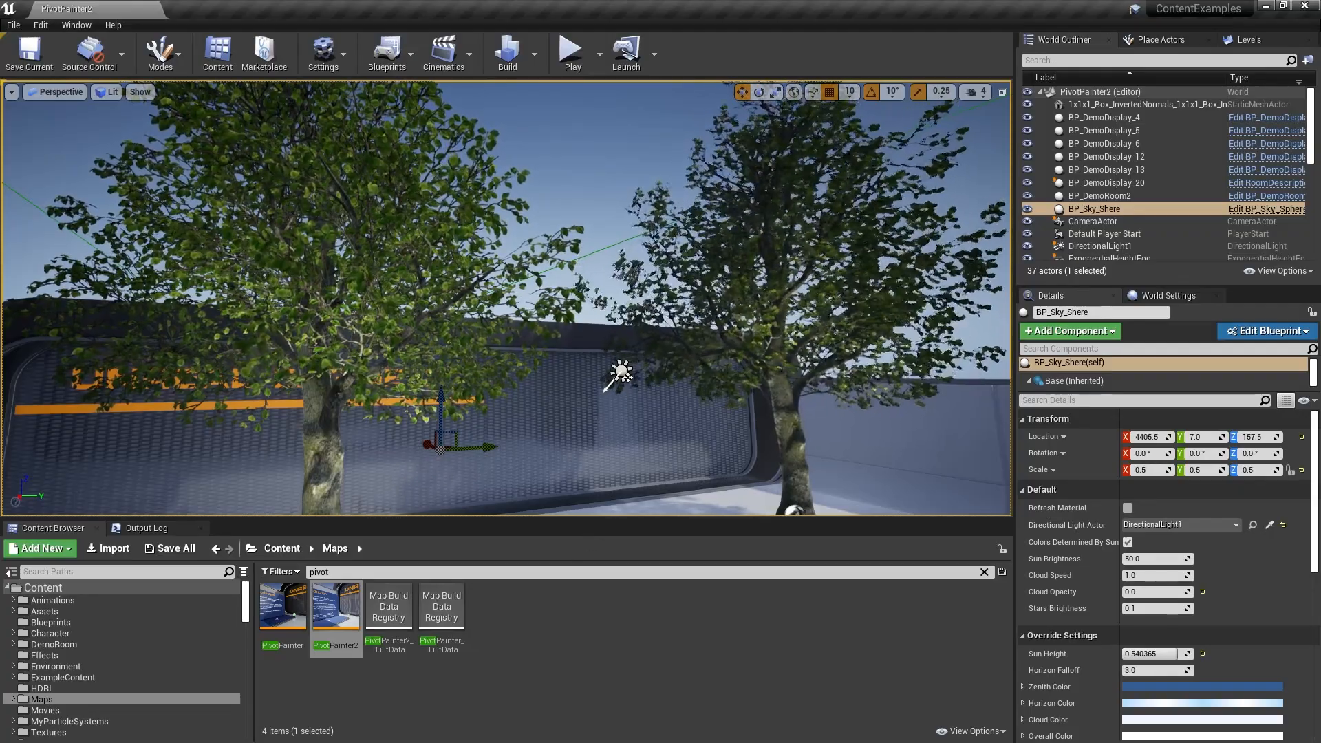
Migrate the HillTree_P2 static mesh with all its dependent assets to the Content folder of the ArchExt_33_006 project.
click(385, 310)
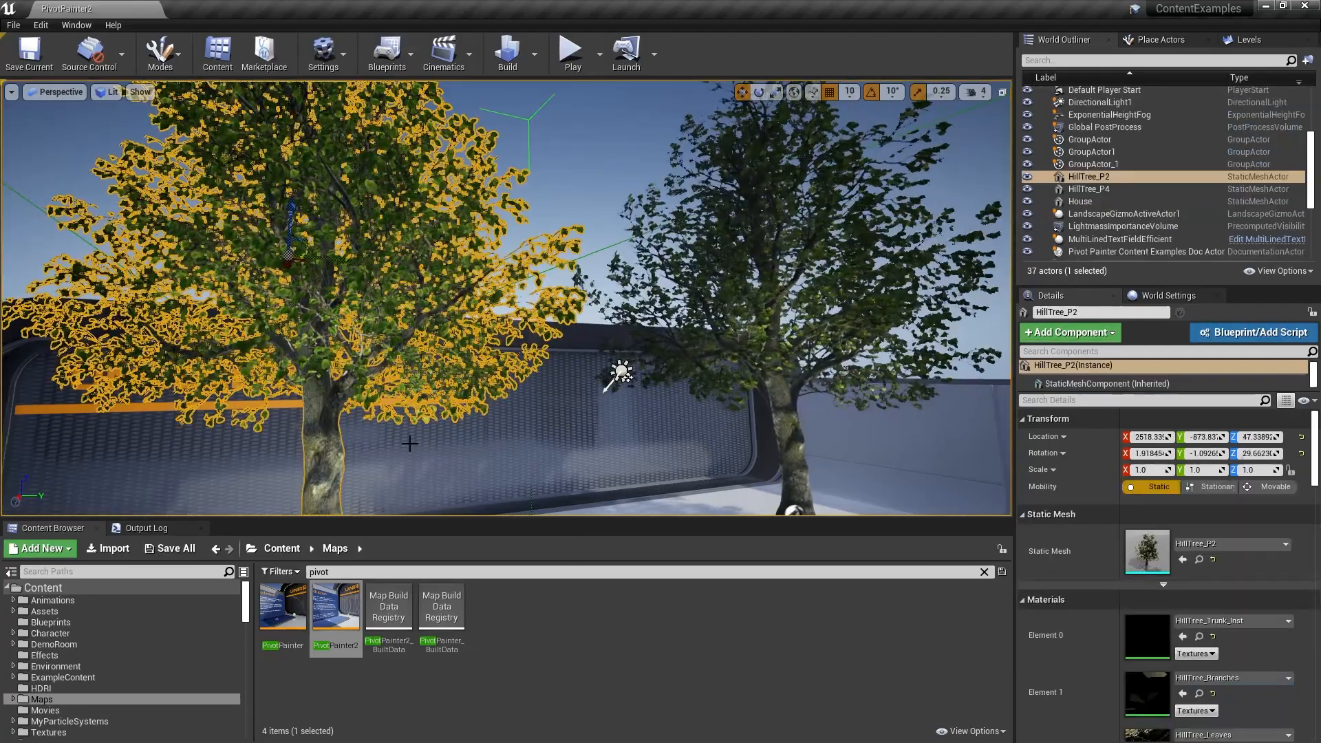
click(1199, 560)
right_click(394, 610)
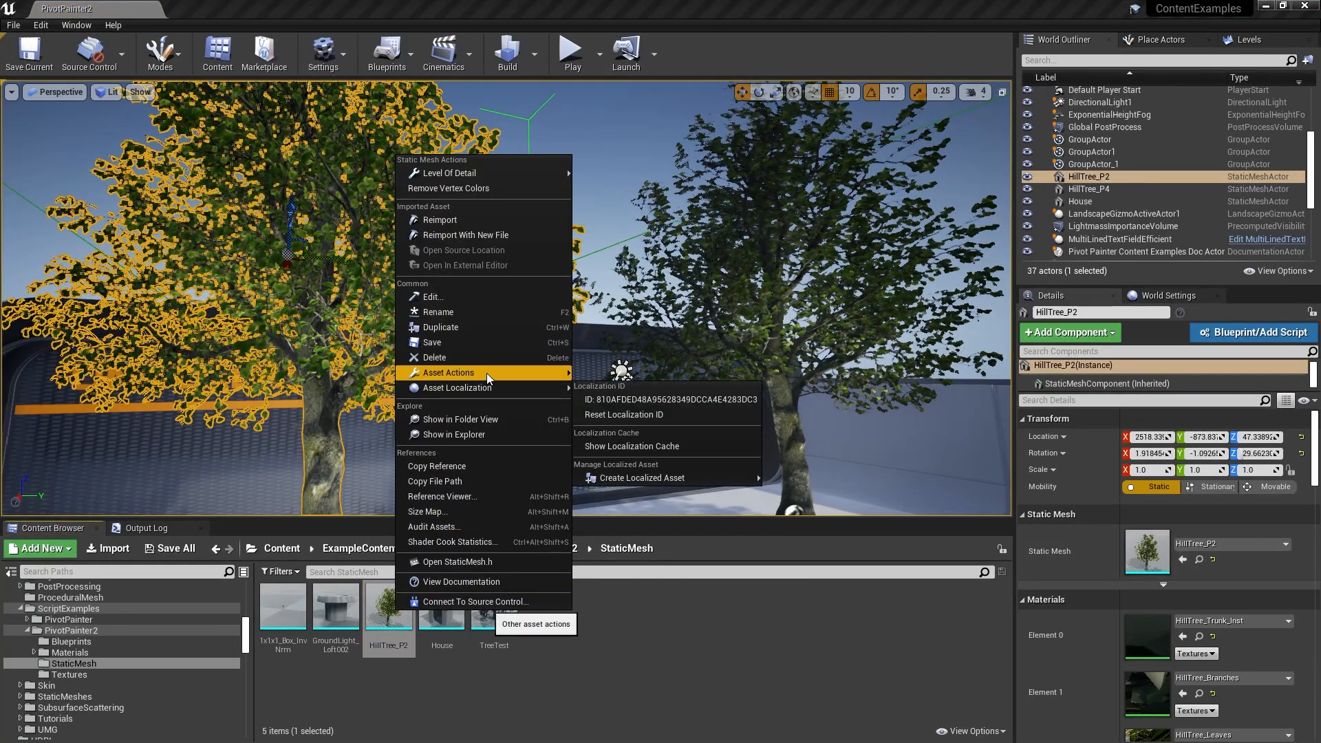
mouse_move(485, 373)
click(600, 453)
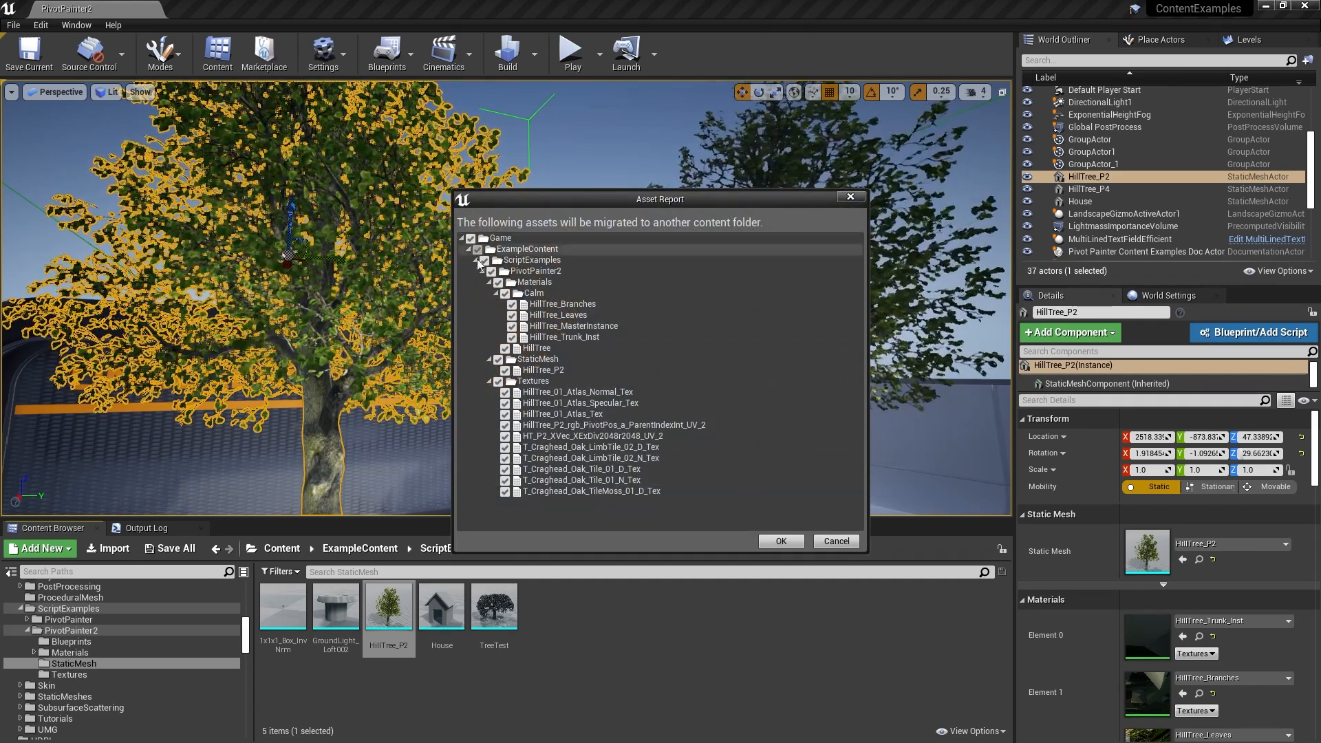
click(780, 541)
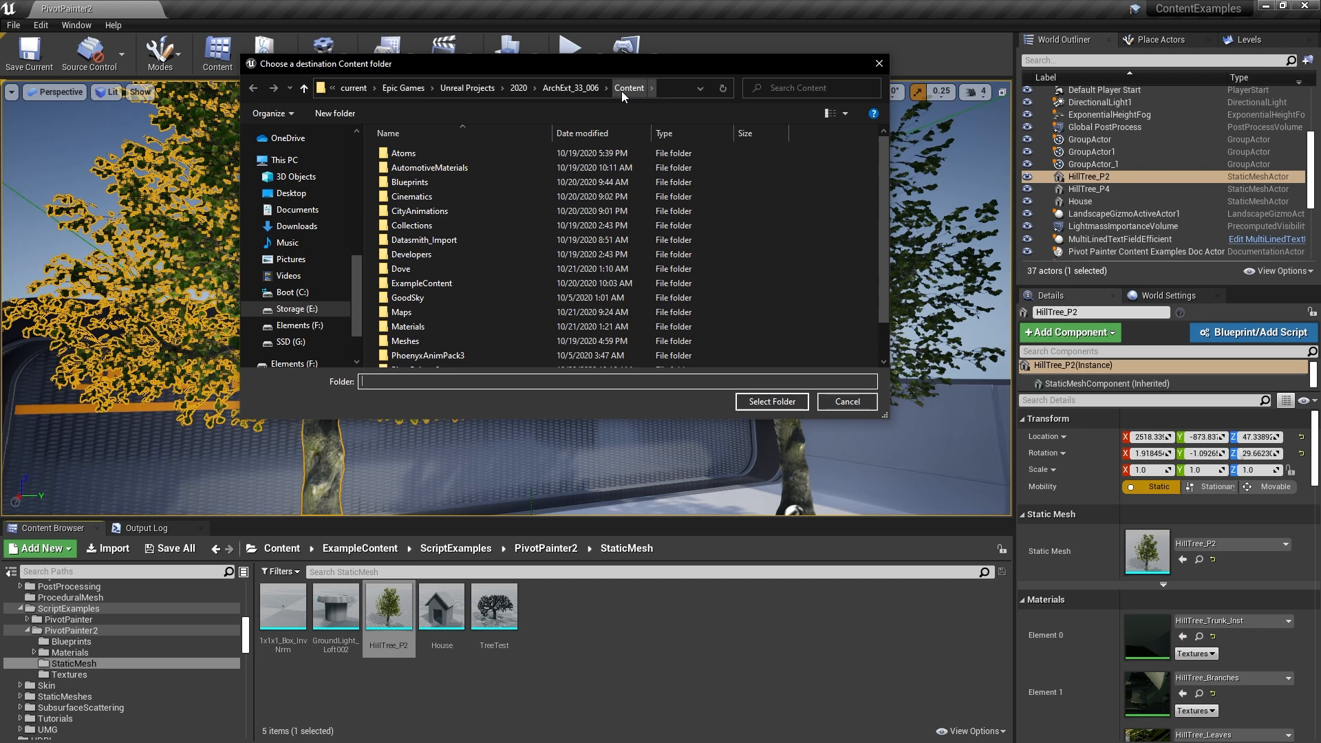
click(772, 402)
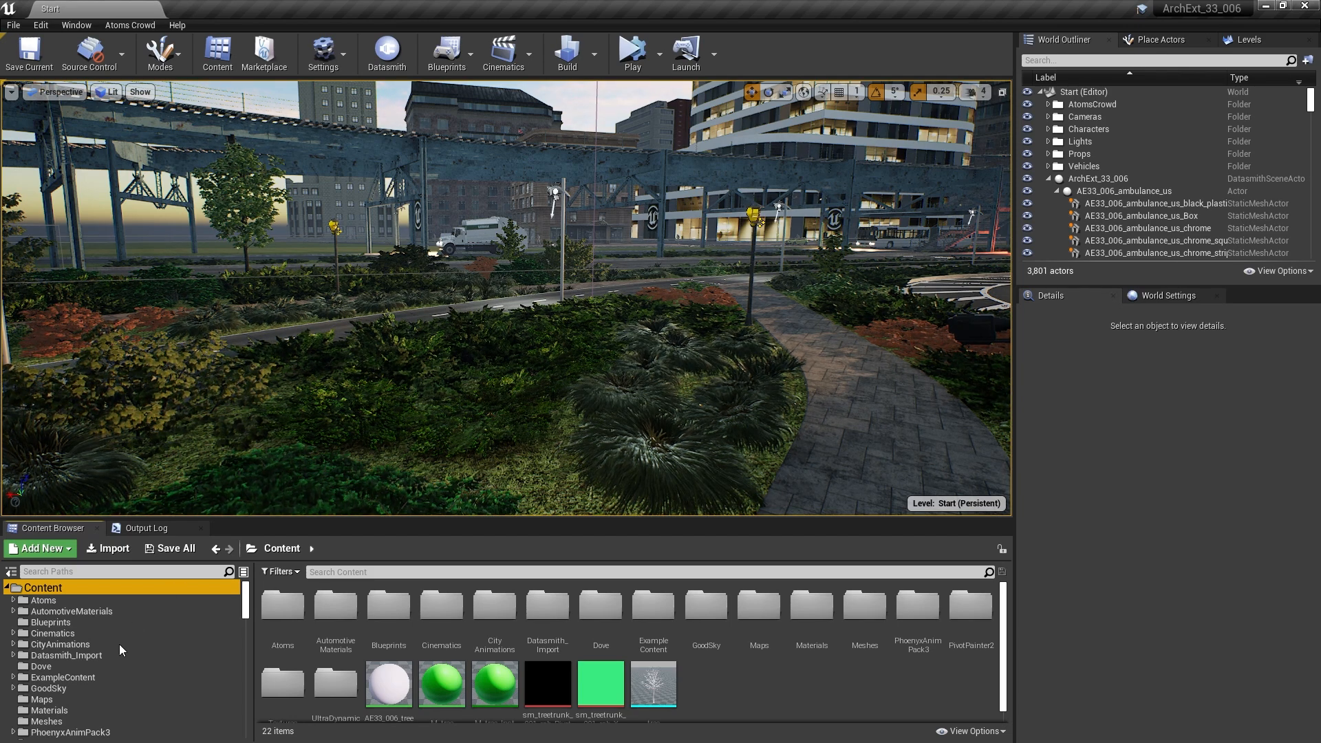
In the ArchExt_33_006 project, place the migrated tree from ExampleContent/ScriptExamples/PivotPainter2's static meshes in the park and frame it.
click(50, 678)
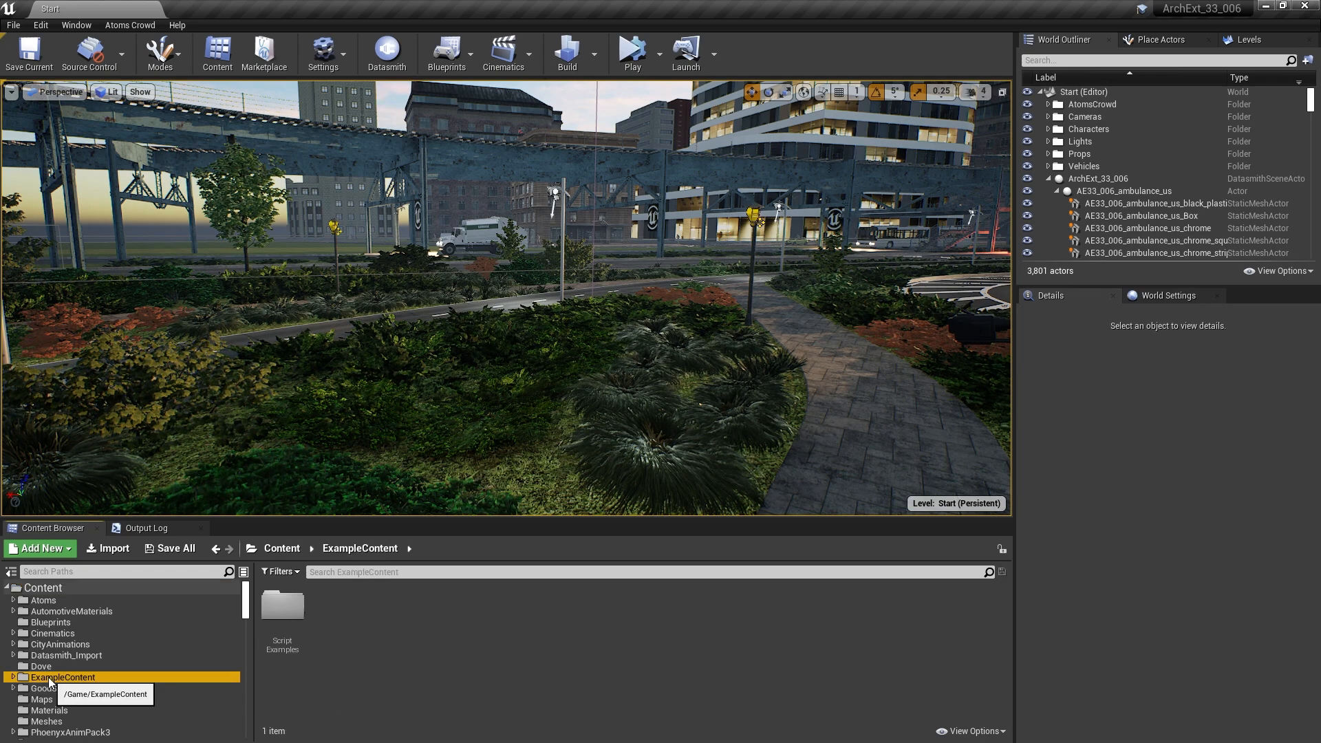
double_click(282, 605)
click(278, 604)
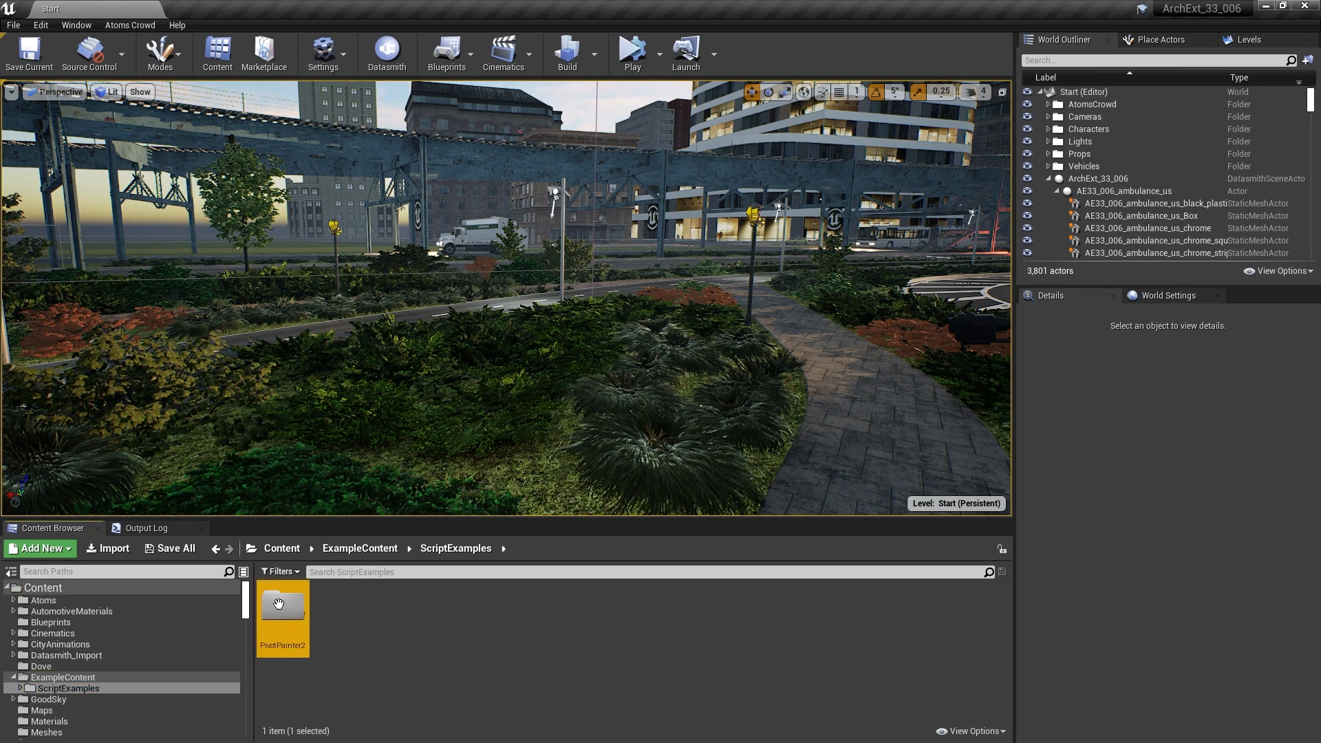
double_click(279, 604)
double_click(334, 609)
drag(289, 617, 507, 443)
key(f)
right_drag(507, 442, 765, 375)
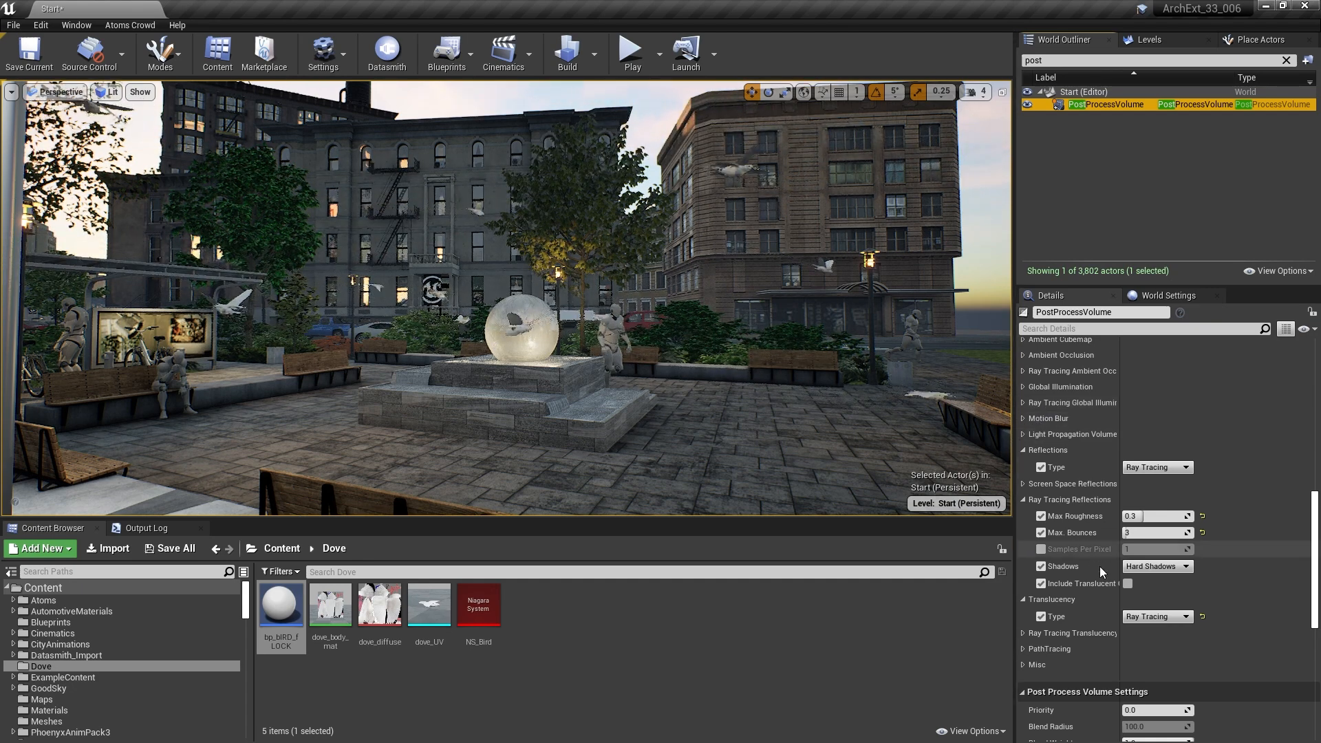
Set the PostProcessVolume's Translucency type to Raster and check the glass sphere and flying doves in the plaza.
click(1146, 617)
click(1137, 629)
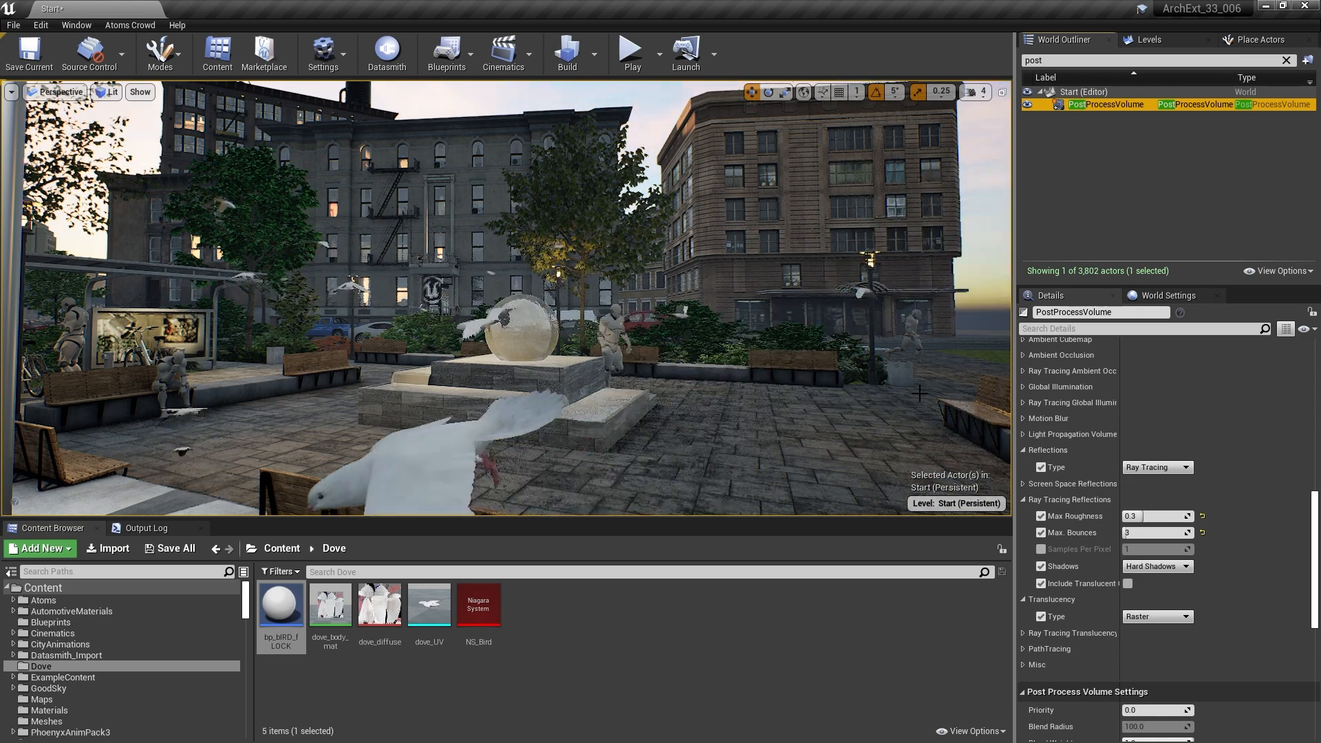
right_drag(801, 360, 812, 336)
key(w)
key(w)
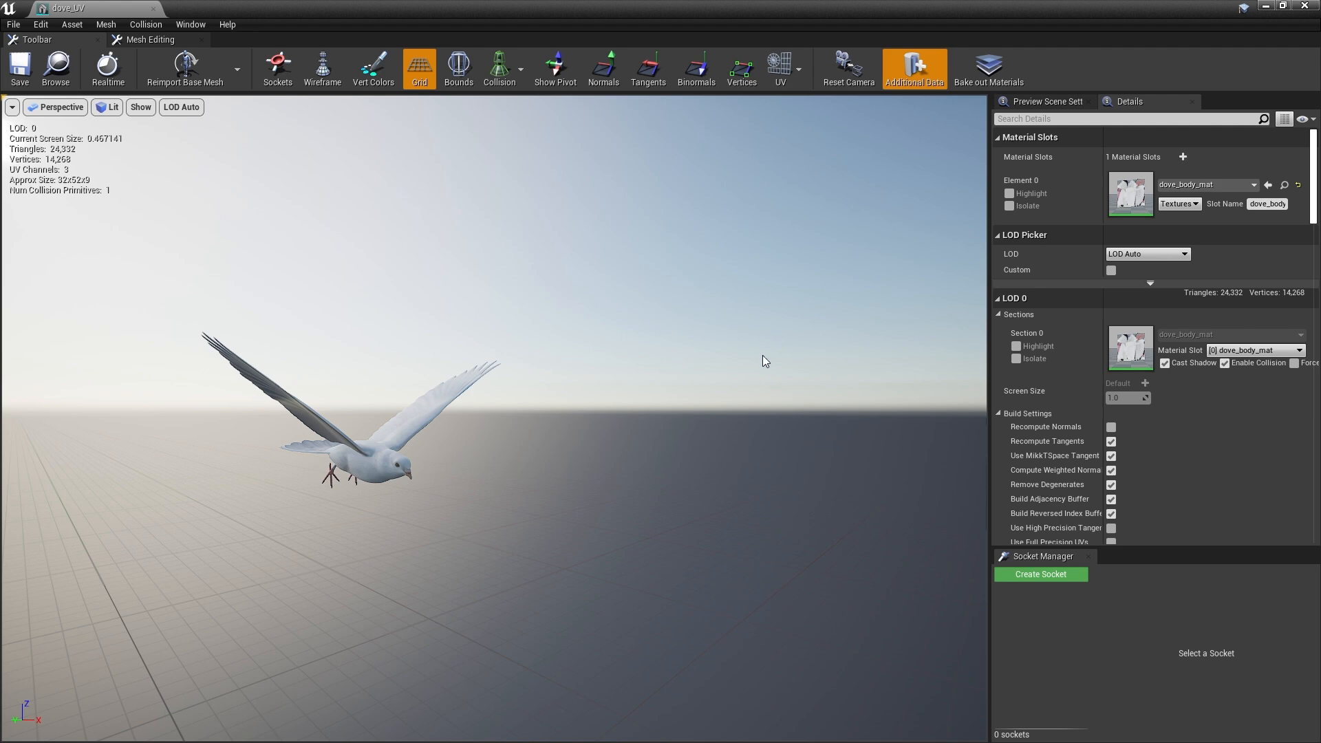
Examine UV channel 0 and then UV channel 1 of the dove_UV mesh.
click(788, 74)
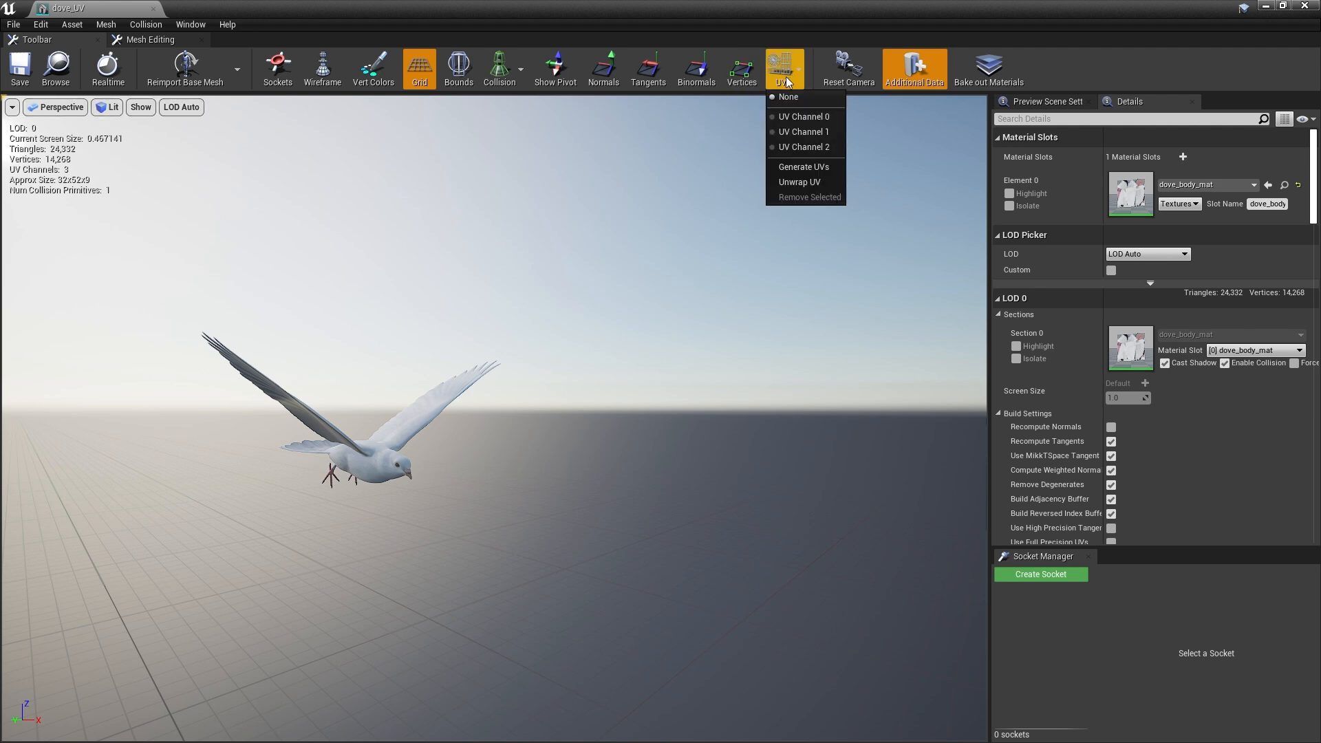
click(795, 121)
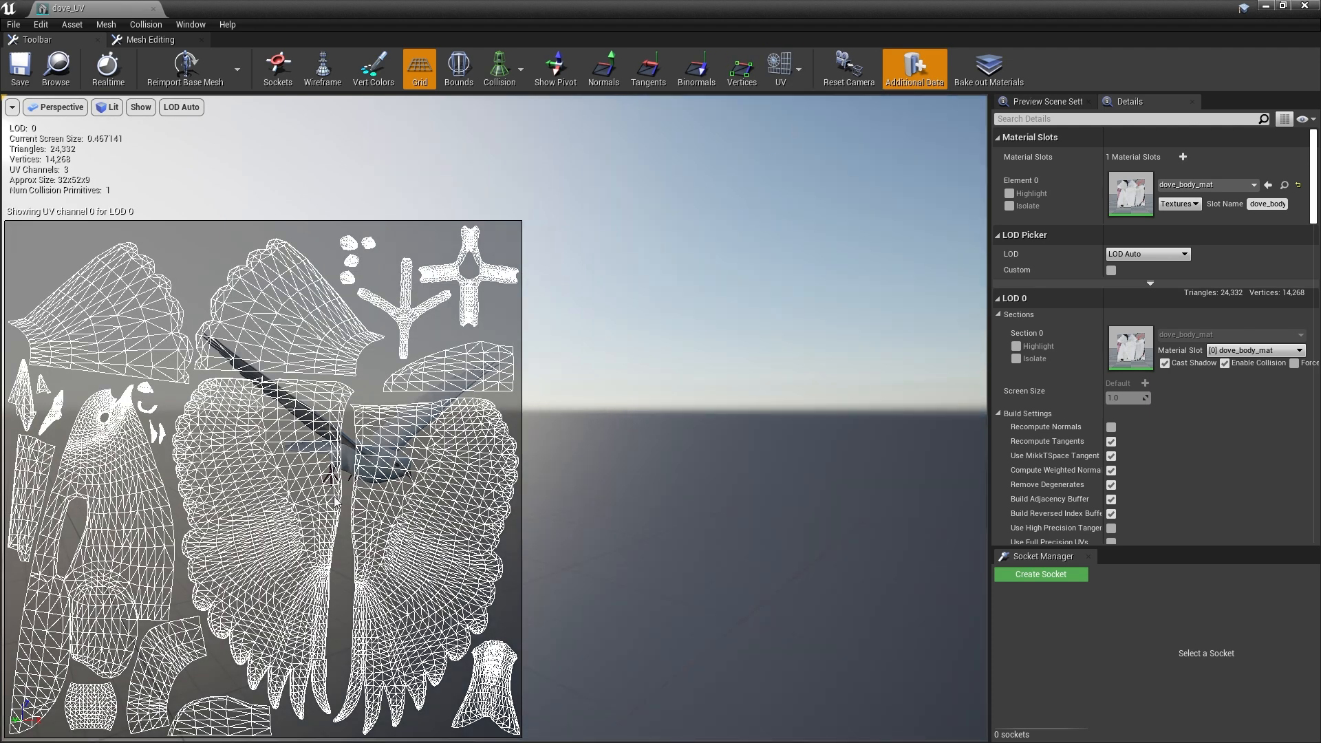
click(784, 72)
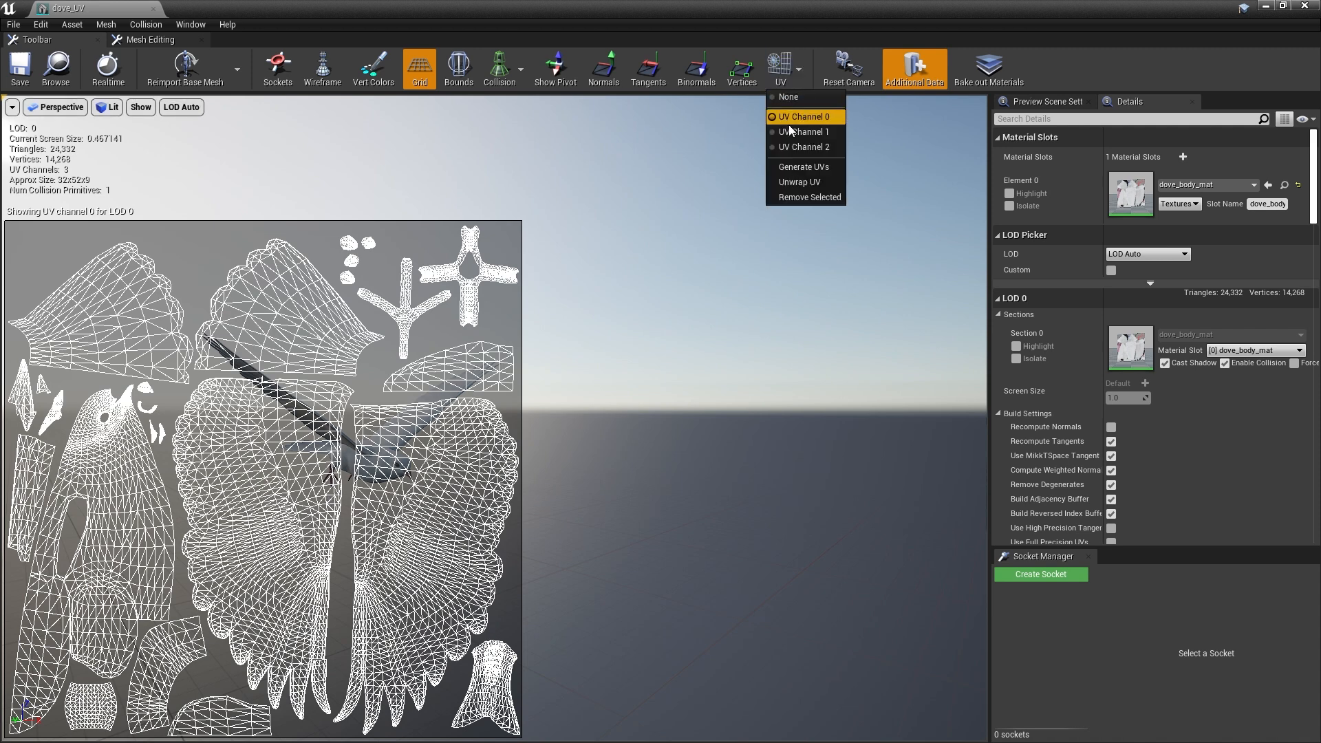
click(794, 134)
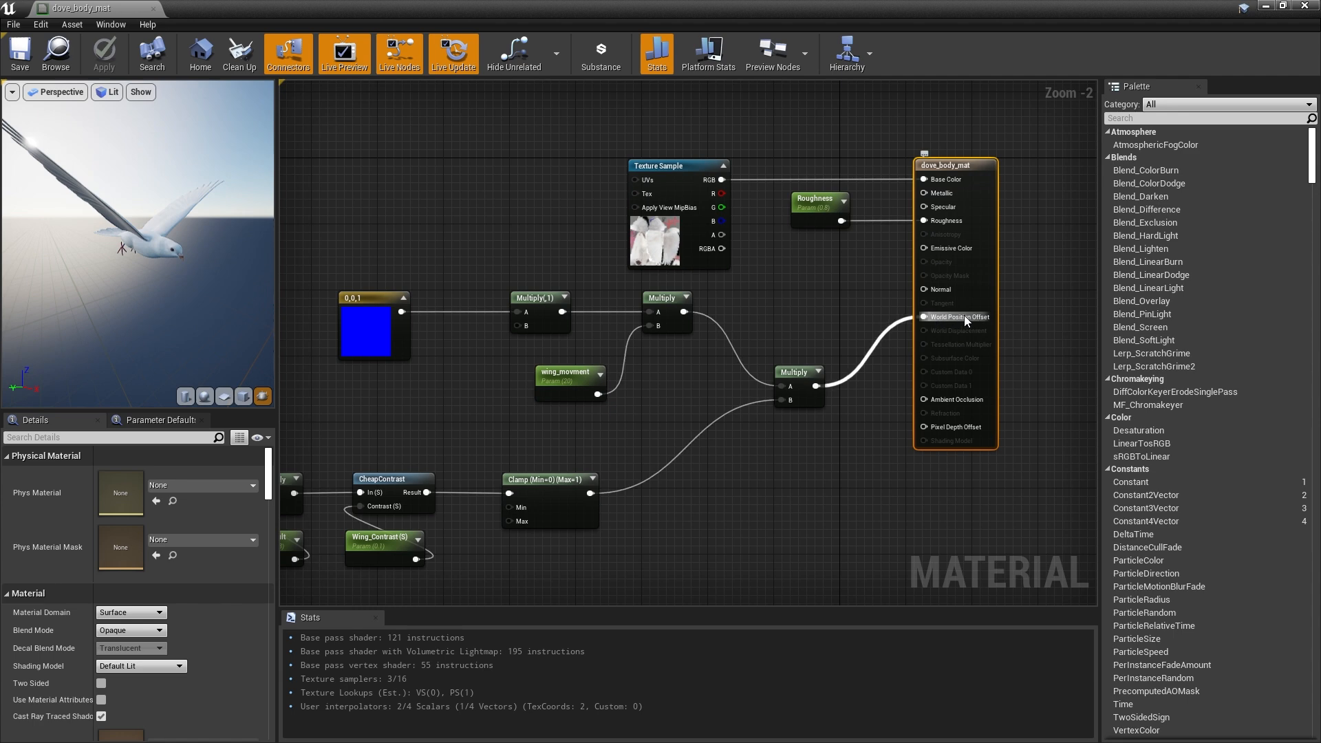
Trace the World Position Offset network in dove_body_mat back to the TexCoord[1] node and check its coordinate index.
right_drag(726, 473, 994, 402)
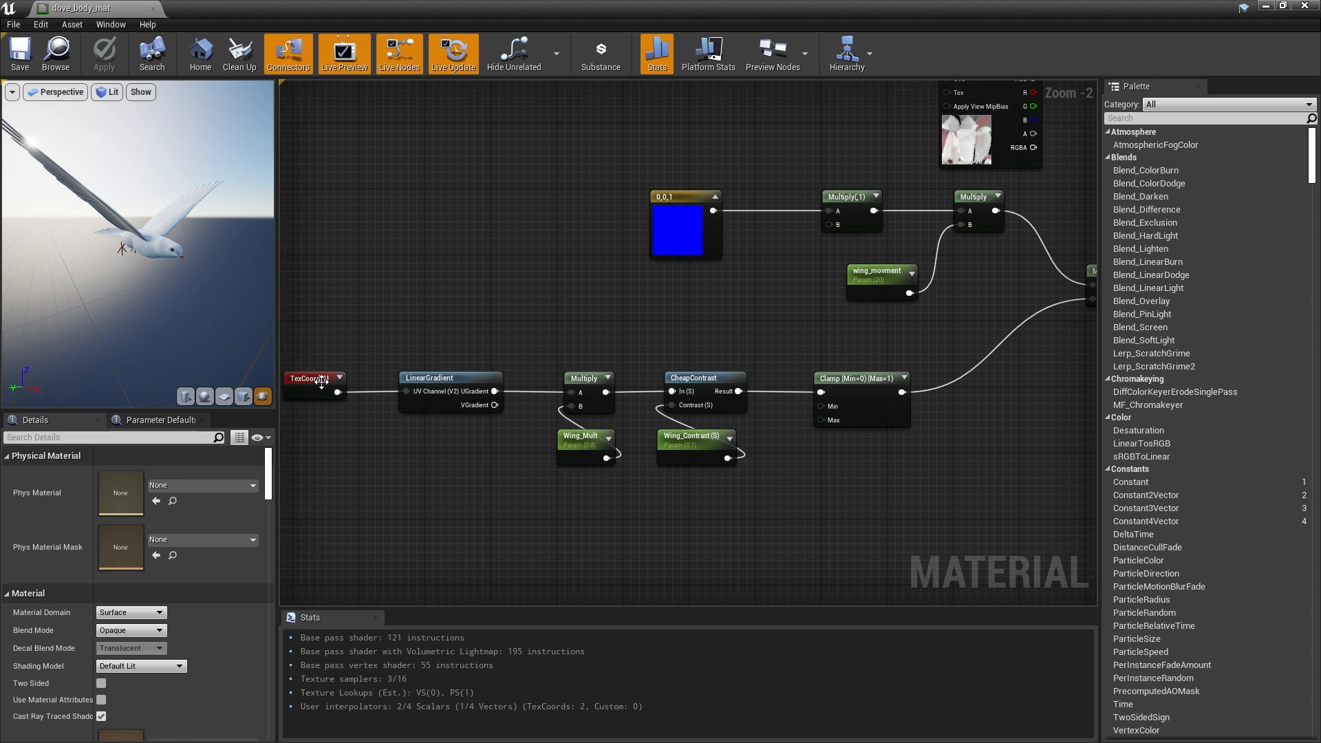
right_drag(434, 373, 572, 364)
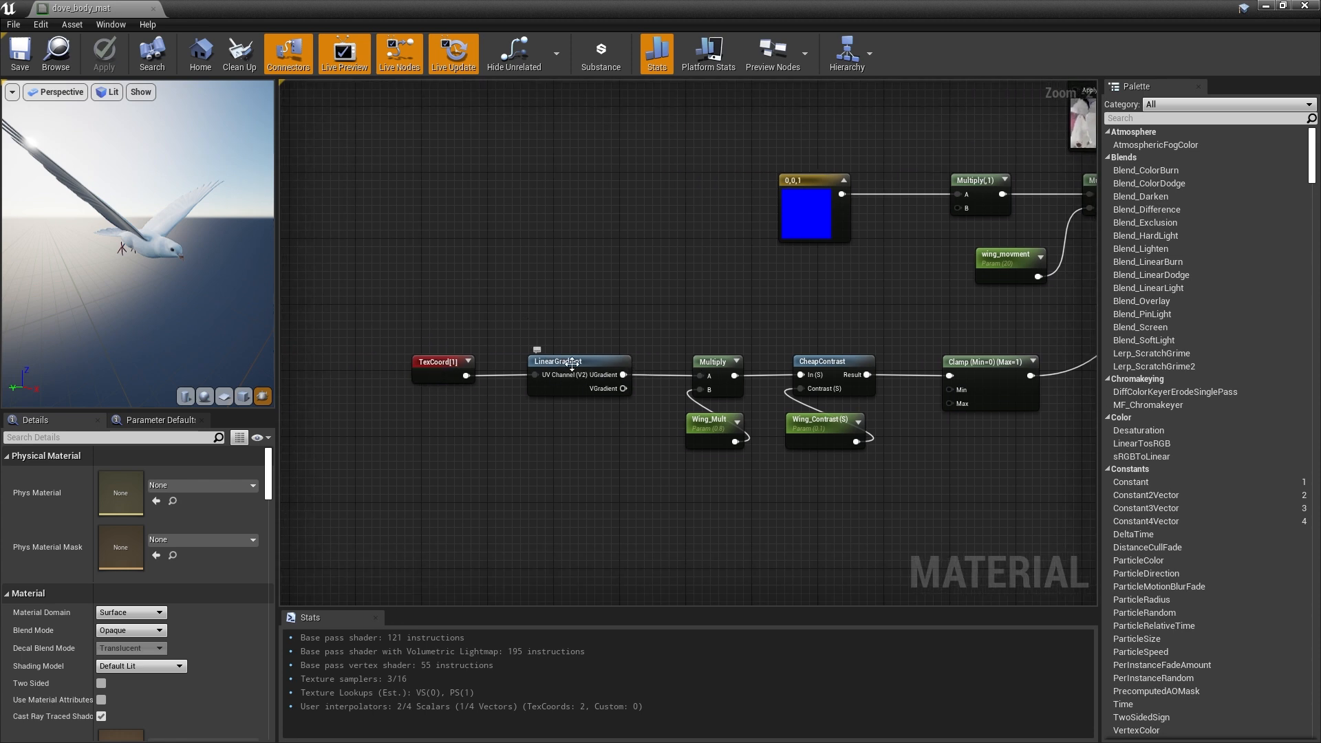
click(431, 360)
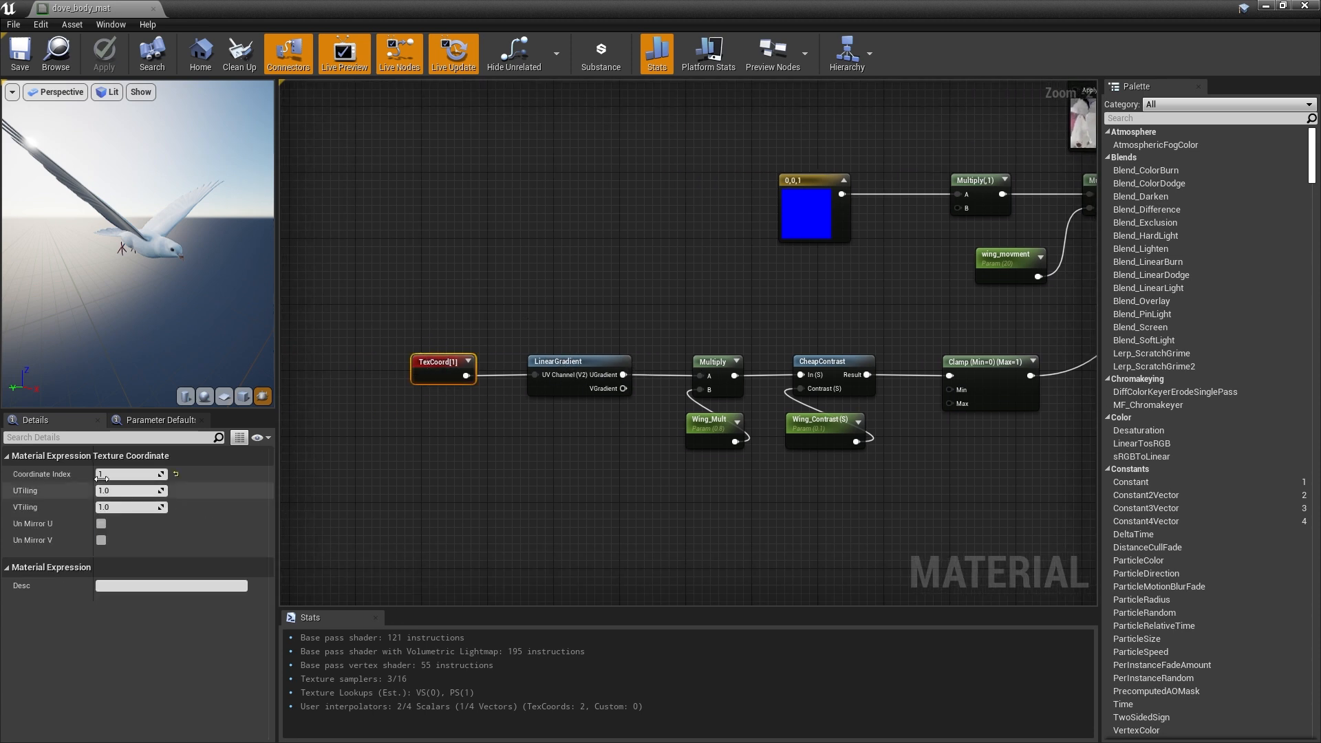
right_drag(875, 332, 849, 382)
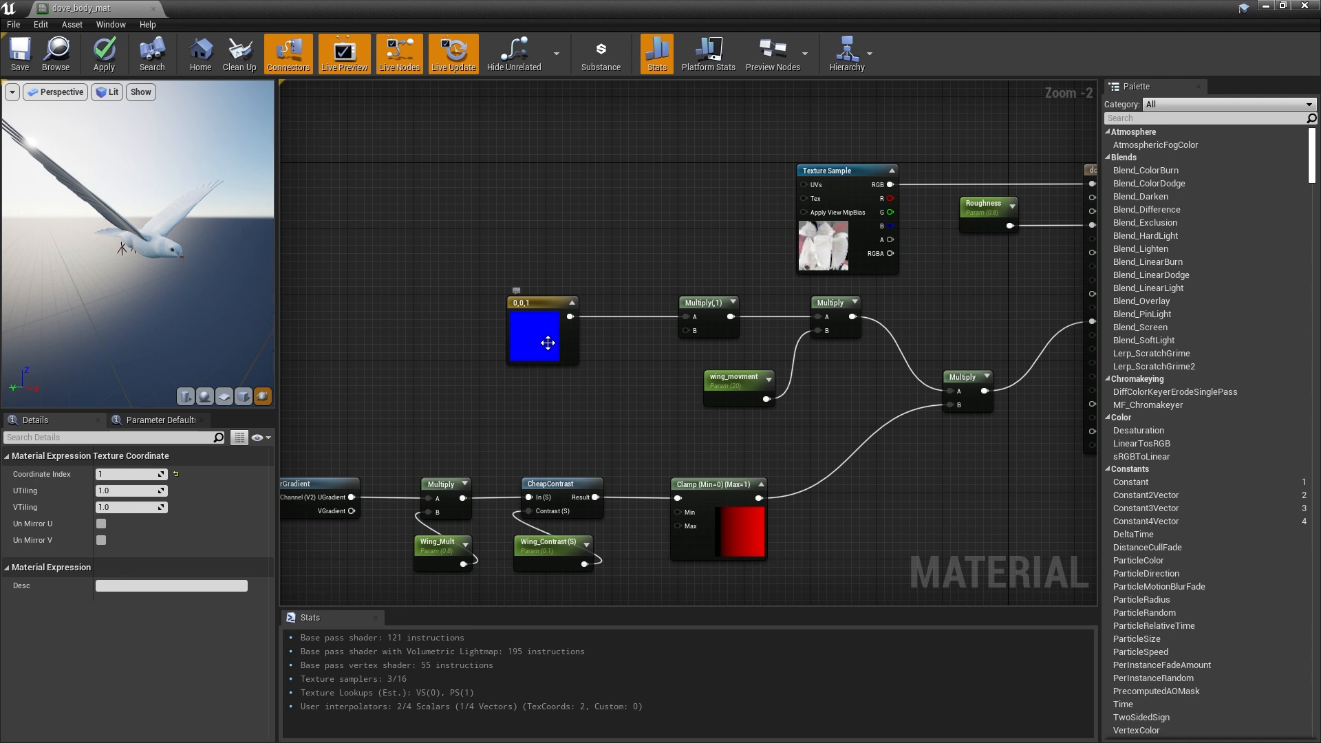
Add a Time node feeding a Sine node and connect the Sine to input B of the Multiply after the 0,0,1 constant.
right_drag(567, 387, 650, 356)
right_click(496, 350)
text(time)
key(Return)
drag(540, 378, 773, 300)
text(sine)
key(Return)
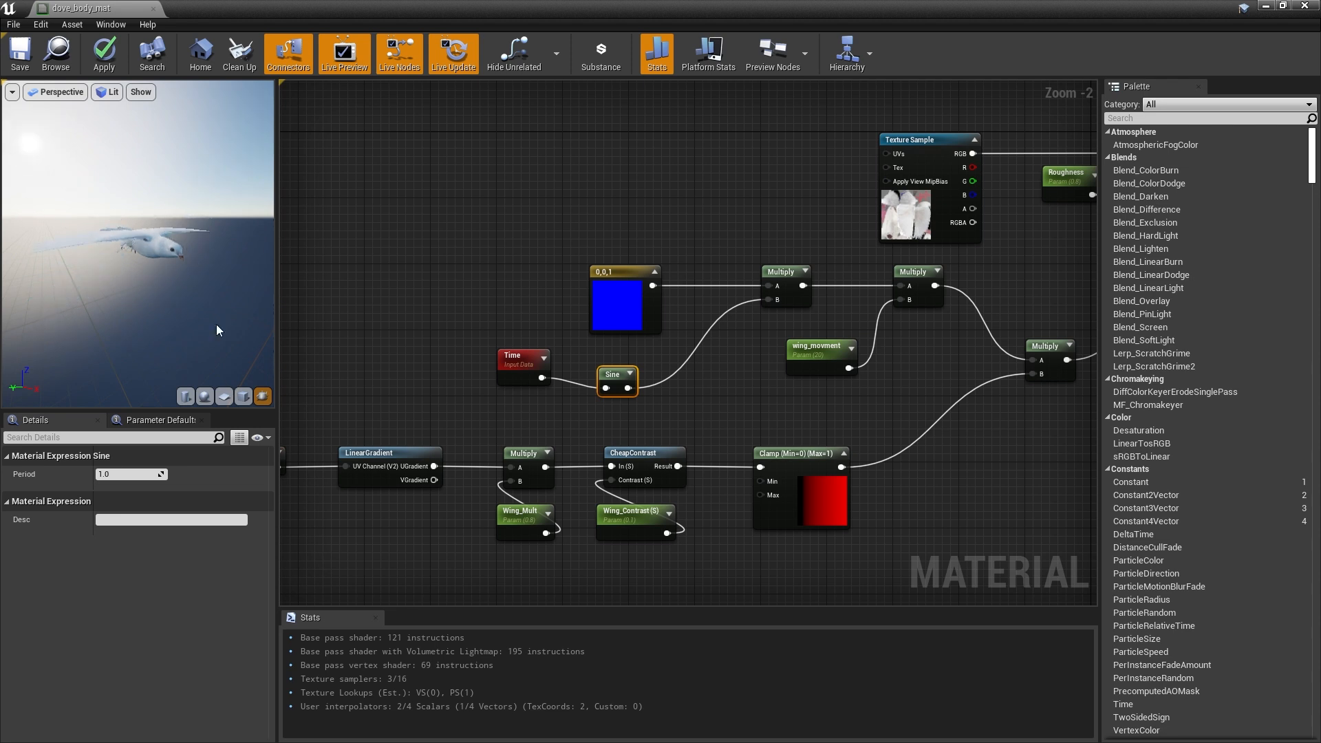
Try feeding World Position Offset from the unmasked wing movement Multiply, then reconnect the Multiply that includes the gradient mask.
right_drag(924, 356, 811, 371)
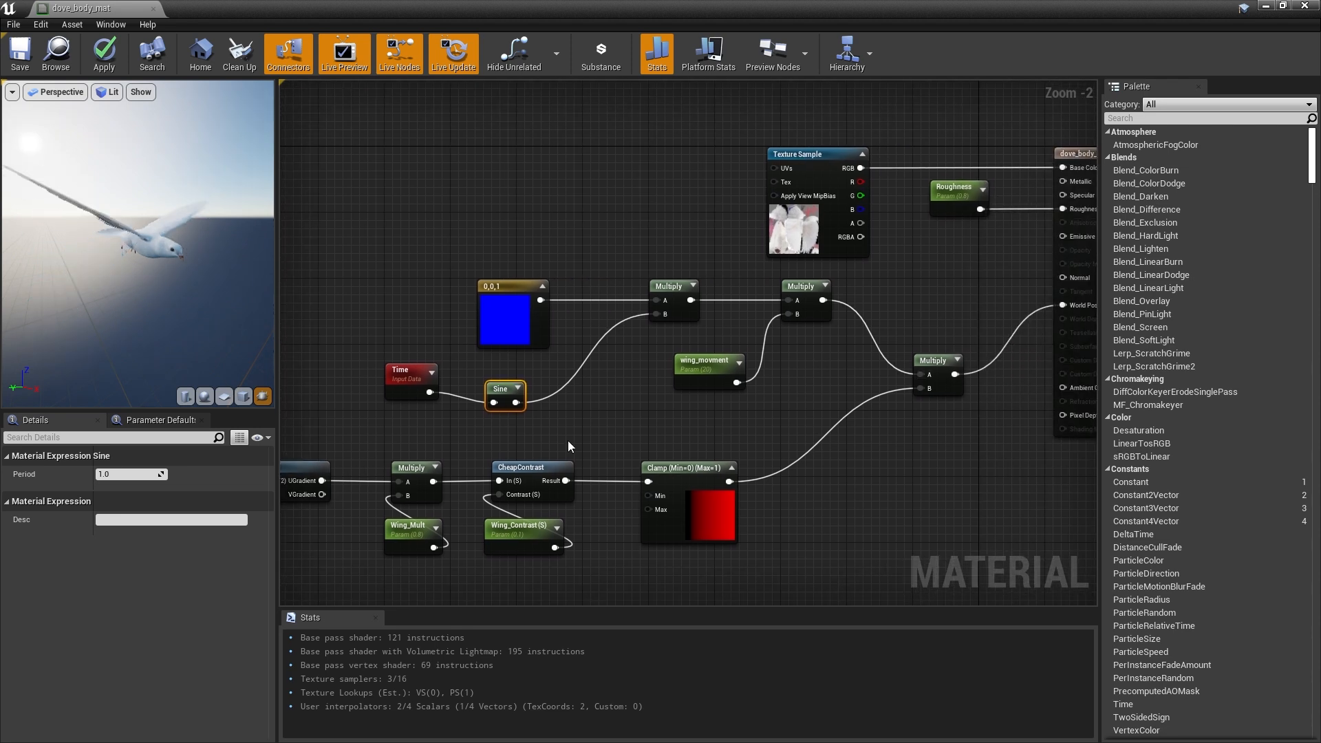
drag(823, 300, 1063, 305)
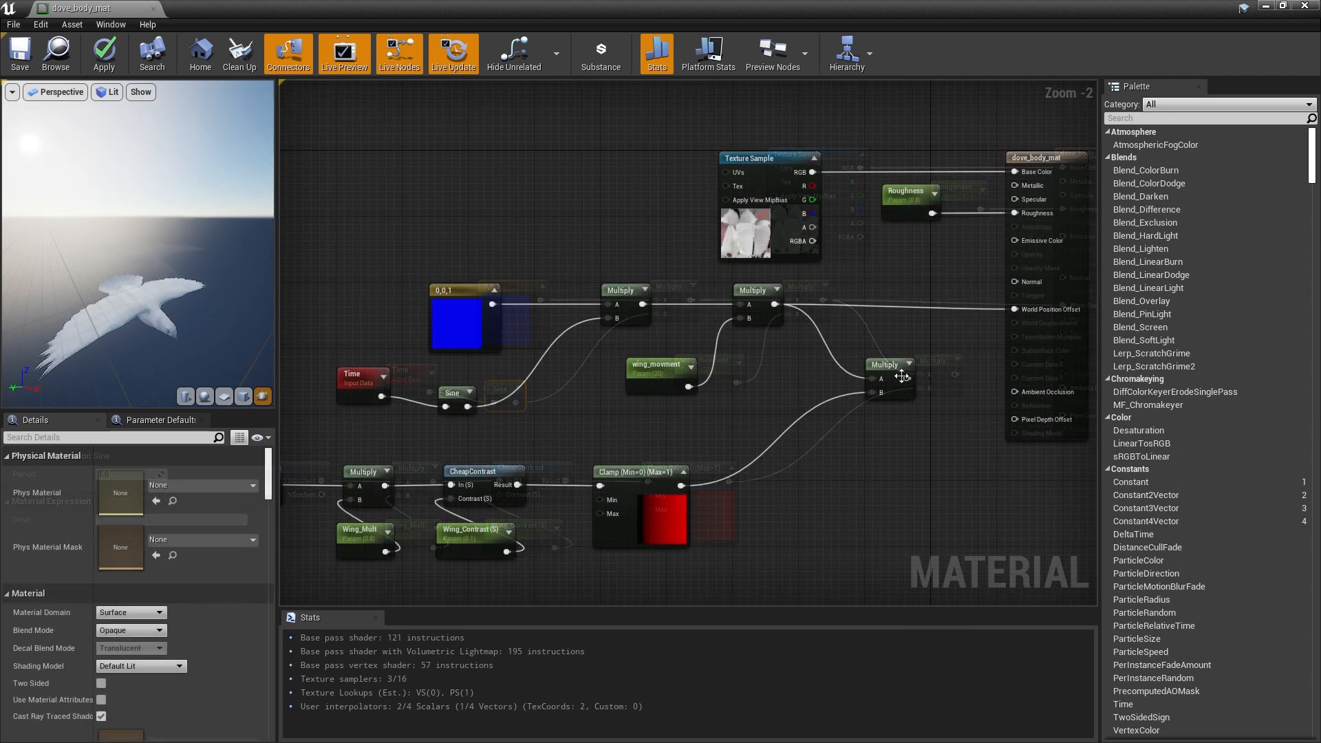
drag(905, 378, 1018, 309)
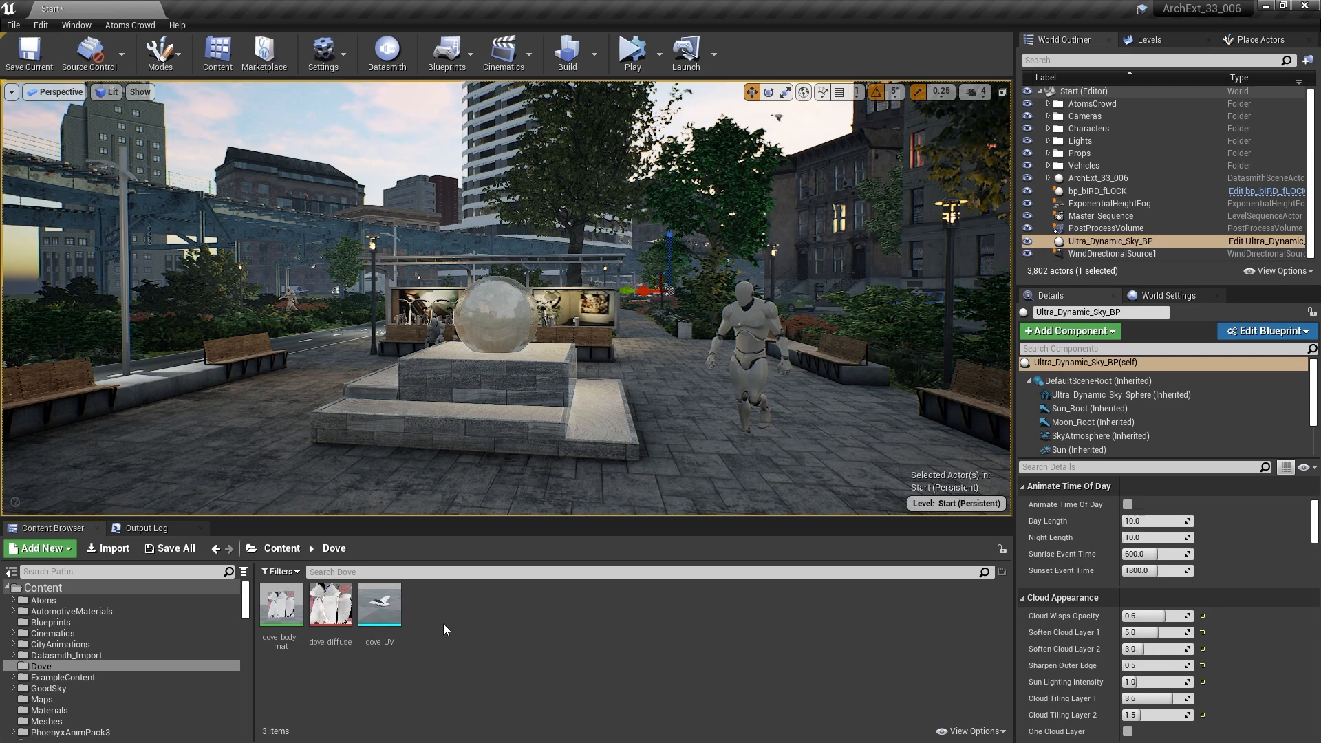
Create an empty Niagara System named NS_dove in the Dove folder.
right_click(443, 624)
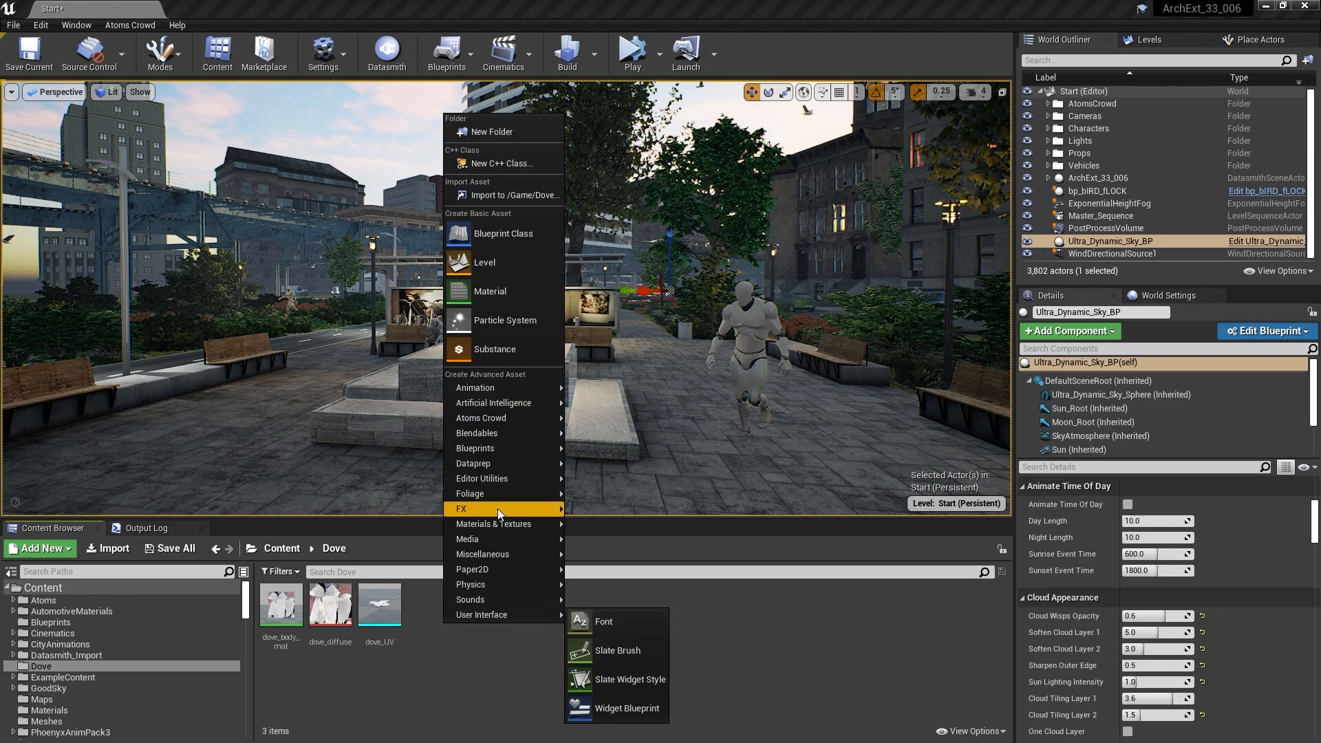
mouse_move(498, 509)
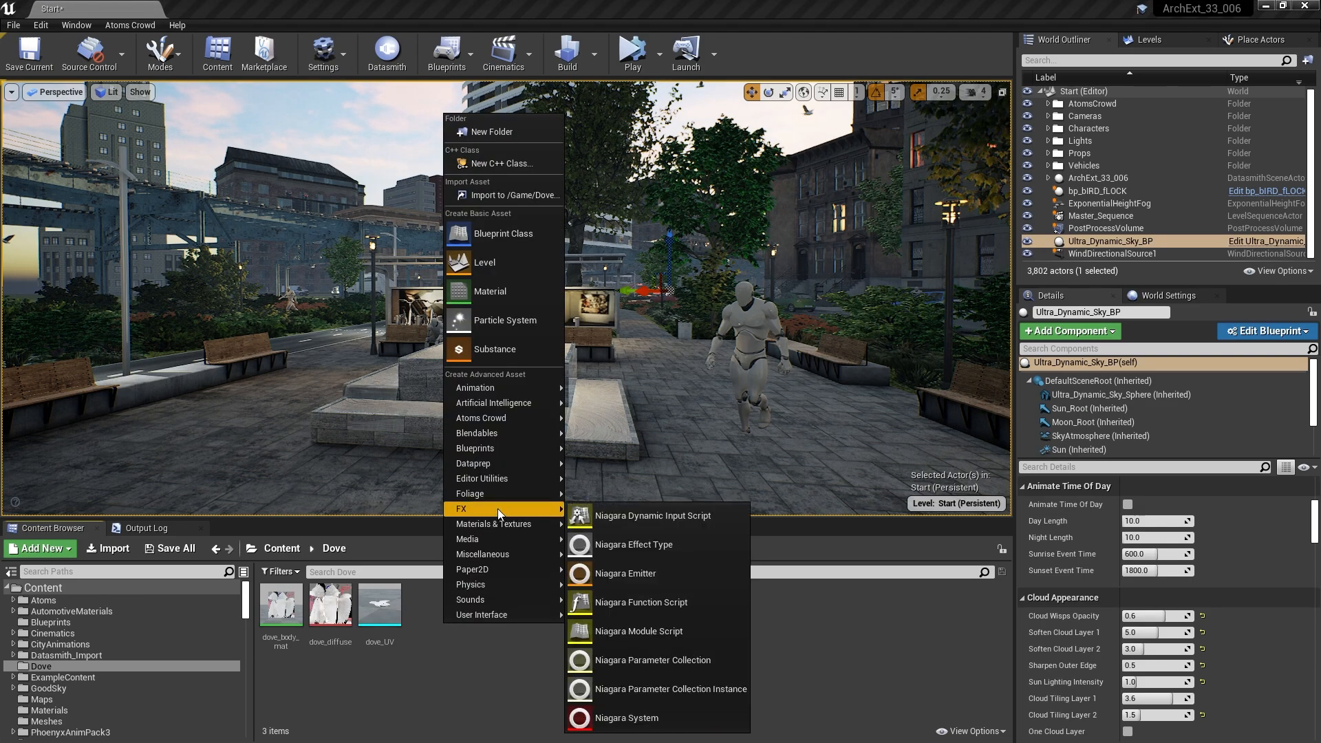
click(602, 718)
click(578, 323)
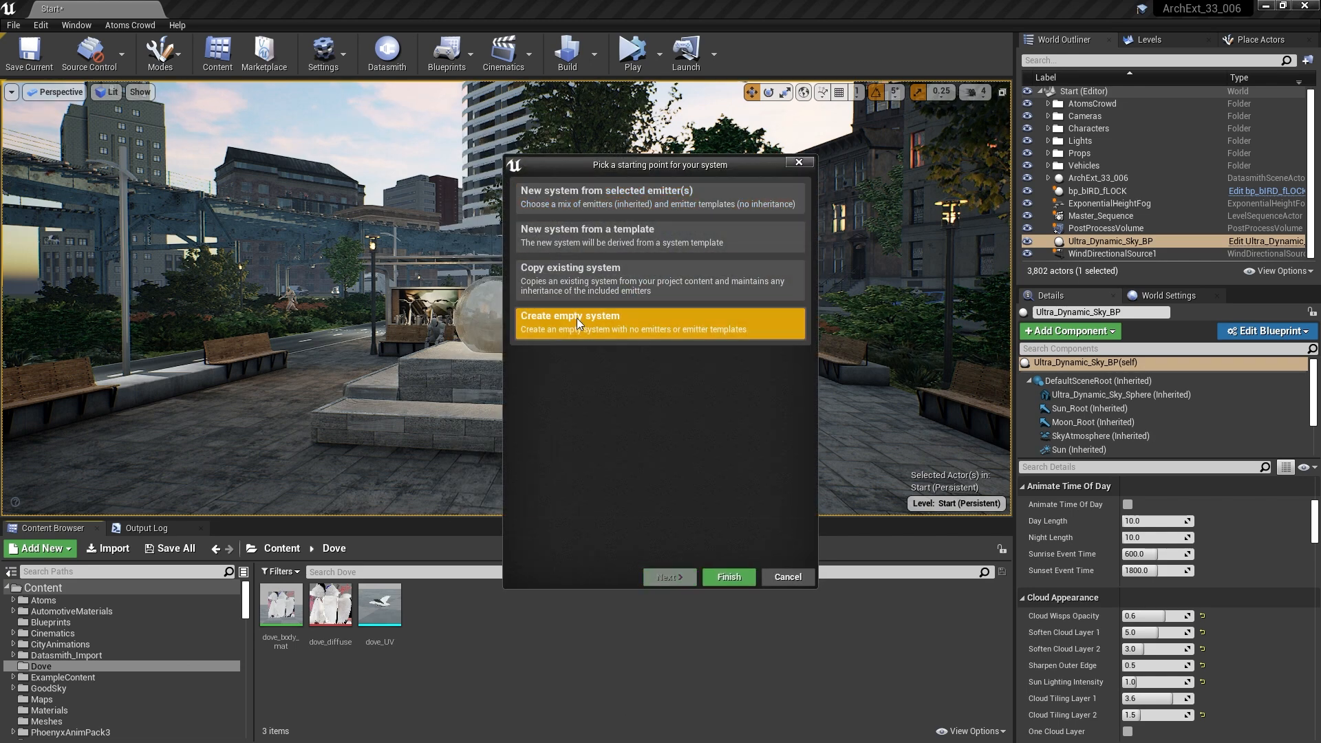
click(729, 576)
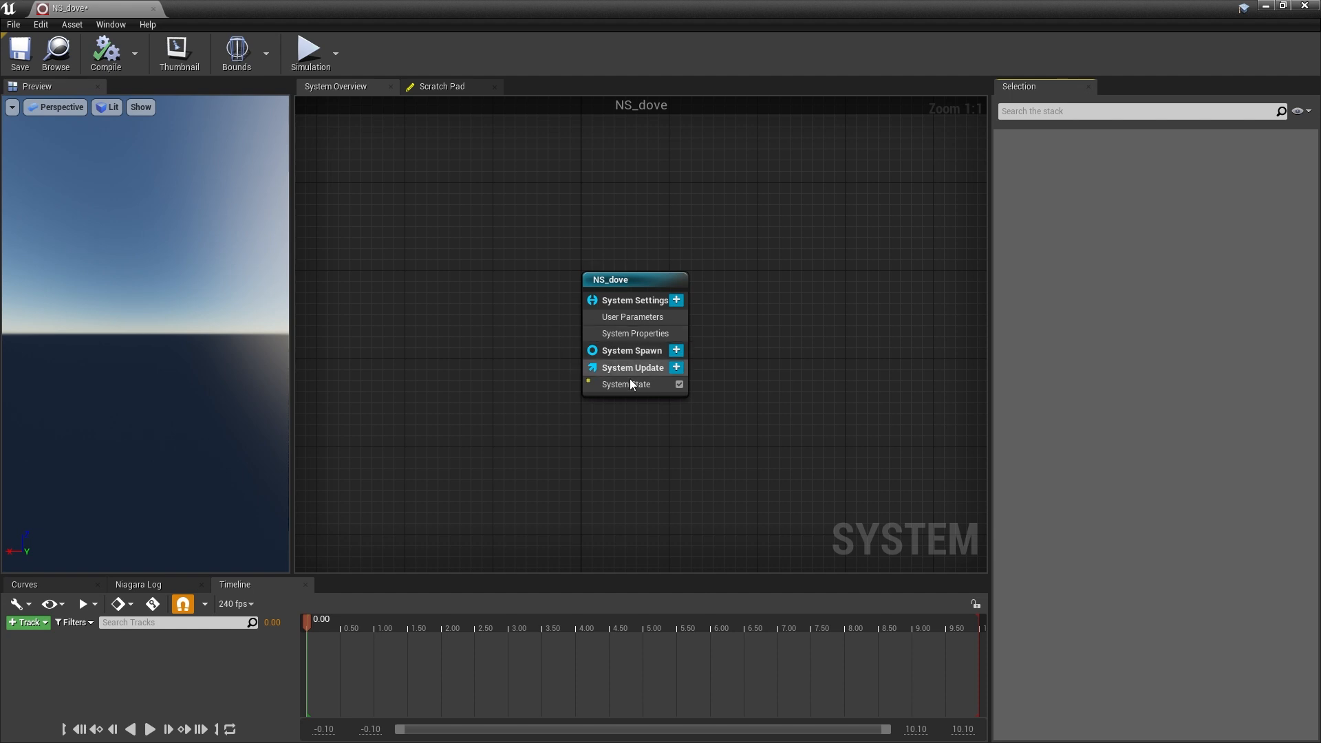
Add an Empty emitter to the NS_dove system and display its settings.
right_drag(845, 315, 671, 288)
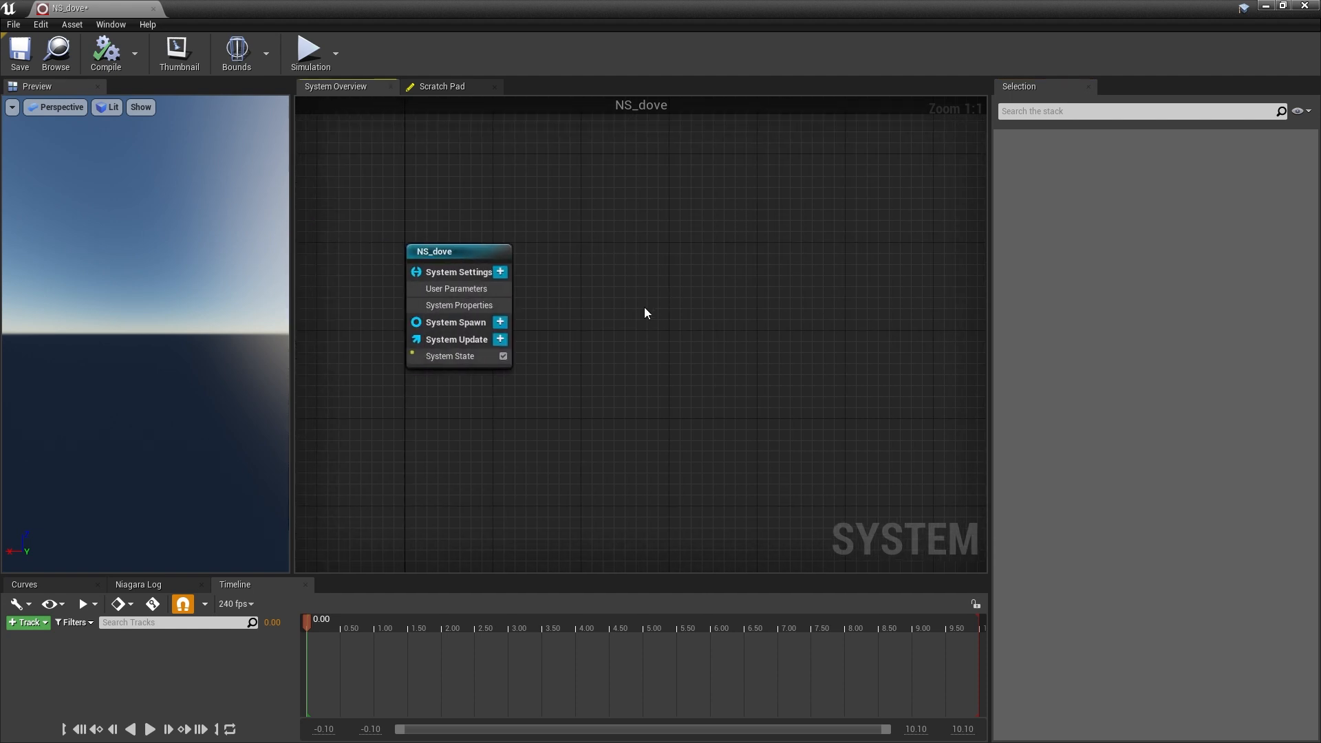
right_click(620, 240)
mouse_move(664, 257)
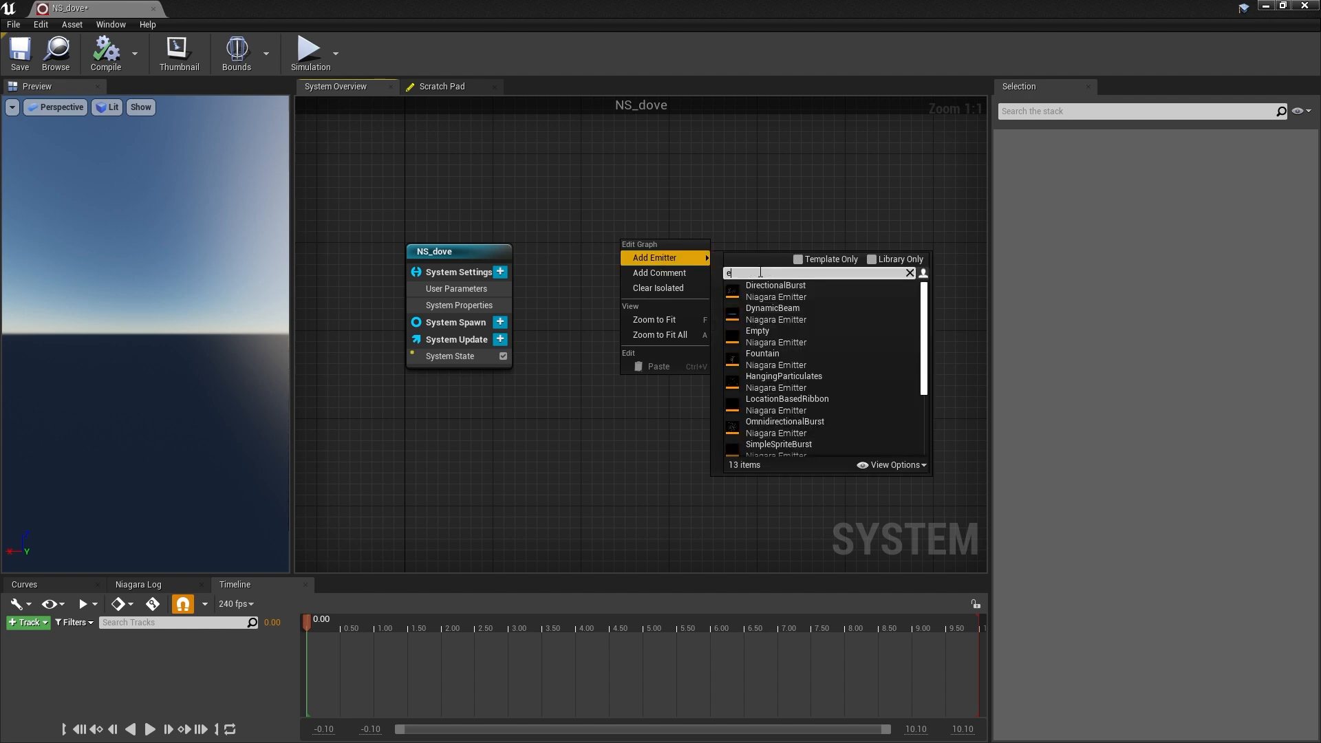
key(Return)
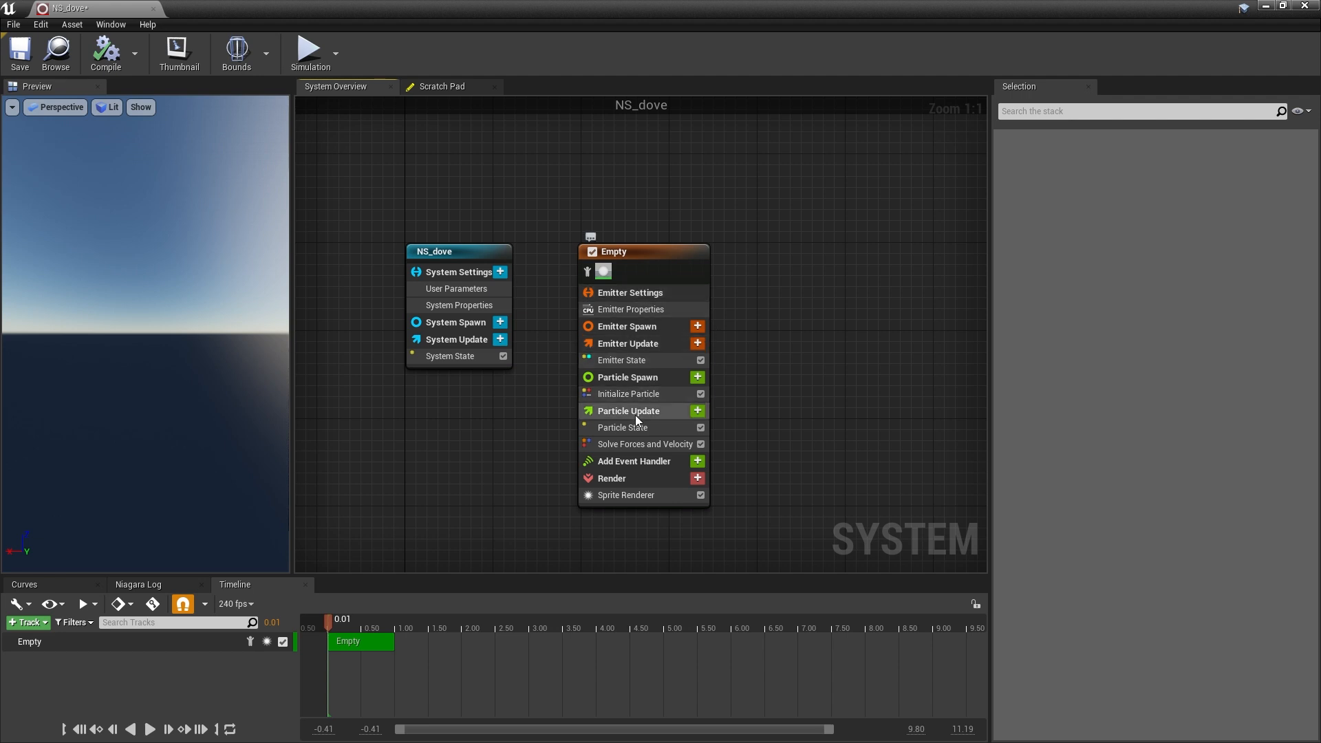
click(654, 253)
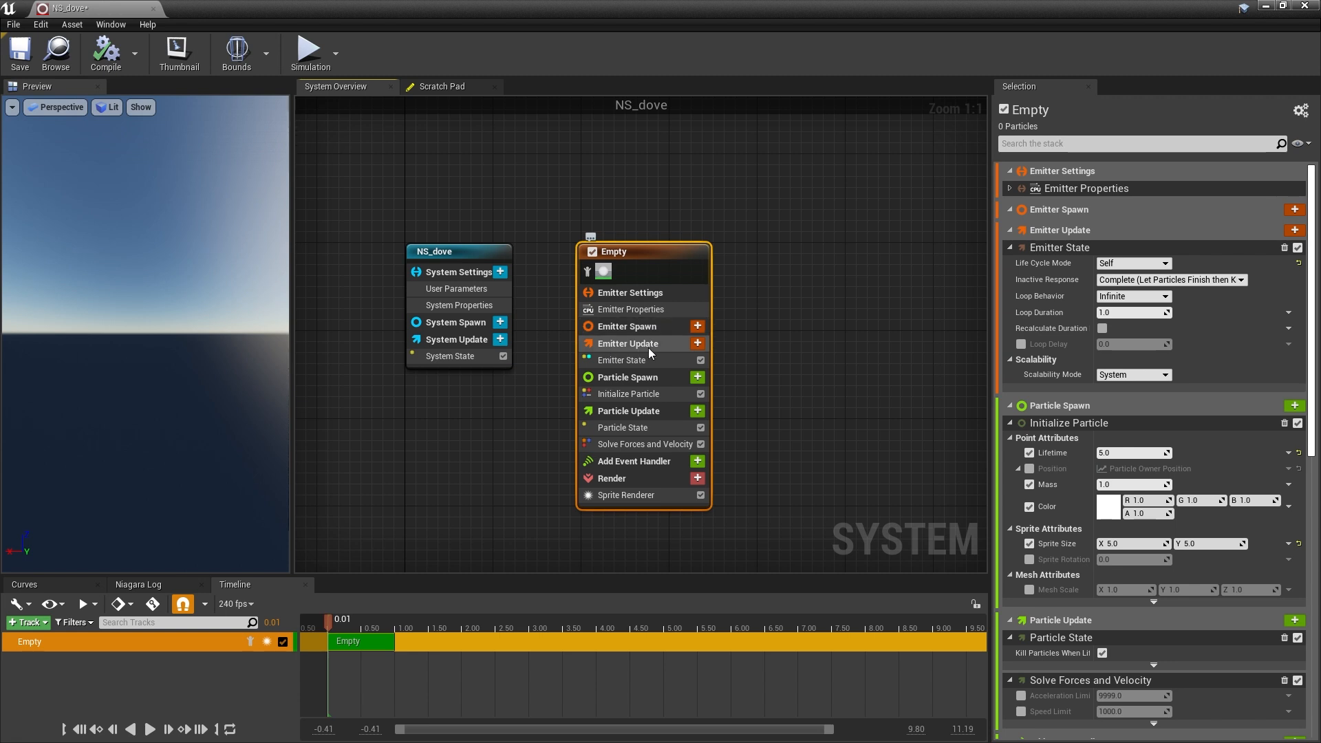
Add a Spawn Burst Instantaneous module to the emitter's Emitter Update stage and set its Spawn Count to 20.
click(696, 343)
click(562, 404)
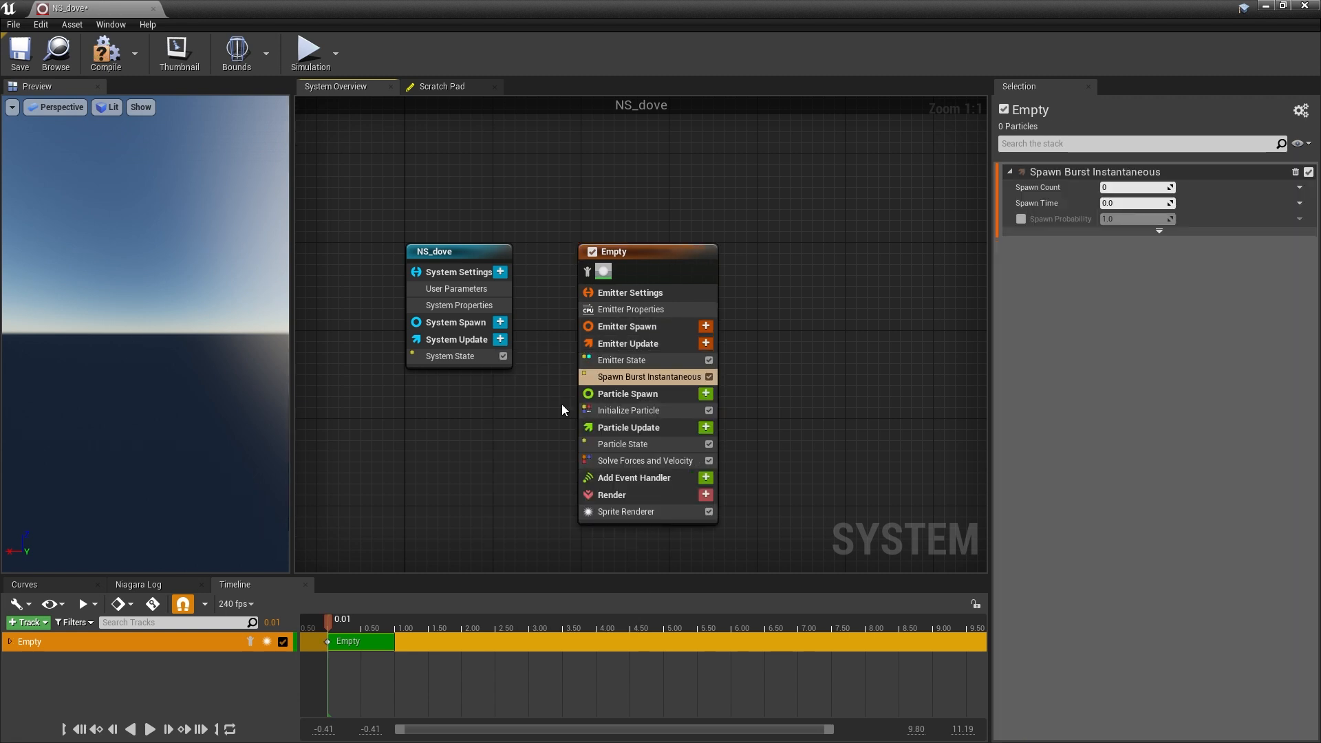
click(1132, 187)
text(20)
key(Return)
Add a Sphere Location module to the emitter's Particle Spawn stage.
click(706, 394)
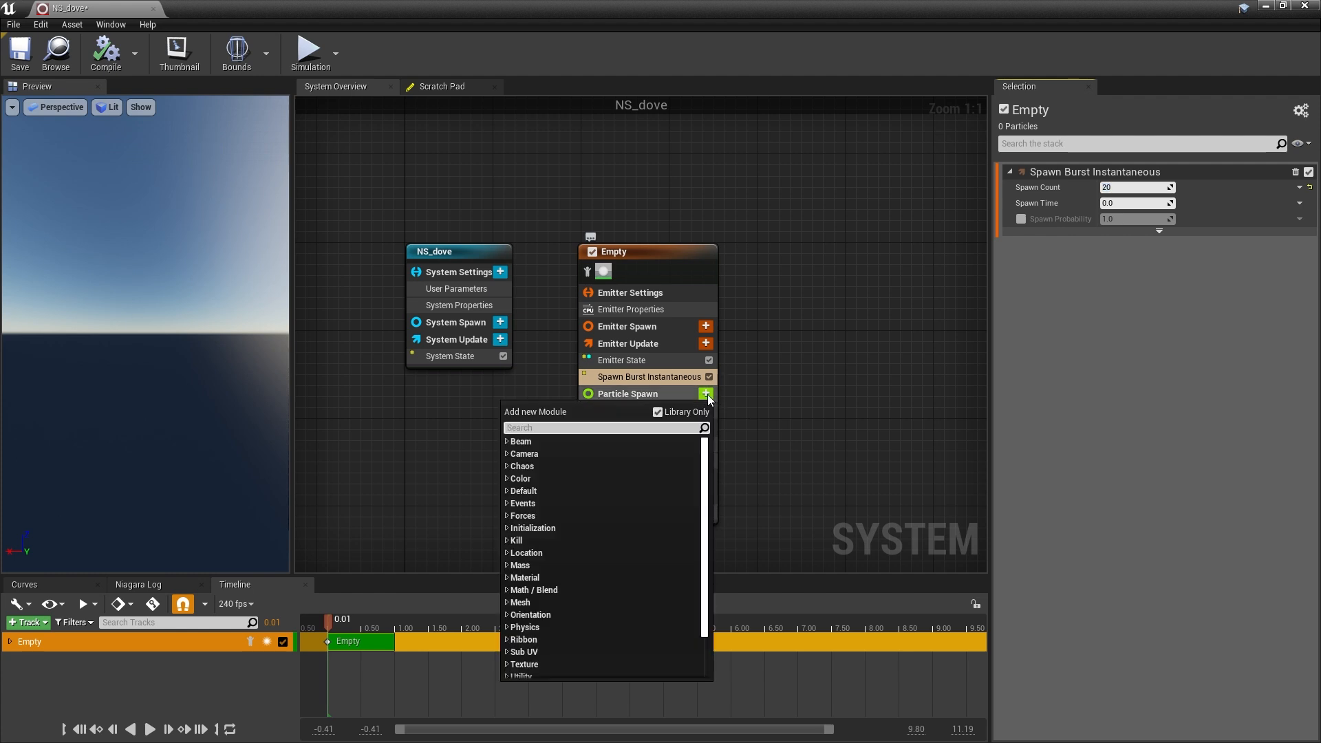
text(location)
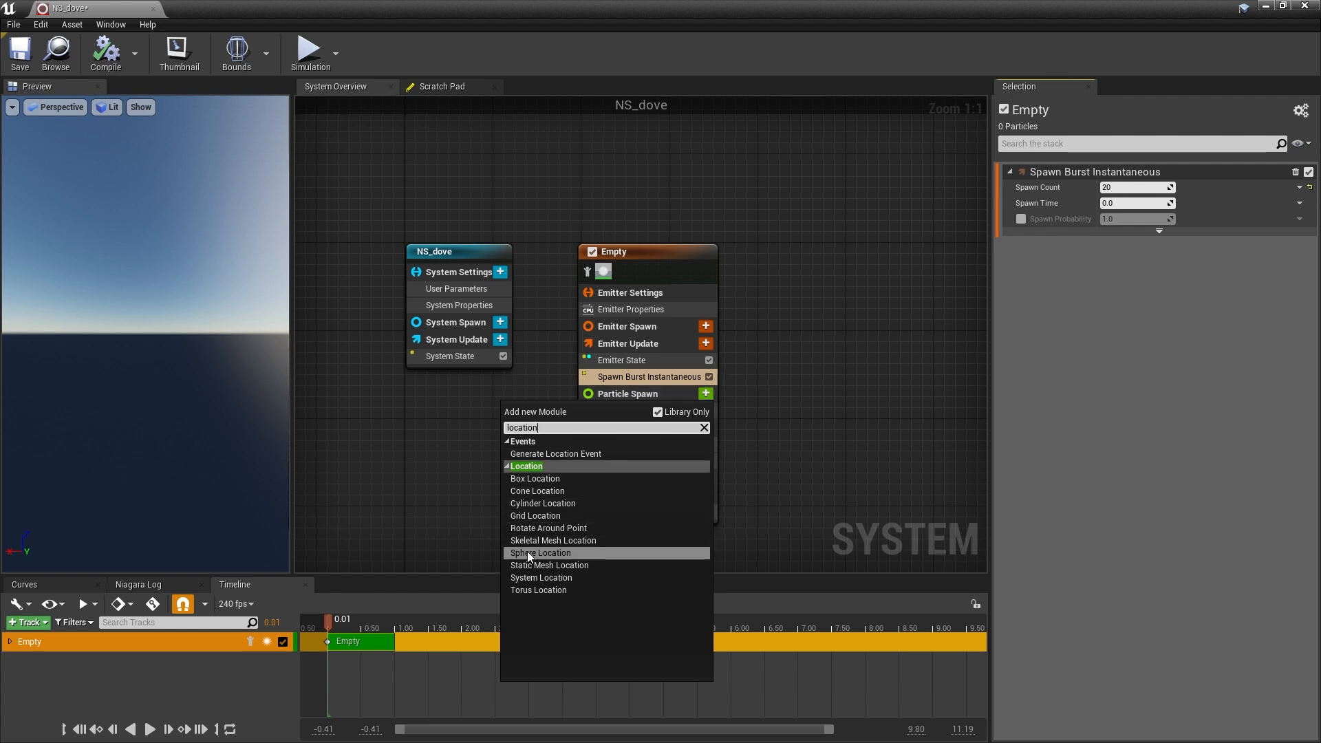
click(547, 555)
click(548, 554)
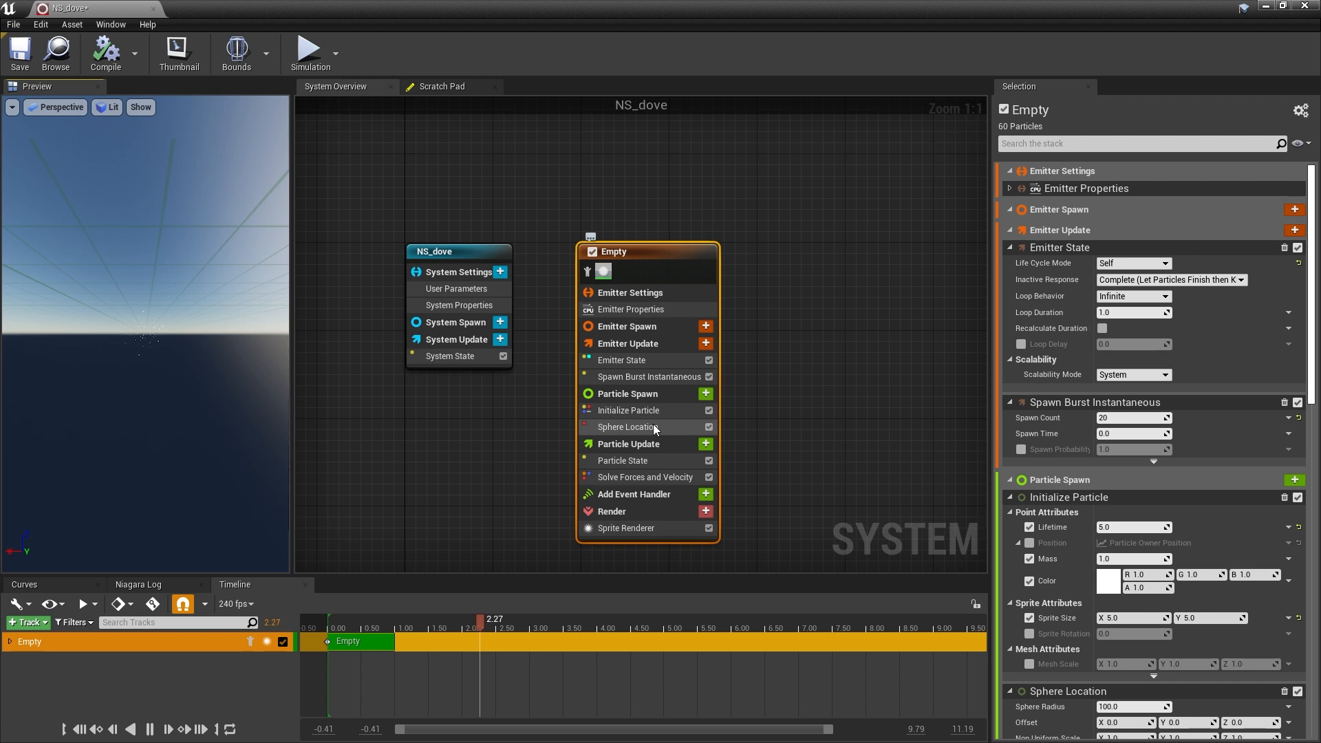
Set the emitter's Loop Behavior to Once and turn off Kill Particles When Lifetime Has Elapsed in Particle State.
click(1108, 296)
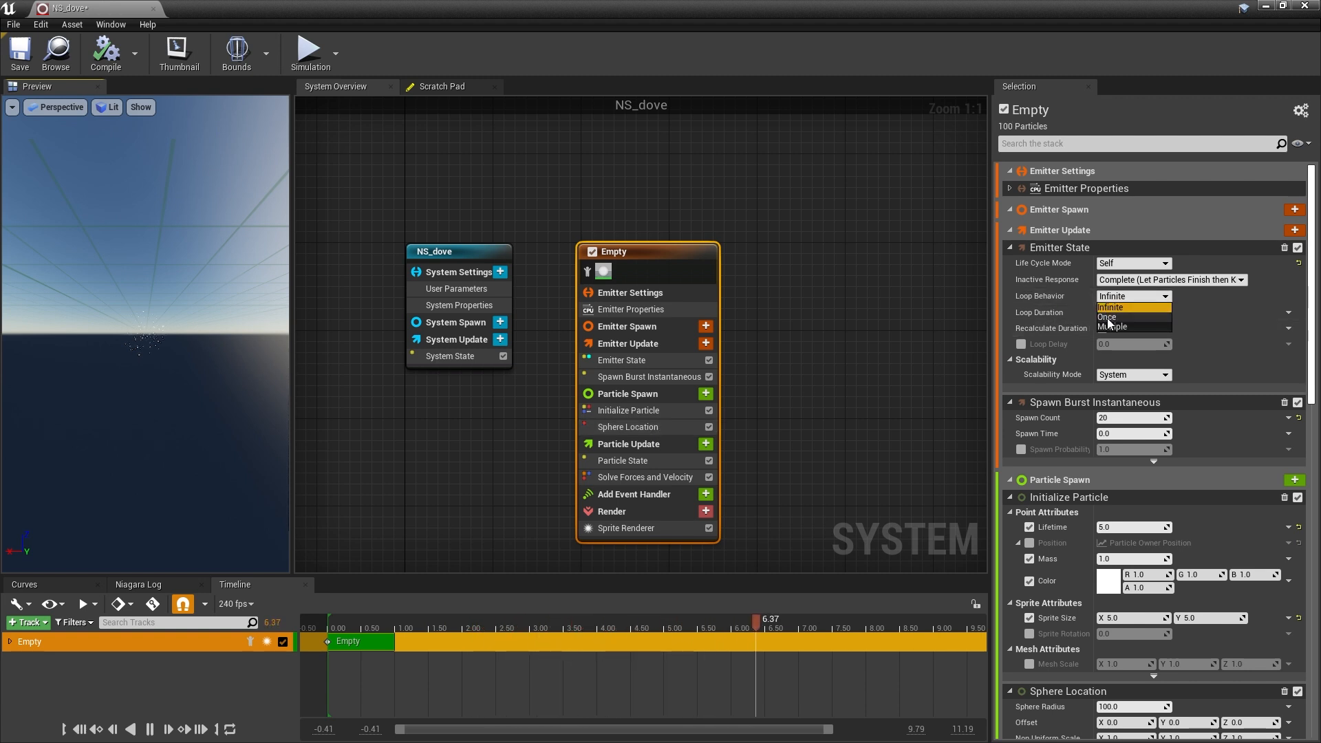
click(1108, 317)
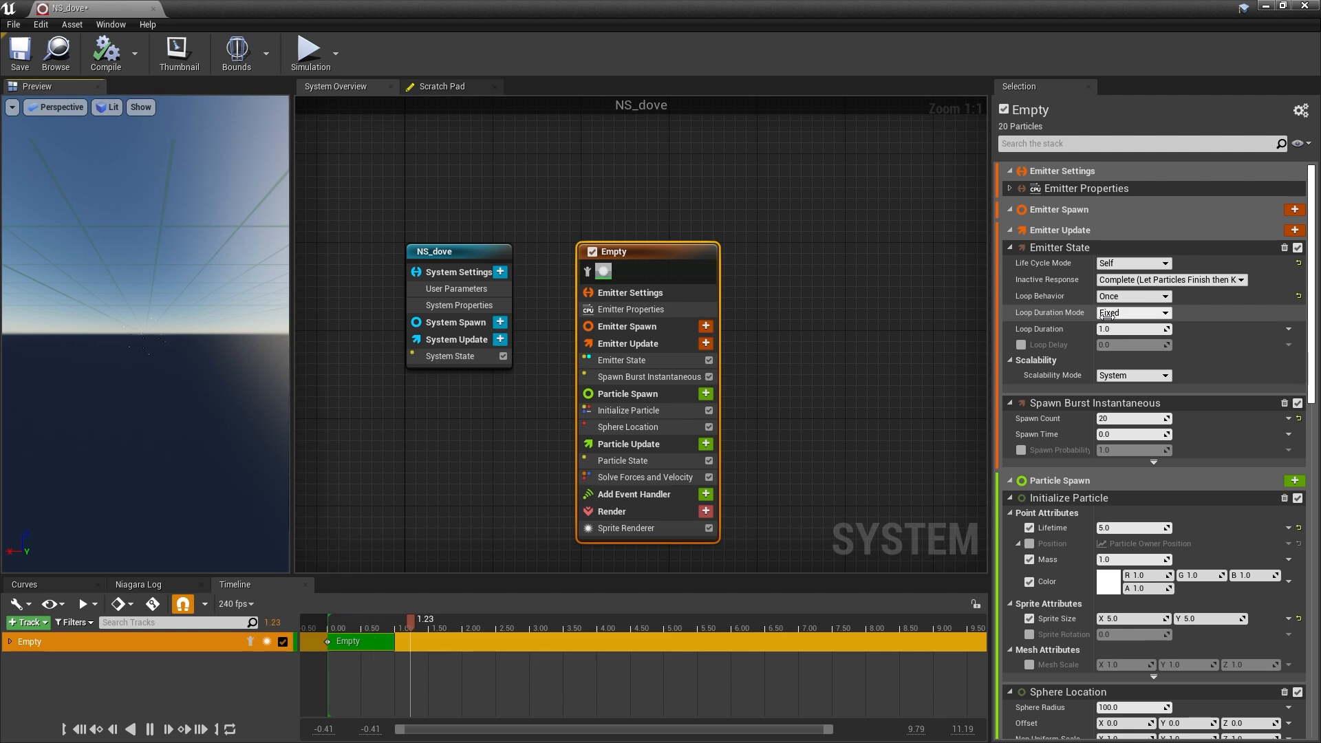
click(653, 446)
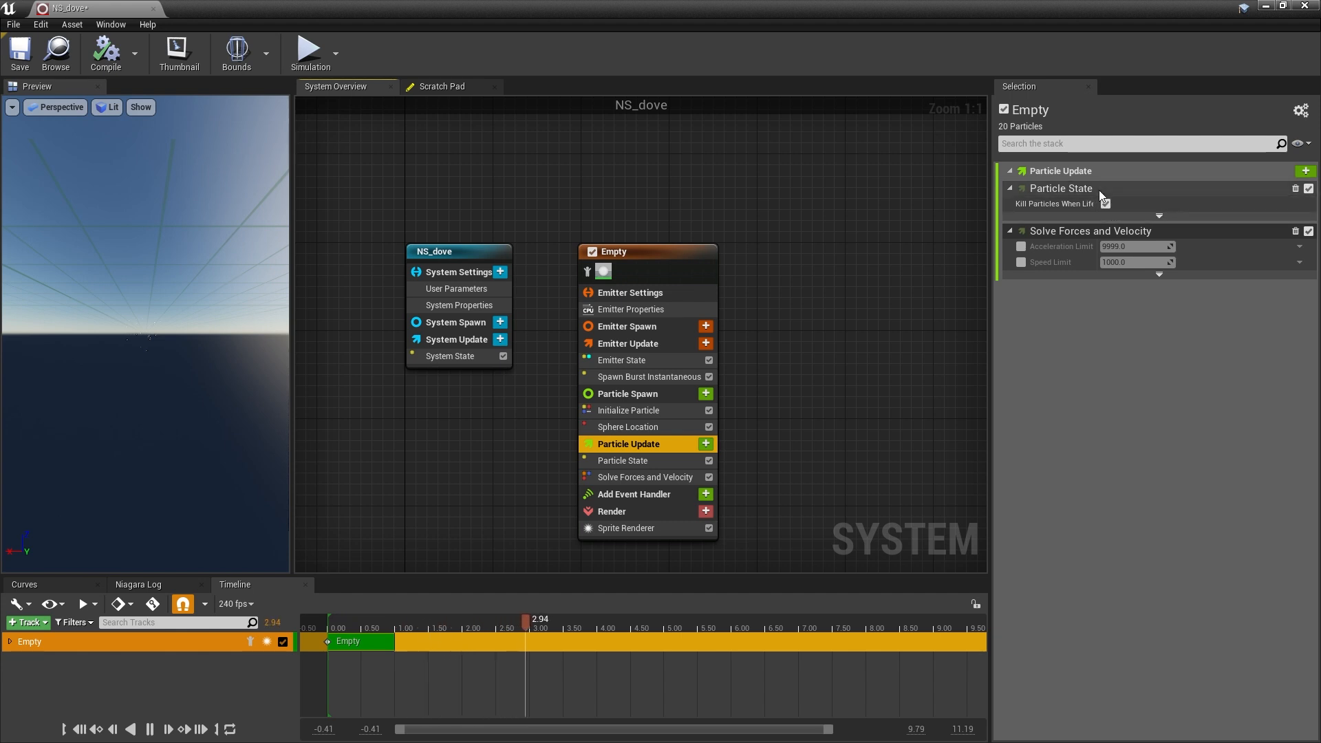
drag(1098, 203, 1151, 205)
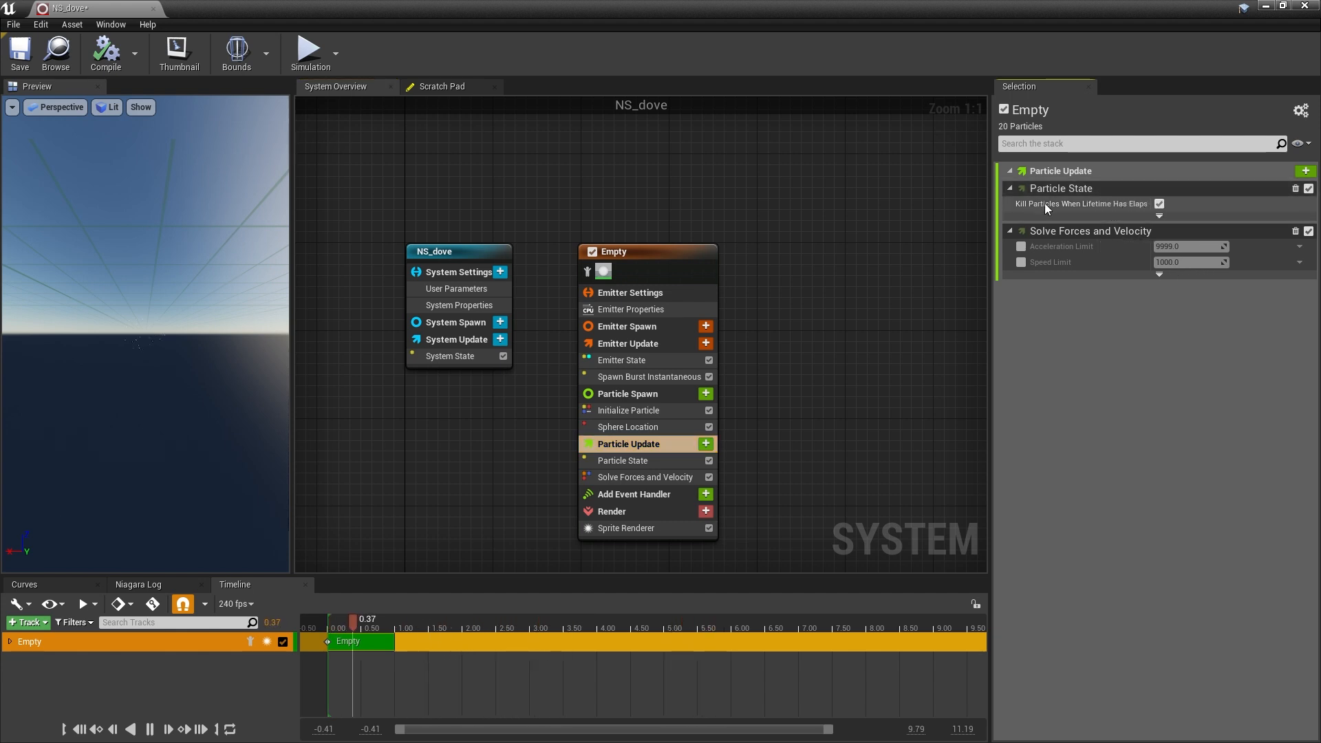
click(1159, 204)
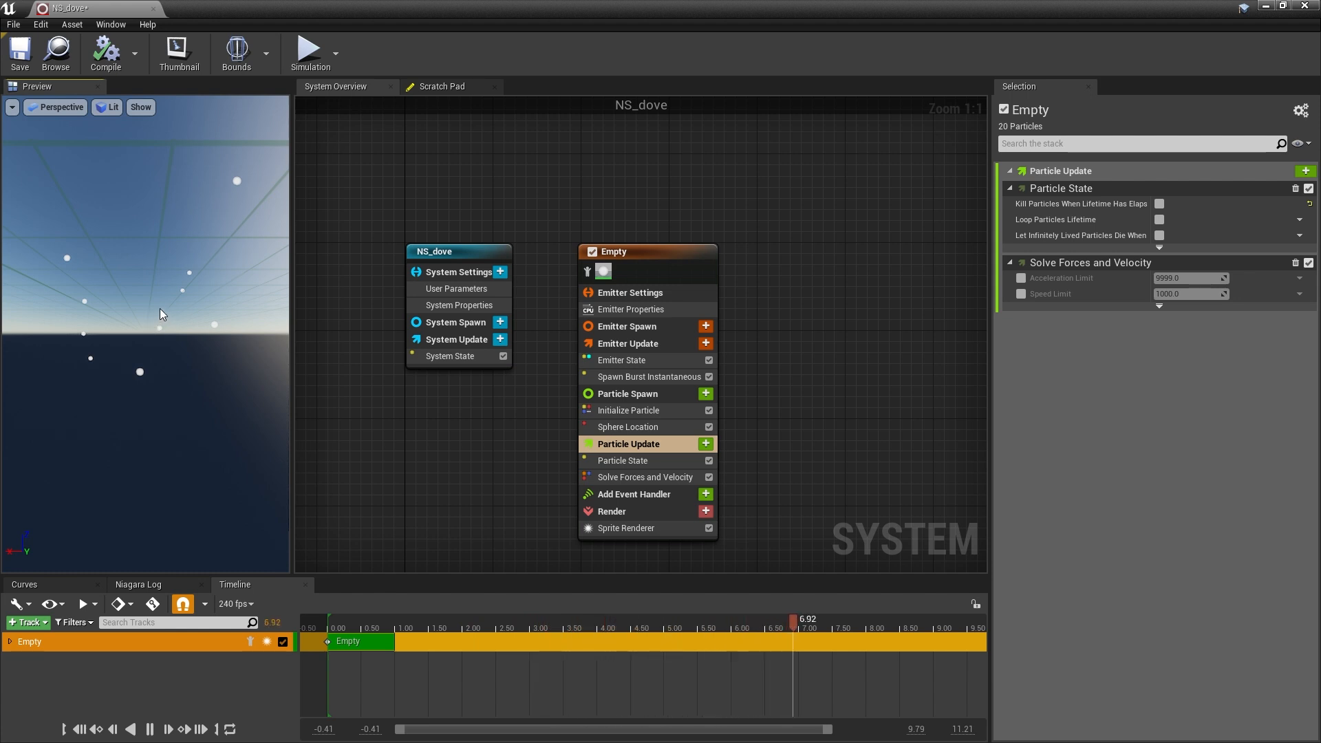
click(858, 408)
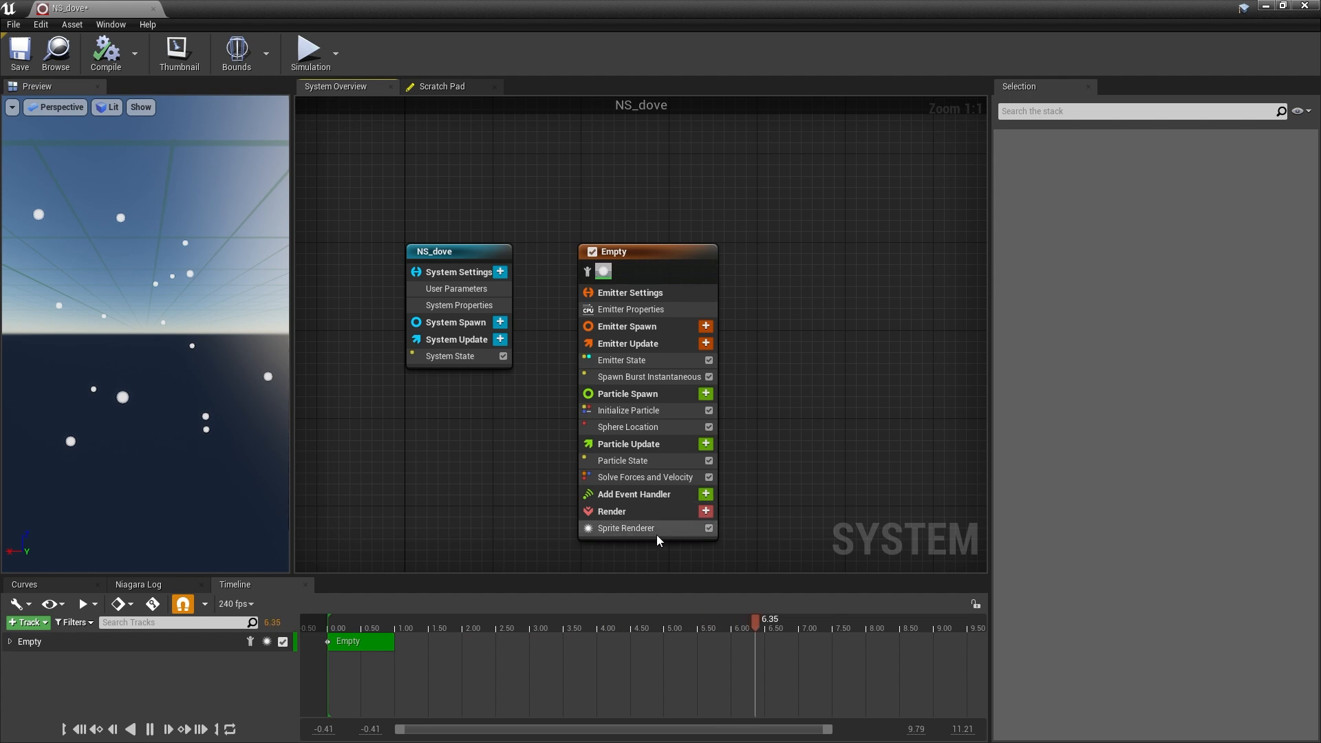
Add a Mesh Renderer to the emitter and assign the dove_UV mesh from the Dove folder as its Particle Mesh.
click(705, 512)
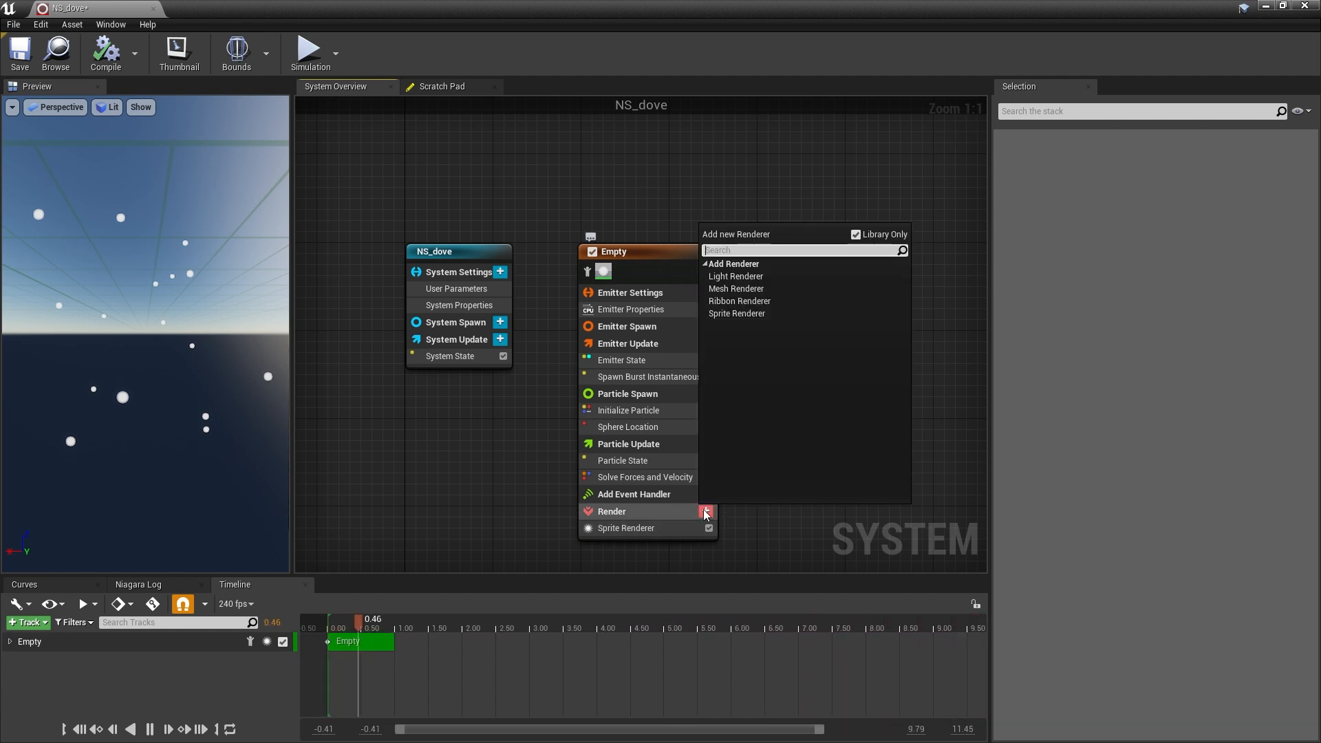
text(mesh)
key(Return)
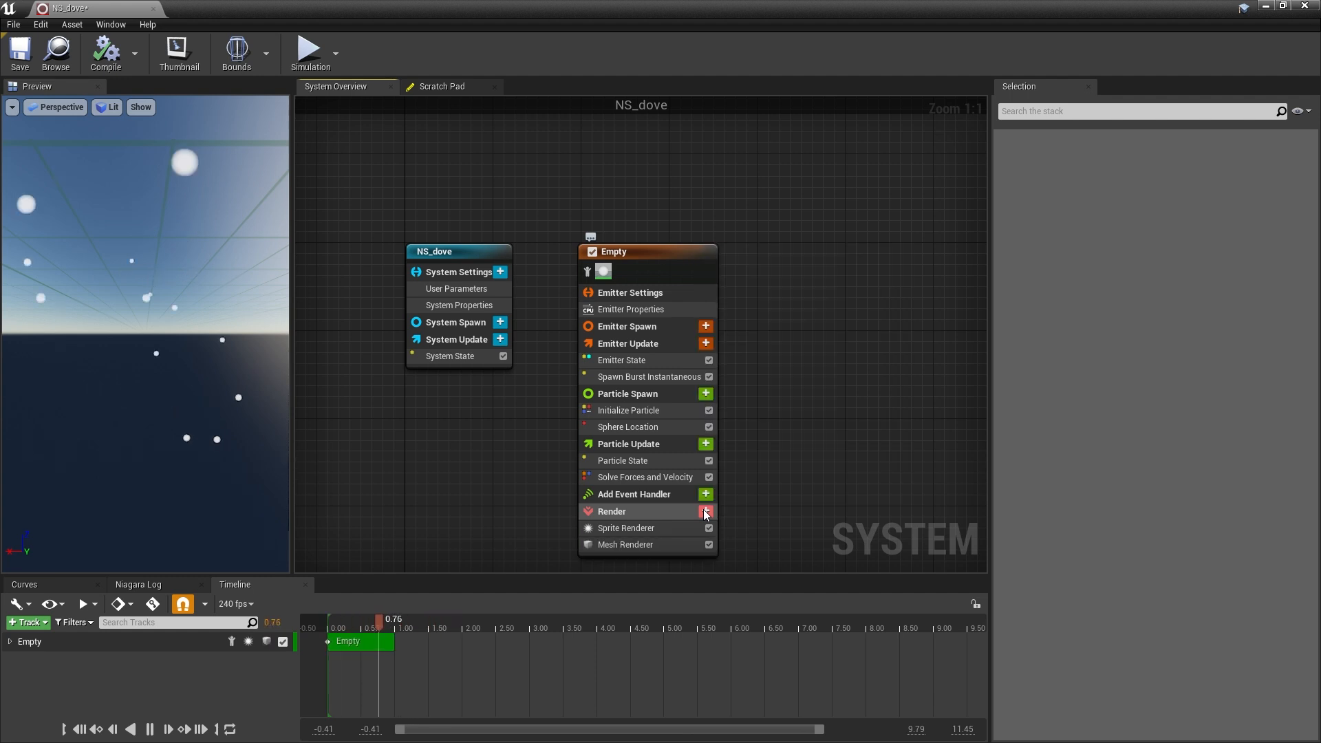
click(649, 545)
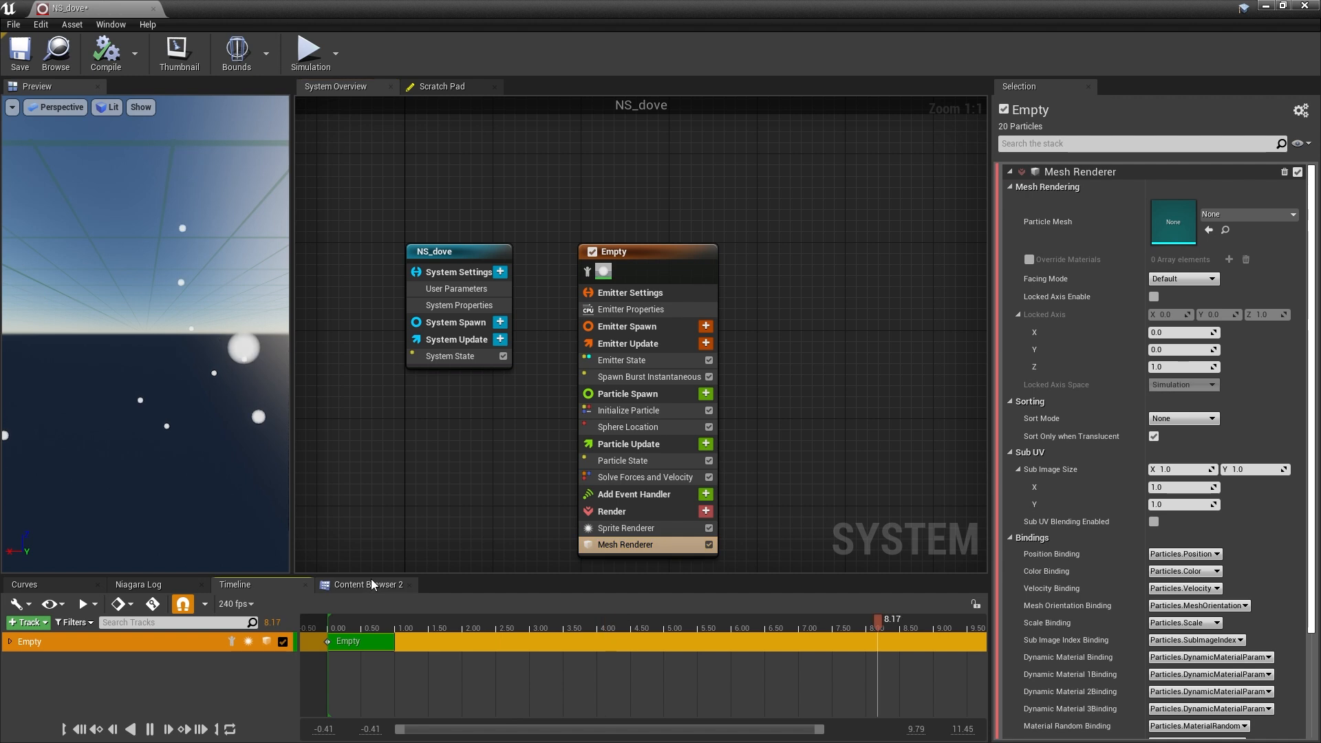
click(370, 583)
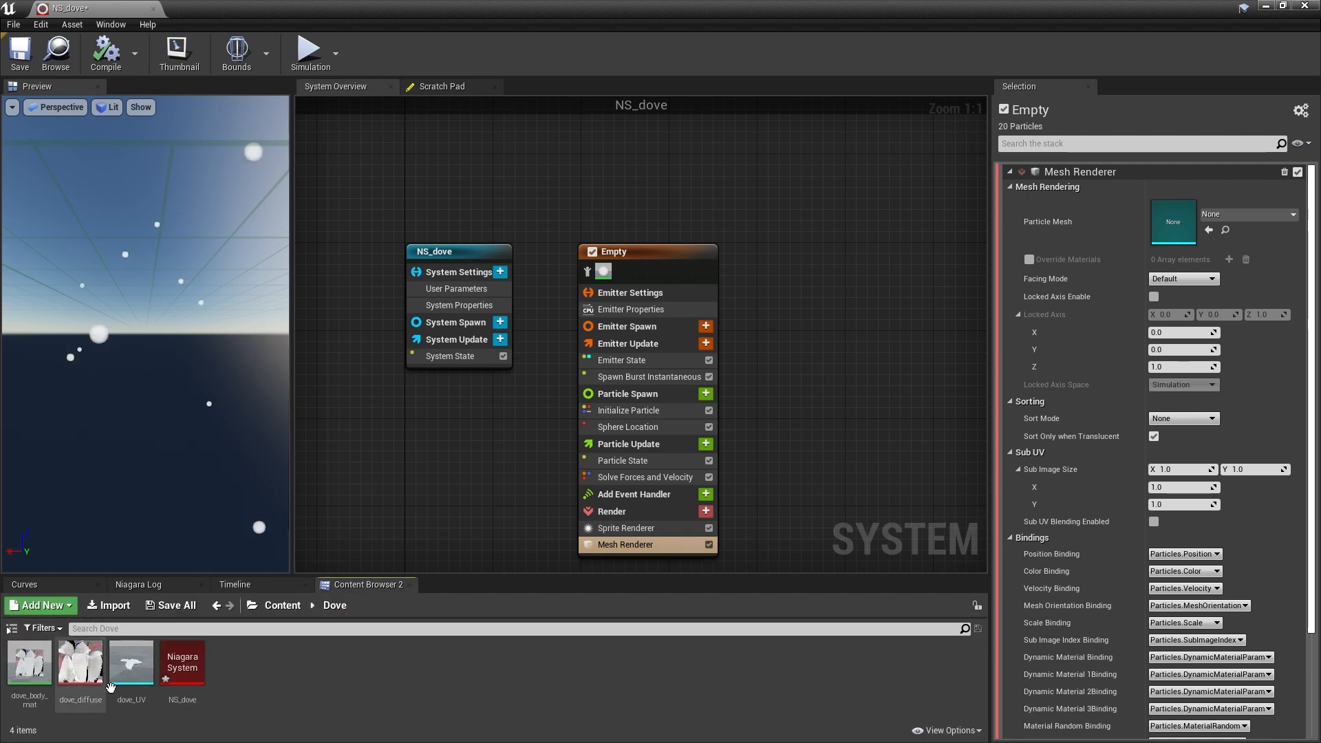
drag(131, 664, 1171, 225)
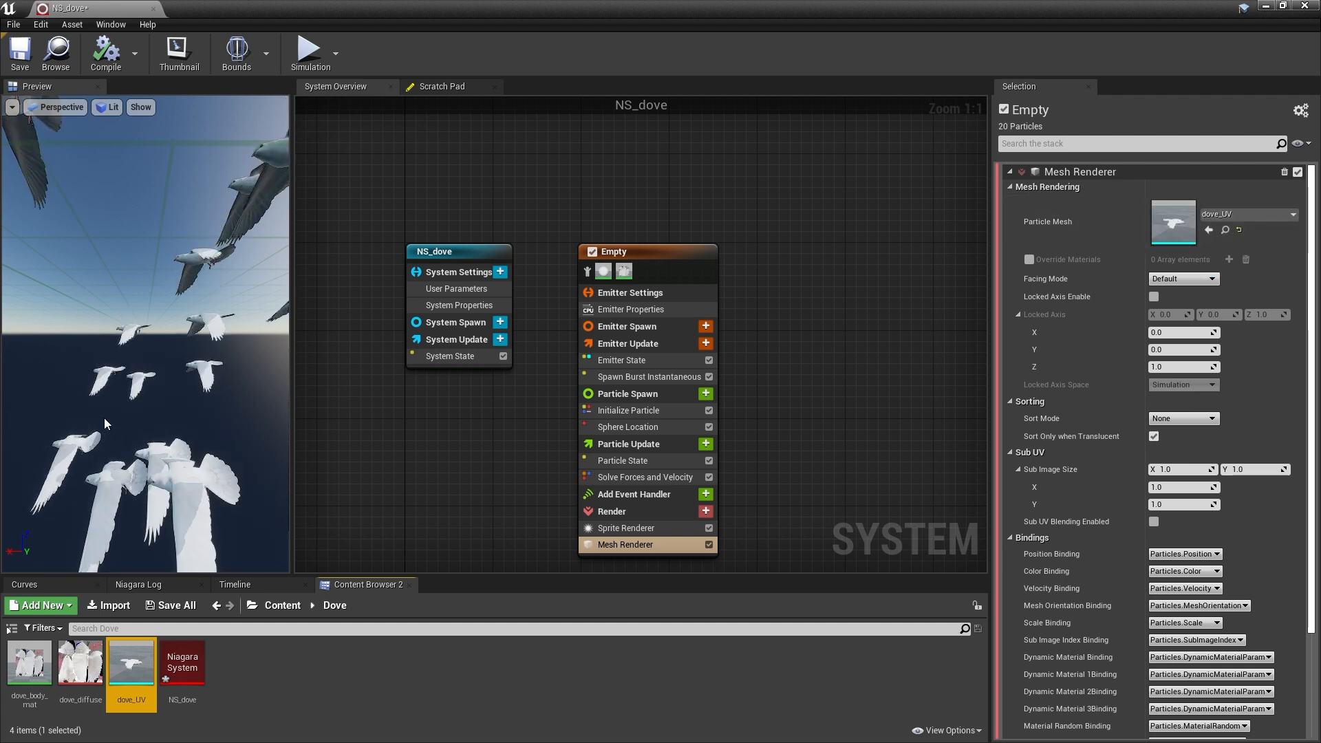
drag(221, 304, 247, 327)
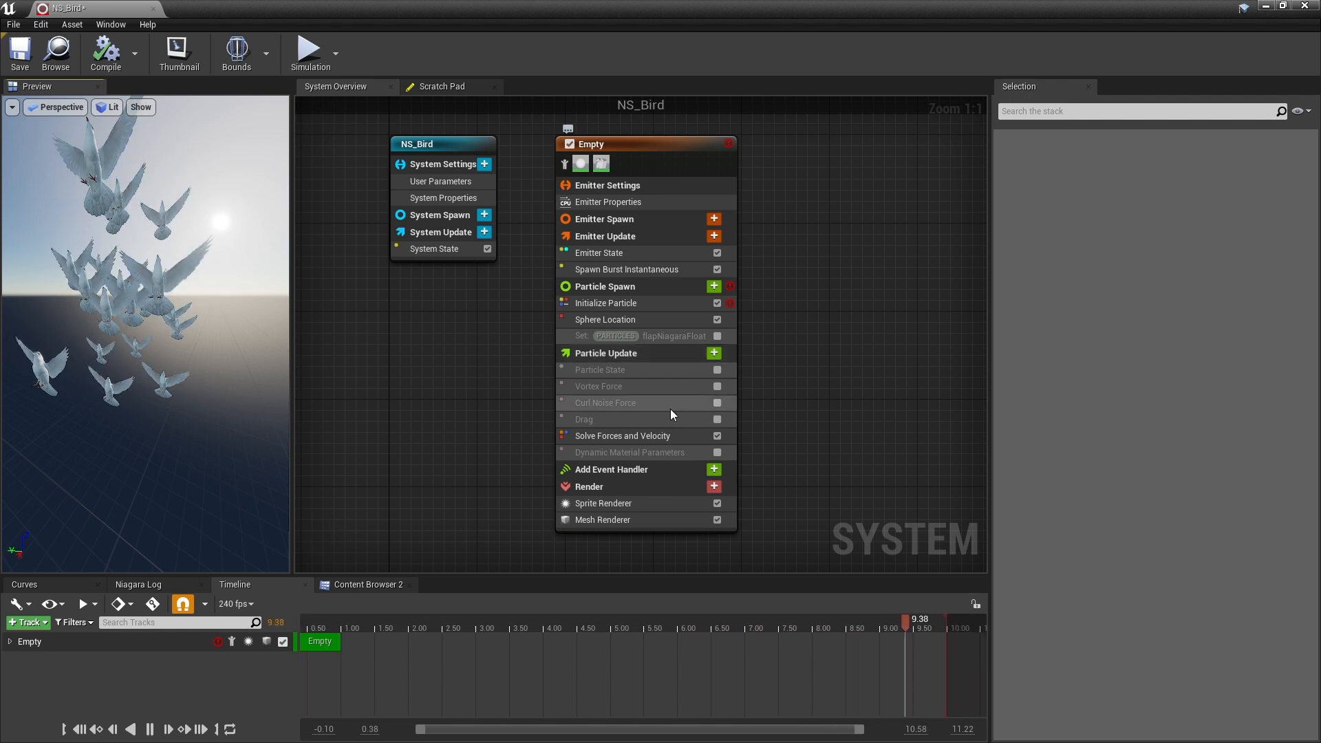
click(714, 354)
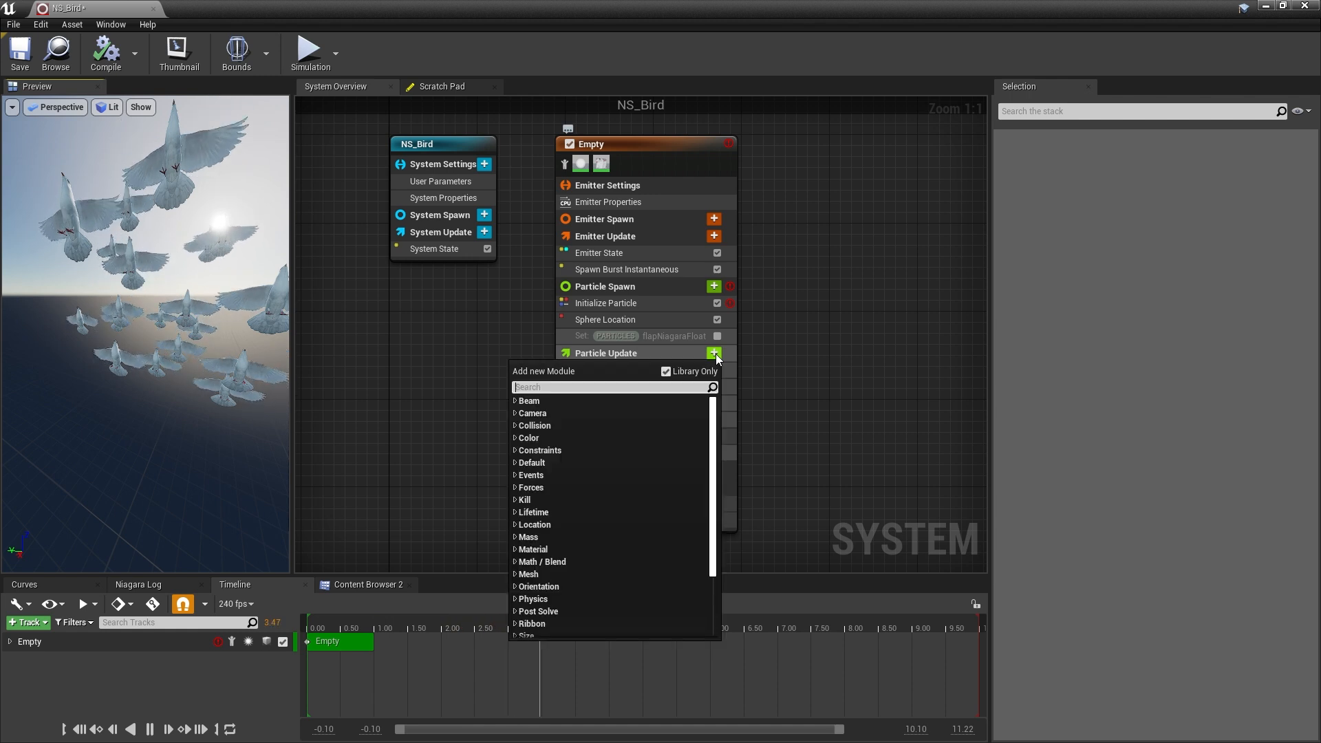
text(force)
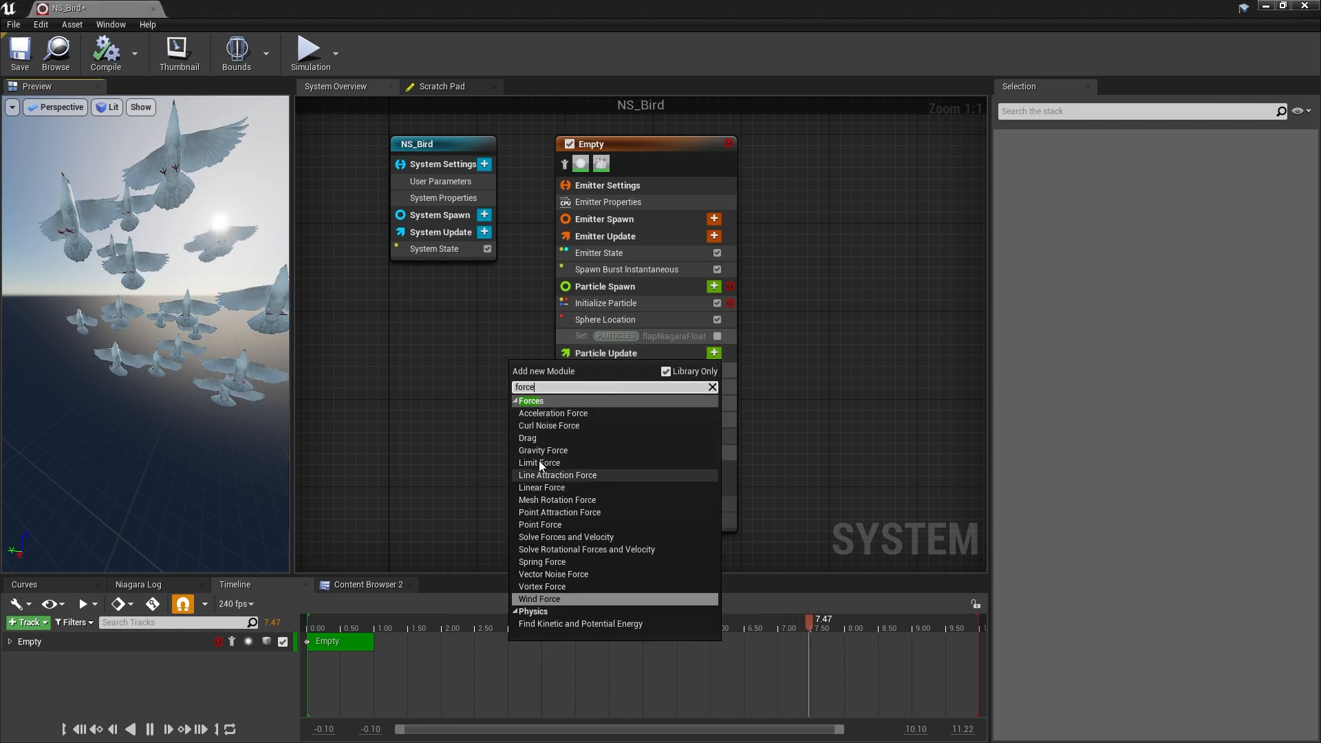
click(455, 477)
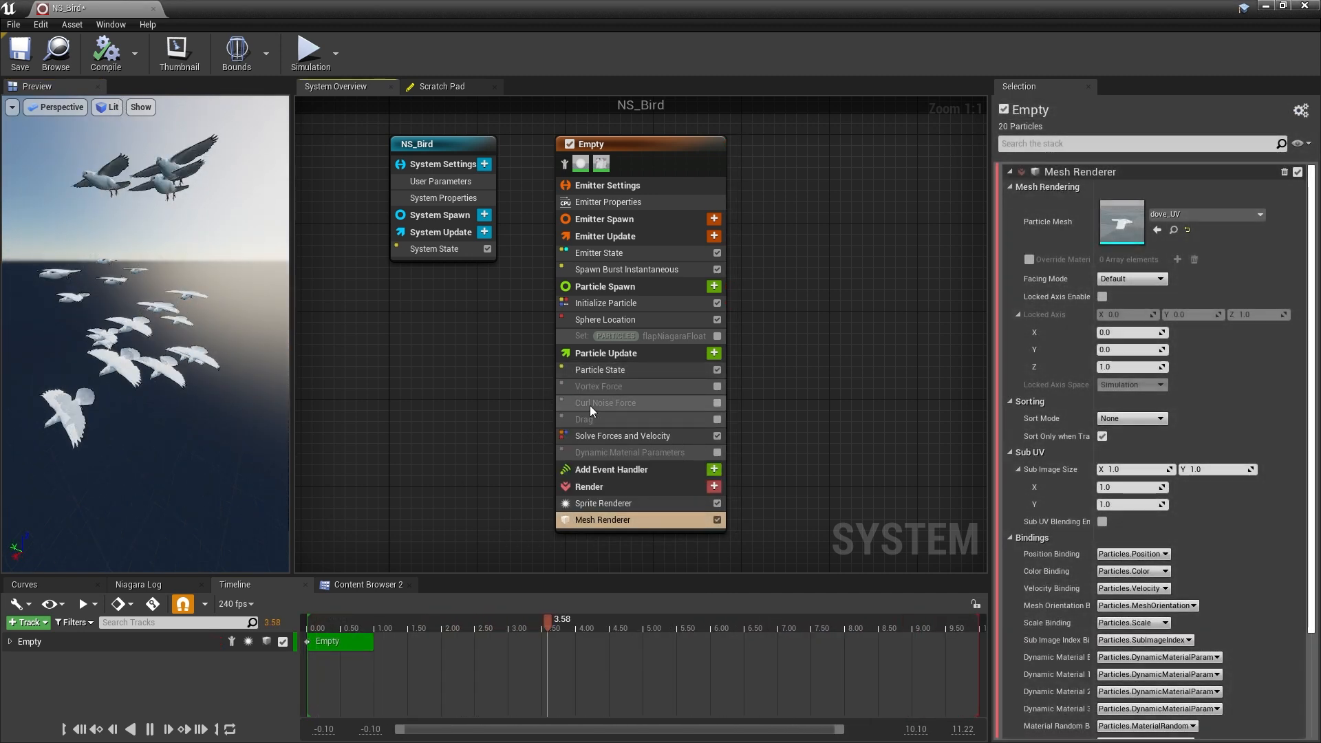
Enable the Curl Noise Force and Drag modules in NS_Bird and set the Mesh Renderer's Facing Mode to Velocity.
click(716, 403)
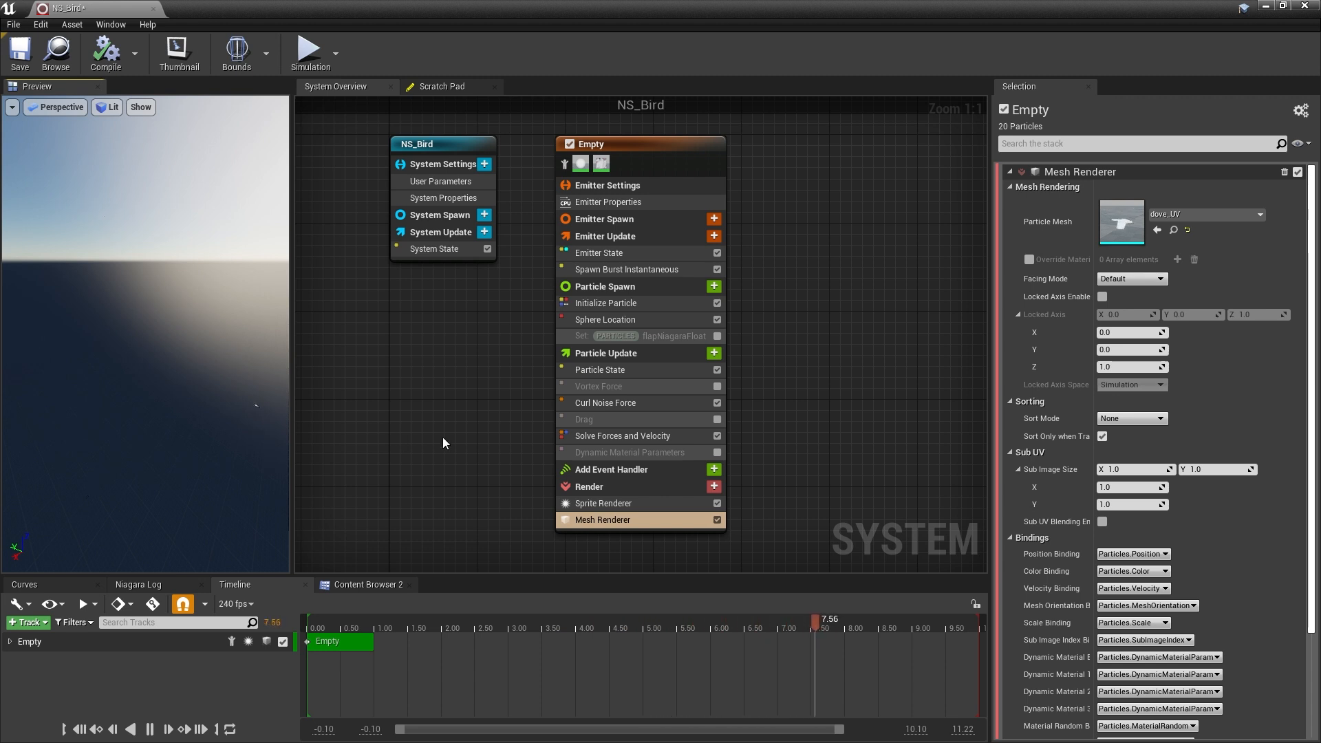
click(716, 421)
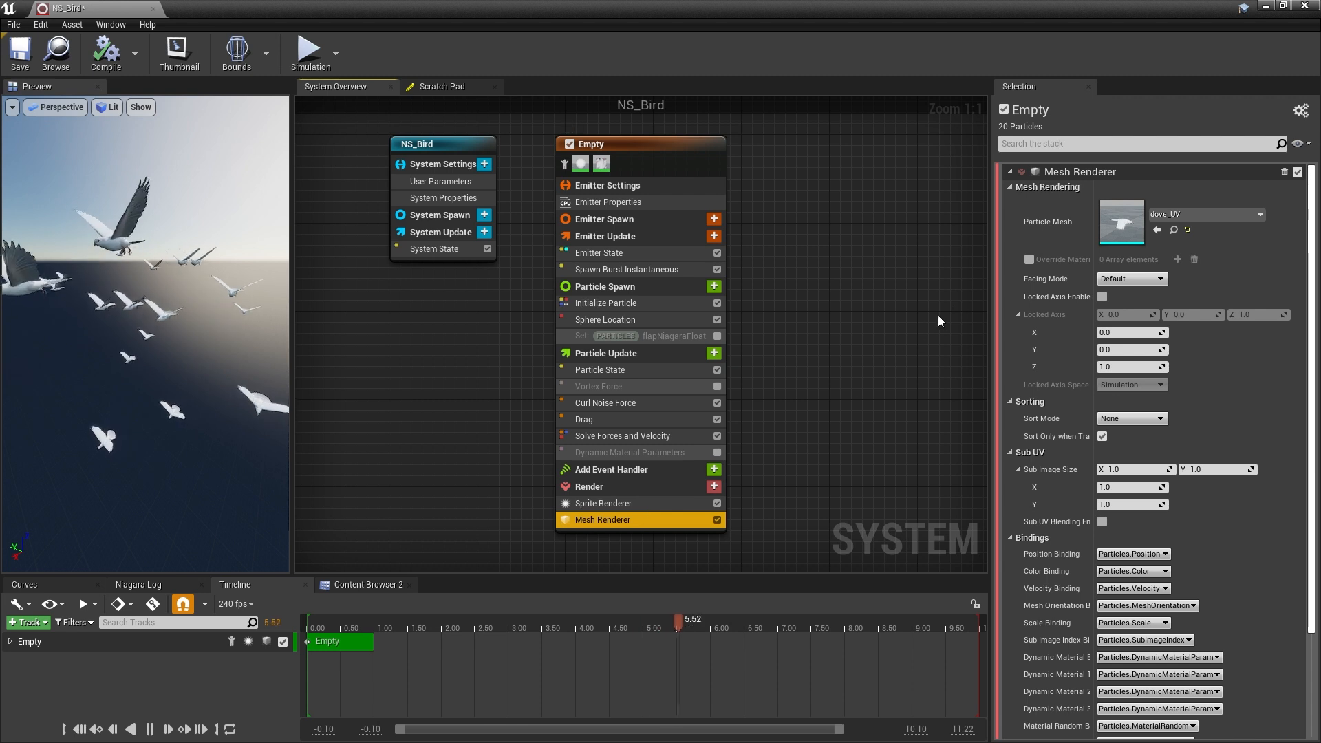
click(1148, 279)
click(1126, 298)
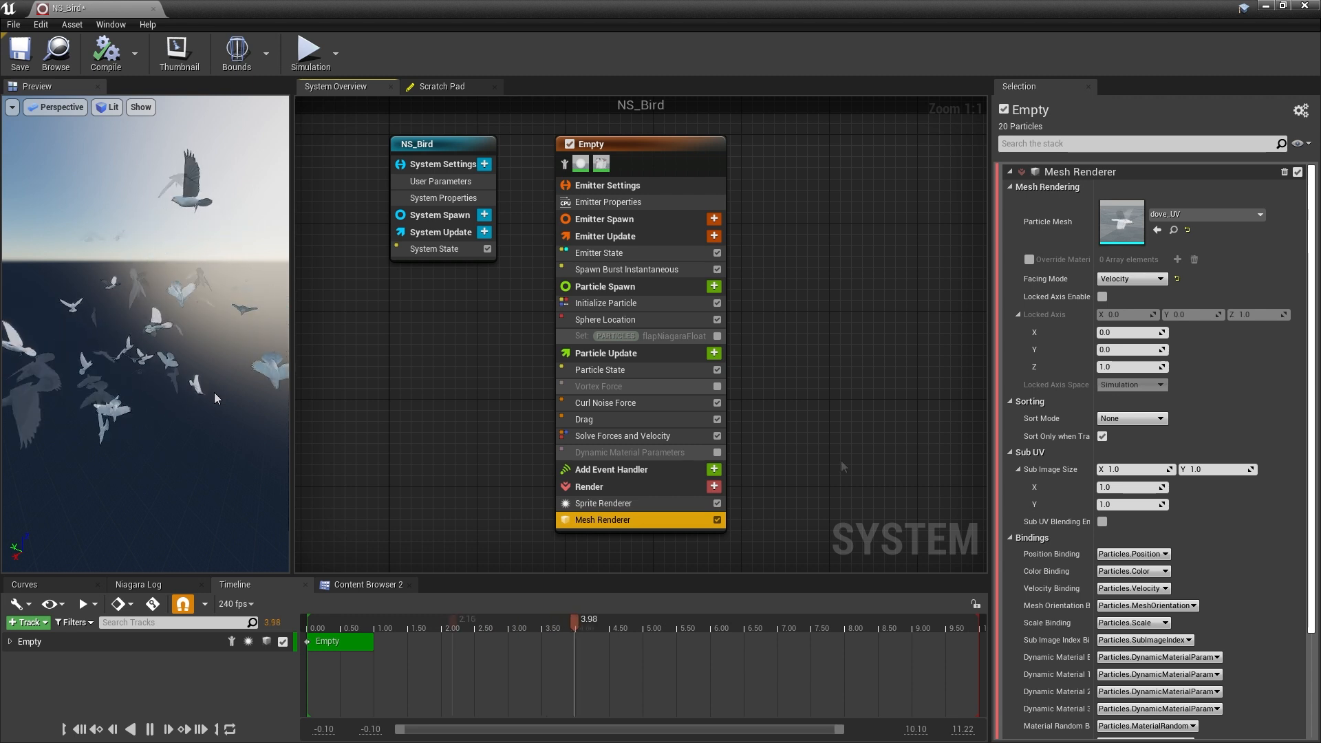
Examine the Drag and Rotational Drag values of the Drag module.
click(589, 419)
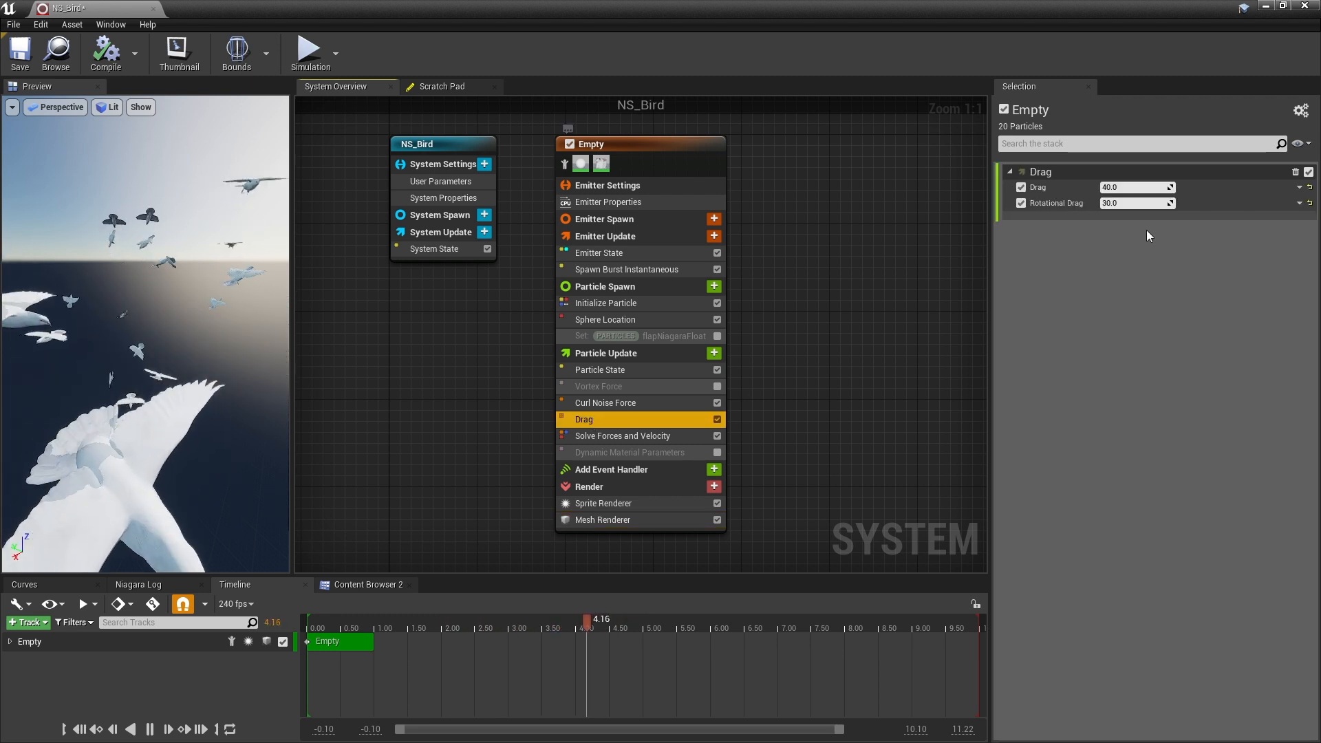
click(1140, 186)
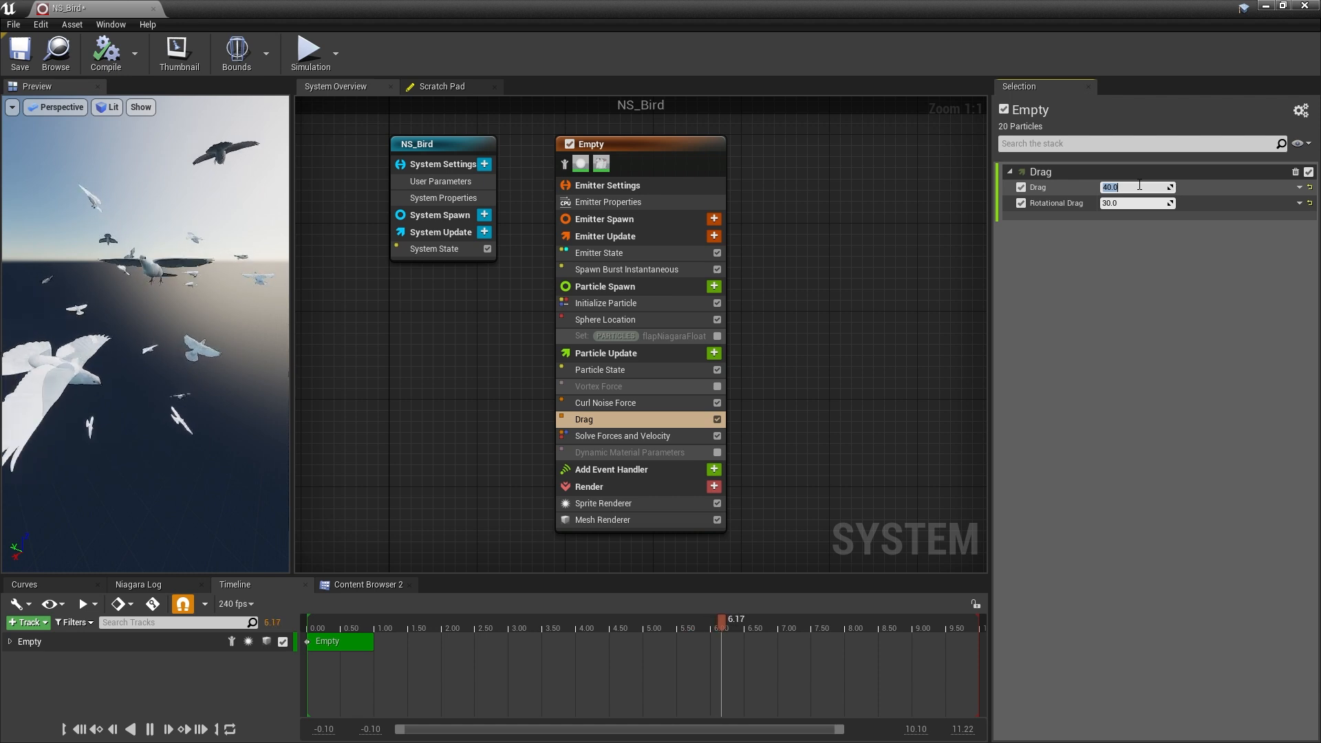
text(10)
key(Return)
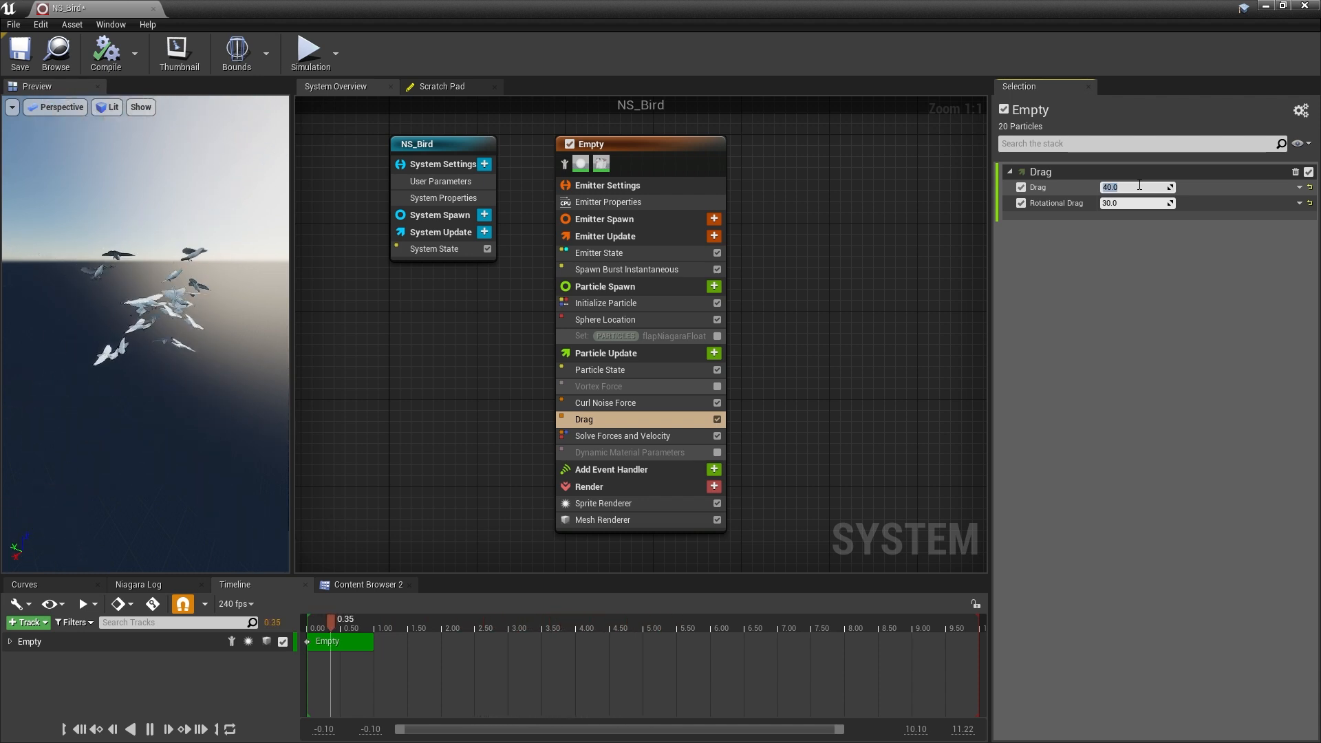
key(Tab)
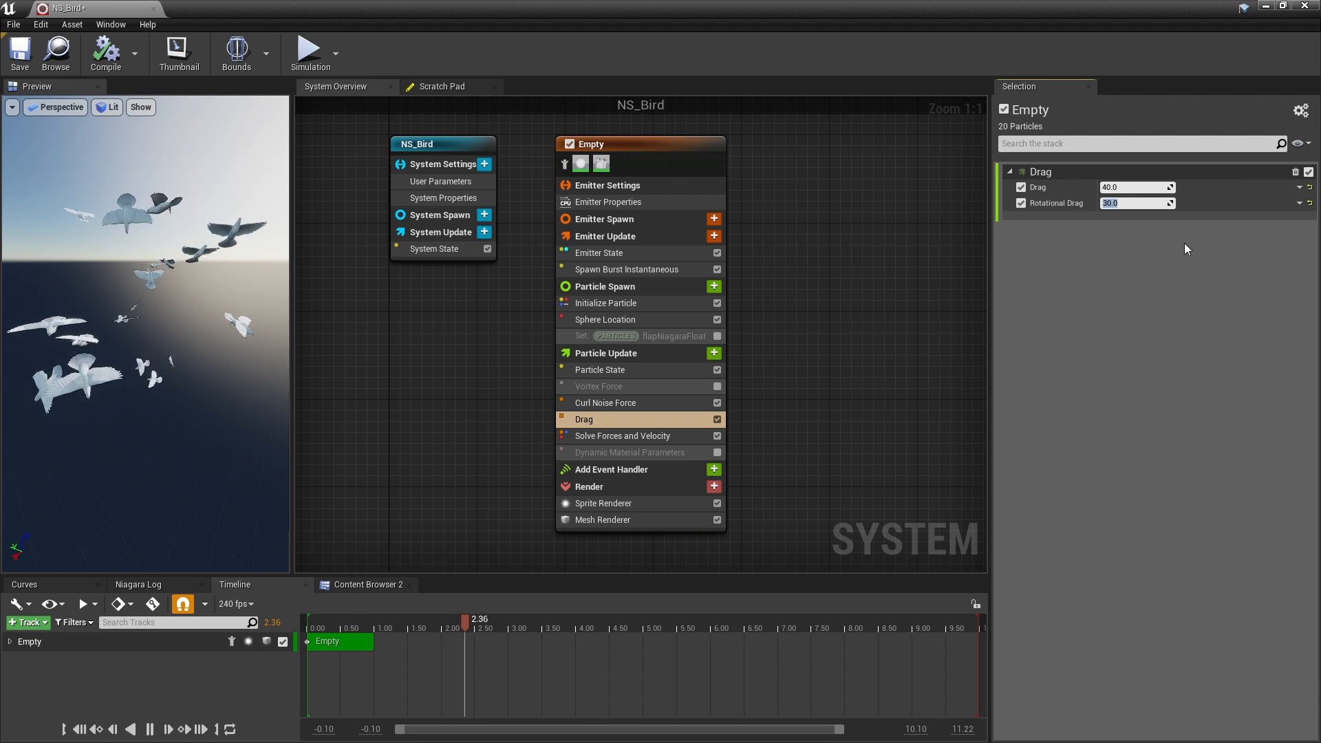
text(10)
key(Return)
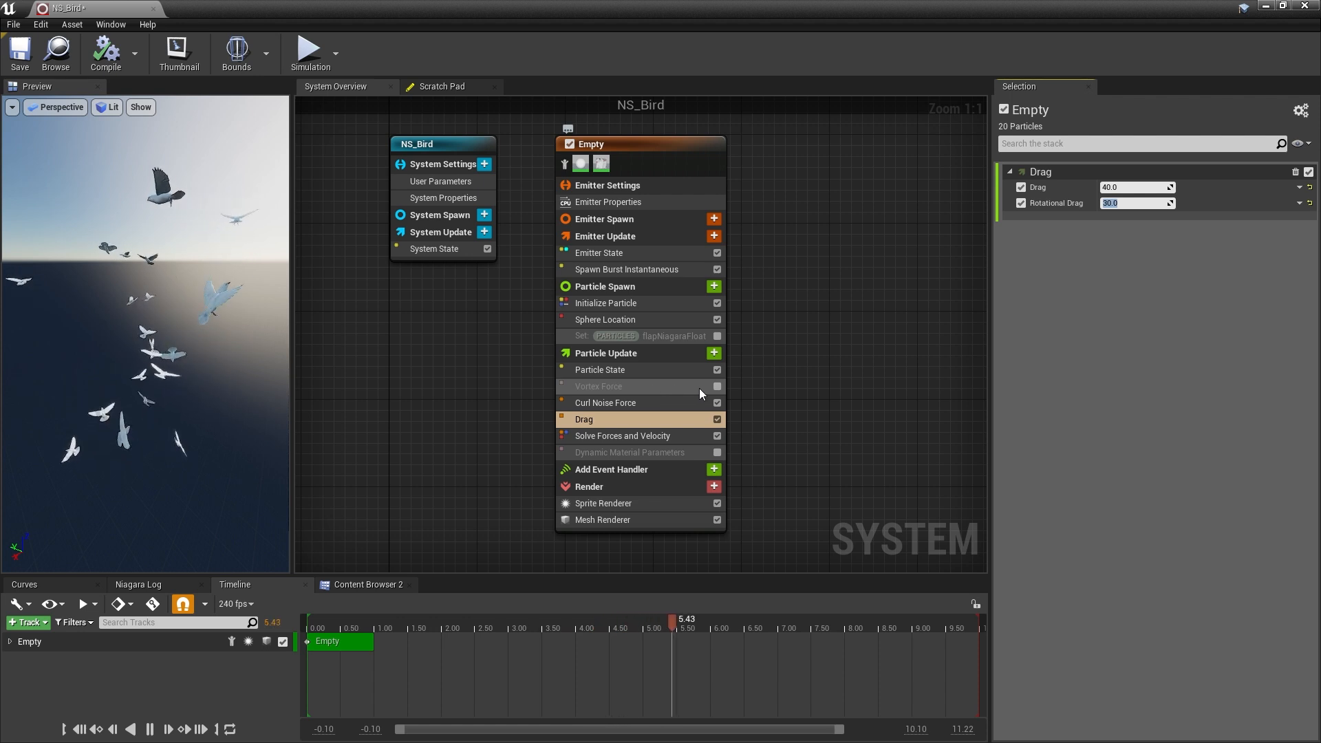
Enable the Vortex Force module and set its Vortex Force Amount to 100000.
click(716, 386)
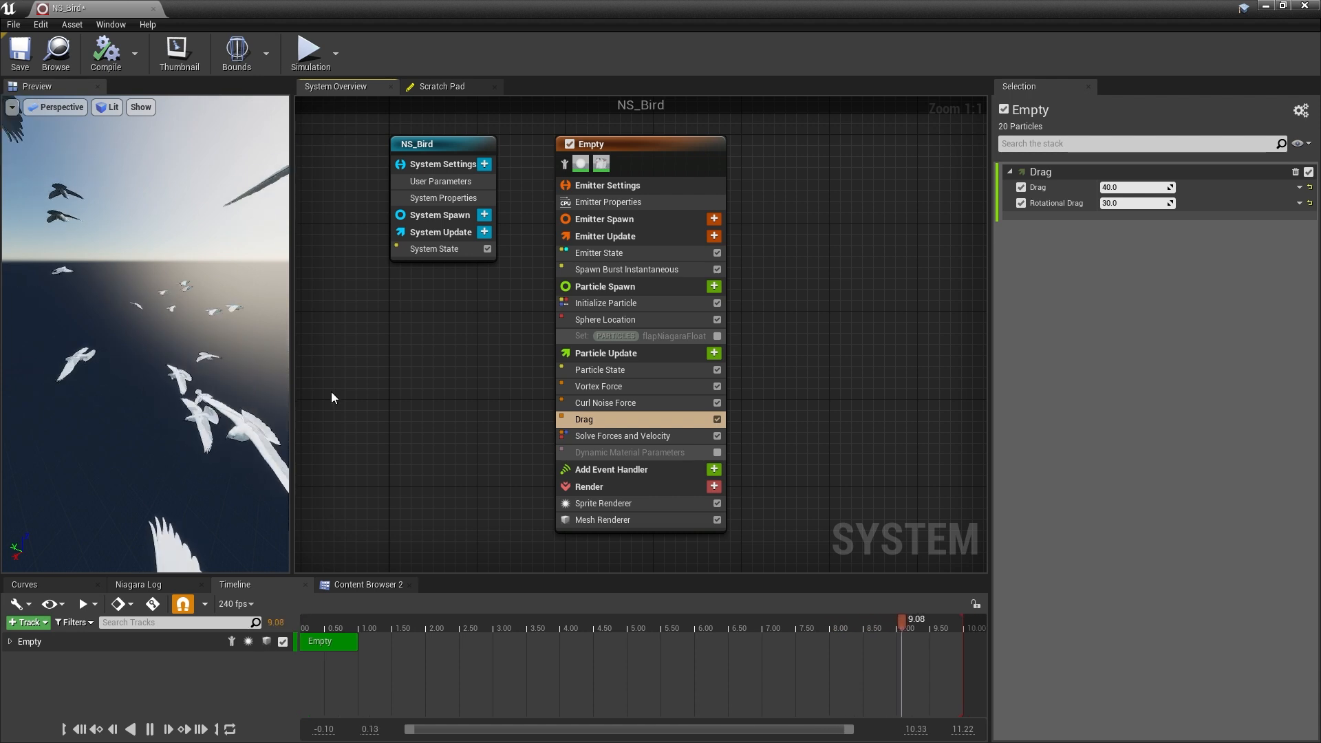
click(626, 386)
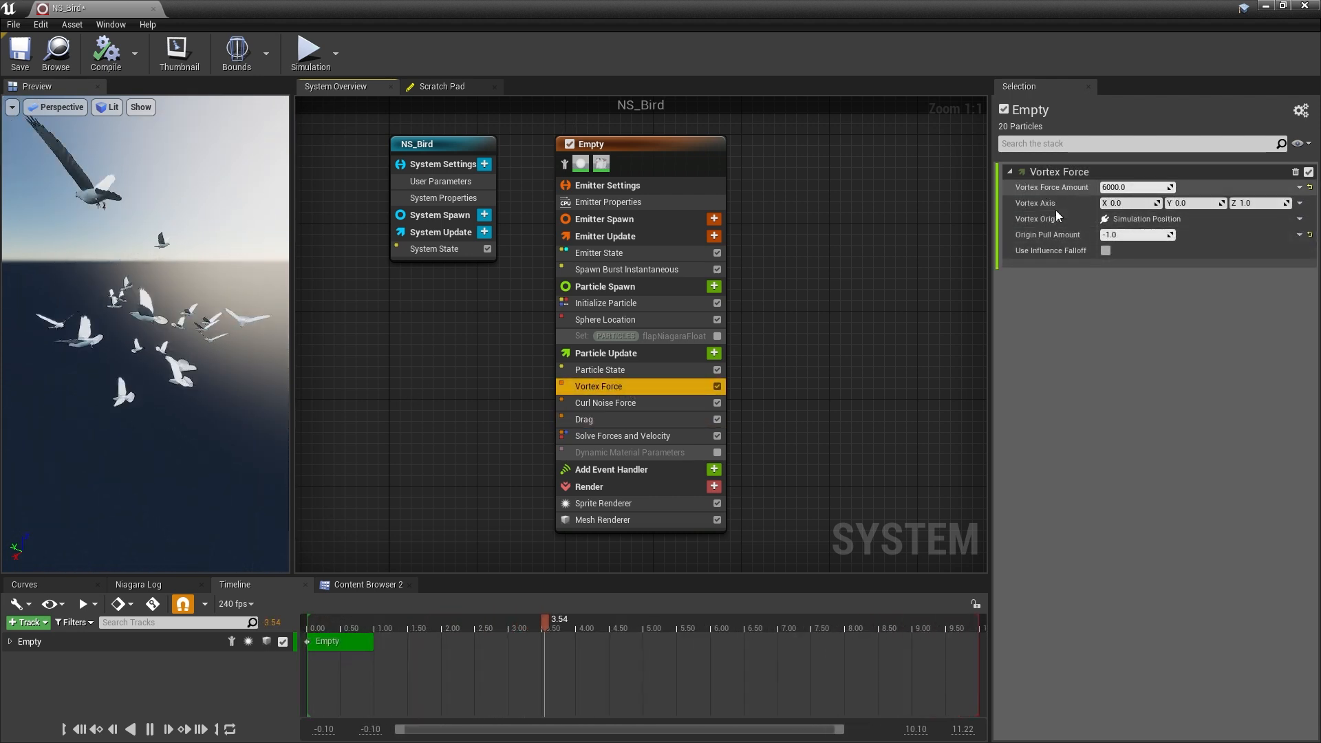
click(1126, 186)
text(10)
key(Return)
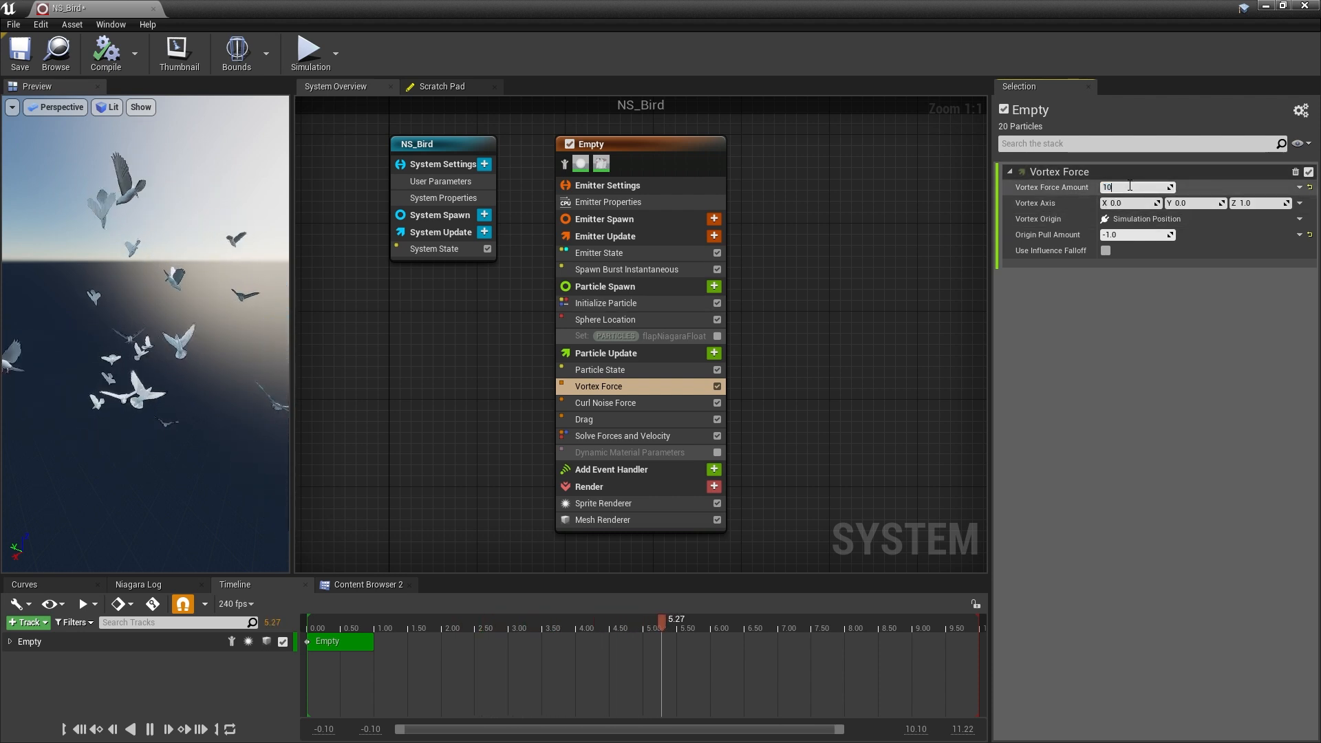
text(100000)
key(Return)
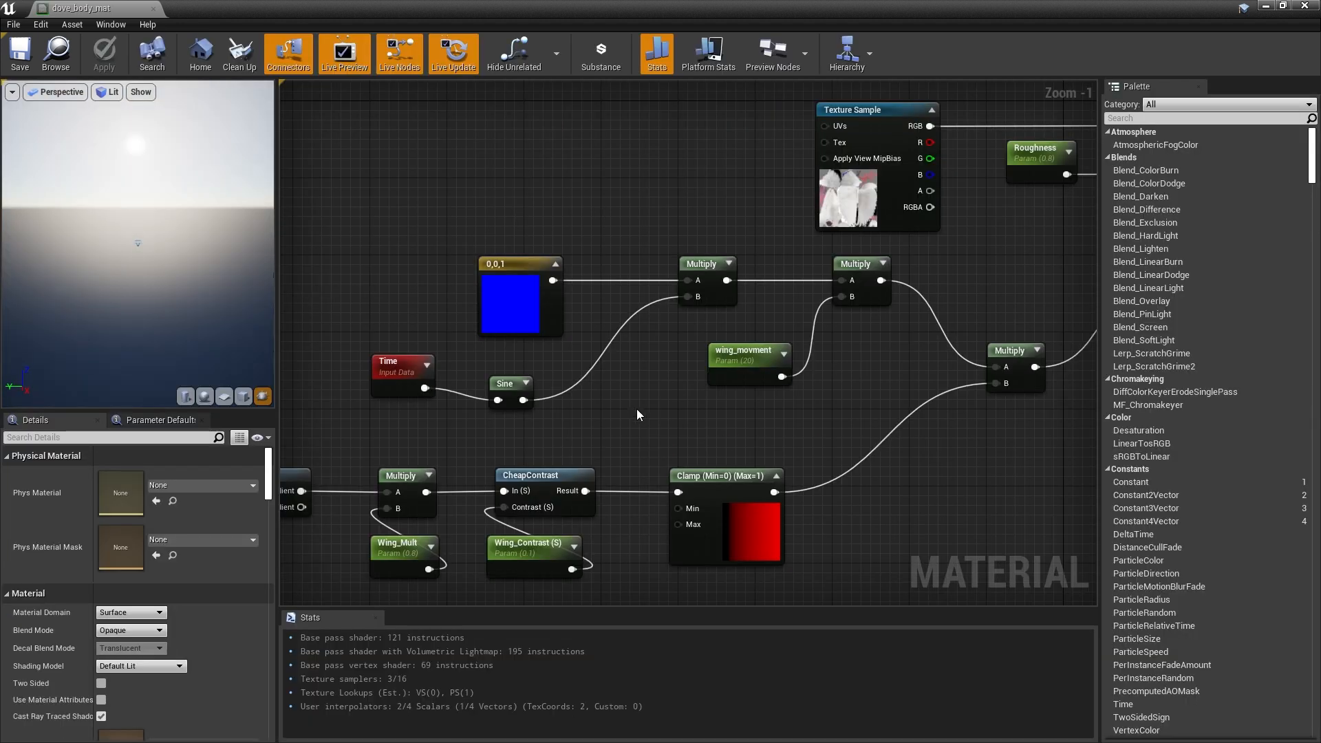
Replace the Time and Sine nodes in dove_body_mat with a Dynamic Parameter node whose Param1 feeds the first Multiply's B input.
drag(361, 419, 518, 370)
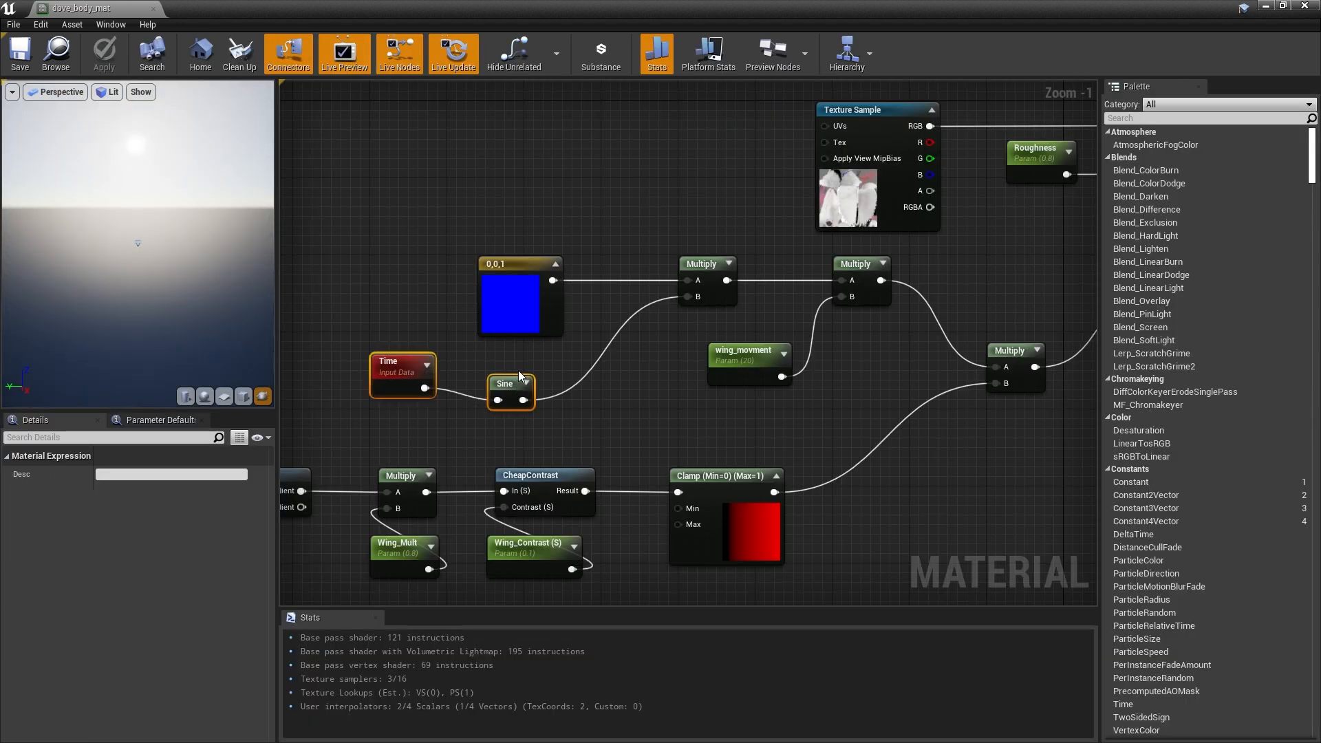
key(Delete)
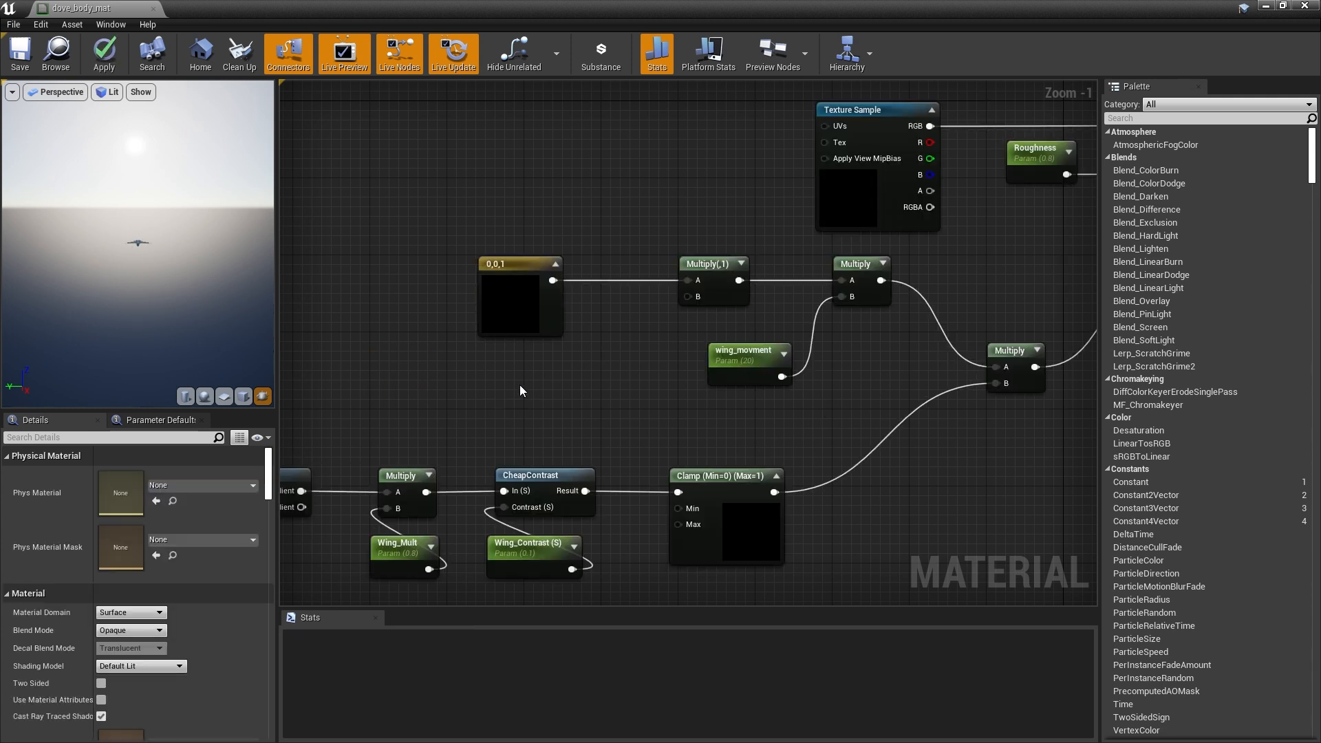
right_click(422, 389)
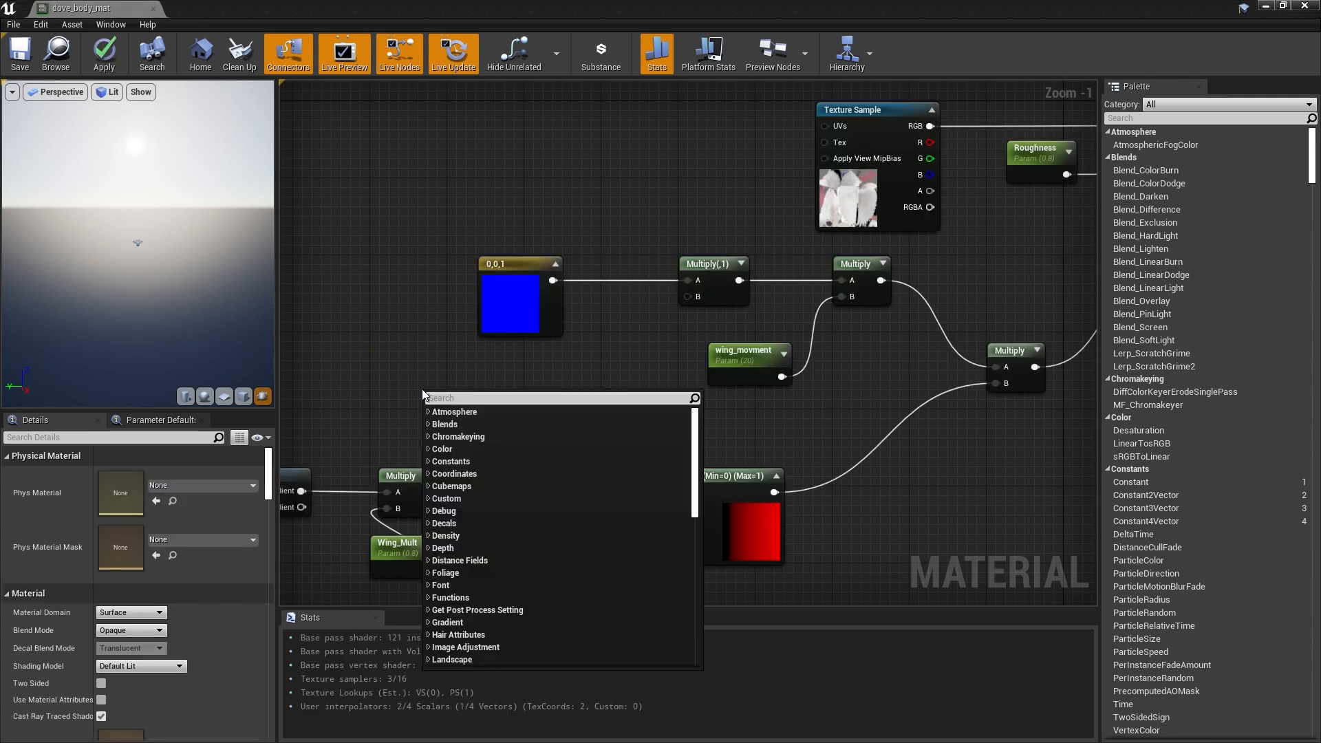
text(dynamic)
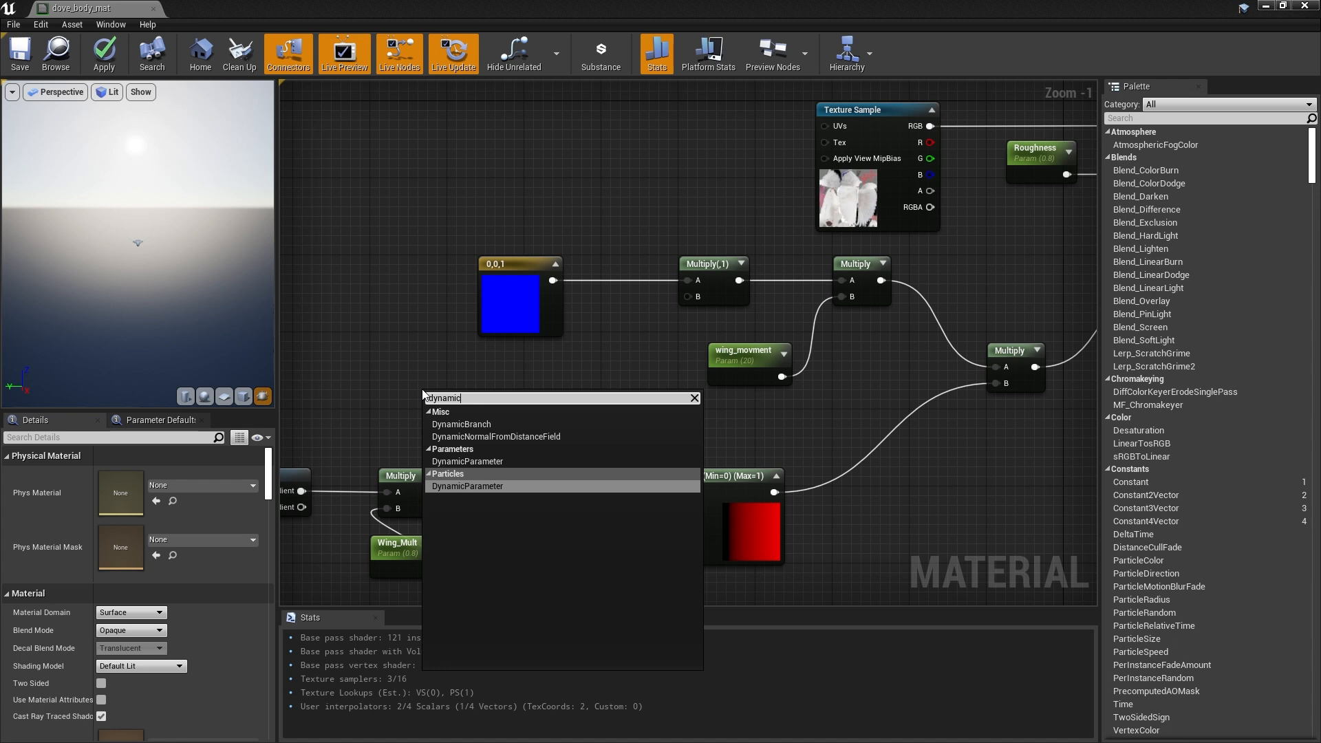
key(Return)
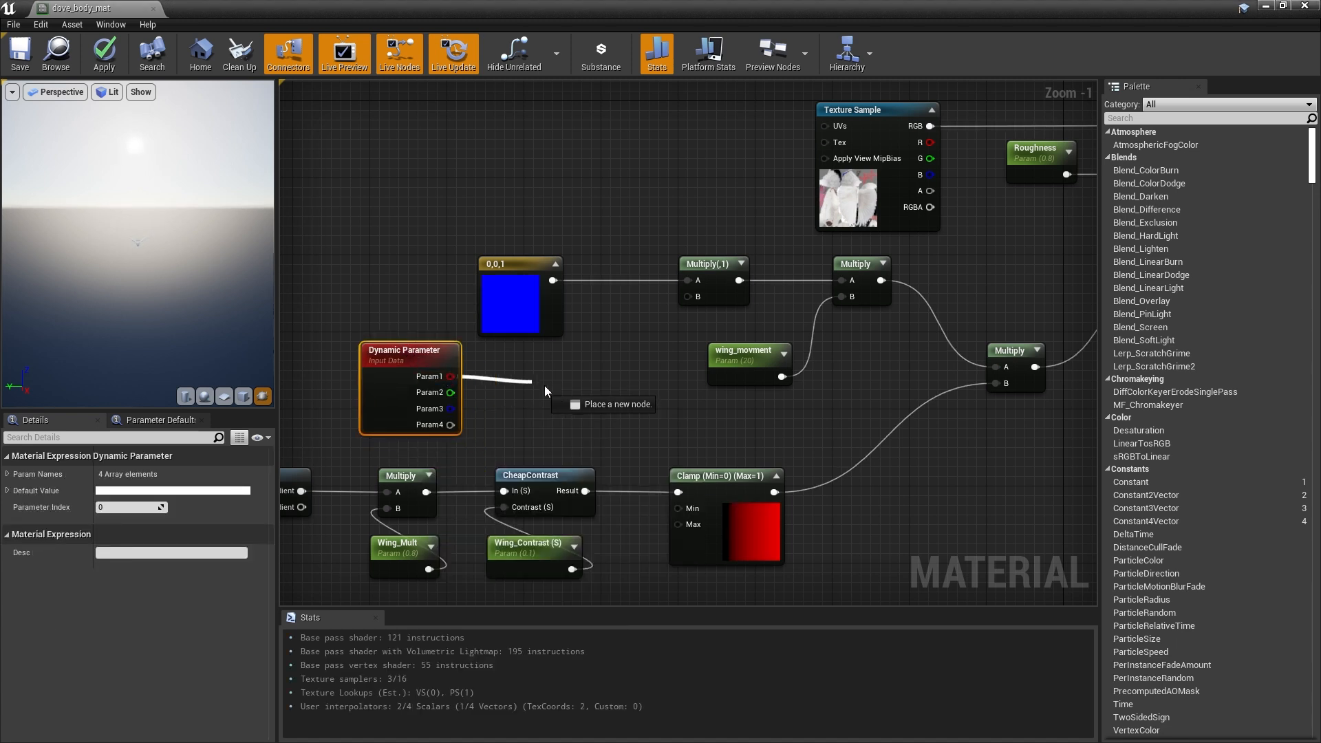
drag(688, 299, 688, 299)
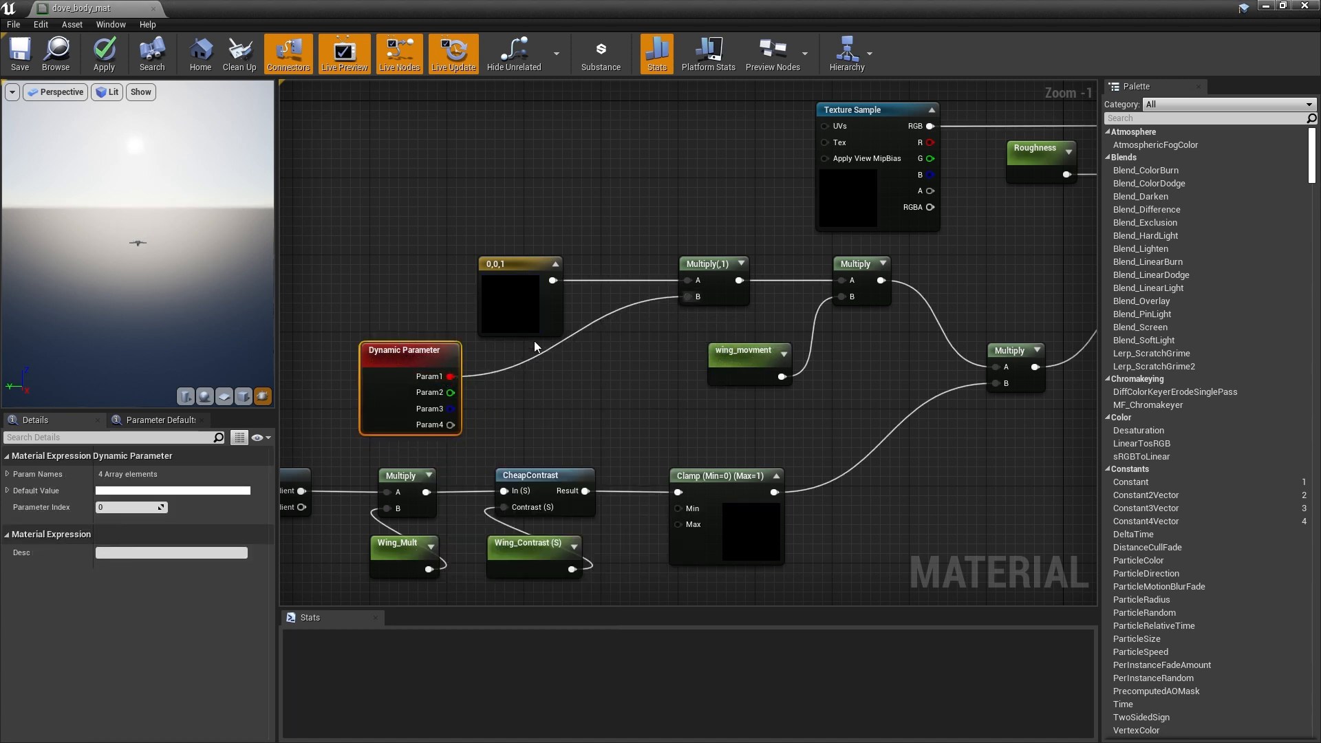
drag(419, 347, 525, 360)
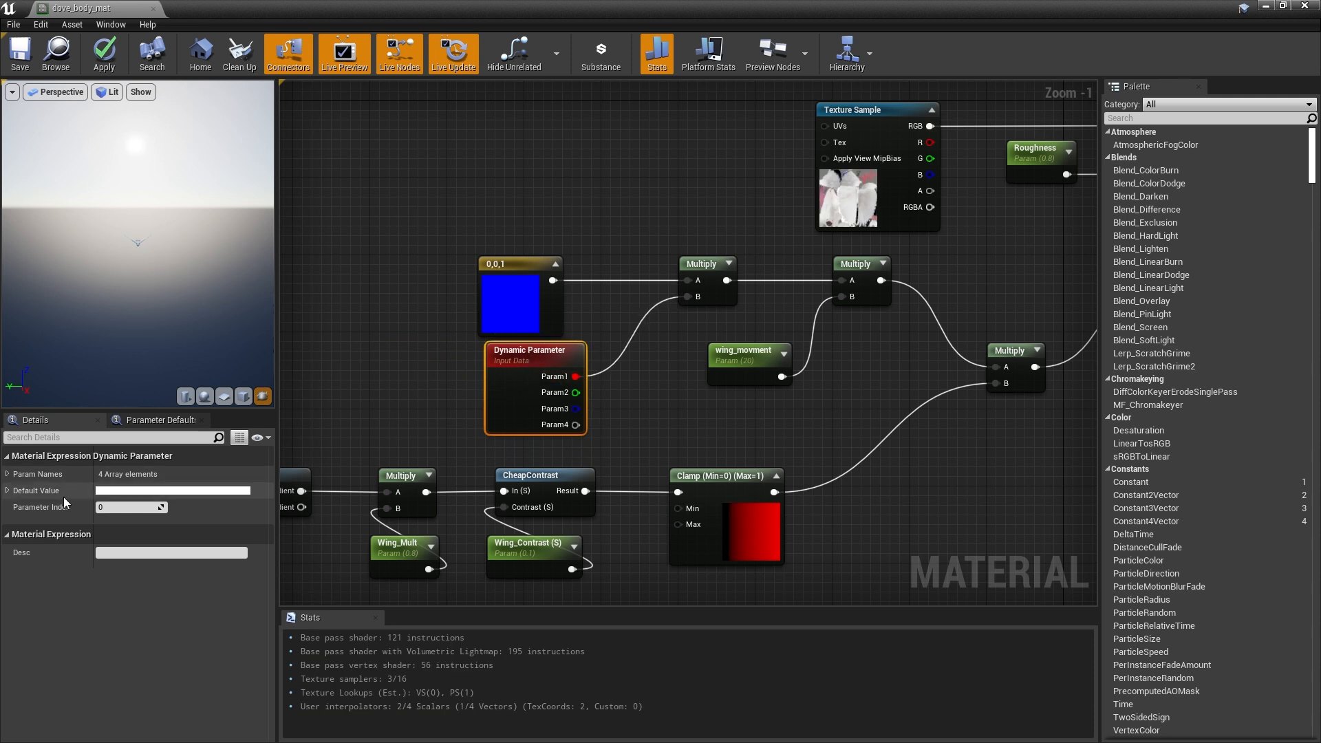
Name the Dynamic Parameter node's first parameter wingFlap.
click(7, 474)
click(66, 486)
text(wingFlap)
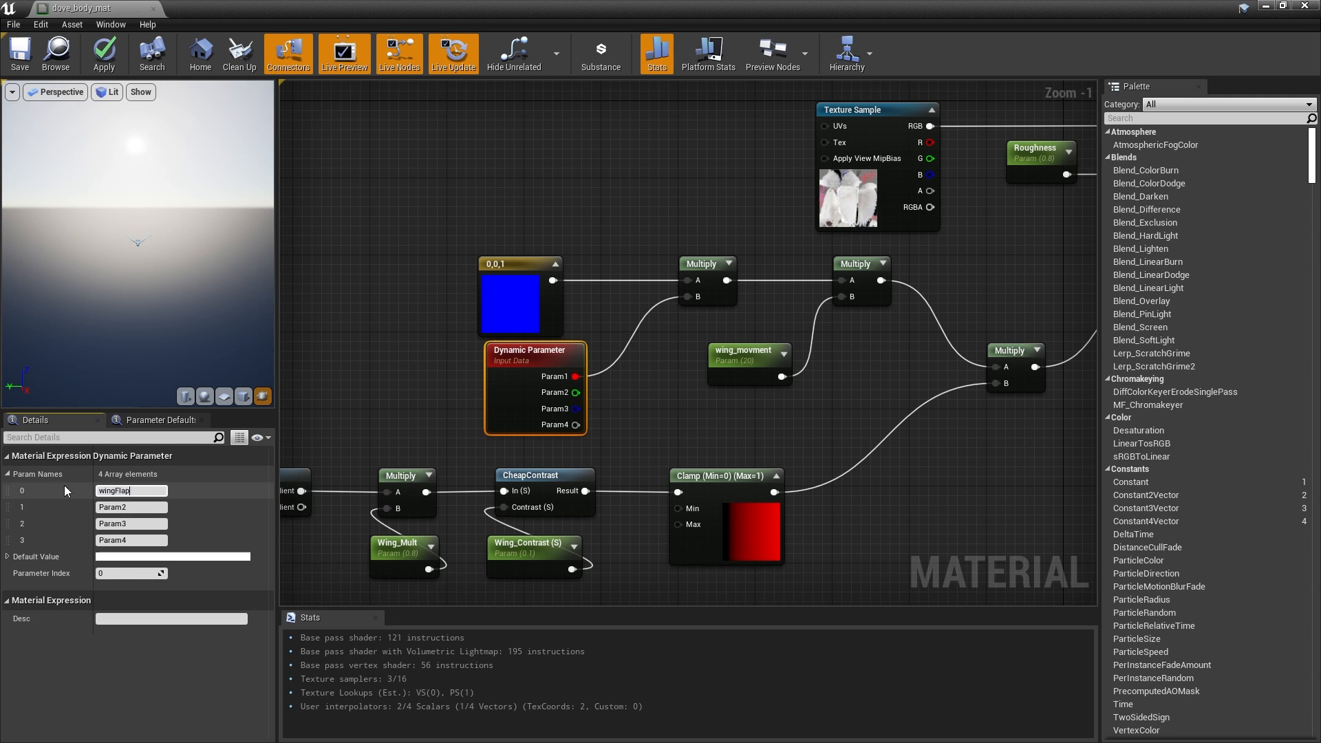
key(Return)
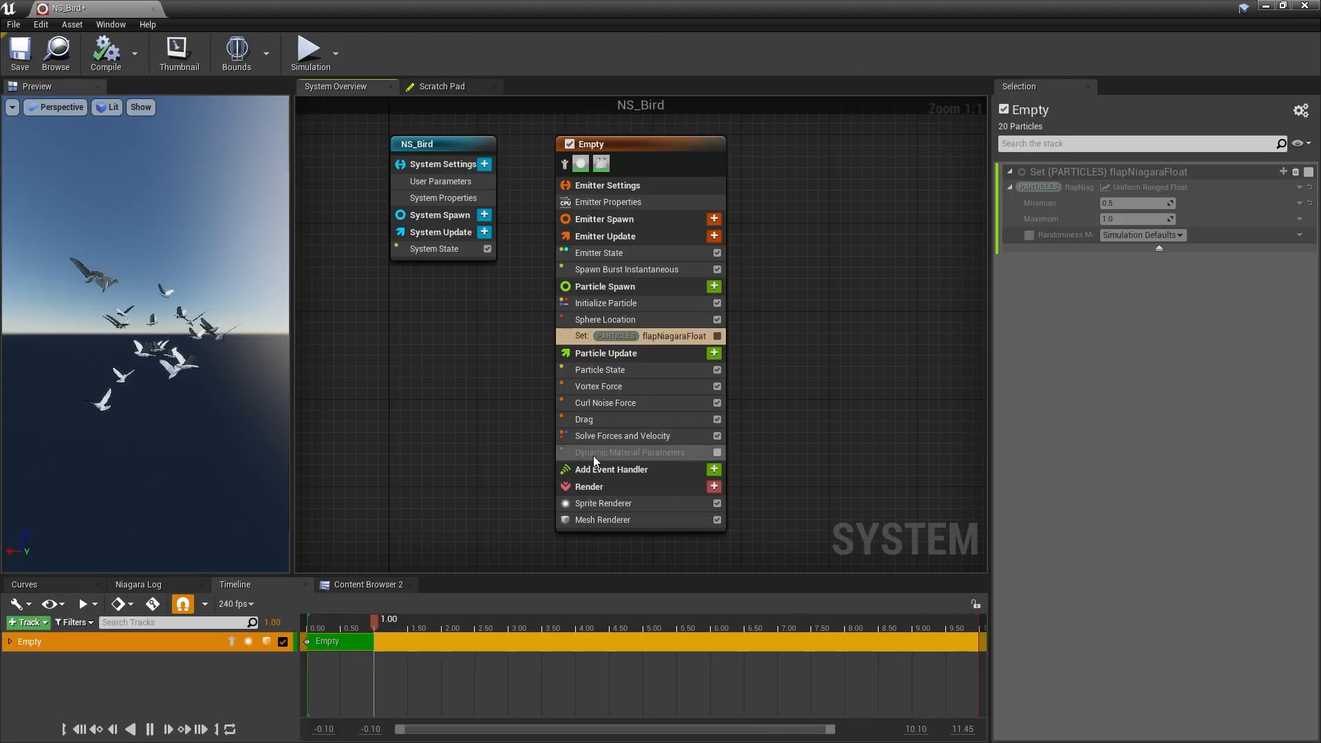
Enable the Dynamic Material Parameters module in the NS_Bird emitter and open its settings.
click(718, 452)
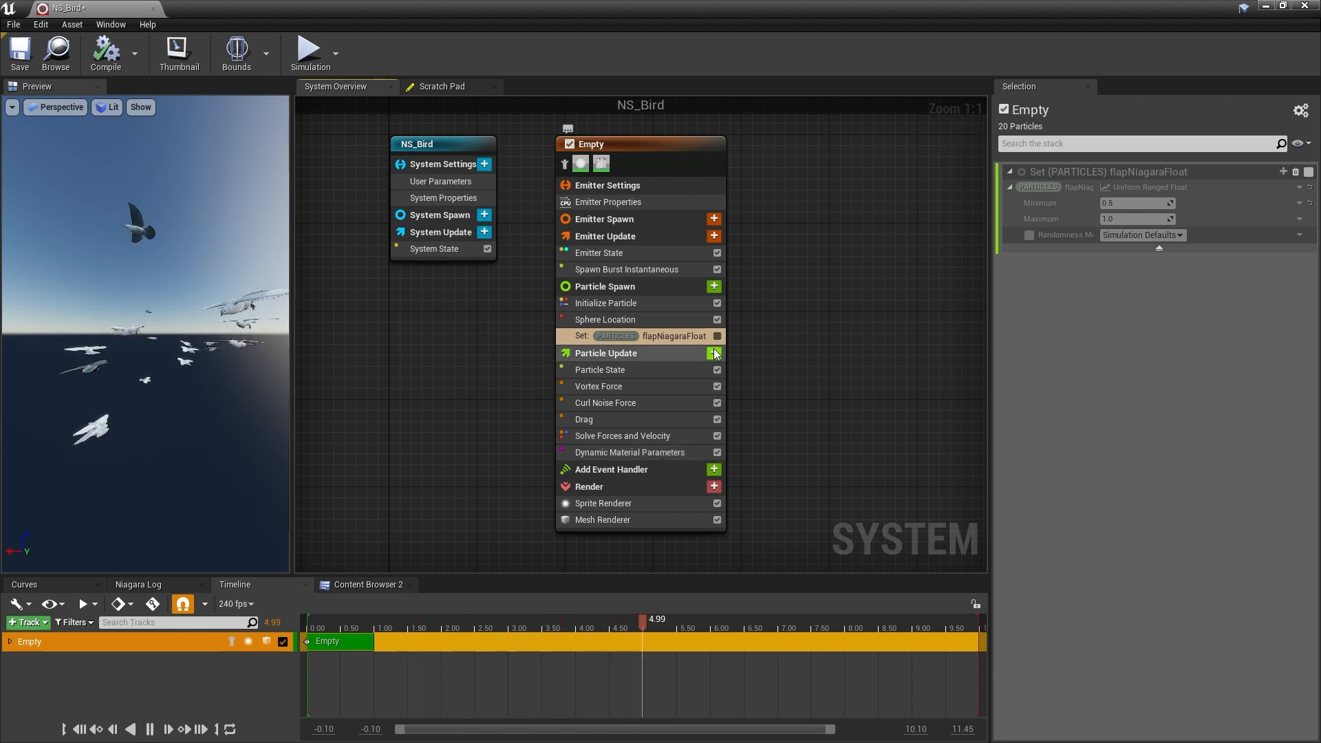
click(633, 453)
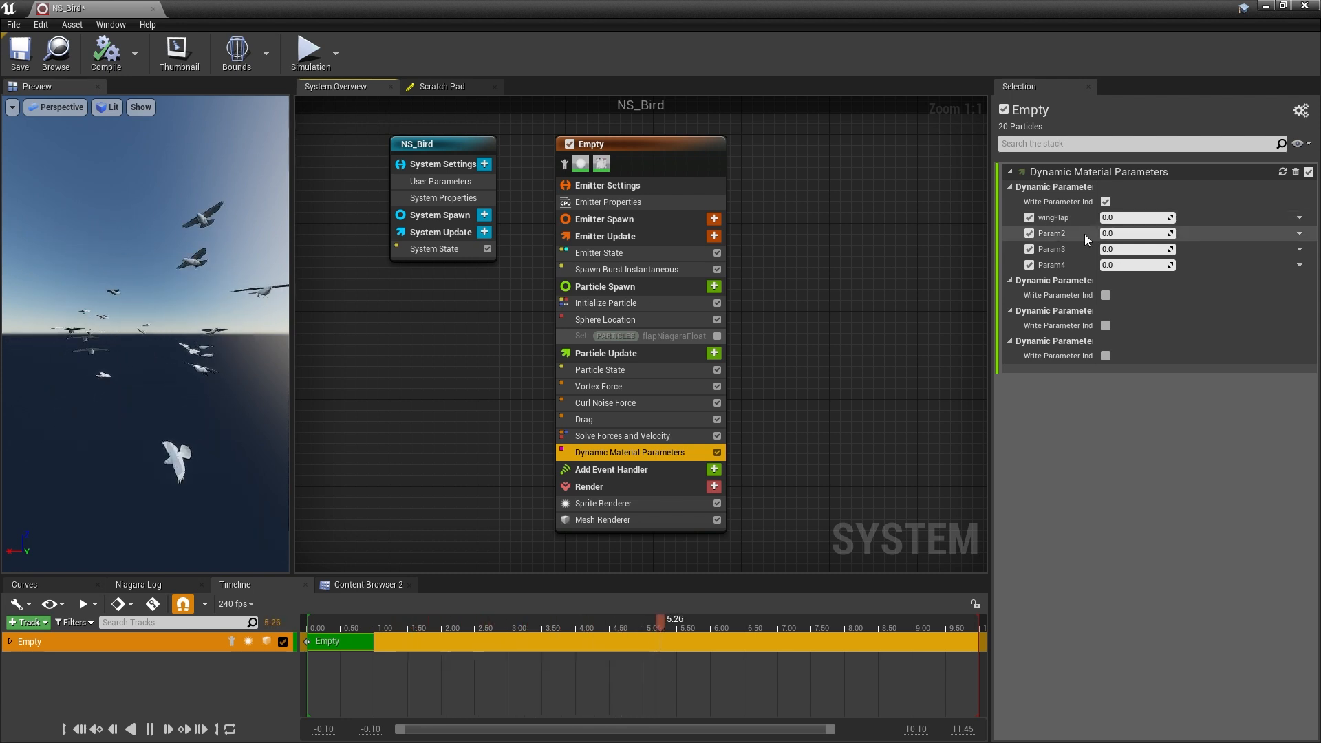
Try wingFlap values of 1 and -1 in the Dynamic Material Parameters module.
click(1124, 217)
text(1)
key(Return)
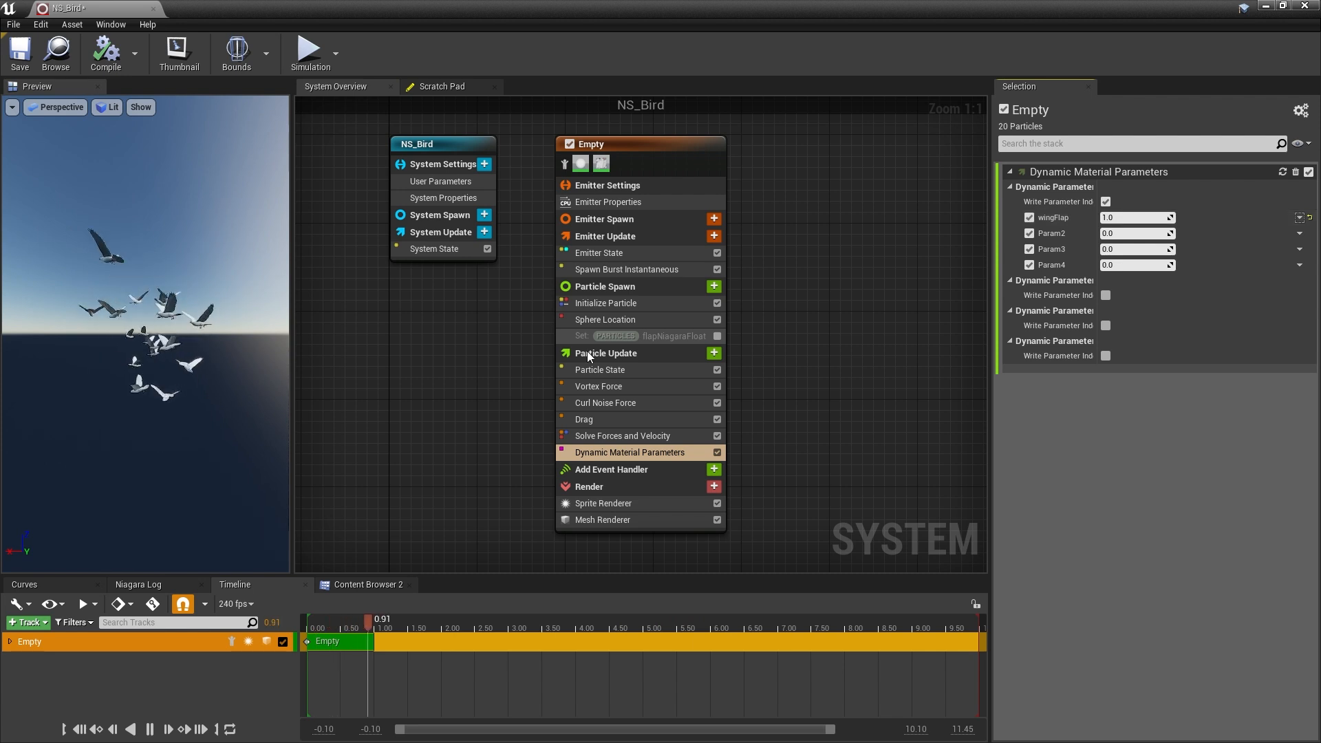
click(1119, 217)
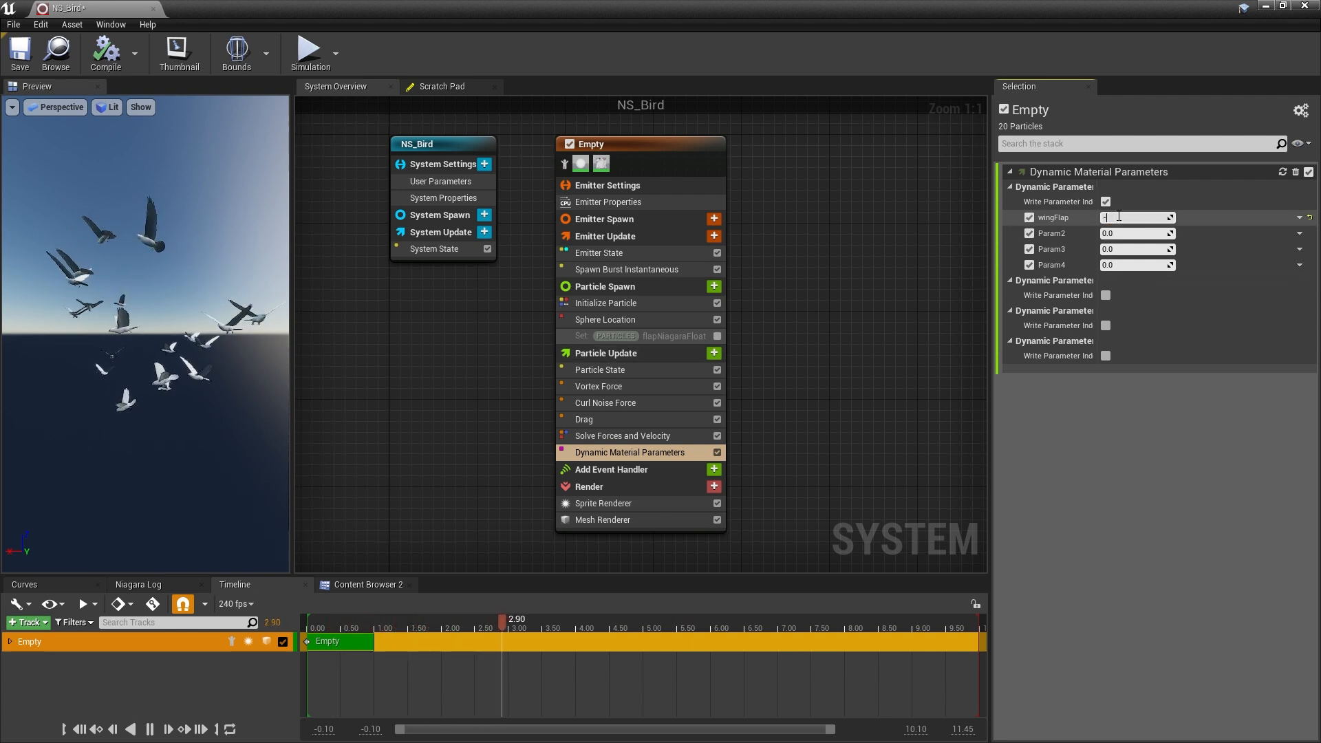
text(-1)
key(Return)
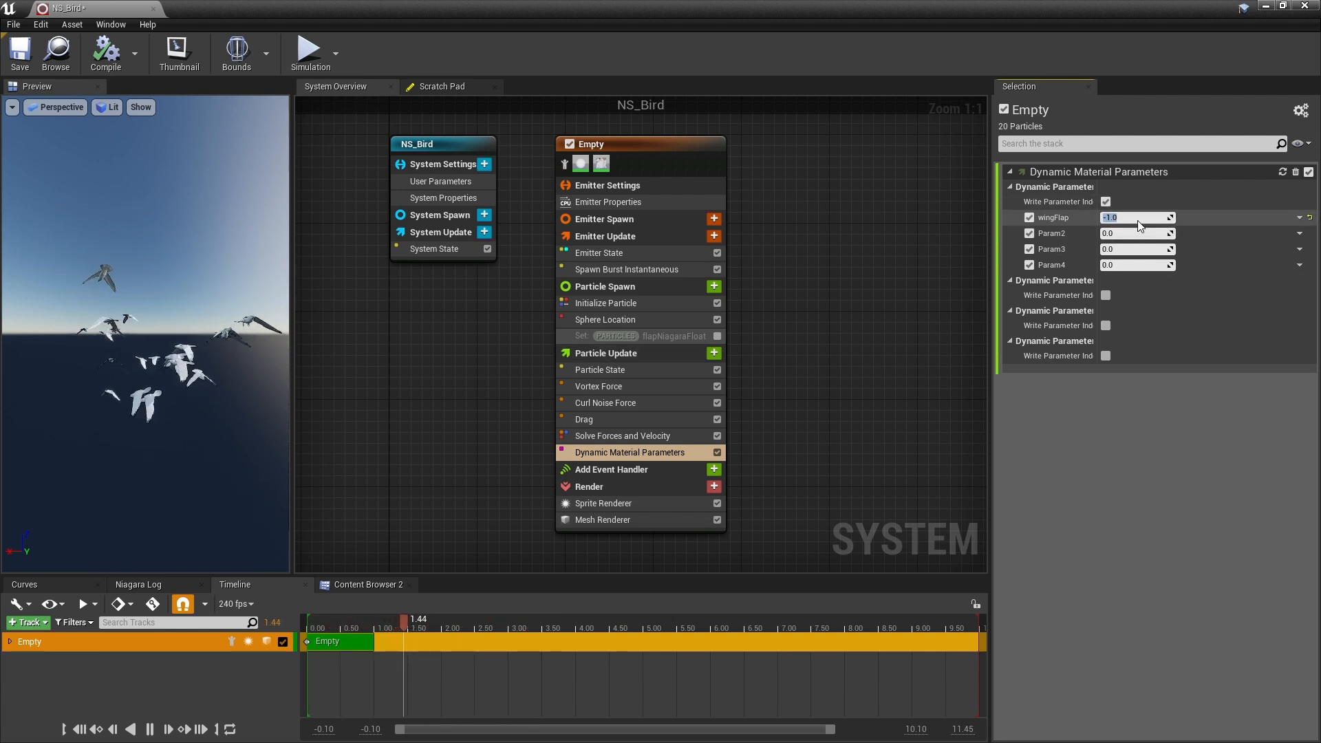
Drive the wingFlap parameter with a Sine dynamic input.
click(1299, 217)
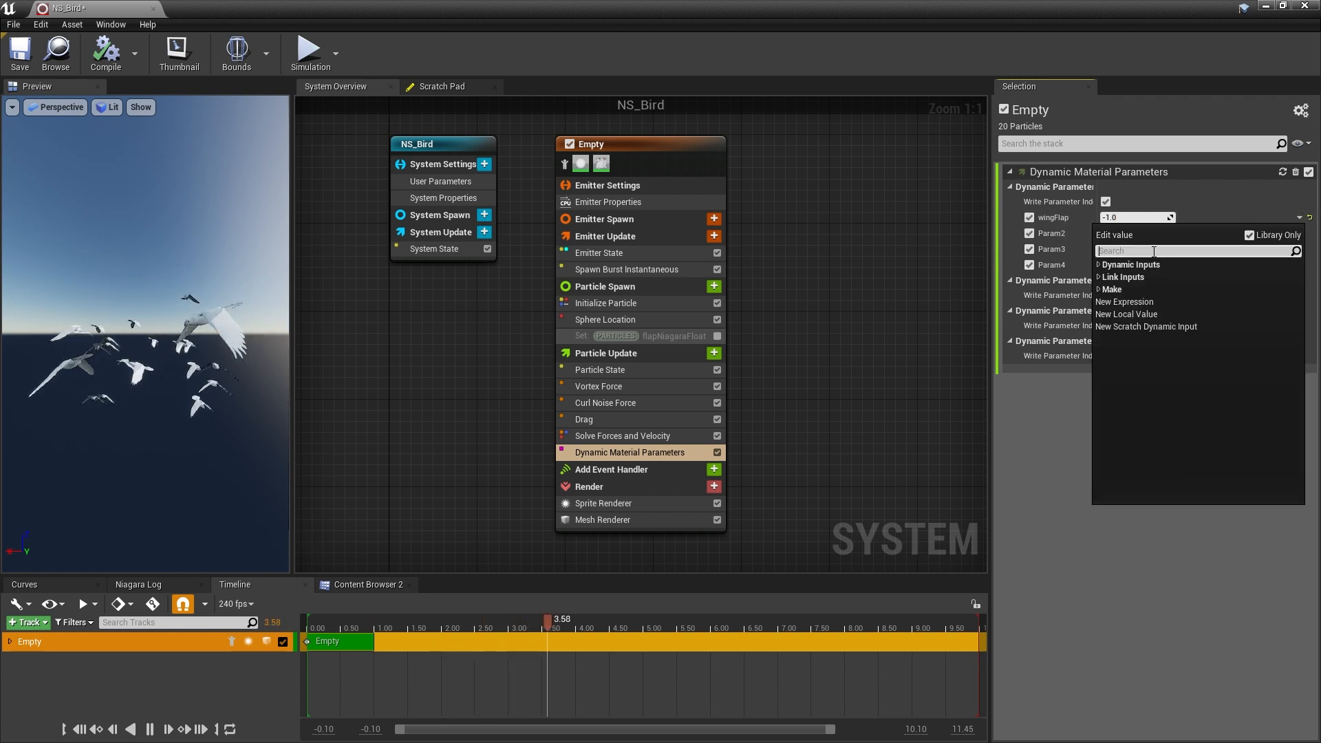
text(sine)
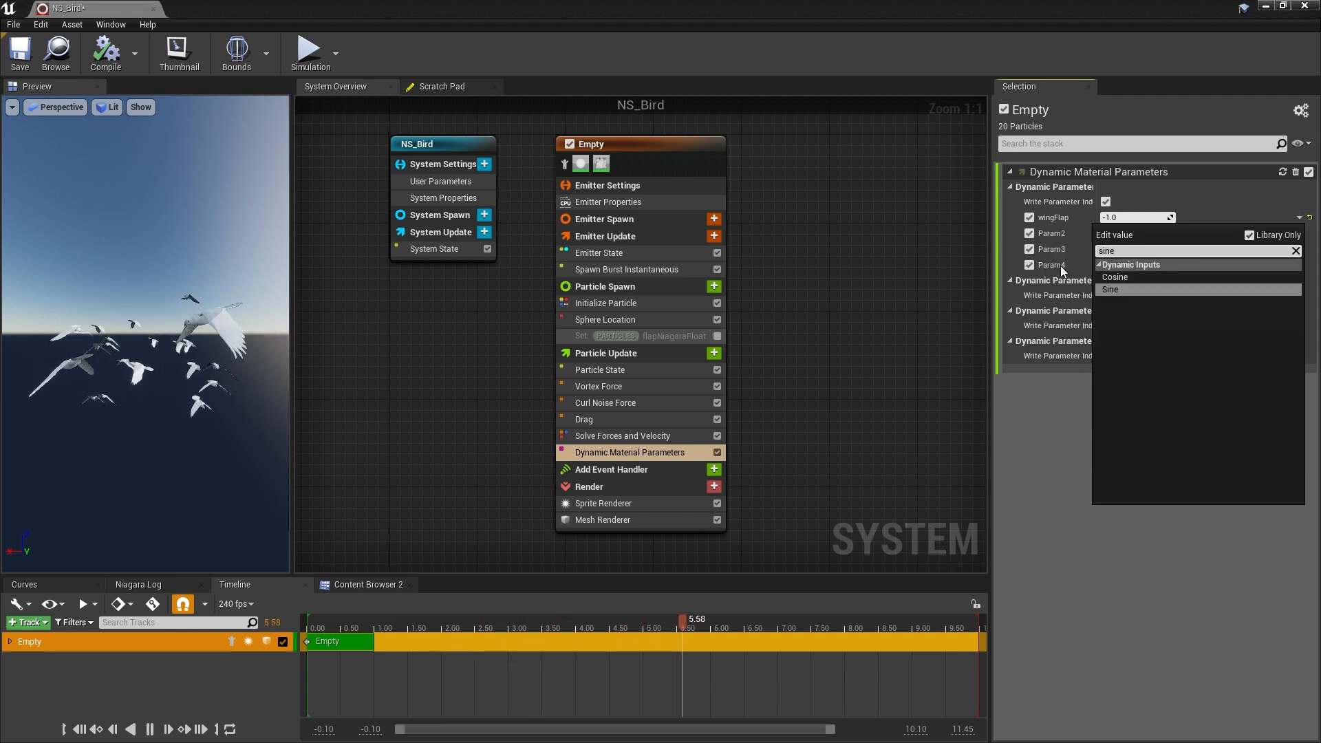
key(Return)
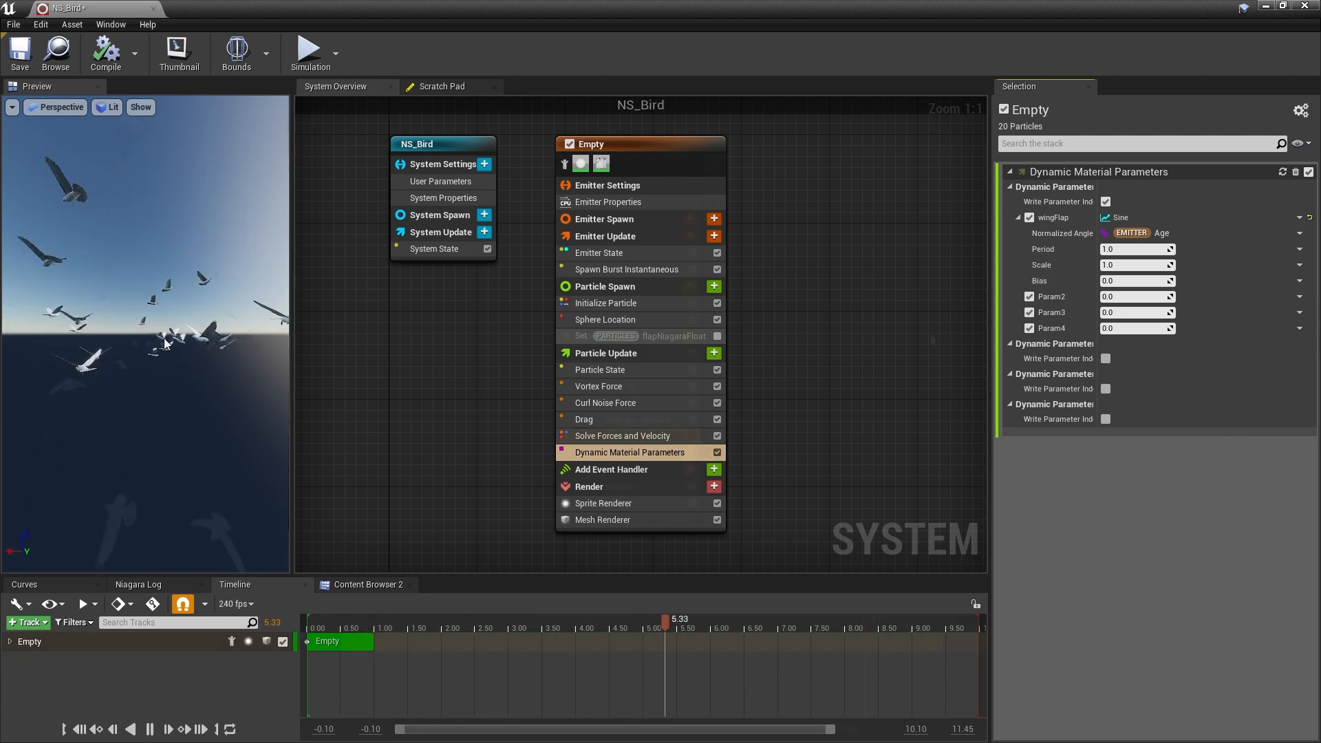
Try a Period of 0.5 on wingFlap's Sine input and return it to 1.
click(1122, 249)
text(0.5)
key(Return)
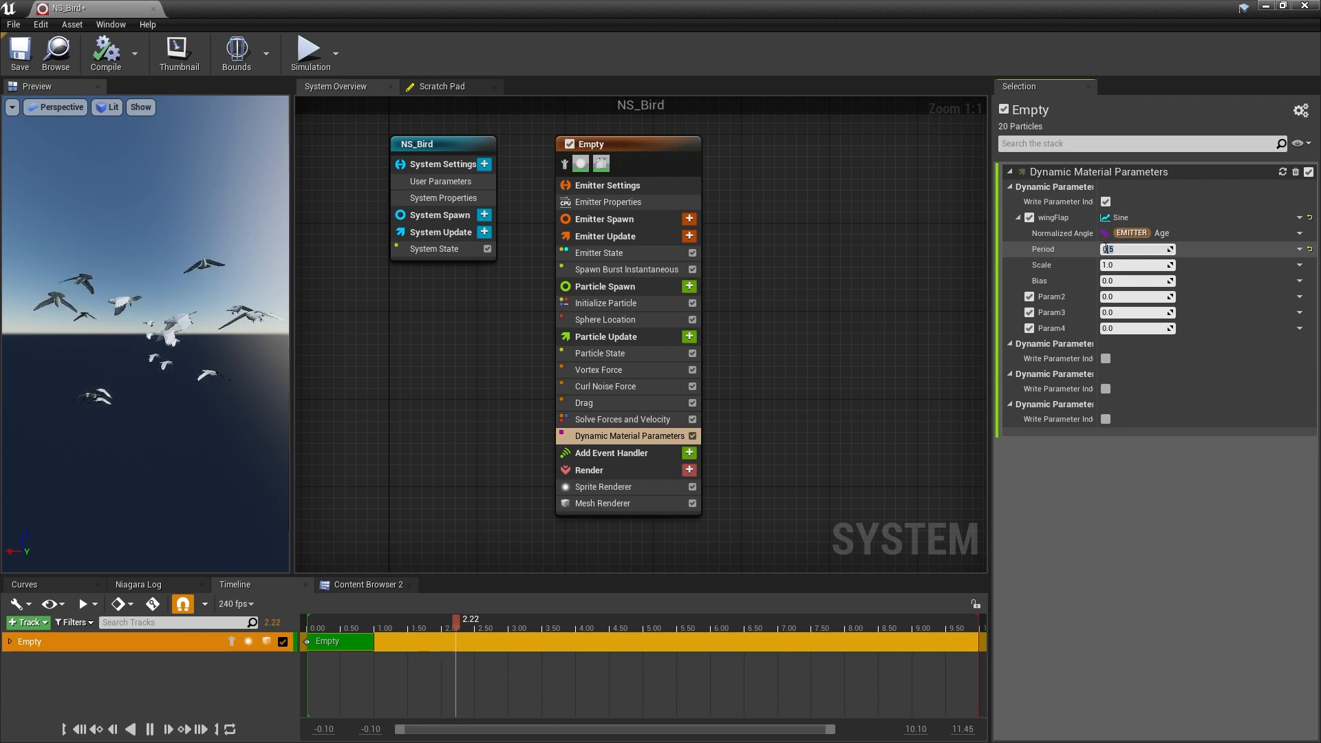
text(1)
key(Tab)
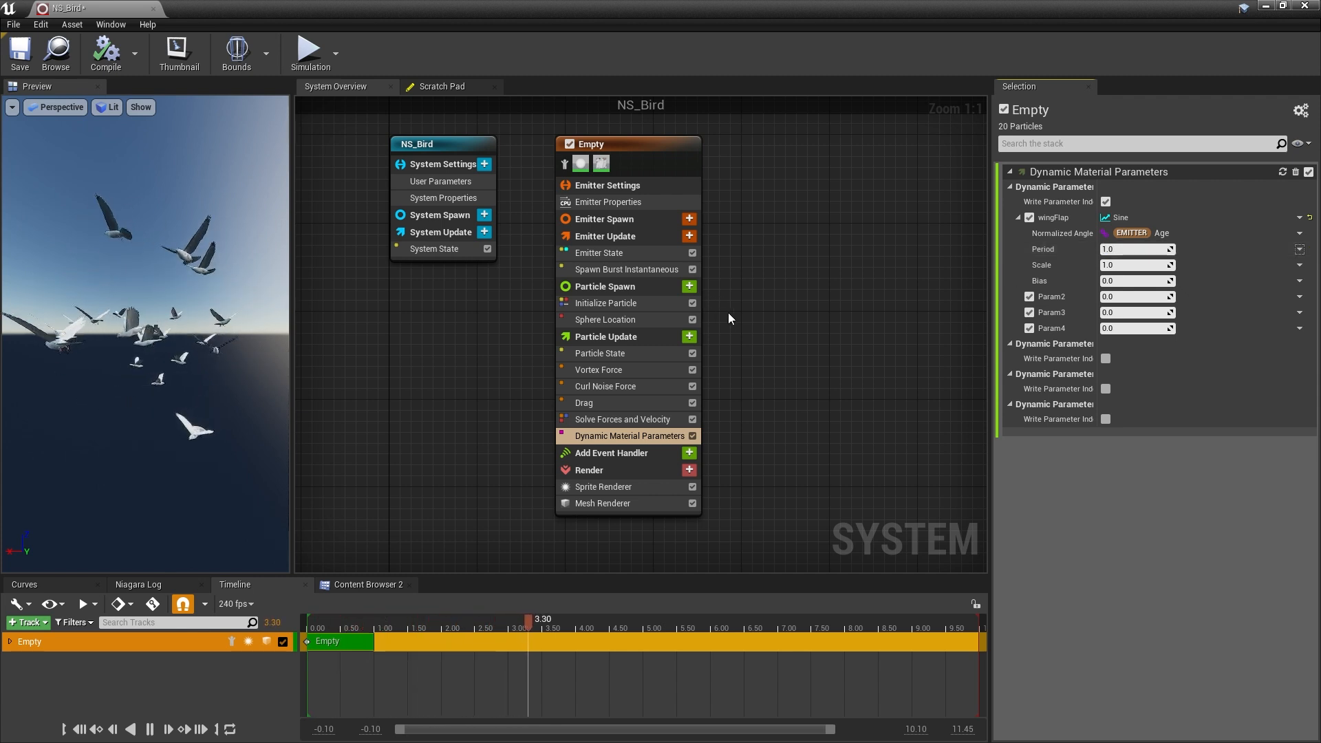
Add a Set Parameters module to Particle Spawn and create a new float parameter in it.
click(688, 287)
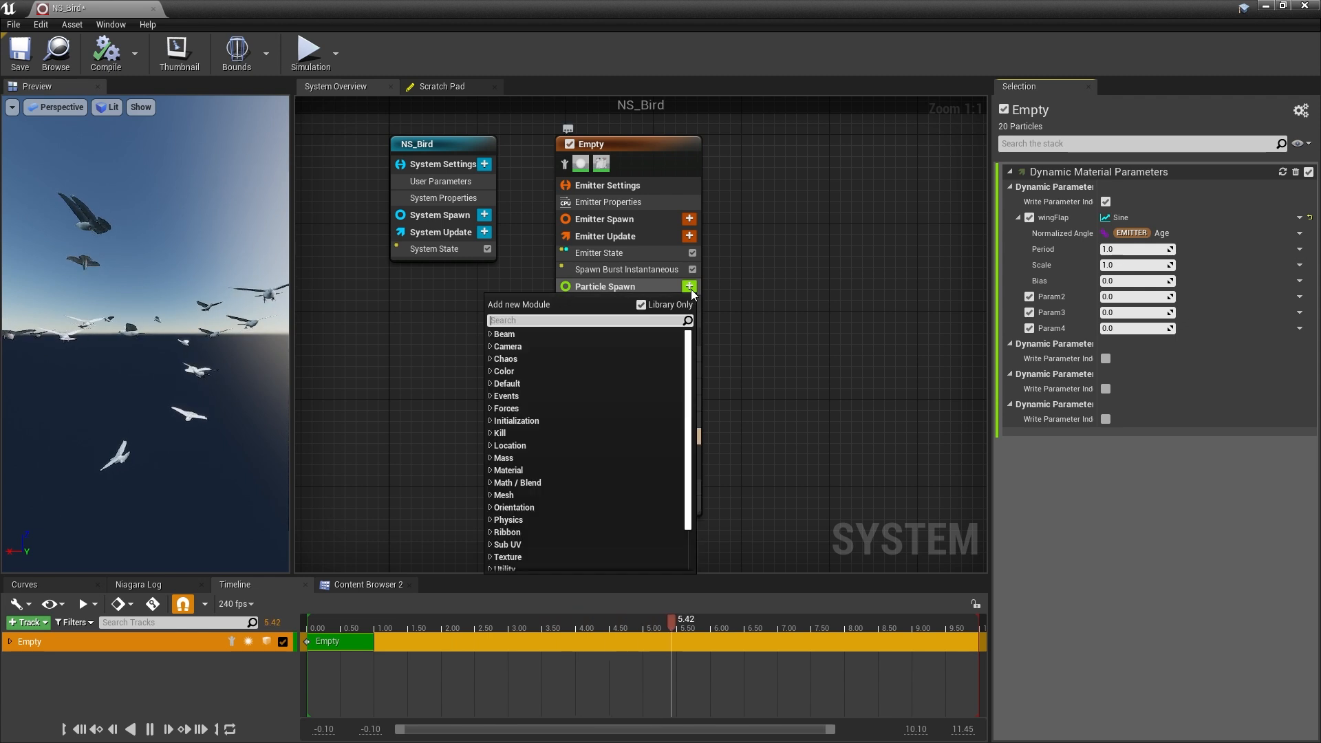
scroll(608, 411, down, 3)
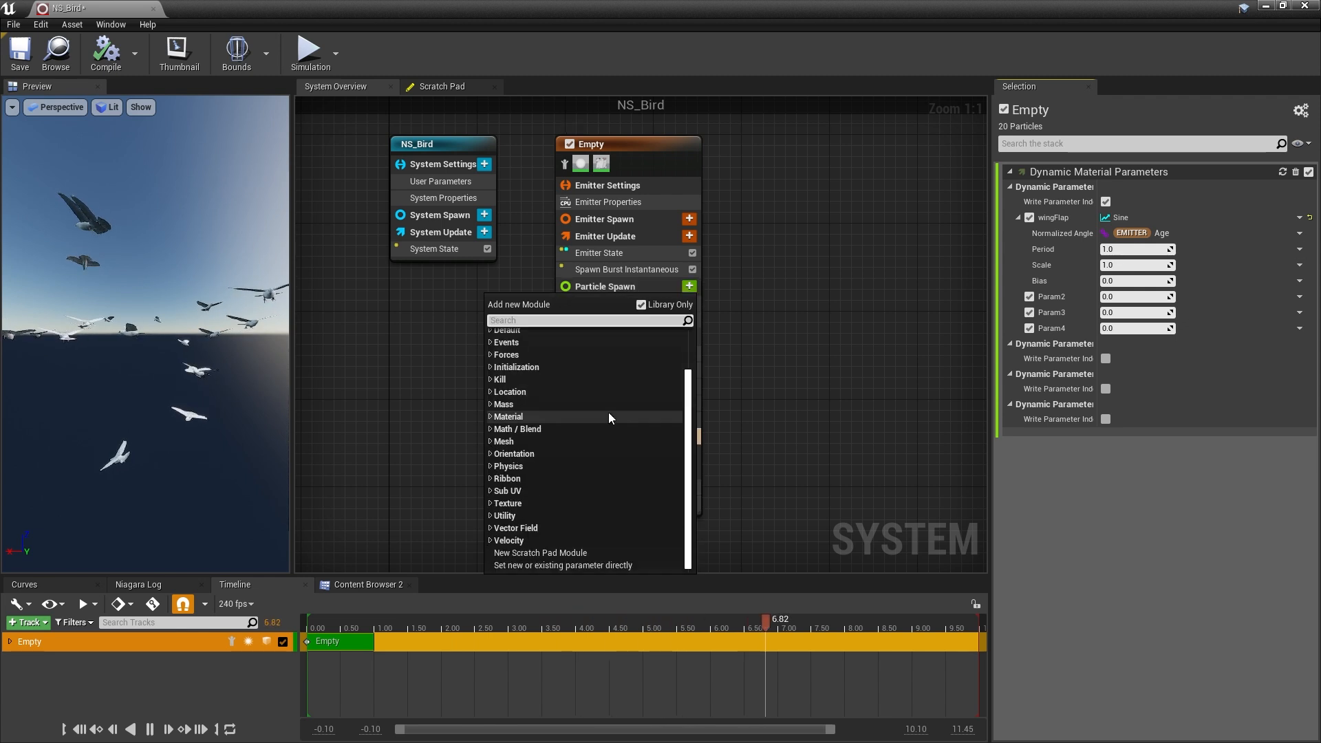
click(567, 565)
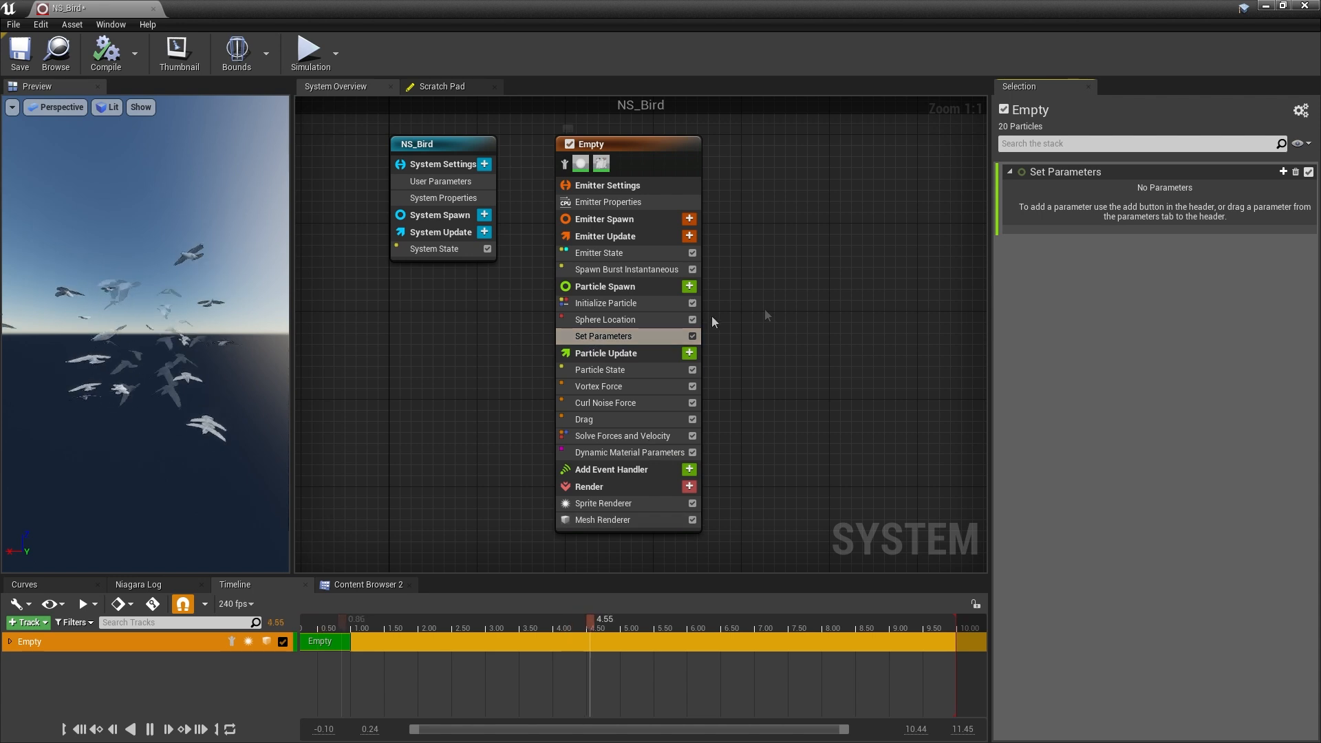
click(1281, 171)
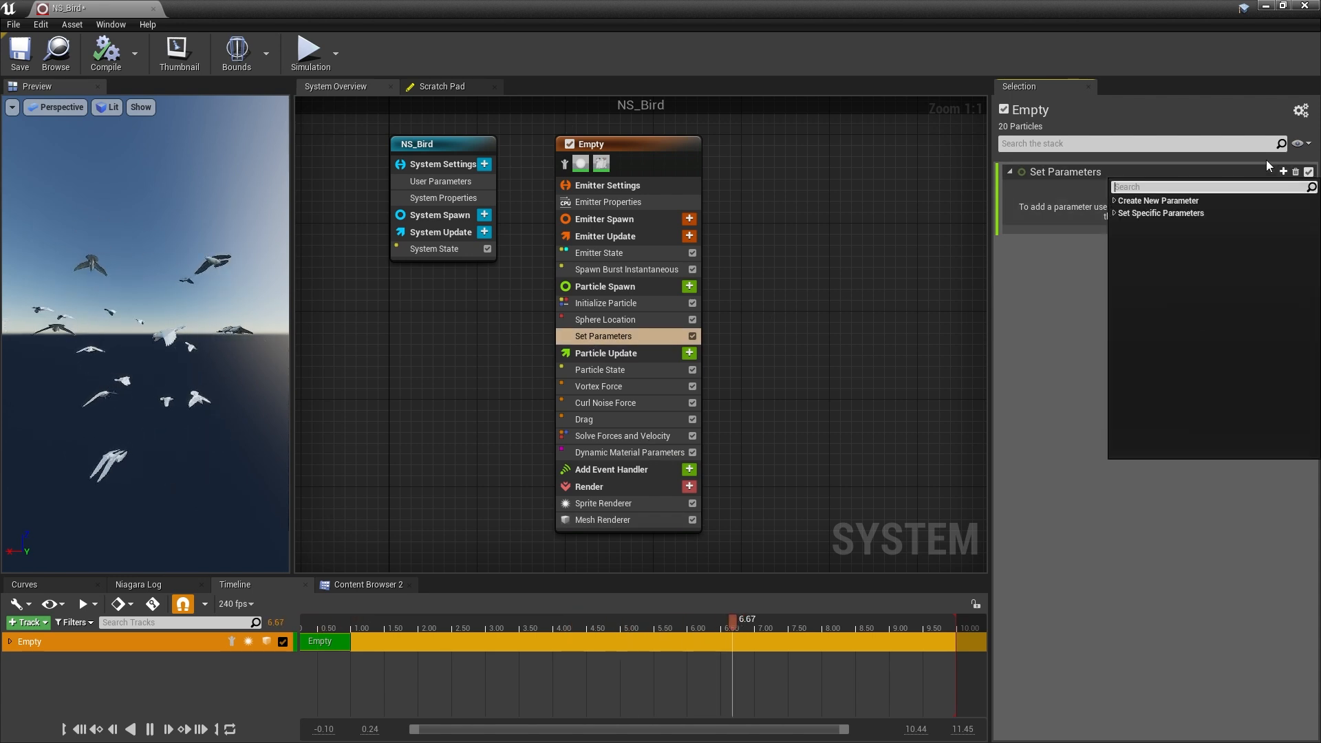
text(float)
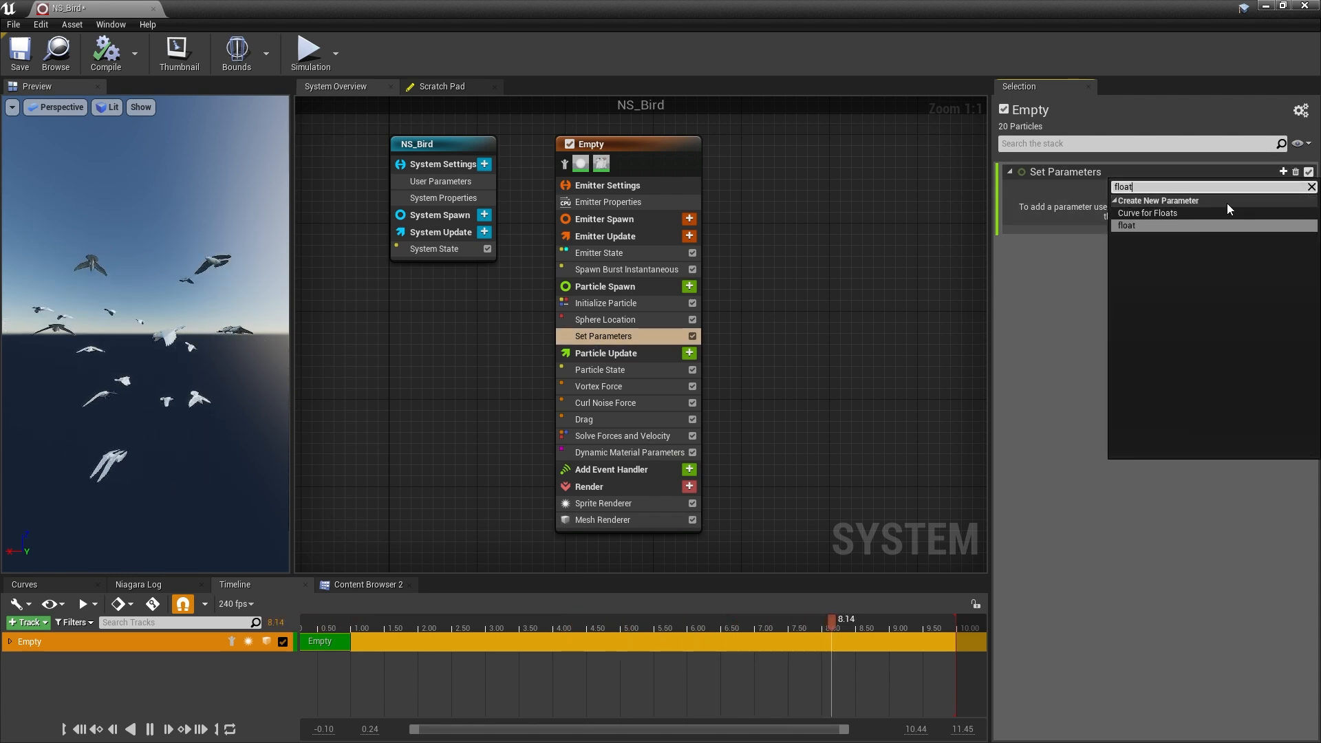
click(1125, 222)
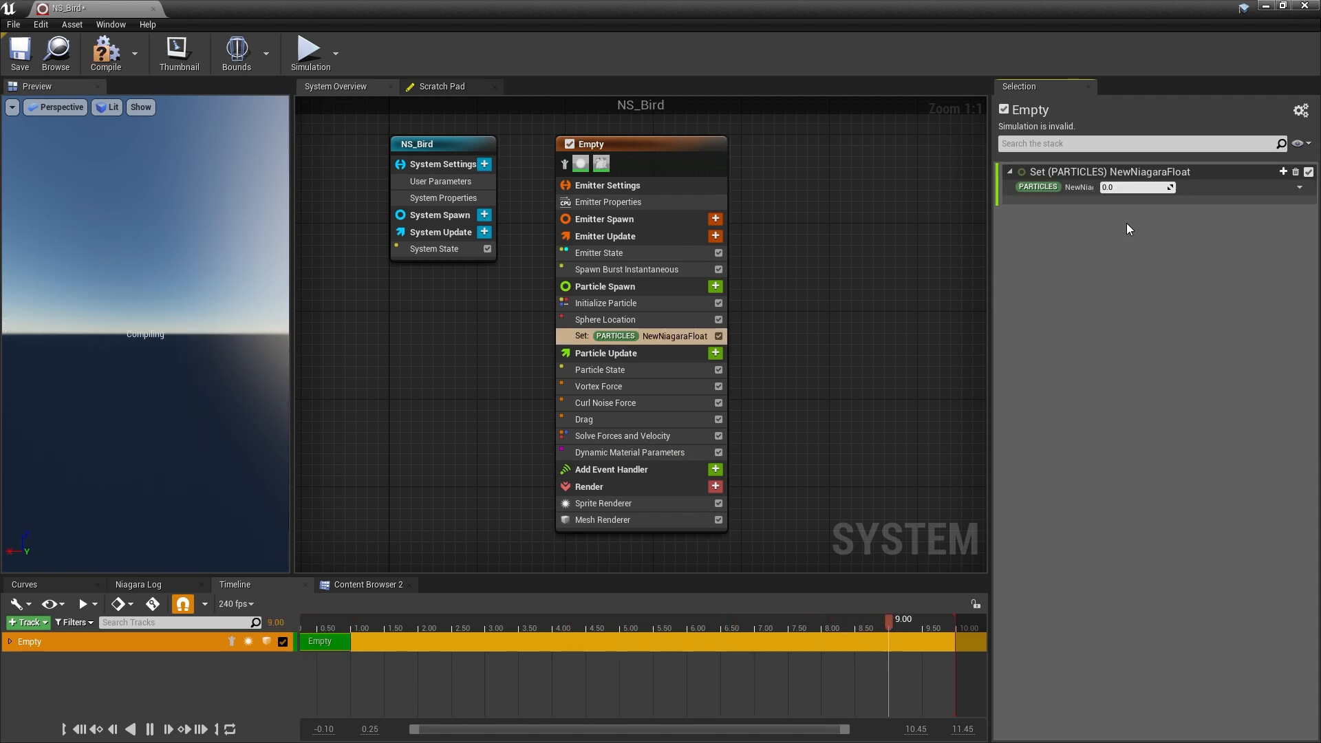
Rename the new particle float parameter birdFlapFloat.
right_click(1077, 187)
click(1116, 312)
text(birdFla)
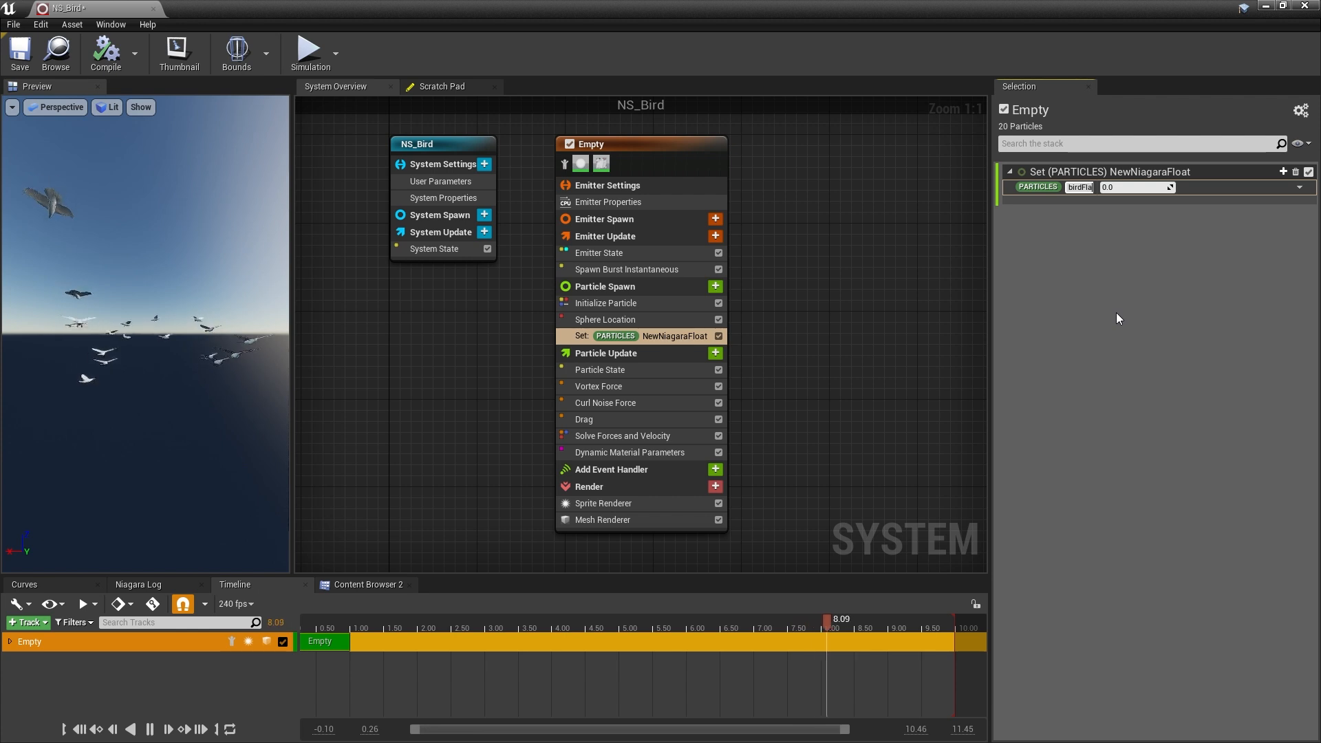
text(p)
key(Return)
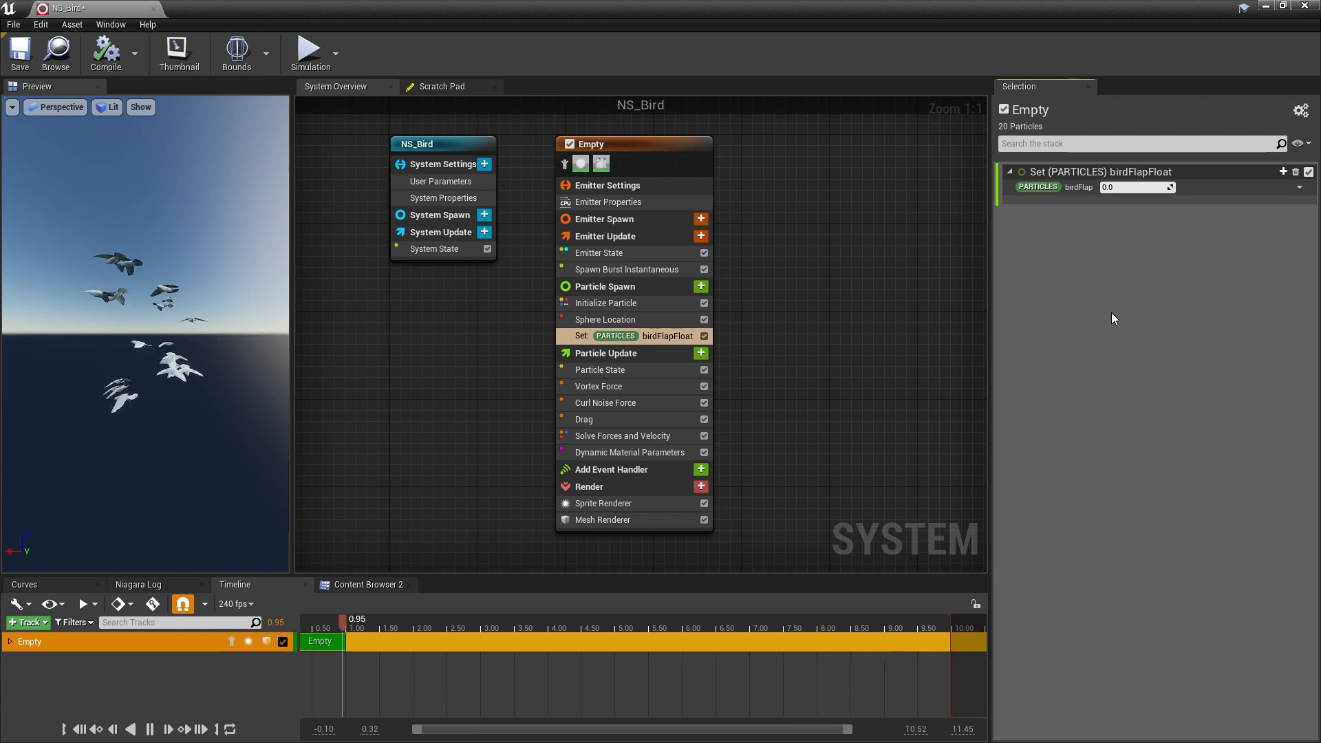
Make birdFlapFloat a Uniform Ranged Float with a Minimum of 0.5.
click(1301, 187)
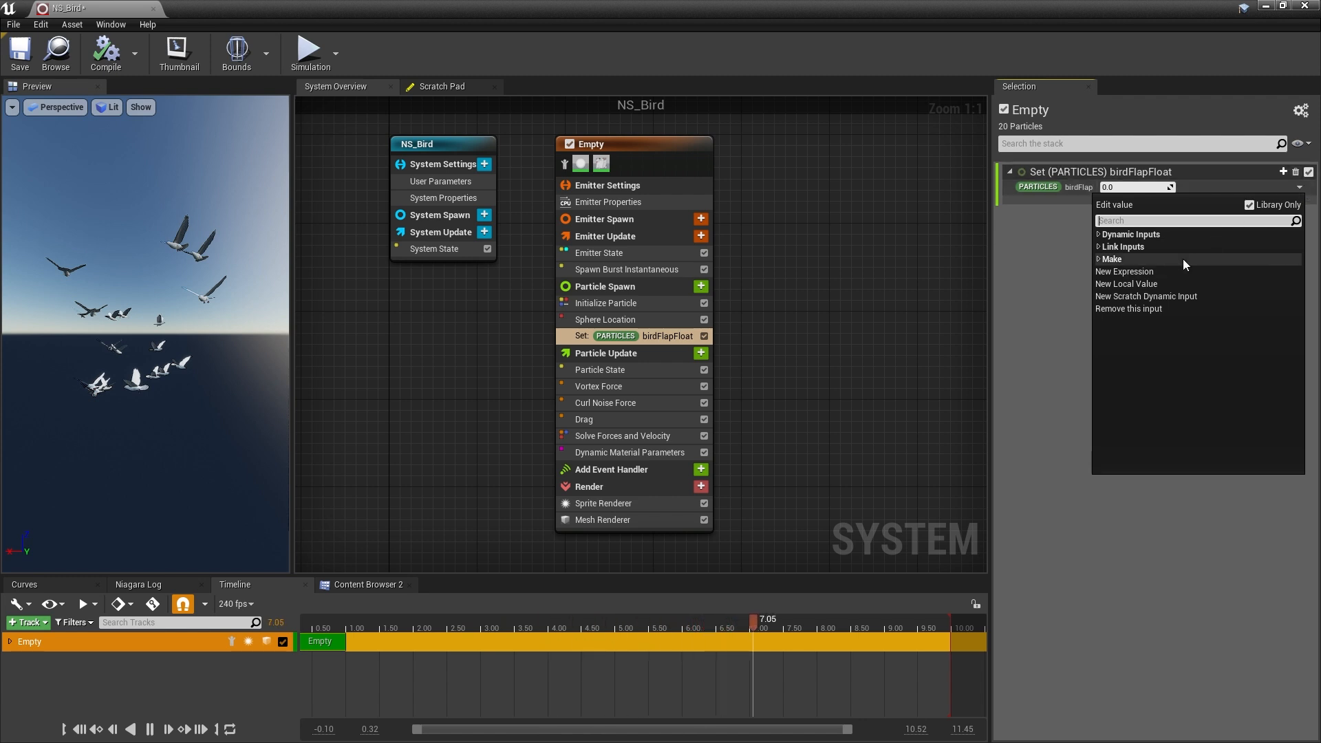
text(uniform)
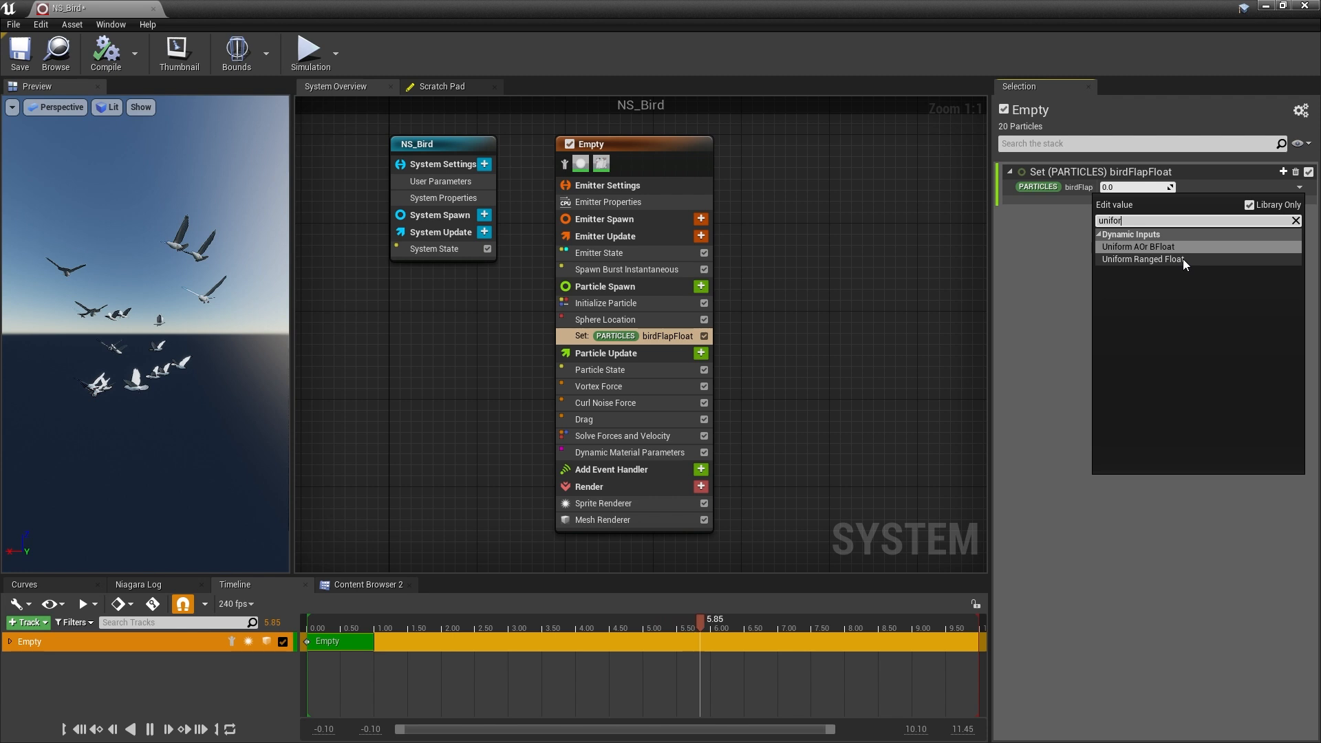
click(1182, 258)
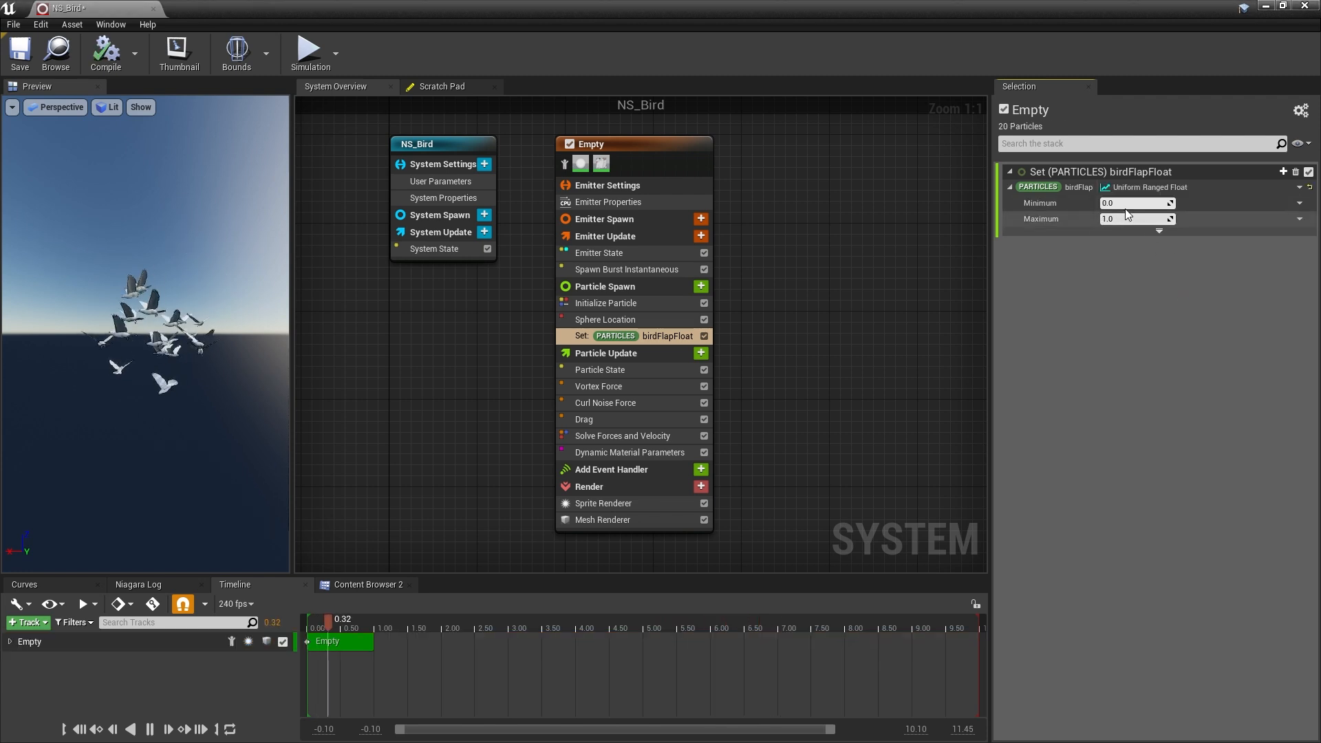
drag(1130, 202, 1192, 209)
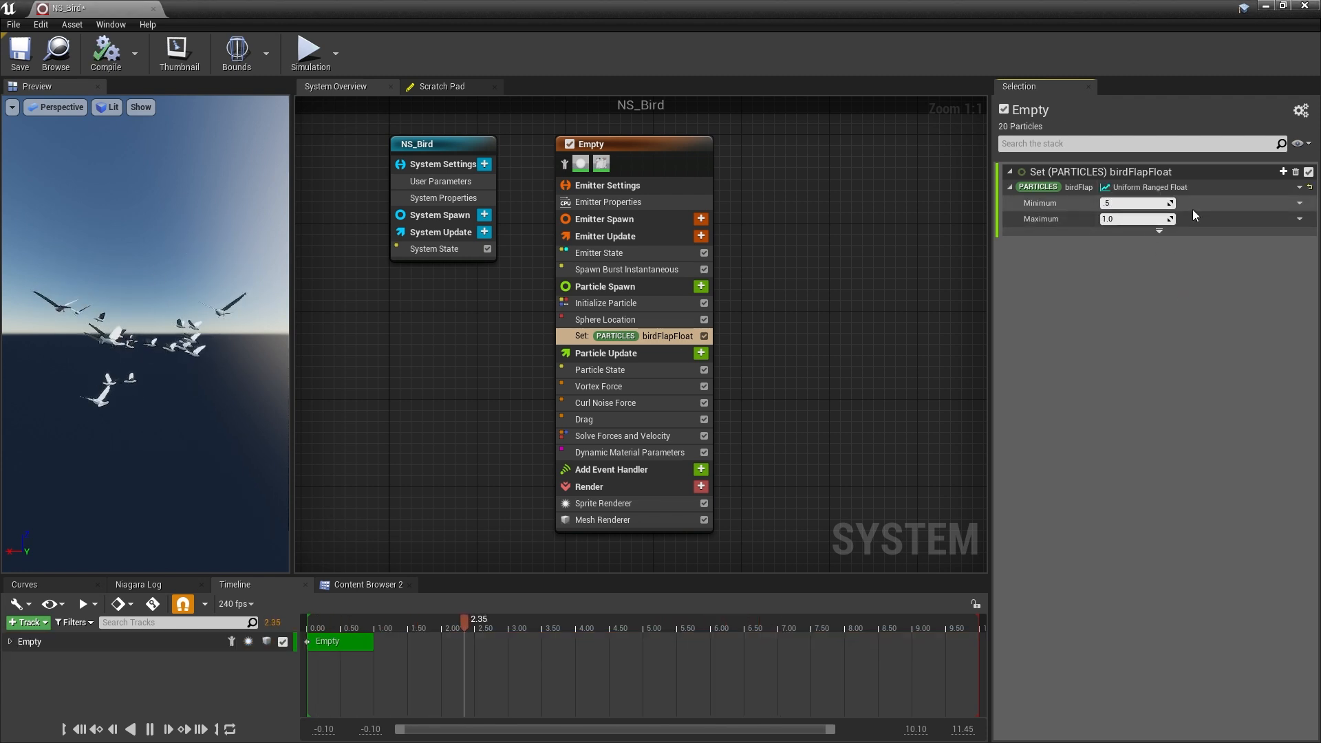
click(1093, 235)
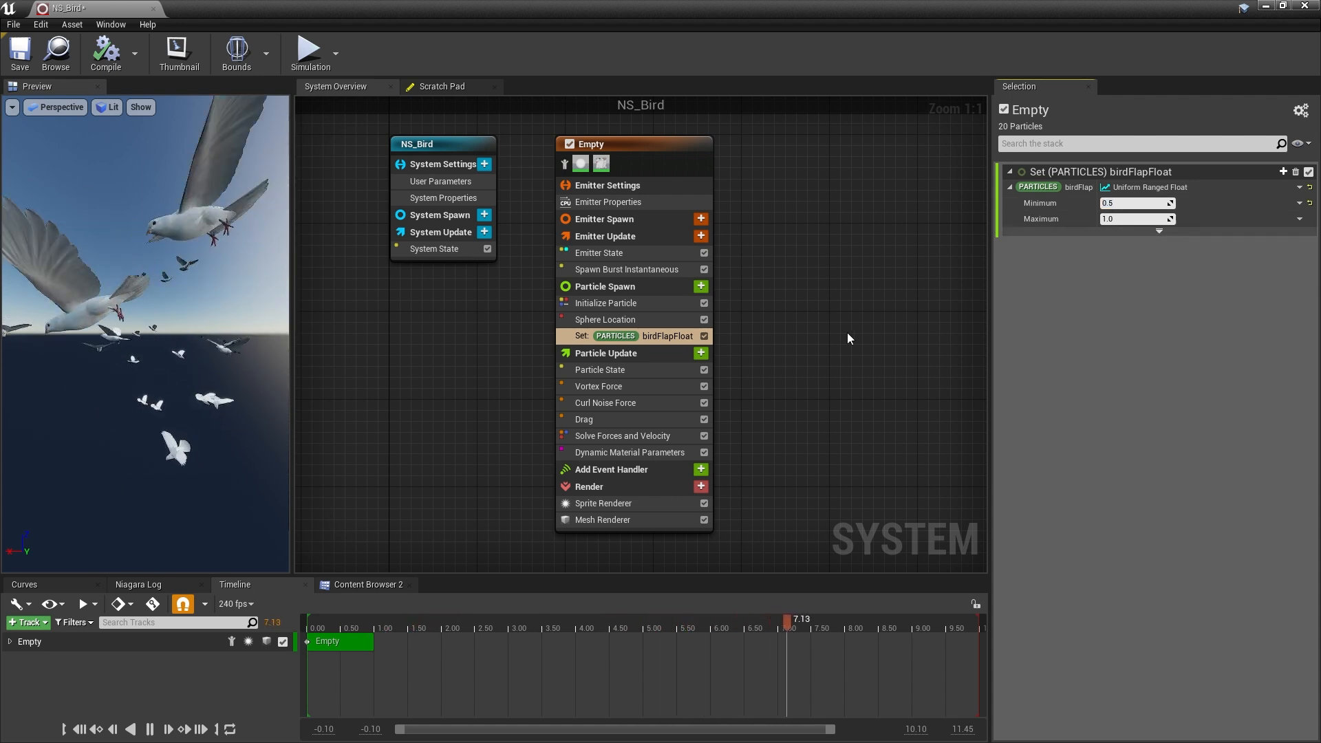
Link the Period of wingFlap's Sine input in Dynamic Material Parameters to the particle parameter birdFlapFloat.
click(656, 453)
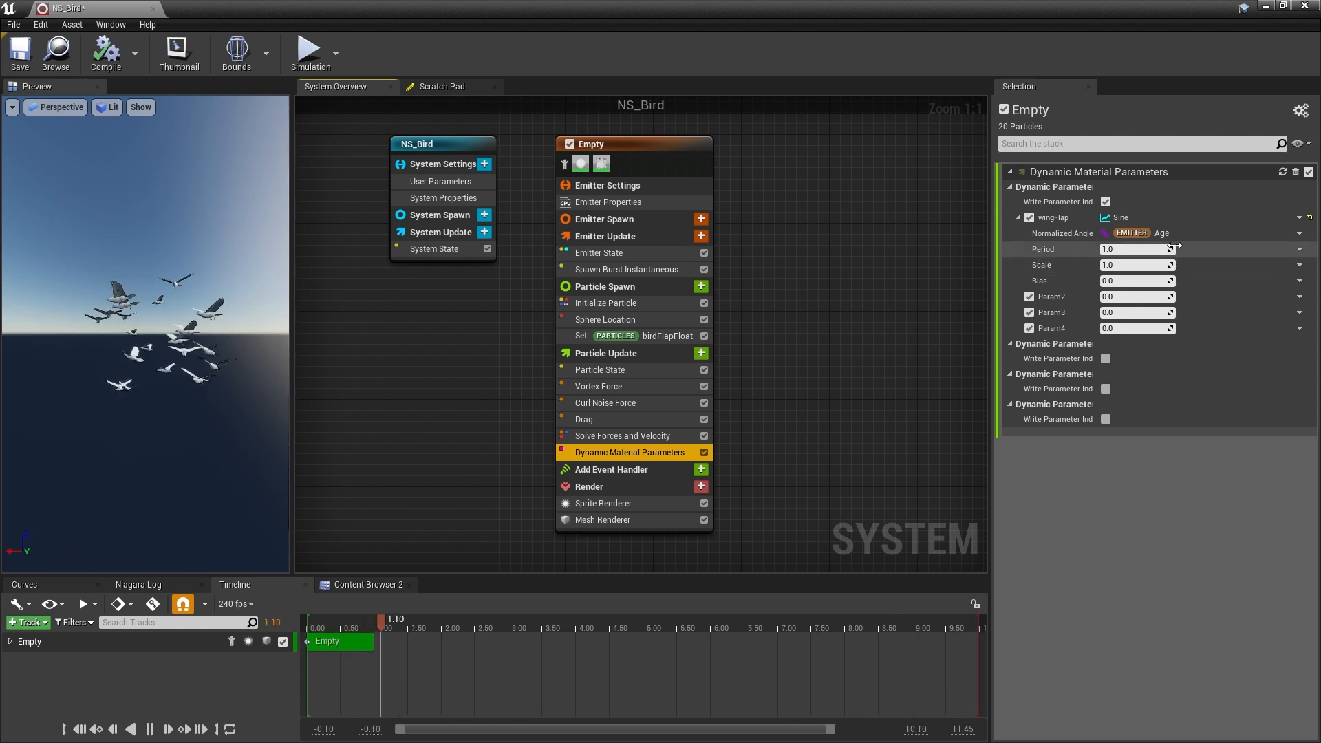
click(1299, 249)
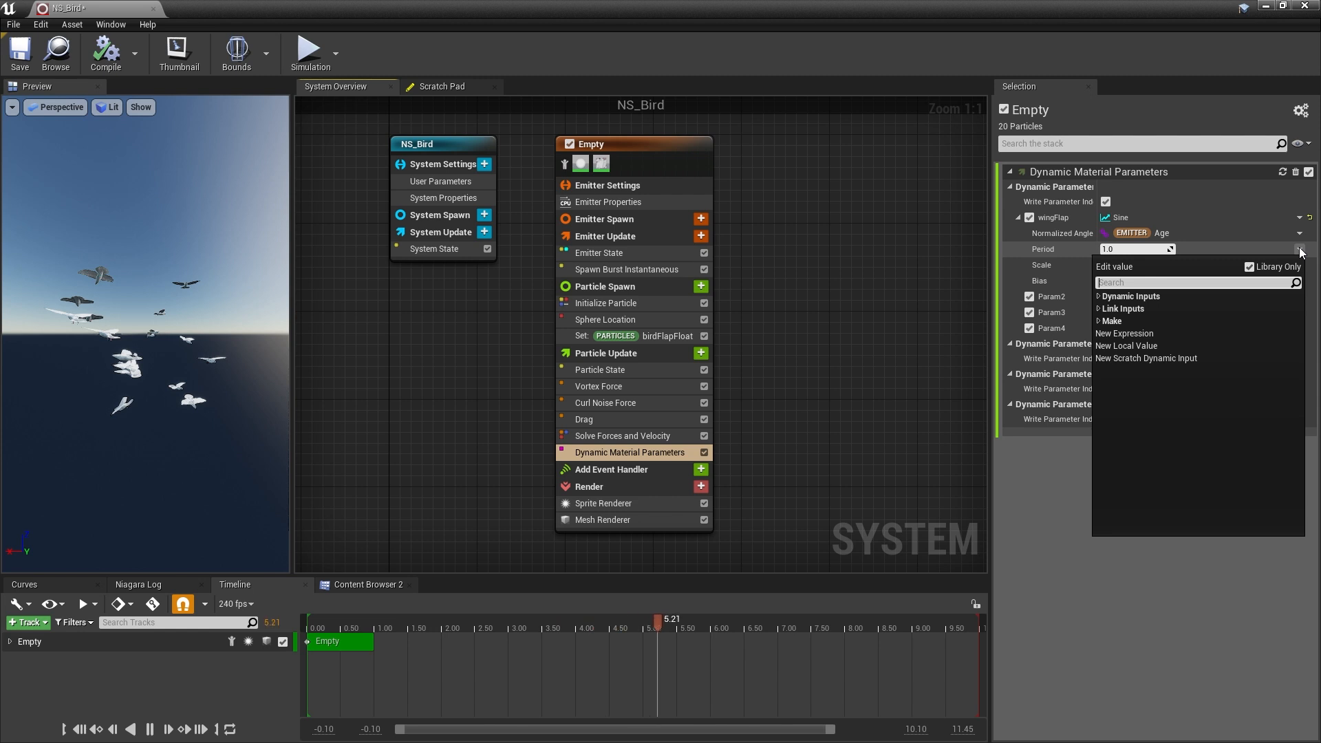
text(birdFlap)
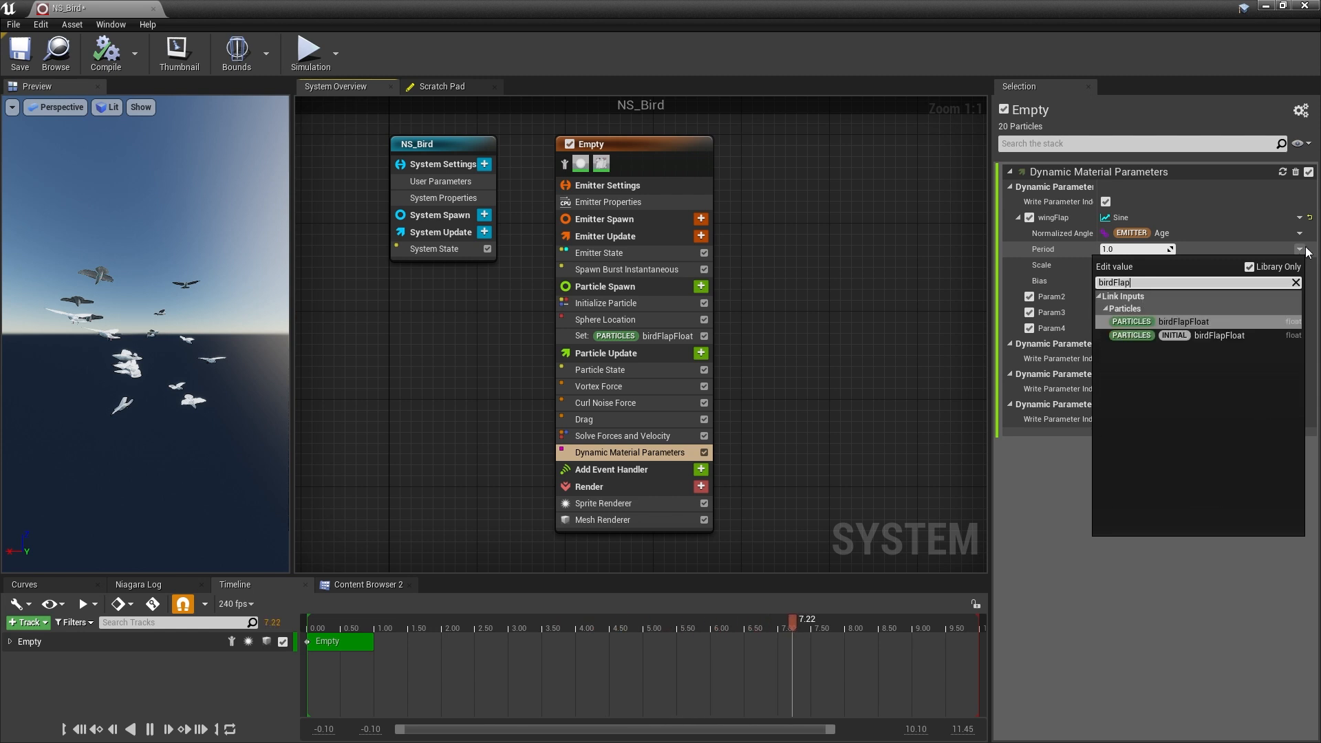
click(1183, 322)
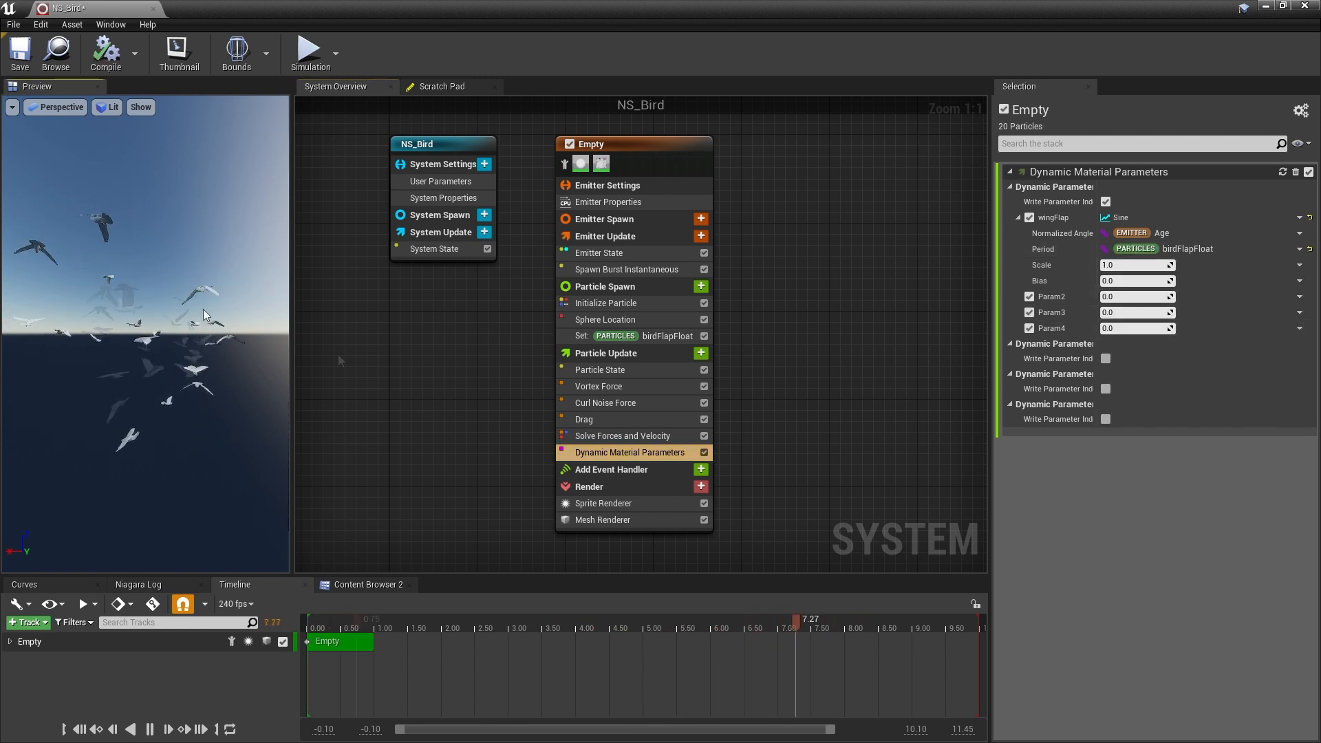
mouse_move(205, 315)
mouse_down()
mouse_move(223, 344)
mouse_move(210, 361)
mouse_move(201, 319)
mouse_up()
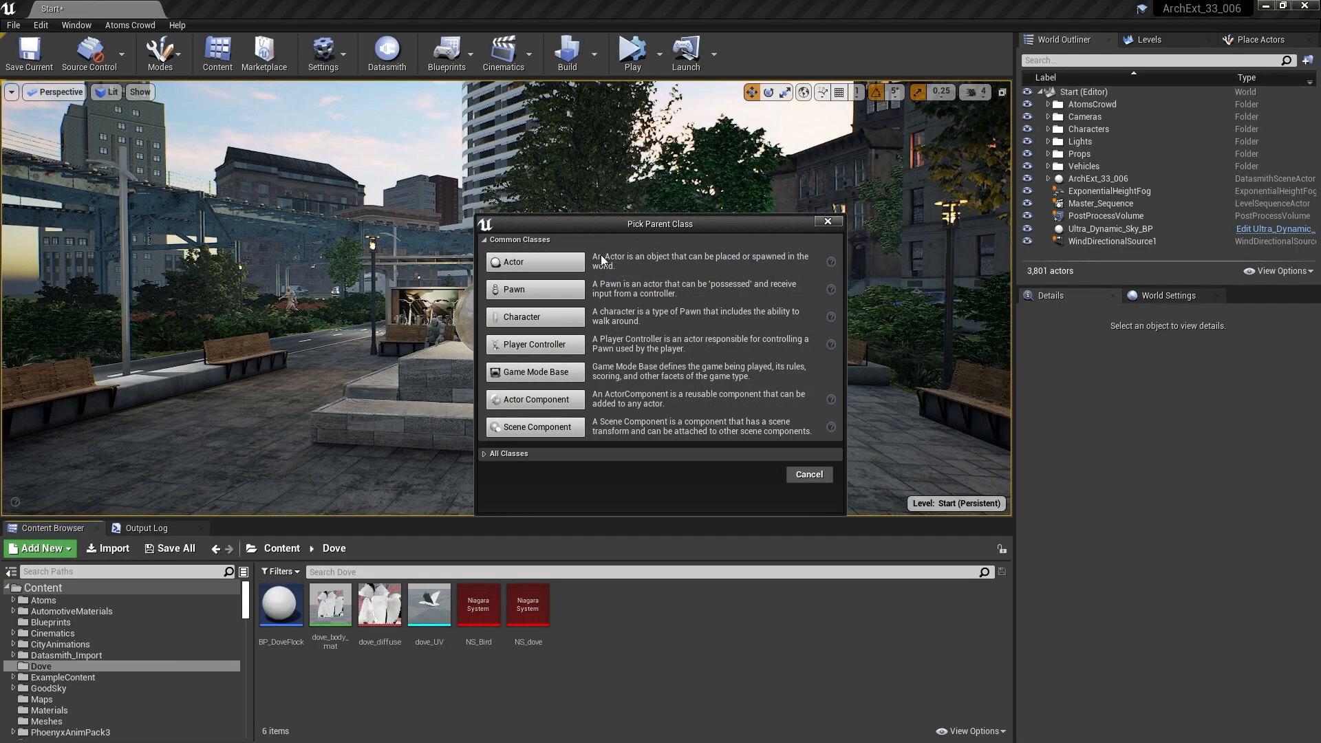
Create an Actor Blueprint named BP_Birds in the Dove folder and open it for editing.
click(523, 266)
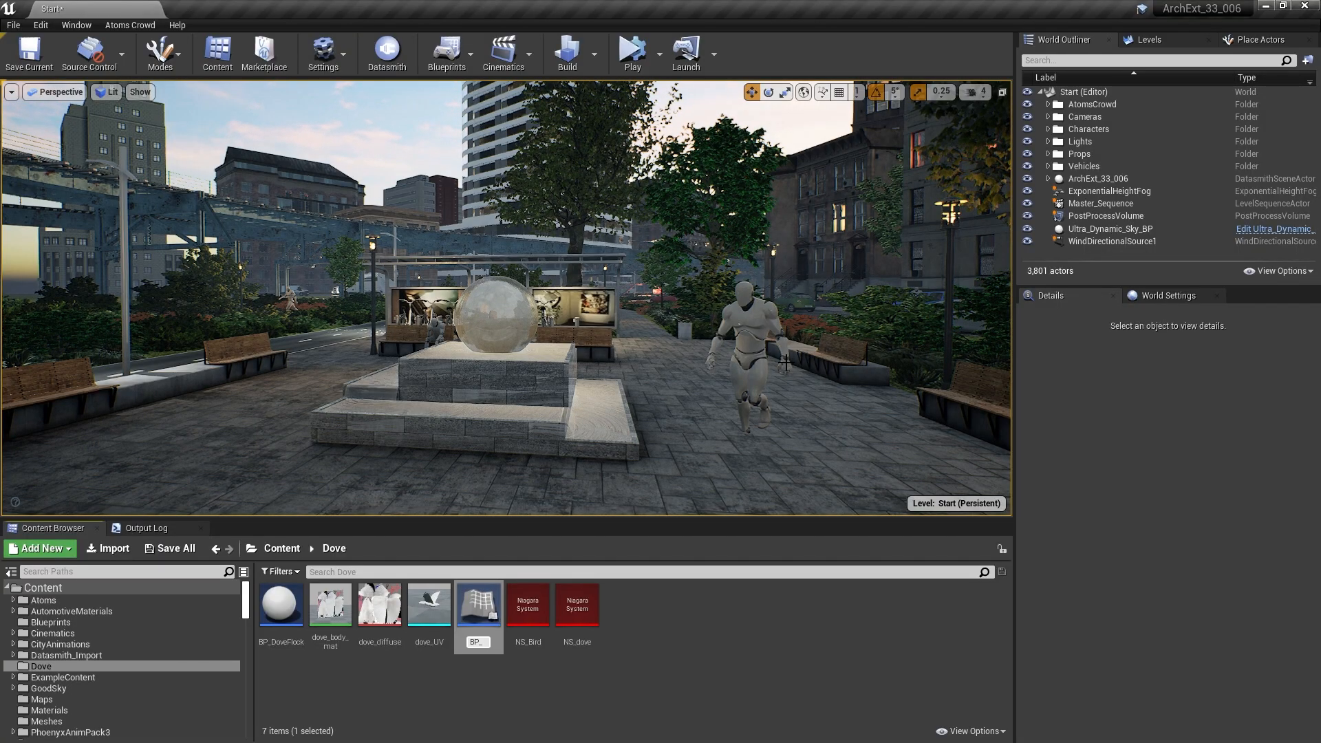
key(Return)
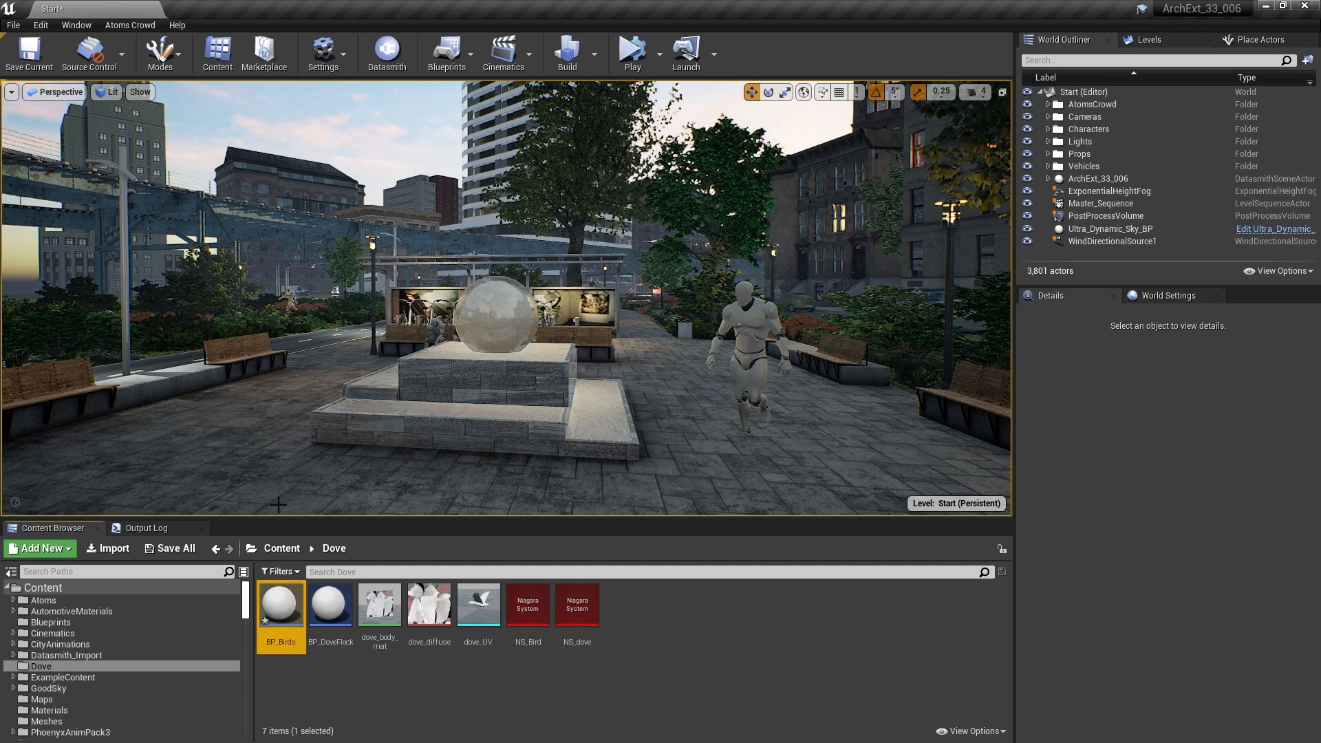
double_click(295, 622)
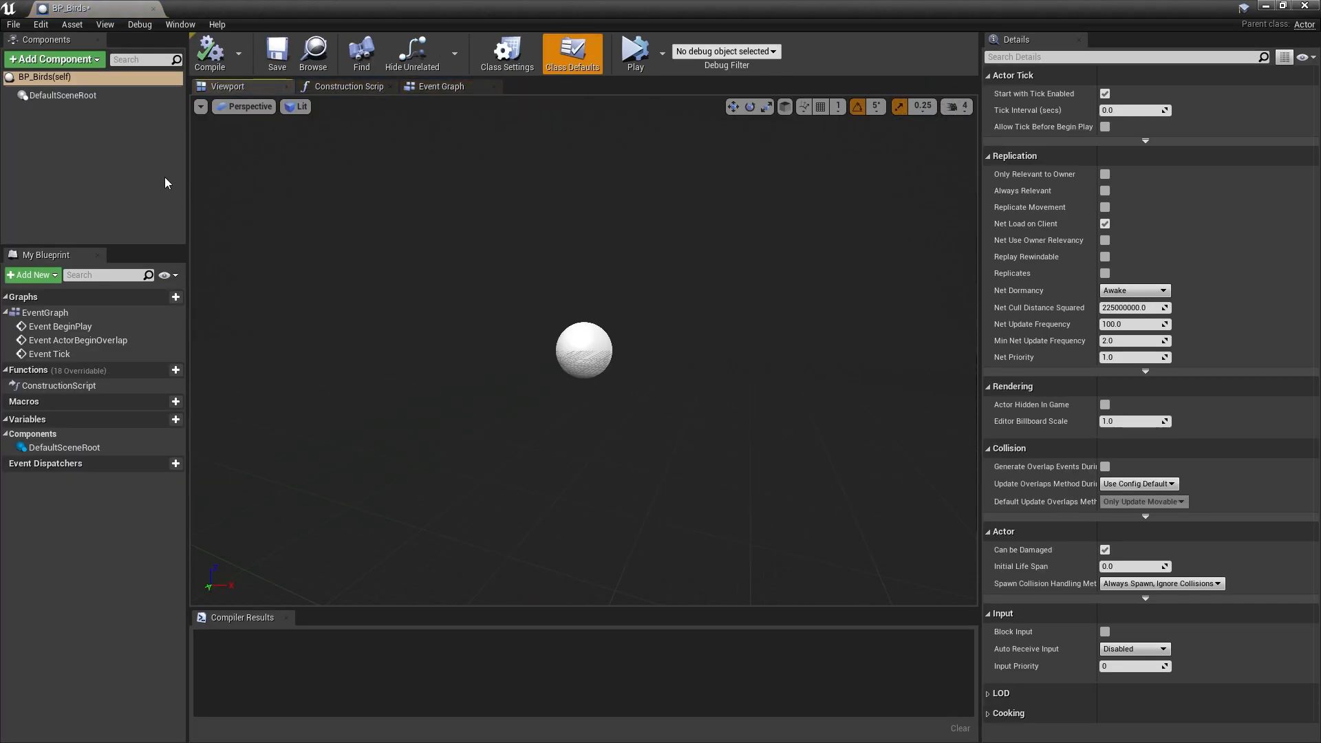
Add a Niagara Particle System component to BP_Birds under its default scene root.
click(79, 60)
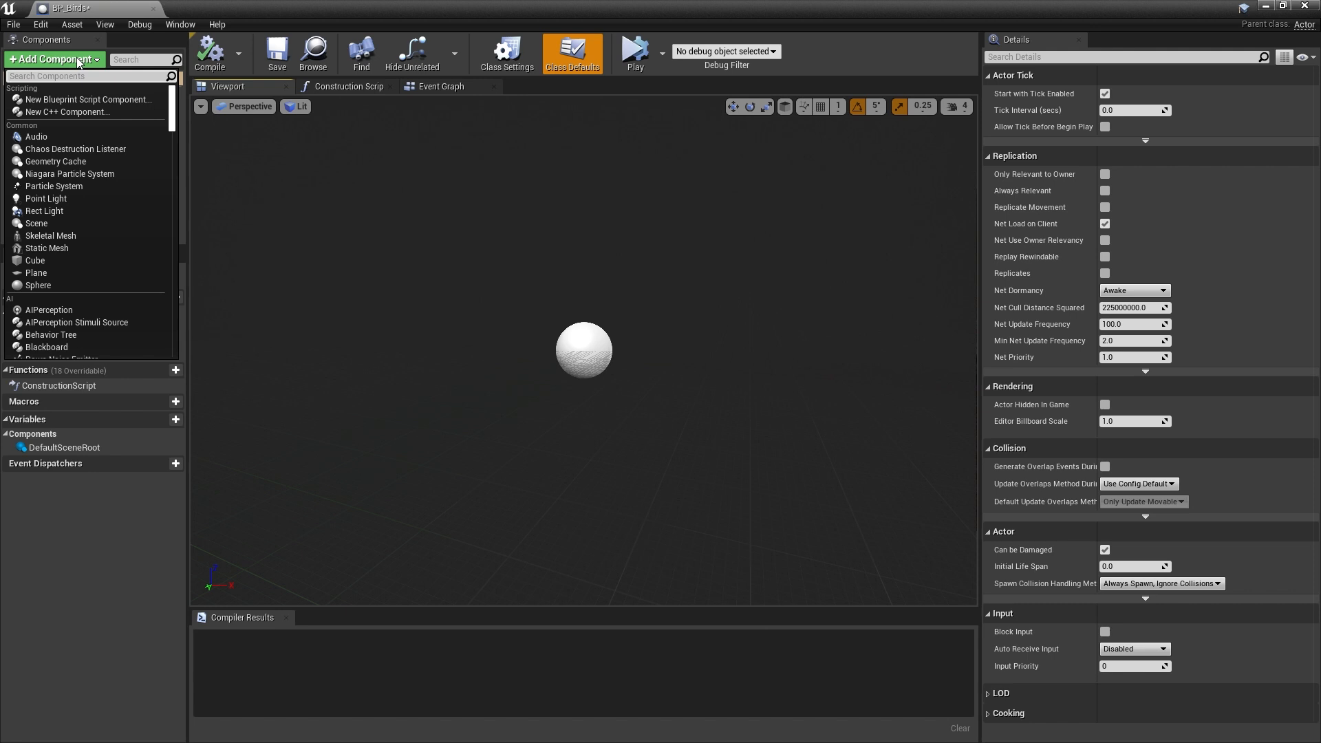
text(niagr)
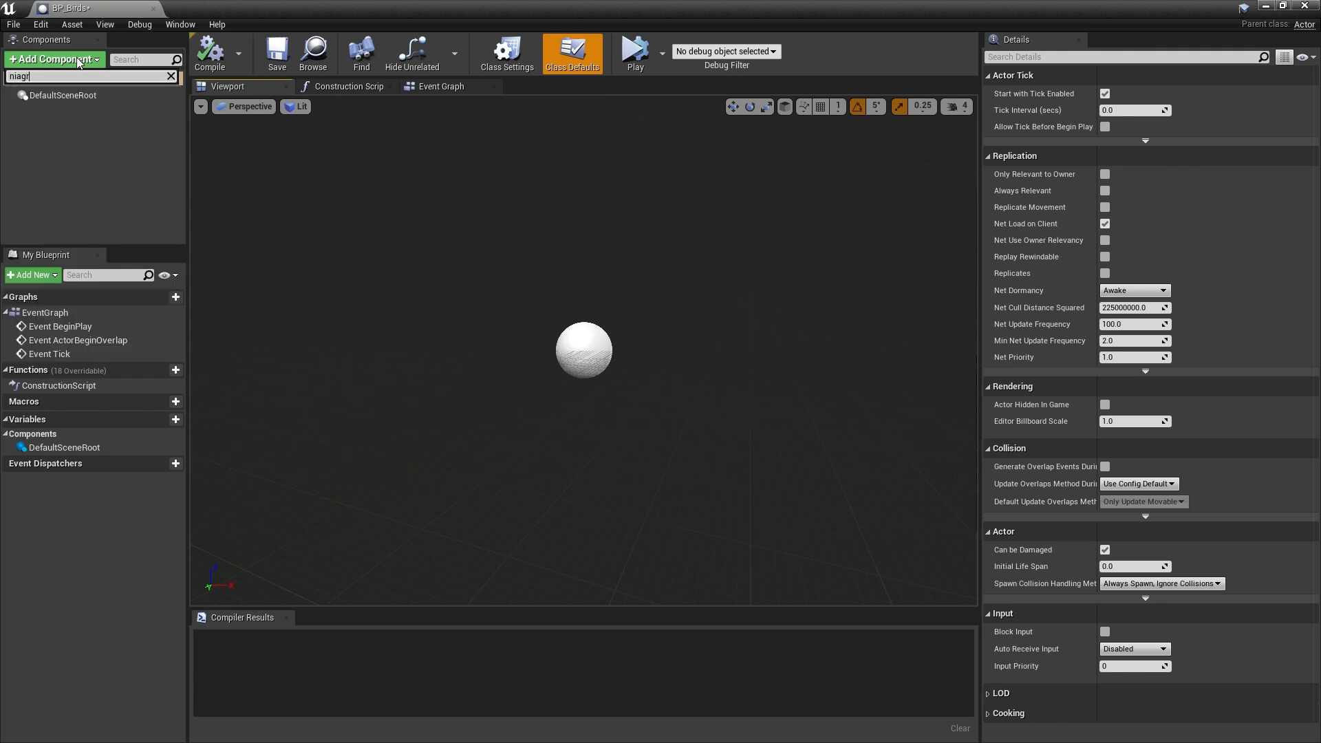
key(BackSpace)
click(88, 99)
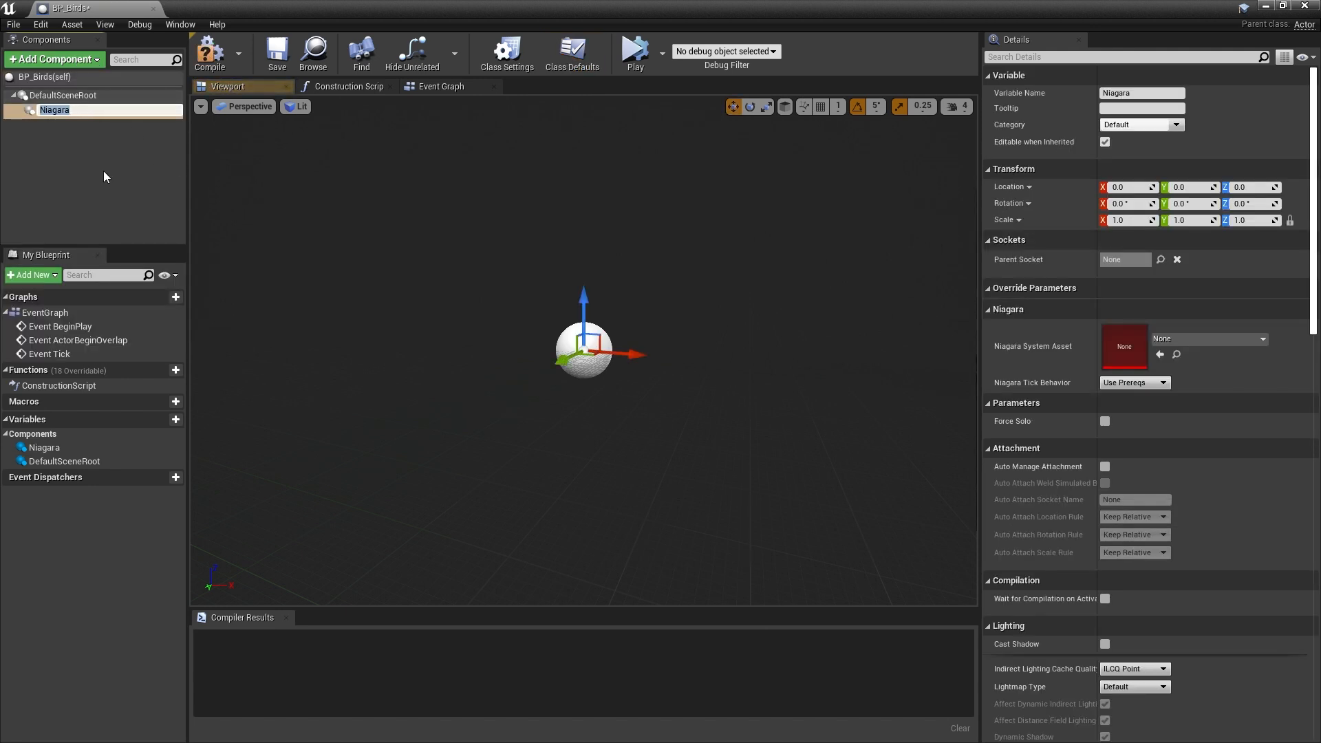
Assign NS_Bird as the Niagara component's system asset, then compile BP_Birds and close its editor.
double_click(572, 13)
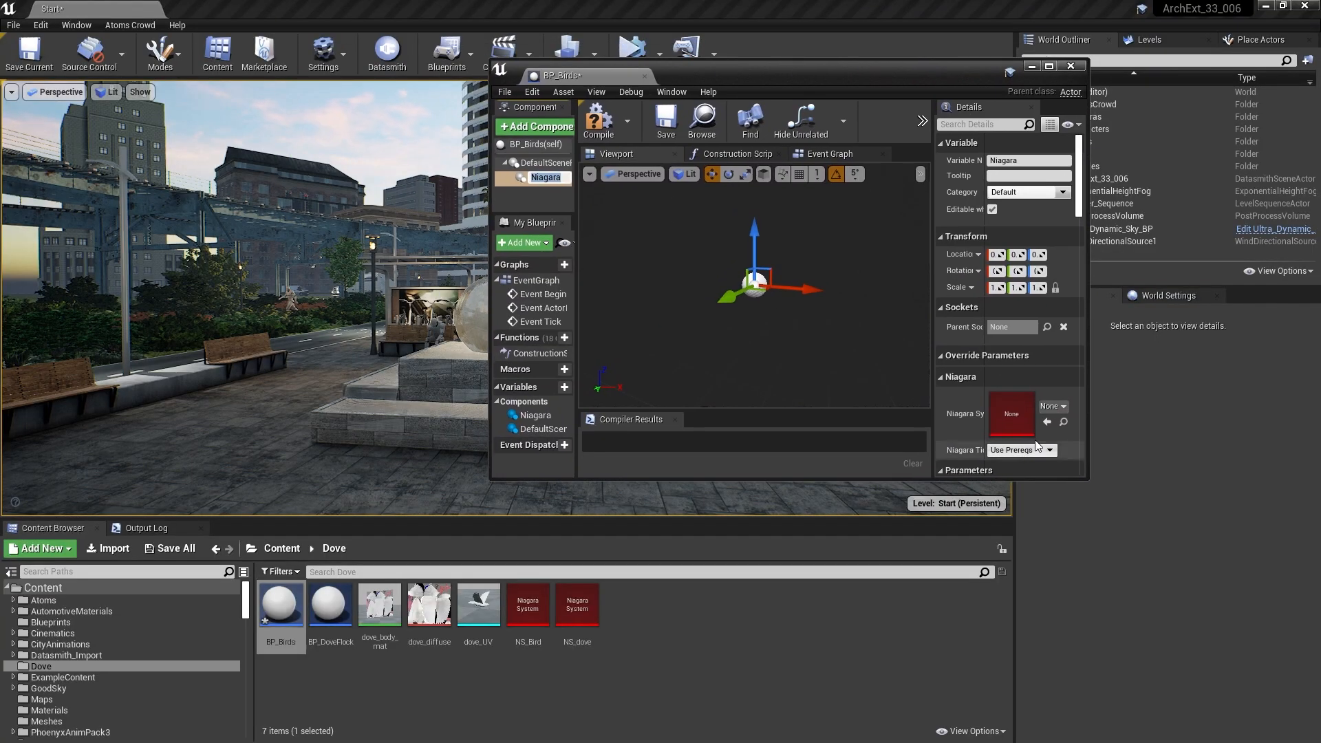
drag(528, 608, 1018, 411)
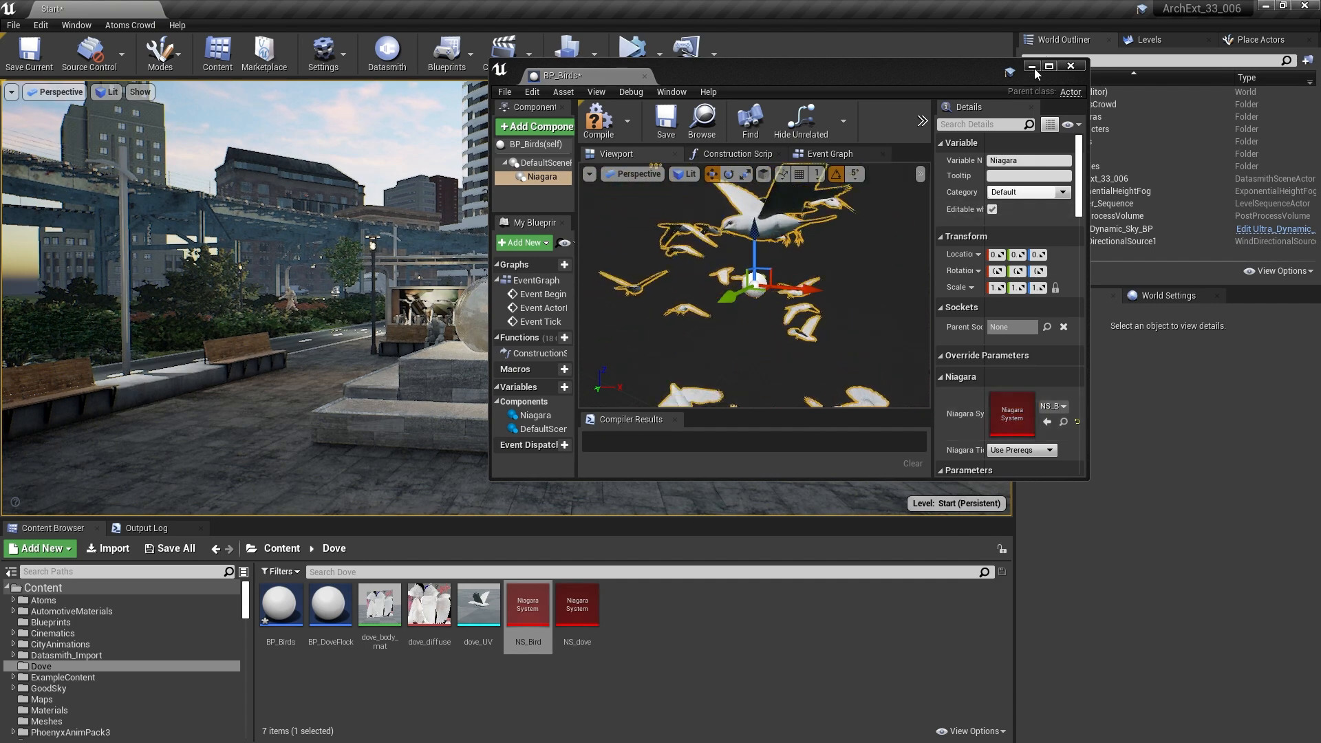
click(596, 123)
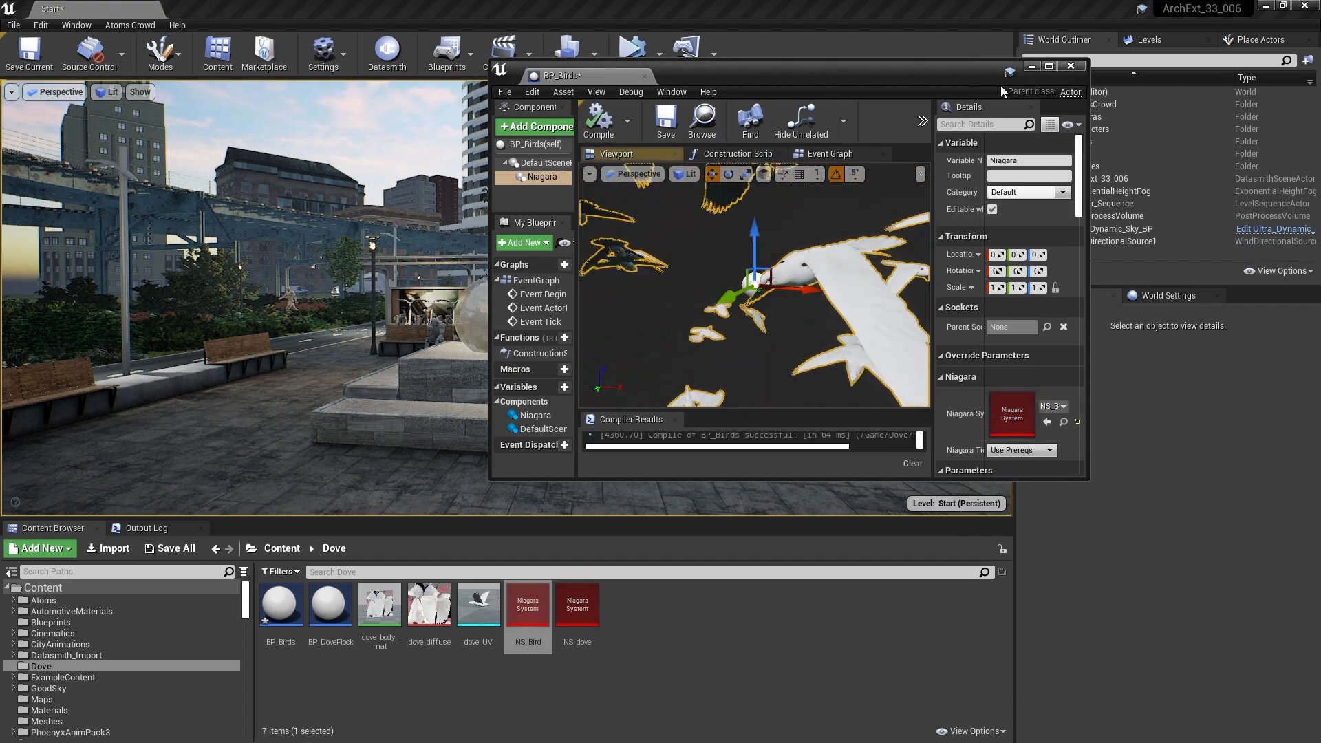
click(1070, 66)
Place BP_Birds in the park level at the glass sphere on the stone pedestal and view the flock from above.
drag(279, 605, 448, 277)
right_drag(440, 294, 499, 317)
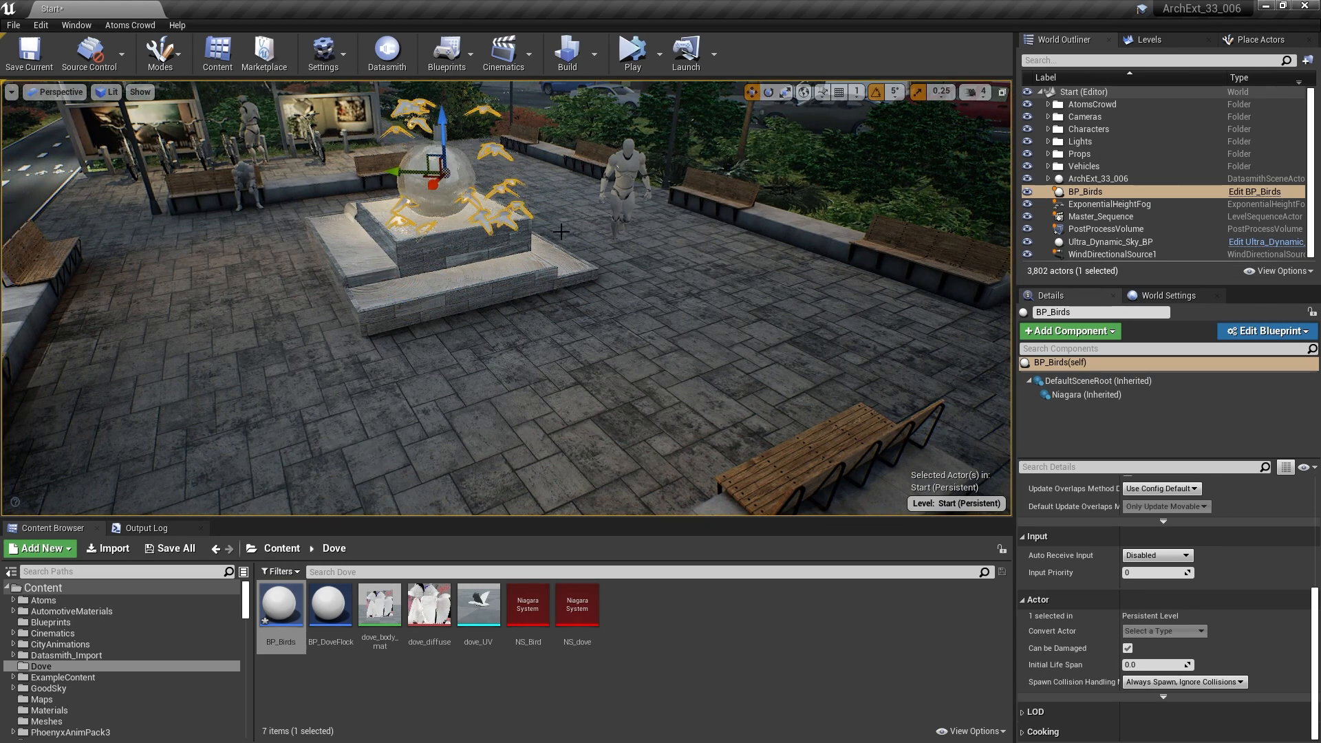
right_drag(432, 177, 474, 186)
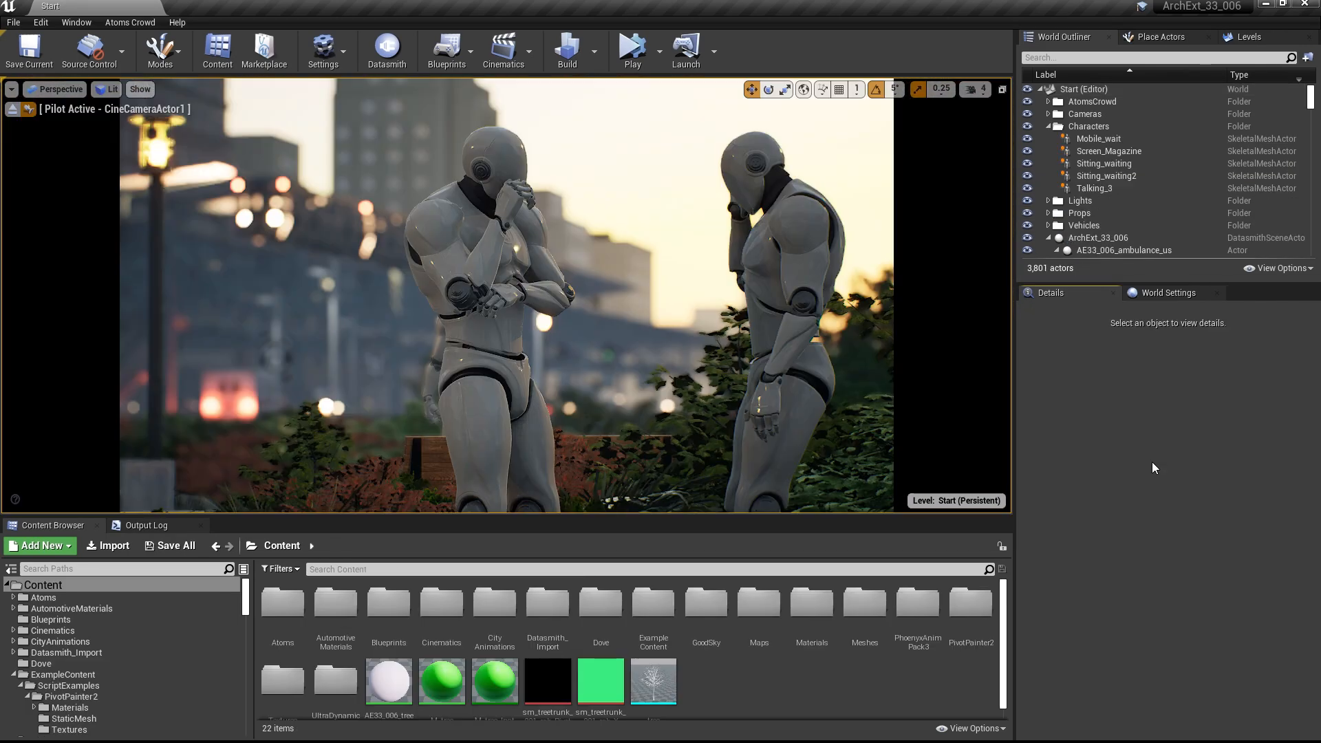